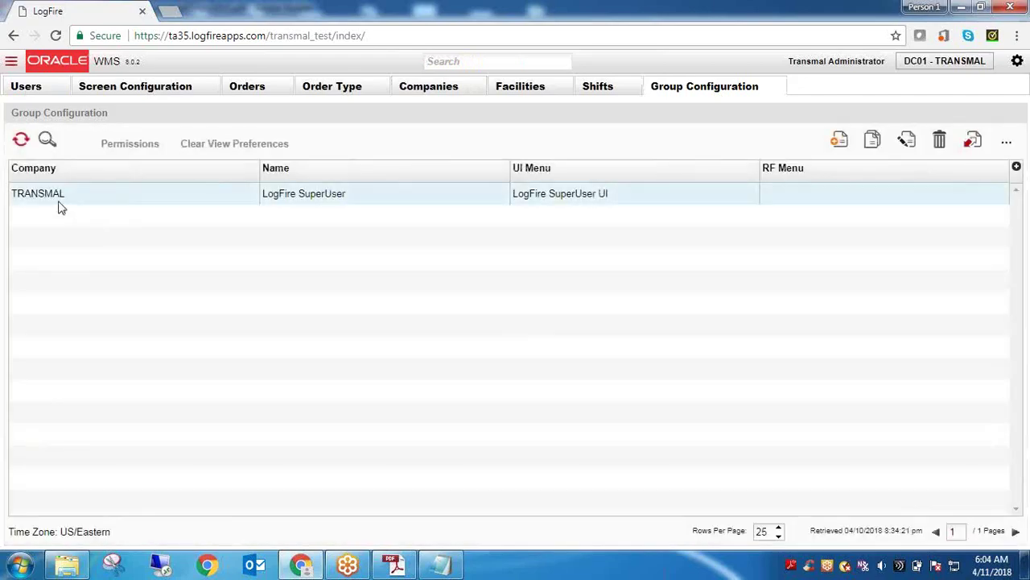
Select the TRANSMAL company, LogFire SuperUser group name and LogFire SuperUser UI menu values
{"action": "left_click", "coordinate": [51, 199]}
{"action": "double_click", "coordinate": [51, 200]}
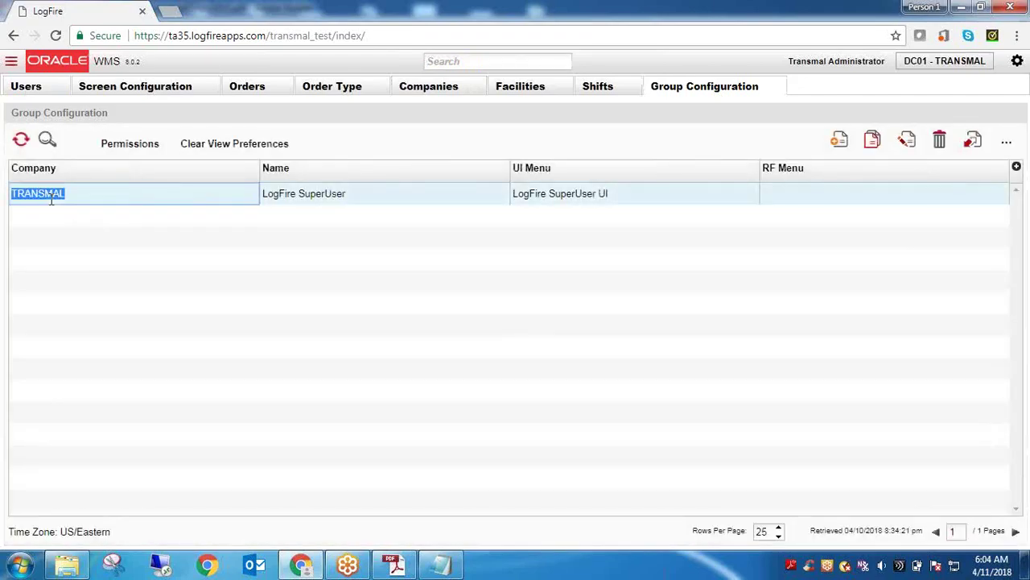
{"action": "left_click", "coordinate": [312, 197]}
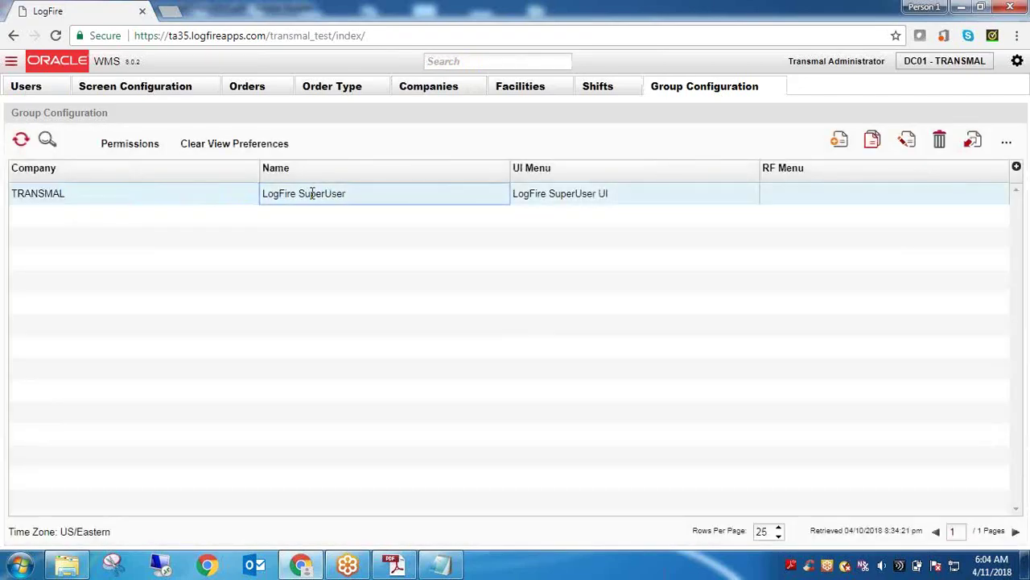
{"action": "double_click", "coordinate": [313, 199]}
{"action": "left_click", "coordinate": [552, 196]}
{"action": "double_click", "coordinate": [551, 198]}
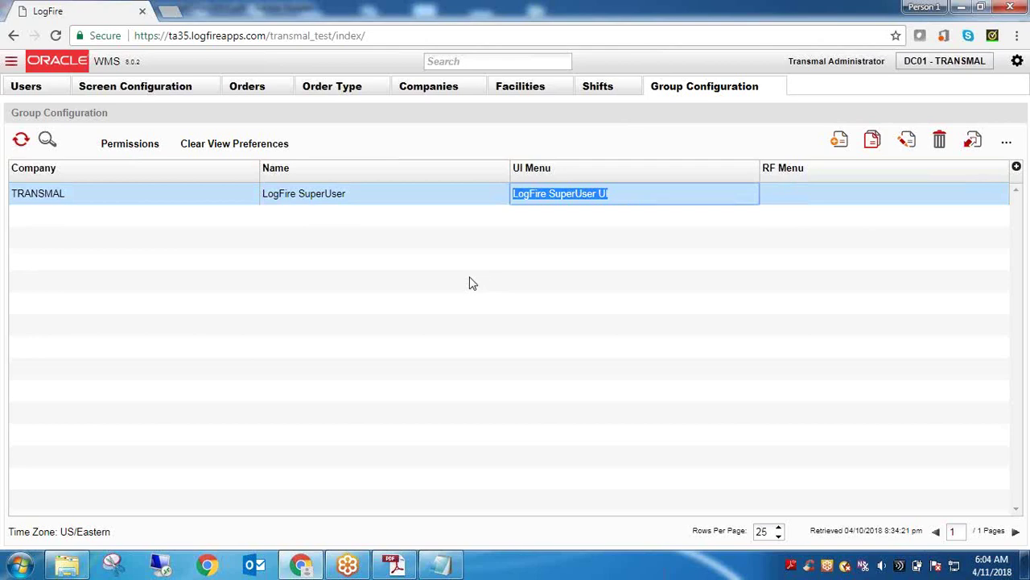
Load the LogFire address changed to .../transmal_rf in a new tab, which returns 404 Not Found
{"action": "left_click", "coordinate": [184, 38]}
{"action": "key", "text": "ctrl+c"}
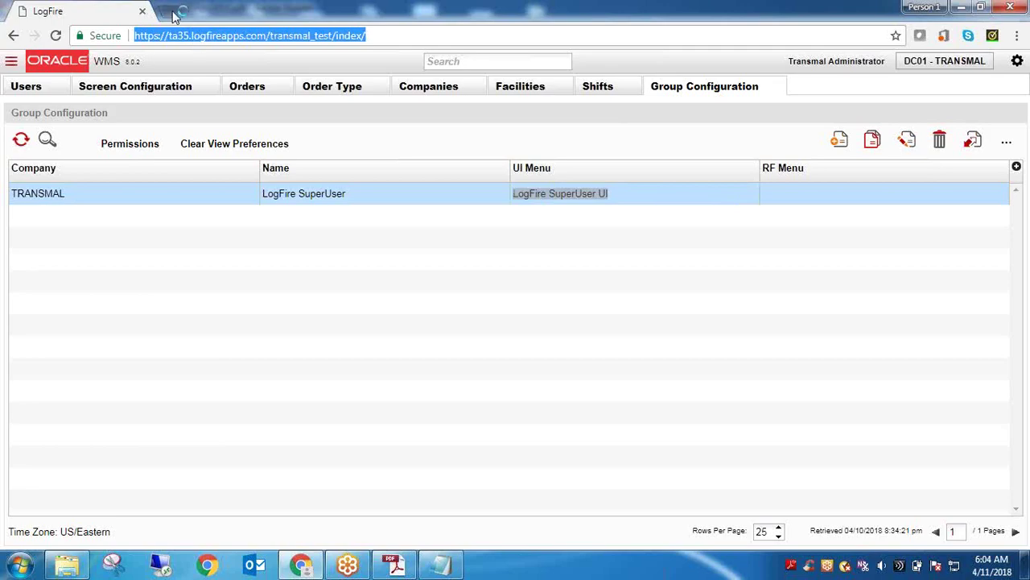
{"action": "left_click", "coordinate": [172, 11]}
{"action": "key", "text": "ctrl+v"}
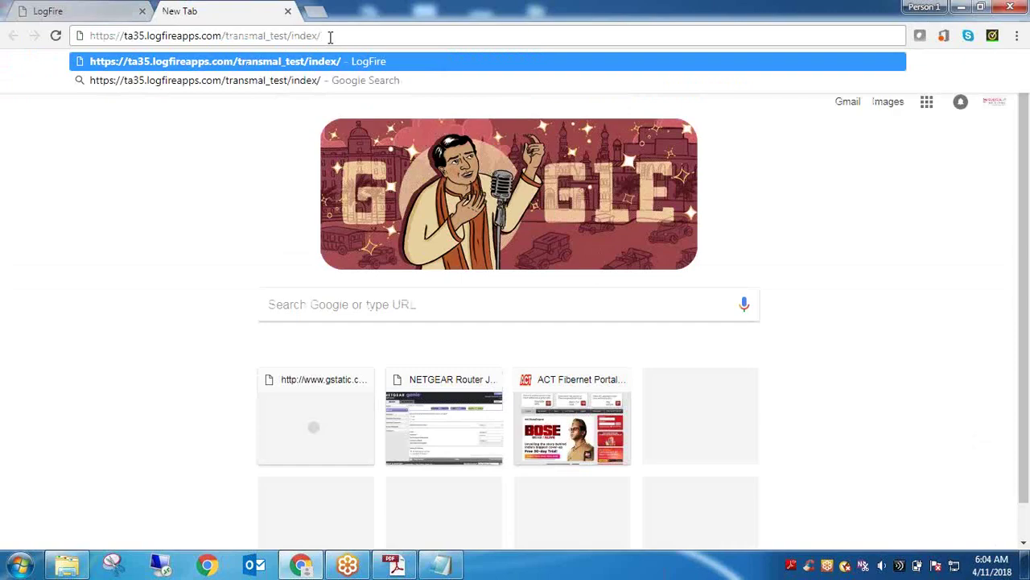
{"action": "key", "text": "BackSpace"}
{"action": "key", "text": "BackSpace"}
{"action": "key", "text": "BackSpace"}
{"action": "key", "text": "BackSpace"}
{"action": "key", "text": "BackSpace"}
{"action": "key", "text": "BackSpace"}
{"action": "key", "text": "BackSpace"}
{"action": "key", "text": "BackSpace"}
{"action": "key", "text": "BackSpace"}
{"action": "key", "text": "BackSpace"}
{"action": "key", "text": "BackSpace"}
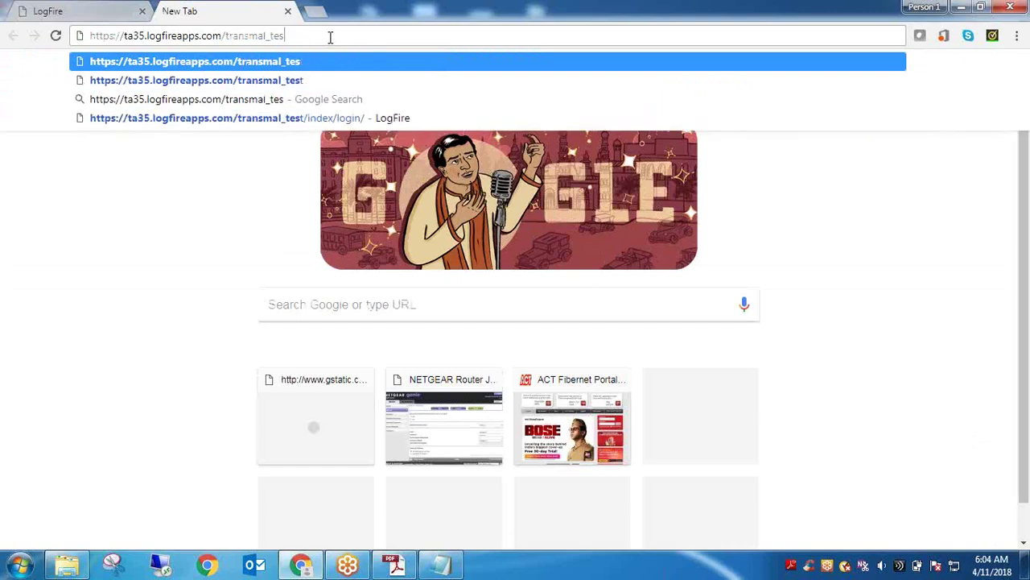
{"action": "type", "text": "rf"}
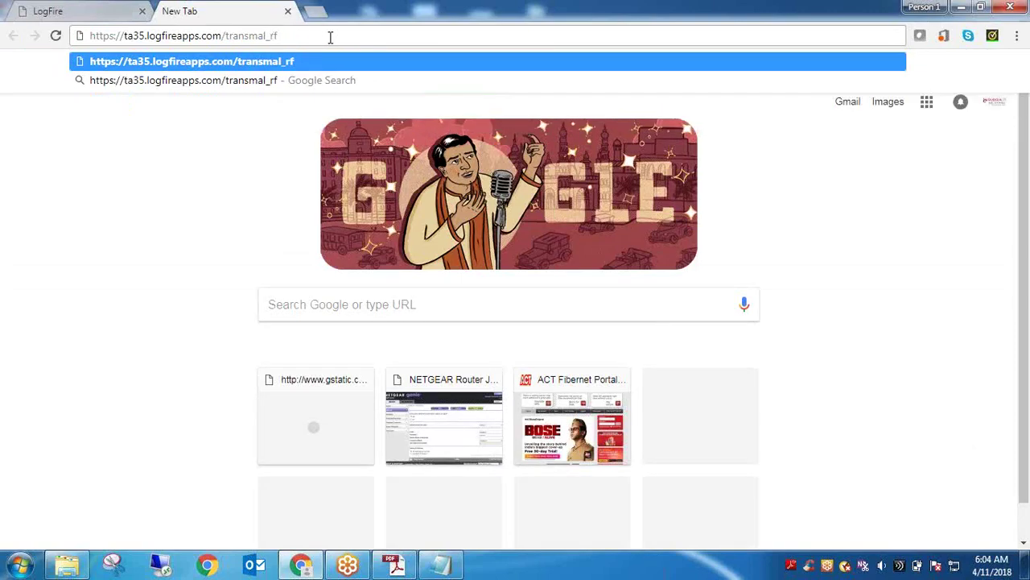
{"action": "key", "text": "Return"}
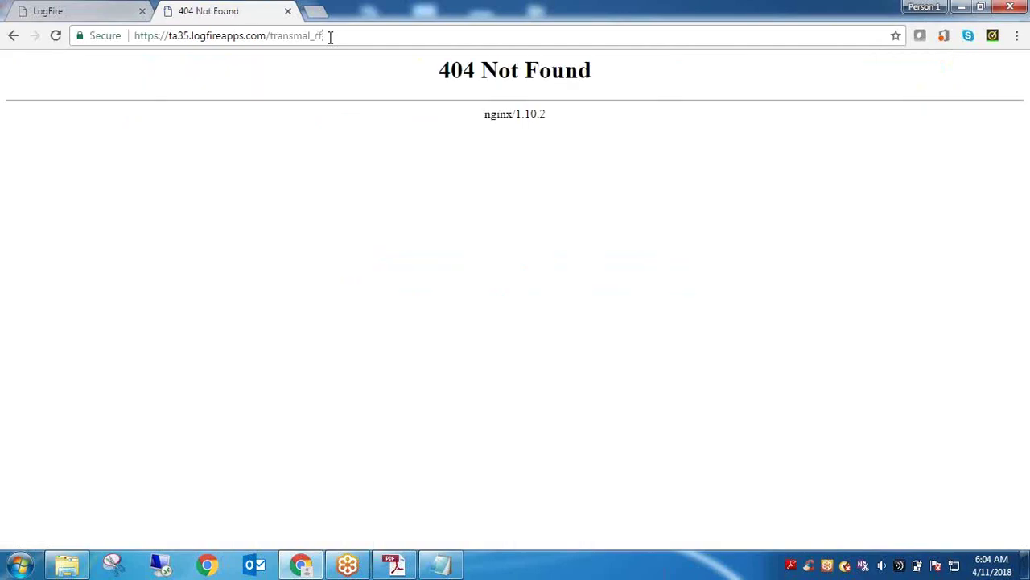
{"action": "left_click", "coordinate": [330, 36]}
{"action": "left_click", "coordinate": [330, 36]}
Compare the LogFire page with the 404 Not Found page by switching between the two tabs
{"action": "left_click", "coordinate": [103, 8]}
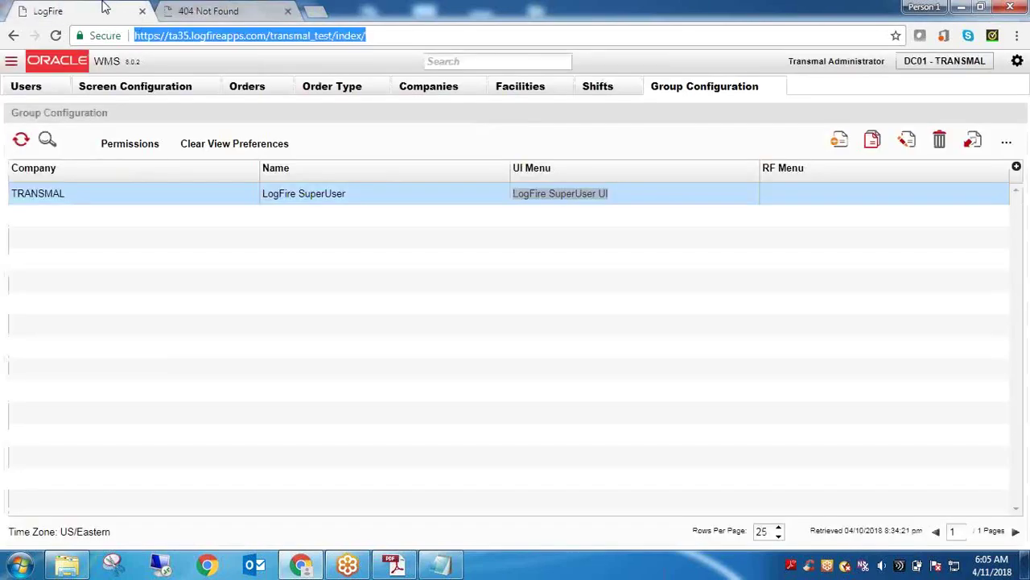
{"action": "left_click", "coordinate": [247, 11]}
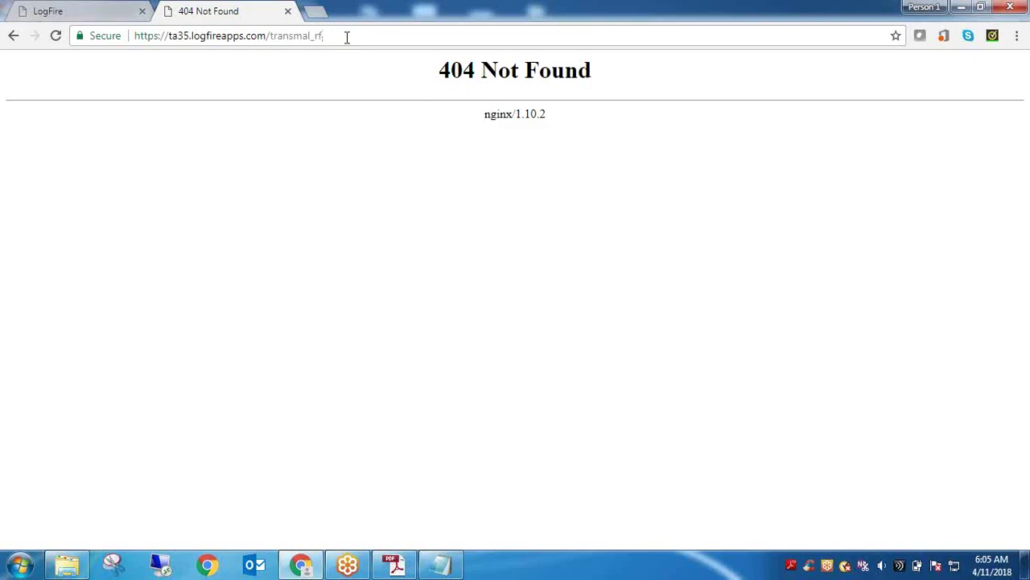
{"action": "left_click", "coordinate": [33, 9]}
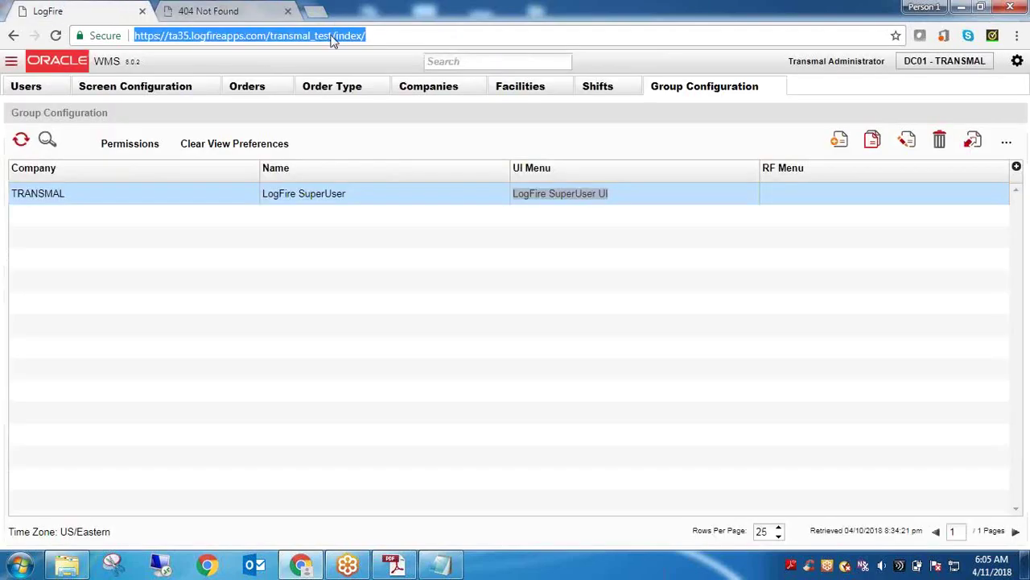
{"action": "left_click", "coordinate": [235, 8]}
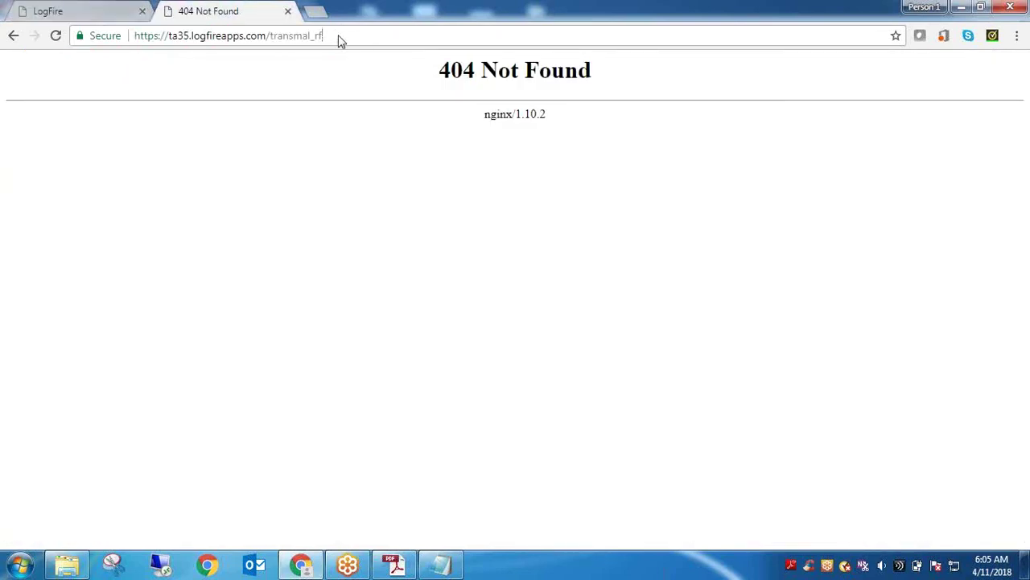
Type 'RF -' under Items in Notepad, then go back to the LogFire Group Configuration tab
{"action": "left_click", "coordinate": [441, 565]}
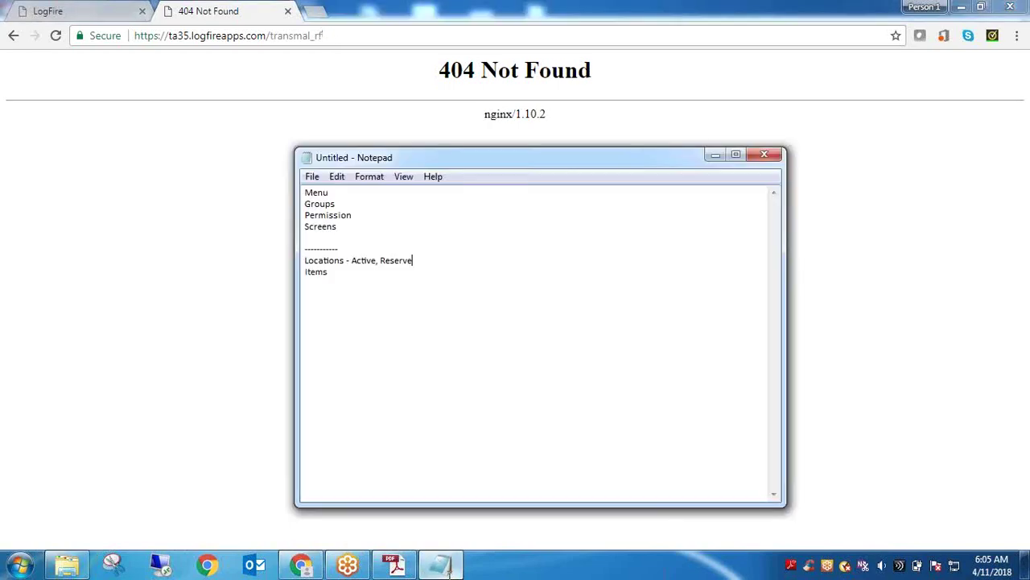
{"action": "type", "text": "RF -"}
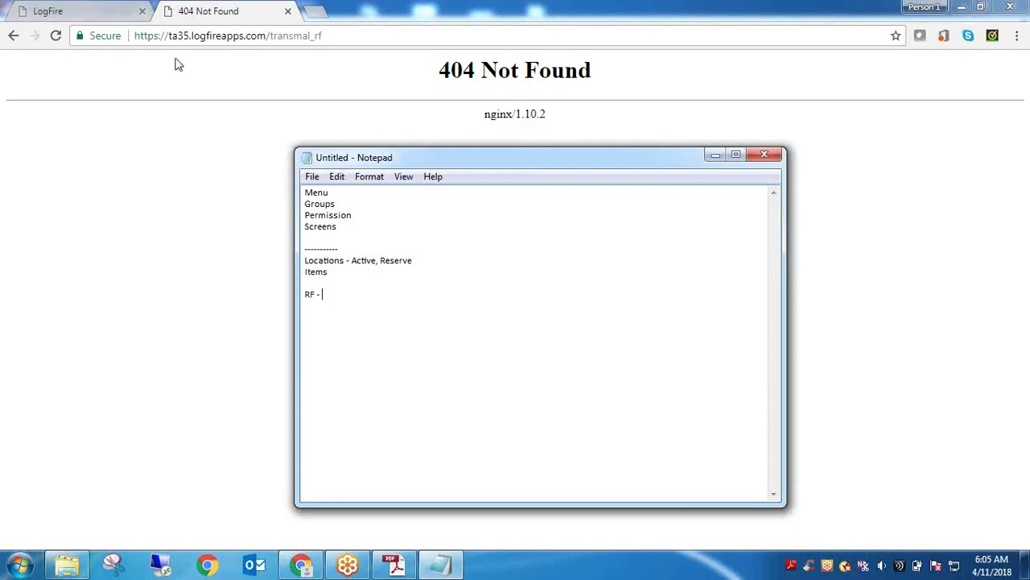
{"action": "left_click", "coordinate": [99, 18]}
{"action": "left_click", "coordinate": [220, 37]}
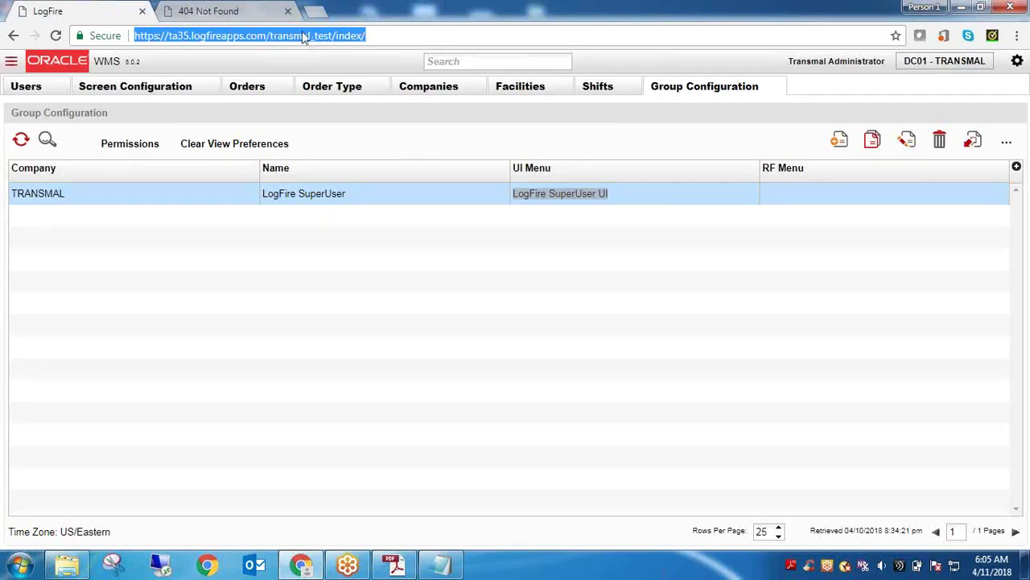
Select and copy the full transmal_test Group Configuration URL, then bring Notepad forward
{"action": "double_click", "coordinate": [299, 37]}
{"action": "triple_click", "coordinate": [297, 38]}
{"action": "left_click", "coordinate": [297, 38]}
{"action": "double_click", "coordinate": [297, 38]}
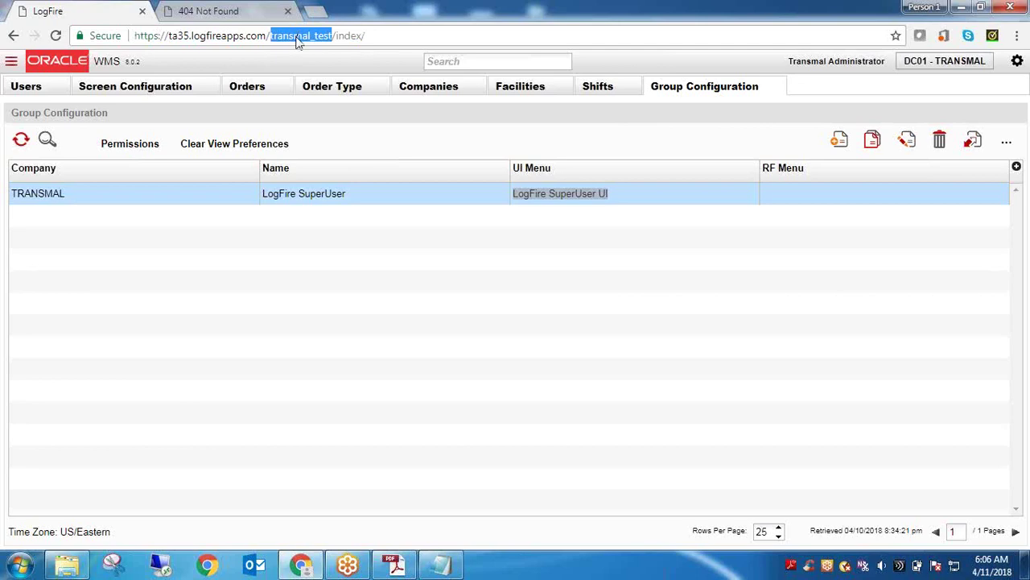
{"action": "triple_click", "coordinate": [297, 38]}
{"action": "double_click", "coordinate": [298, 40]}
{"action": "double_click", "coordinate": [297, 40]}
{"action": "left_click", "coordinate": [297, 36]}
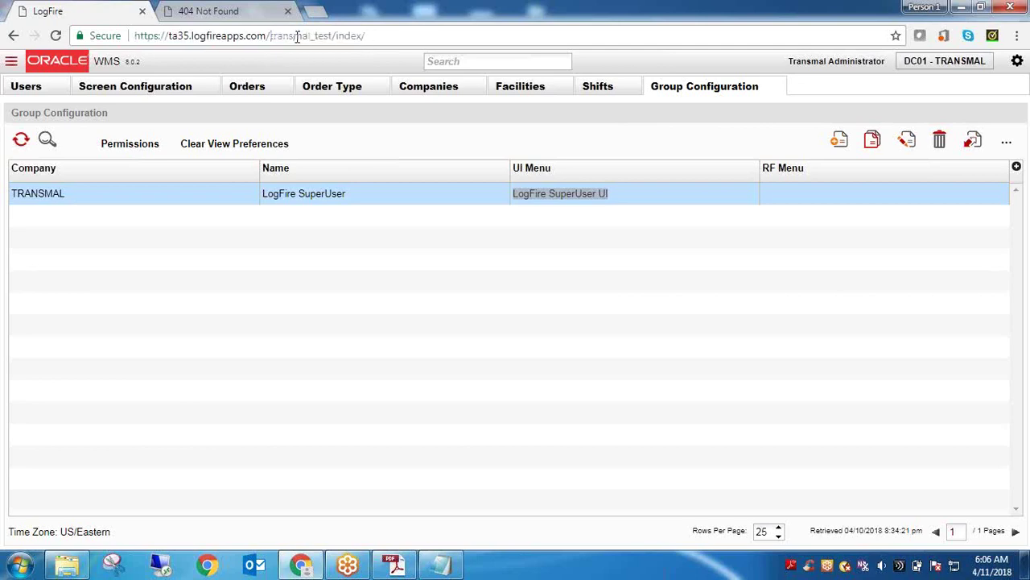
{"action": "double_click", "coordinate": [297, 37]}
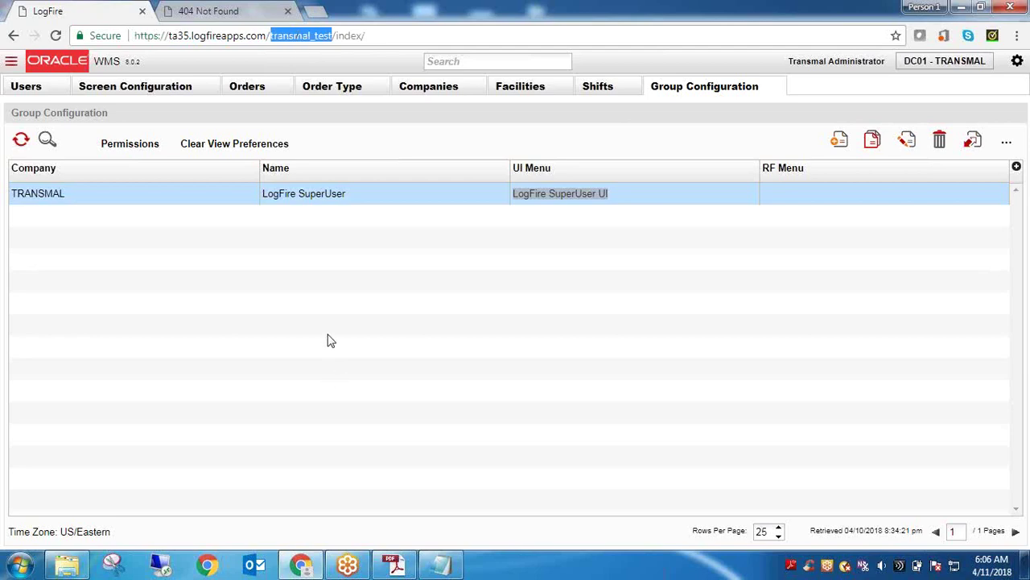
{"action": "left_click", "coordinate": [378, 37]}
{"action": "key", "text": "ctrl+a"}
{"action": "key", "text": "ctrl+c"}
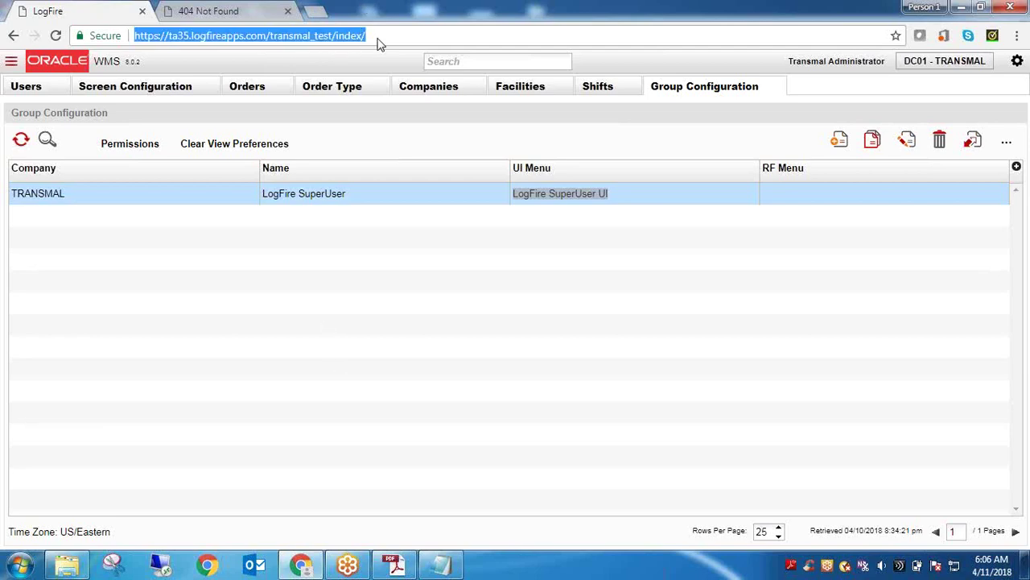
{"action": "left_click", "coordinate": [441, 565]}
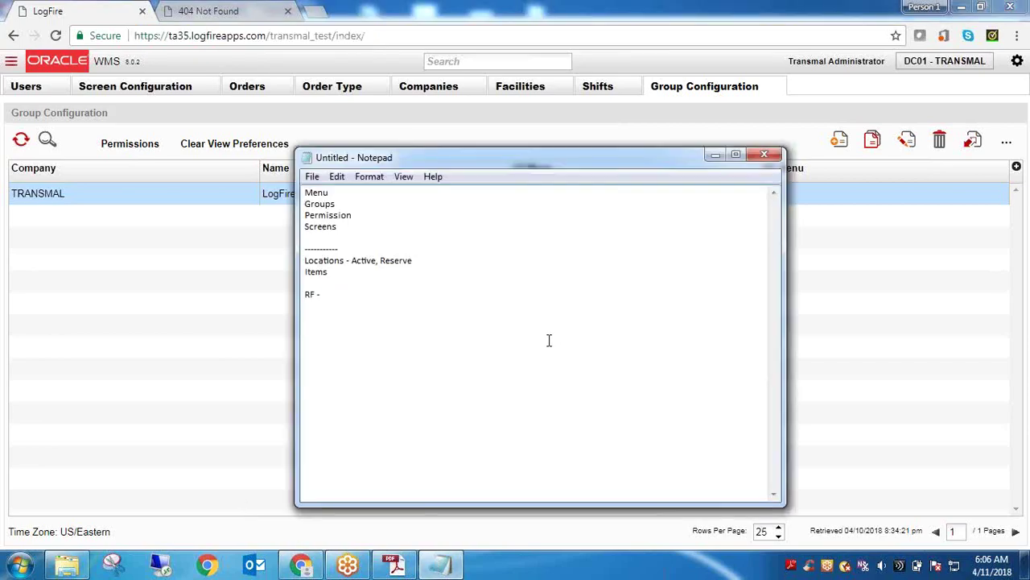
Paste the transmal_test/index URL on a new line and label it '- UI'
{"action": "key", "text": "Return"}
{"action": "key", "text": "Return"}
{"action": "key", "text": "ctrl+v"}
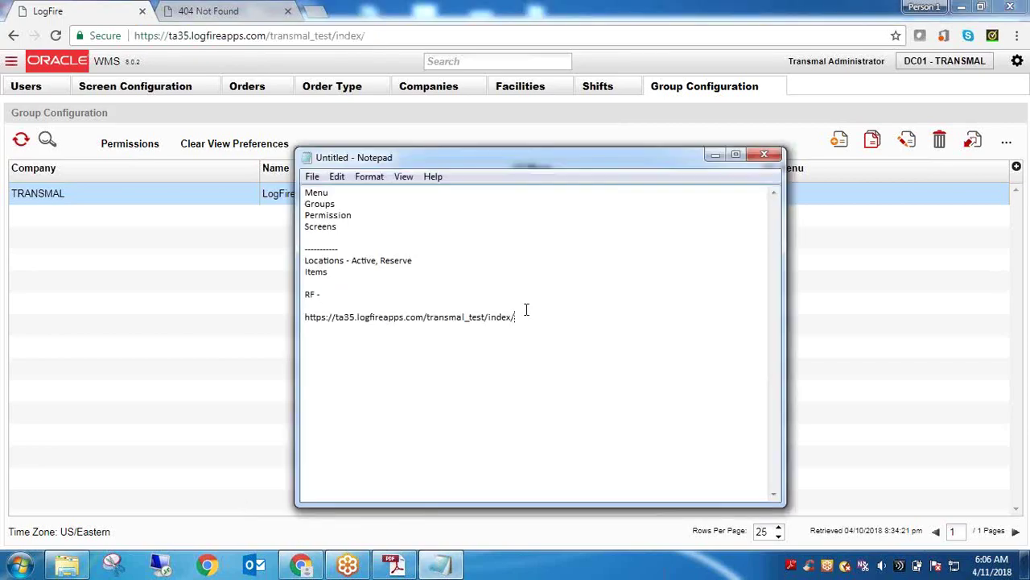
{"action": "type", "text": "- UI"}
{"action": "left_click_drag", "start_coordinate": [469, 320], "coordinate": [515, 319]}
{"action": "left_click", "coordinate": [545, 315]}
Add a second line with the URL edited to transmal_test/rf, labelled '- RF'
{"action": "key", "text": "Return"}
{"action": "key", "text": "ctrl+v"}
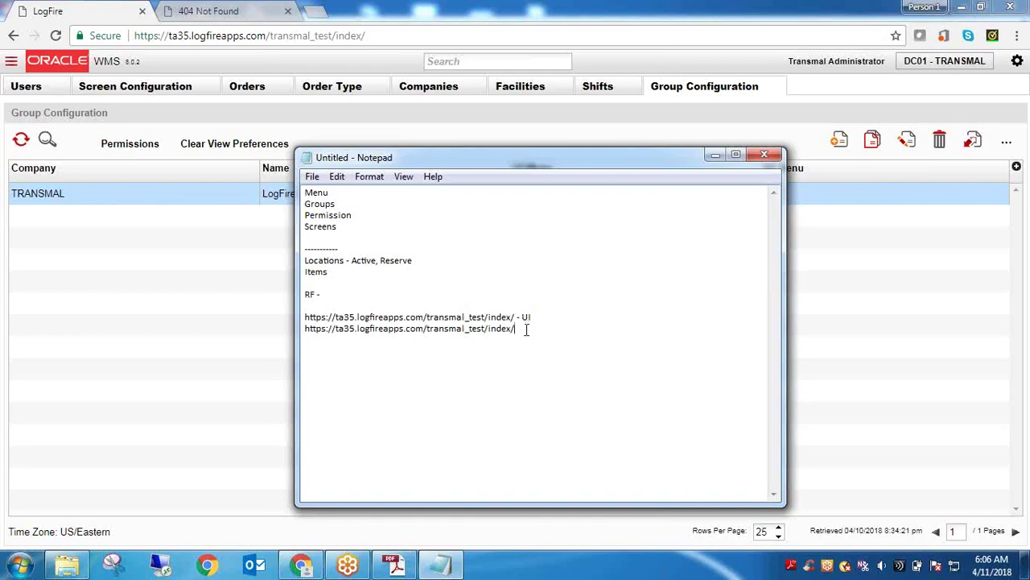
{"action": "left_click_drag", "start_coordinate": [526, 328], "coordinate": [470, 331]}
{"action": "key", "text": "BackSpace"}
{"action": "type", "text": "test/rf - RF"}
{"action": "left_click", "coordinate": [238, 8]}
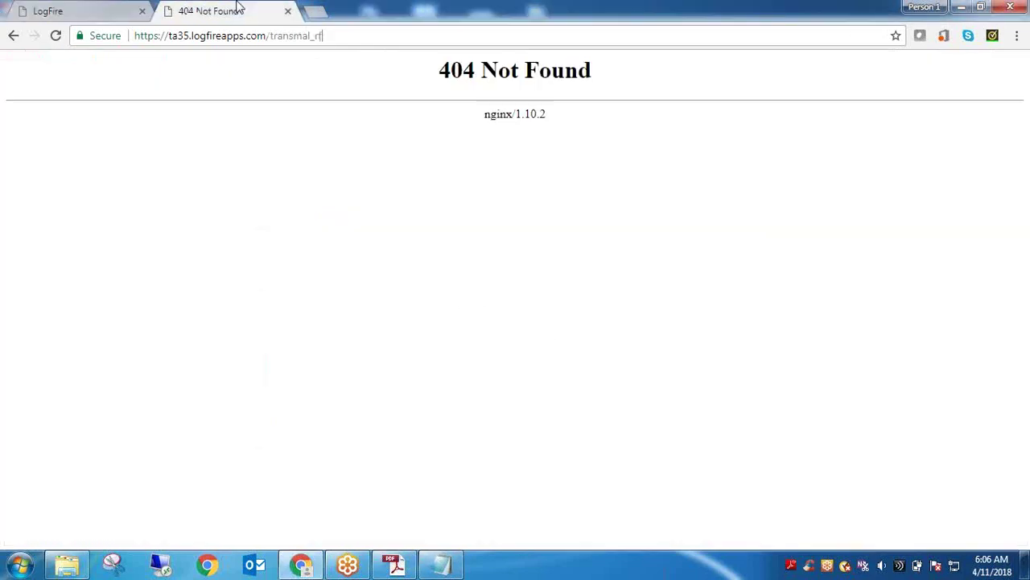
Change the 404 tab's address to .../transmal_test/rf and load it, which also returns Not Found
{"action": "left_click", "coordinate": [336, 40]}
{"action": "key", "text": "BackSpace"}
{"action": "key", "text": "BackSpace"}
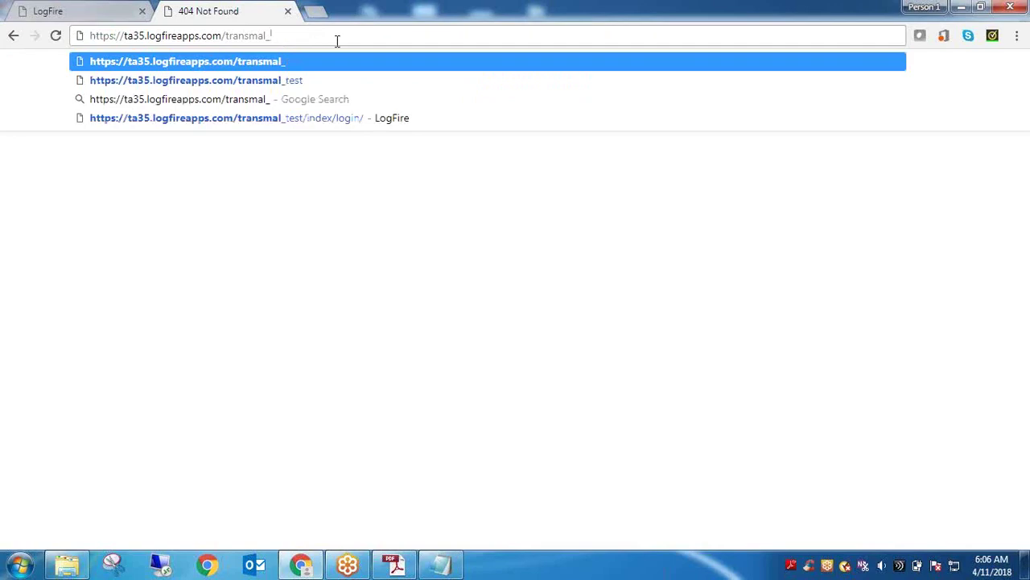
{"action": "type", "text": "tes"}
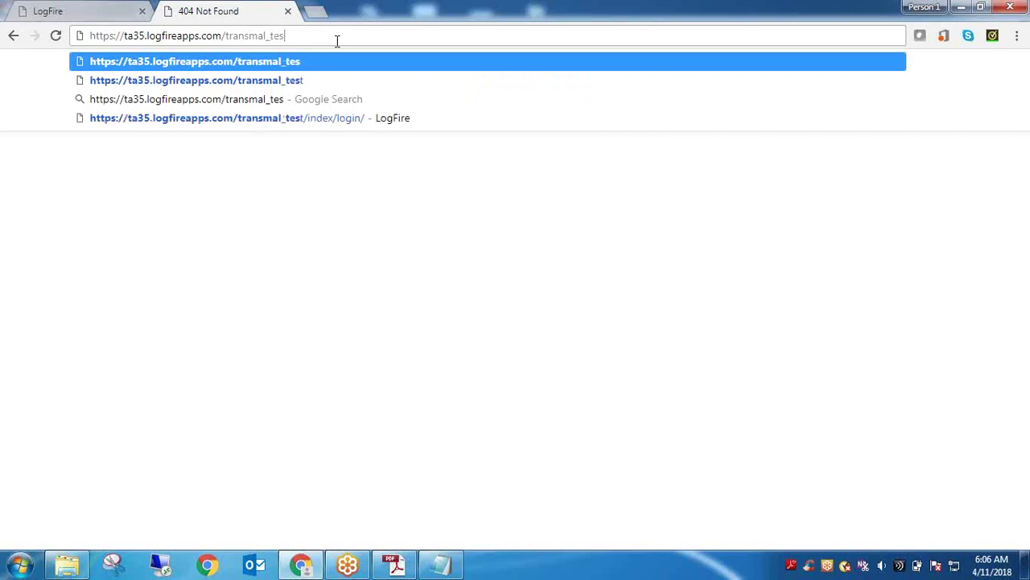
{"action": "type", "text": "t/"}
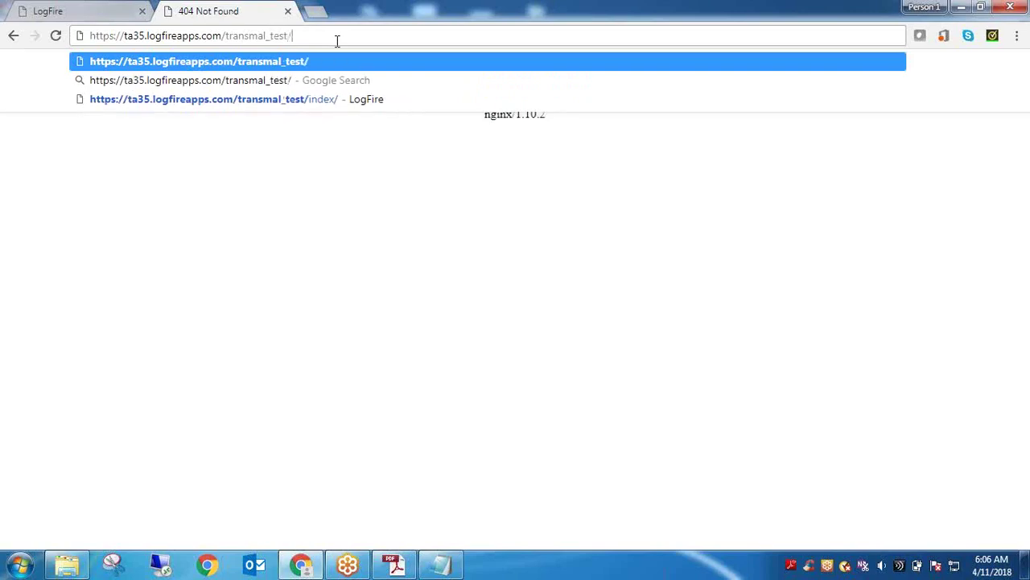
{"action": "type", "text": "rf"}
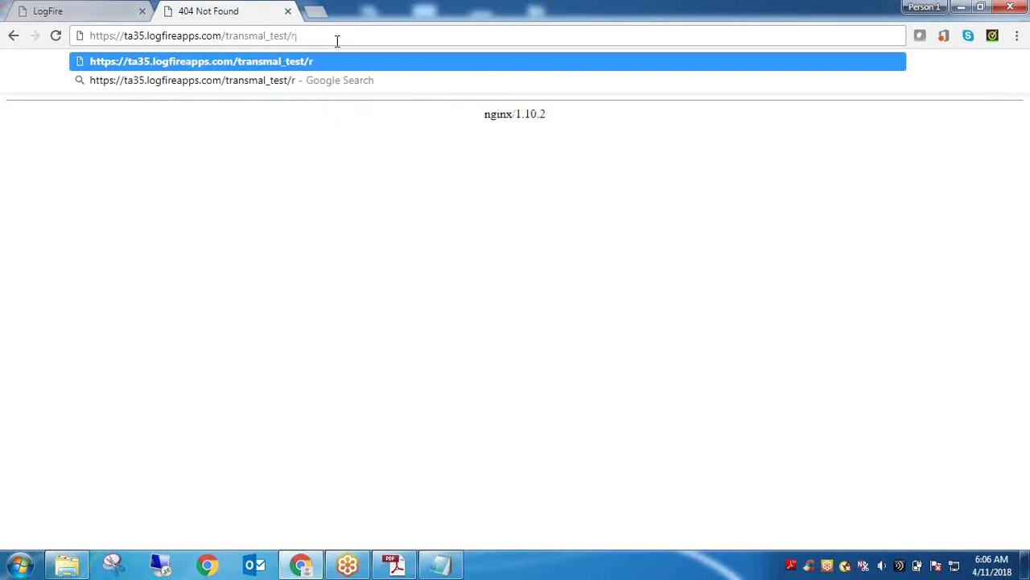
{"action": "key", "text": "Return"}
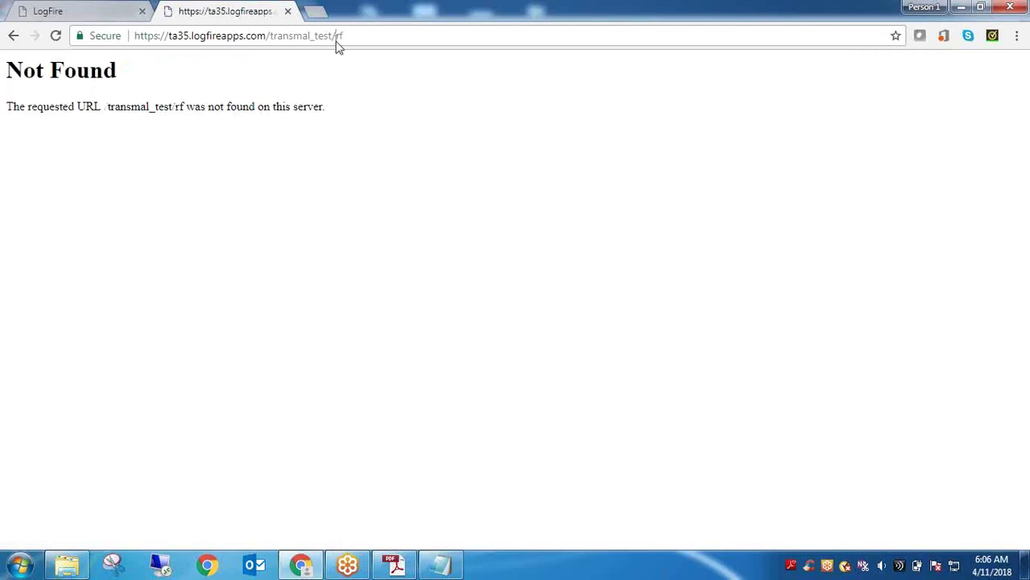
{"action": "left_click", "coordinate": [337, 39]}
{"action": "left_click", "coordinate": [337, 38]}
{"action": "left_click", "coordinate": [112, 8]}
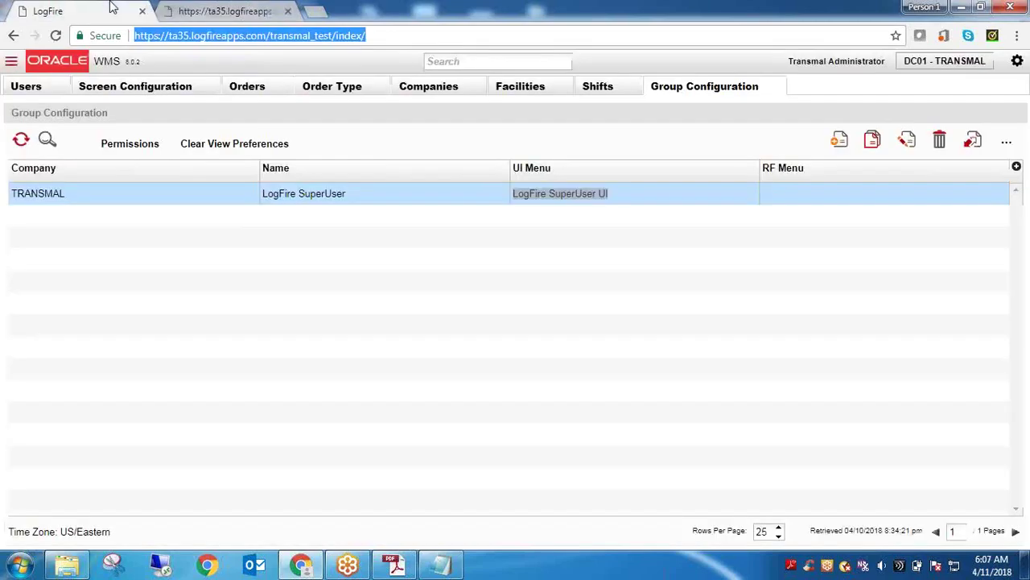
{"action": "left_click", "coordinate": [369, 195]}
{"action": "double_click", "coordinate": [351, 195]}
{"action": "triple_click", "coordinate": [348, 196]}
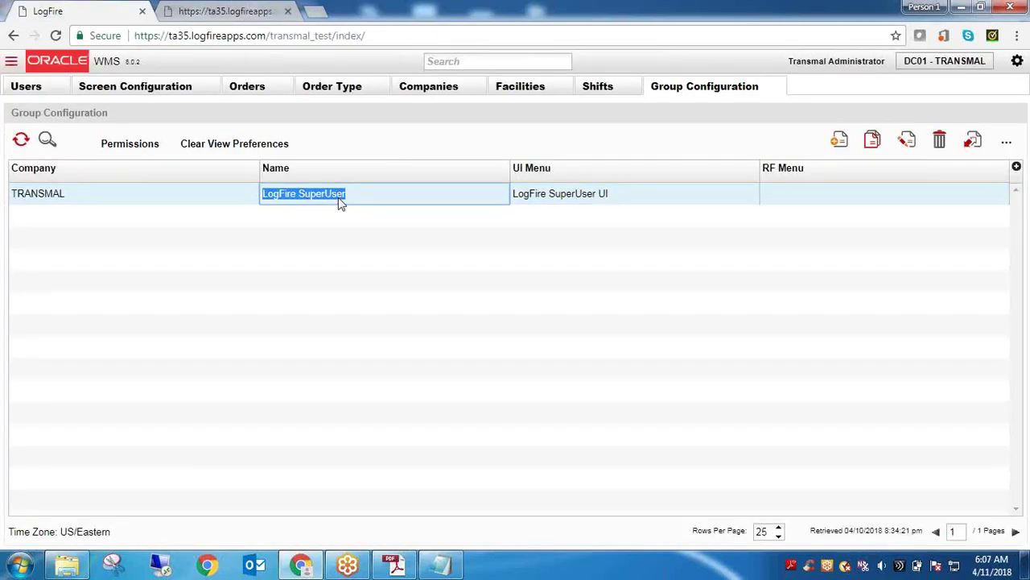
{"action": "left_click", "coordinate": [552, 196]}
{"action": "left_click", "coordinate": [338, 39]}
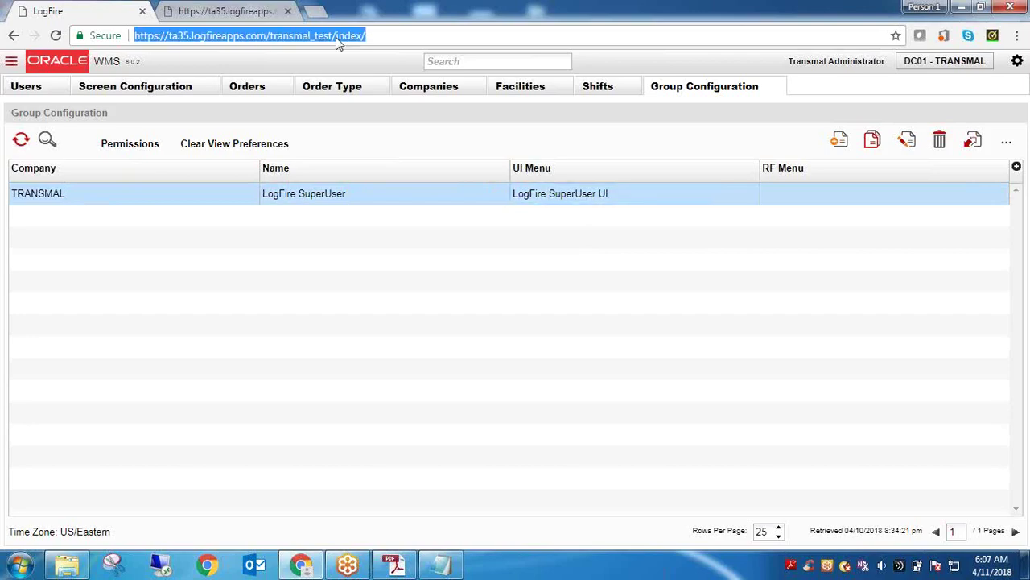
{"action": "left_click", "coordinate": [233, 11]}
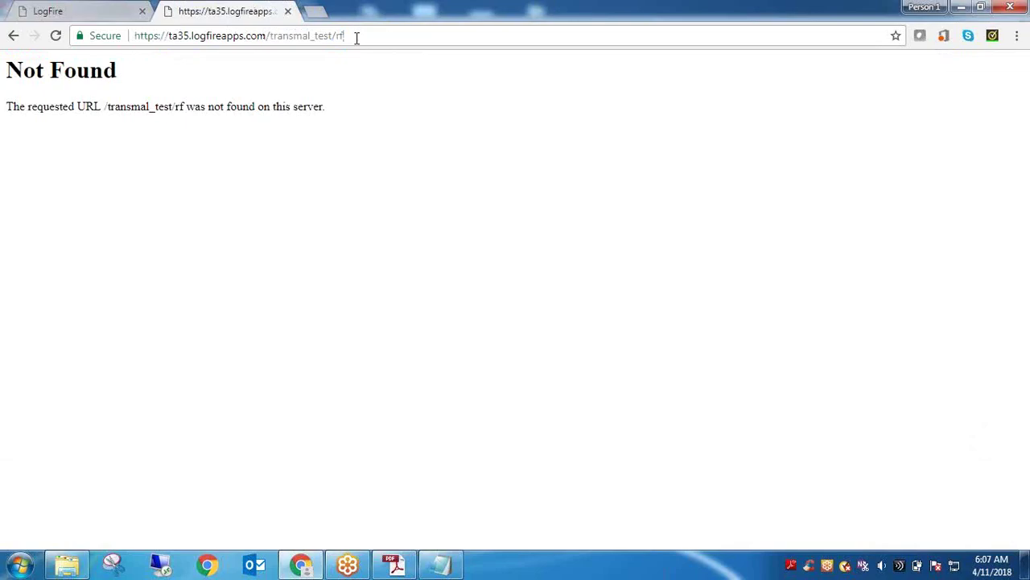
{"action": "left_click", "coordinate": [32, 10]}
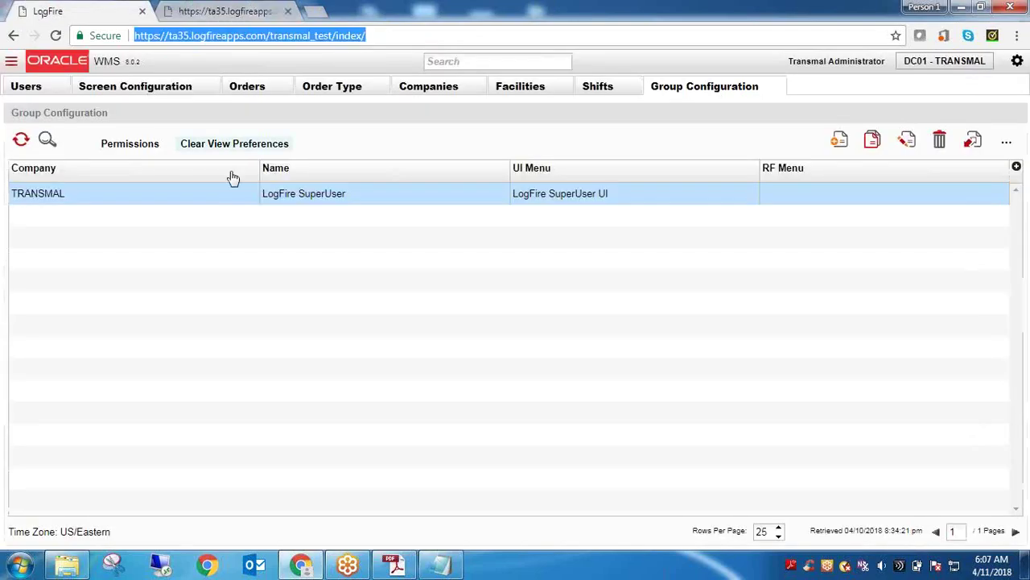
{"action": "double_click", "coordinate": [58, 201]}
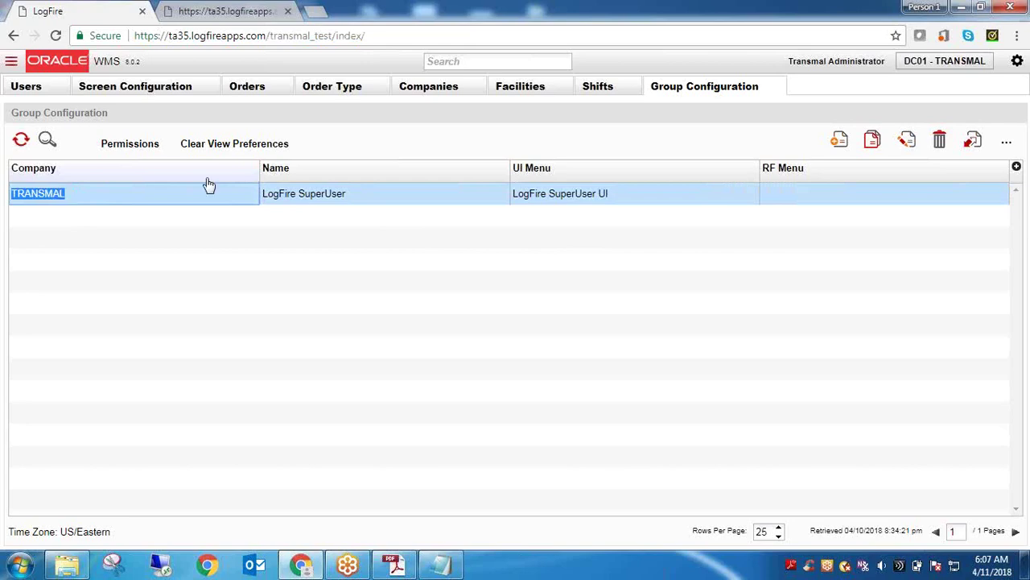
{"action": "left_click", "coordinate": [476, 62]}
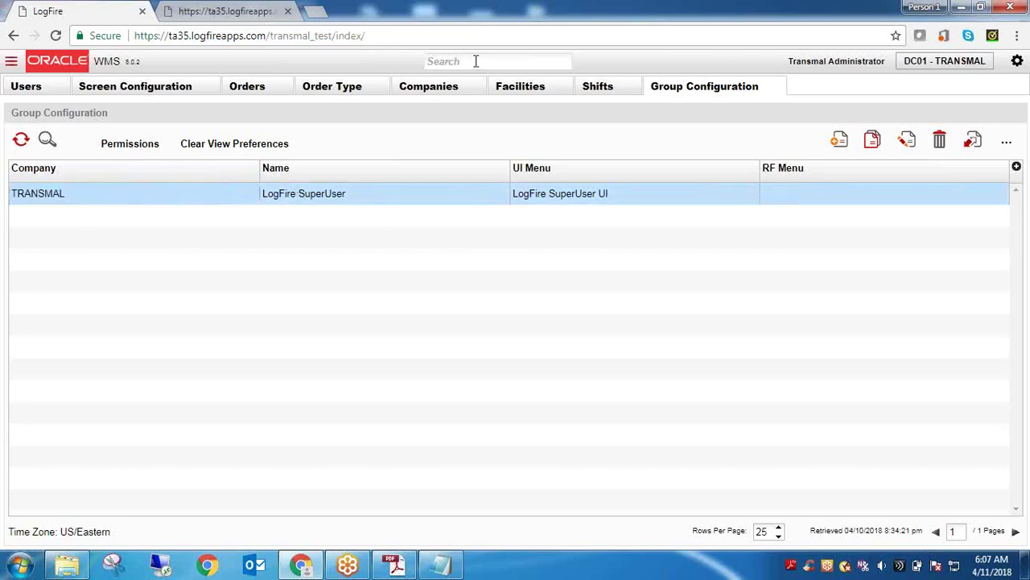
Search 'Menu' to open Menu Configuration and select the LogFire SuperUser RF menu
{"action": "type", "text": "Menu"}
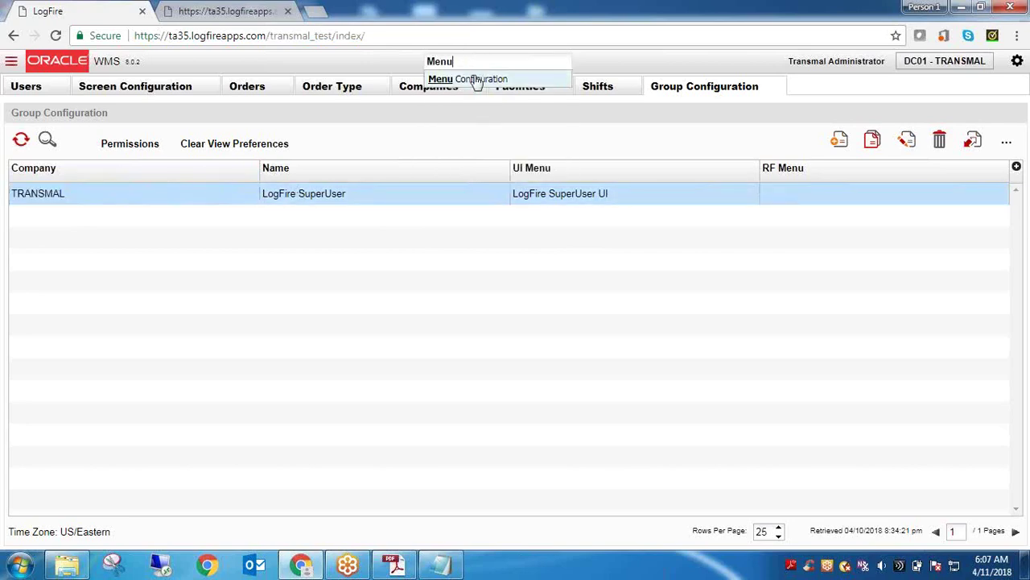
{"action": "left_click", "coordinate": [478, 80]}
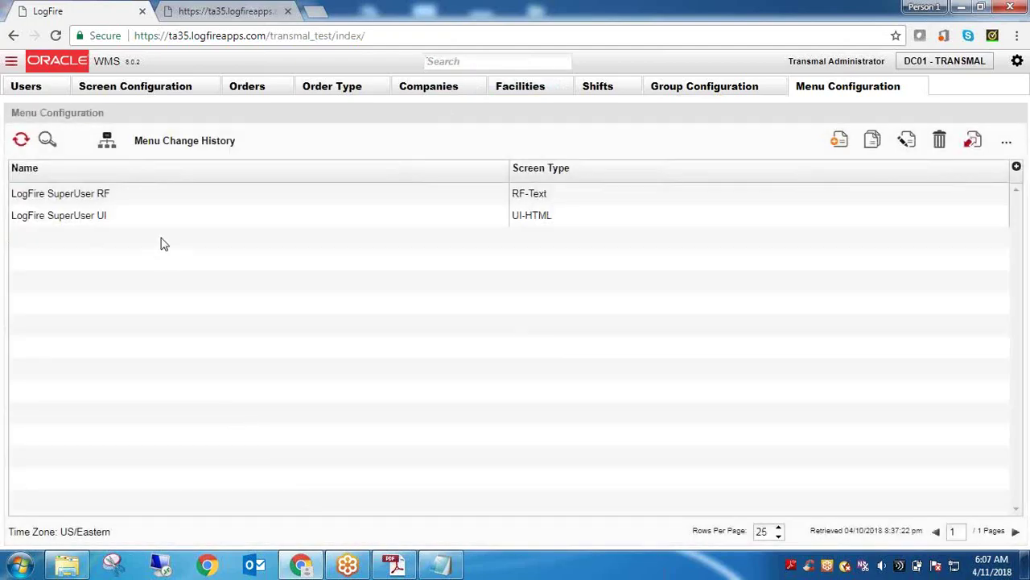
{"action": "left_click", "coordinate": [88, 194]}
{"action": "triple_click", "coordinate": [87, 192]}
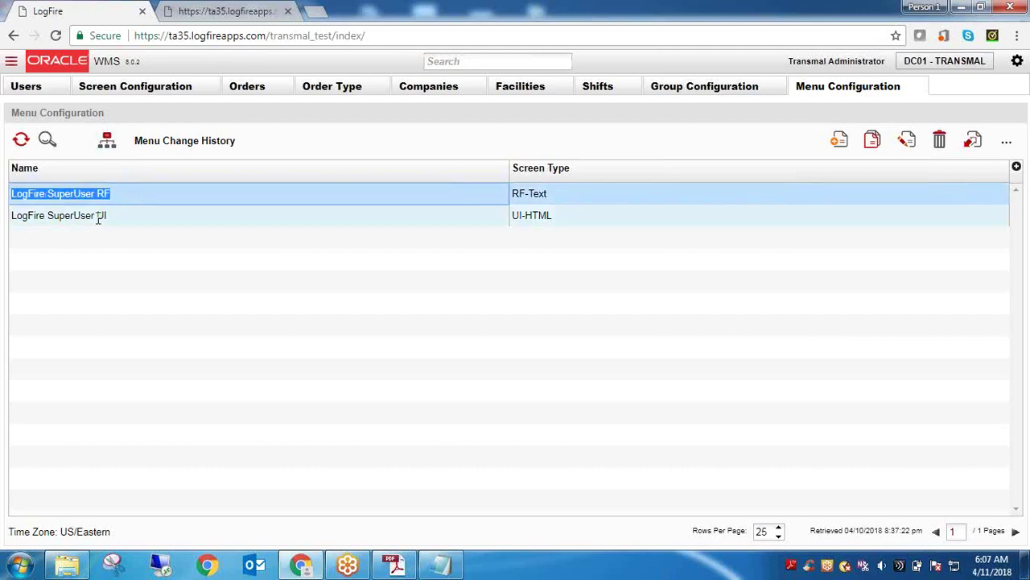
{"action": "triple_click", "coordinate": [90, 194]}
{"action": "left_click", "coordinate": [236, 10]}
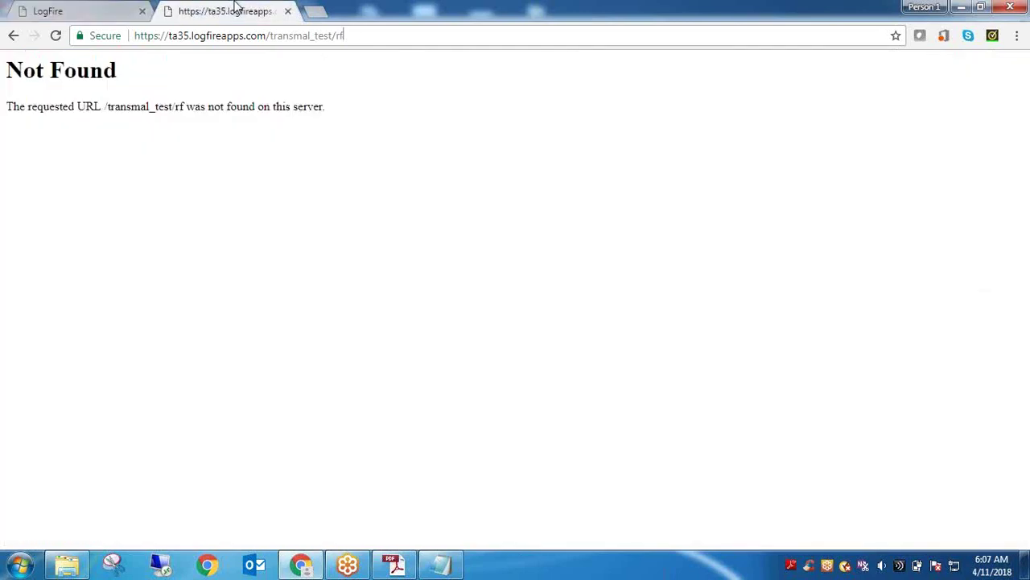
{"action": "left_click", "coordinate": [86, 9]}
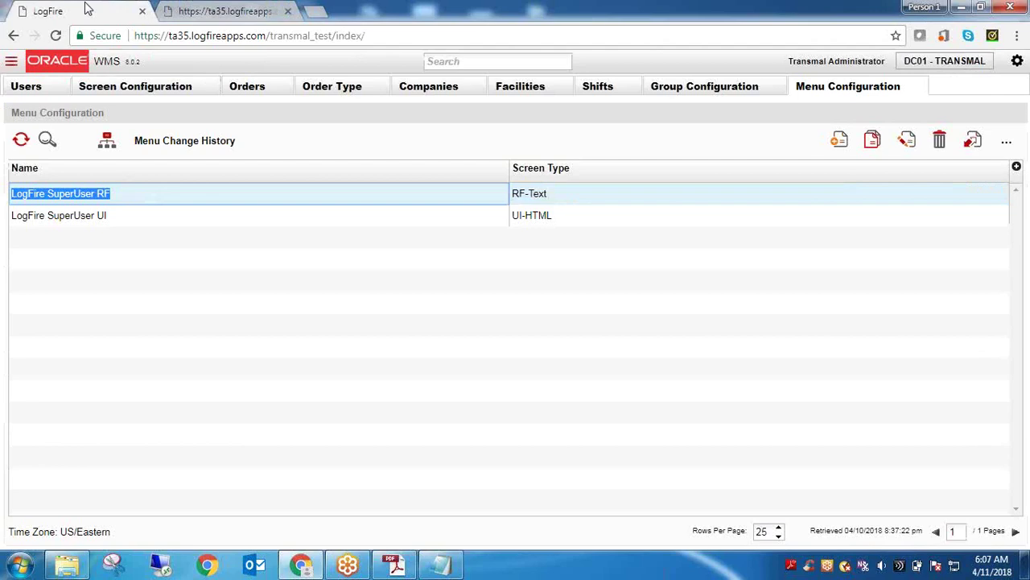
Compare the UI menu's UI-HTML and RF menu's RF-Text screen types, ending on LogFire SuperUser UI
{"action": "double_click", "coordinate": [79, 217]}
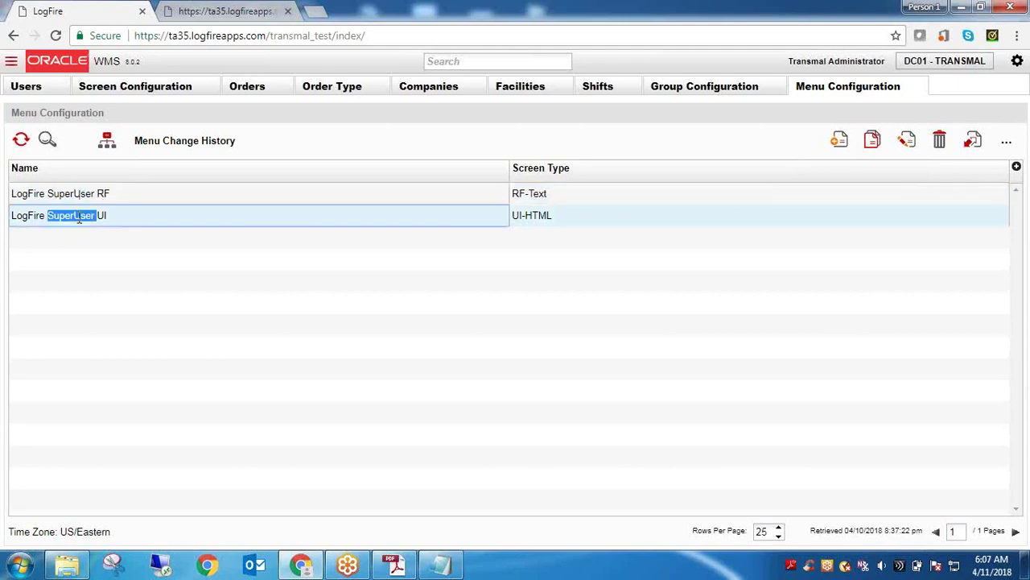
{"action": "double_click", "coordinate": [526, 217]}
{"action": "left_click", "coordinate": [527, 217]}
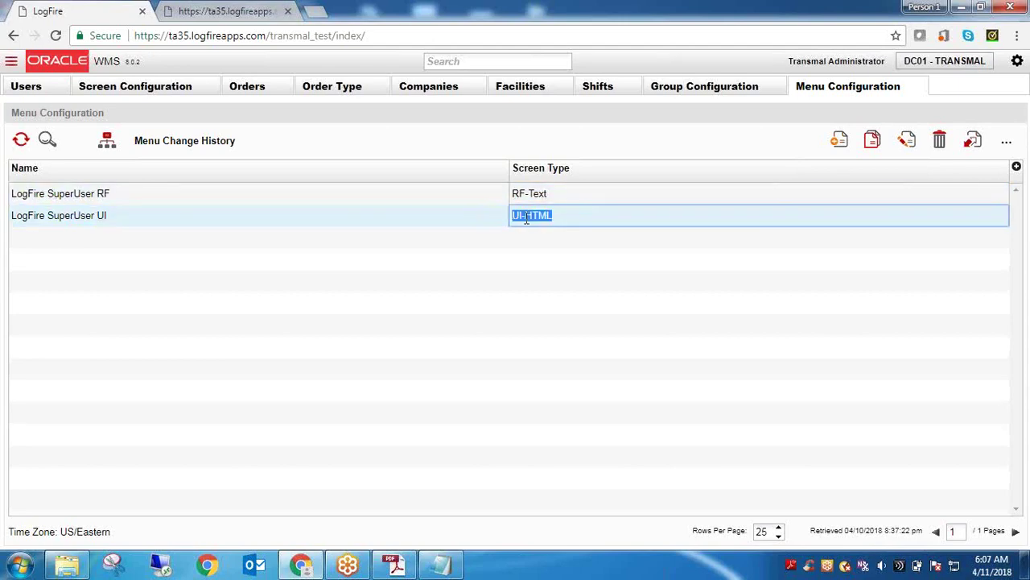
{"action": "left_click", "coordinate": [526, 196]}
{"action": "double_click", "coordinate": [526, 196]}
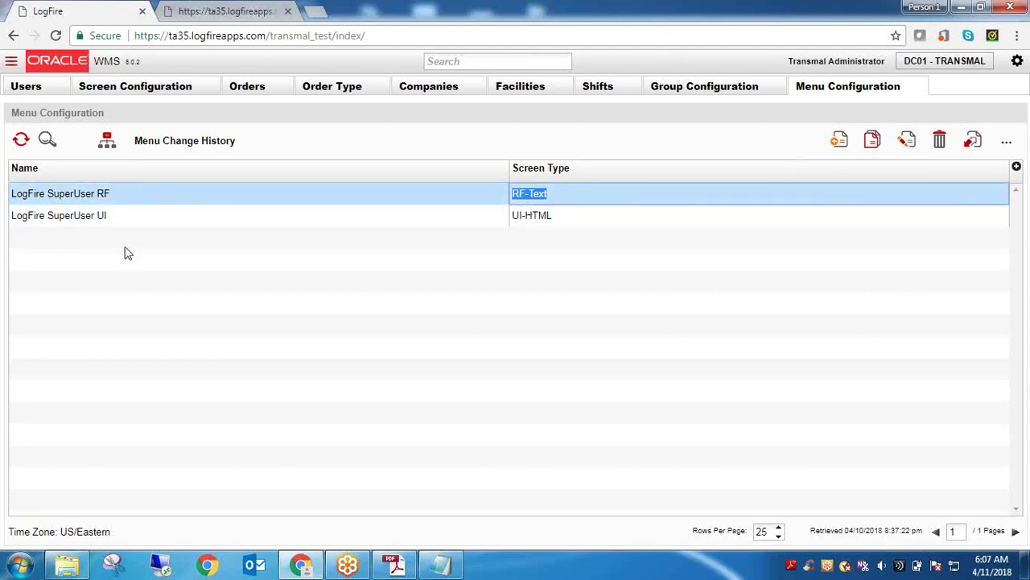
{"action": "left_click", "coordinate": [98, 224]}
{"action": "double_click", "coordinate": [98, 225]}
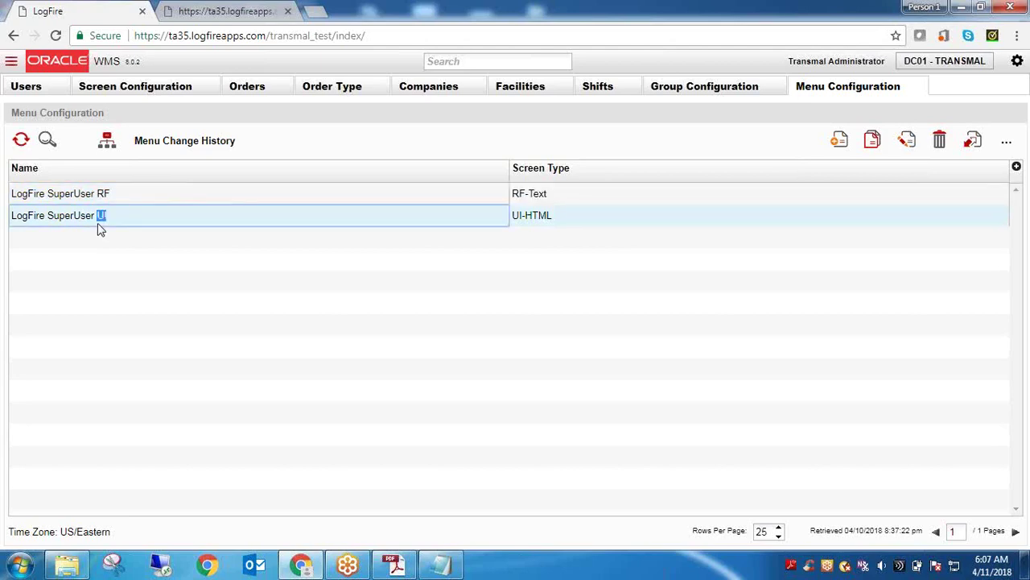
{"action": "double_click", "coordinate": [80, 217]}
Browse the LogFire SuperUser UI menu's screen tree, return to the menu list, then open Users
{"action": "left_click", "coordinate": [109, 149]}
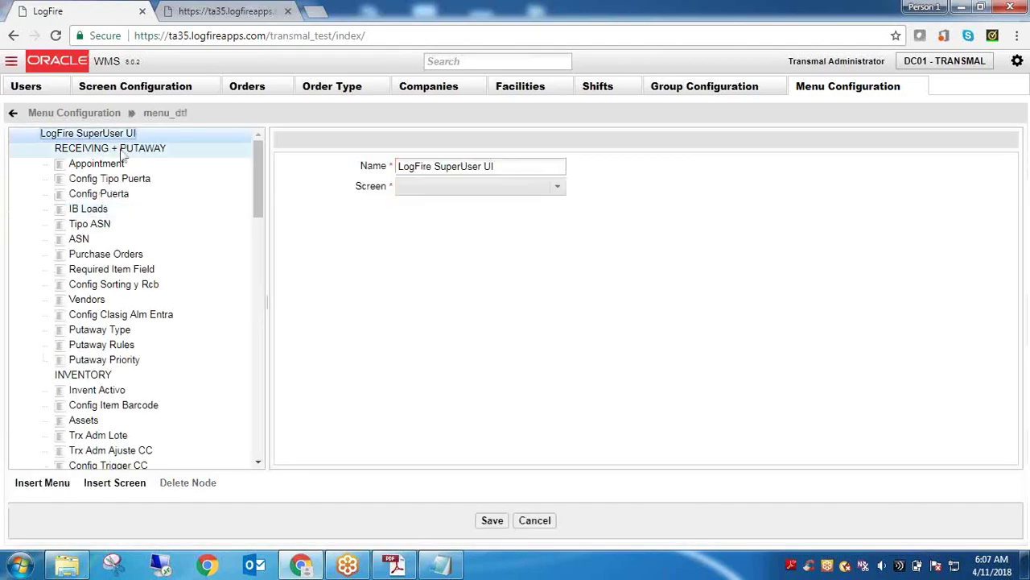
{"action": "left_click_drag", "start_coordinate": [259, 202], "coordinate": [260, 167]}
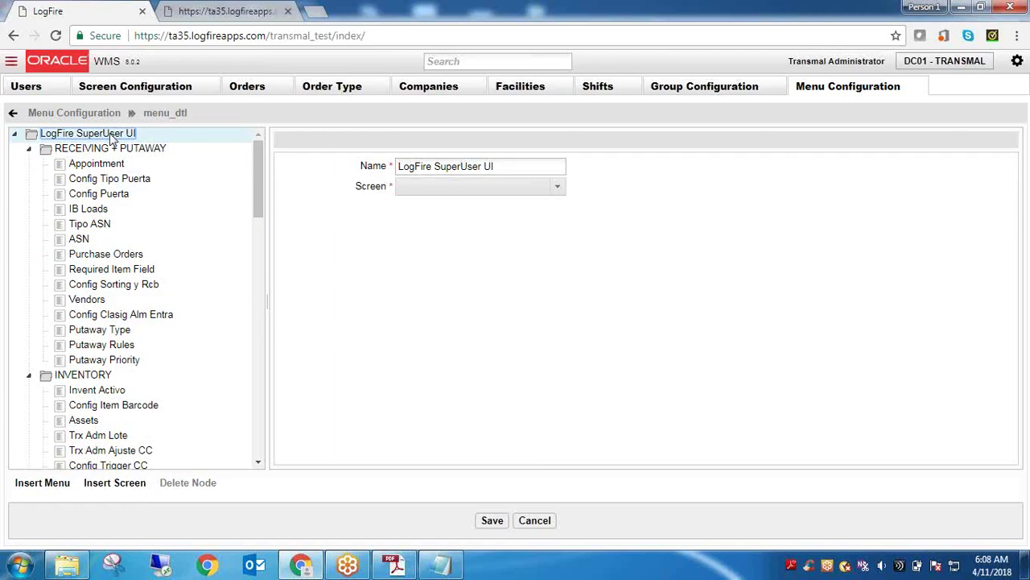
{"action": "left_click", "coordinate": [80, 113]}
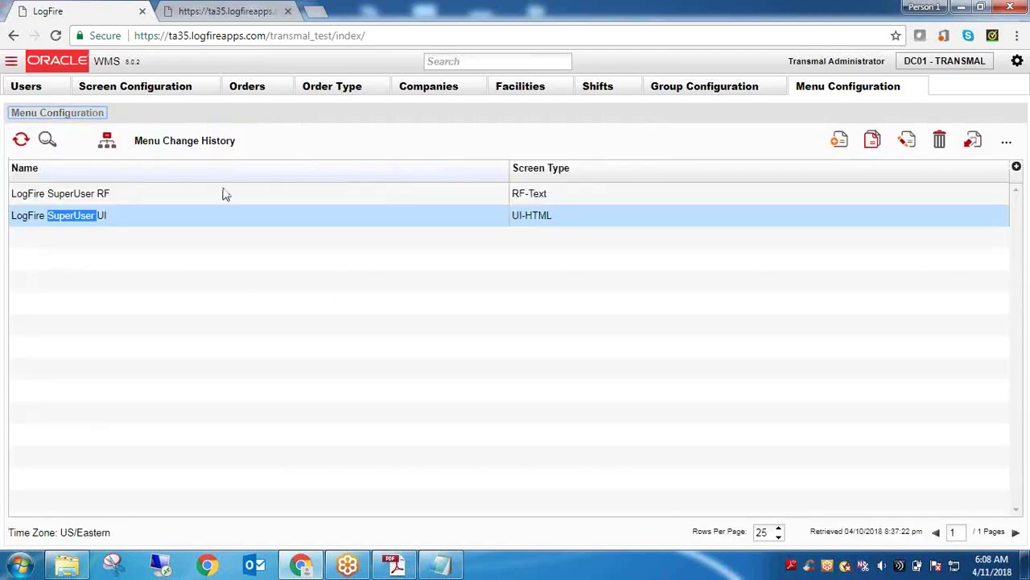
{"action": "left_click", "coordinate": [86, 215]}
{"action": "triple_click", "coordinate": [87, 215]}
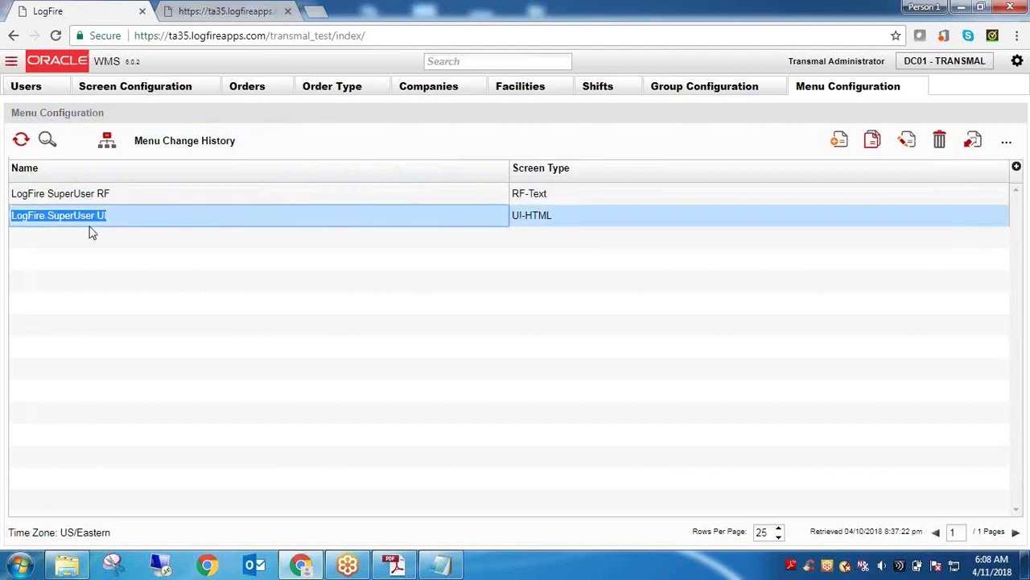
{"action": "left_click", "coordinate": [29, 87]}
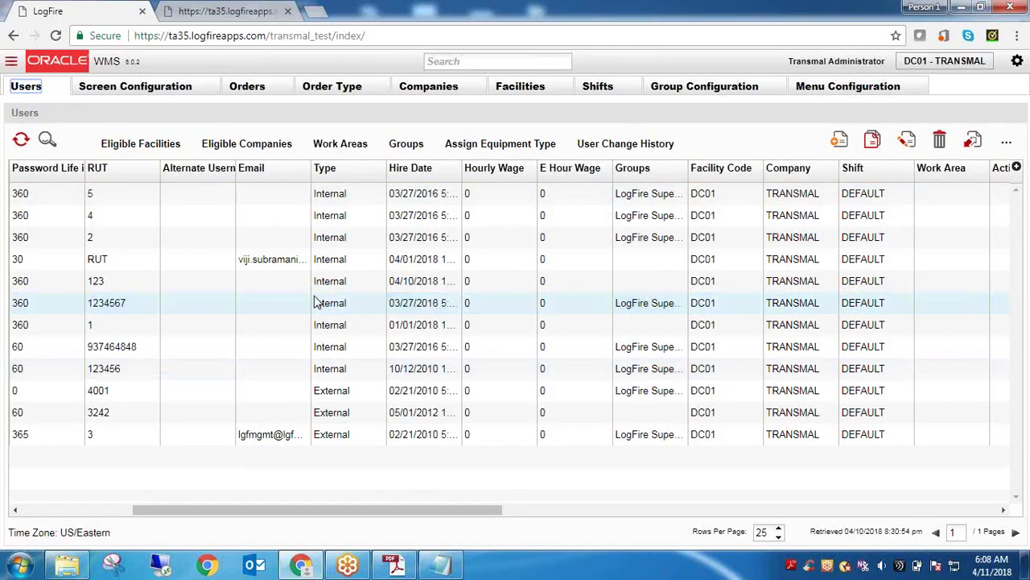
Inspect the administrator user's record and assigned groups, then reselect the administrator row
{"action": "left_click_drag", "start_coordinate": [279, 518], "coordinate": [164, 503]}
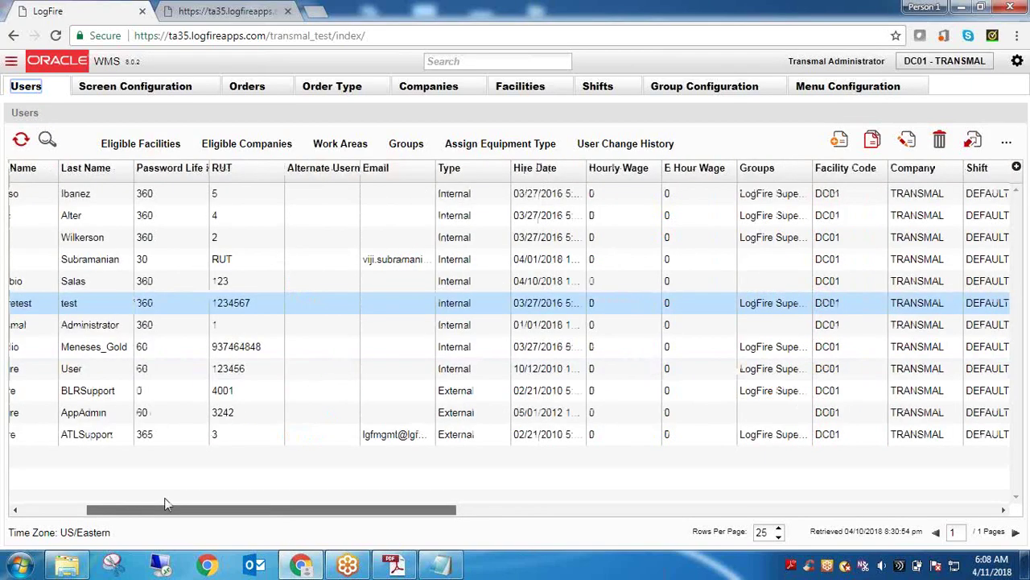
{"action": "left_click", "coordinate": [144, 338]}
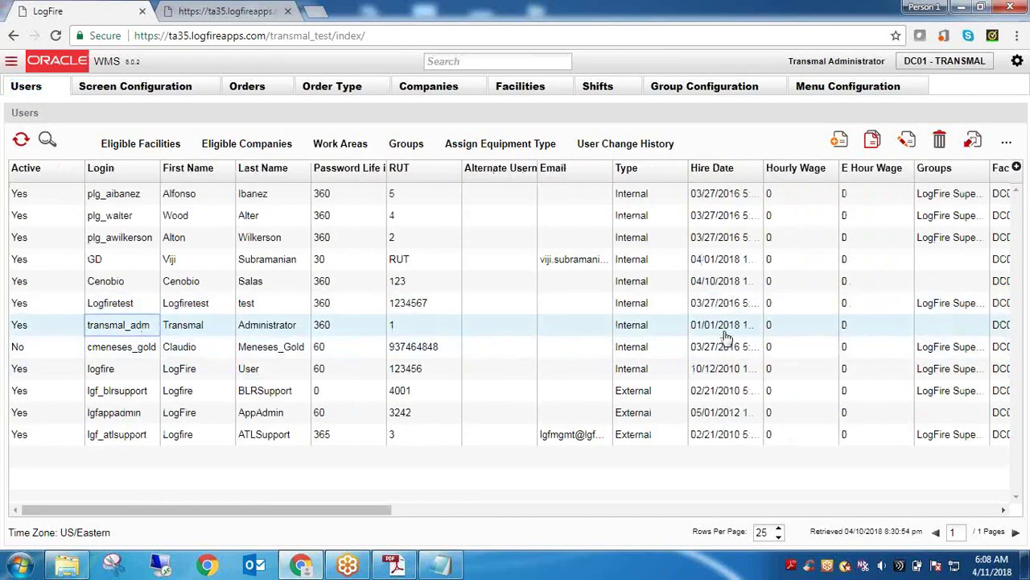
{"action": "left_click", "coordinate": [906, 140]}
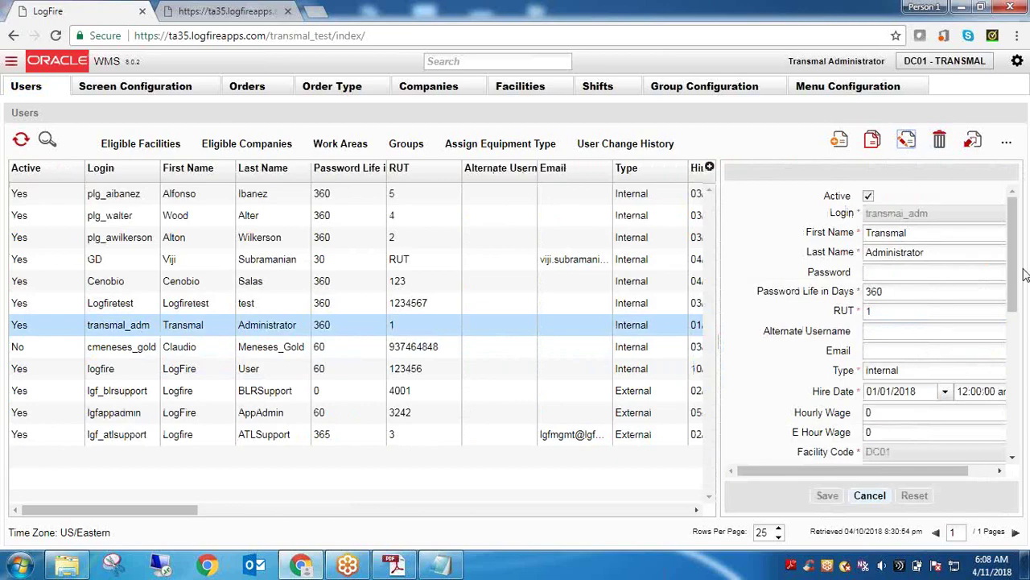
{"action": "left_click_drag", "start_coordinate": [1016, 278], "coordinate": [1010, 386]}
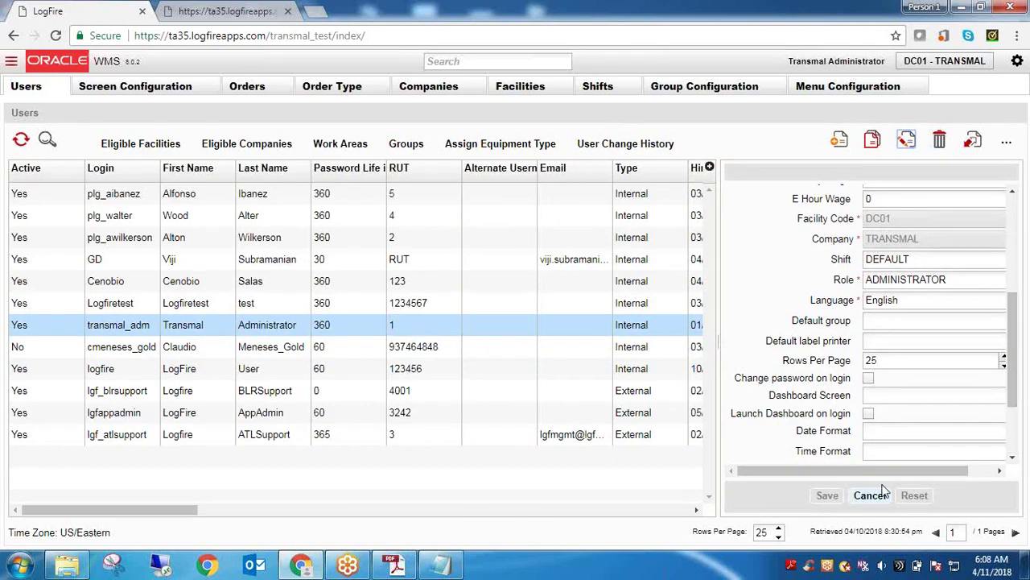
{"action": "left_click", "coordinate": [870, 496]}
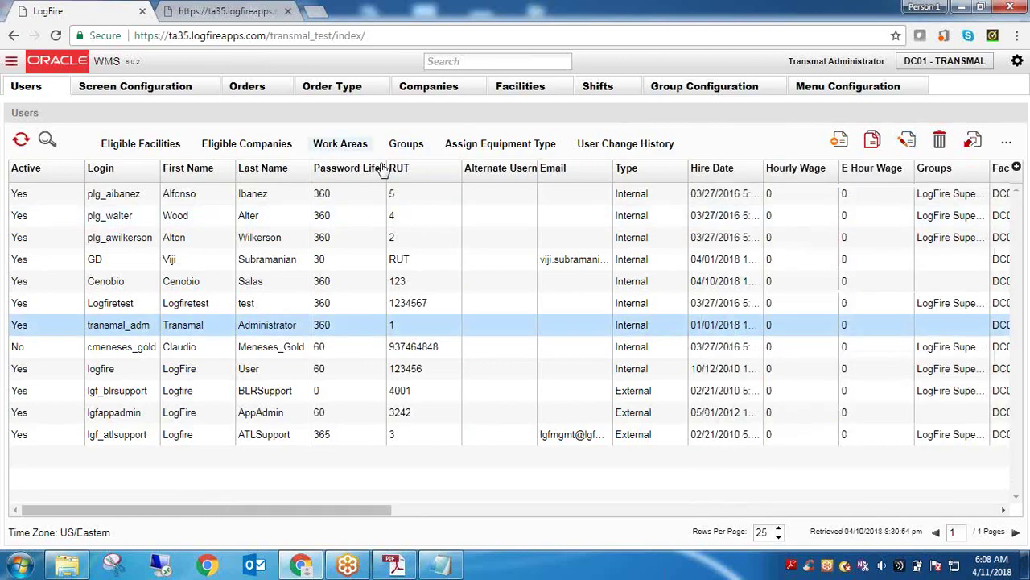
{"action": "left_click", "coordinate": [407, 145]}
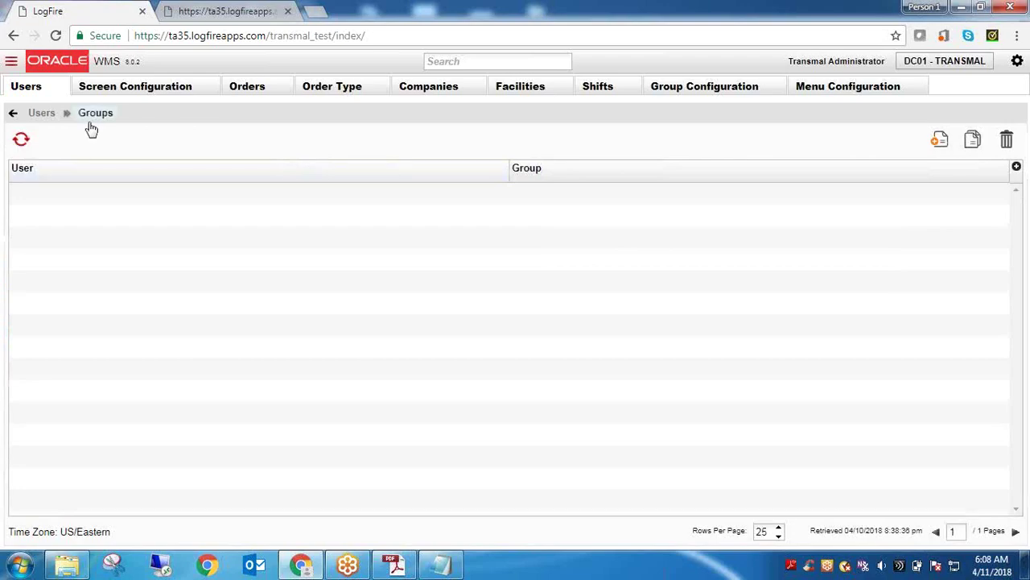
{"action": "left_click", "coordinate": [46, 115]}
{"action": "left_click", "coordinate": [290, 328]}
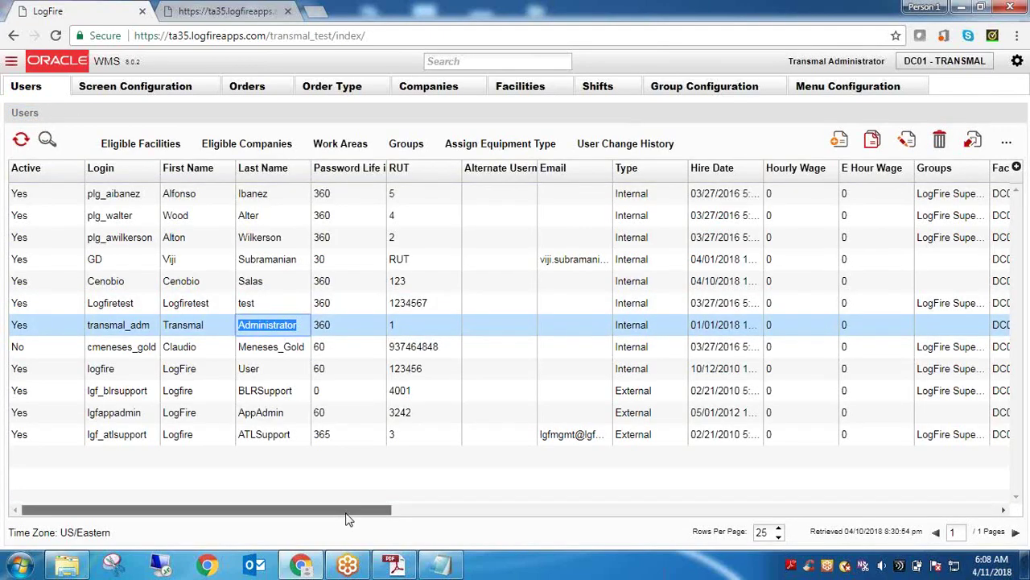
{"action": "left_click_drag", "start_coordinate": [349, 519], "coordinate": [438, 523]}
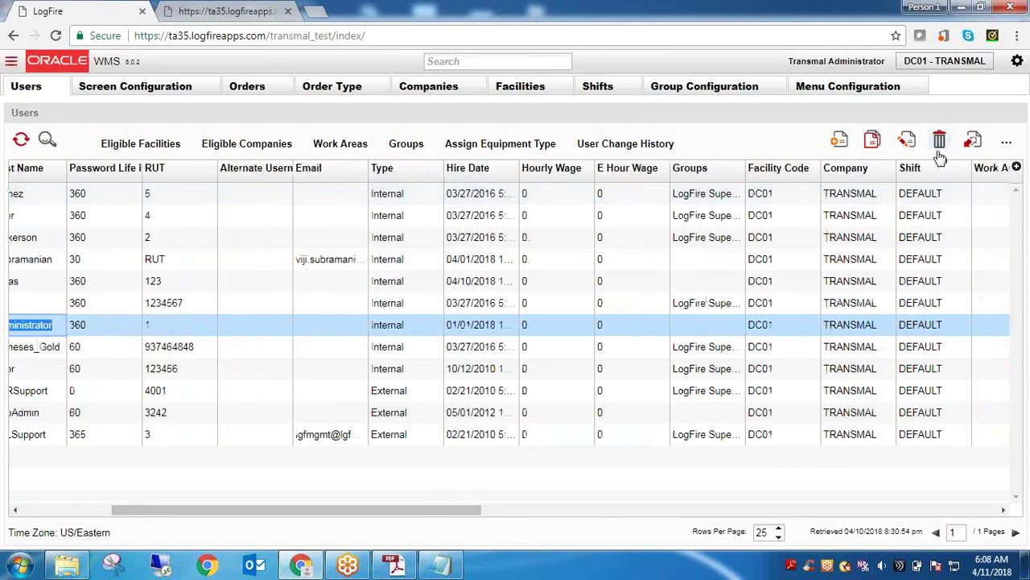
Set the administrator's default group to LogFire SuperUser and save
{"action": "left_click", "coordinate": [907, 141]}
{"action": "scroll", "coordinate": [974, 306], "scroll_direction": "down", "scroll_amount": 3}
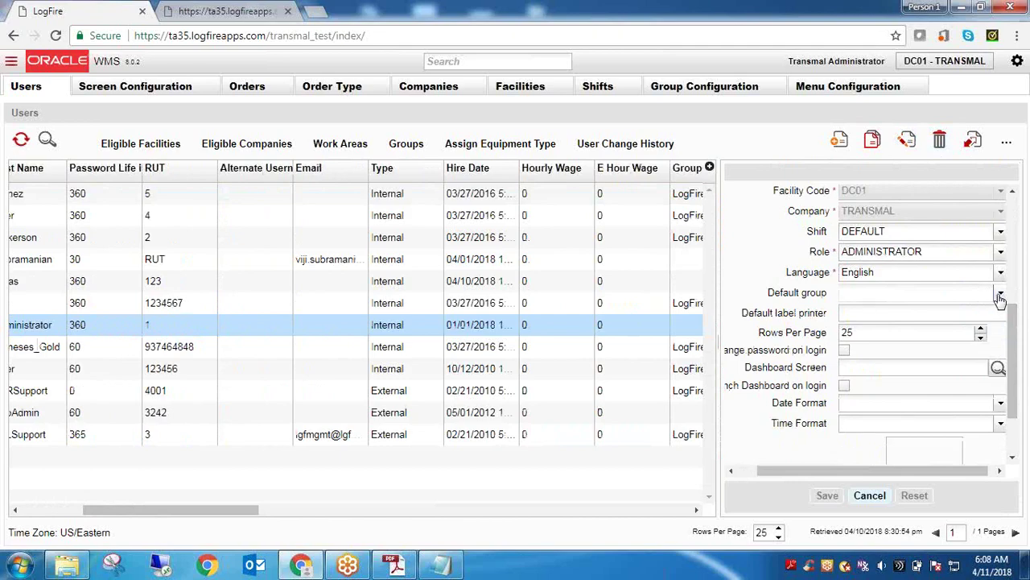
{"action": "left_click", "coordinate": [1000, 296]}
{"action": "left_click", "coordinate": [938, 328]}
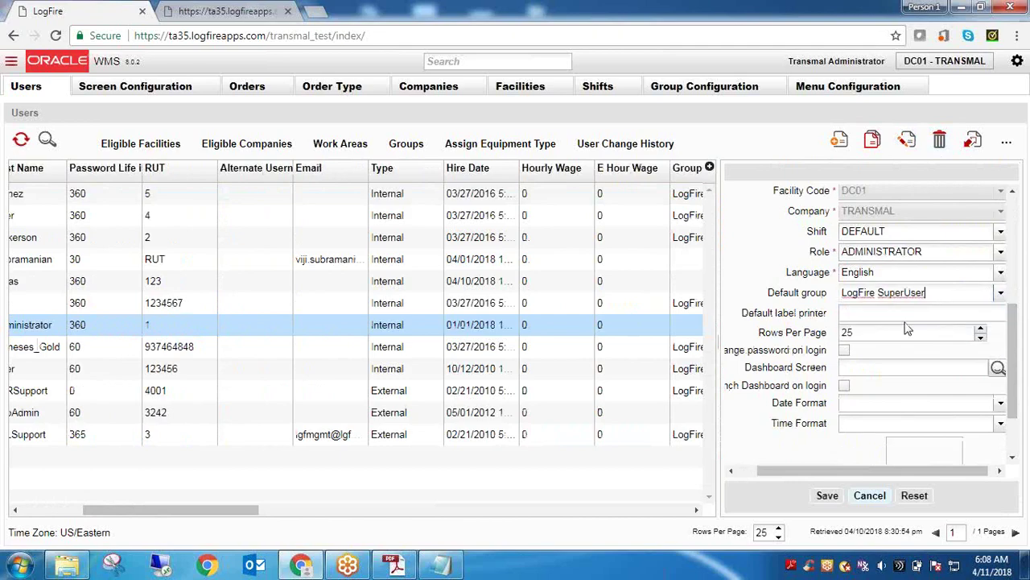
{"action": "left_click", "coordinate": [827, 496]}
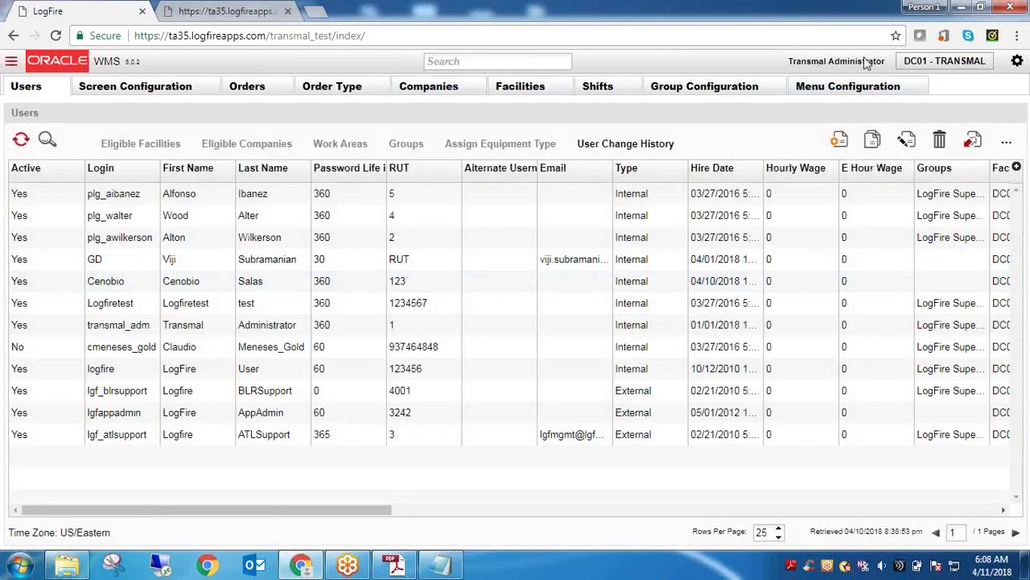
{"action": "triple_click", "coordinate": [845, 59]}
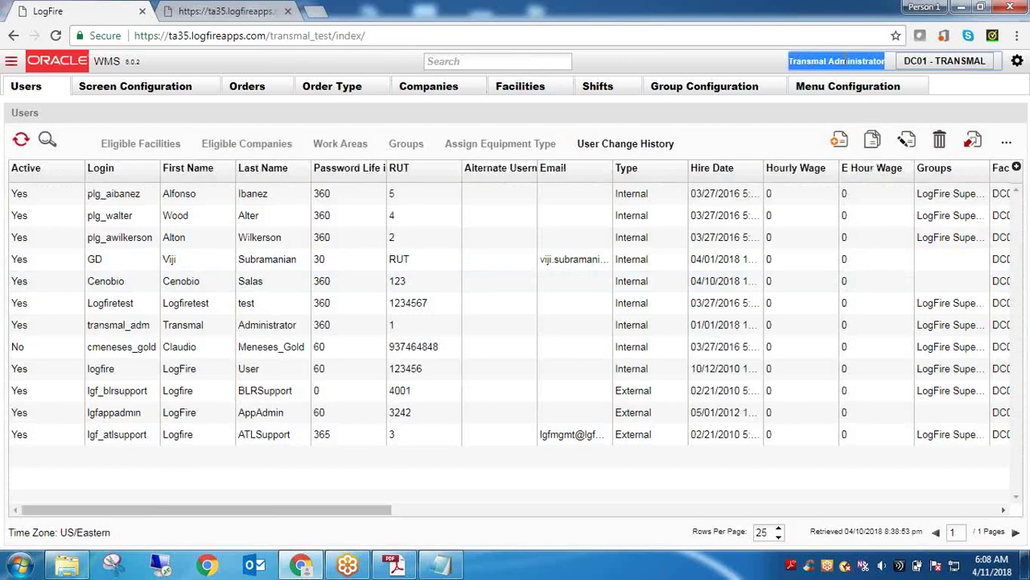
{"action": "left_click_drag", "start_coordinate": [299, 515], "coordinate": [248, 473]}
{"action": "left_click", "coordinate": [451, 570]}
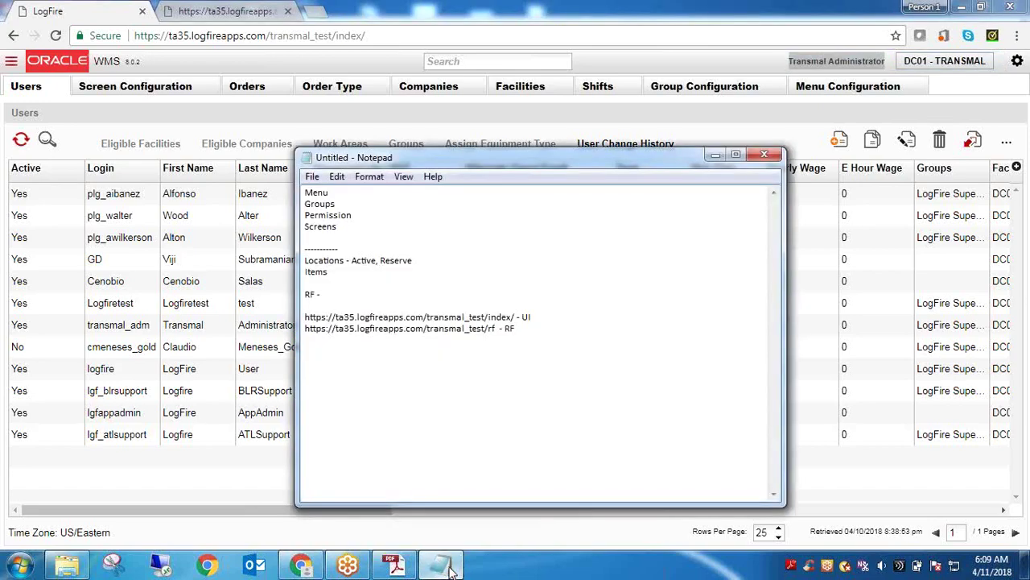
{"action": "left_click", "coordinate": [451, 570]}
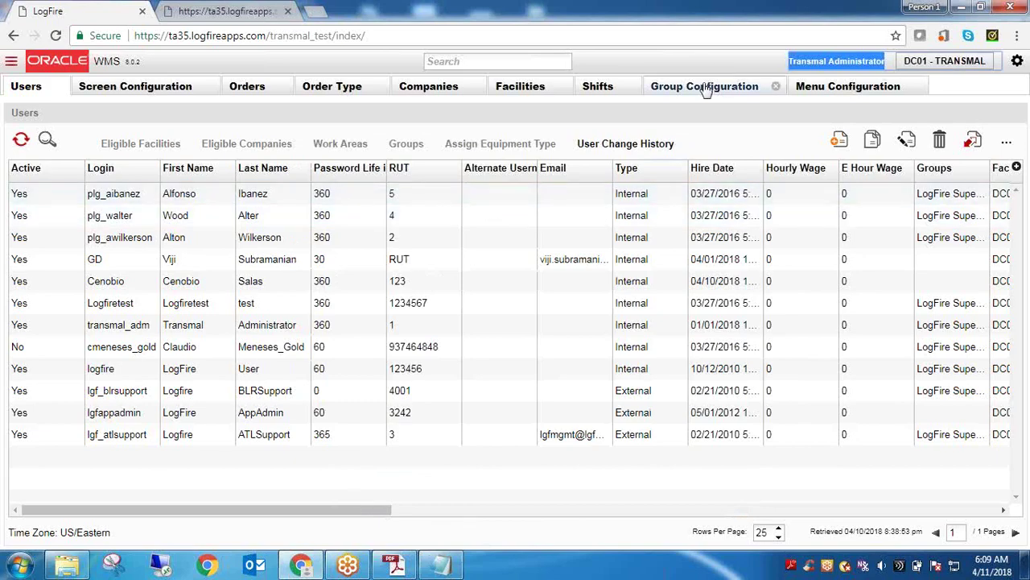
Add a new UI-HTML menu named 'ITOTAL - RECEIVER' and save it
{"action": "left_click", "coordinate": [841, 87]}
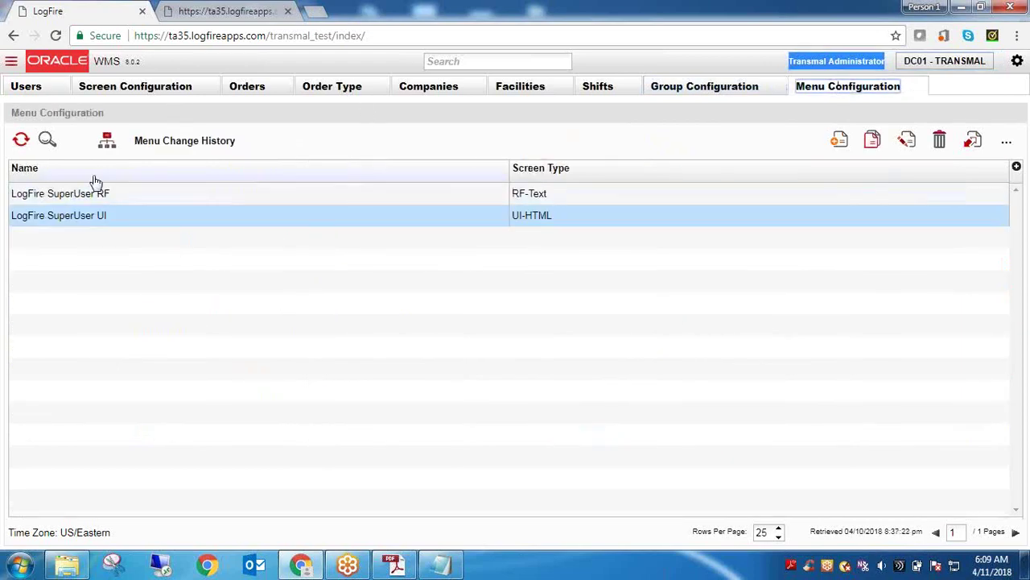
{"action": "left_click", "coordinate": [21, 141]}
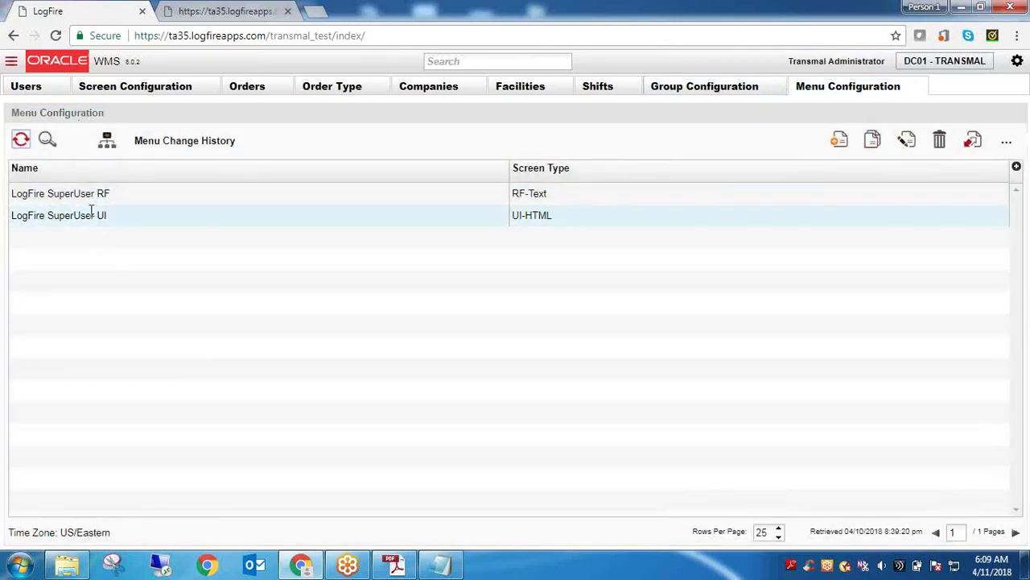
{"action": "left_click", "coordinate": [838, 141]}
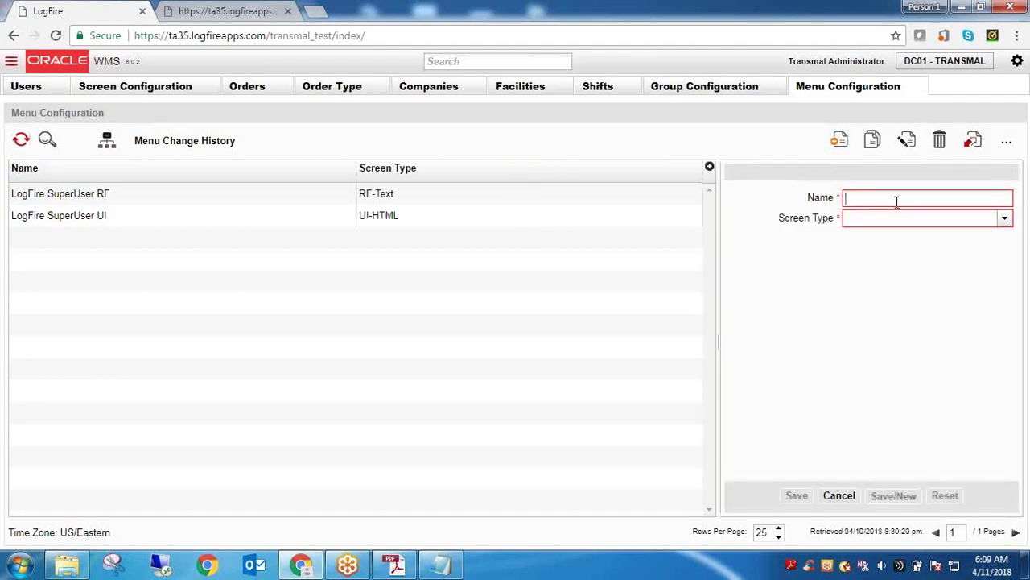
{"action": "left_click", "coordinate": [896, 201]}
{"action": "type", "text": "IT"}
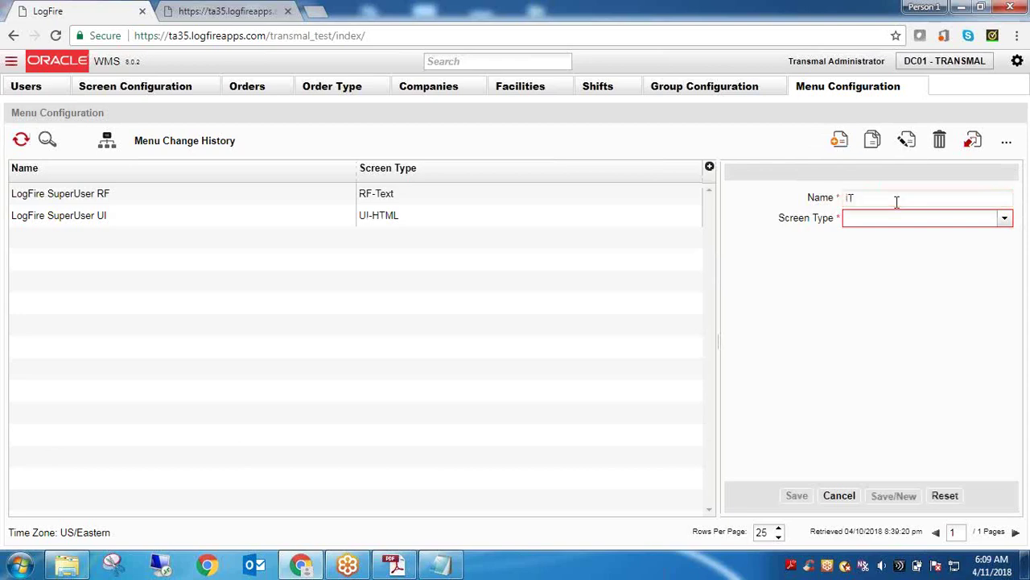
{"action": "type", "text": "01"}
{"action": "key", "text": "BackSpace"}
{"action": "key", "text": "BackSpace"}
{"action": "type", "text": "_"}
{"action": "type", "text": "OTAL"}
{"action": "type", "text": " - "}
{"action": "type", "text": "RF"}
{"action": "type", "text": "CE"}
{"action": "type", "text": "IVER"}
{"action": "key", "text": "Tab"}
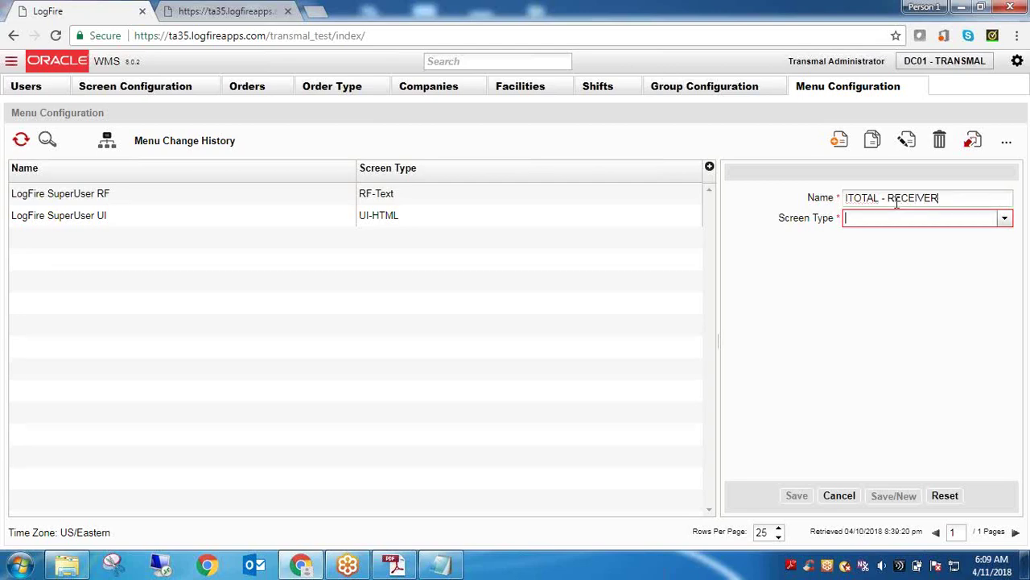
{"action": "left_click", "coordinate": [1005, 221]}
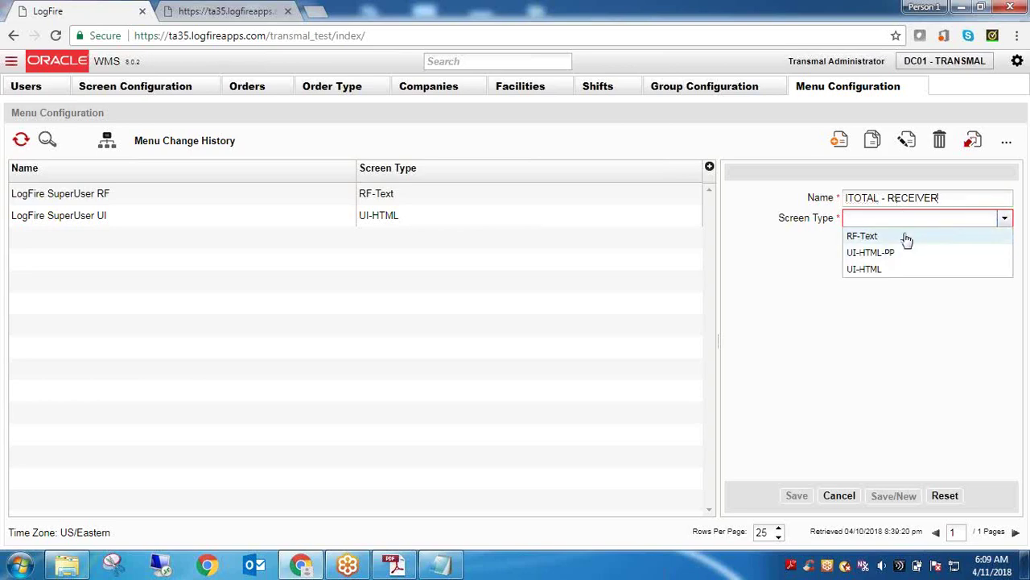
{"action": "left_click", "coordinate": [886, 274]}
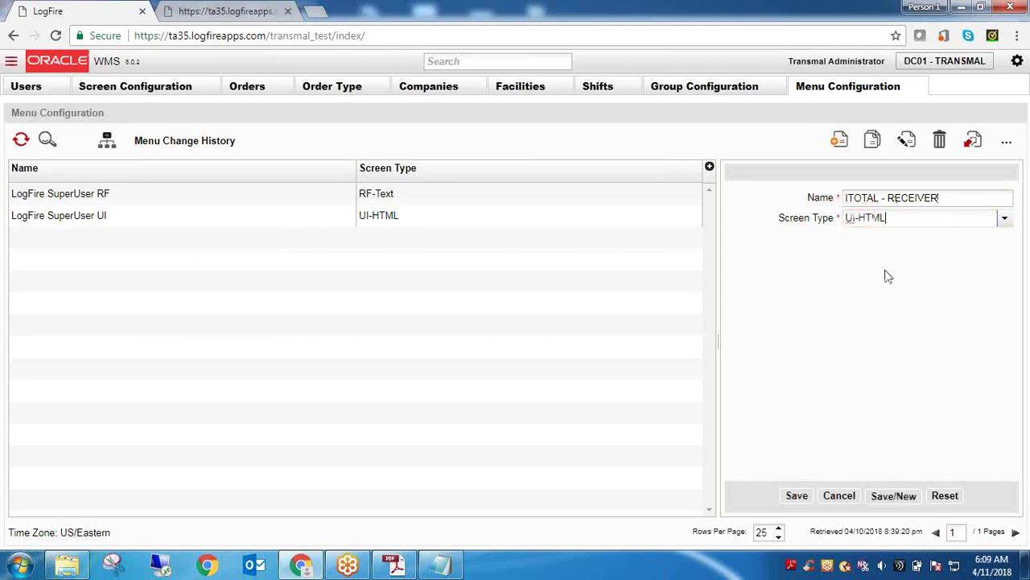
{"action": "left_click", "coordinate": [796, 496]}
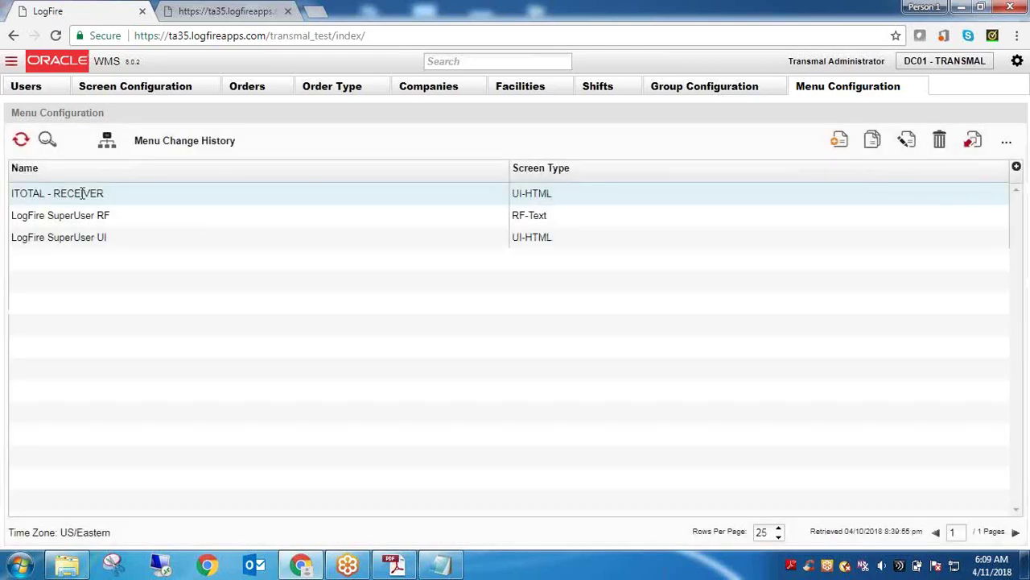
Rename the menu to 'ITOTAL - WH RECEIVER' and save
{"action": "triple_click", "coordinate": [82, 193]}
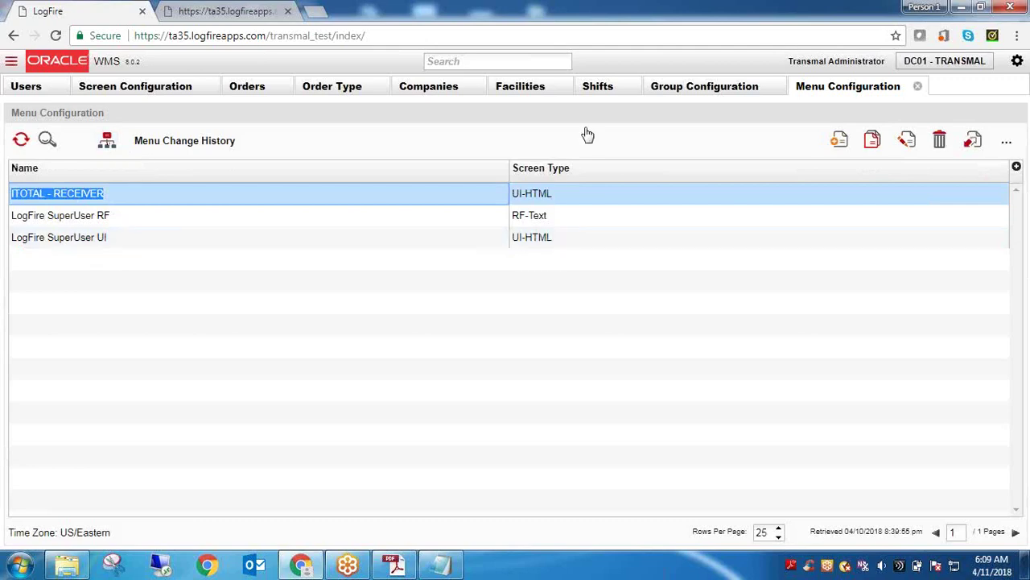
{"action": "left_click", "coordinate": [918, 147]}
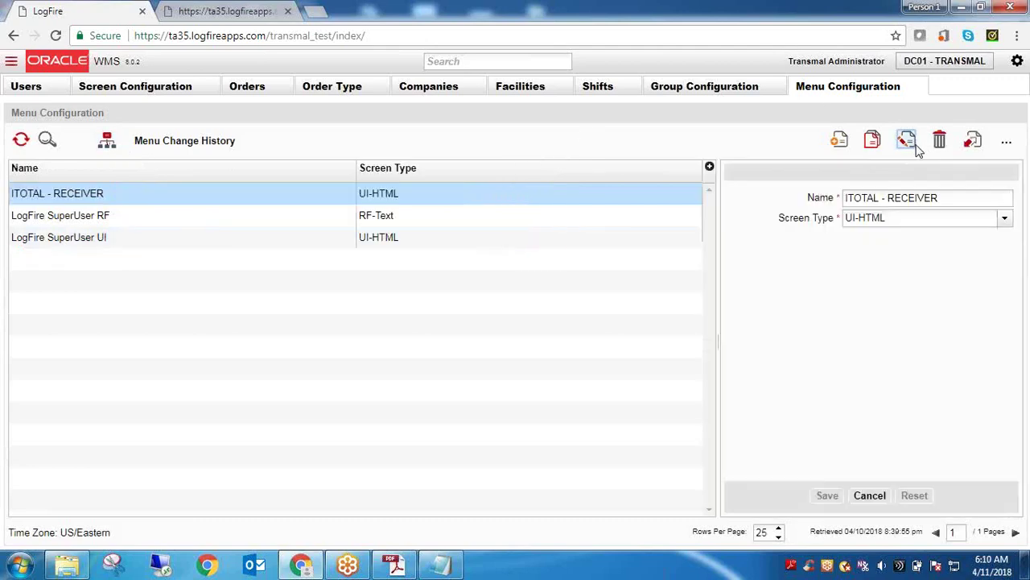
{"action": "left_click", "coordinate": [890, 198]}
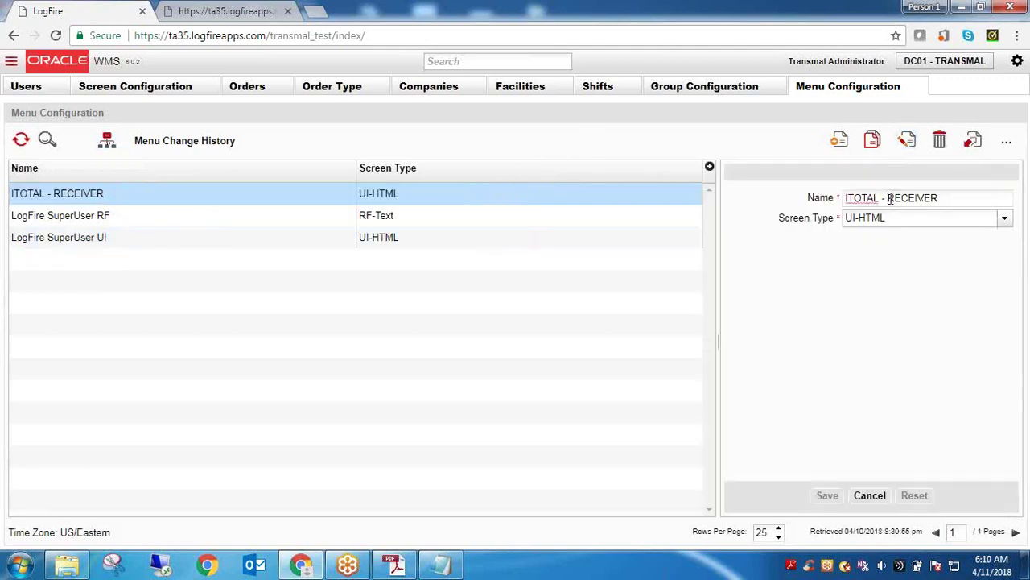
{"action": "type", "text": "WH"}
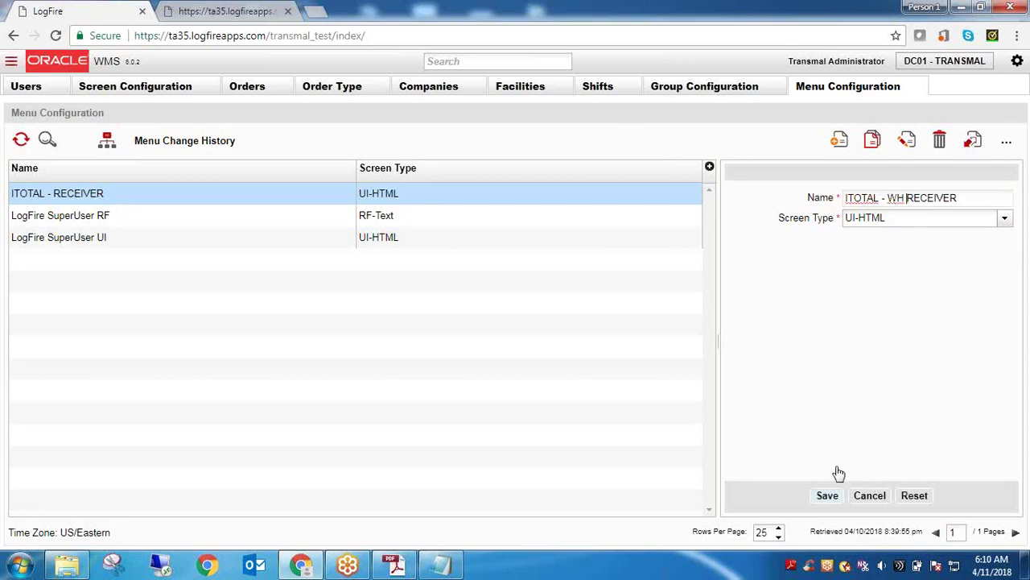
{"action": "left_click", "coordinate": [833, 495]}
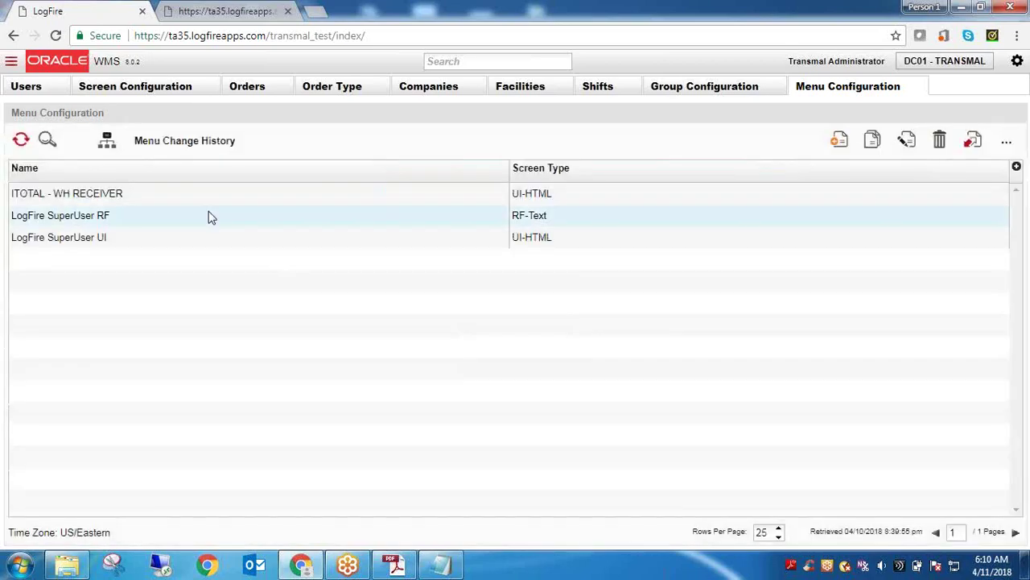
{"action": "left_click", "coordinate": [136, 198]}
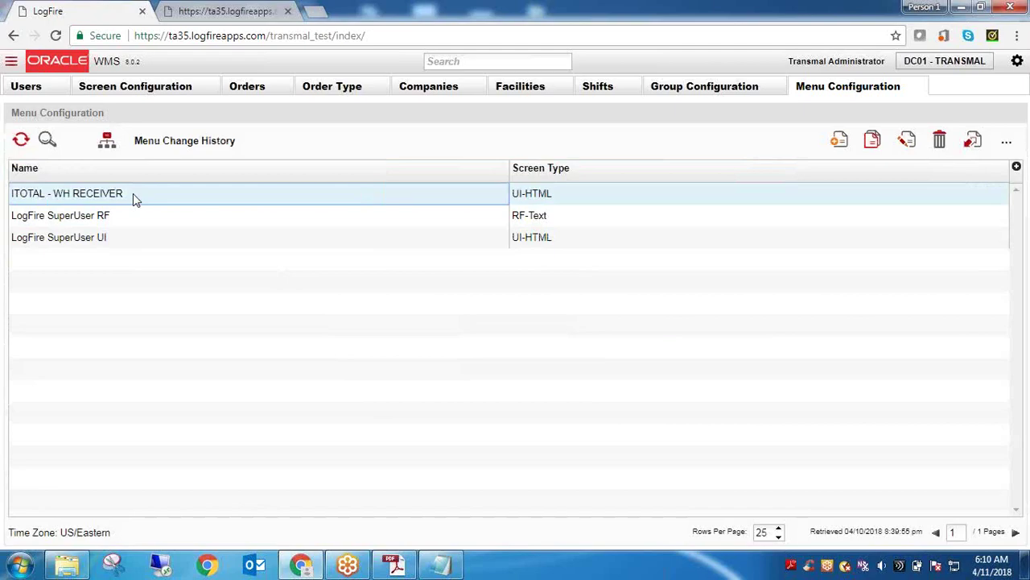
Insert a Purchase Orders screen entry into the ITOTAL - WH RECEIVER menu structure and save
{"action": "left_click", "coordinate": [109, 143]}
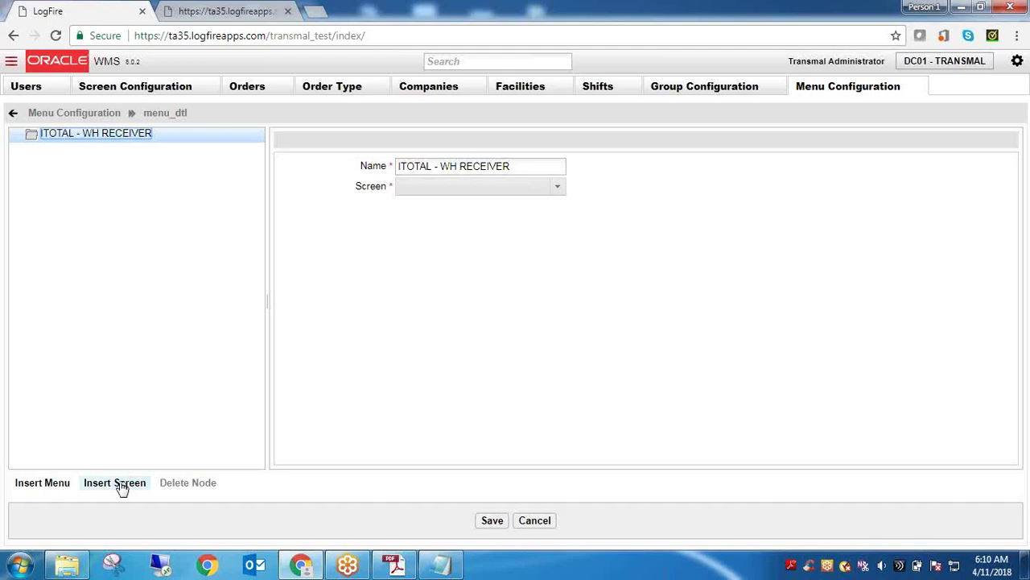
{"action": "left_click", "coordinate": [115, 483]}
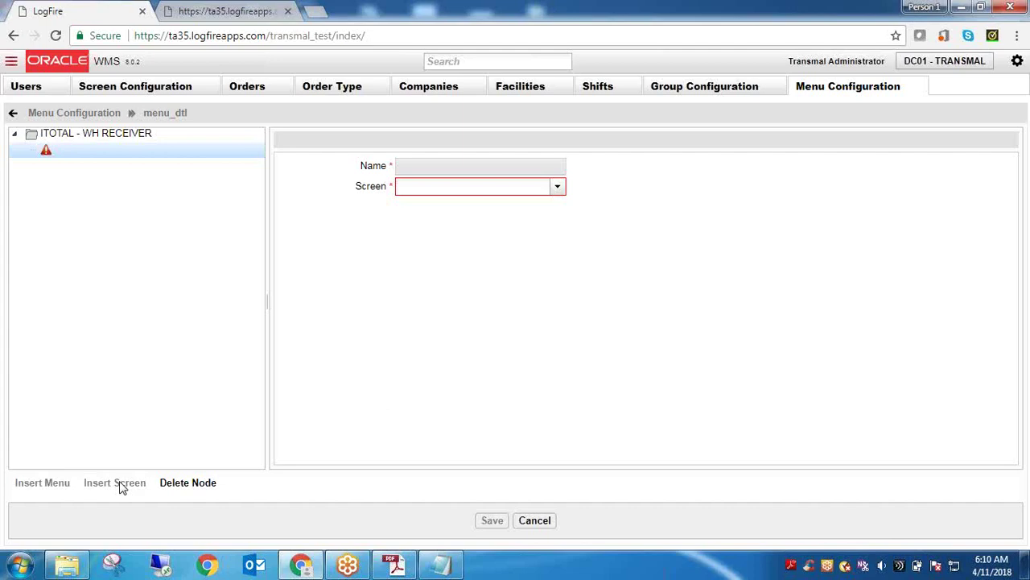
{"action": "left_click", "coordinate": [557, 188]}
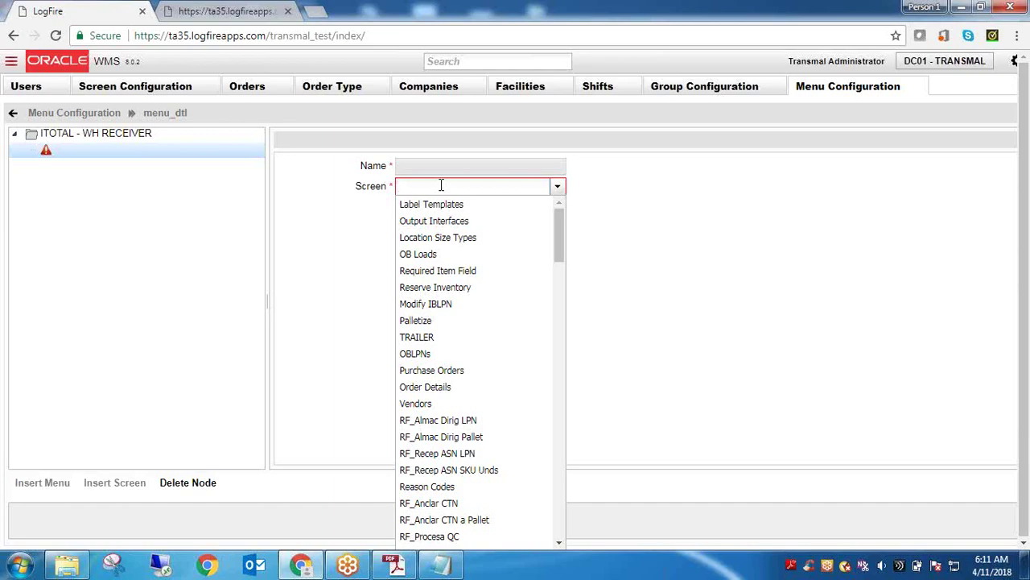
{"action": "type", "text": "Pur"}
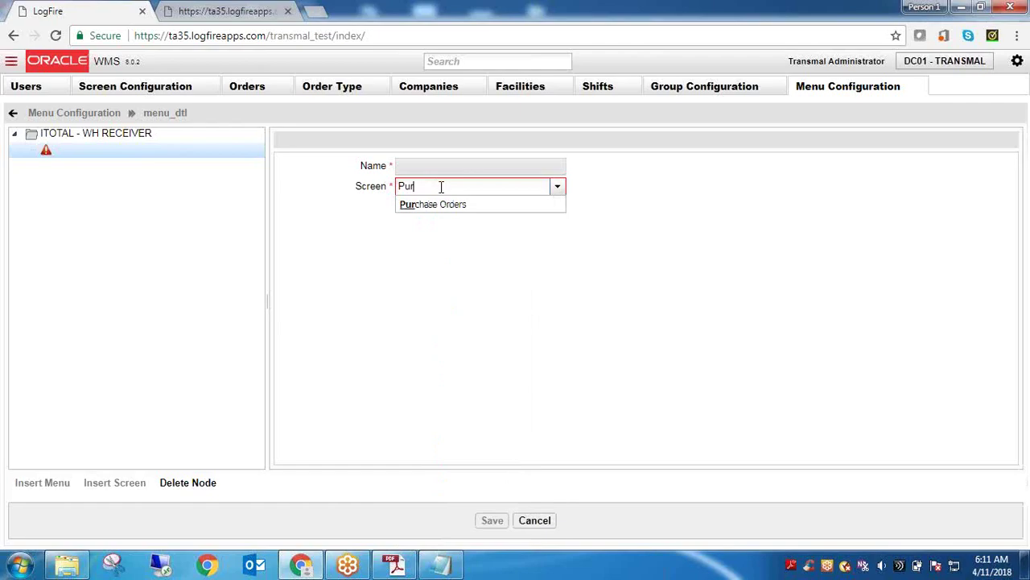
{"action": "left_click", "coordinate": [448, 205]}
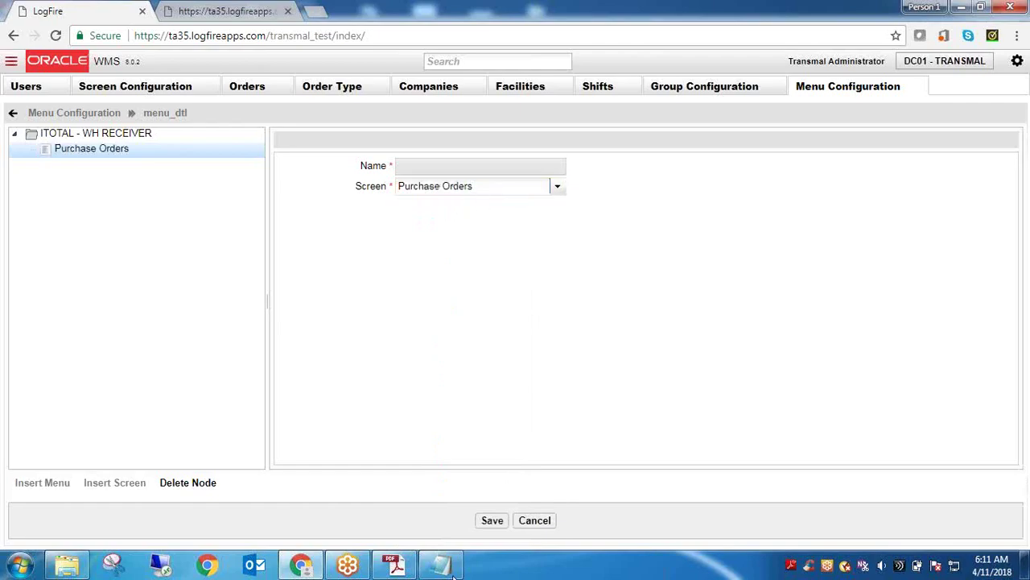
{"action": "left_click", "coordinate": [492, 521]}
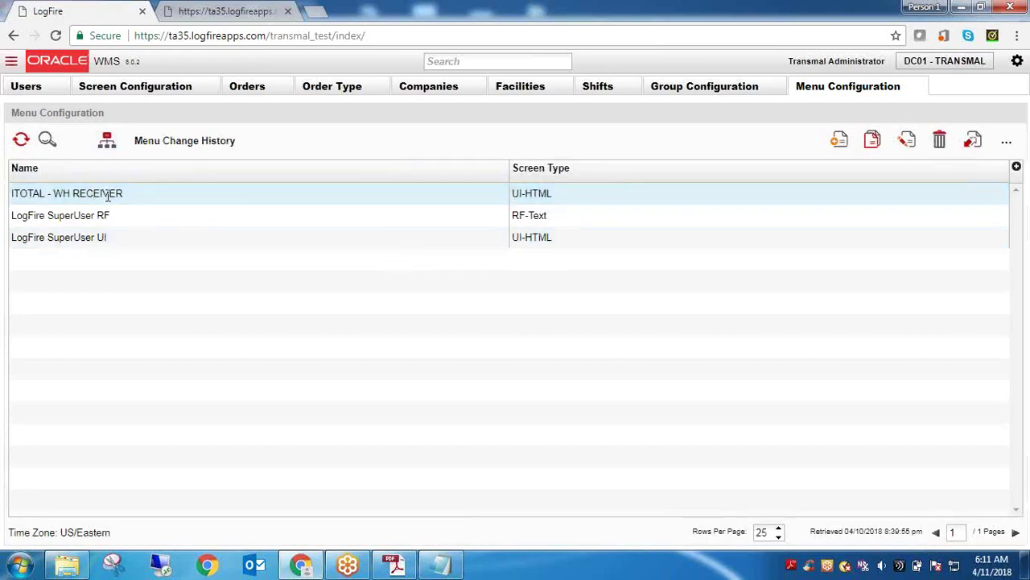
{"action": "double_click", "coordinate": [108, 193]}
Open the ITOTAL - WH RECEIVER menu tree, discard a stray empty node, and select Purchase Orders
{"action": "left_click", "coordinate": [111, 155]}
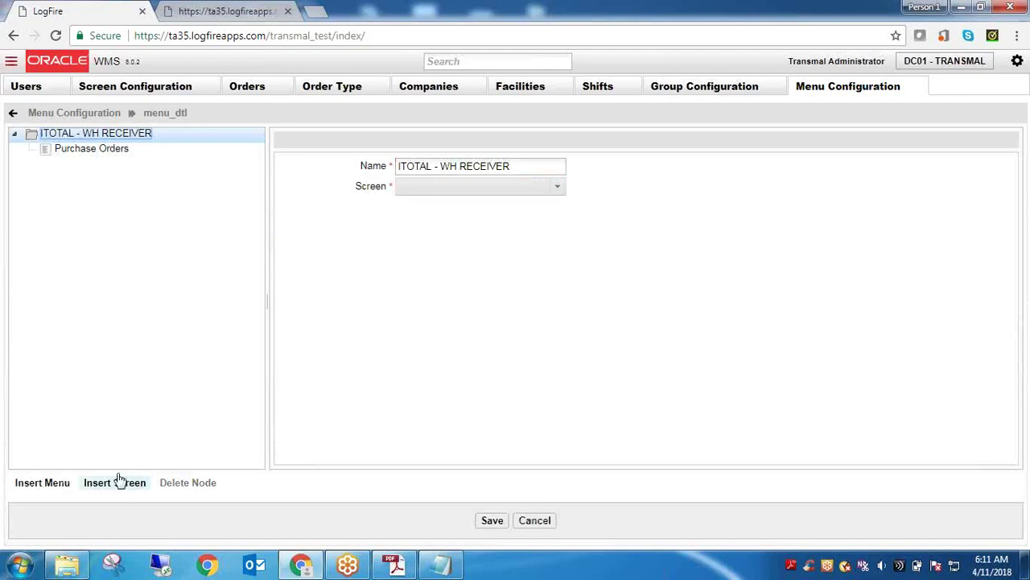
{"action": "left_click", "coordinate": [46, 485]}
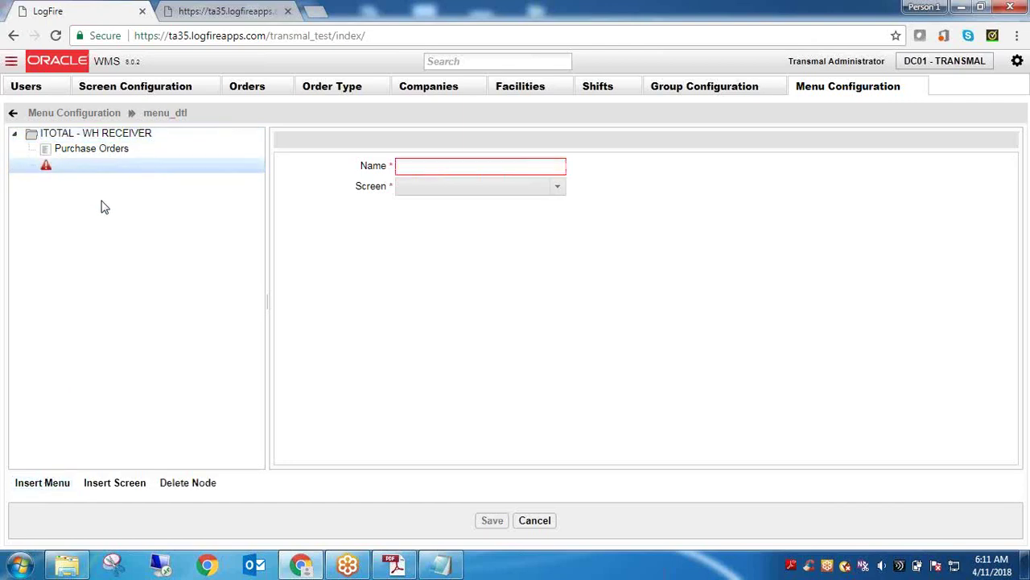
{"action": "left_click", "coordinate": [171, 484]}
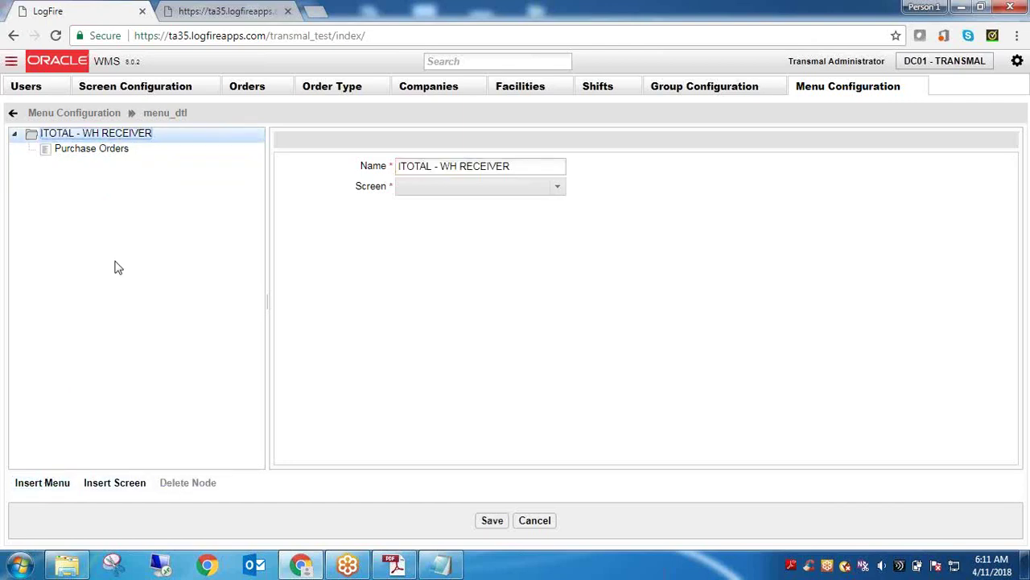
{"action": "left_click", "coordinate": [96, 159]}
{"action": "left_click", "coordinate": [90, 151]}
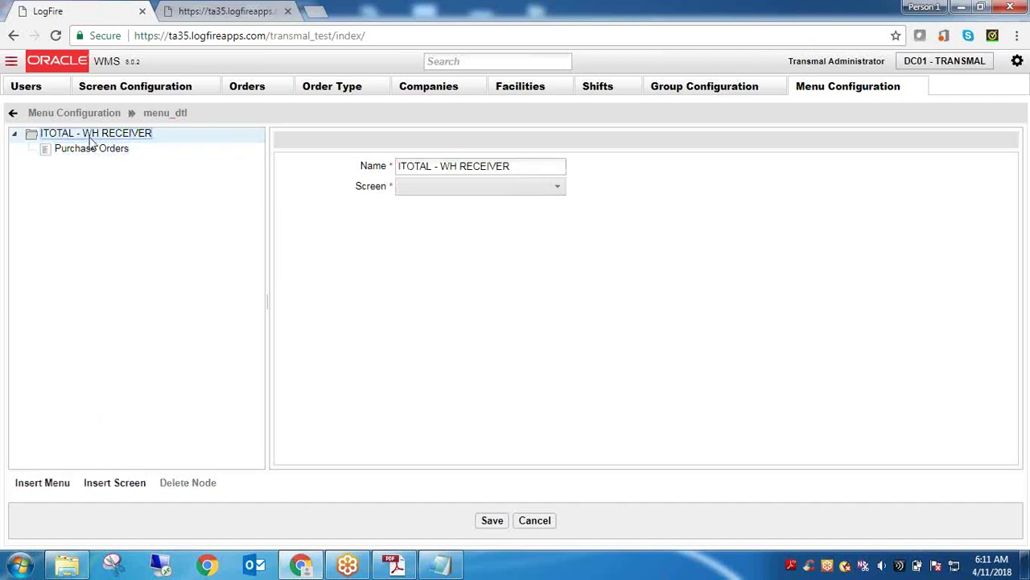
{"action": "left_click", "coordinate": [101, 154]}
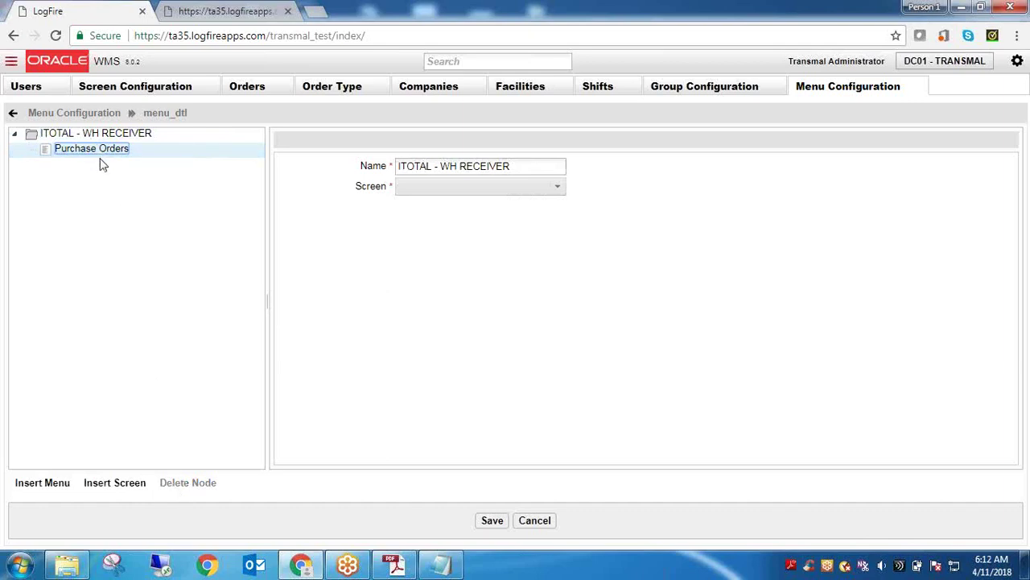
Insert a new screen entry under Purchase Orders and set it to IB Loads
{"action": "left_click", "coordinate": [136, 485]}
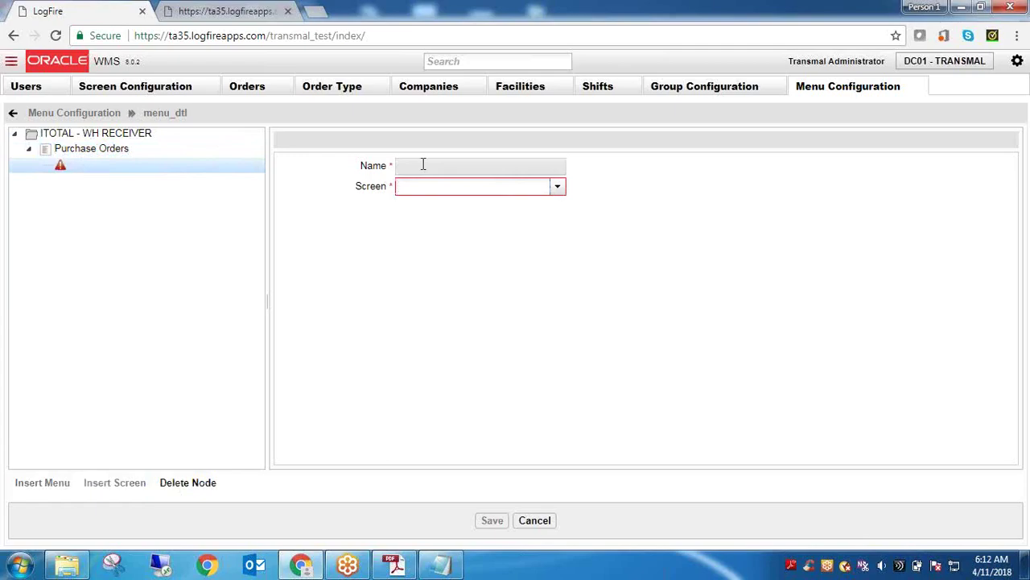
{"action": "type", "text": "IB"}
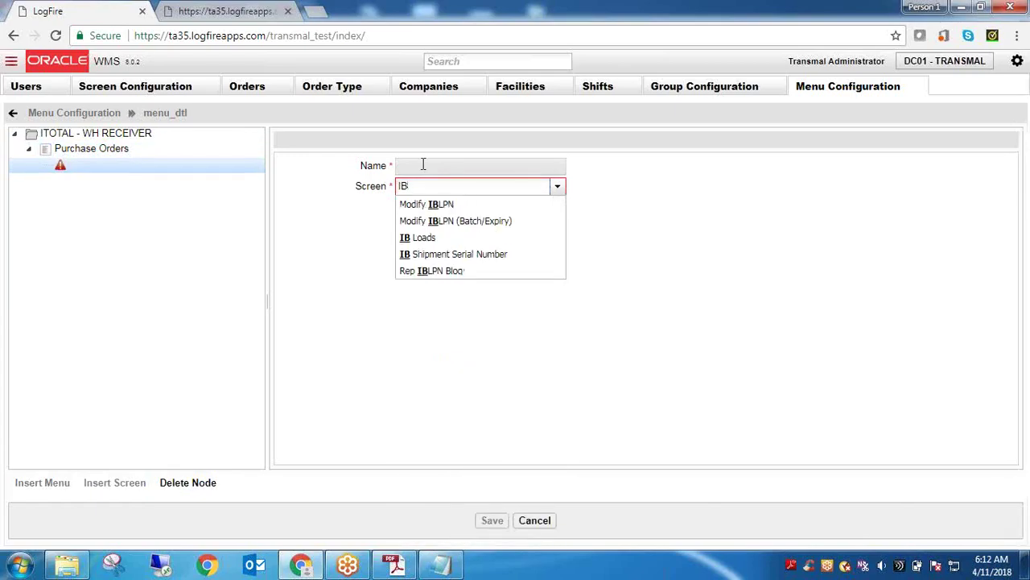
{"action": "key", "text": "BackSpace"}
{"action": "key", "text": "BackSpace"}
{"action": "key", "text": "BackSpace"}
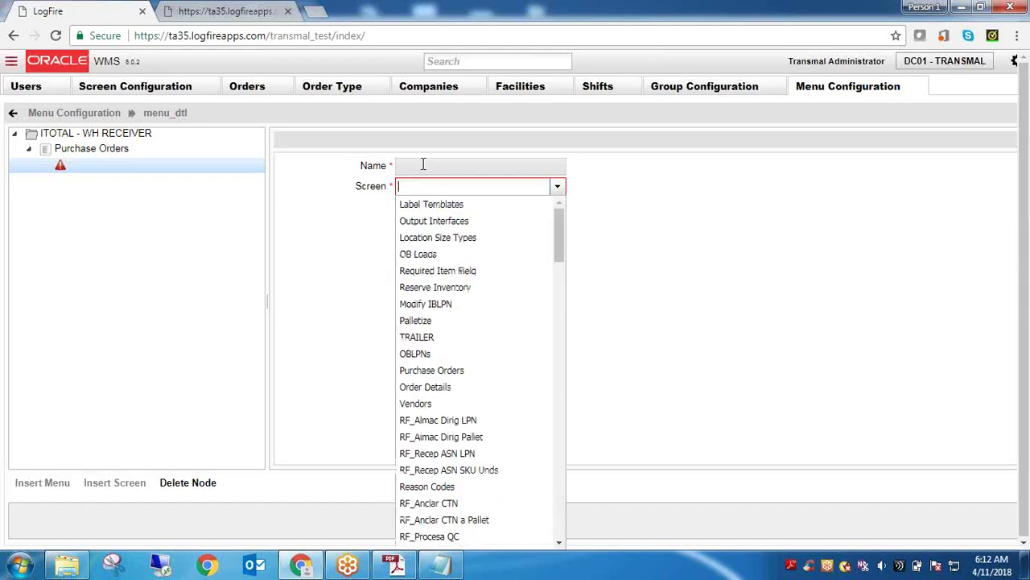
{"action": "left_click", "coordinate": [462, 62]}
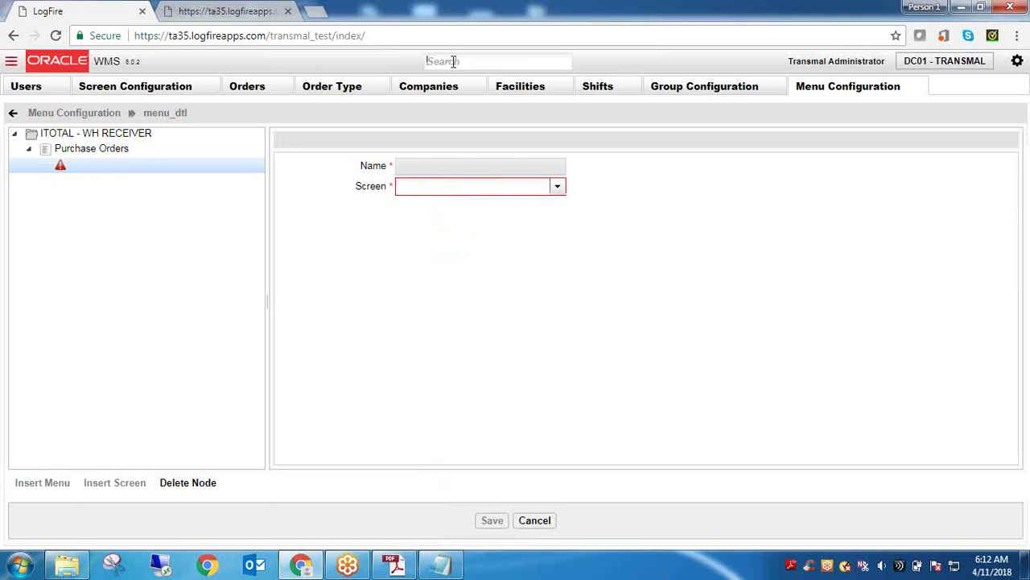
{"action": "type", "text": "IB"}
{"action": "double_click", "coordinate": [453, 62]}
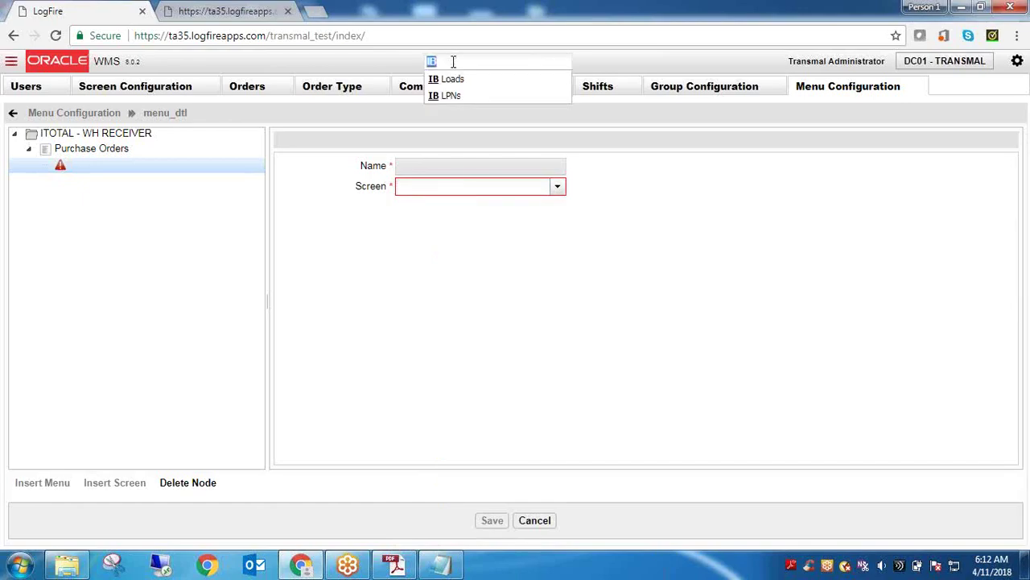
{"action": "key", "text": "BackSpace"}
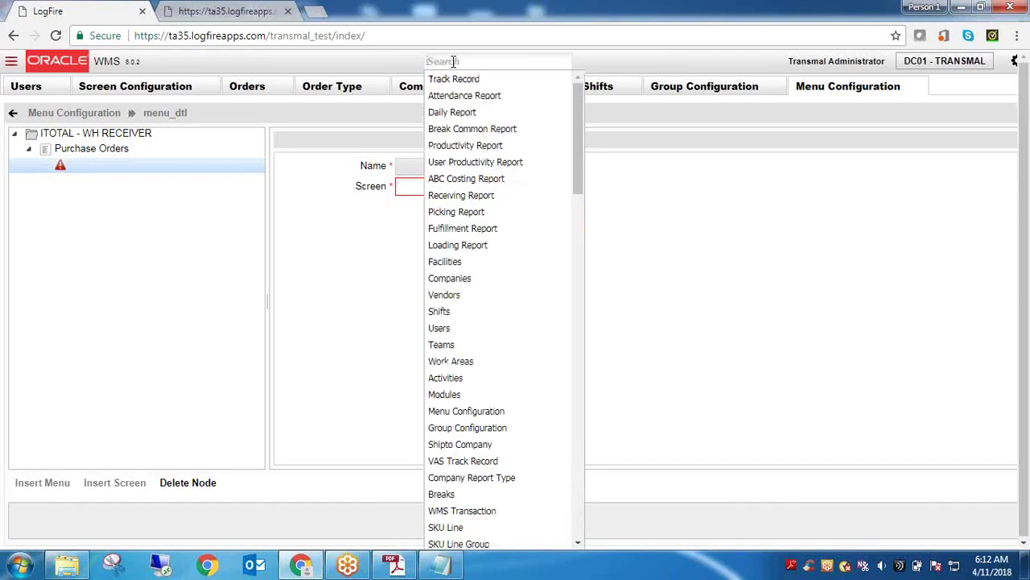
{"action": "left_click", "coordinate": [412, 186]}
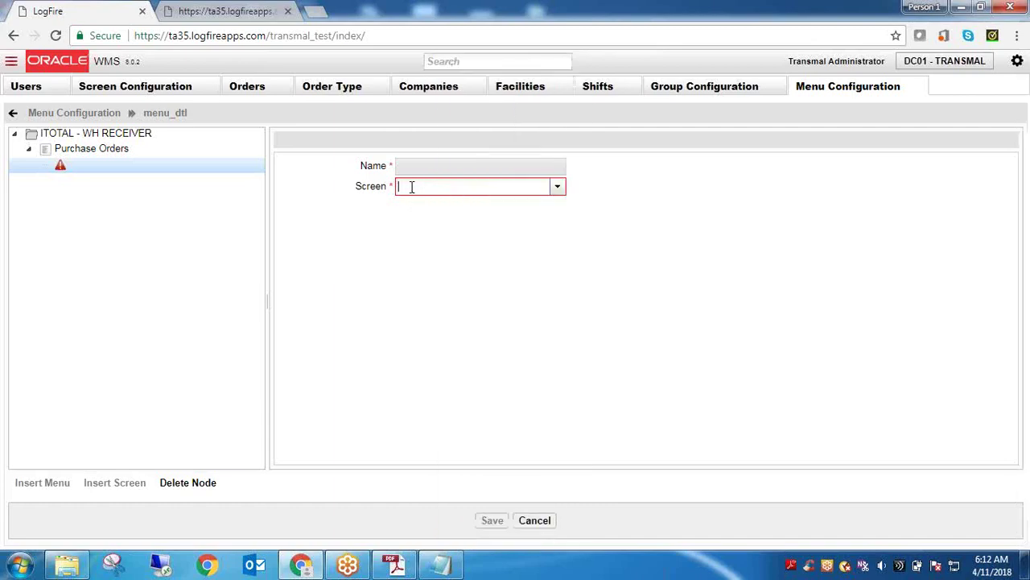
{"action": "type", "text": "IB"}
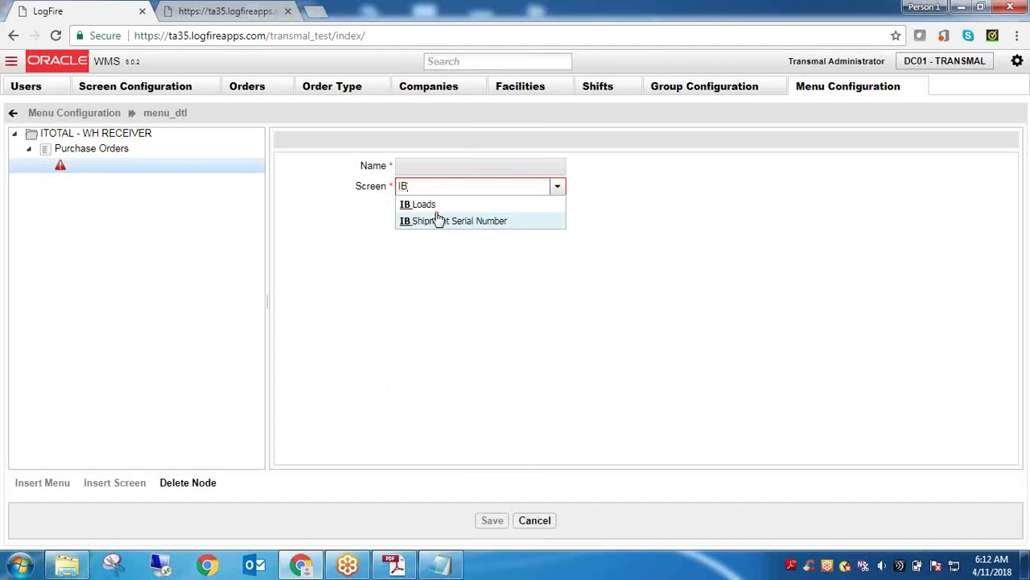
{"action": "key", "text": "BackSpace"}
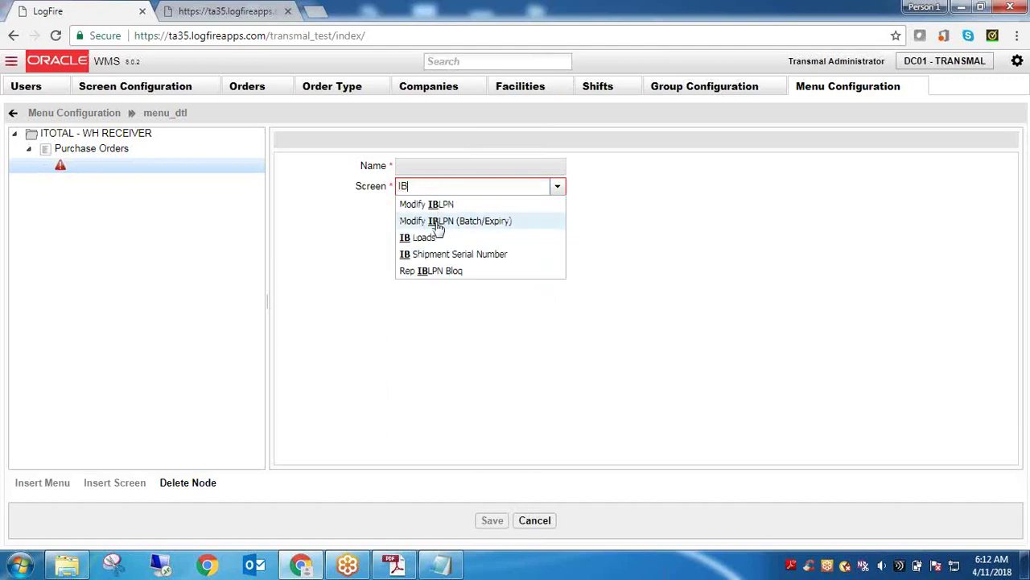
{"action": "left_click", "coordinate": [425, 237]}
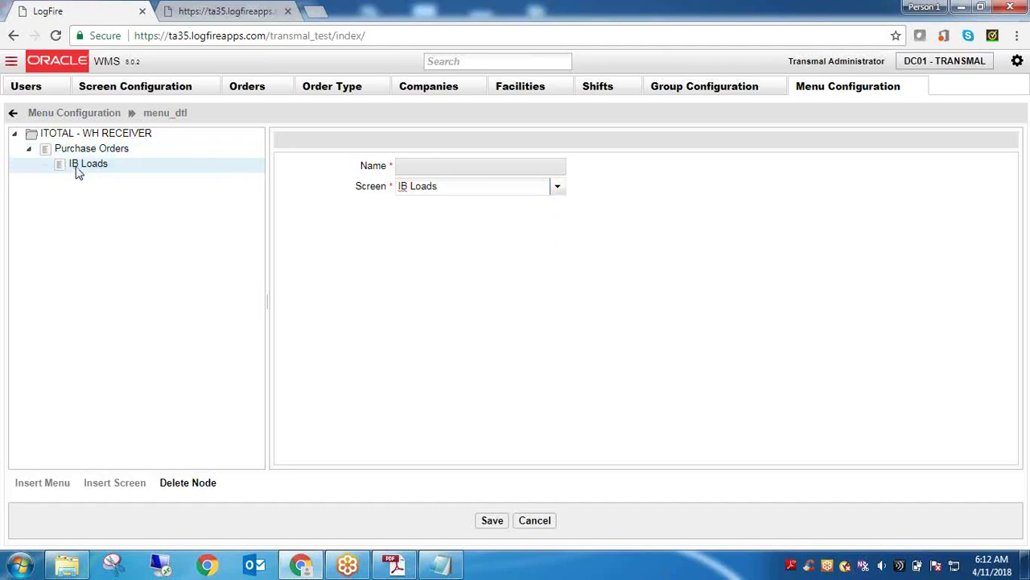
Delete the IB Loads and Purchase Orders nodes from the receiver menu tree
{"action": "left_click", "coordinate": [82, 165]}
{"action": "left_click", "coordinate": [188, 486]}
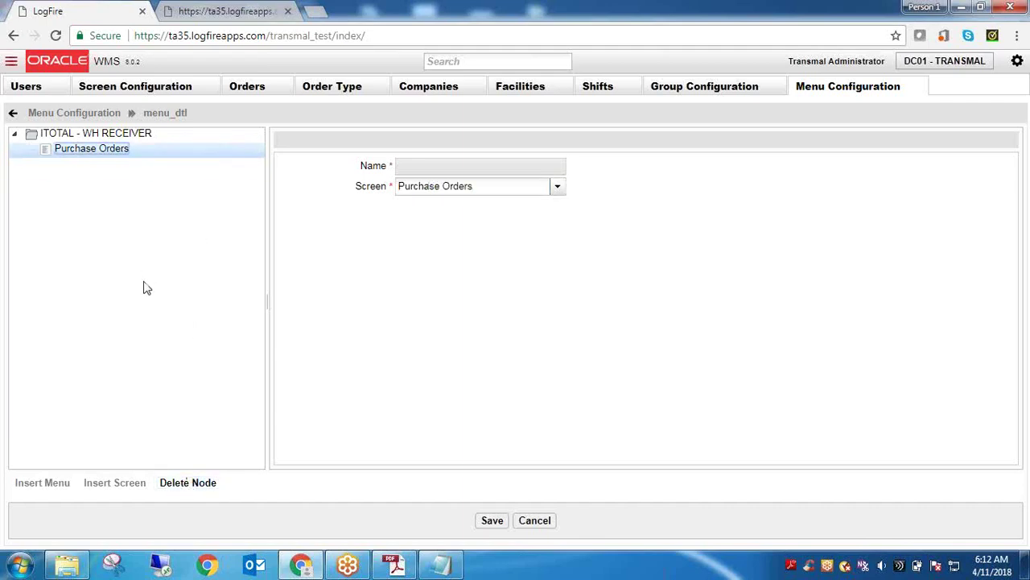
{"action": "left_click", "coordinate": [186, 486]}
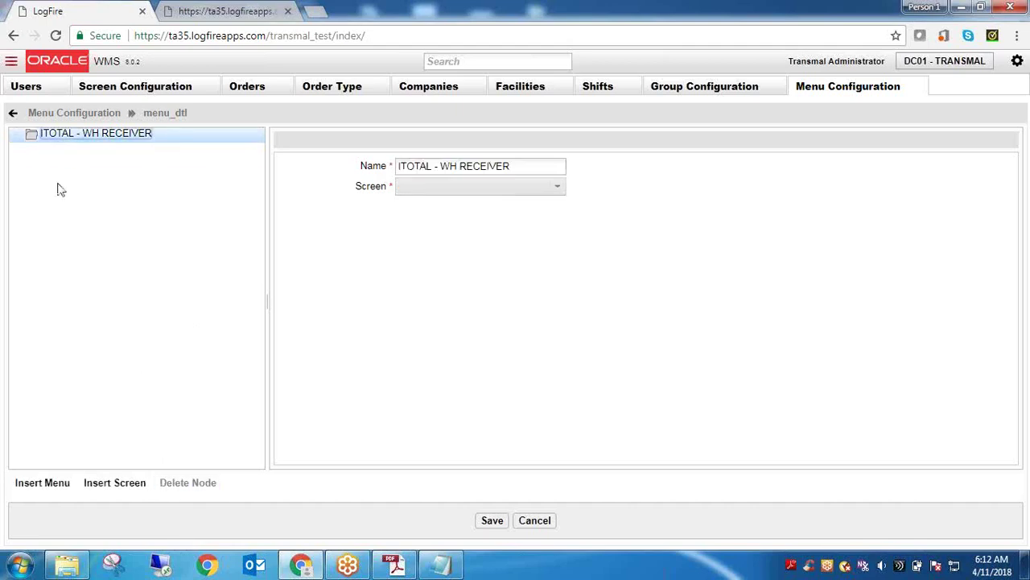
Insert a Purchase Orders screen directly under ITOTAL - WH RECEIVER and save the menu
{"action": "left_click", "coordinate": [105, 487]}
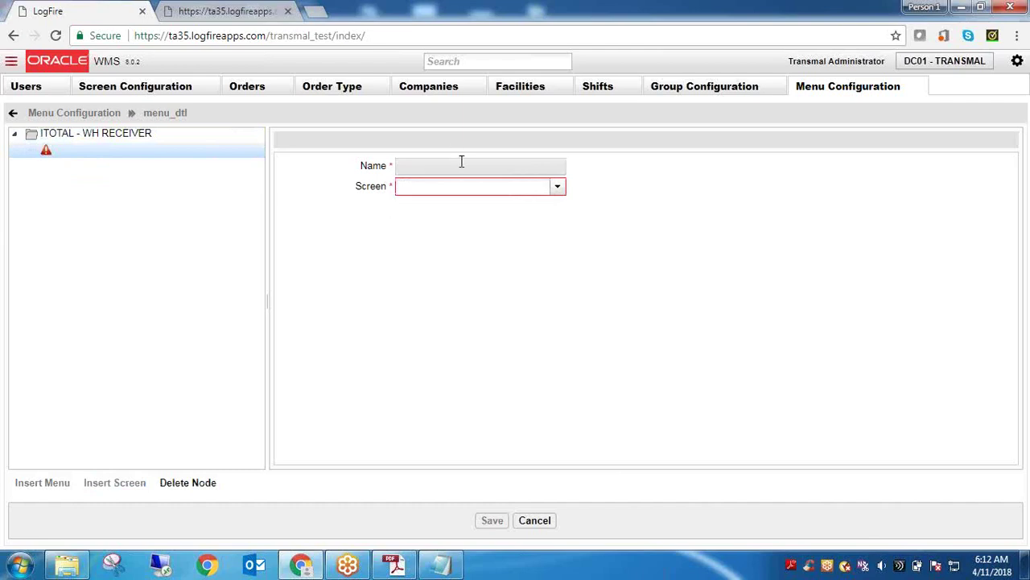
{"action": "left_click", "coordinate": [459, 186]}
{"action": "type", "text": "Pur"}
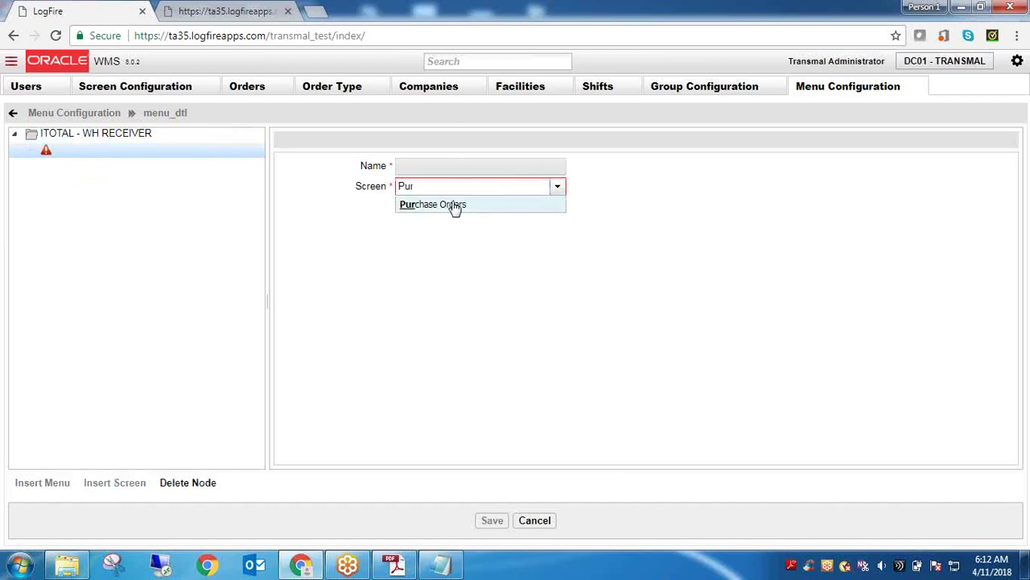
{"action": "left_click", "coordinate": [454, 206]}
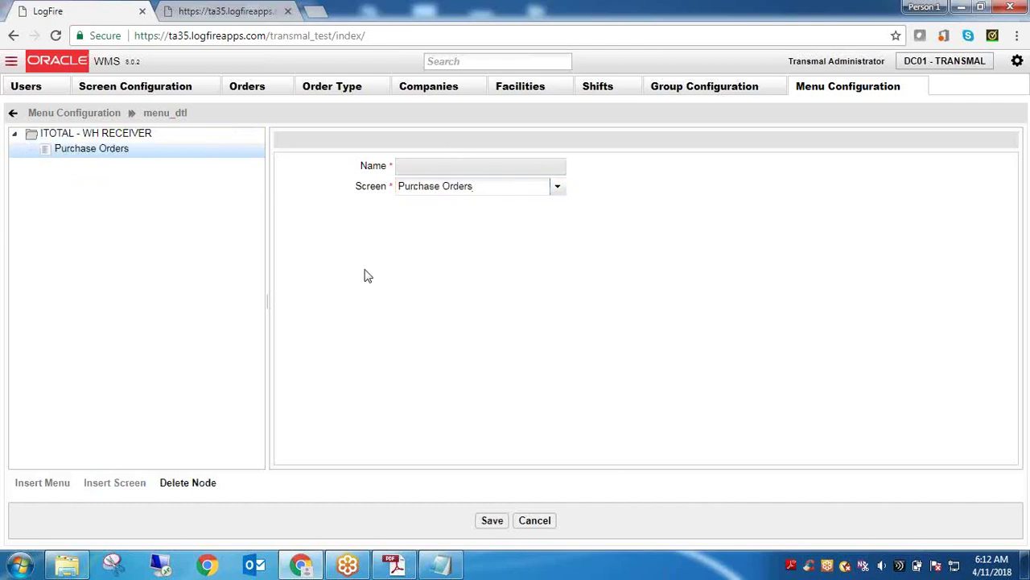
{"action": "left_click", "coordinate": [487, 522]}
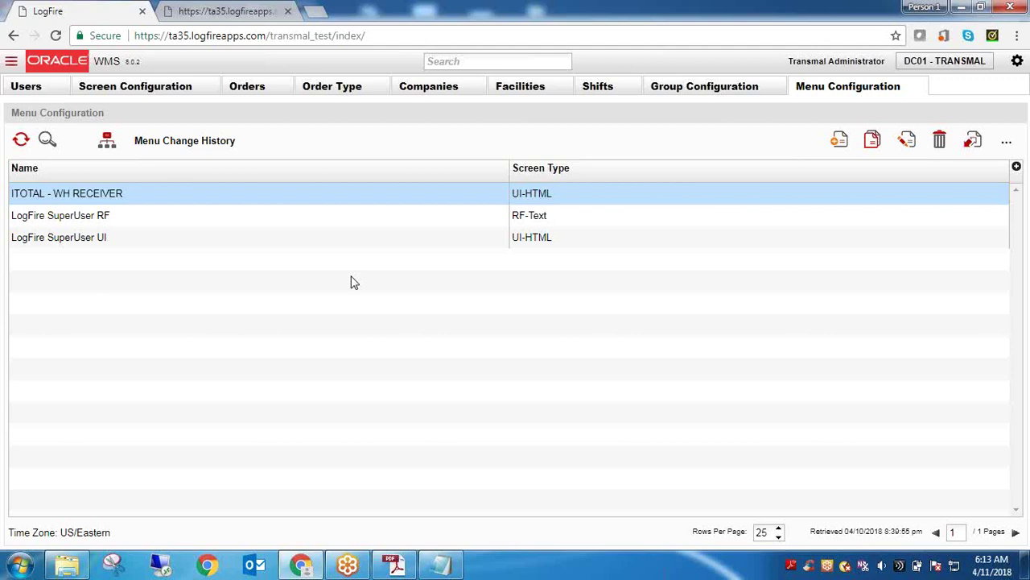
Start a new line in the notes and load google.co.in in a new Chrome tab
{"action": "left_click", "coordinate": [440, 565]}
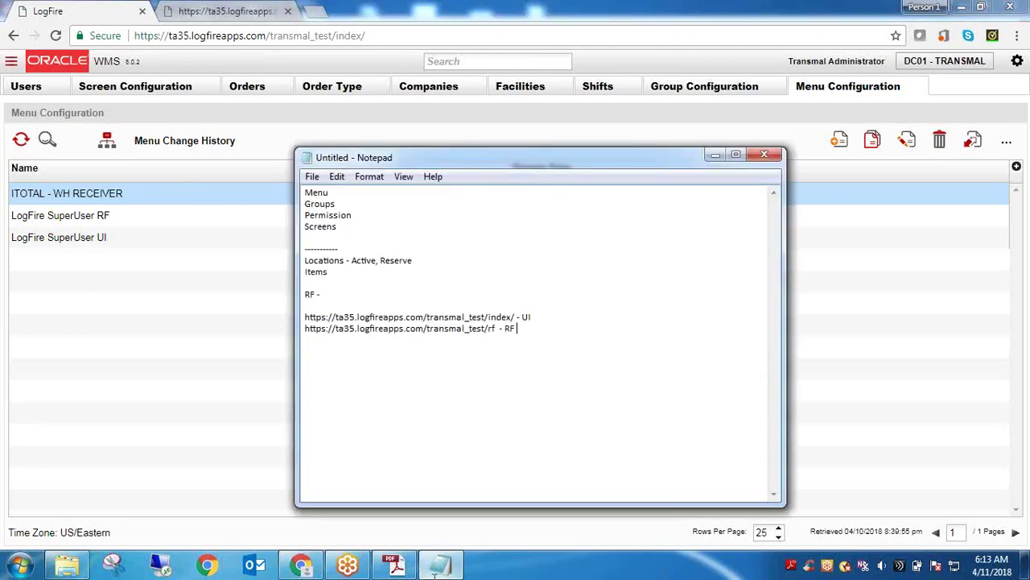
{"action": "key", "text": "Return"}
{"action": "key", "text": "Return"}
{"action": "left_click", "coordinate": [322, 13]}
{"action": "type", "text": "go"}
{"action": "key", "text": "Return"}
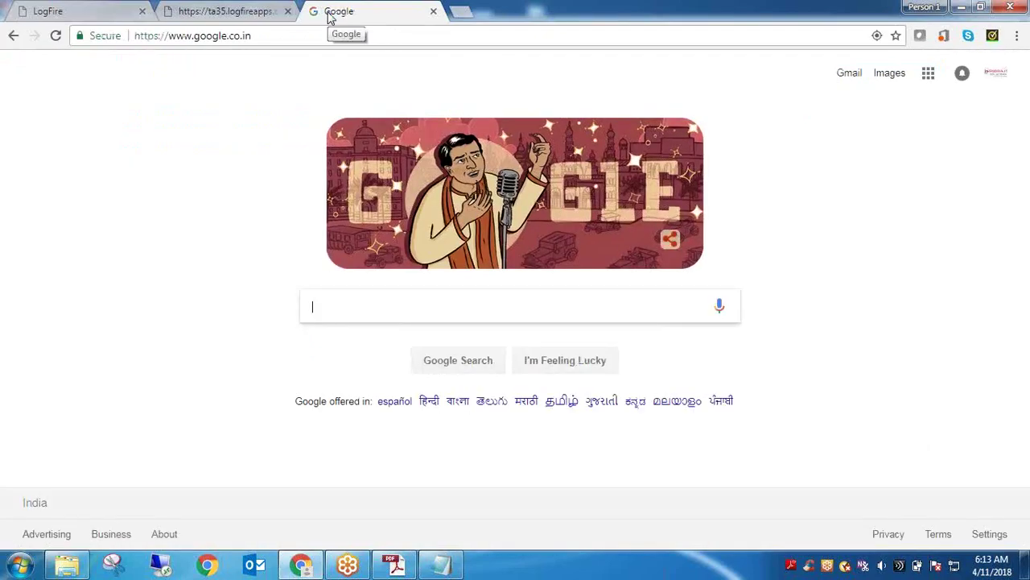
Search Google Images for 'rf device' and preview the first handheld scanner image
{"action": "type", "text": "rf device"}
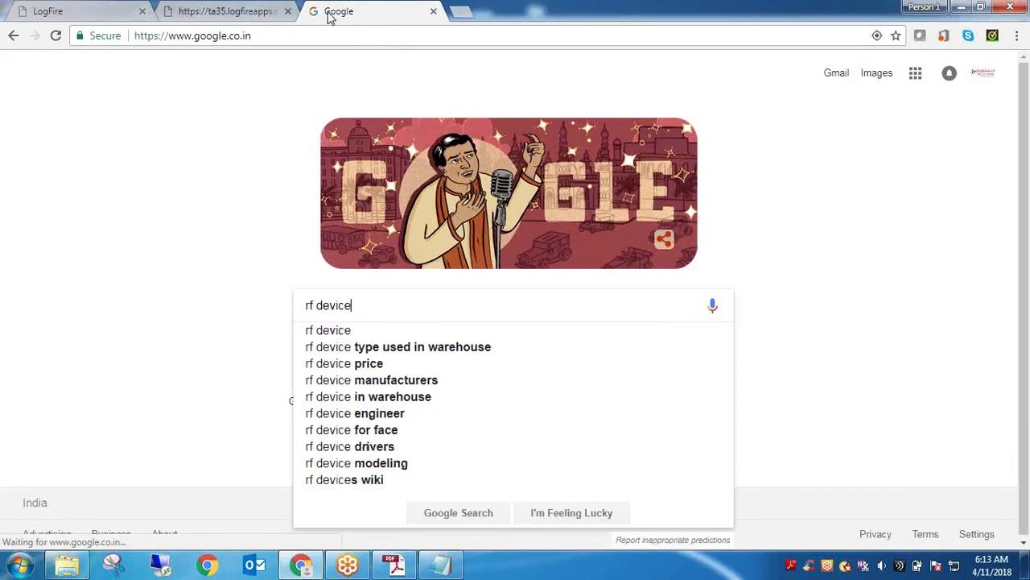
{"action": "key", "text": "Return"}
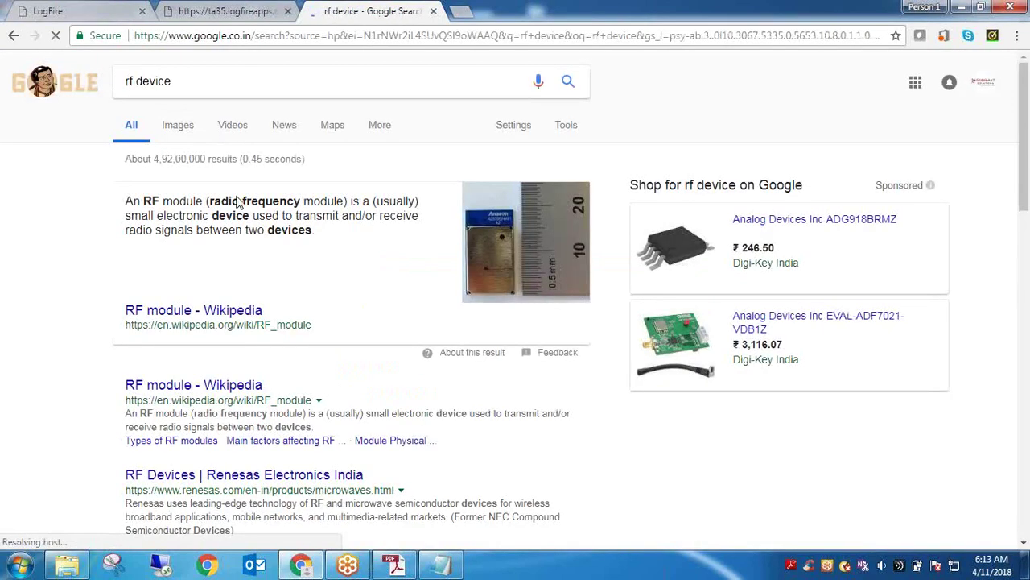
{"action": "left_click", "coordinate": [182, 127]}
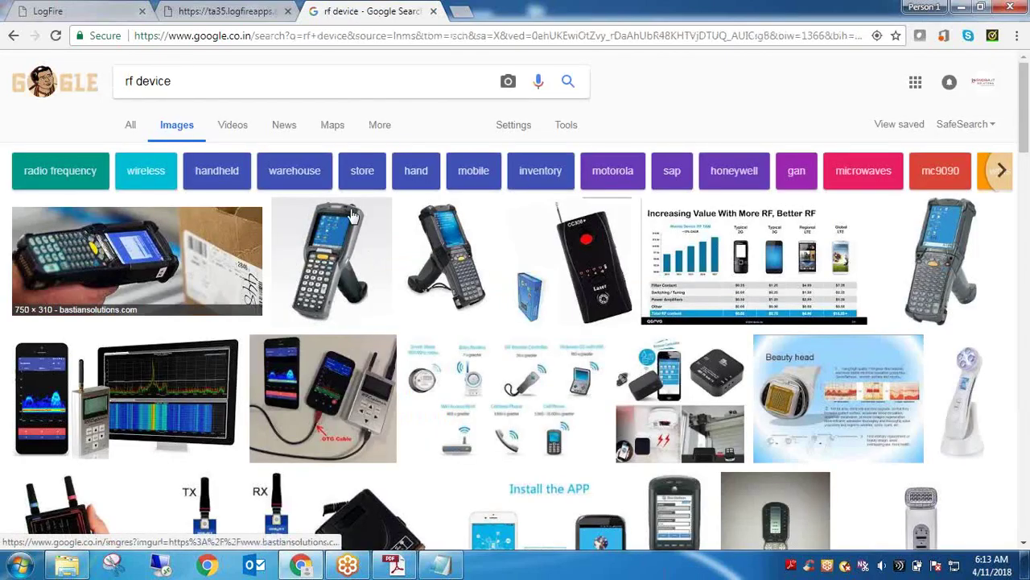
{"action": "left_click", "coordinate": [190, 264]}
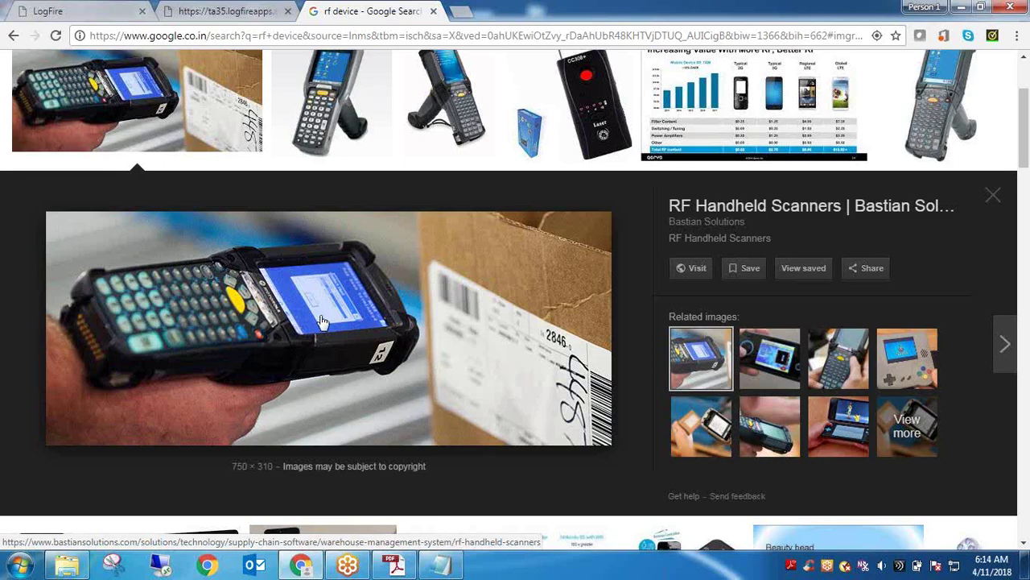
Add the line 'RF Handheld Scanner - RF Gun' to the Notepad notes and minimize it
{"action": "left_click", "coordinate": [442, 566]}
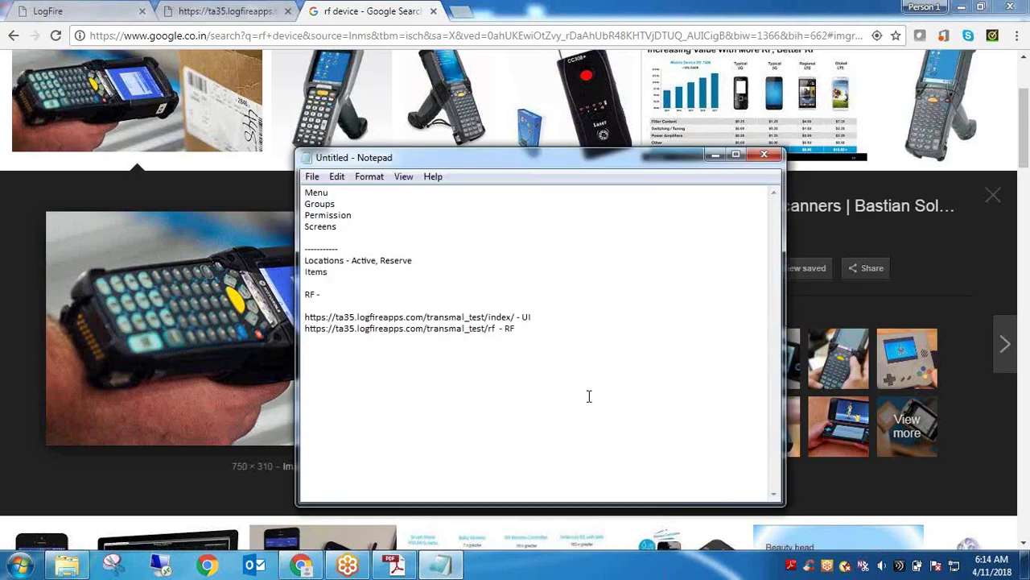
{"action": "type", "text": "RF Handheld"}
{"action": "type", "text": "Scanners"}
{"action": "key", "text": "BackSpace"}
{"action": "type", "text": "- RF Gun"}
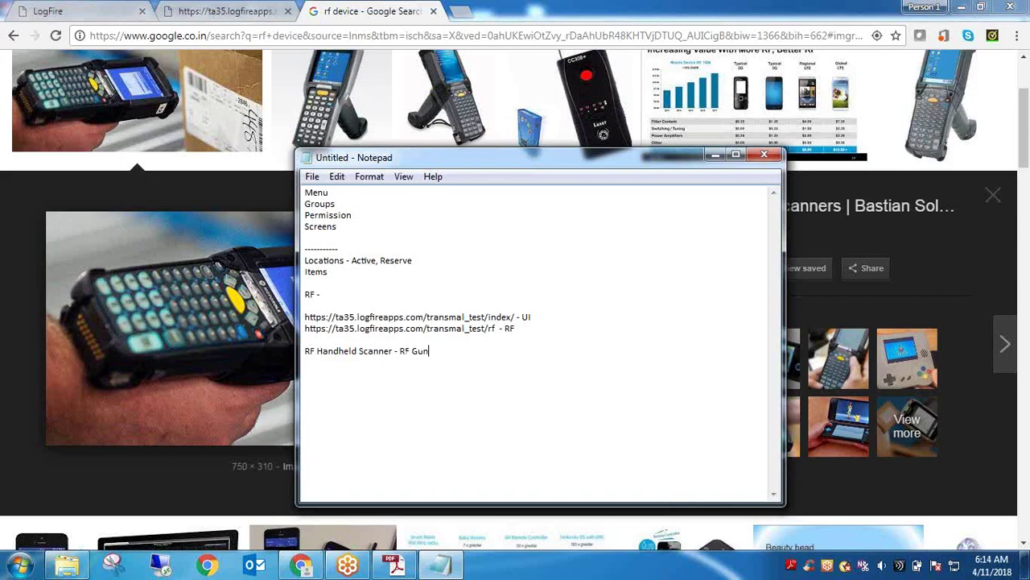
{"action": "left_click", "coordinate": [715, 155]}
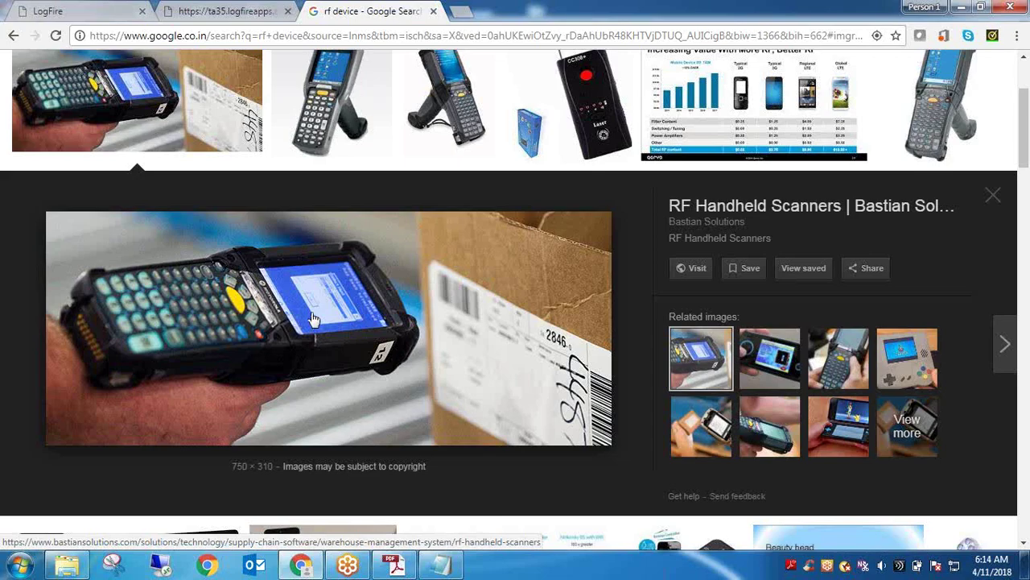
Move between the LogFire tab and the 'rf device' results, ending on the RF Handheld Scanners preview
{"action": "left_click", "coordinate": [111, 10]}
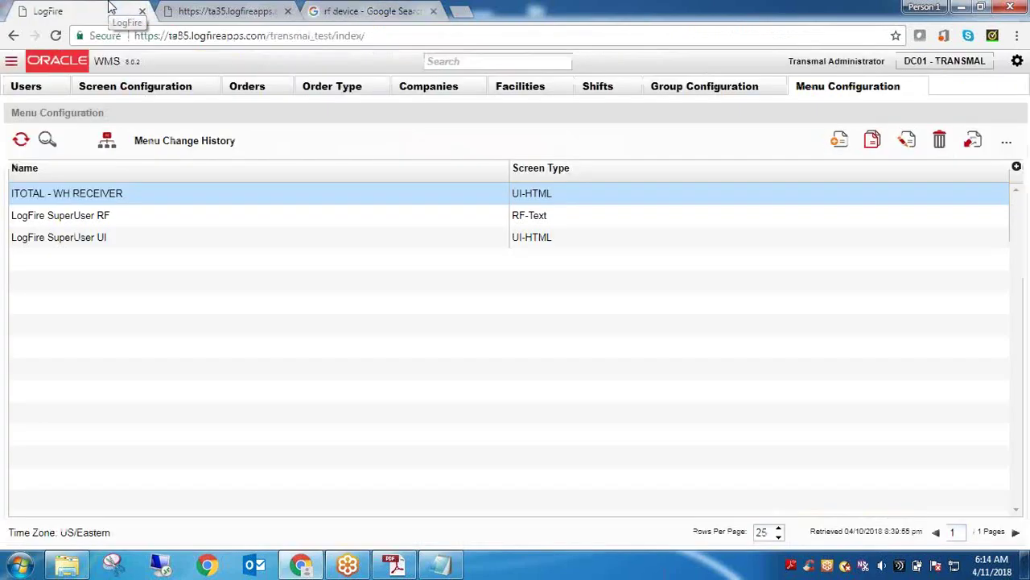
{"action": "left_click", "coordinate": [313, 39]}
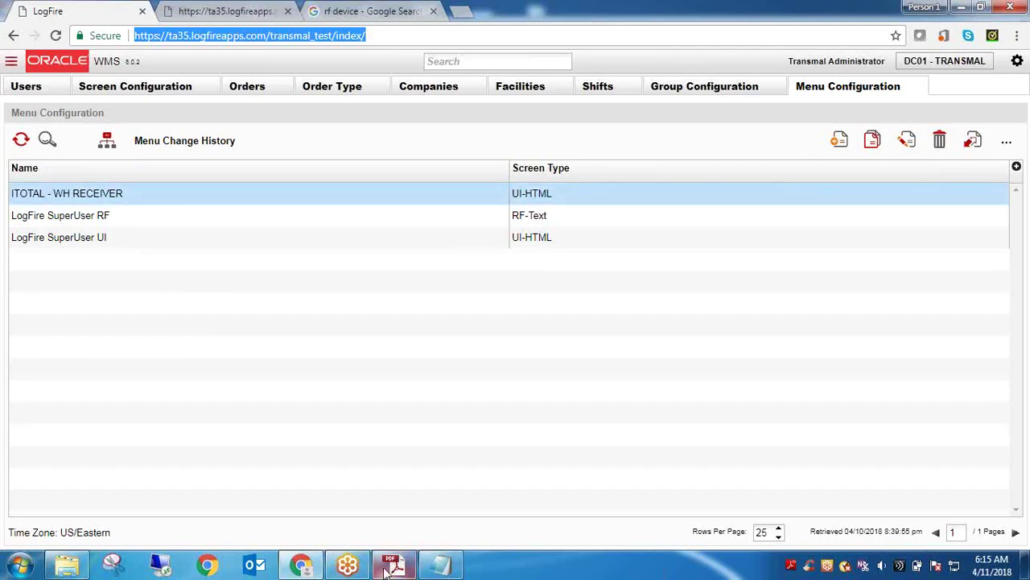
{"action": "left_click", "coordinate": [348, 566]}
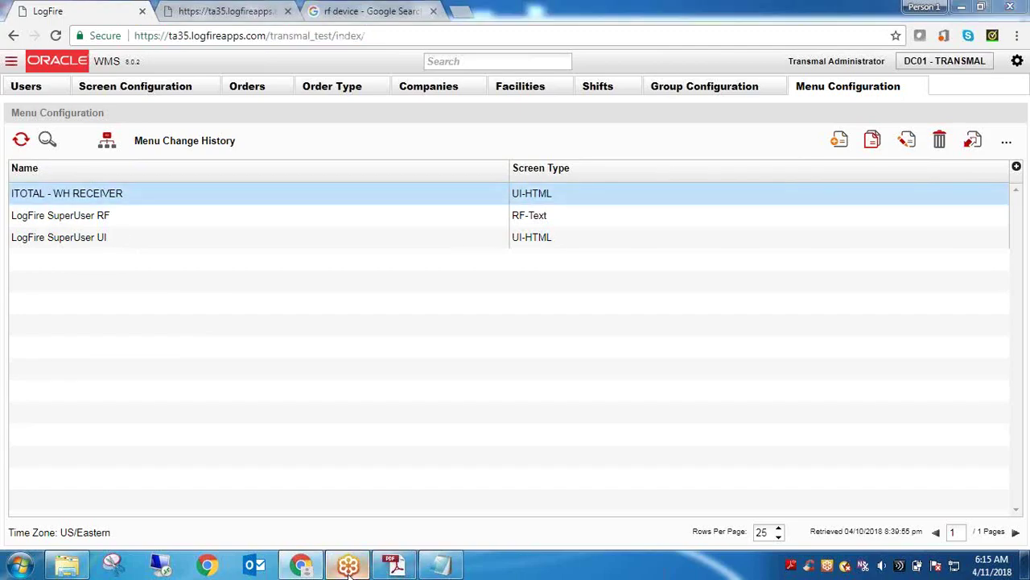
{"action": "left_click", "coordinate": [356, 11]}
{"action": "left_click", "coordinate": [357, 10]}
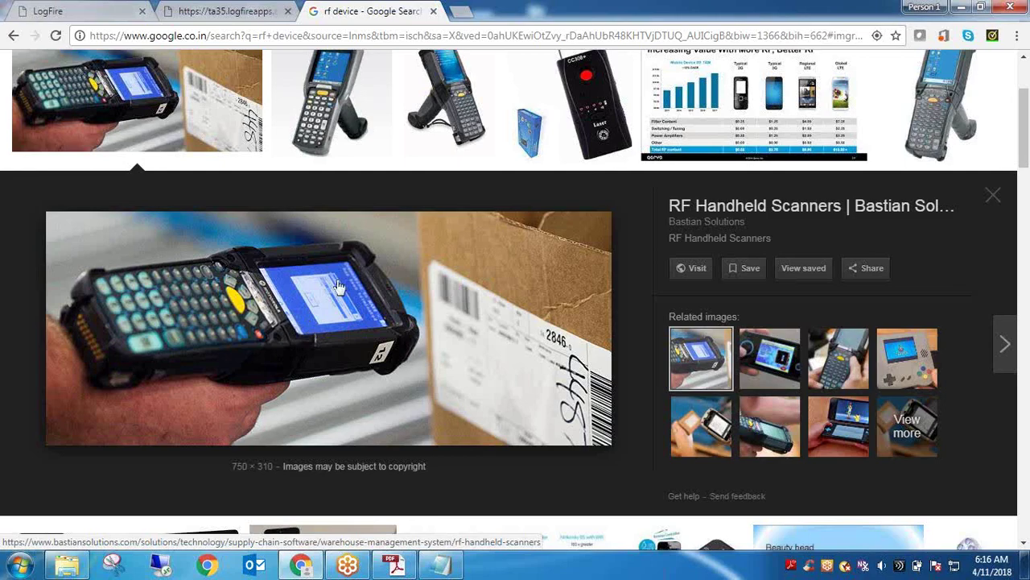
{"action": "left_click", "coordinate": [113, 10]}
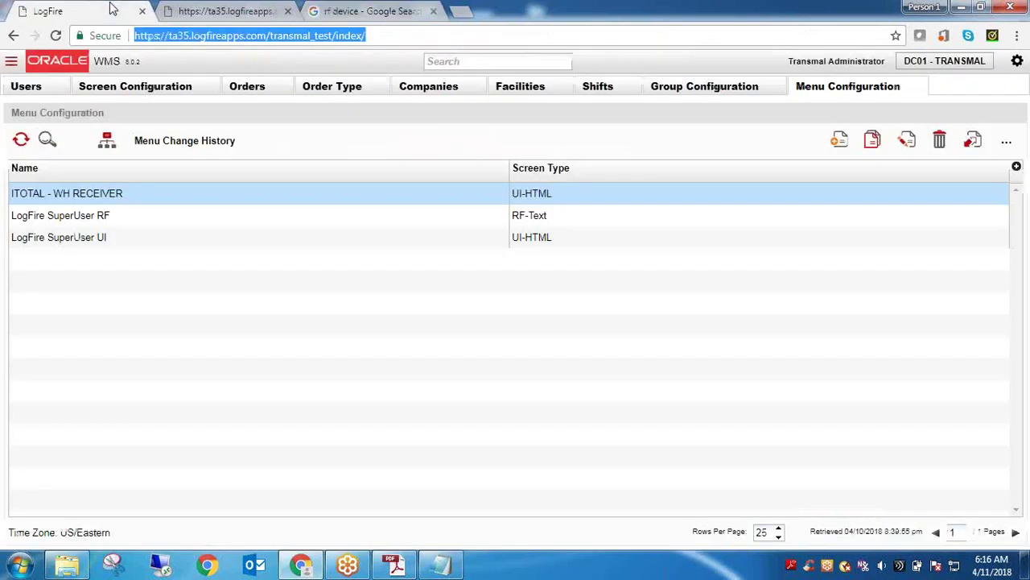
{"action": "left_click", "coordinate": [366, 14]}
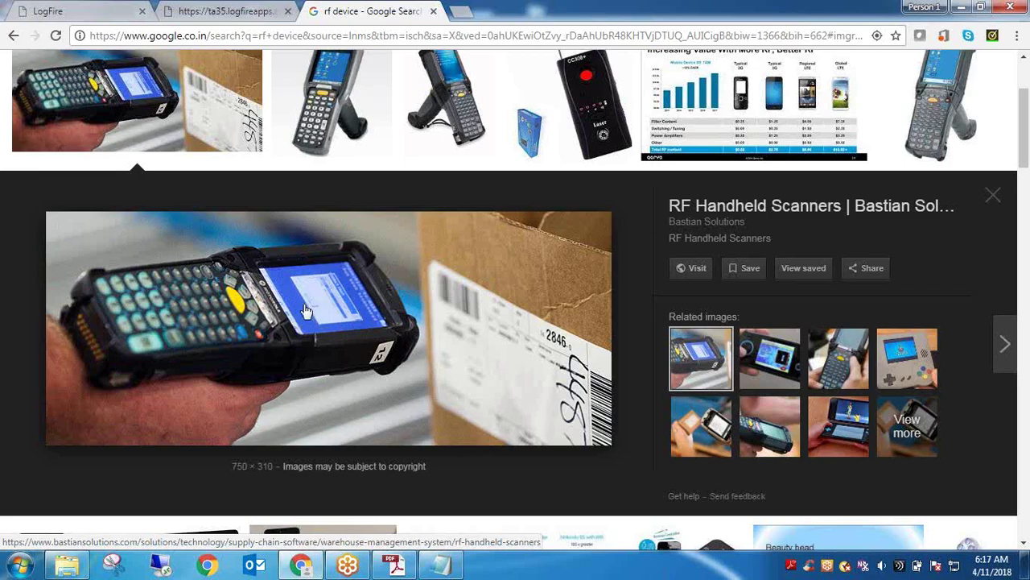
Preview the Motorola MC3090 scanner image, then go back to the LogFire tab
{"action": "left_click", "coordinate": [322, 112]}
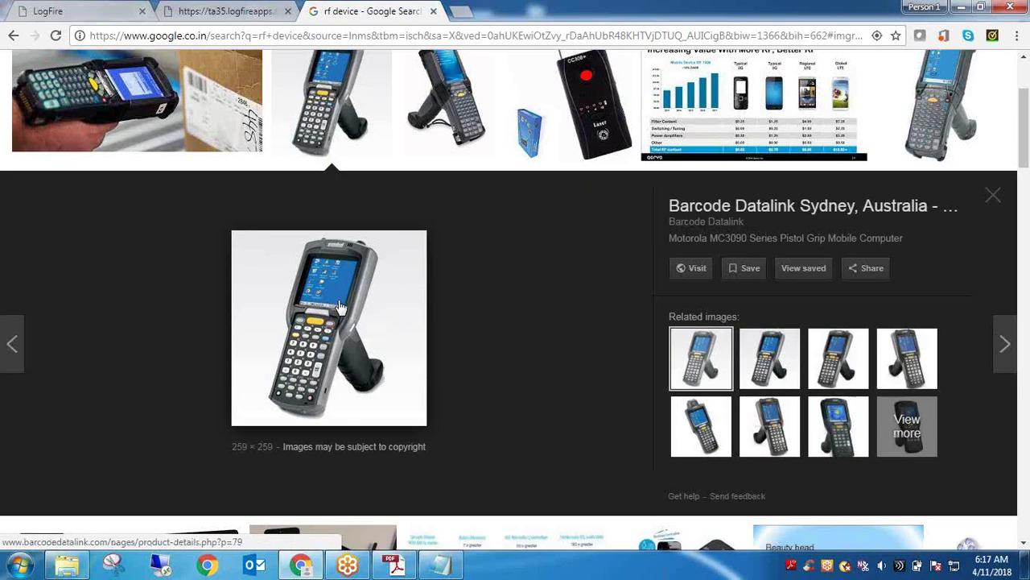
{"action": "left_click", "coordinate": [217, 10]}
Select the ITOTAL - WH RECEIVER row, open its menu_dtl tree, then return to the scanner images
{"action": "left_click", "coordinate": [129, 10]}
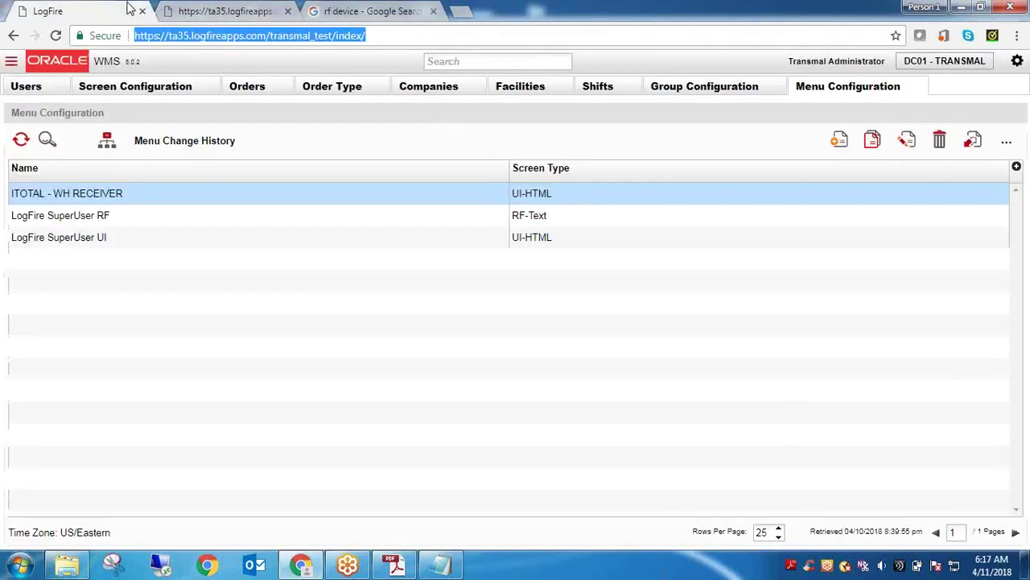
{"action": "triple_click", "coordinate": [110, 195]}
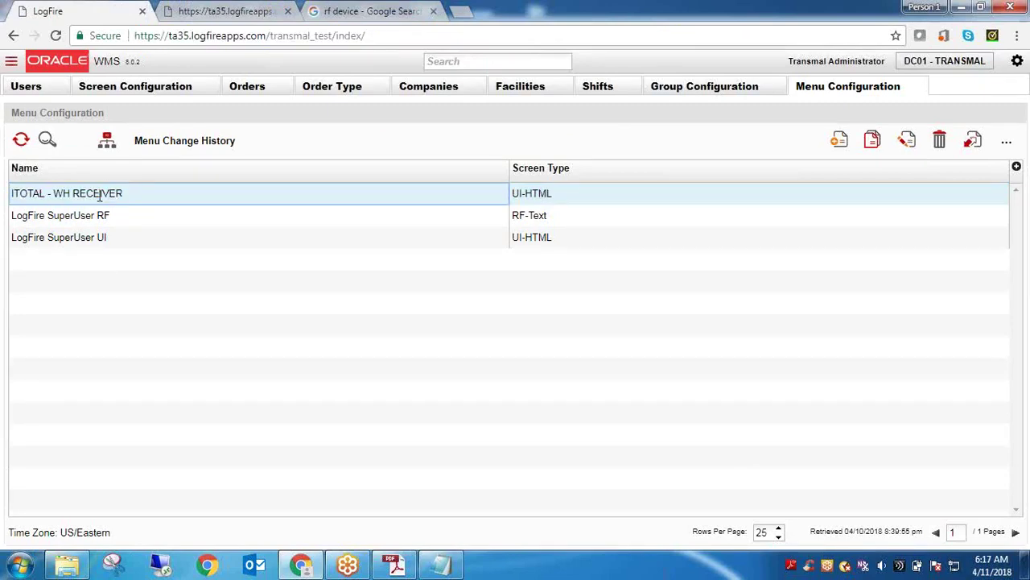
{"action": "left_click", "coordinate": [515, 201]}
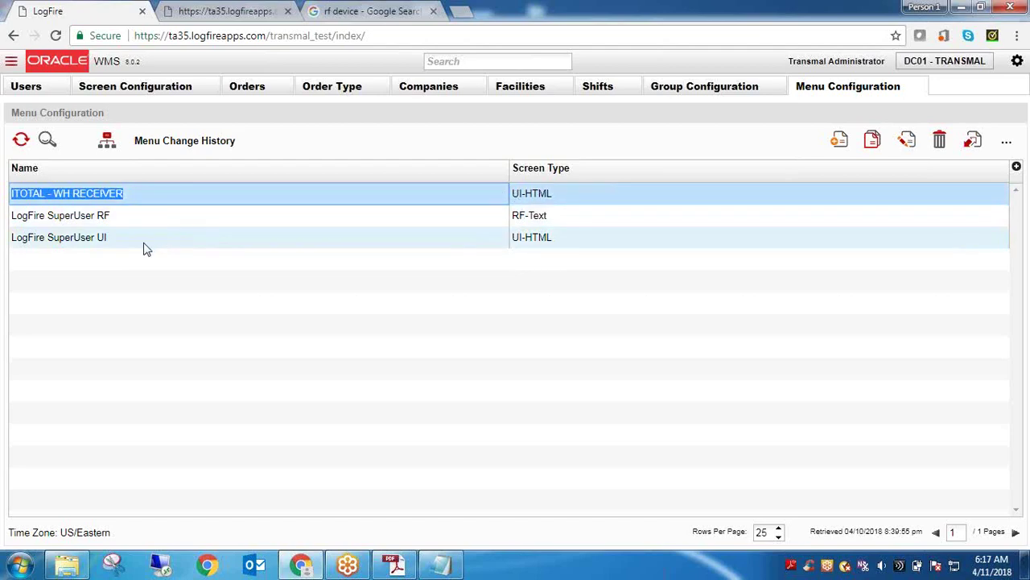
{"action": "double_click", "coordinate": [97, 198]}
{"action": "triple_click", "coordinate": [97, 201]}
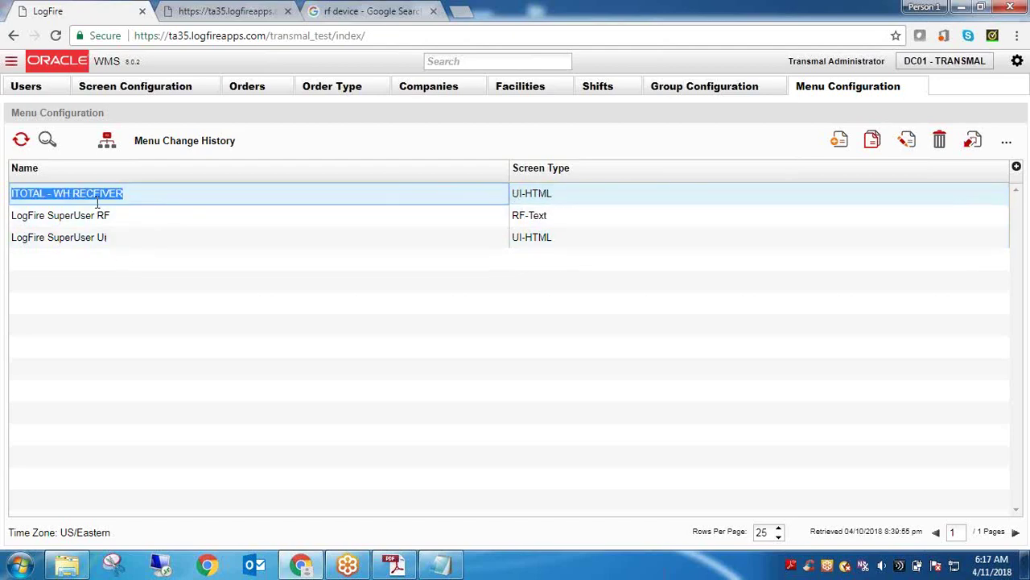
{"action": "left_click", "coordinate": [107, 143]}
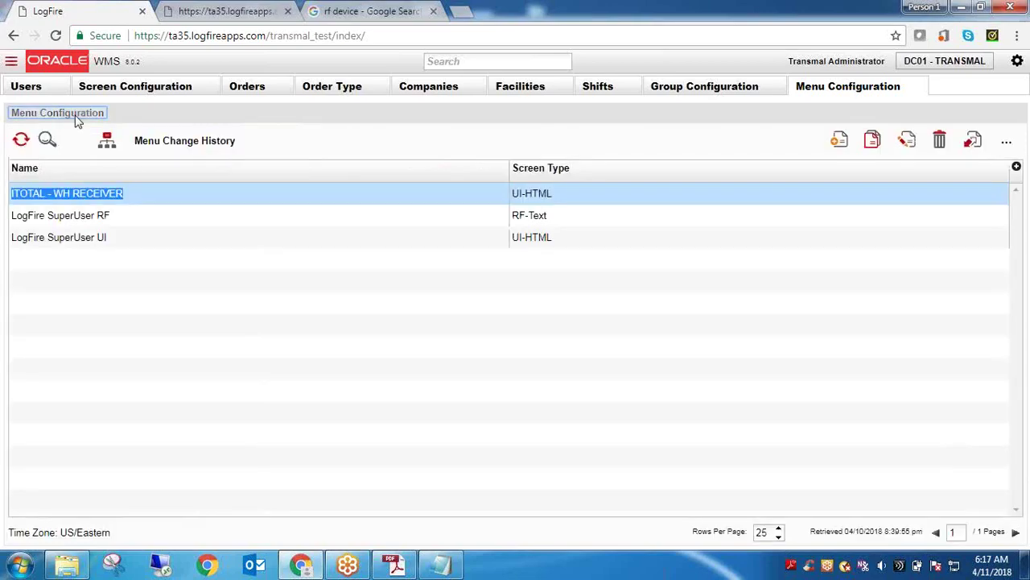
{"action": "left_click", "coordinate": [71, 199]}
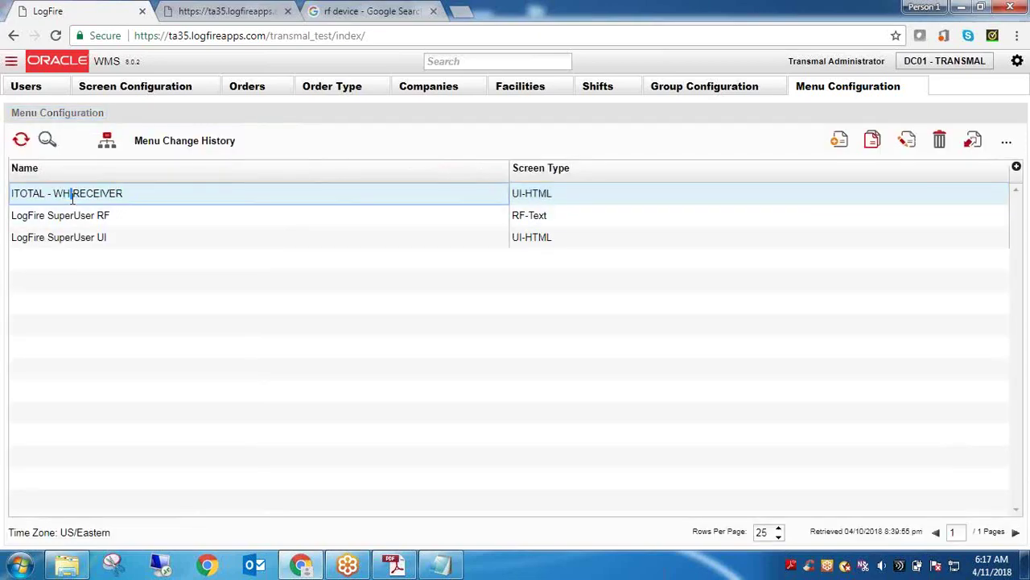
{"action": "left_click", "coordinate": [111, 143]}
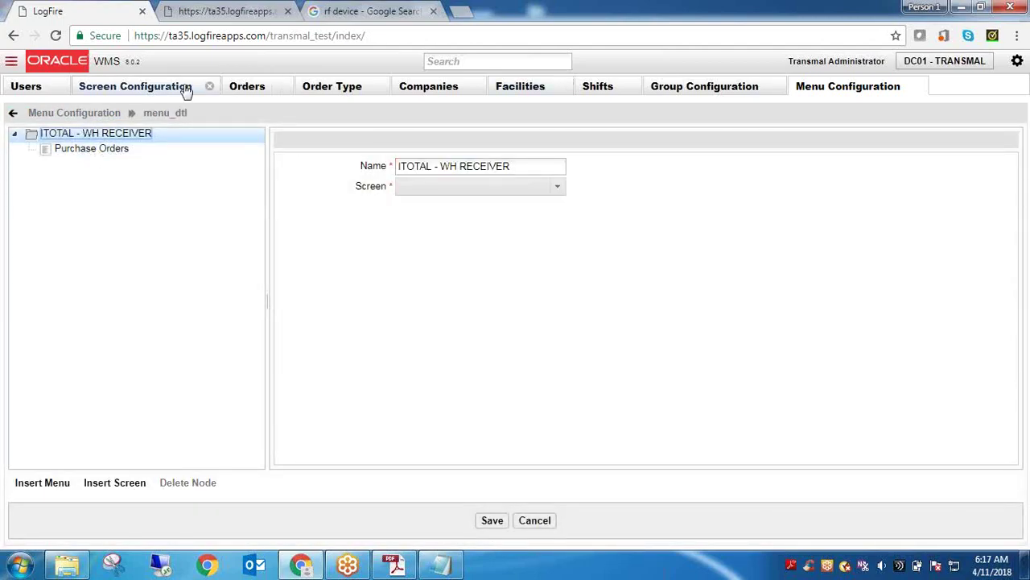
{"action": "left_click", "coordinate": [342, 11]}
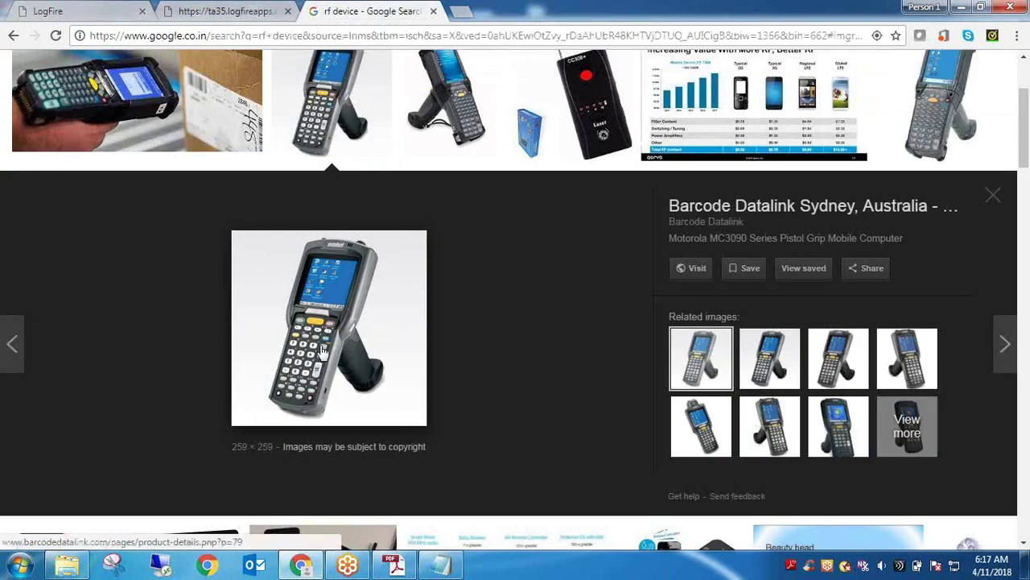
Compare the LogFire and /transmal_test/rf page addresses with the UI and RF URLs in the notes
{"action": "left_click", "coordinate": [223, 10]}
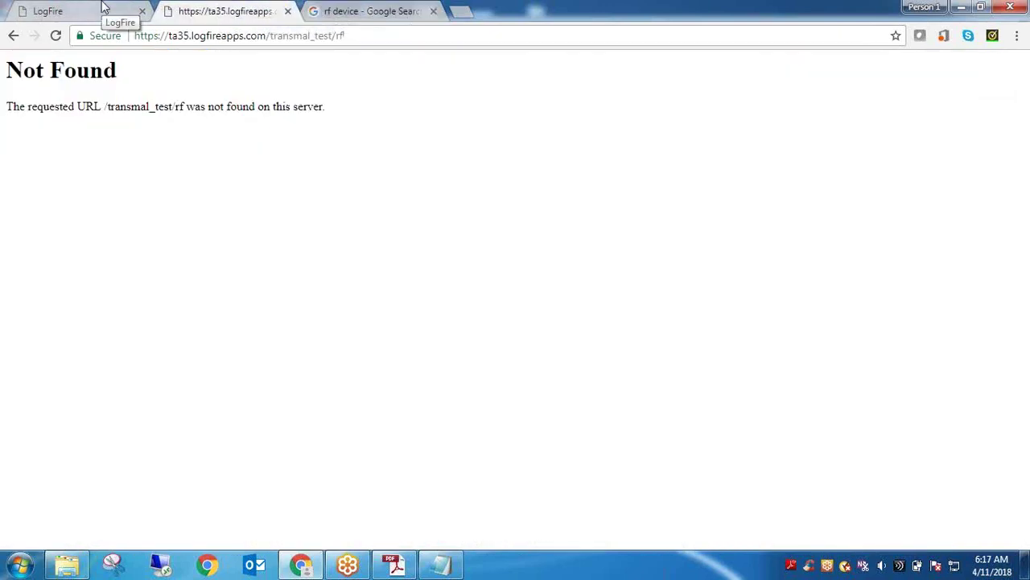
{"action": "left_click", "coordinate": [103, 7]}
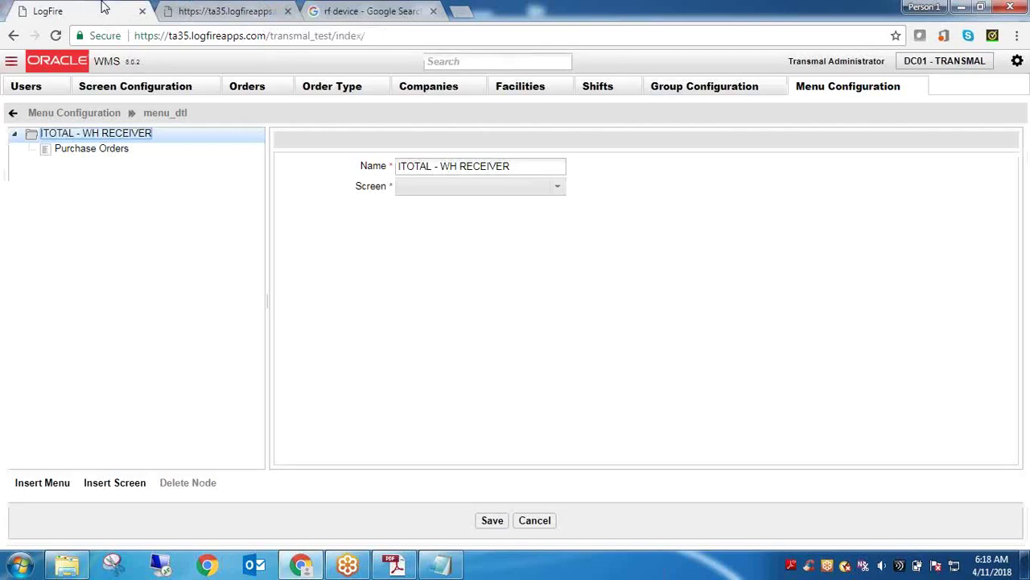
{"action": "left_click", "coordinate": [315, 37]}
{"action": "left_click", "coordinate": [234, 8]}
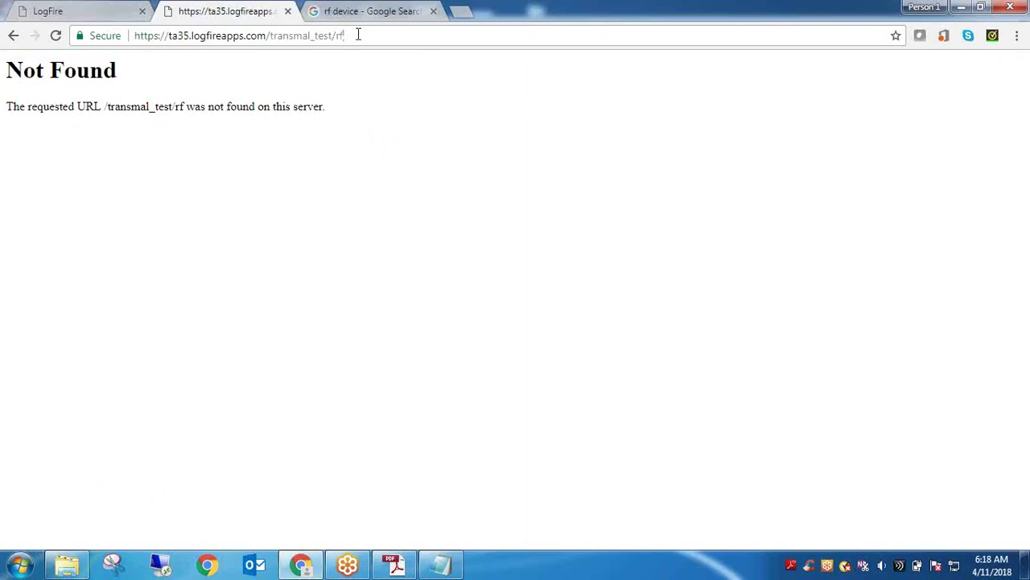
{"action": "double_click", "coordinate": [358, 35]}
{"action": "left_click", "coordinate": [359, 35]}
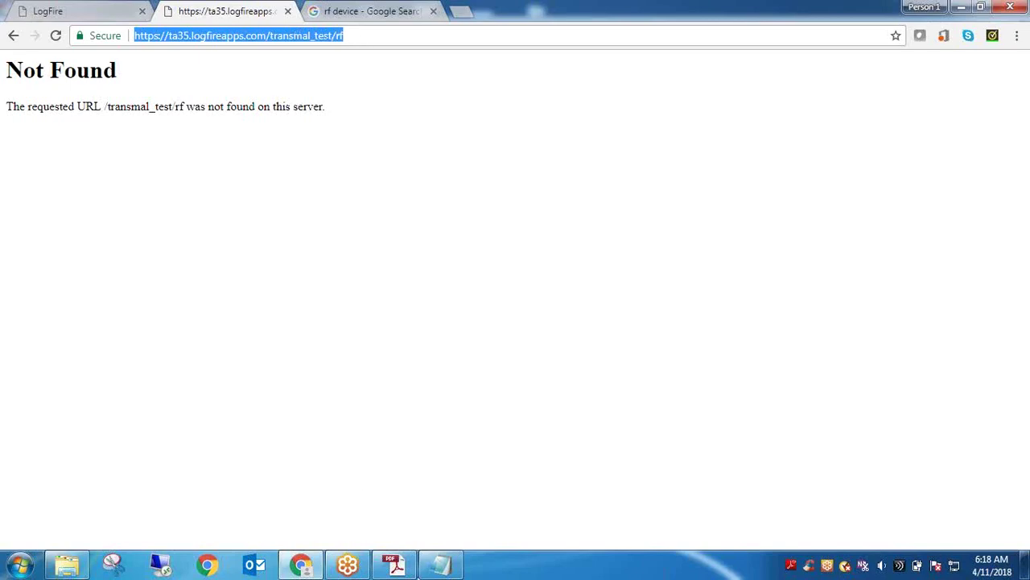
{"action": "left_click", "coordinate": [452, 568]}
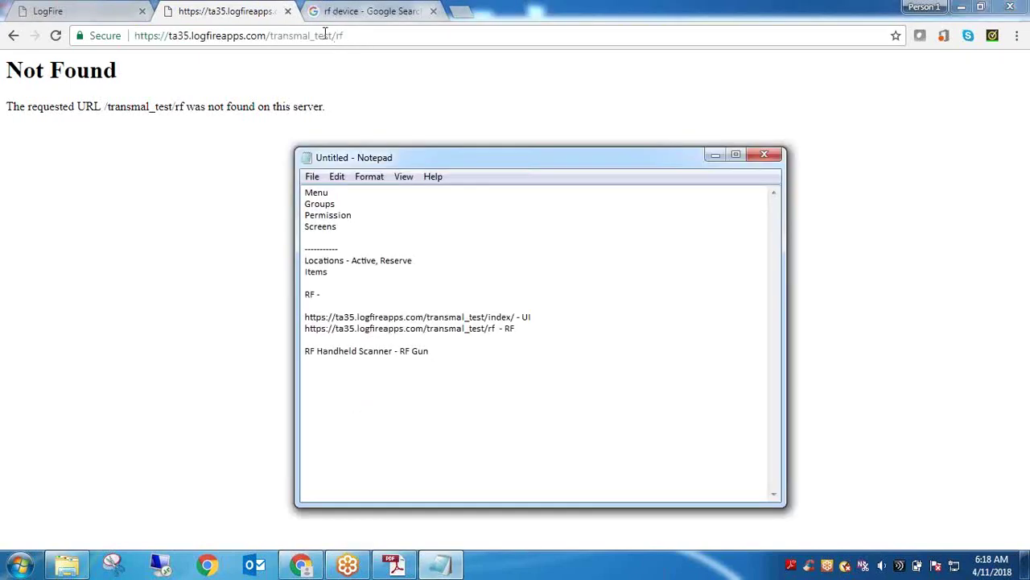
{"action": "left_click", "coordinate": [341, 16]}
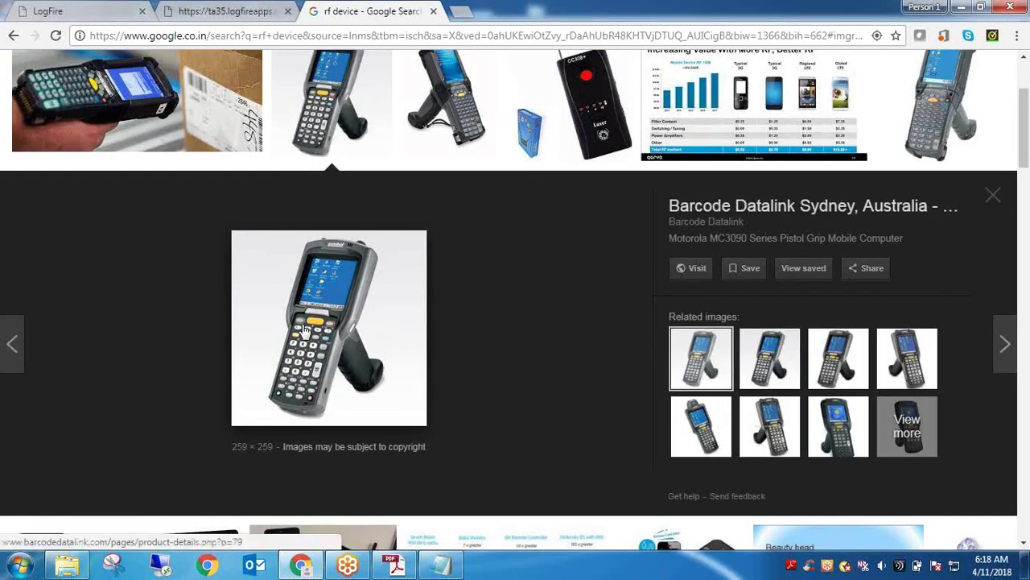
{"action": "left_click", "coordinate": [249, 10]}
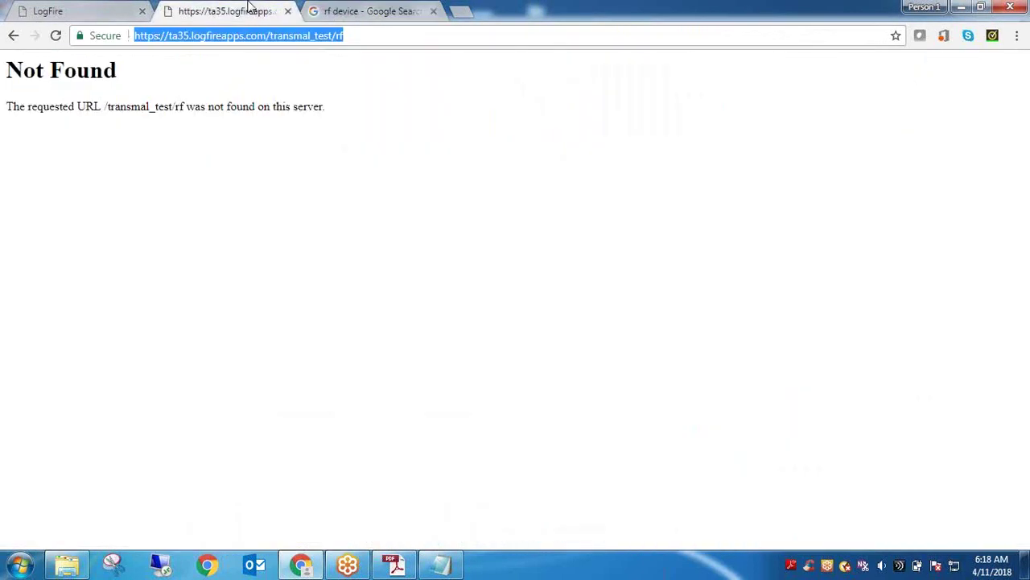
{"action": "left_click", "coordinate": [79, 10]}
Glance at the RF address page, then return to the ITOTAL - WH RECEIVER menu detail
{"action": "left_click", "coordinate": [209, 10]}
{"action": "left_click", "coordinate": [87, 12]}
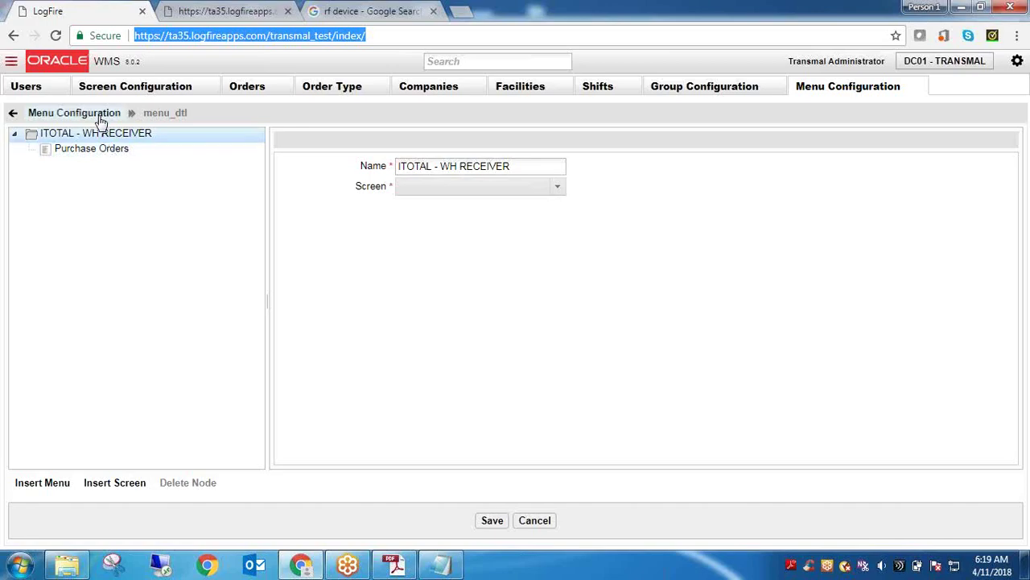
Return to the Menu Configuration list, select ITOTAL - WH RECEIVER, then open Users and select a user row
{"action": "left_click", "coordinate": [100, 119]}
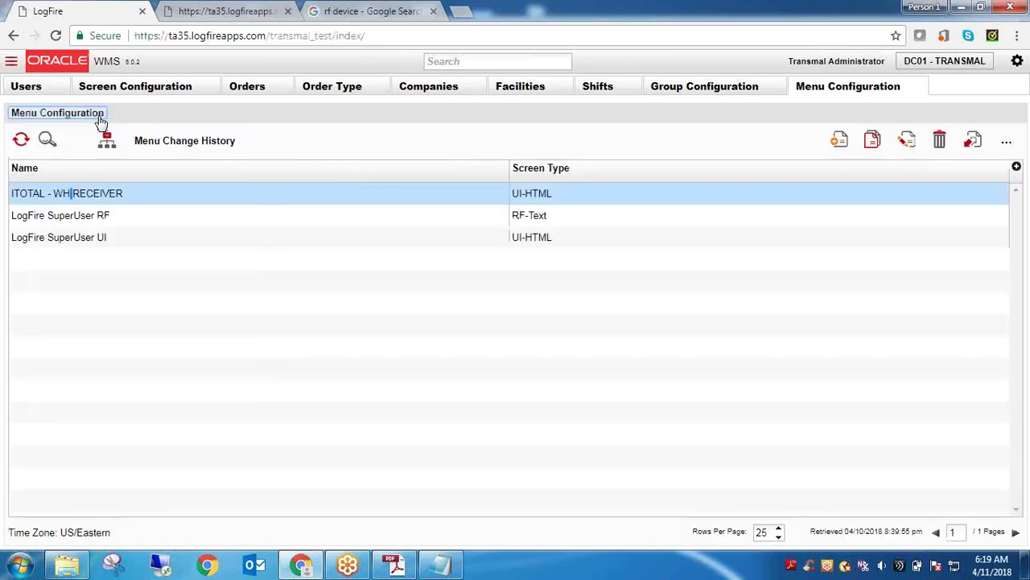
{"action": "double_click", "coordinate": [81, 183]}
{"action": "triple_click", "coordinate": [82, 184]}
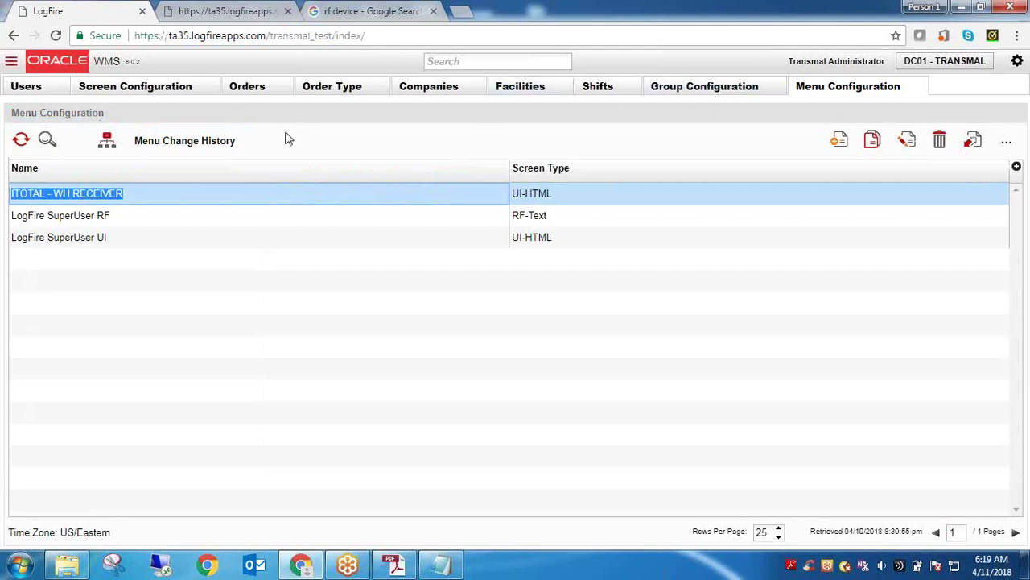
{"action": "left_click", "coordinate": [41, 91]}
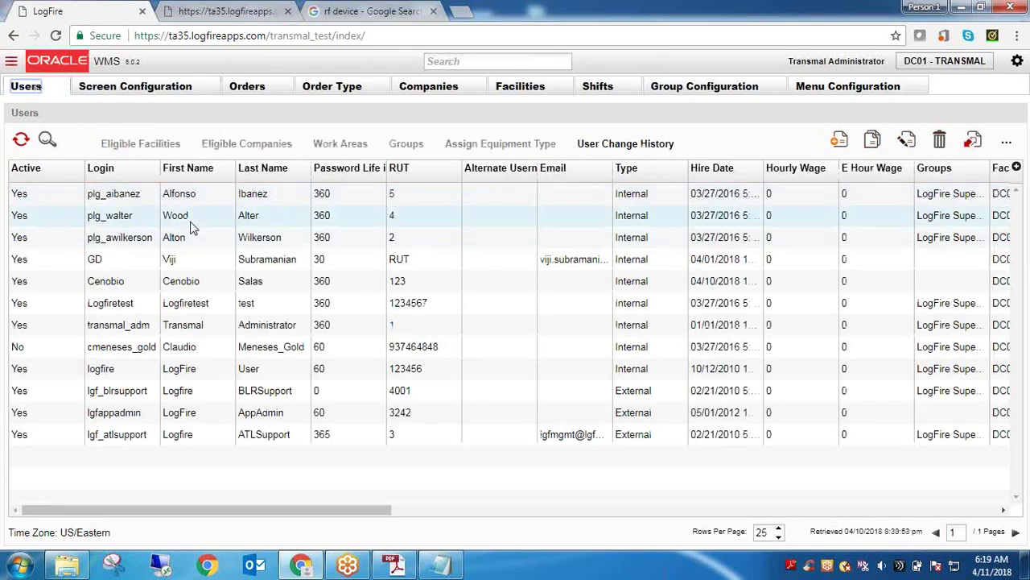
{"action": "left_click", "coordinate": [215, 290]}
{"action": "left_click", "coordinate": [215, 289]}
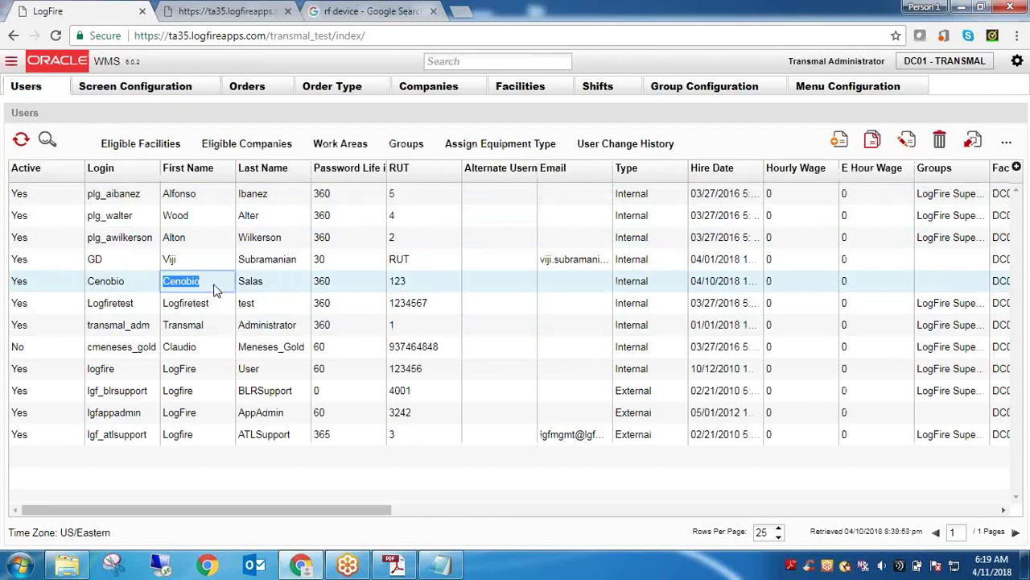
Start a new TRANSMAL group draft named ITOTAL and view its UI menu choices
{"action": "left_click", "coordinate": [688, 91]}
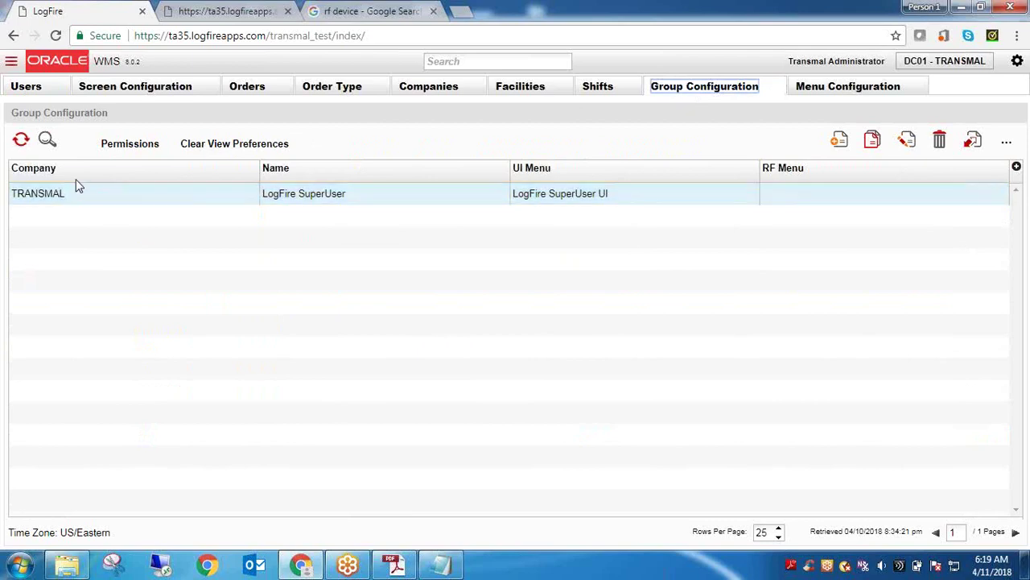
{"action": "left_click", "coordinate": [48, 200]}
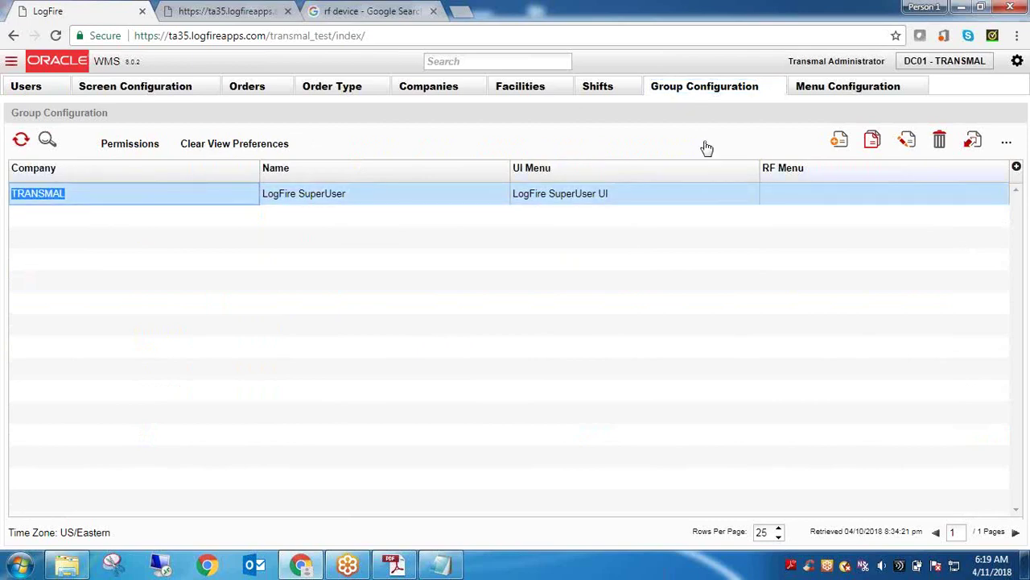
{"action": "left_click", "coordinate": [839, 143]}
{"action": "left_click", "coordinate": [880, 199]}
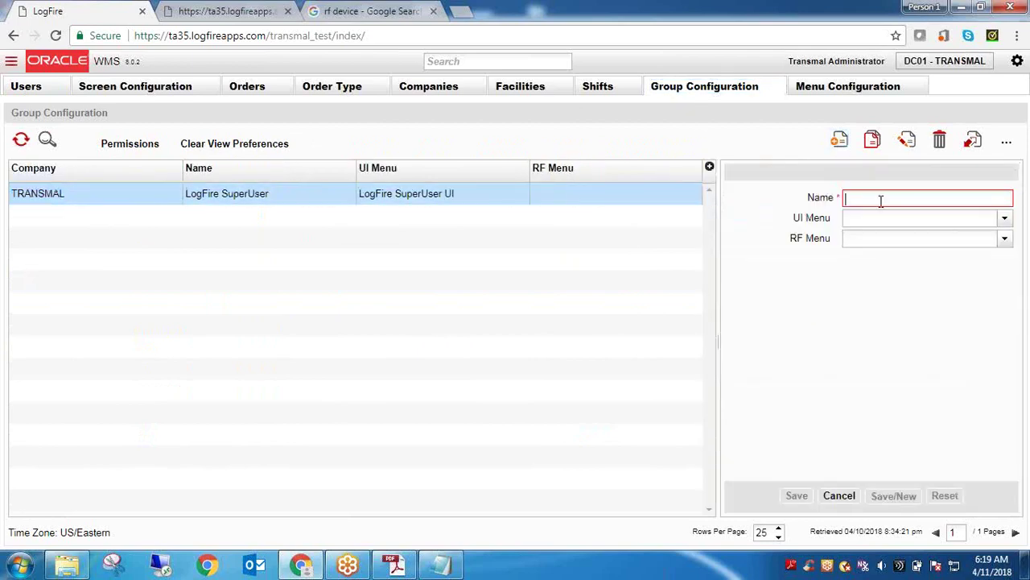
{"action": "type", "text": "IT"}
{"action": "double_click", "coordinate": [881, 201]}
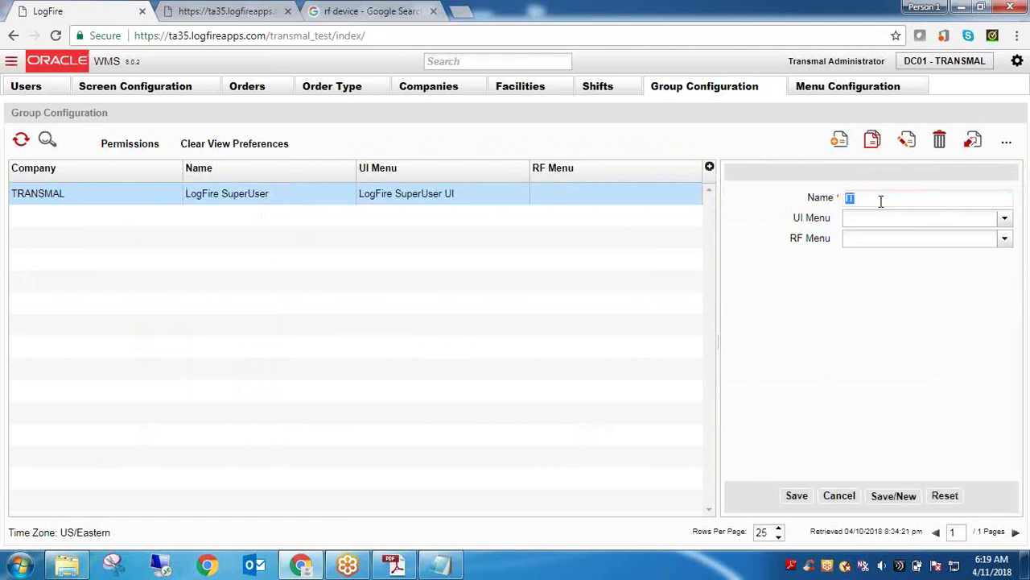
{"action": "type", "text": "ITOTAL"}
{"action": "left_click", "coordinate": [1003, 220]}
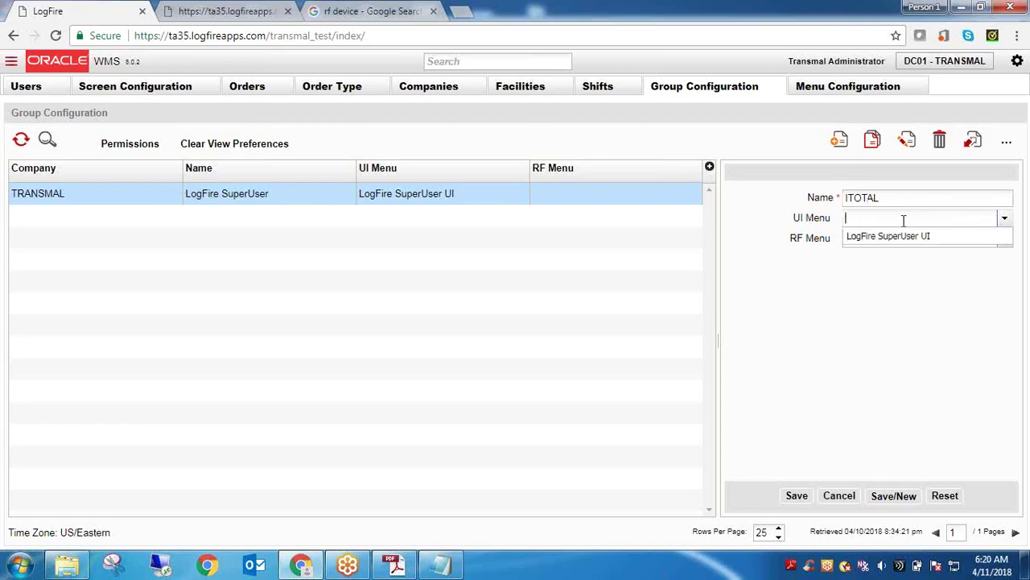
Discard the ITOTAL draft and close the Menu Configuration and Group Configuration tabs
{"action": "left_click", "coordinate": [841, 497]}
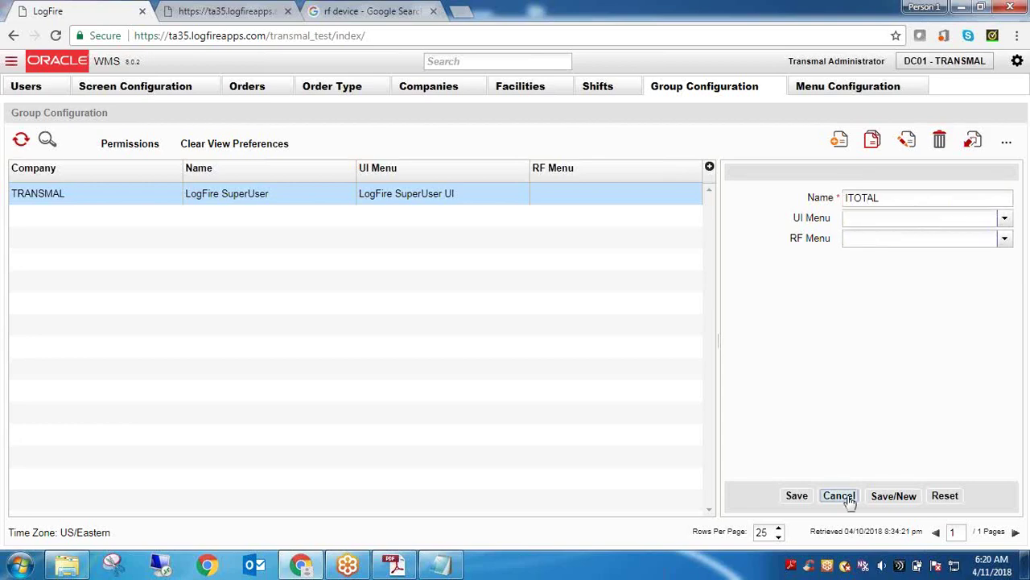
{"action": "left_click", "coordinate": [912, 90]}
{"action": "left_click", "coordinate": [918, 86]}
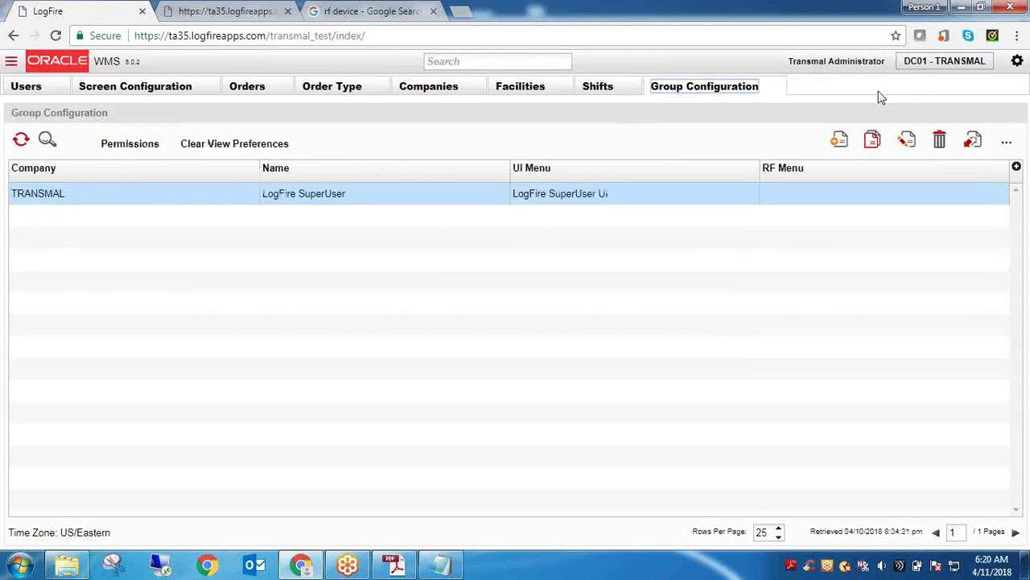
{"action": "left_click", "coordinate": [775, 88]}
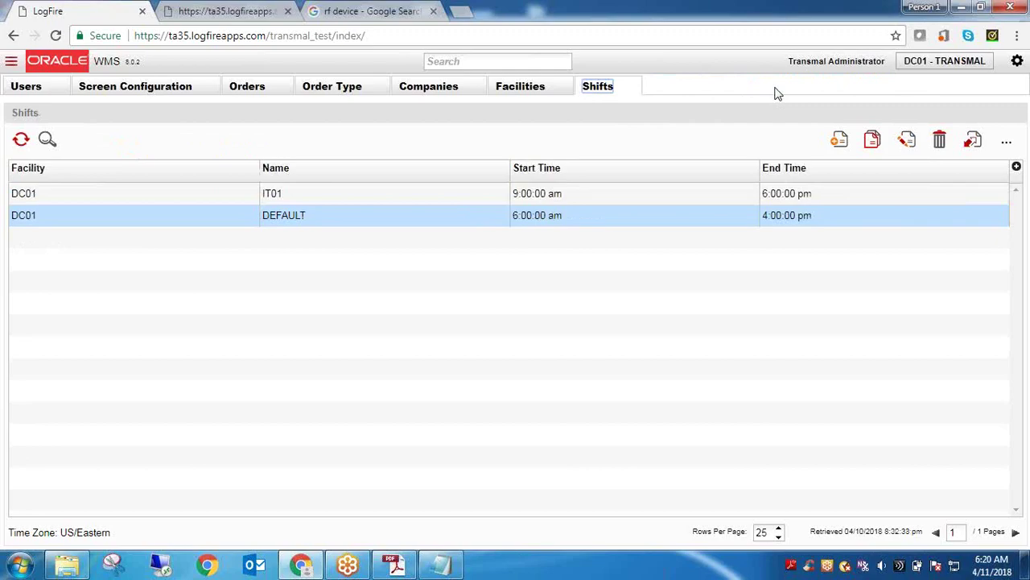
Reopen the Group Configuration list through a 'group' search
{"action": "left_click", "coordinate": [487, 61]}
{"action": "type", "text": "group"}
{"action": "left_click", "coordinate": [490, 78]}
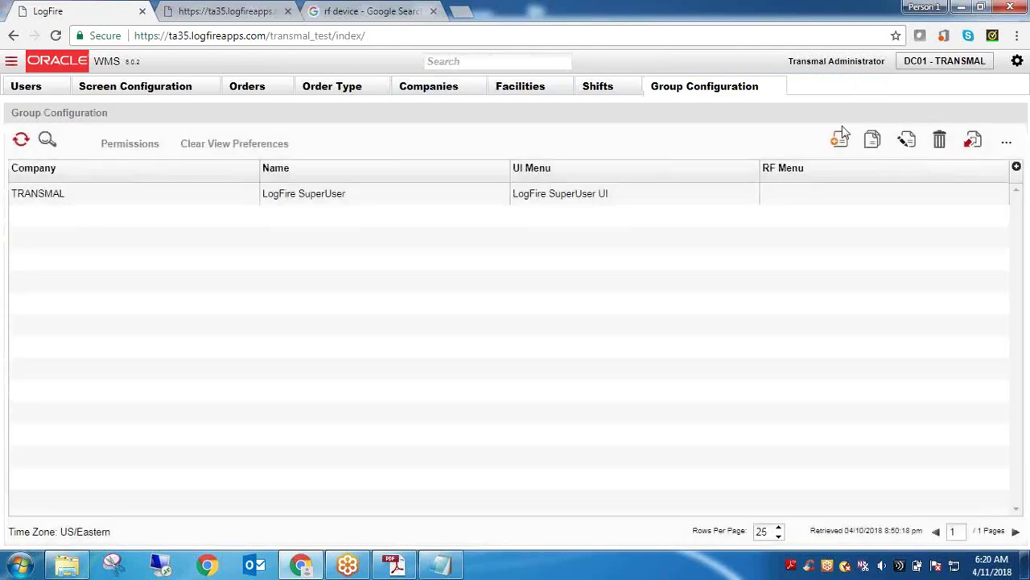
Create a new group and enter a draft name 'ITOTAL- WH RECIEVER'
{"action": "left_click", "coordinate": [841, 137]}
{"action": "type", "text": "I"}
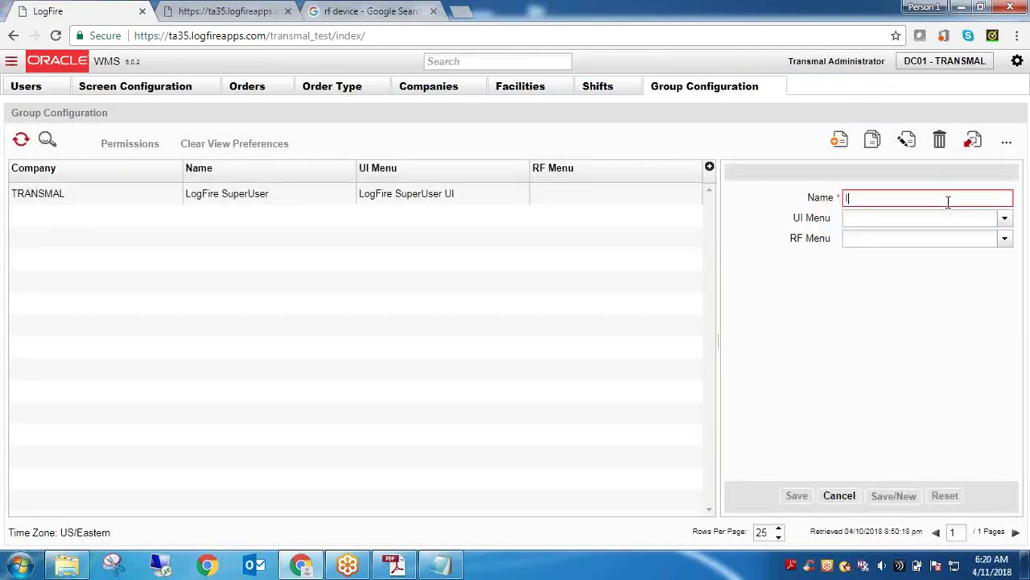
{"action": "type", "text": "TOTAL"}
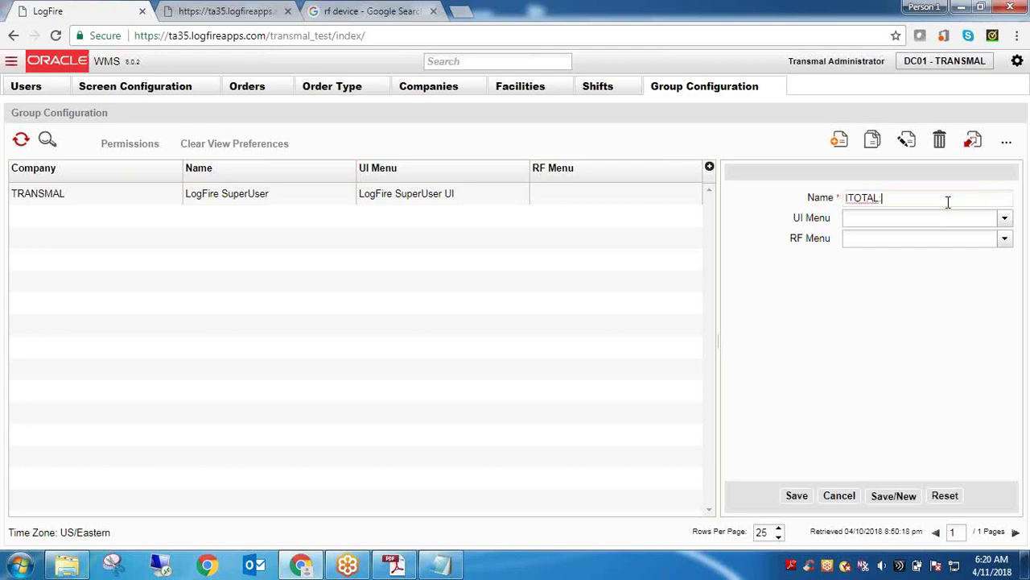
{"action": "key", "text": "BackSpace"}
{"action": "left_click", "coordinate": [1005, 218]}
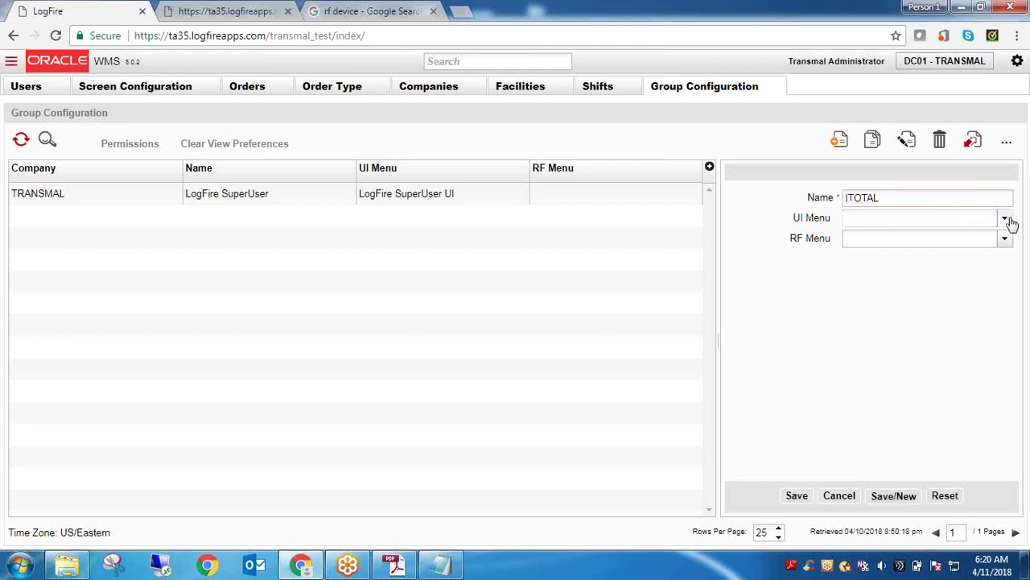
{"action": "left_click", "coordinate": [904, 198]}
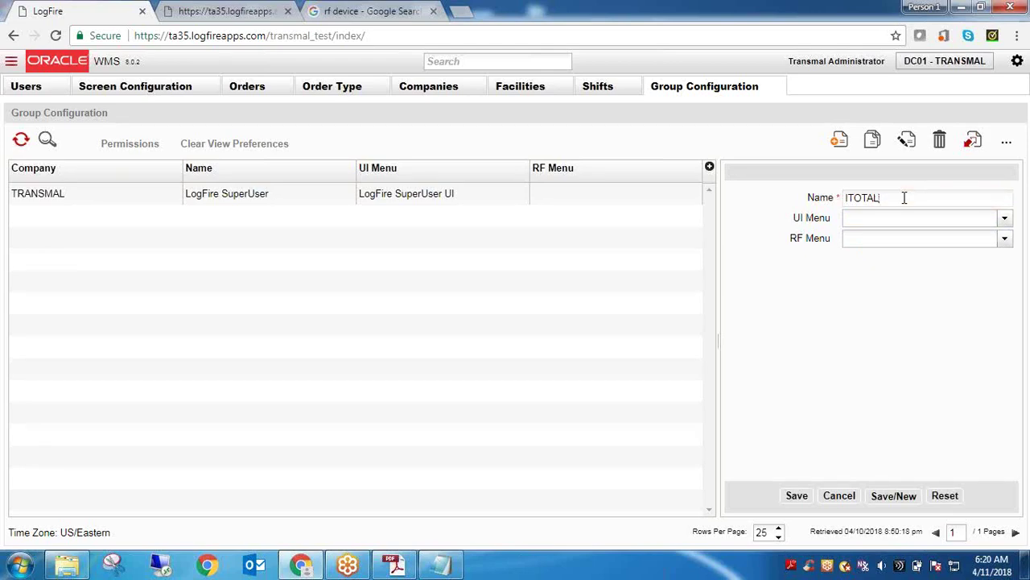
{"action": "type", "text": "-"}
{"action": "type", "text": " R"}
{"action": "key", "text": "BackSpace"}
{"action": "type", "text": "WH"}
{"action": "type", "text": "INBOUND"}
{"action": "key", "text": "BackSpace"}
{"action": "key", "text": "BackSpace"}
Correct the group name to 'ITOTAL- WH EMPLOYEE'
{"action": "key", "text": "BackSpace"}
{"action": "key", "text": "BackSpace"}
{"action": "key", "text": "BackSpace"}
{"action": "key", "text": "BackSpace"}
{"action": "key", "text": "BackSpace"}
{"action": "type", "text": "RE"}
{"action": "type", "text": "CIEV"}
{"action": "type", "text": "E"}
{"action": "type", "text": "R"}
{"action": "left_click", "coordinate": [903, 197]}
{"action": "type", "text": "B"}
{"action": "left_click_drag", "start_coordinate": [968, 198], "coordinate": [906, 200]}
{"action": "type", "text": "EMPR"}
{"action": "key", "text": "BackSpace"}
{"action": "type", "text": "LOYEE"}
{"action": "double_click", "coordinate": [947, 202]}
{"action": "left_click", "coordinate": [946, 201]}
{"action": "left_click", "coordinate": [947, 201]}
{"action": "double_click", "coordinate": [947, 201]}
Assign the ITOTAL - WH RECEIVER UI menu, leave RF Menu blank, and save the group
{"action": "left_click", "coordinate": [1005, 219]}
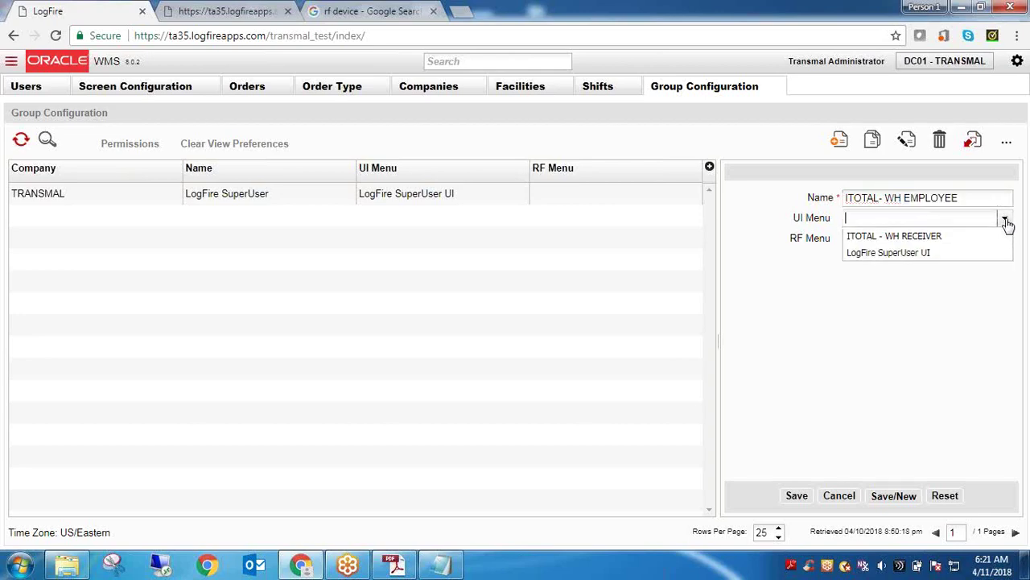
{"action": "left_click", "coordinate": [926, 237]}
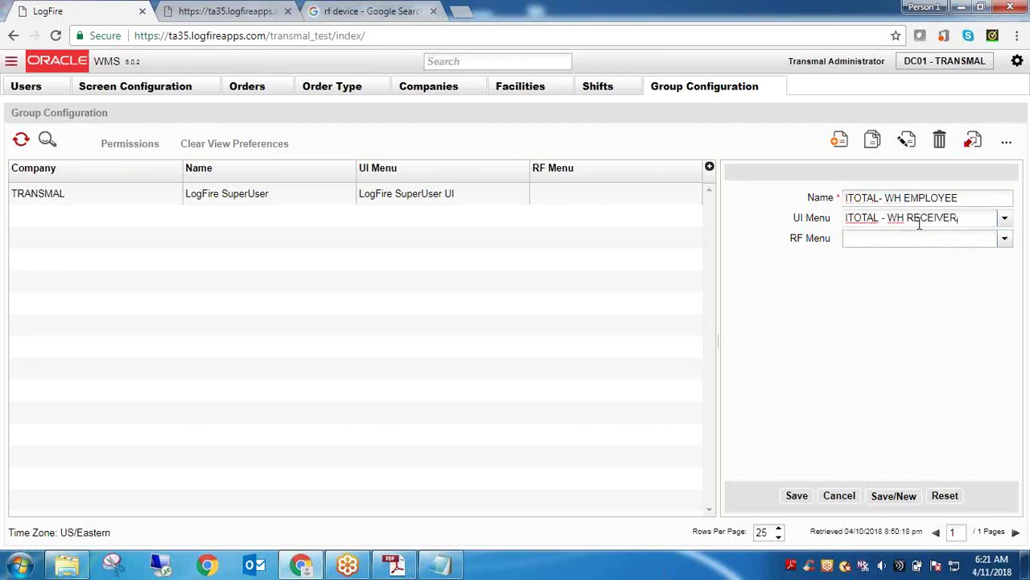
{"action": "left_click", "coordinate": [1005, 240]}
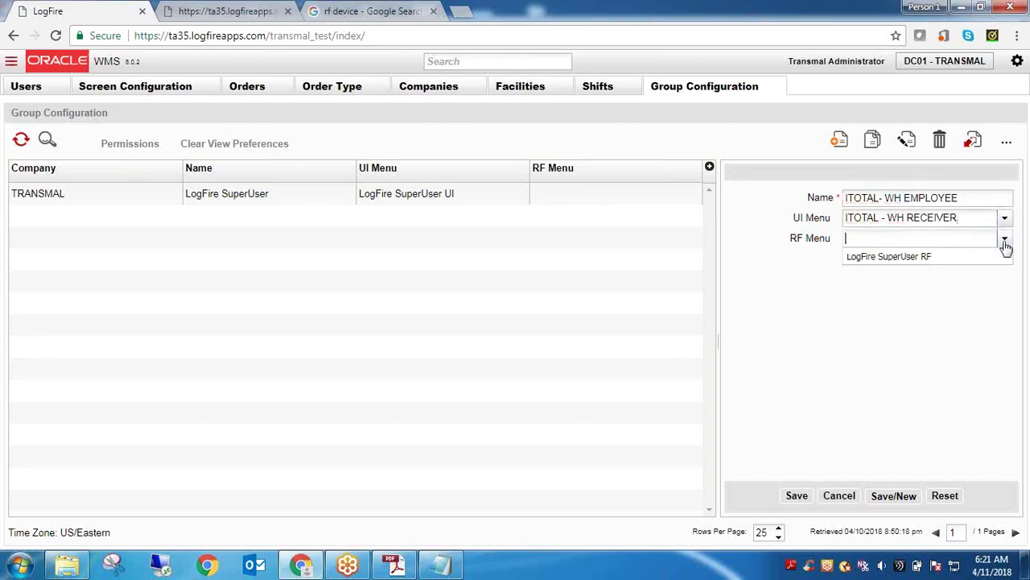
{"action": "left_click", "coordinate": [1004, 242]}
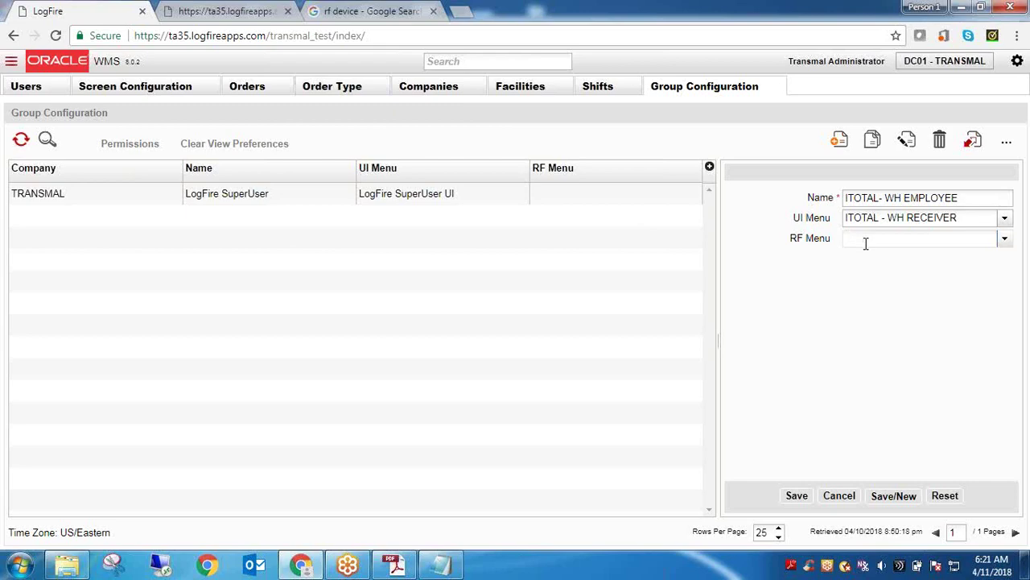
{"action": "left_click", "coordinate": [797, 496]}
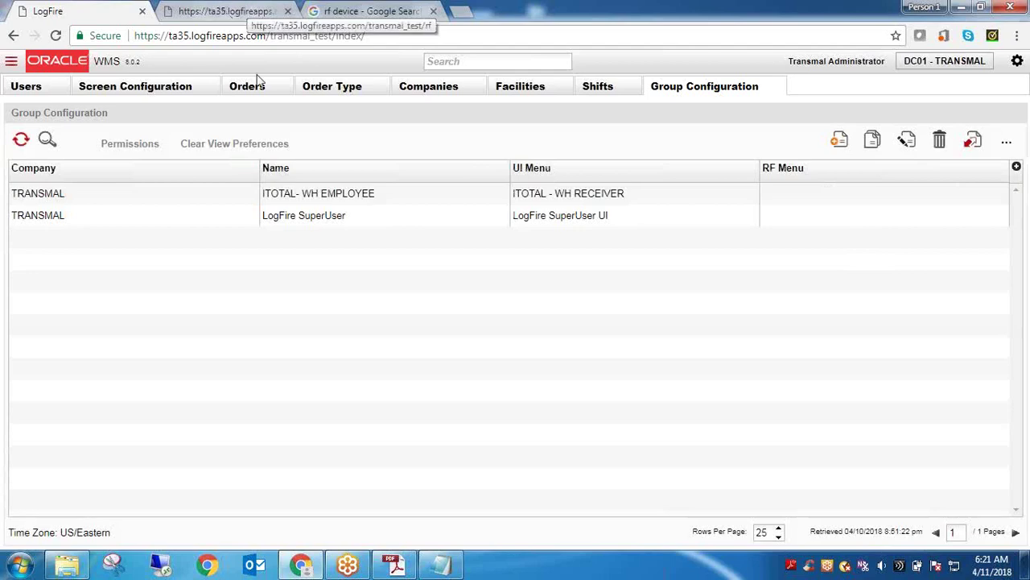
Open Menu Configuration and copy the ITOTAL - WH RECEIVER menu name
{"action": "left_click", "coordinate": [511, 62]}
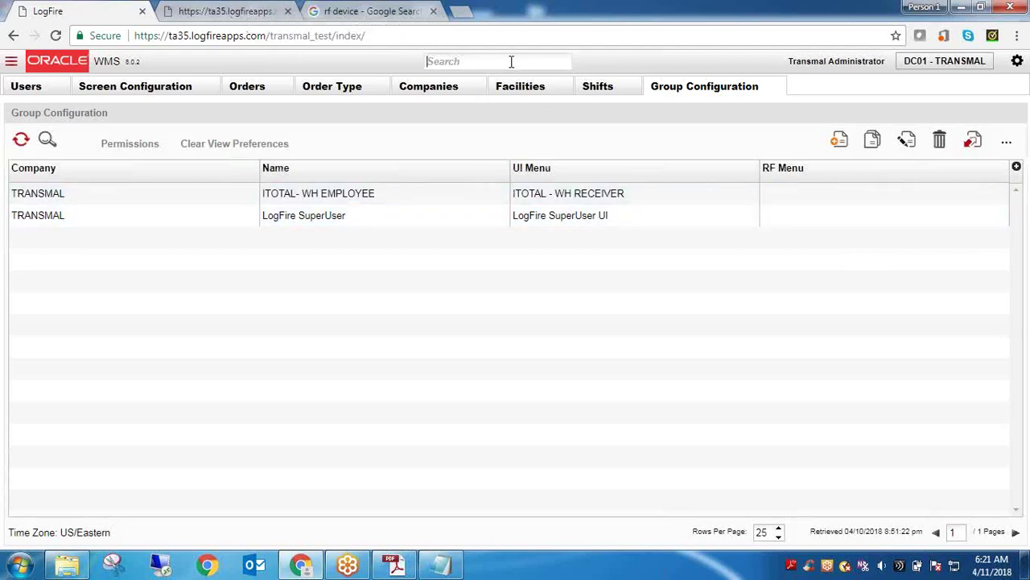
{"action": "type", "text": "men"}
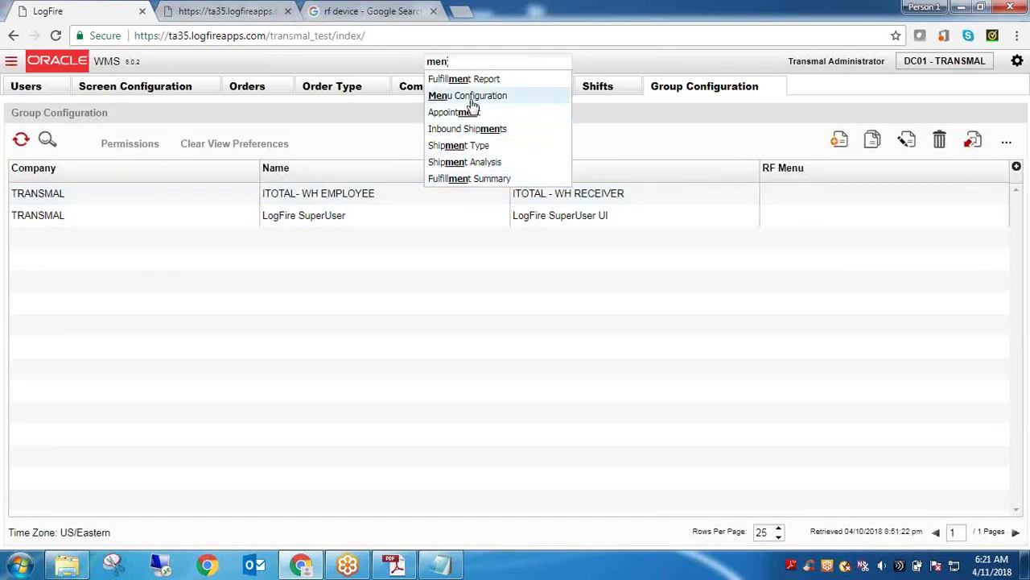
{"action": "left_click", "coordinate": [470, 96]}
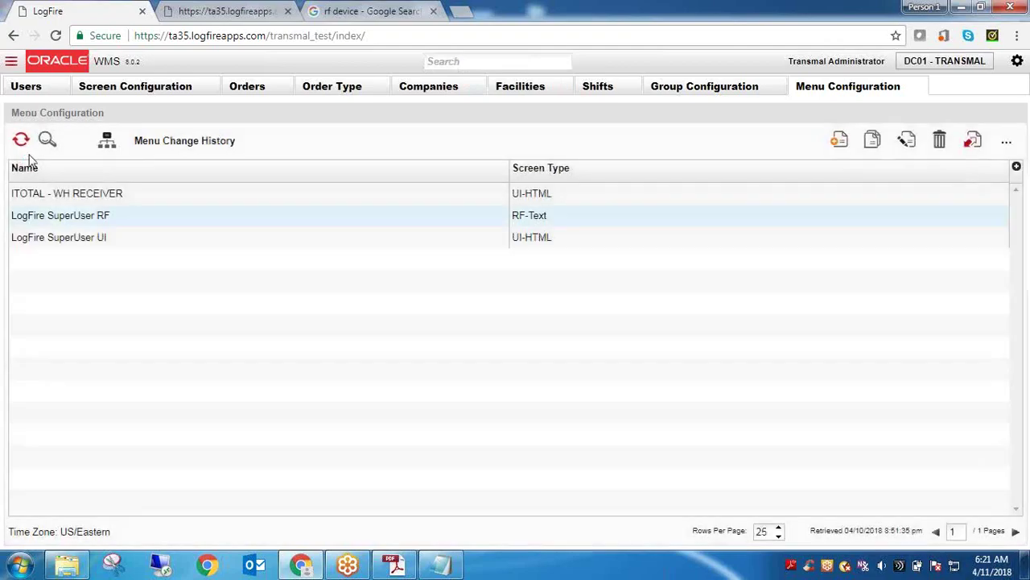
{"action": "double_click", "coordinate": [121, 203]}
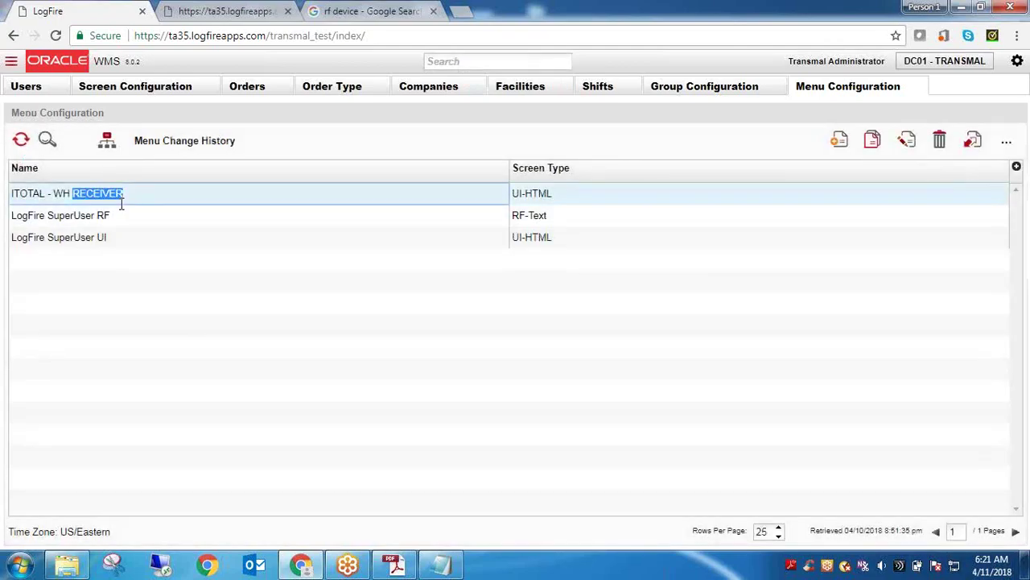
{"action": "left_click", "coordinate": [121, 203]}
{"action": "key", "text": "ctrl+c"}
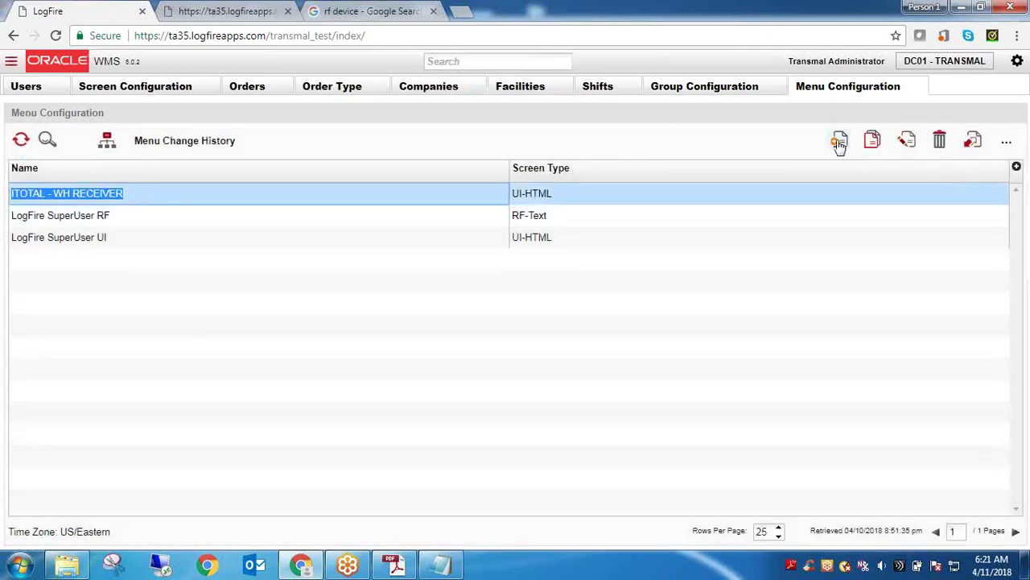
Create and save an RF-Text menu named 'ITOTAL - WH RECEIVER RF'
{"action": "left_click", "coordinate": [839, 142]}
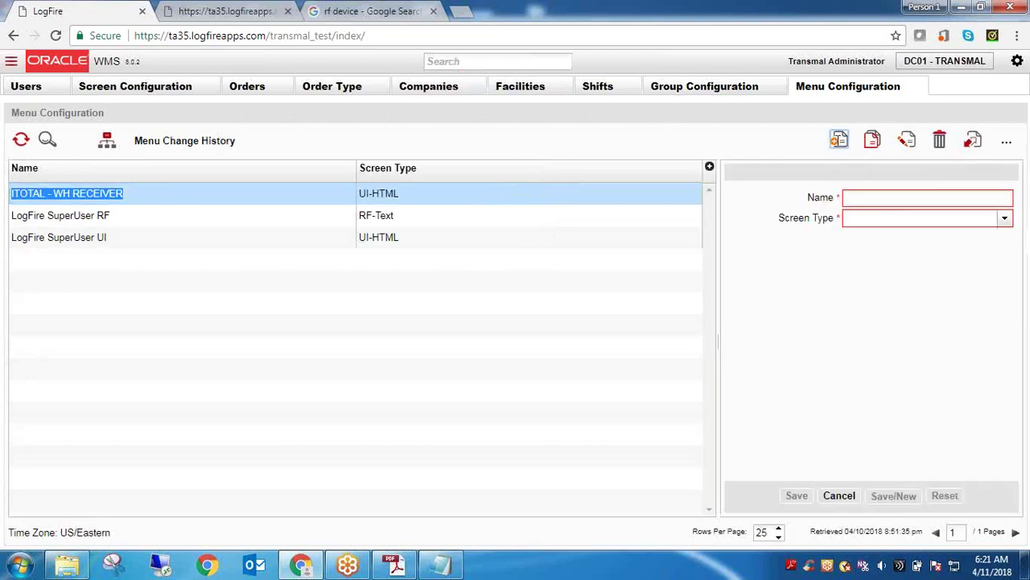
{"action": "left_click", "coordinate": [920, 198]}
{"action": "key", "text": "ctrl+v"}
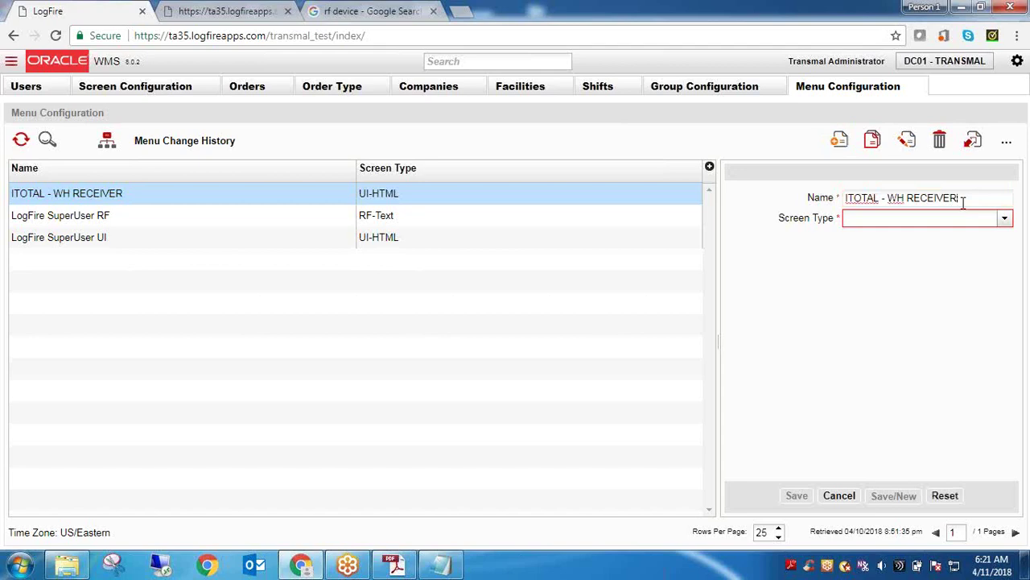
{"action": "type", "text": "RF"}
{"action": "left_click", "coordinate": [1016, 219]}
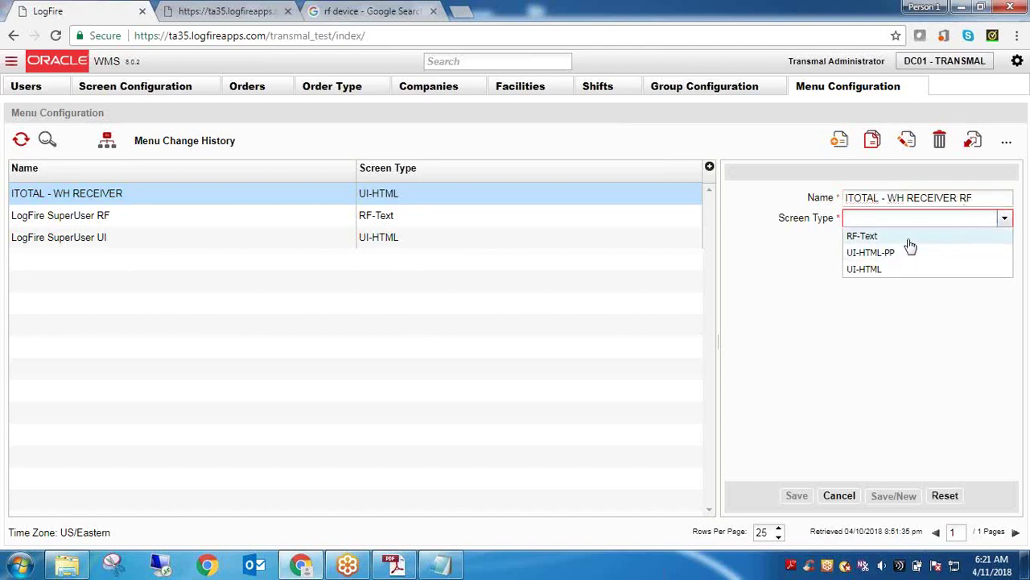
{"action": "left_click", "coordinate": [907, 238]}
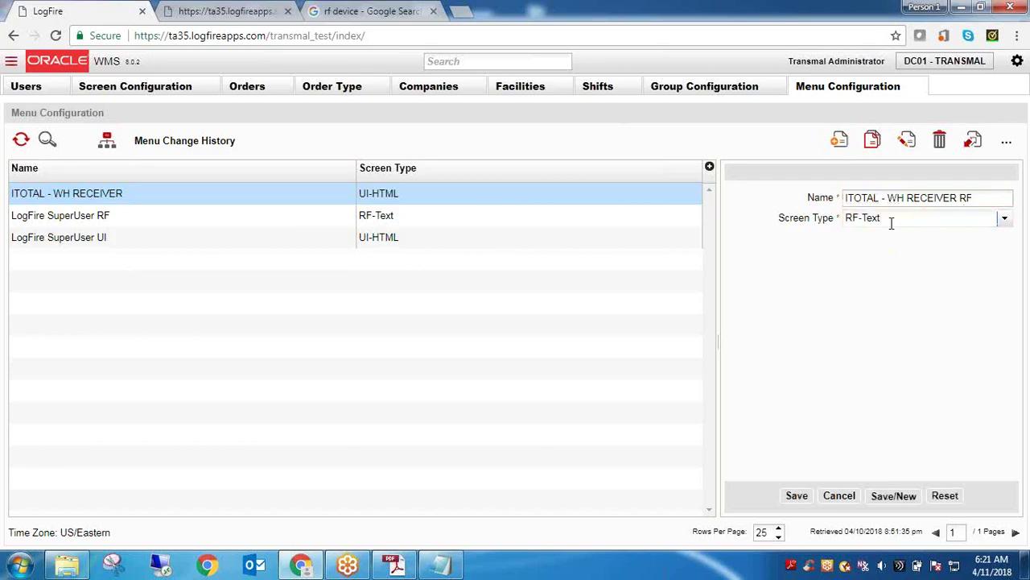
{"action": "left_click", "coordinate": [797, 495]}
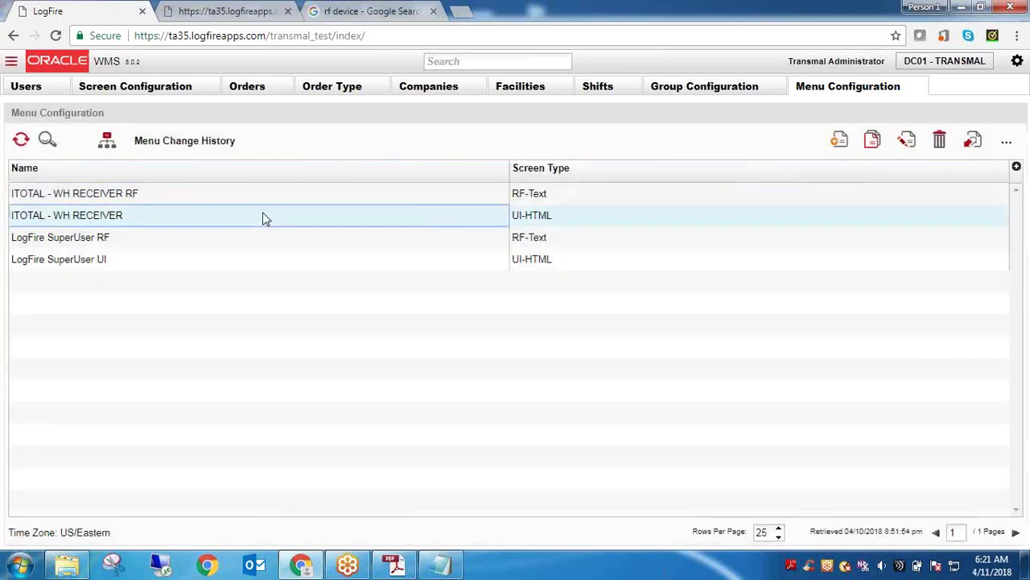
{"action": "left_click", "coordinate": [265, 216]}
Rename the ITOTAL - WH RECEIVER menu to 'ITOTAL - WH RECEIVER UI', save it, and close Menu Configuration
{"action": "left_click", "coordinate": [907, 143]}
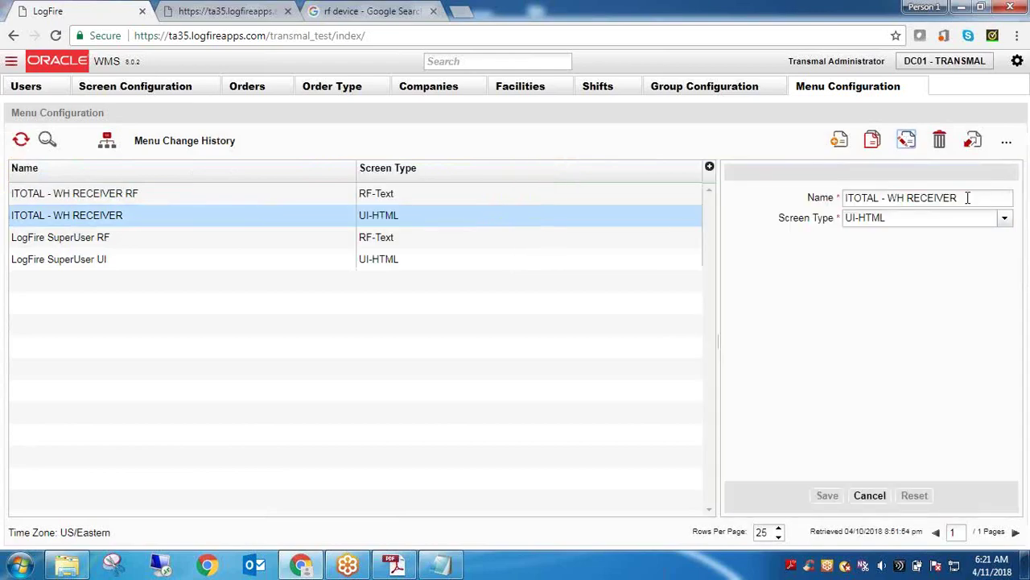
{"action": "type", "text": "U"}
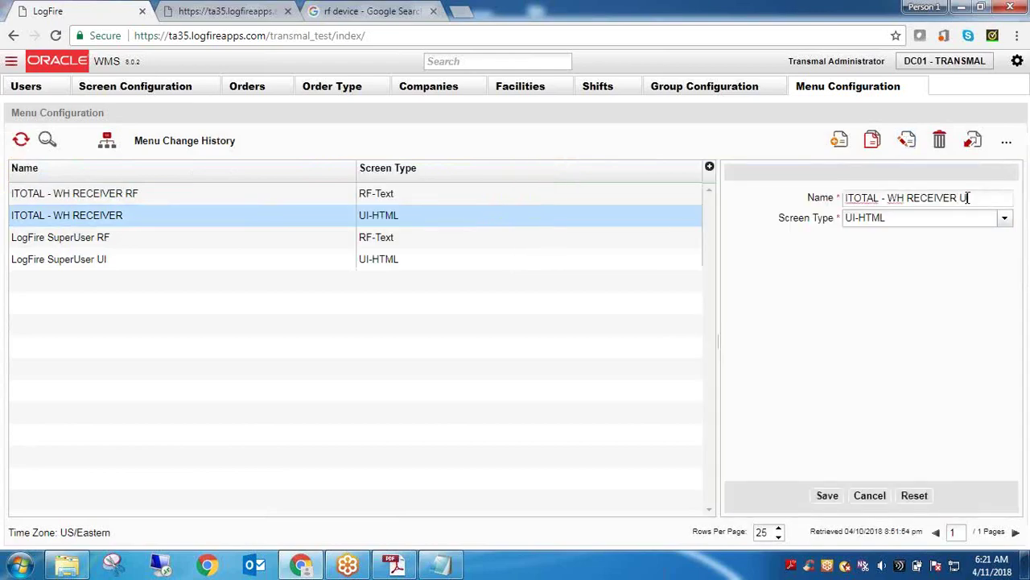
{"action": "type", "text": "I"}
{"action": "left_click", "coordinate": [827, 495]}
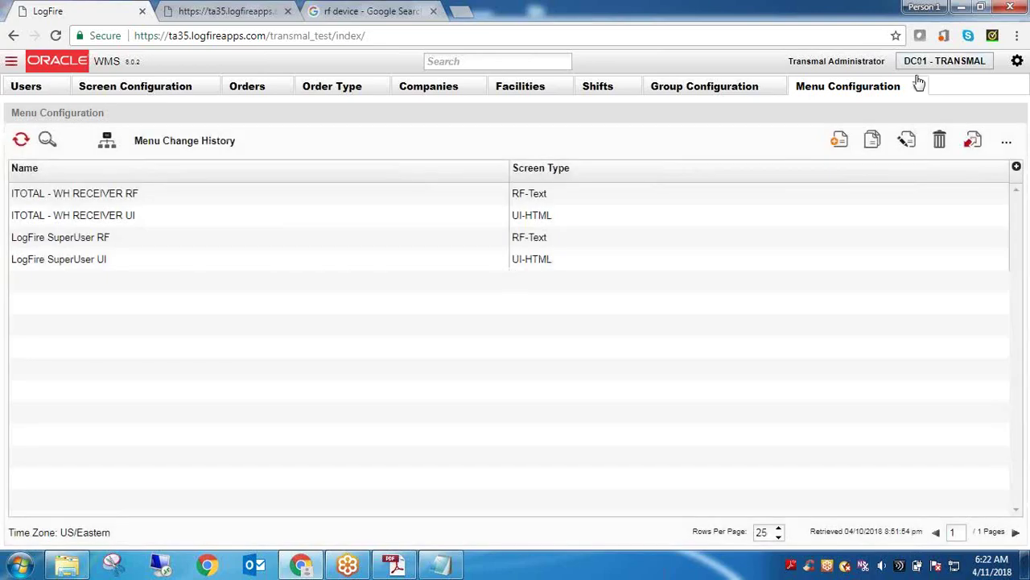
{"action": "left_click", "coordinate": [918, 87]}
Reopen the Group Configuration page through a 'gro' search
{"action": "left_click", "coordinate": [776, 87]}
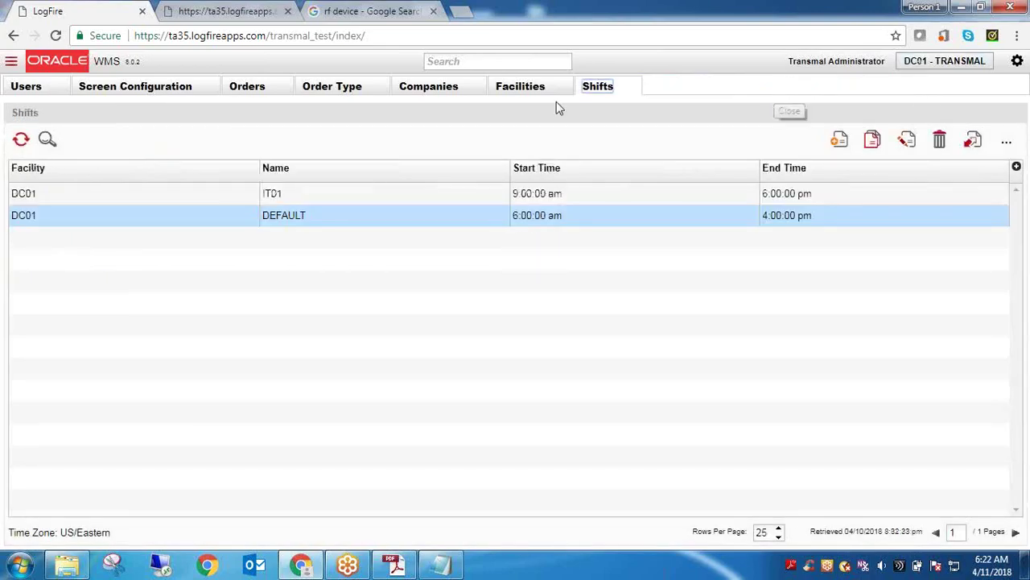
{"action": "left_click", "coordinate": [517, 63]}
{"action": "type", "text": "gro"}
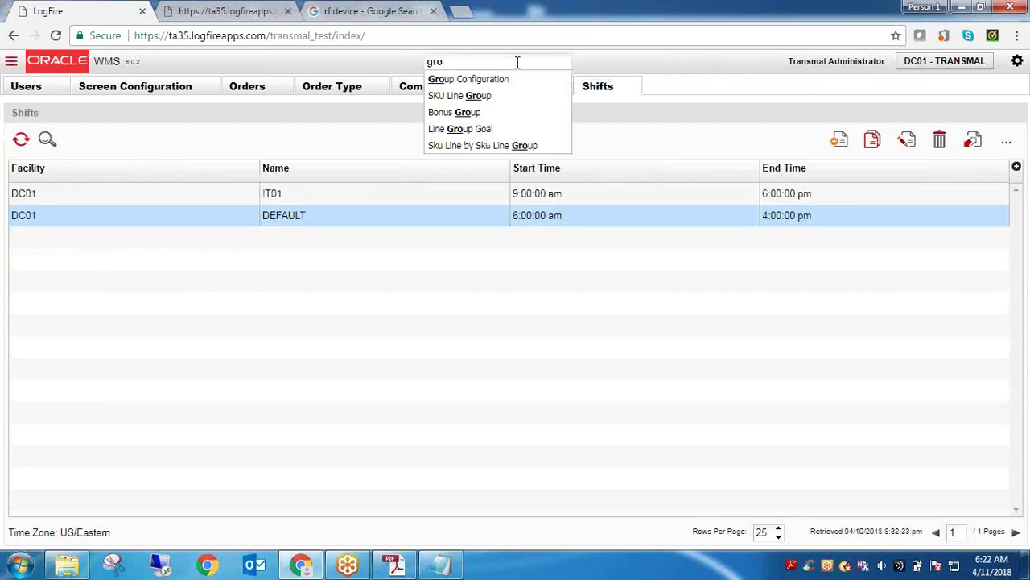
{"action": "left_click", "coordinate": [508, 78]}
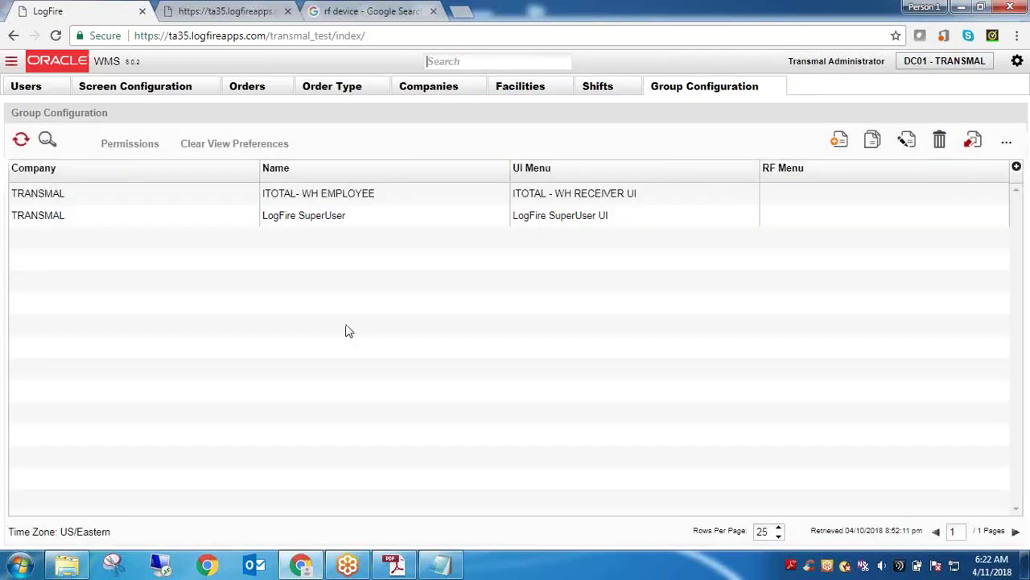
Set the ITOTAL- WH EMPLOYEE group's RF menu to ITOTAL - WH RECEIVER RF and save
{"action": "left_click", "coordinate": [315, 196]}
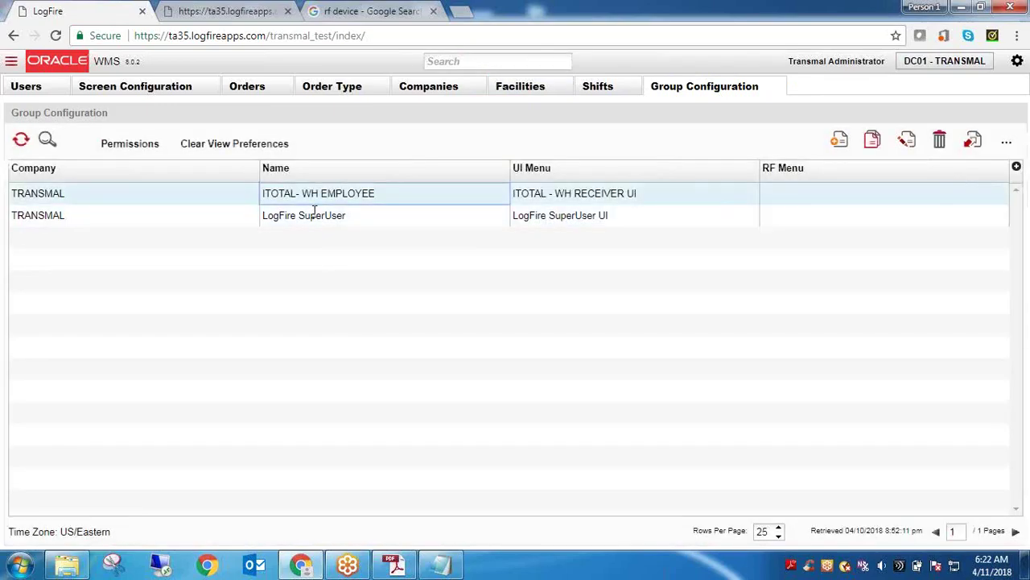
{"action": "left_click", "coordinate": [907, 141]}
{"action": "left_click", "coordinate": [1005, 240]}
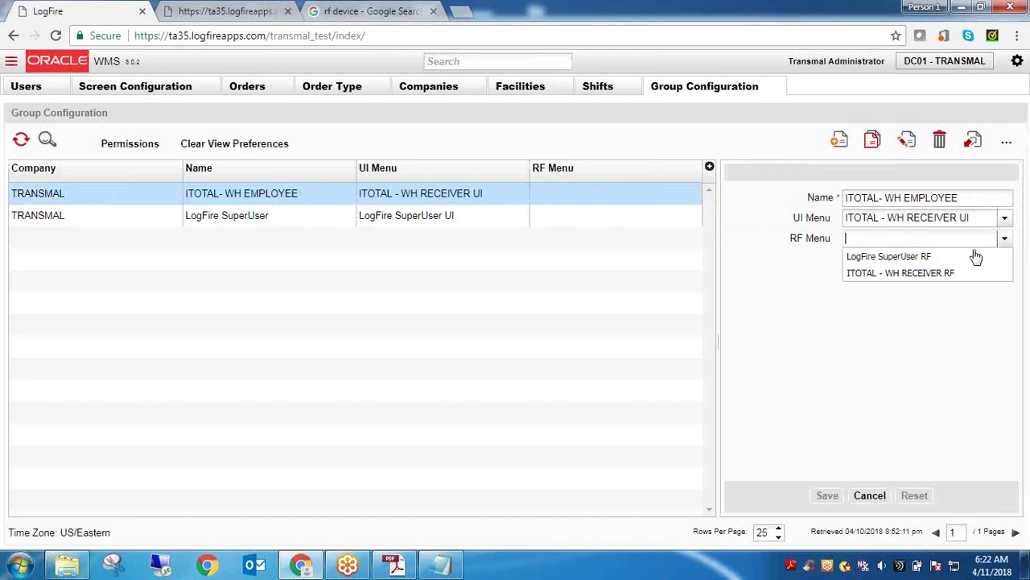
{"action": "left_click", "coordinate": [959, 273]}
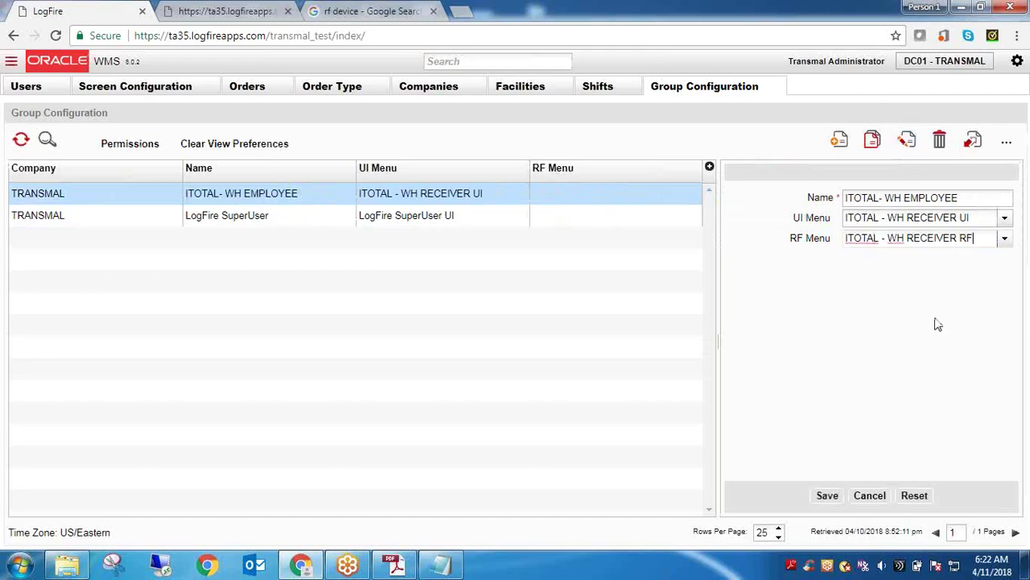
{"action": "left_click", "coordinate": [826, 494]}
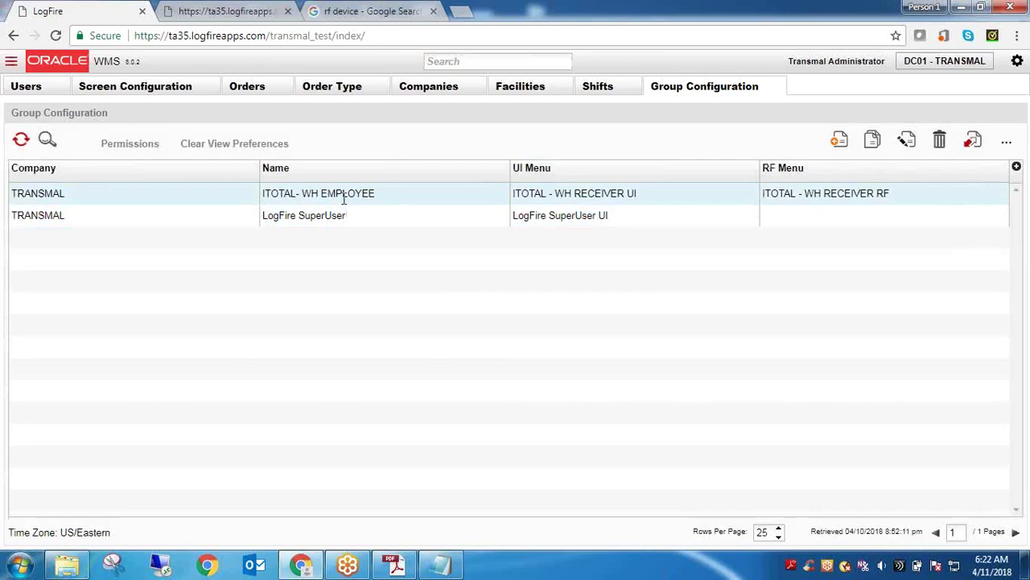
{"action": "double_click", "coordinate": [343, 196]}
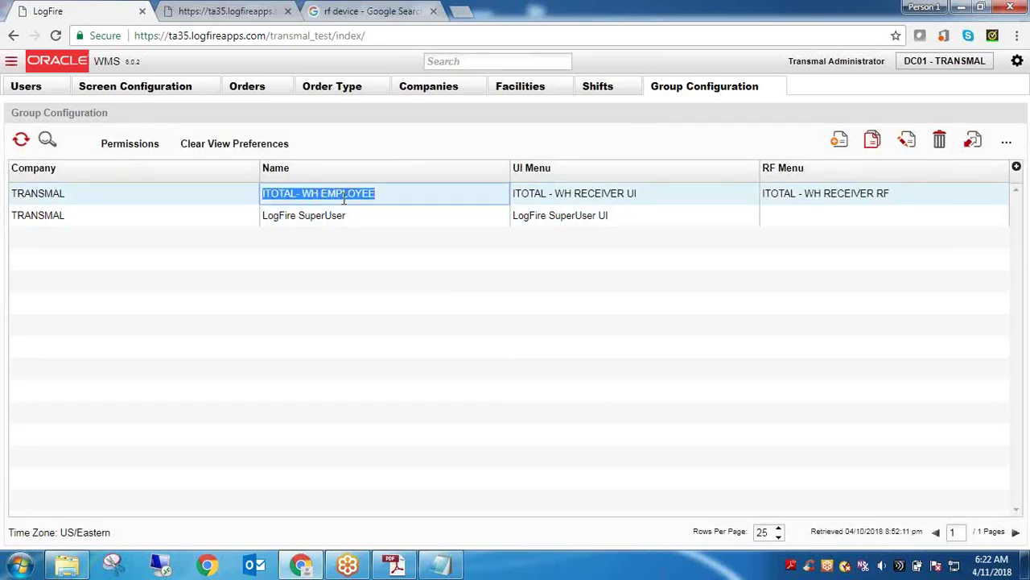
{"action": "double_click", "coordinate": [845, 194]}
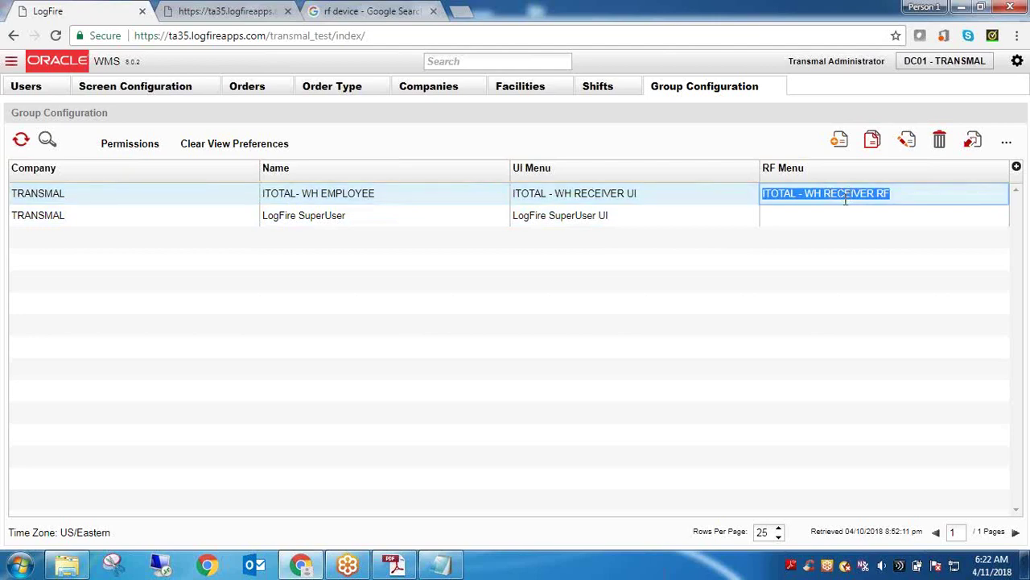
{"action": "left_click", "coordinate": [504, 61]}
{"action": "type", "text": "Men"}
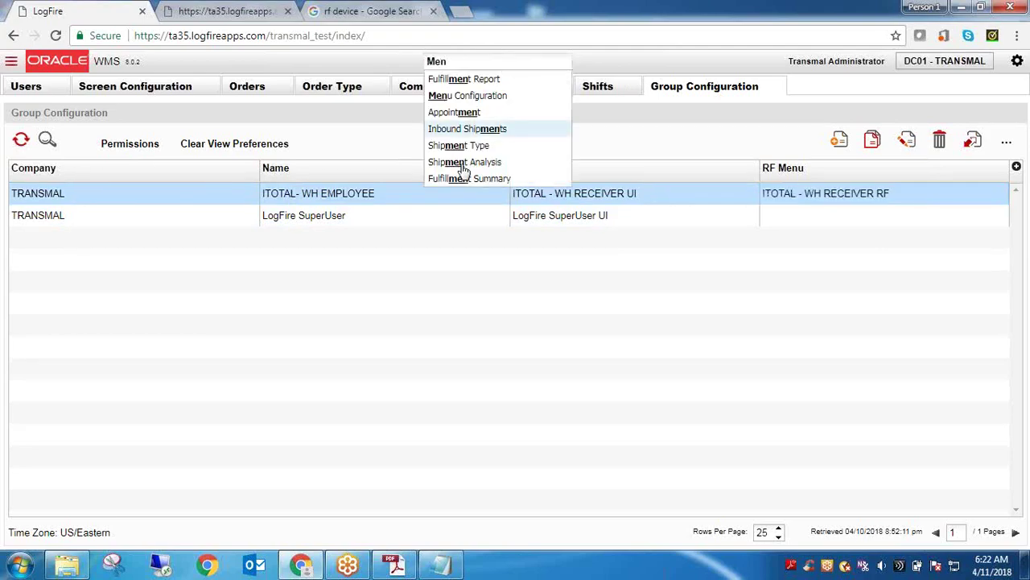
Insert a Receive ASN (Scan LPN) screen into the ITOTAL - WH RECEIVER RF menu and save
{"action": "left_click", "coordinate": [471, 98]}
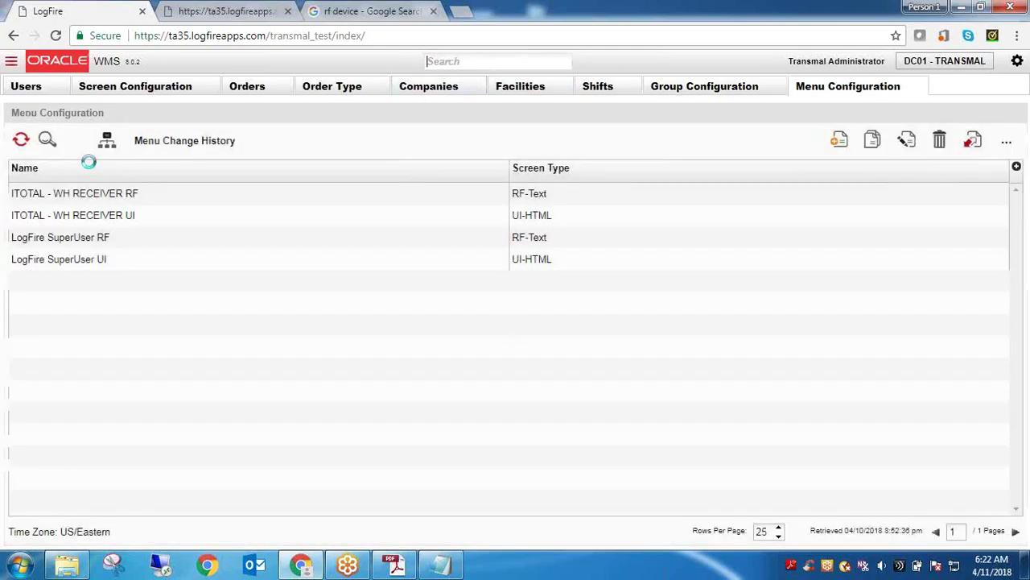
{"action": "double_click", "coordinate": [113, 195]}
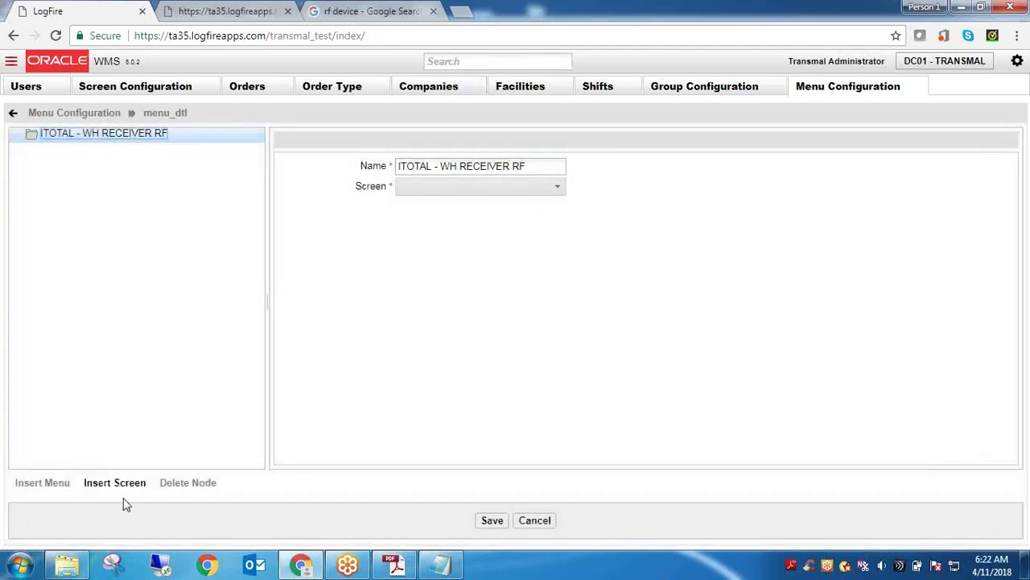
{"action": "left_click", "coordinate": [123, 485]}
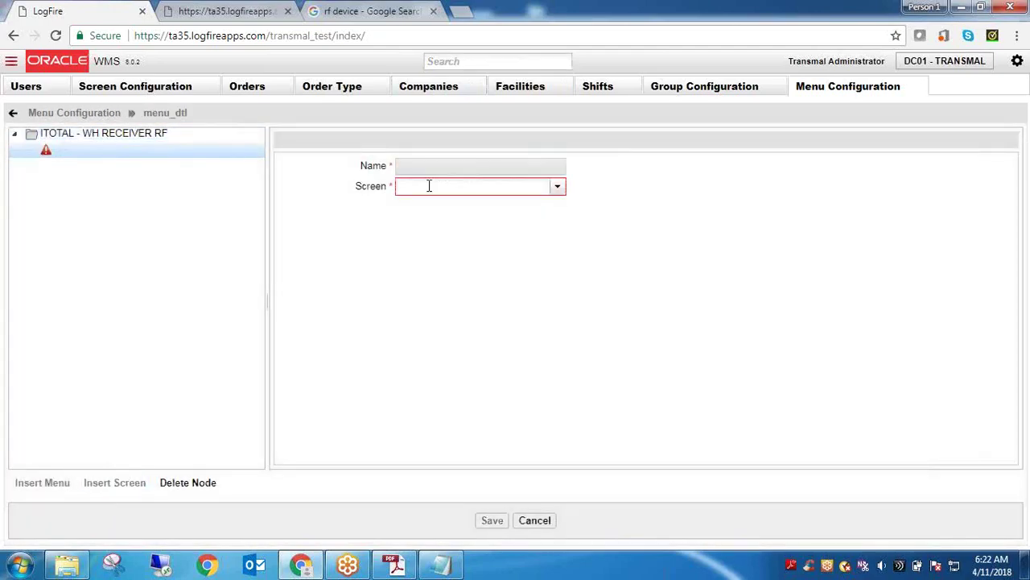
{"action": "left_click", "coordinate": [557, 187]}
{"action": "mouse_move", "coordinate": [561, 253]}
{"action": "left_mouse_down"}
{"action": "mouse_move", "coordinate": [563, 309]}
{"action": "mouse_move", "coordinate": [564, 235]}
{"action": "left_mouse_up"}
{"action": "scroll", "coordinate": [562, 311], "scroll_direction": "down", "scroll_amount": 5}
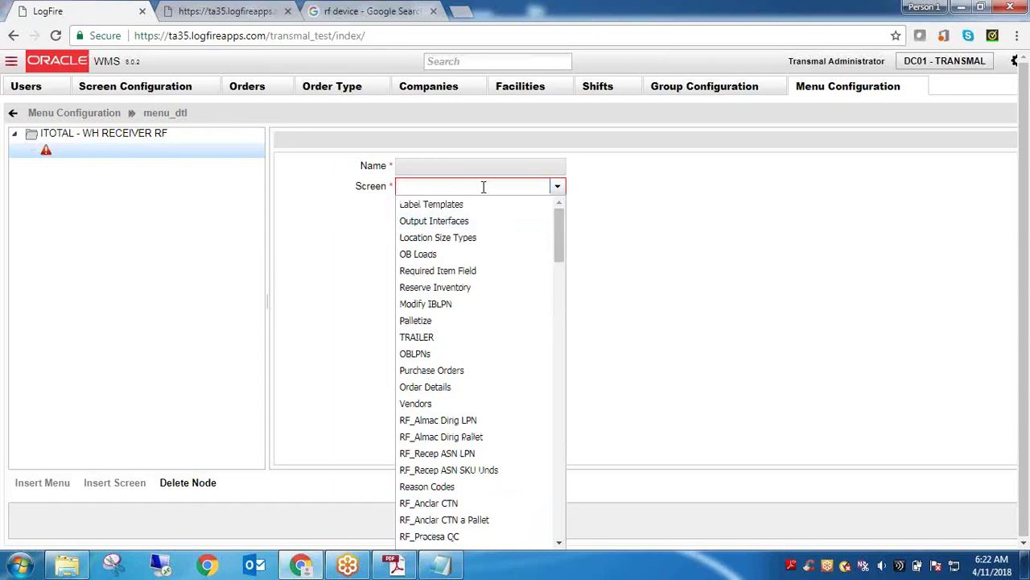
{"action": "type", "text": "R"}
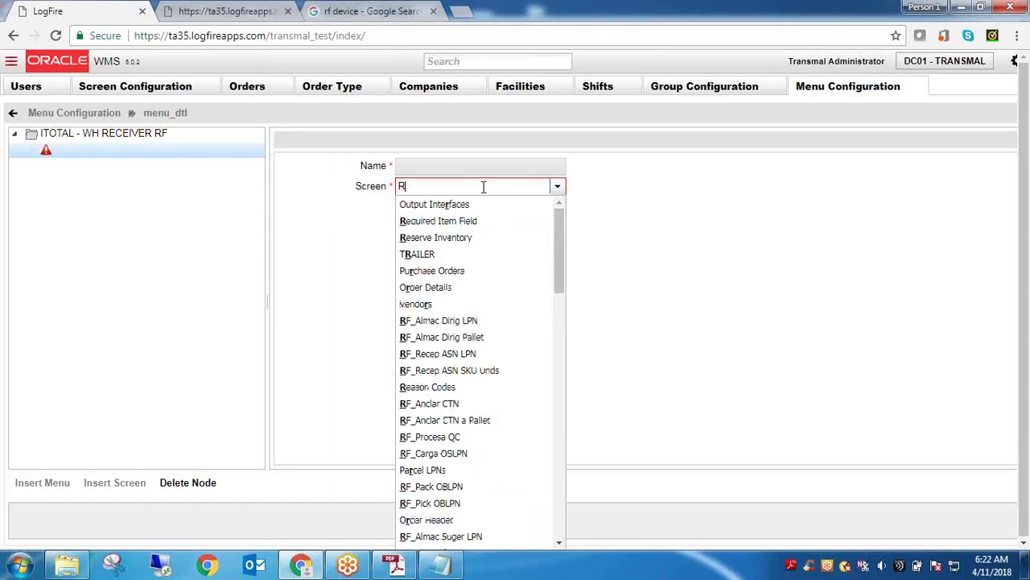
{"action": "type", "text": "ec"}
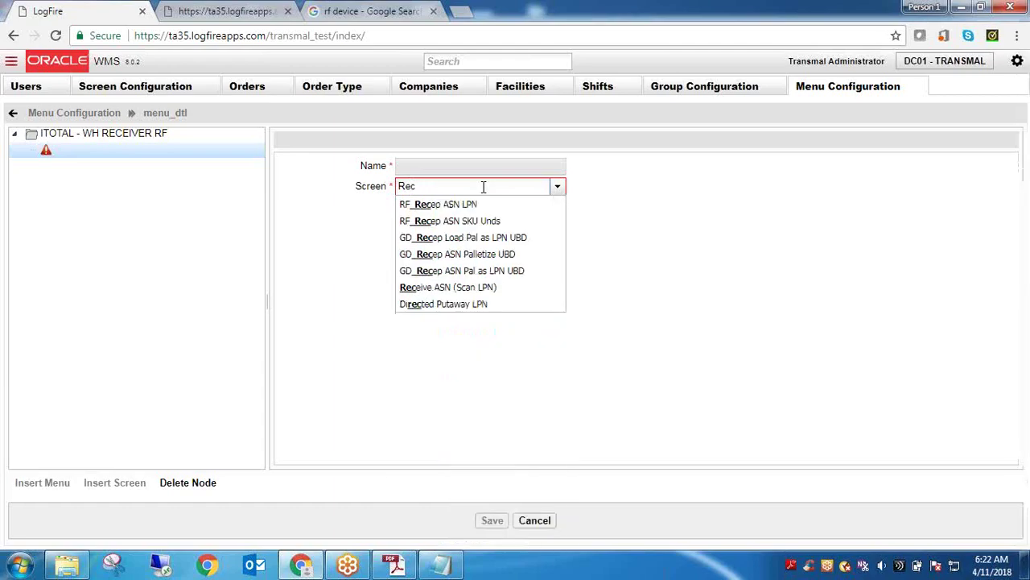
{"action": "type", "text": "i"}
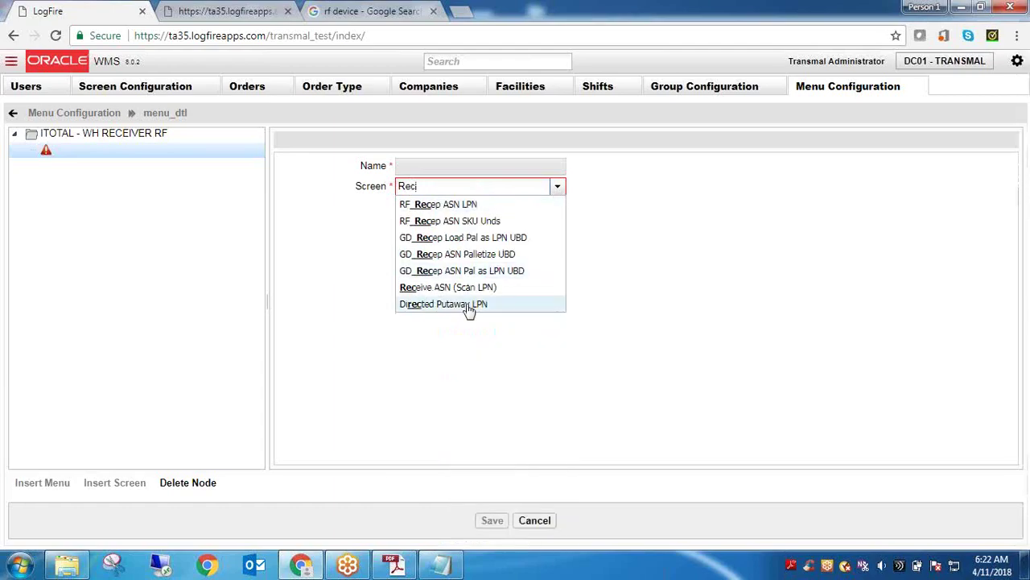
{"action": "key", "text": "BackSpace"}
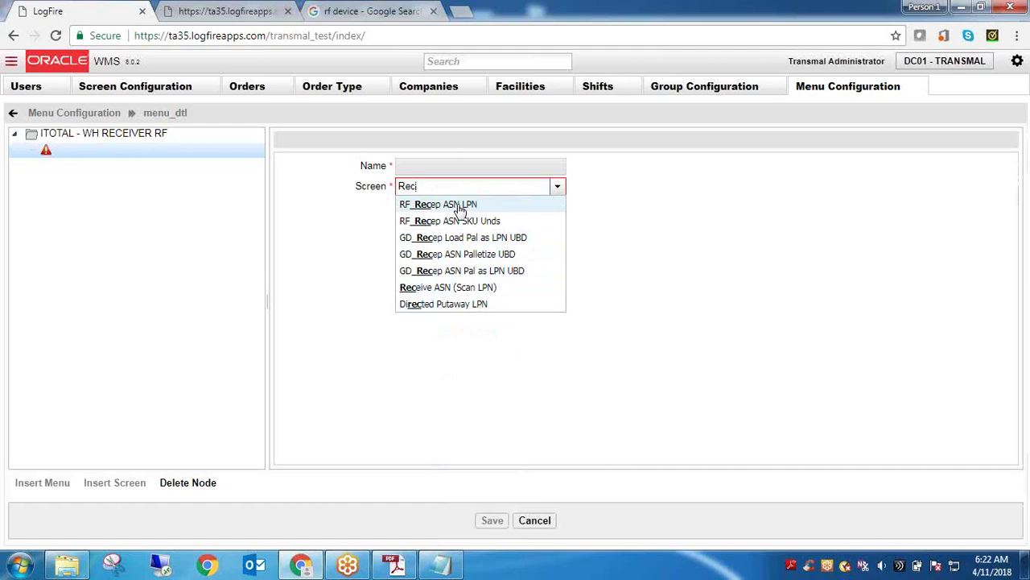
{"action": "left_click", "coordinate": [483, 294]}
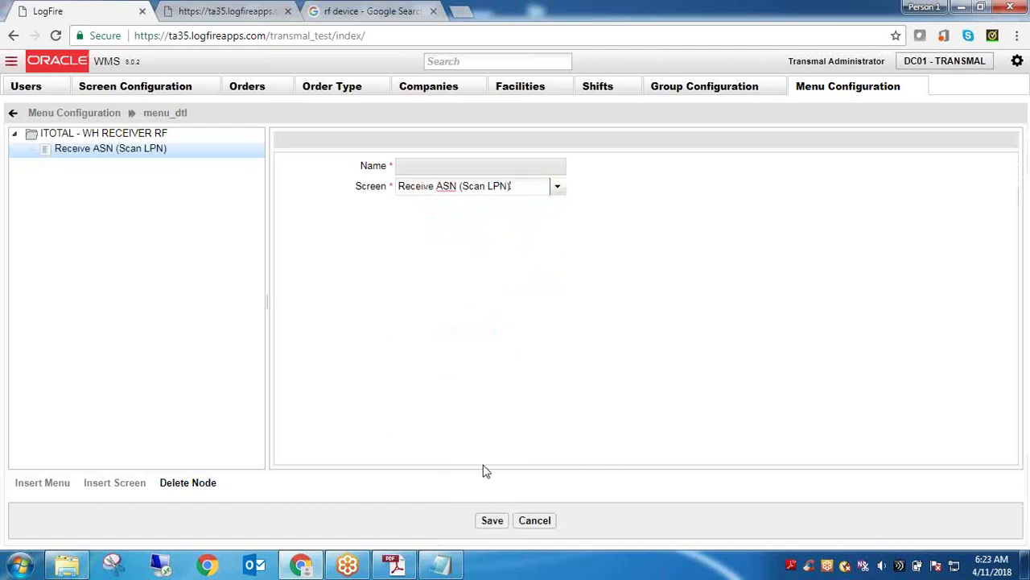
{"action": "left_click", "coordinate": [493, 521]}
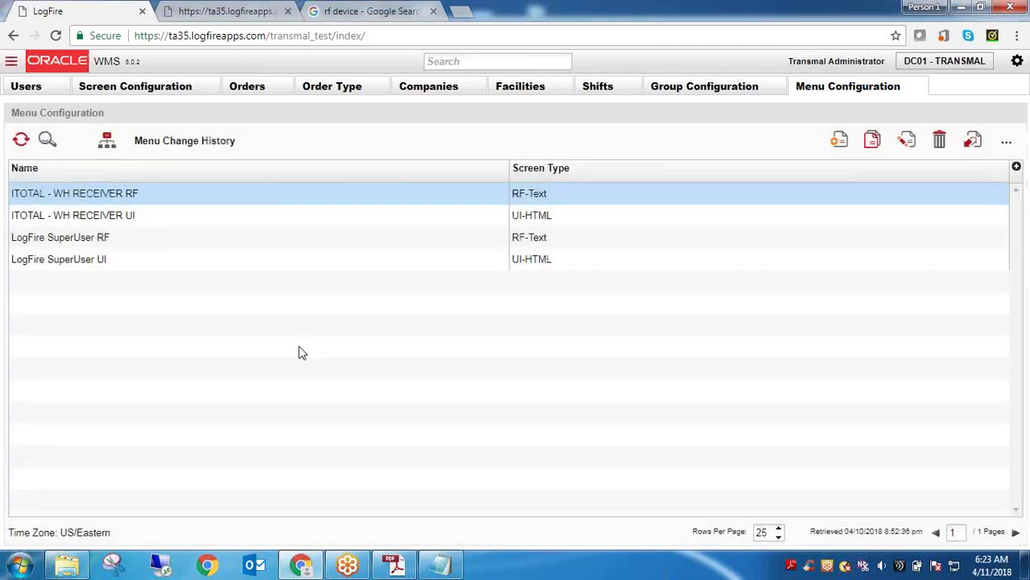
Insert Directed Putaway LPN into ITOTAL - WH RECEIVER RF using a 'Put' filter, save, then switch to Notepad
{"action": "left_click", "coordinate": [122, 194]}
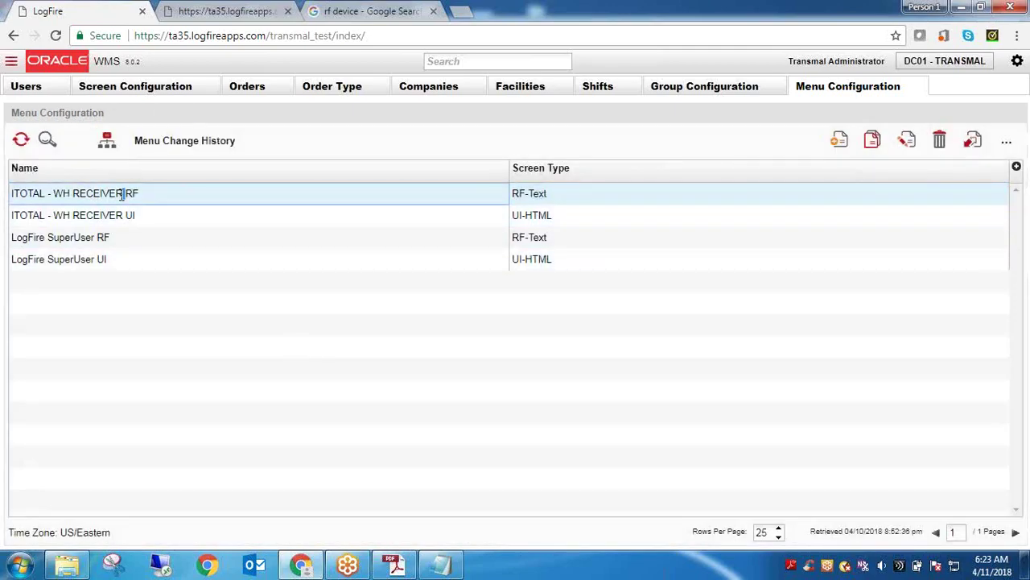
{"action": "triple_click", "coordinate": [121, 194]}
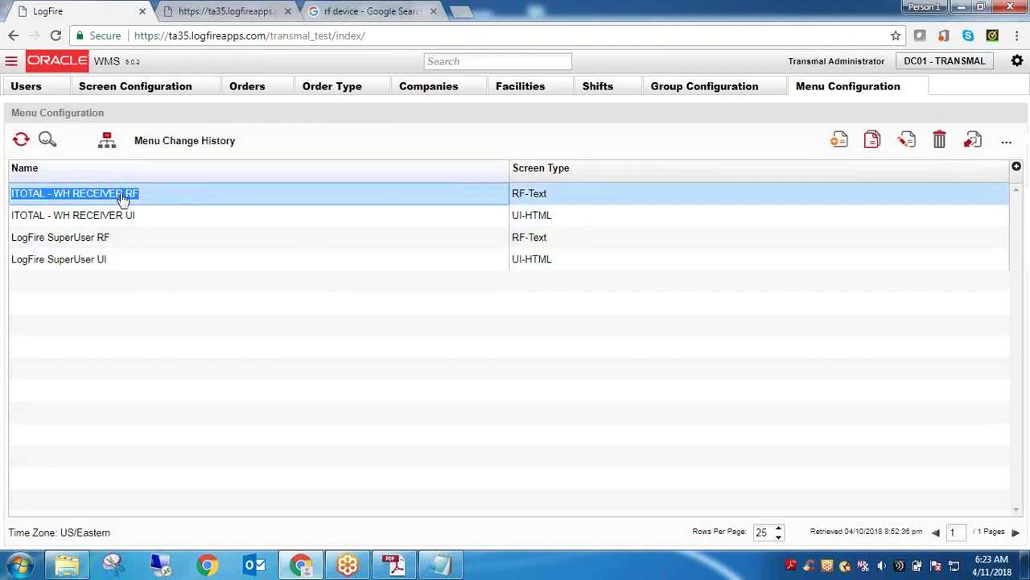
{"action": "left_click", "coordinate": [106, 142]}
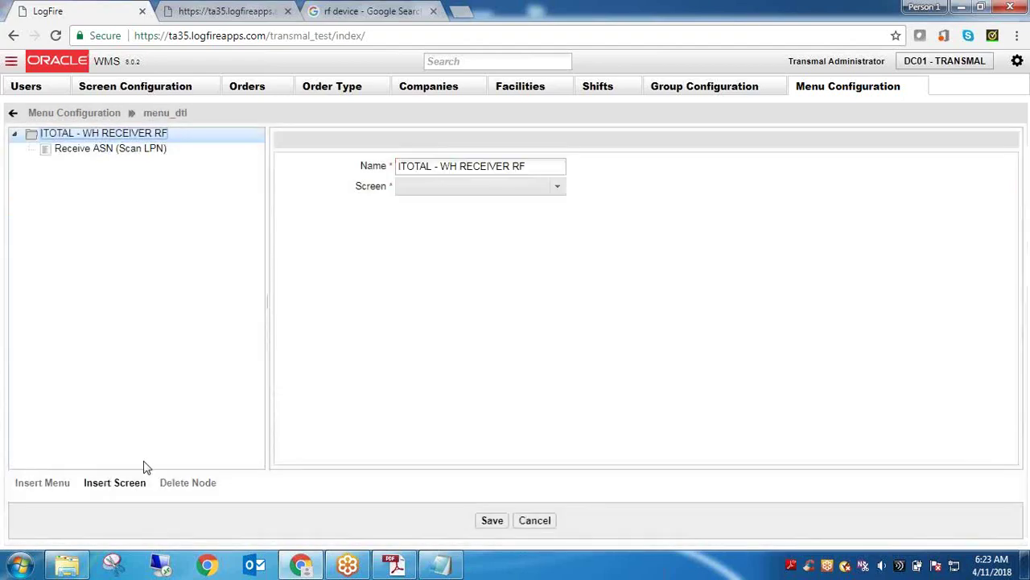
{"action": "left_click", "coordinate": [141, 479]}
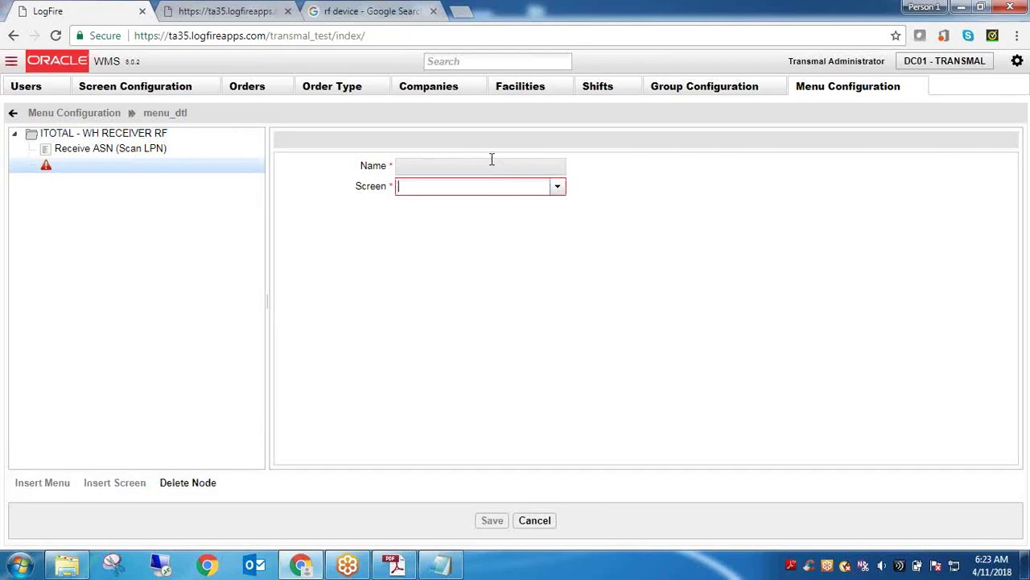
{"action": "type", "text": "Put"}
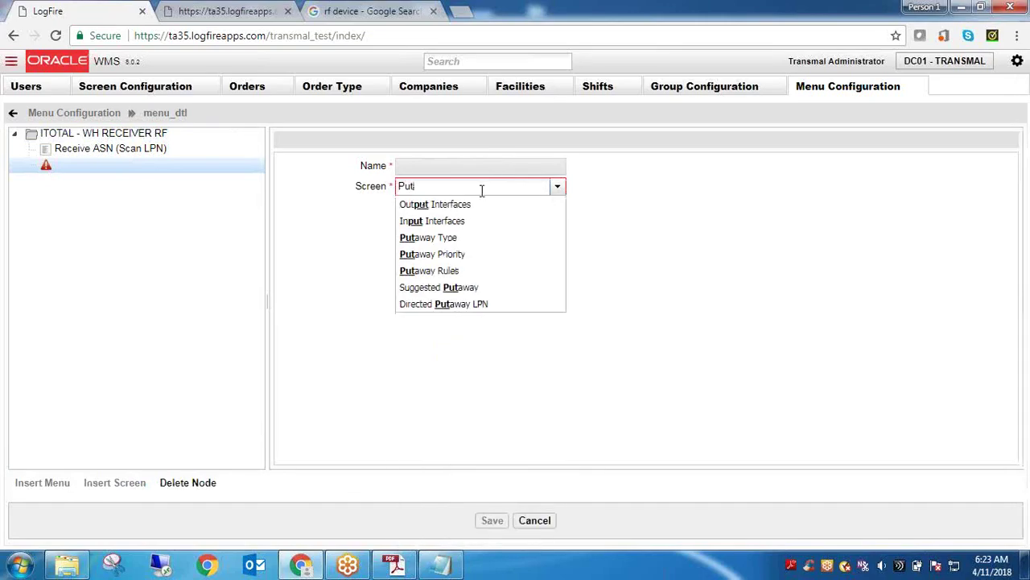
{"action": "left_click", "coordinate": [468, 310]}
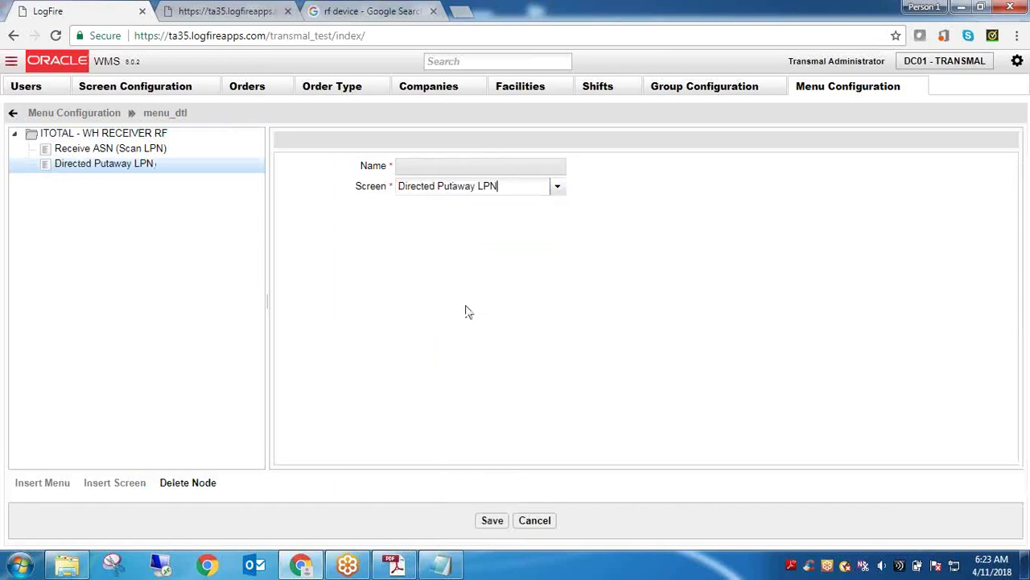
{"action": "left_click", "coordinate": [492, 520]}
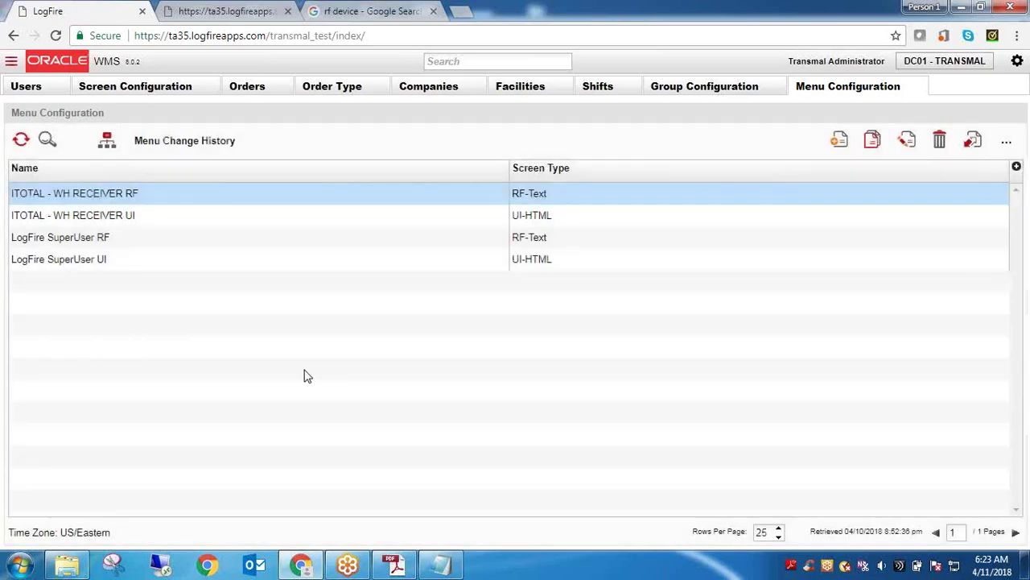
{"action": "left_click", "coordinate": [442, 565]}
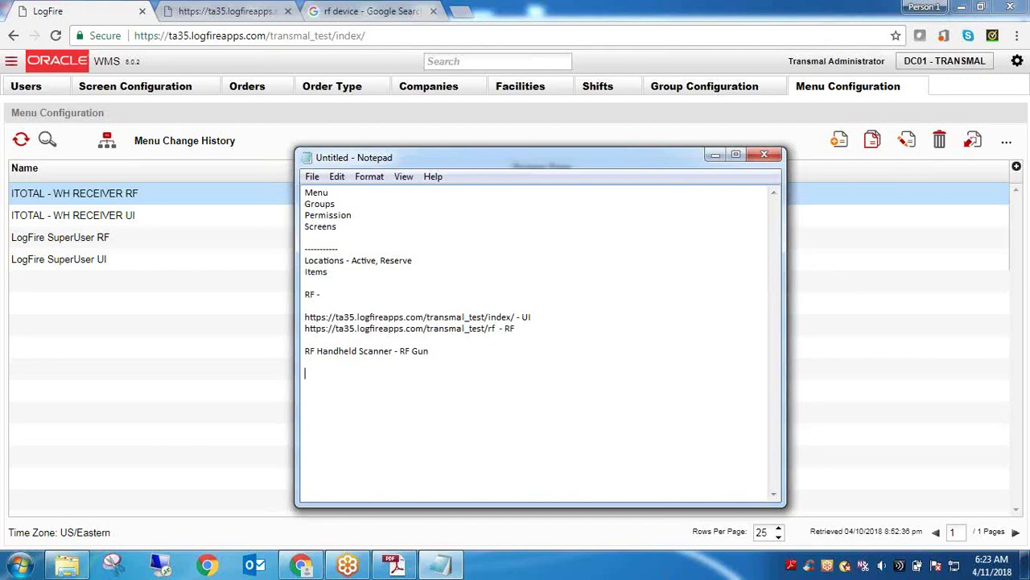
Add the lines 'Recieve' and 'Directed Put-away -' to the end of the Notepad notes
{"action": "type", "text": "Re"}
{"action": "type", "text": "ci"}
{"action": "type", "text": "eve "}
{"action": "type", "text": "Put-away"}
{"action": "type", "text": " -"}
{"action": "left_click", "coordinate": [305, 387]}
{"action": "type", "text": "Directed"}
{"action": "left_click", "coordinate": [407, 386]}
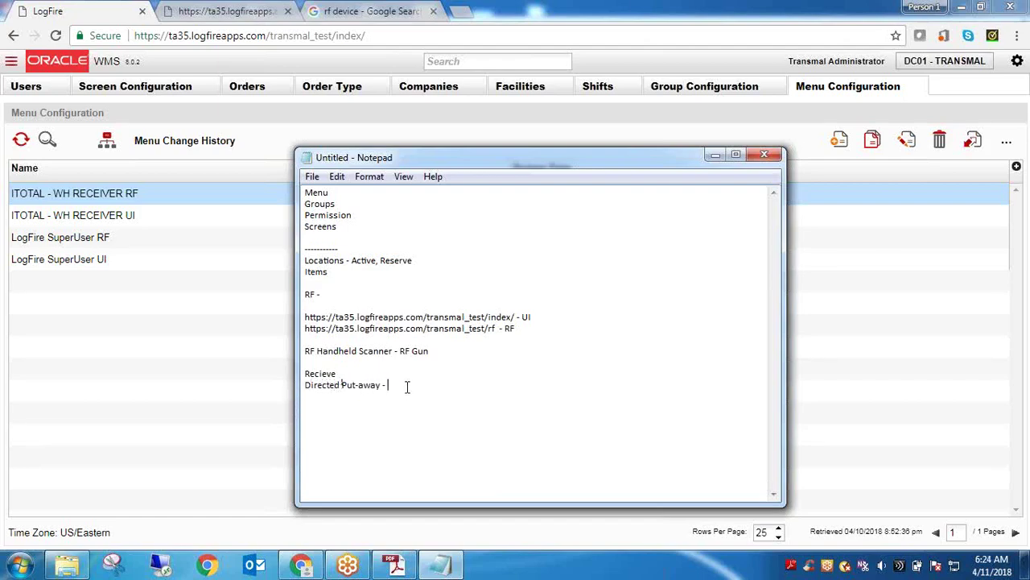
{"action": "left_click_drag", "start_coordinate": [390, 386], "coordinate": [306, 390]}
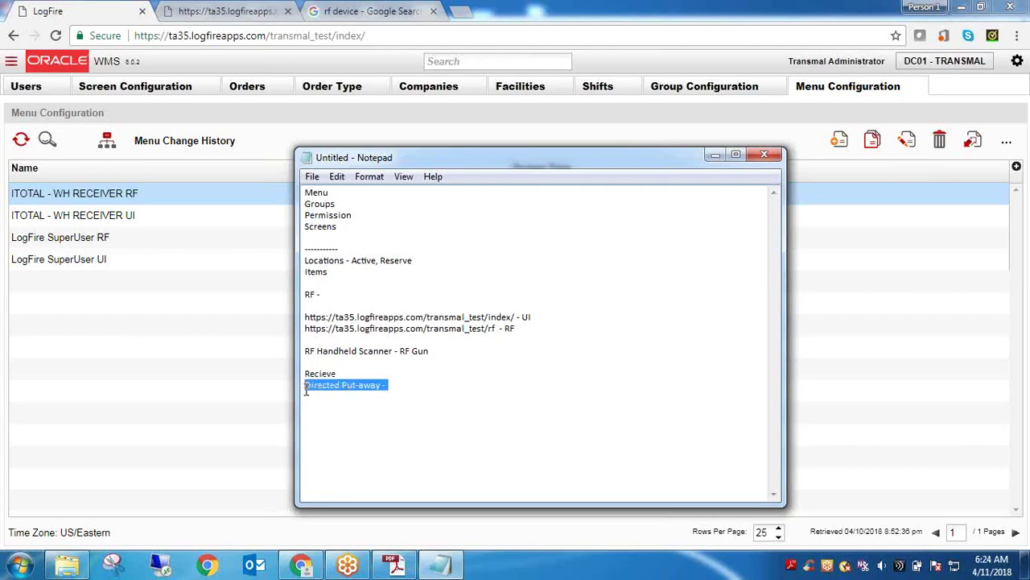
{"action": "left_click", "coordinate": [407, 388]}
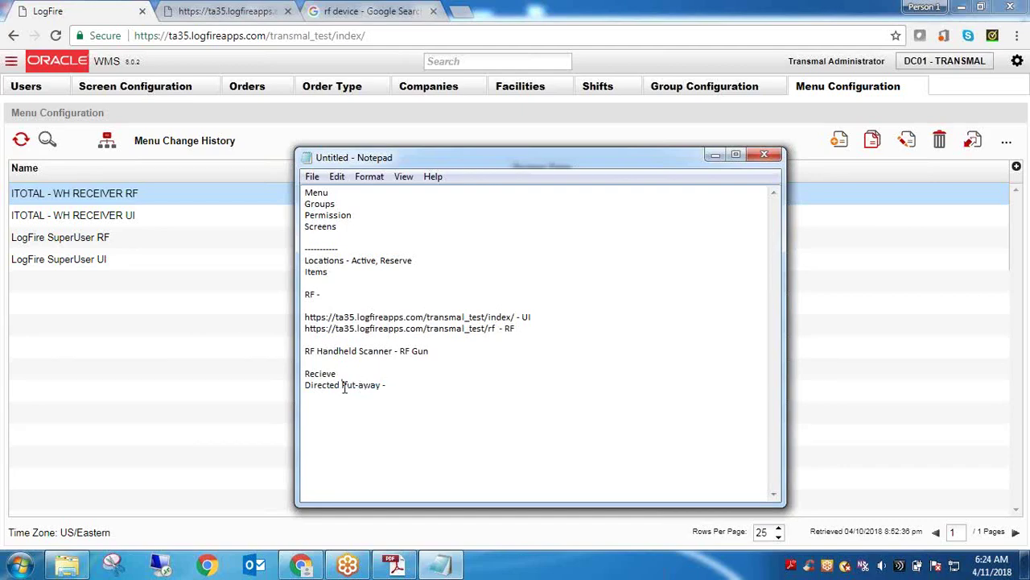
{"action": "left_click_drag", "start_coordinate": [344, 386], "coordinate": [305, 390]}
{"action": "left_click", "coordinate": [131, 211]}
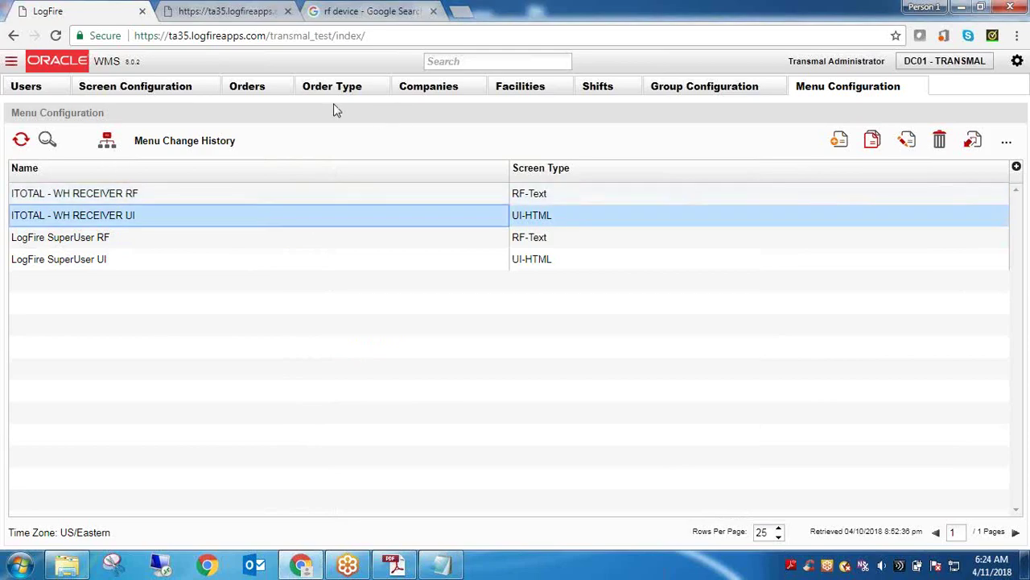
Open the Users list, select the user's row and refresh the list
{"action": "left_click", "coordinate": [29, 89]}
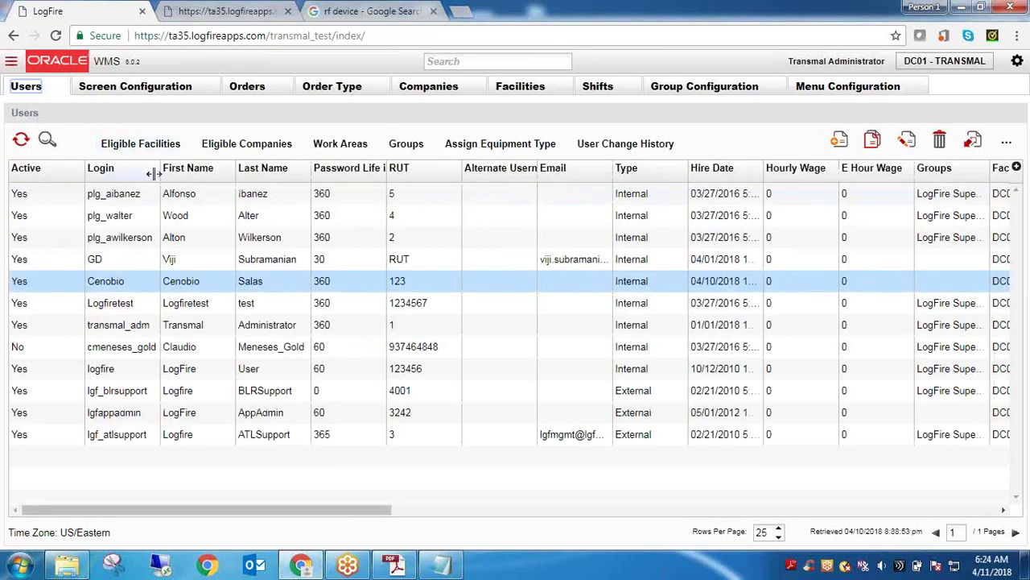
{"action": "left_click", "coordinate": [171, 286]}
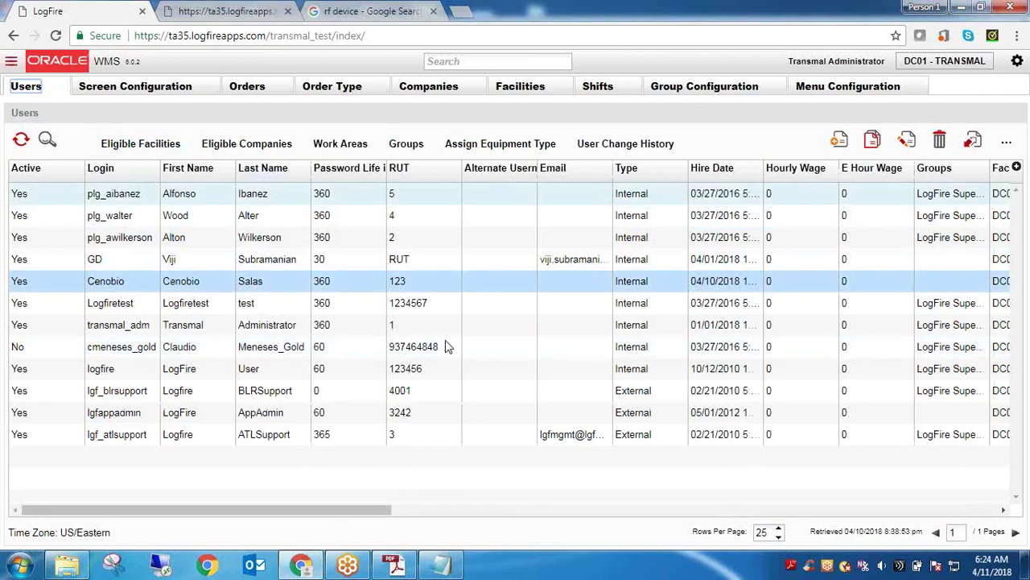
{"action": "left_click", "coordinate": [22, 138]}
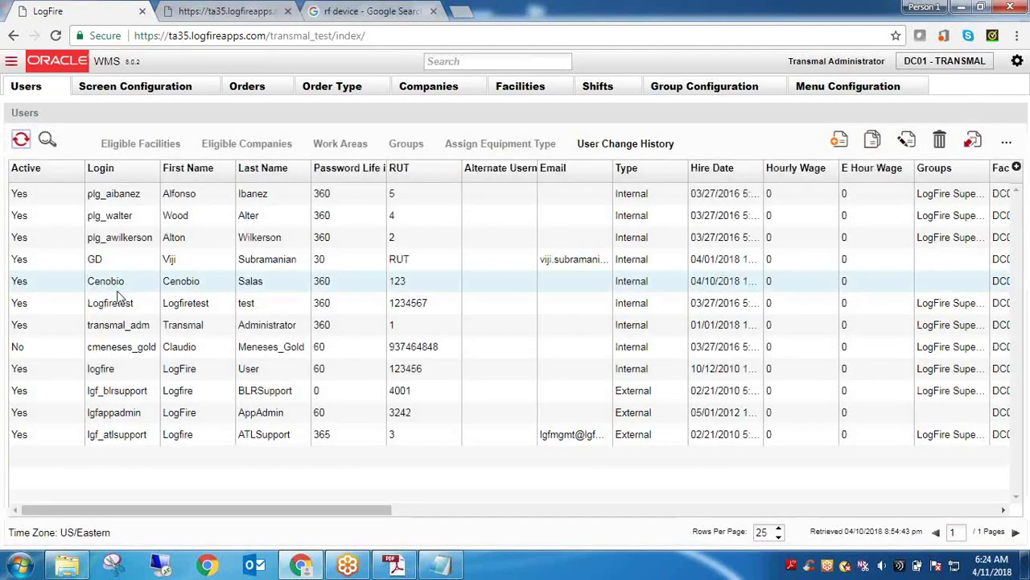
{"action": "double_click", "coordinate": [117, 288]}
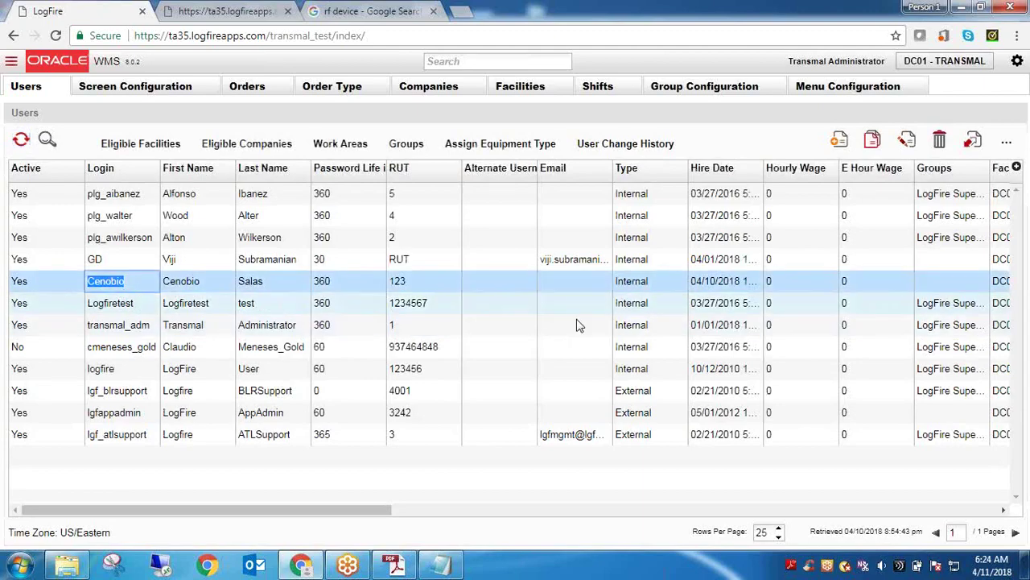
Review the user's edit form and Default group options, then close the Users page
{"action": "left_click", "coordinate": [906, 141]}
{"action": "left_click_drag", "start_coordinate": [1018, 258], "coordinate": [1017, 342]}
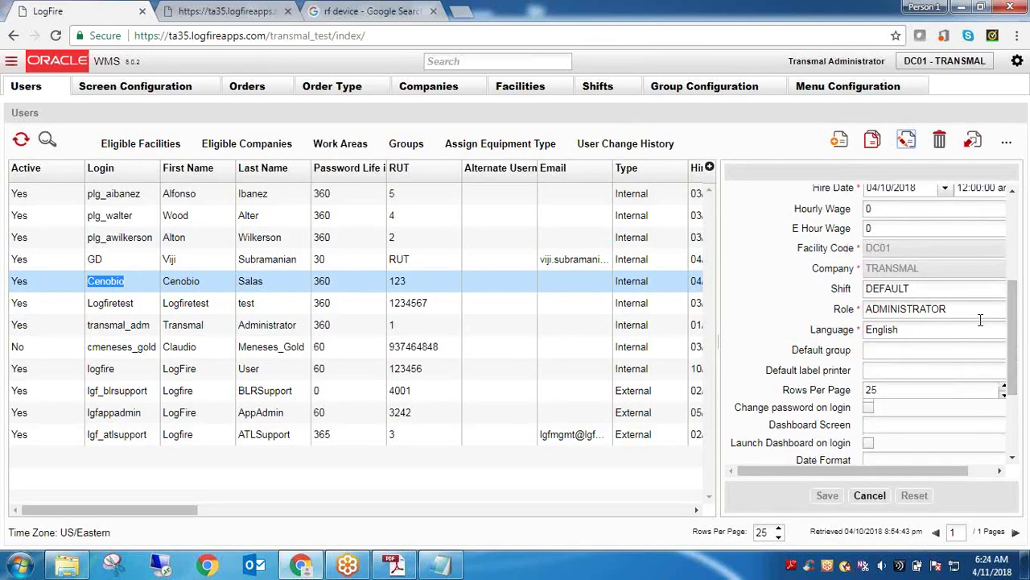
{"action": "left_click", "coordinate": [984, 378]}
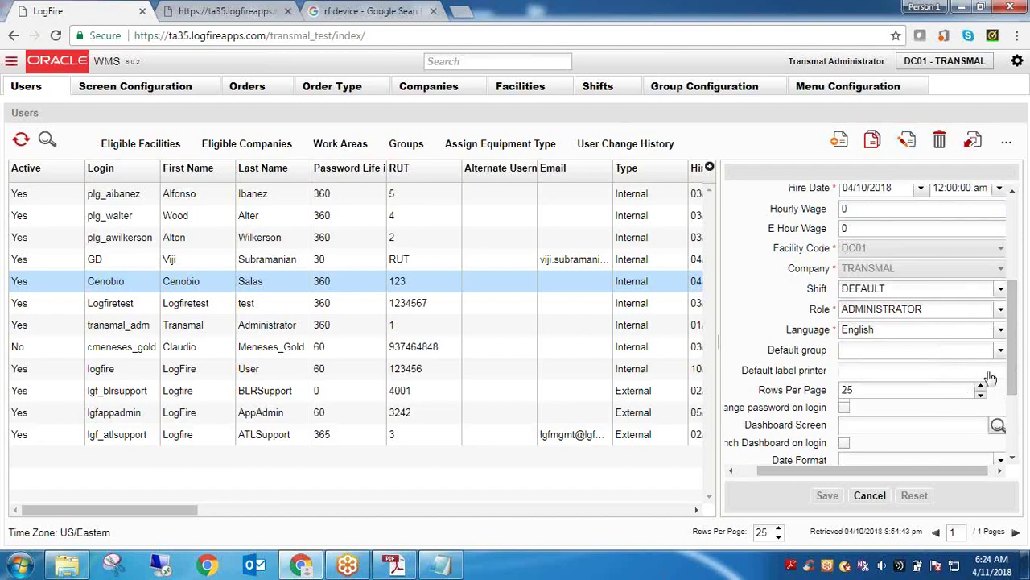
{"action": "left_click", "coordinate": [1000, 351]}
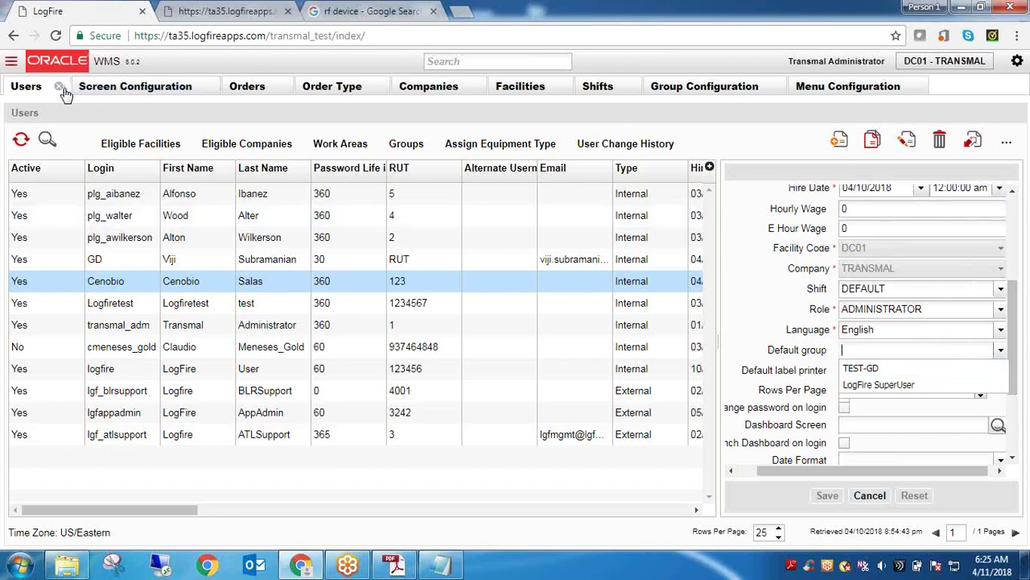
{"action": "left_click", "coordinate": [62, 90]}
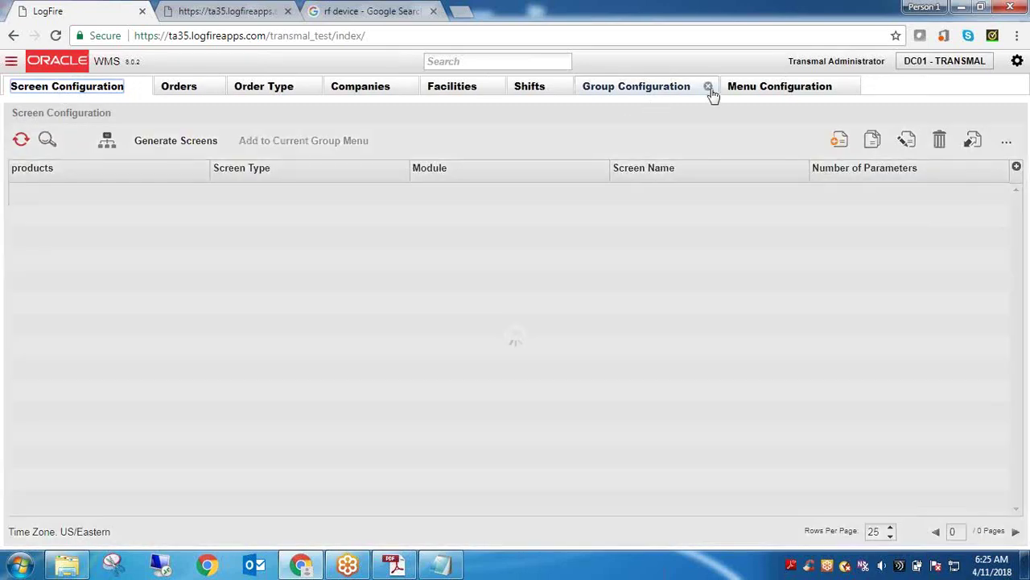
Close Group Configuration and Menu Configuration, then reopen Users by searching 'User'
{"action": "left_click", "coordinate": [711, 92]}
{"action": "left_click", "coordinate": [710, 90]}
{"action": "left_click", "coordinate": [532, 63]}
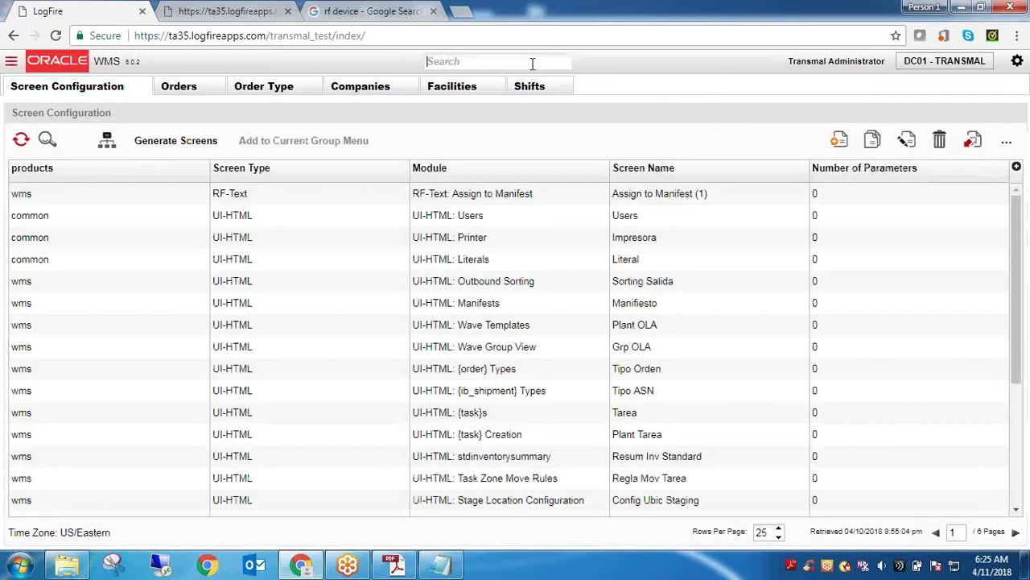
{"action": "type", "text": "User"}
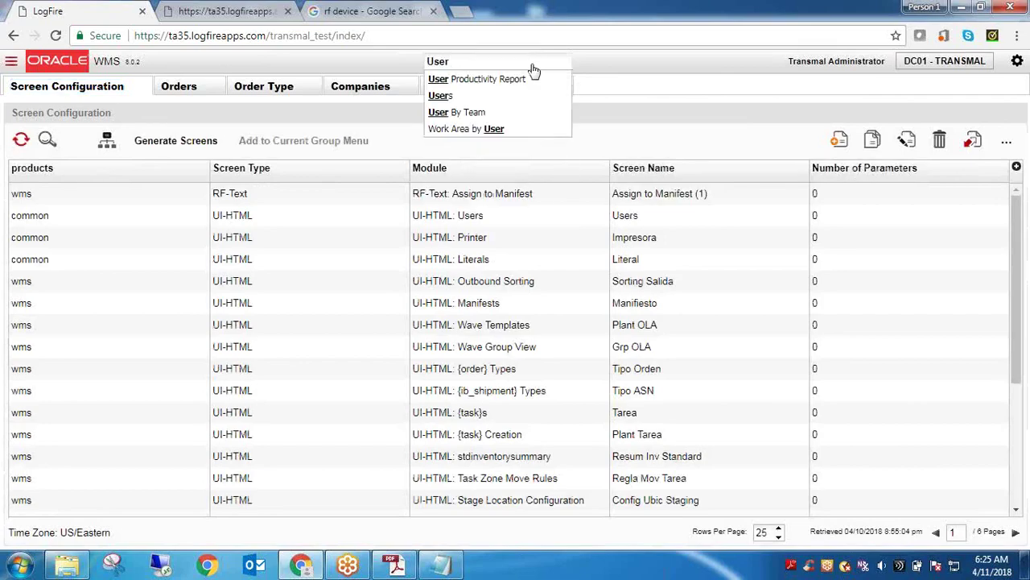
{"action": "left_click", "coordinate": [483, 98]}
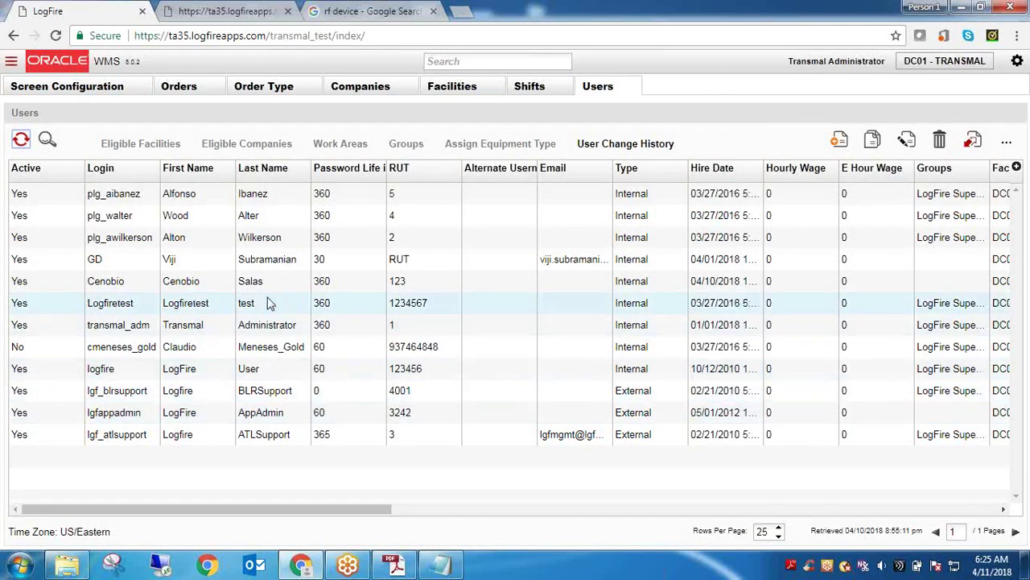
Open the user's edit form and bring the Notepad notes forward with the caret at the end
{"action": "left_click", "coordinate": [268, 285]}
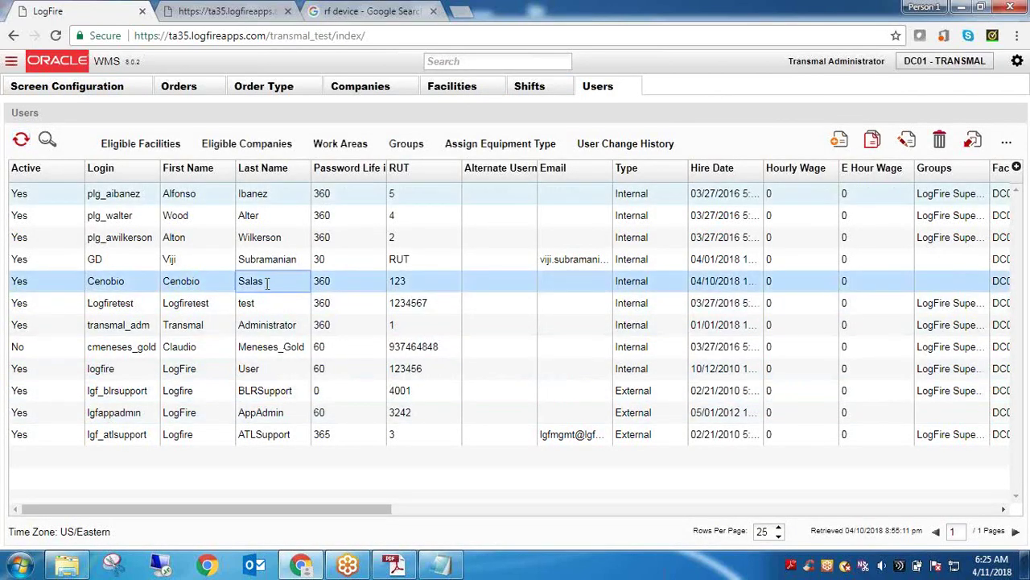
{"action": "left_click", "coordinate": [907, 142]}
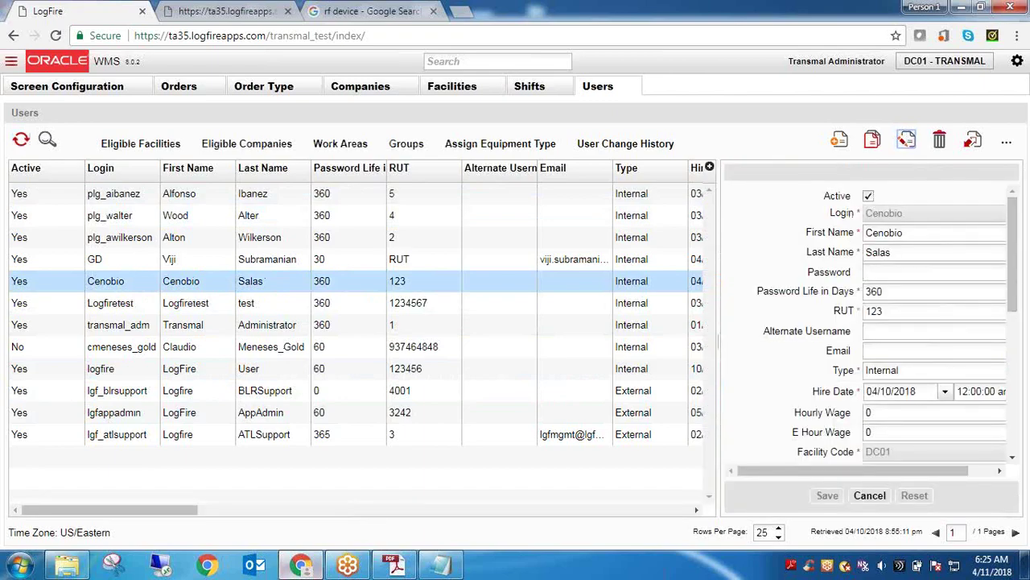
{"action": "left_click", "coordinate": [440, 565]}
{"action": "left_click", "coordinate": [532, 427]}
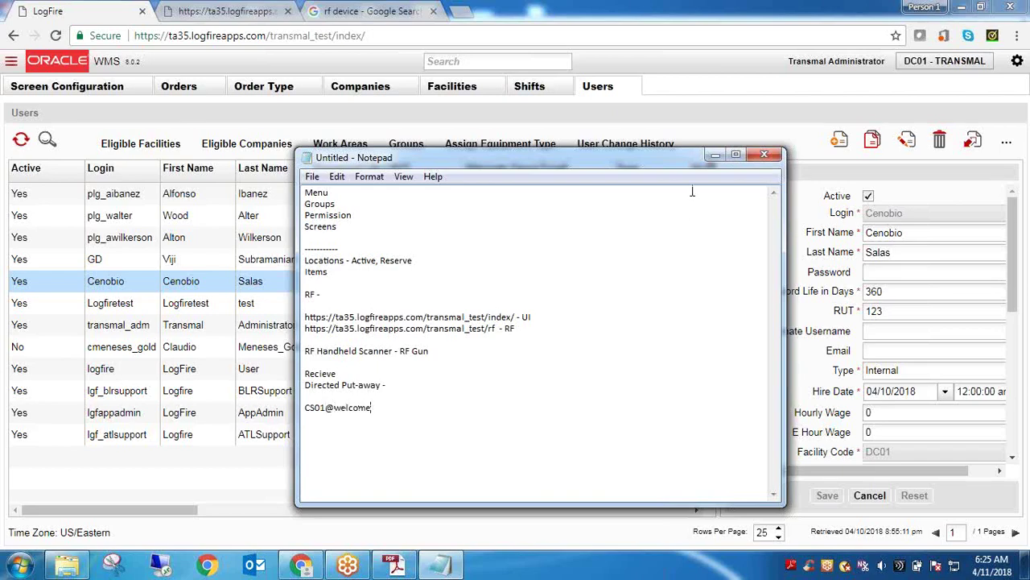
Set the user's Default group to ITOTAL- WH EMPLOYEE and save it
{"action": "left_click", "coordinate": [715, 155]}
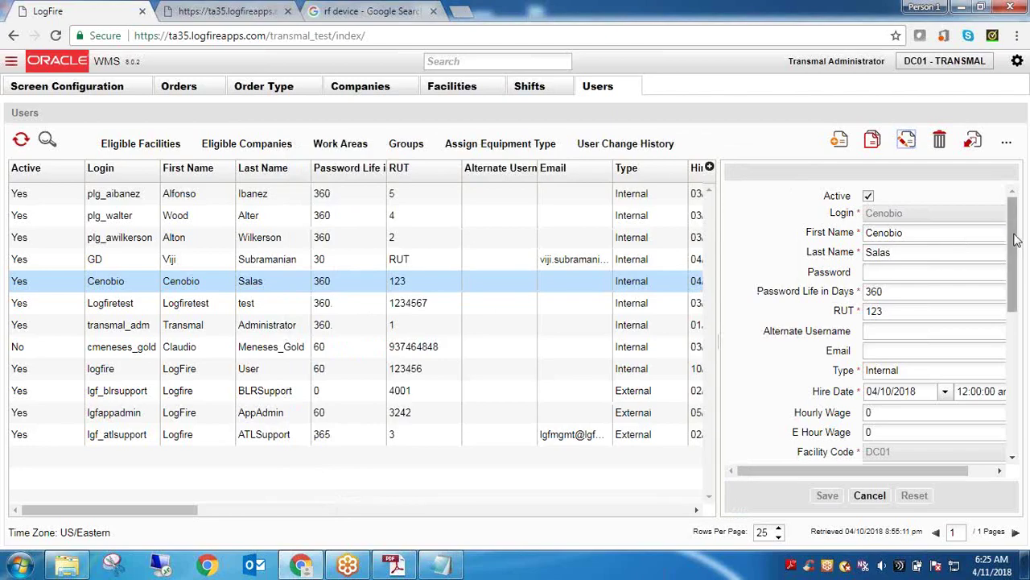
{"action": "left_click_drag", "start_coordinate": [1016, 240], "coordinate": [1006, 351]}
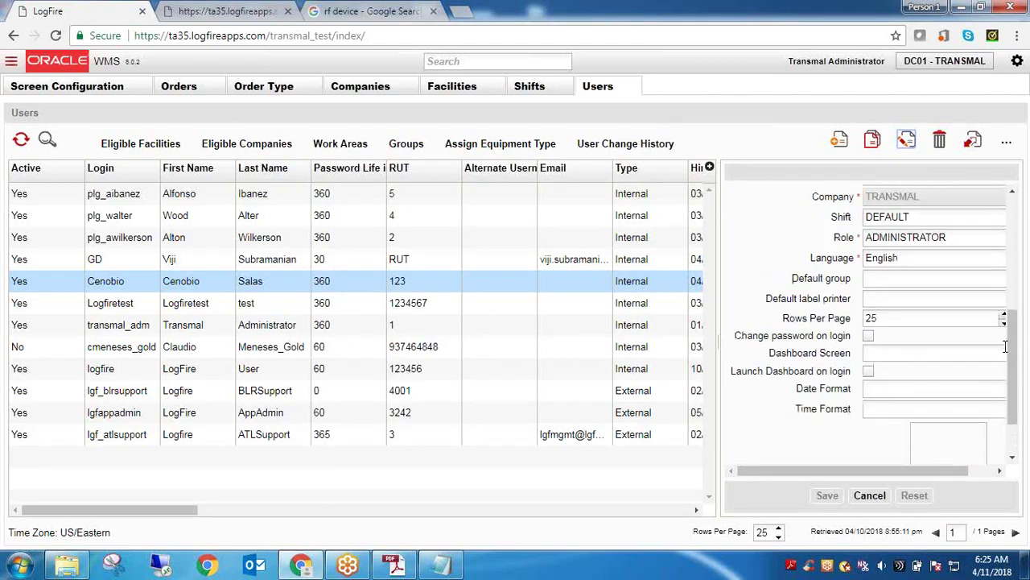
{"action": "left_click", "coordinate": [1002, 280]}
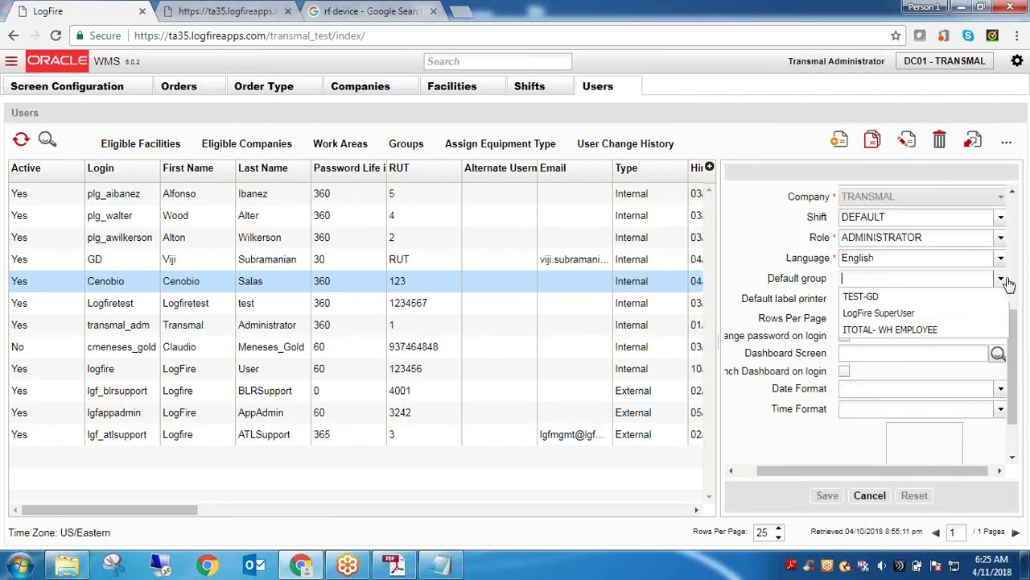
{"action": "left_click", "coordinate": [940, 329]}
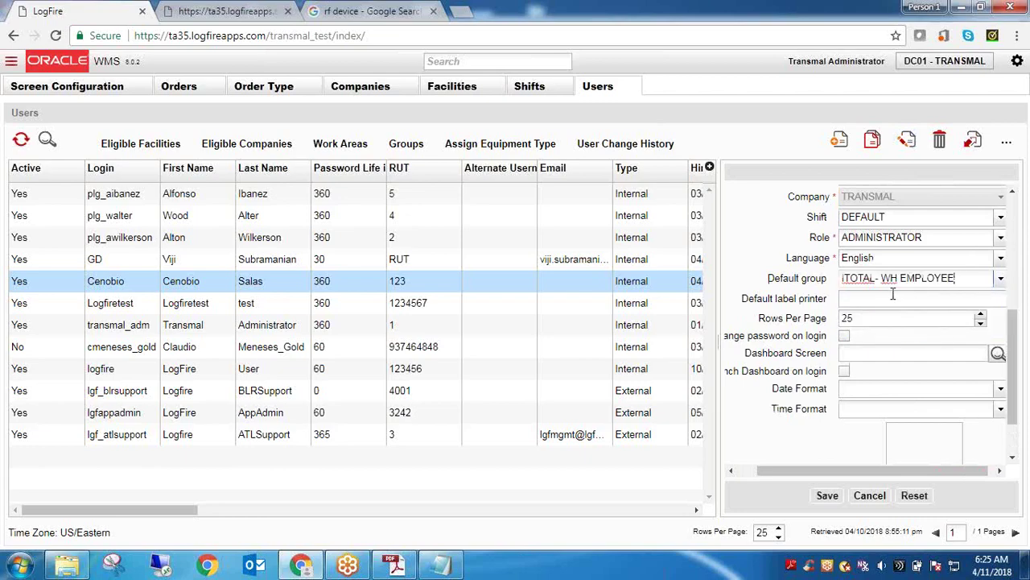
{"action": "left_click", "coordinate": [828, 495]}
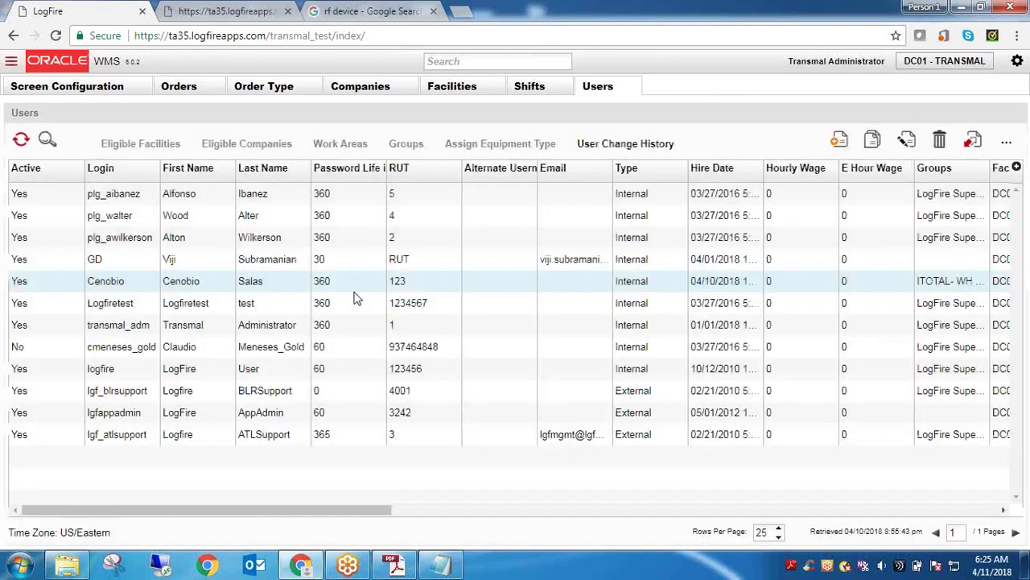
{"action": "left_click", "coordinate": [1018, 62]}
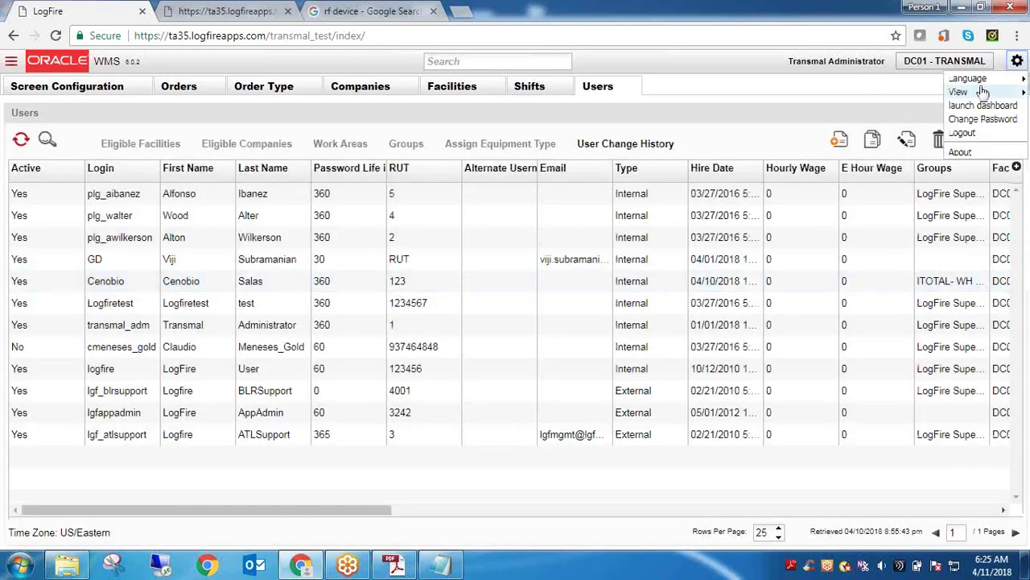
Log out and correct the misspelled username on the login page
{"action": "mouse_move", "coordinate": [982, 87]}
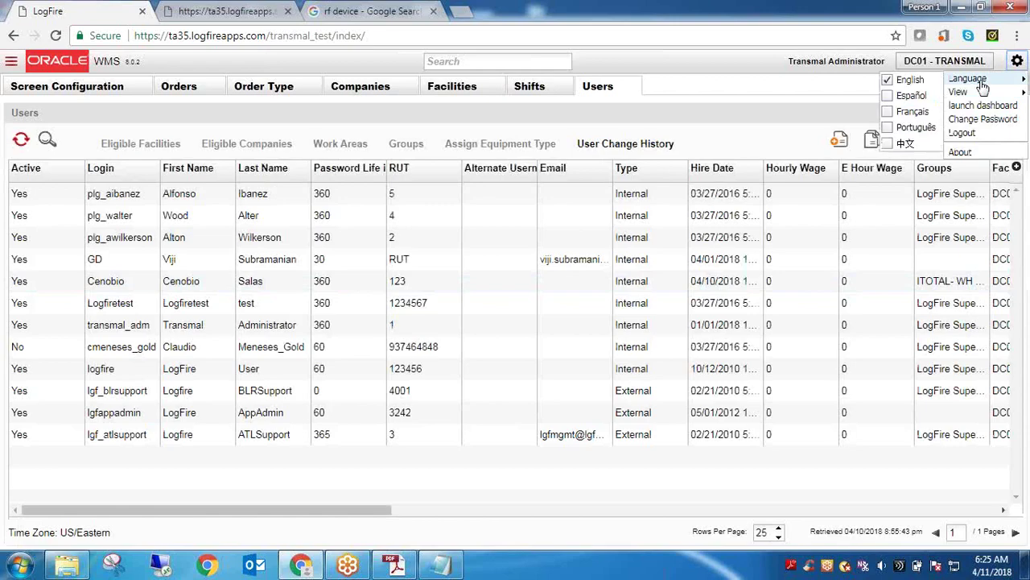
{"action": "left_click", "coordinate": [970, 135]}
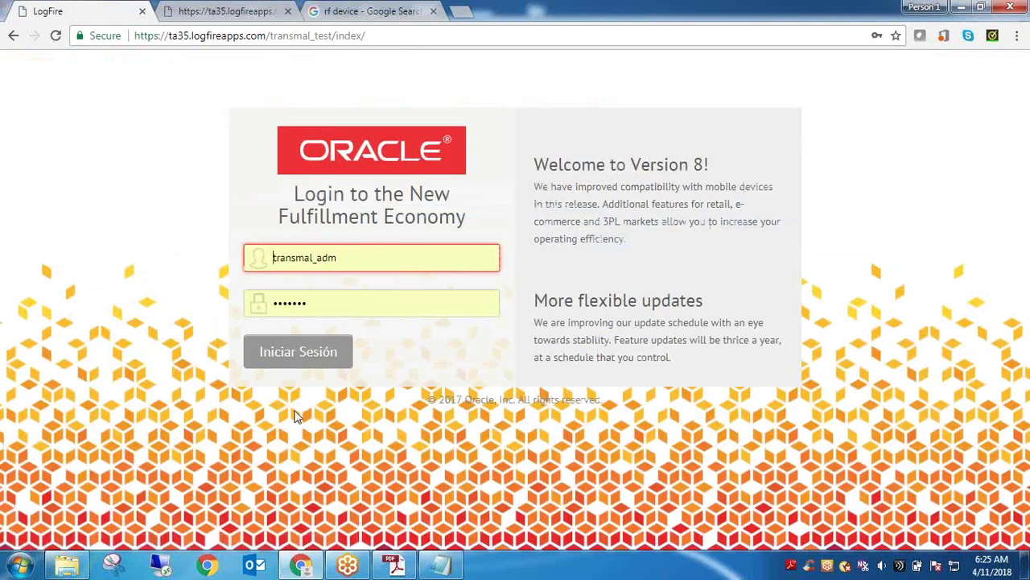
{"action": "double_click", "coordinate": [358, 260]}
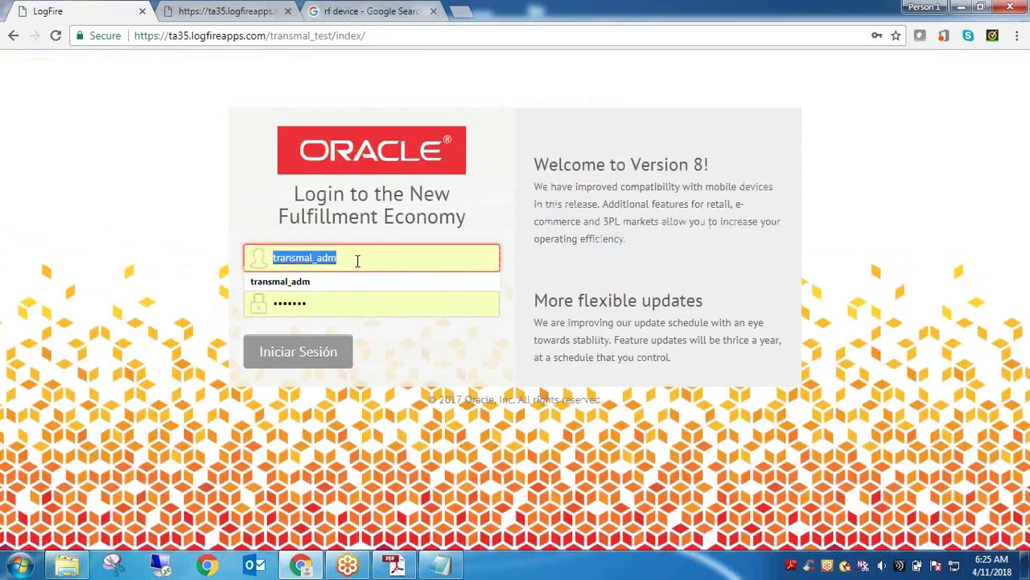
{"action": "type", "text": "Cenebio"}
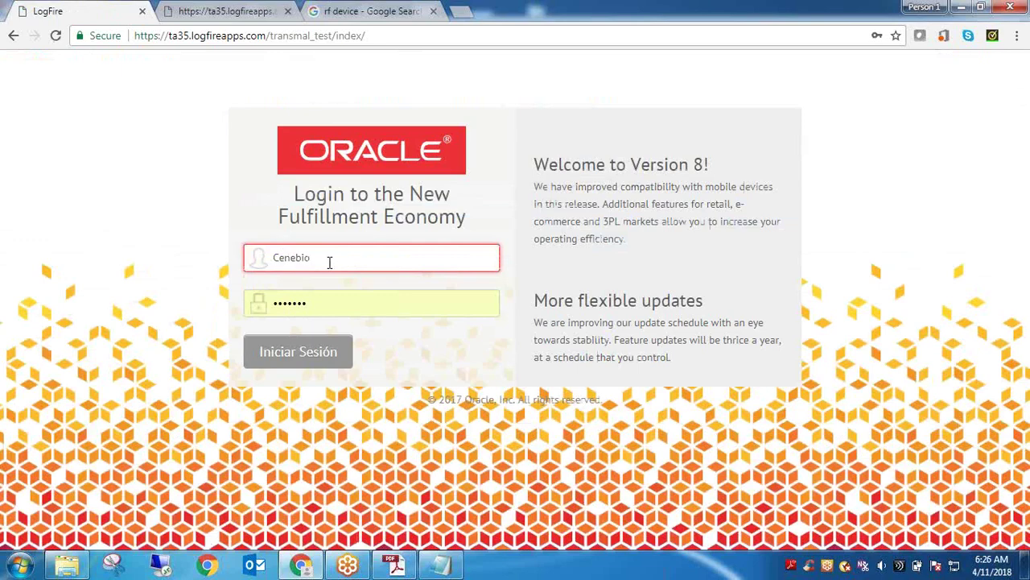
{"action": "left_click", "coordinate": [298, 258]}
{"action": "key", "text": "BackSpace"}
{"action": "type", "text": "o"}
Paste the password from the notes, sign in, and let Chrome save the password
{"action": "left_click", "coordinate": [329, 299]}
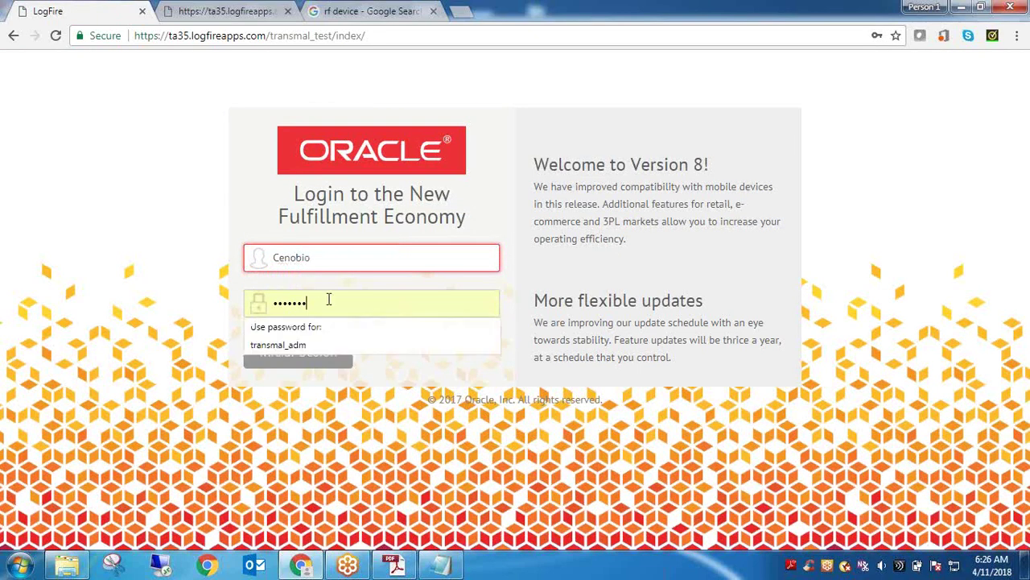
{"action": "key", "text": "ctrl+a"}
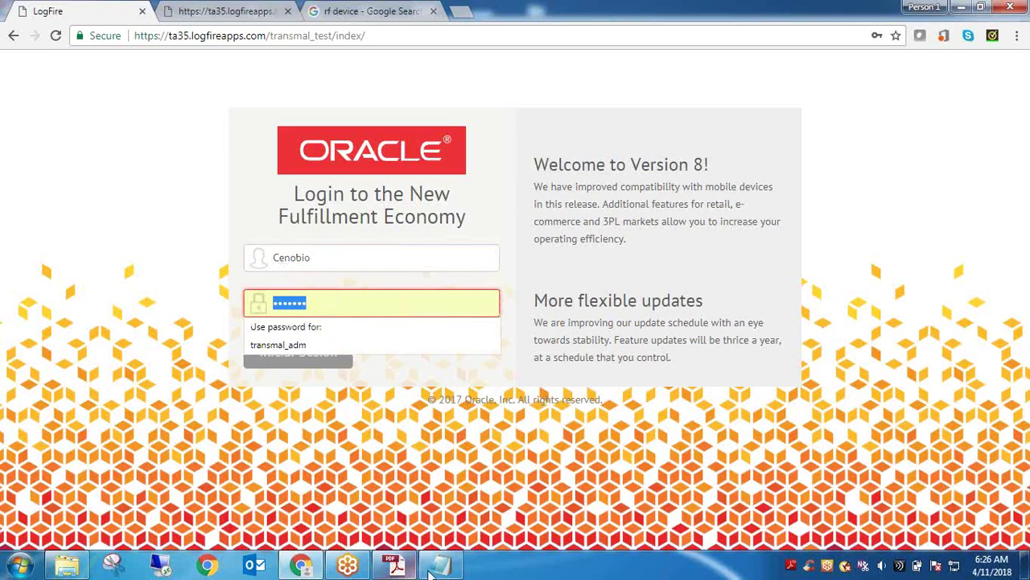
{"action": "key", "text": "alt+Tab"}
{"action": "left_click_drag", "start_coordinate": [371, 408], "coordinate": [294, 411]}
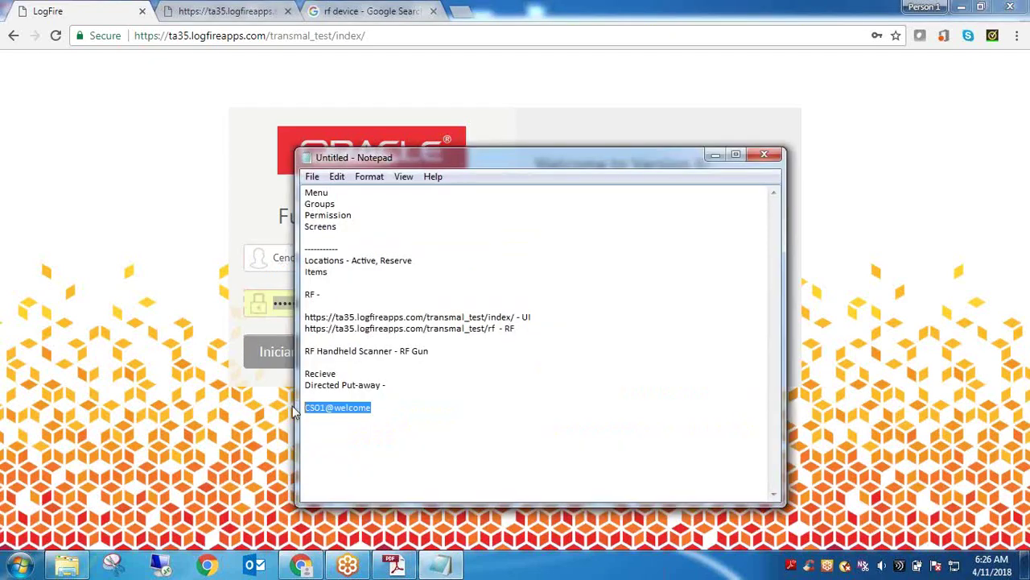
{"action": "key", "text": "alt+Tab"}
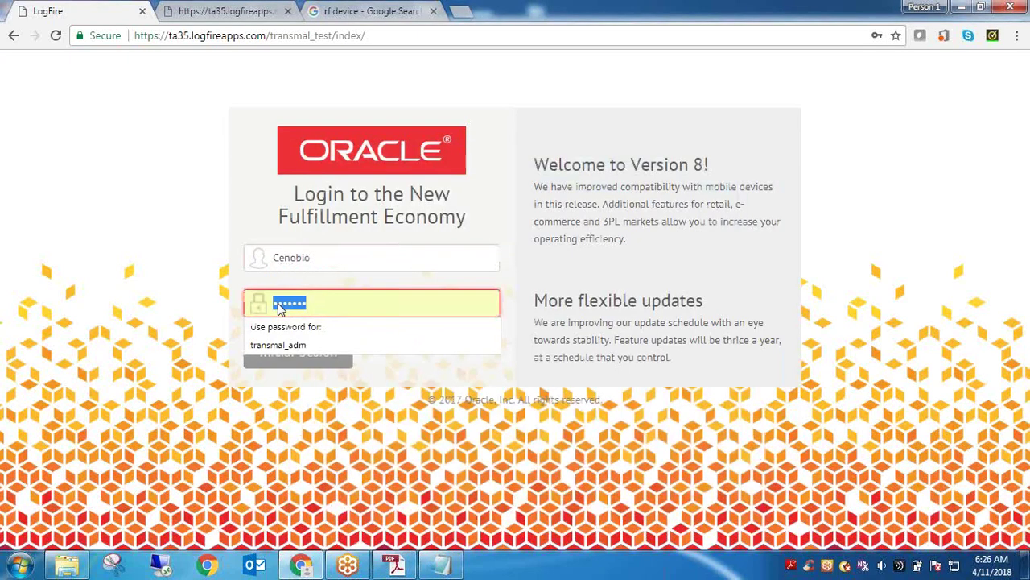
{"action": "key", "text": "ctrl+v"}
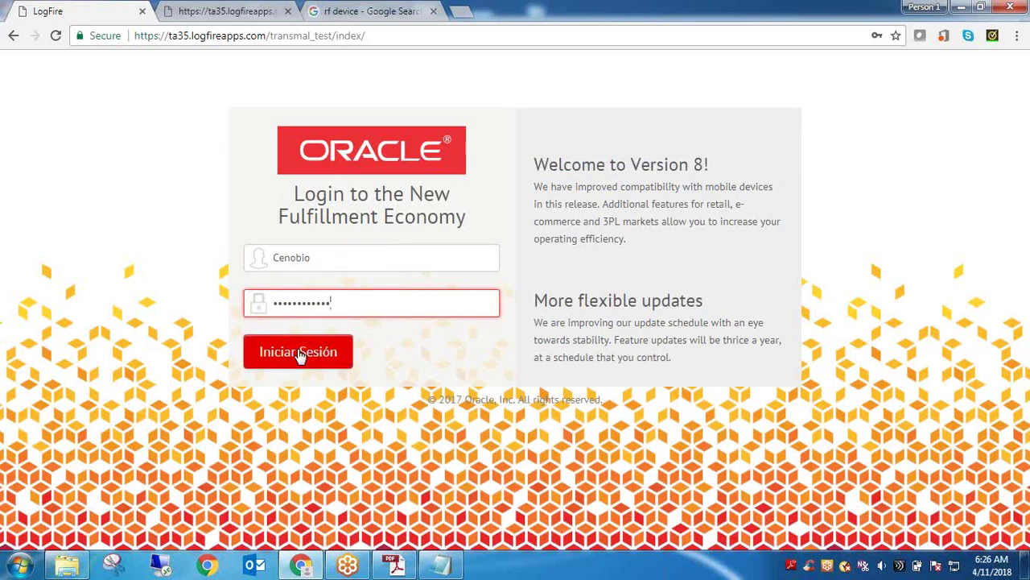
{"action": "left_click", "coordinate": [297, 351]}
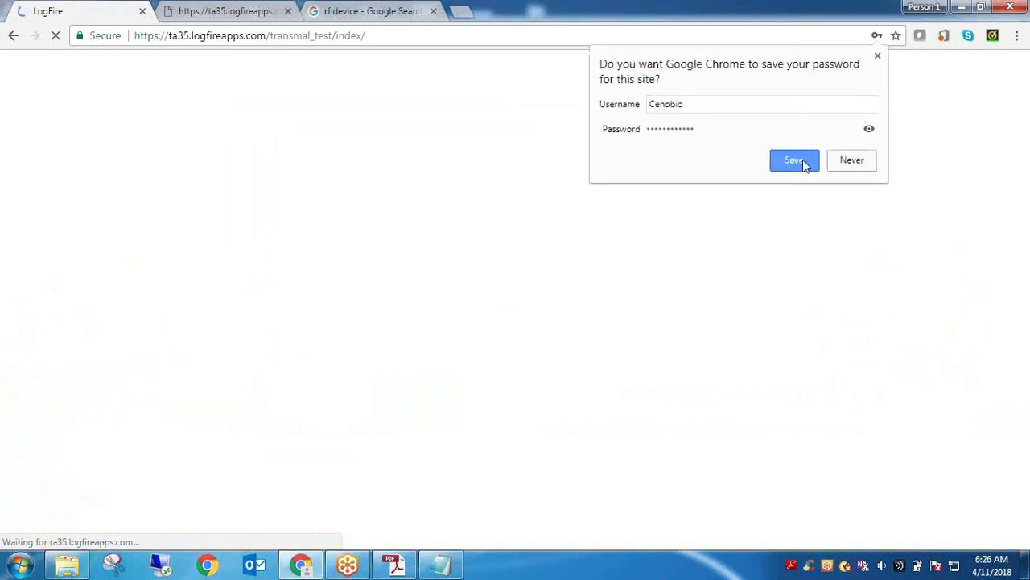
{"action": "left_click", "coordinate": [798, 161]}
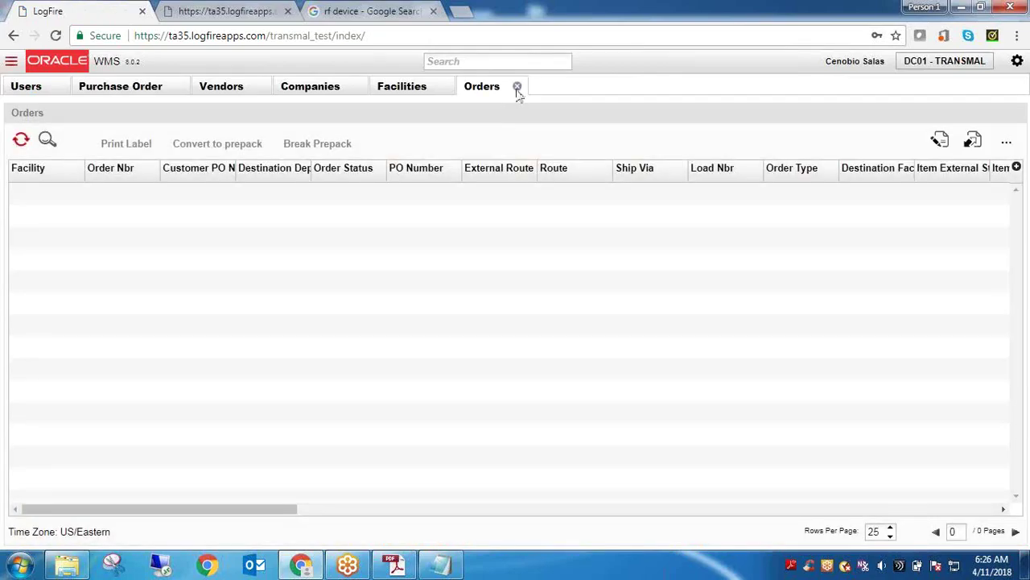
Close the Orders, Facilities, Companies, Vendors and Purchase Order screens and refresh Users
{"action": "left_click", "coordinate": [518, 86]}
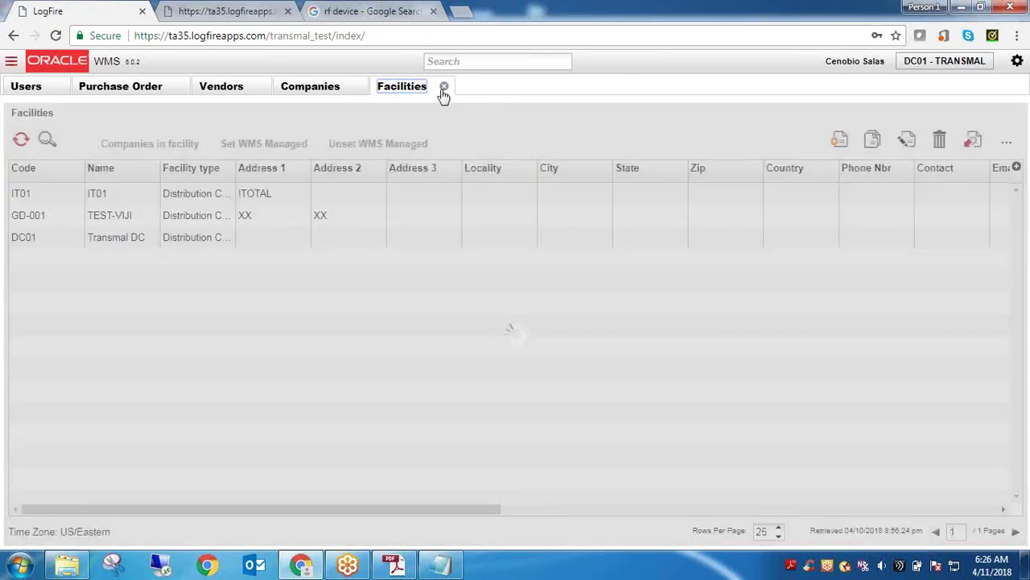
{"action": "left_click", "coordinate": [444, 87]}
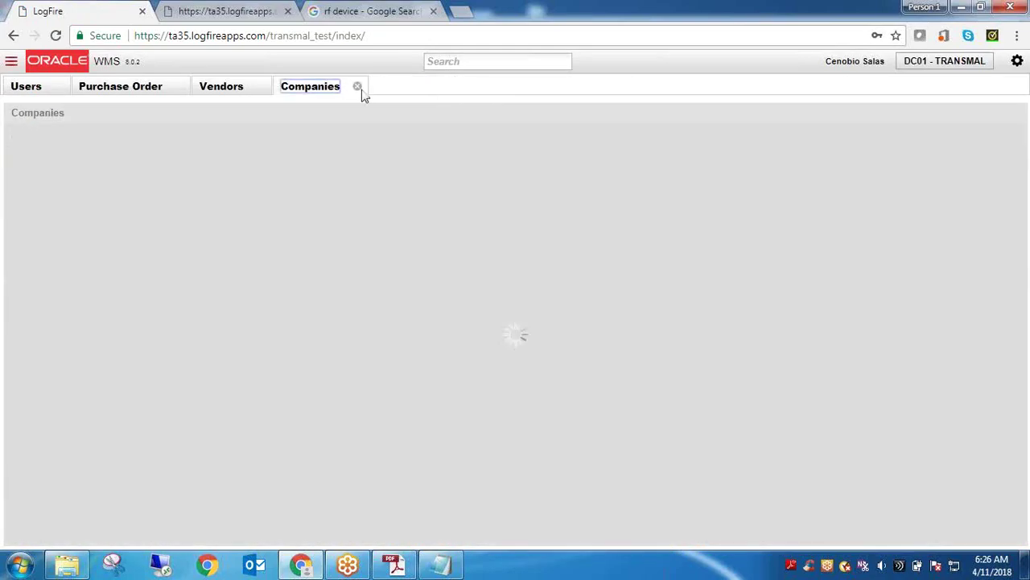
{"action": "left_click", "coordinate": [357, 86]}
{"action": "left_click", "coordinate": [260, 87]}
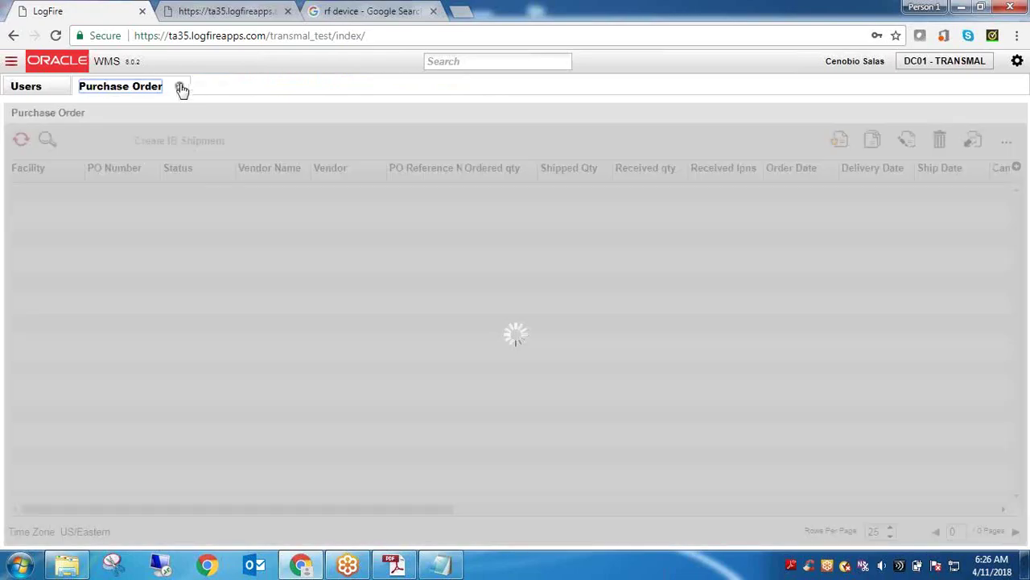
{"action": "left_click", "coordinate": [180, 87]}
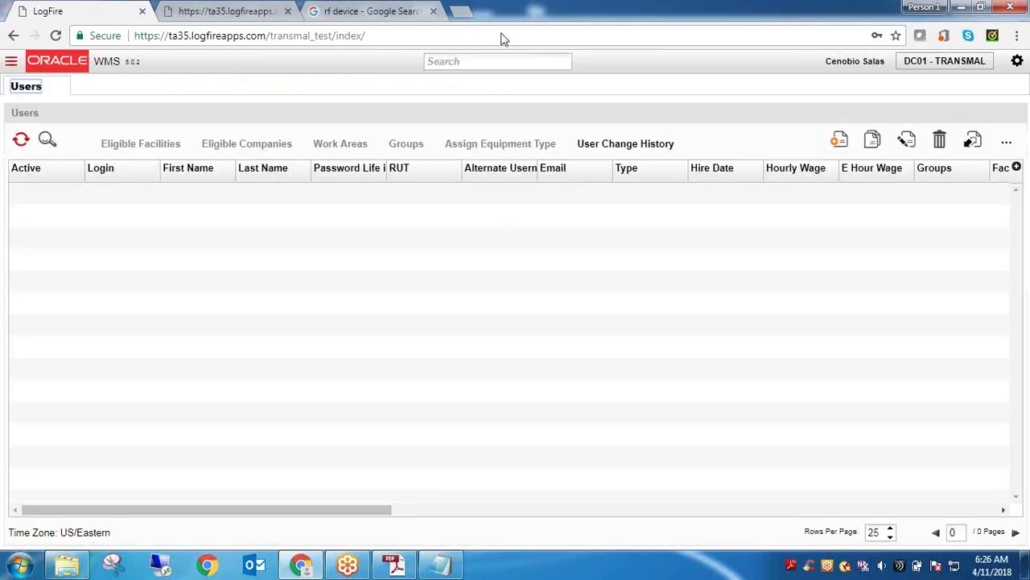
{"action": "left_click", "coordinate": [20, 140]}
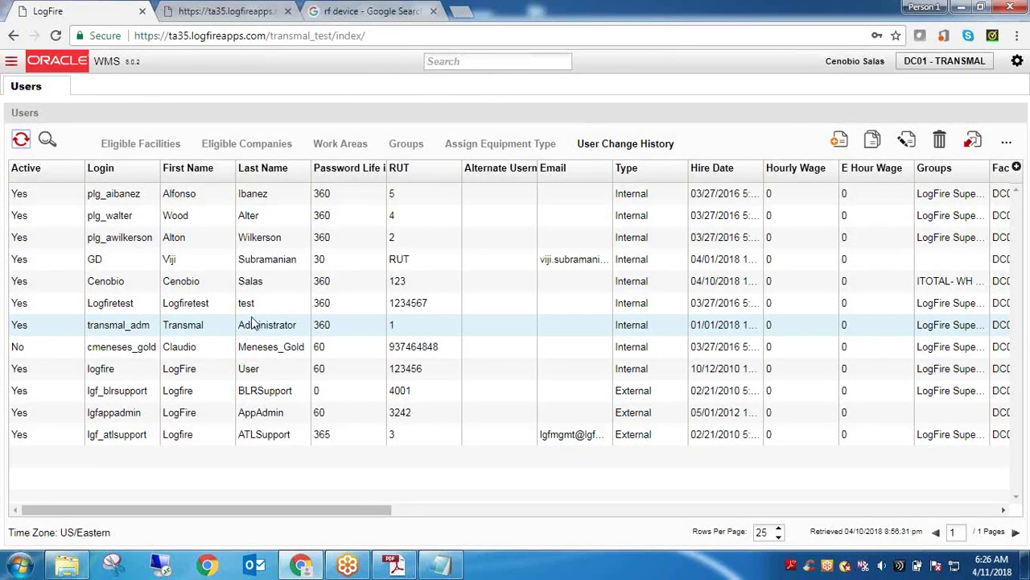
Review the user's edit panel without saving and confirm the ITOTAL- WH EMPLOYEE group
{"action": "left_click", "coordinate": [268, 284]}
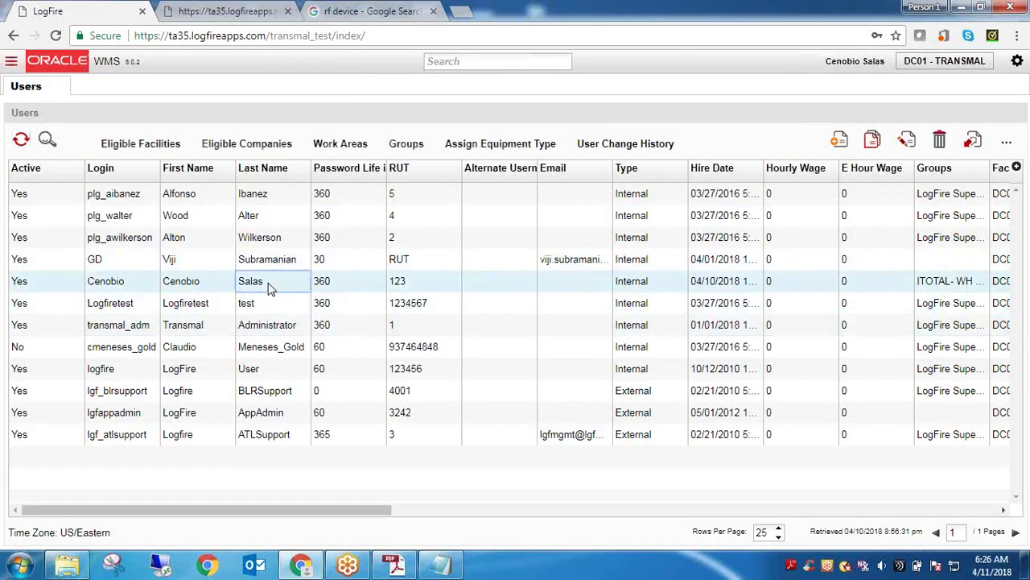
{"action": "left_click", "coordinate": [906, 141]}
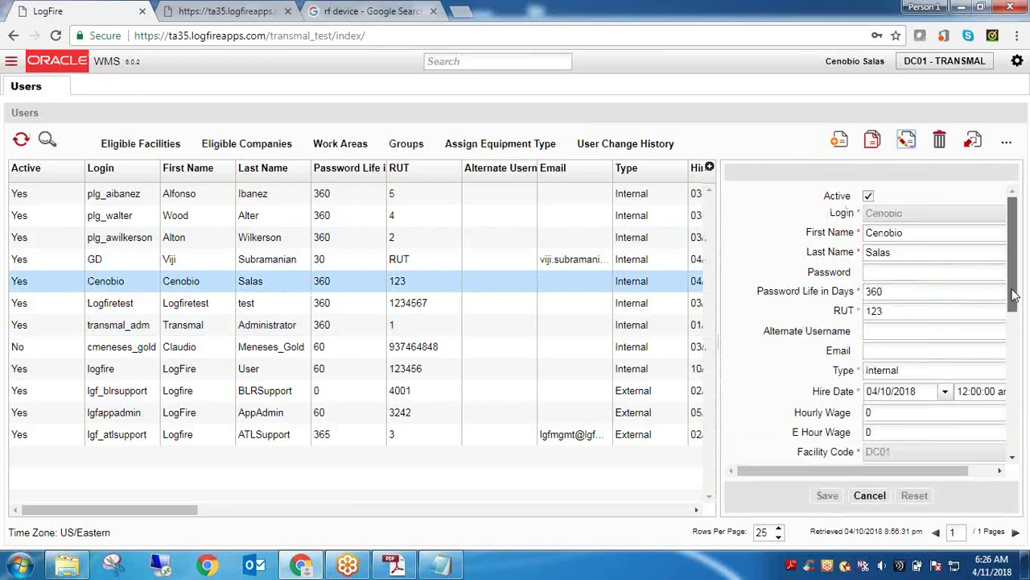
{"action": "left_click_drag", "start_coordinate": [1014, 296], "coordinate": [1014, 359]}
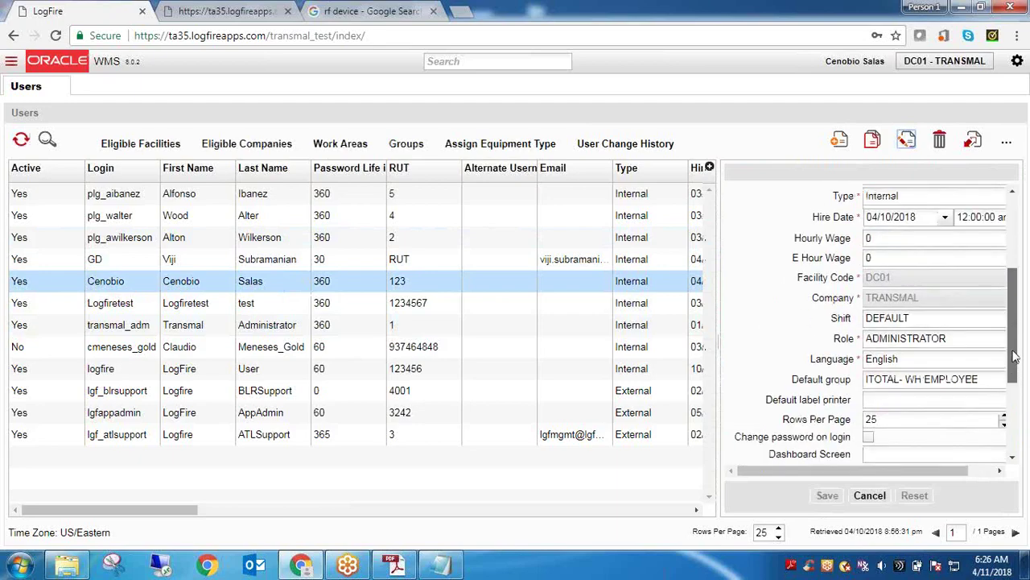
{"action": "scroll", "coordinate": [1012, 358], "scroll_direction": "up", "scroll_amount": 3}
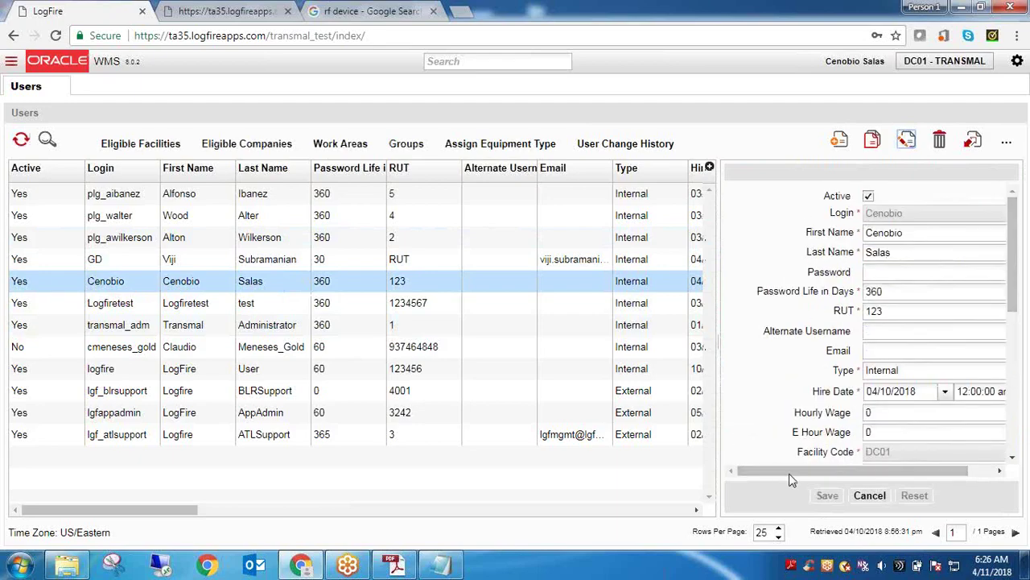
{"action": "left_click", "coordinate": [870, 502]}
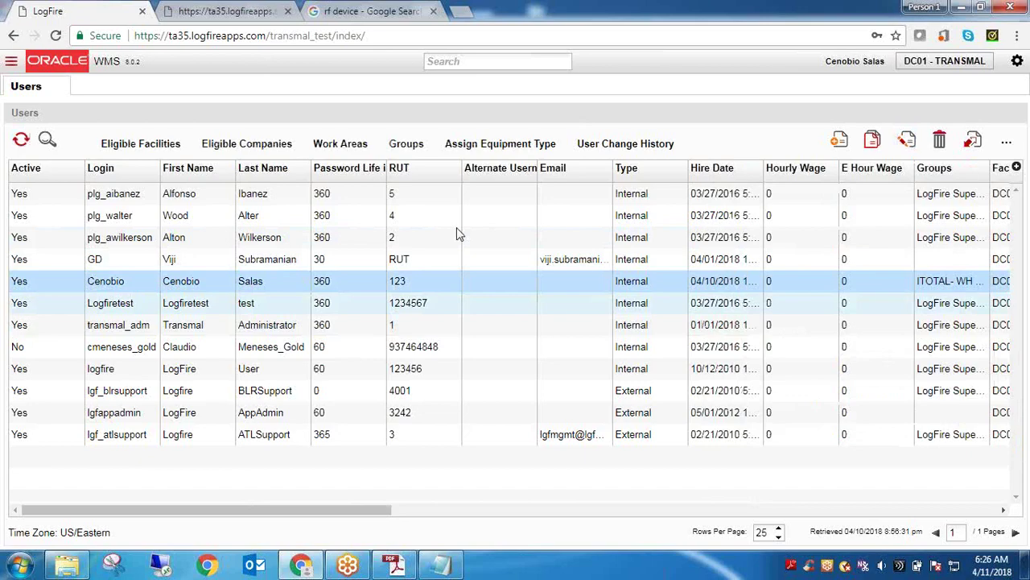
{"action": "left_click", "coordinate": [404, 143]}
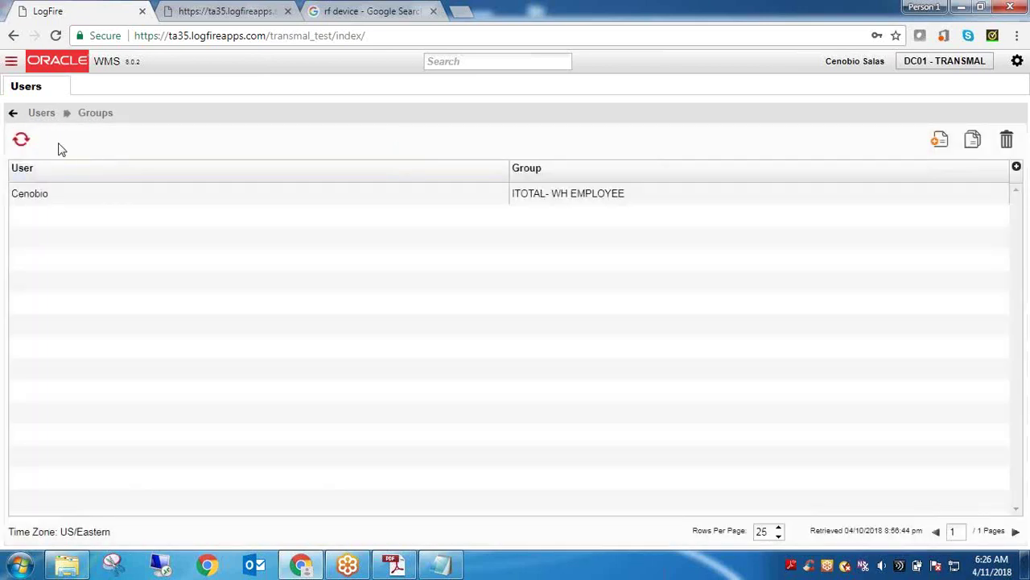
{"action": "left_click", "coordinate": [44, 114]}
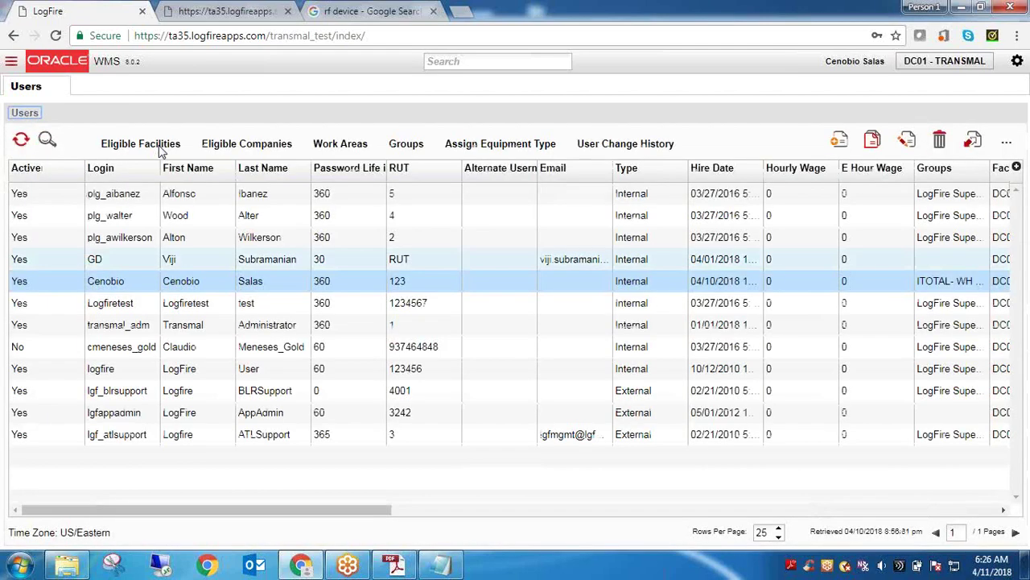
Change the user's Role from ADMINISTRATOR to EMPLOYEE in the edit form and save
{"action": "left_click", "coordinate": [908, 141]}
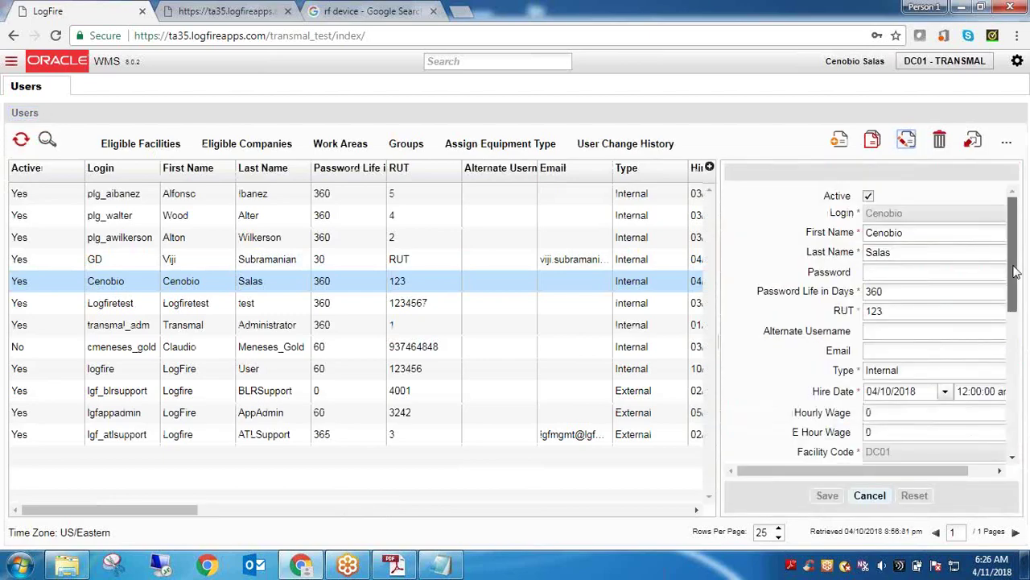
{"action": "left_click_drag", "start_coordinate": [1014, 269], "coordinate": [1019, 367]}
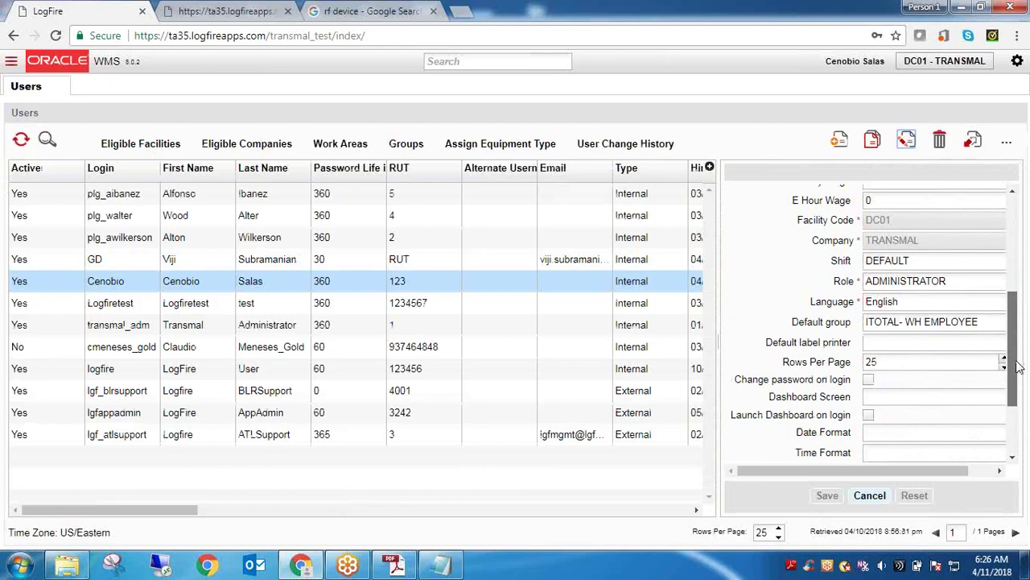
{"action": "left_click_drag", "start_coordinate": [1019, 366], "coordinate": [1019, 399]}
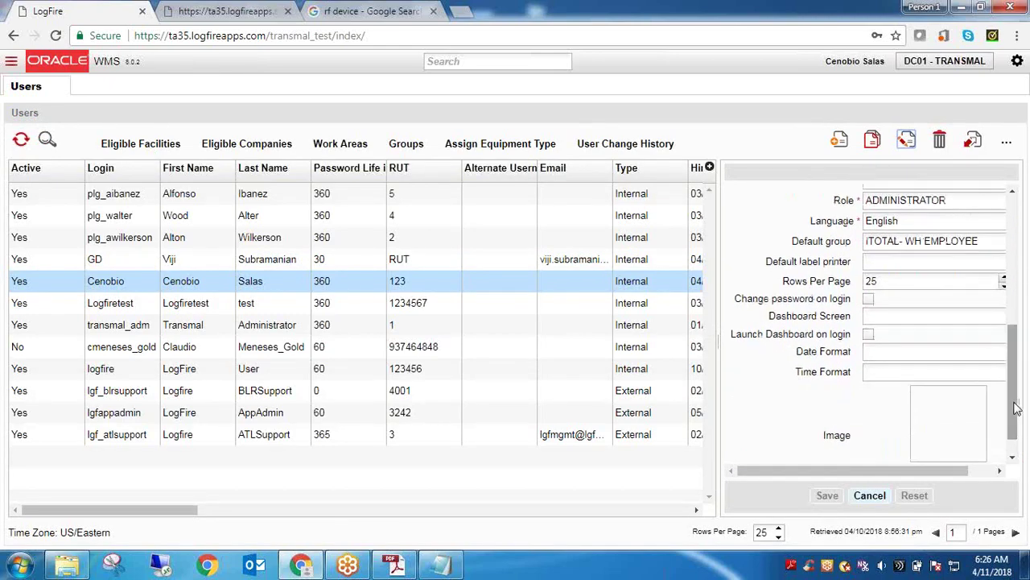
{"action": "left_click_drag", "start_coordinate": [927, 472], "coordinate": [956, 467]}
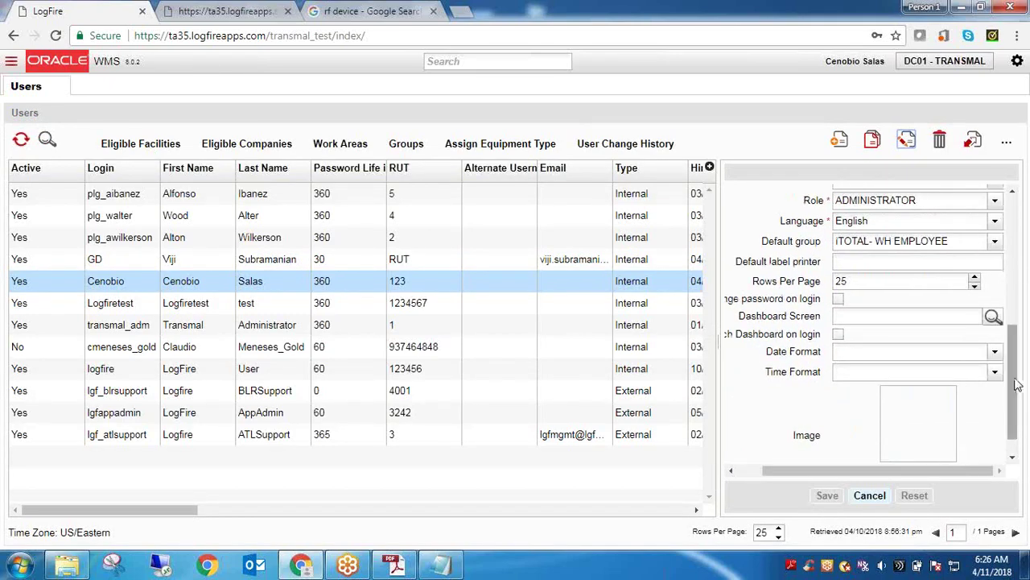
{"action": "left_click_drag", "start_coordinate": [1018, 385], "coordinate": [1013, 330]}
{"action": "left_click", "coordinate": [995, 331]}
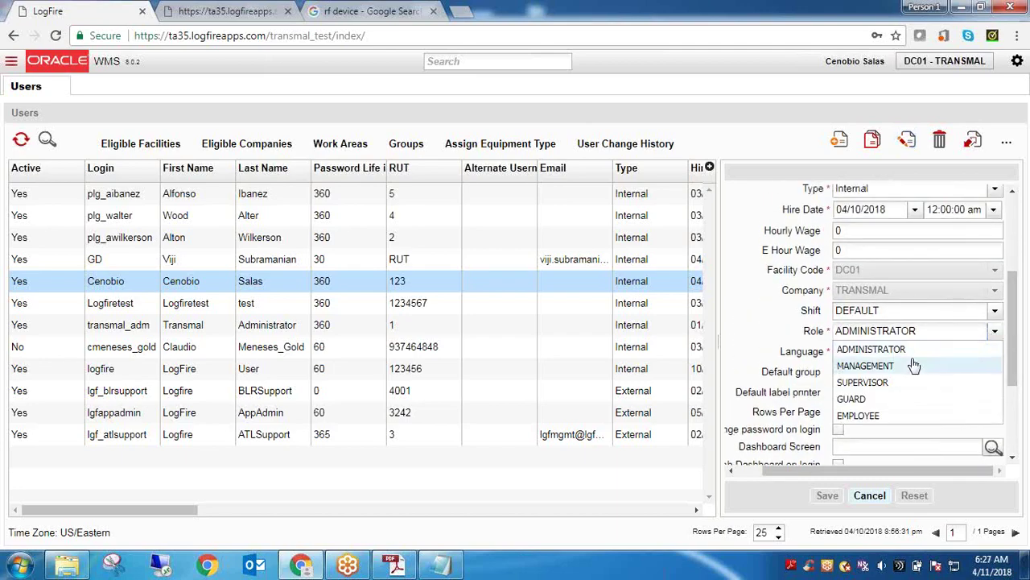
{"action": "left_click", "coordinate": [890, 416]}
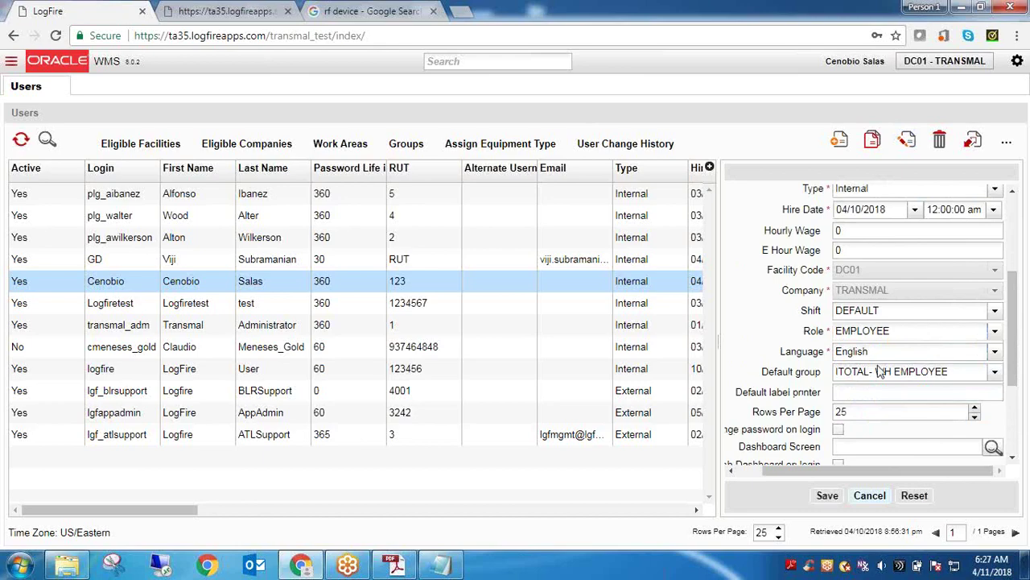
{"action": "left_click", "coordinate": [827, 495]}
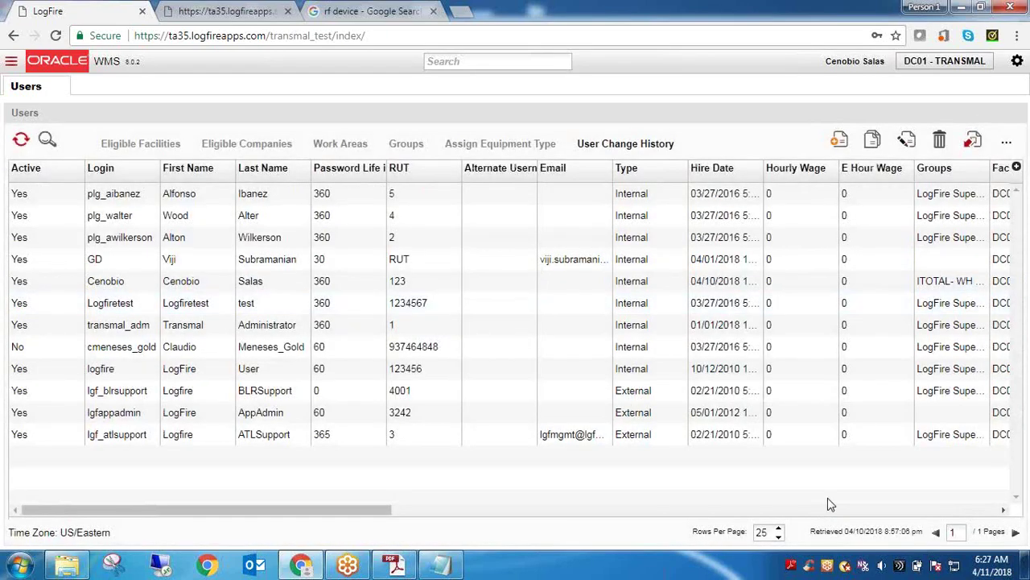
{"action": "left_click", "coordinate": [1018, 64]}
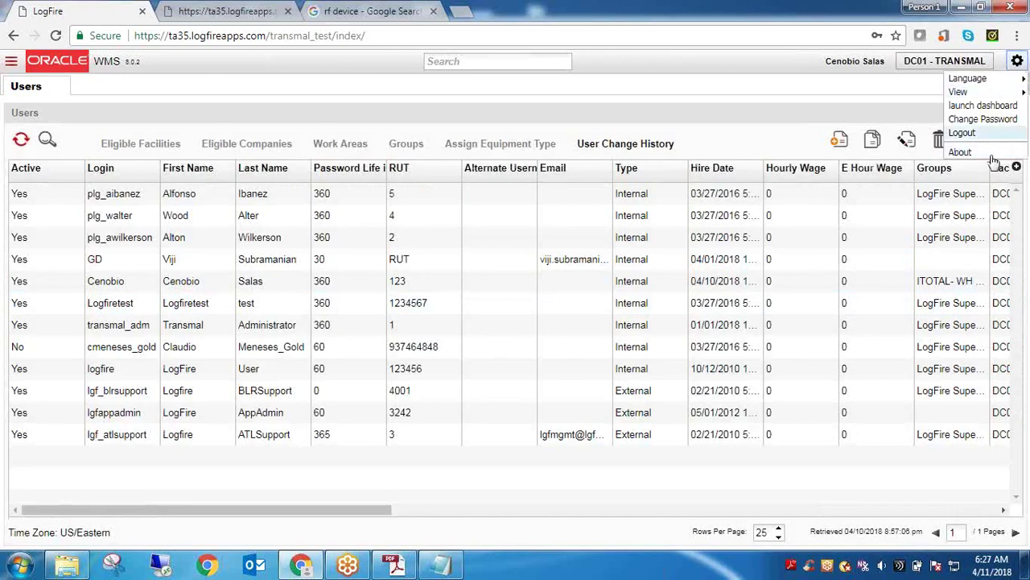
Log out from the account menu and sign in again with Iniciar Sesión
{"action": "left_click", "coordinate": [986, 133]}
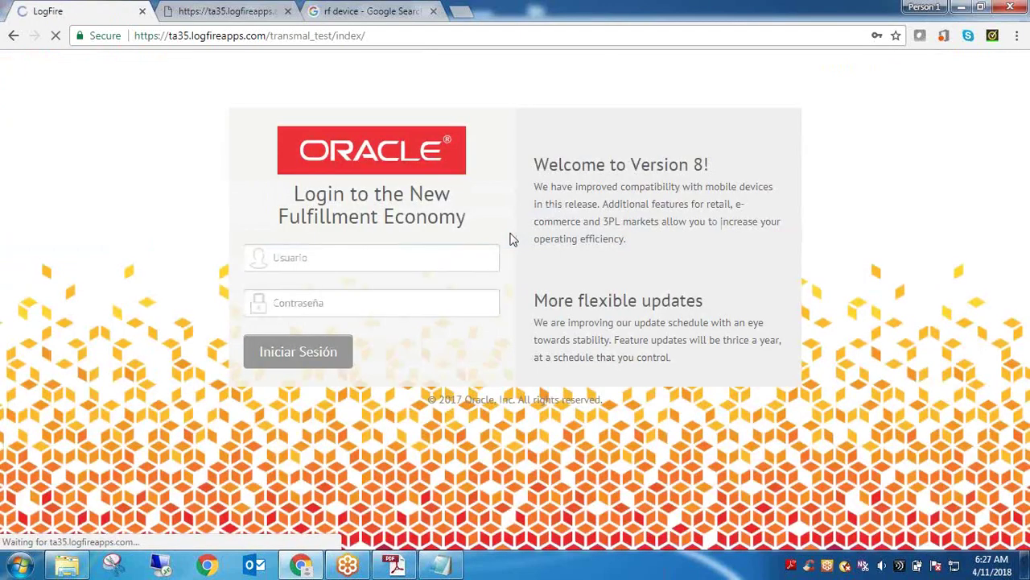
{"action": "left_click", "coordinate": [327, 355]}
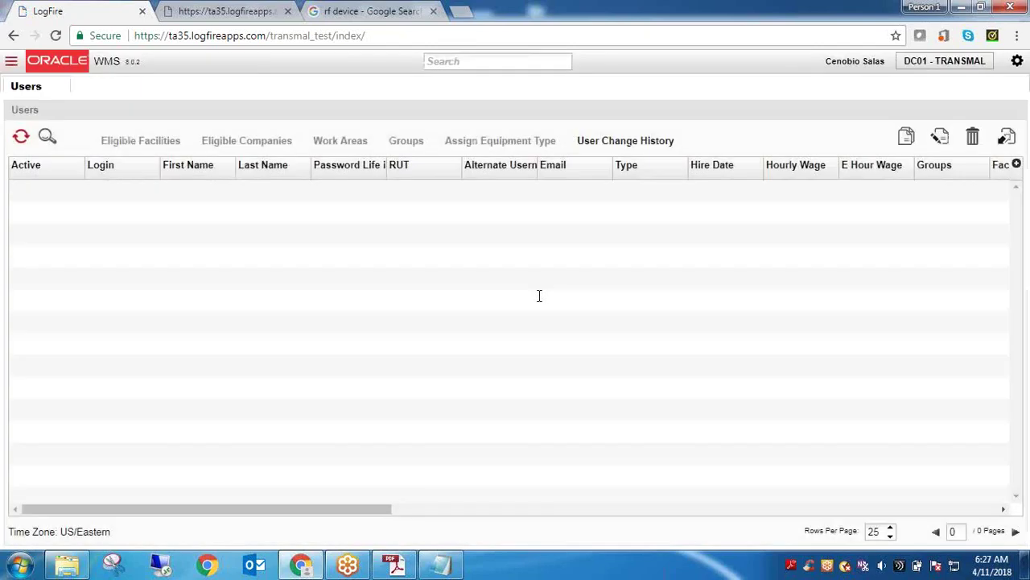
Clear the stray letters from the screen search box and close the Users screen
{"action": "left_click", "coordinate": [448, 62]}
{"action": "type", "text": "P"}
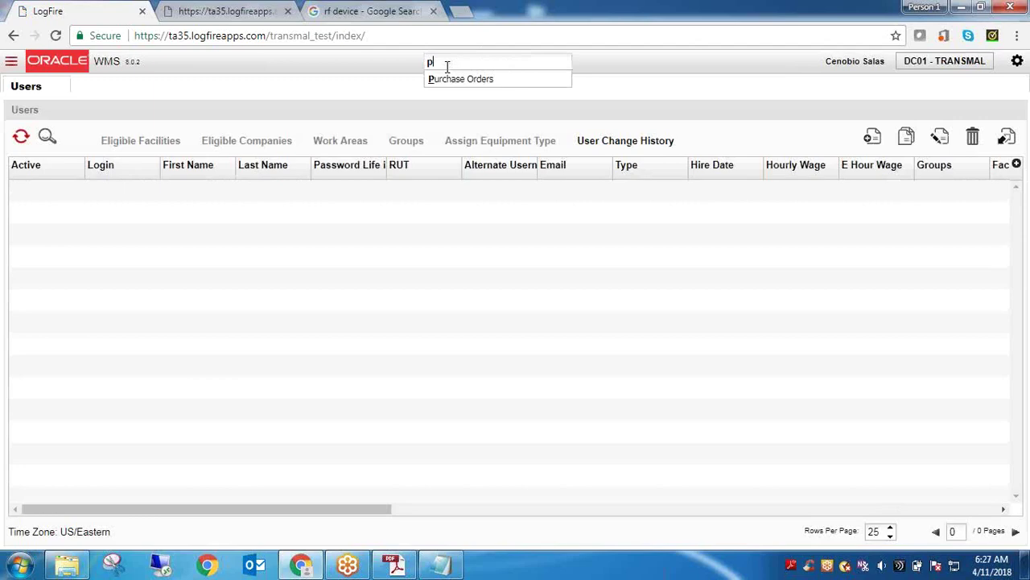
{"action": "key", "text": "BackSpace"}
{"action": "type", "text": "n"}
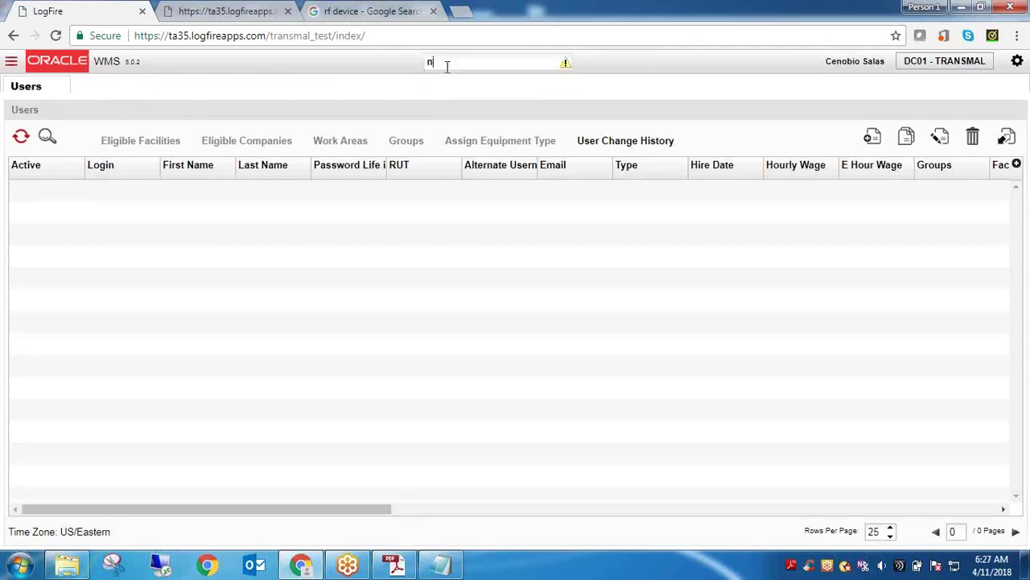
{"action": "key", "text": "BackSpace"}
{"action": "type", "text": "n"}
{"action": "key", "text": "BackSpace"}
{"action": "type", "text": "i"}
{"action": "key", "text": "BackSpace"}
{"action": "left_click", "coordinate": [59, 87]}
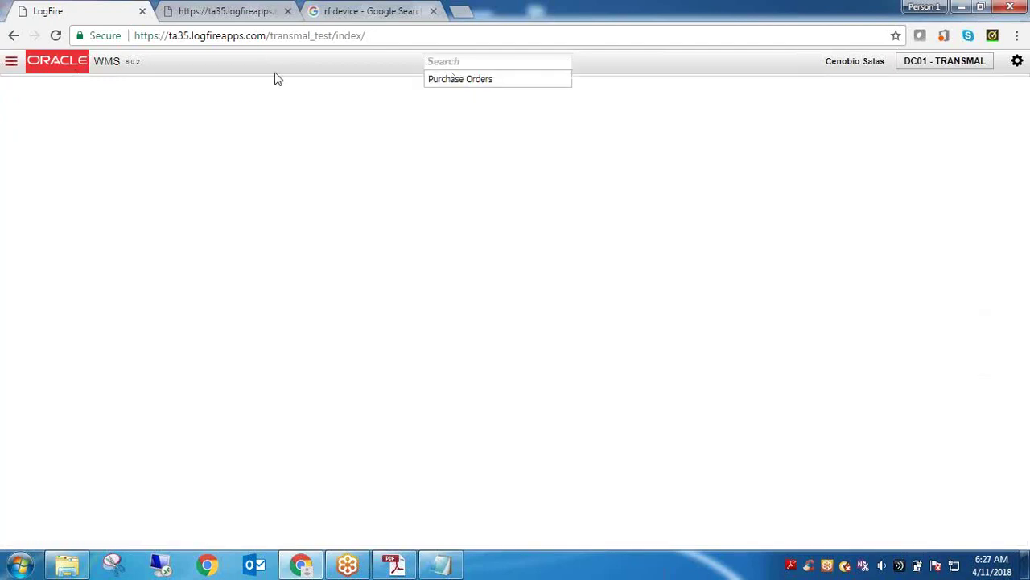
Clear the search again and open then close the navigation panel, leaving the workspace empty
{"action": "type", "text": "u"}
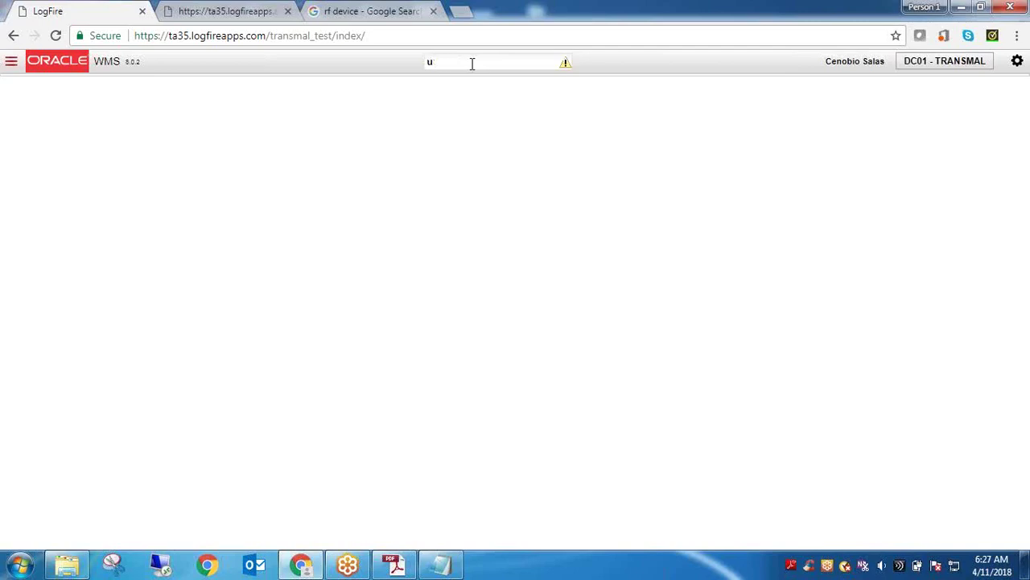
{"action": "key", "text": "BackSpace"}
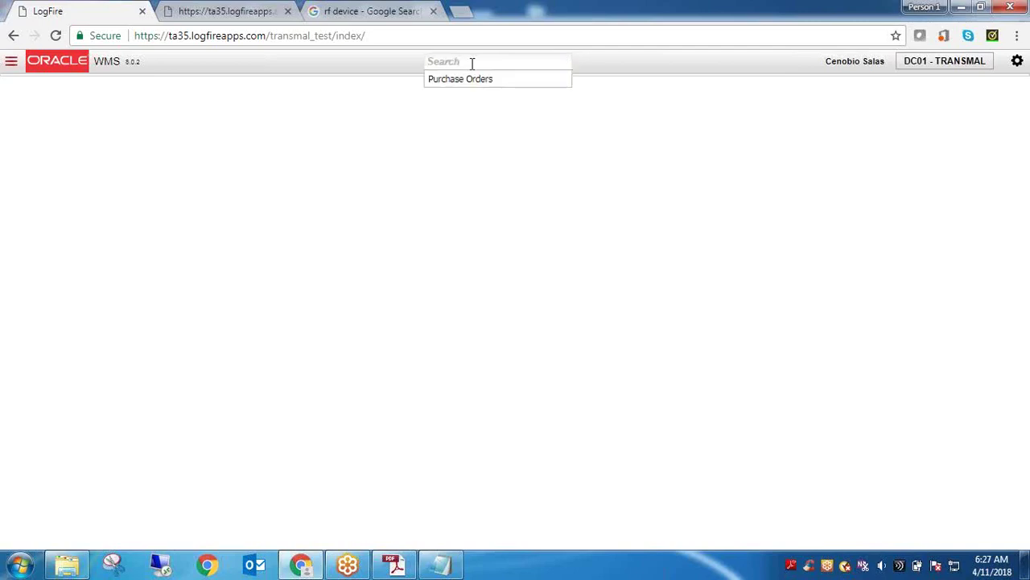
{"action": "left_click", "coordinate": [13, 64]}
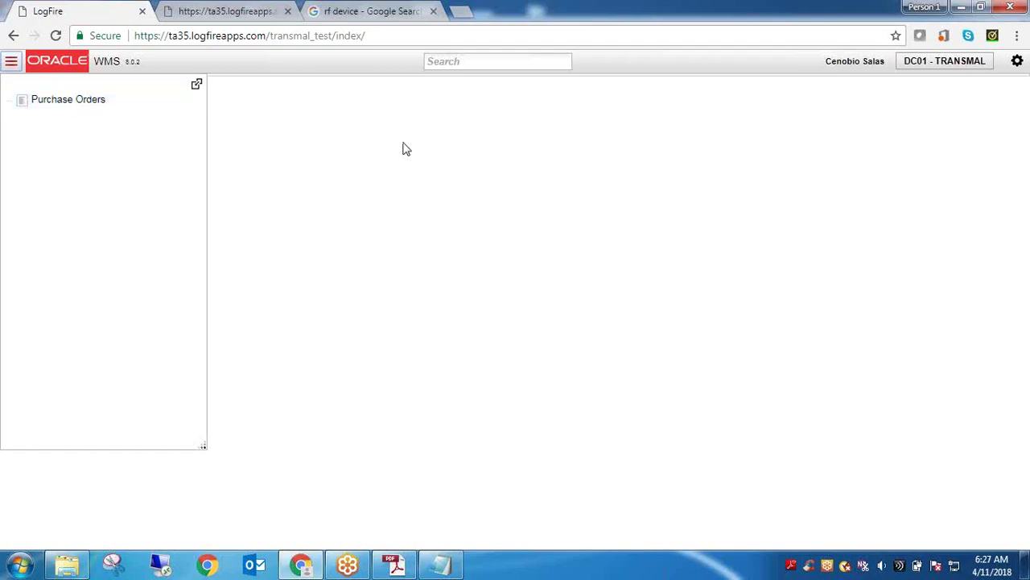
{"action": "left_click", "coordinate": [441, 63]}
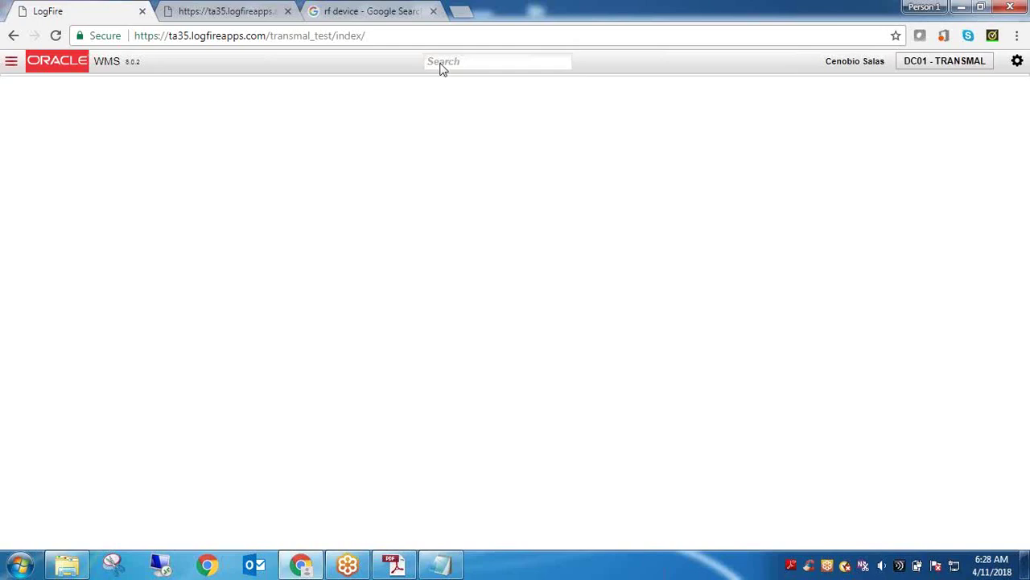
{"action": "left_click", "coordinate": [209, 35]}
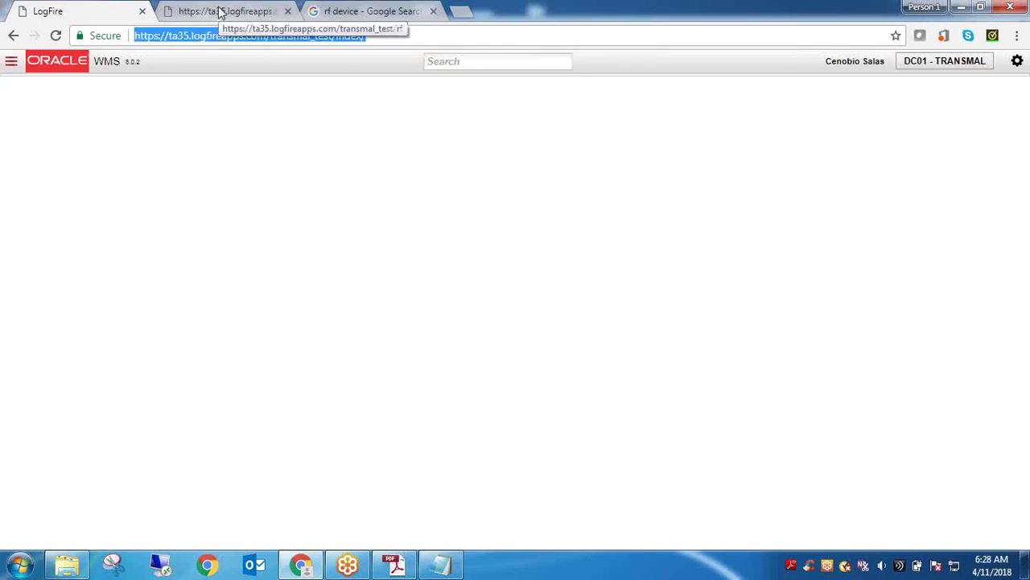
{"action": "left_click", "coordinate": [219, 11]}
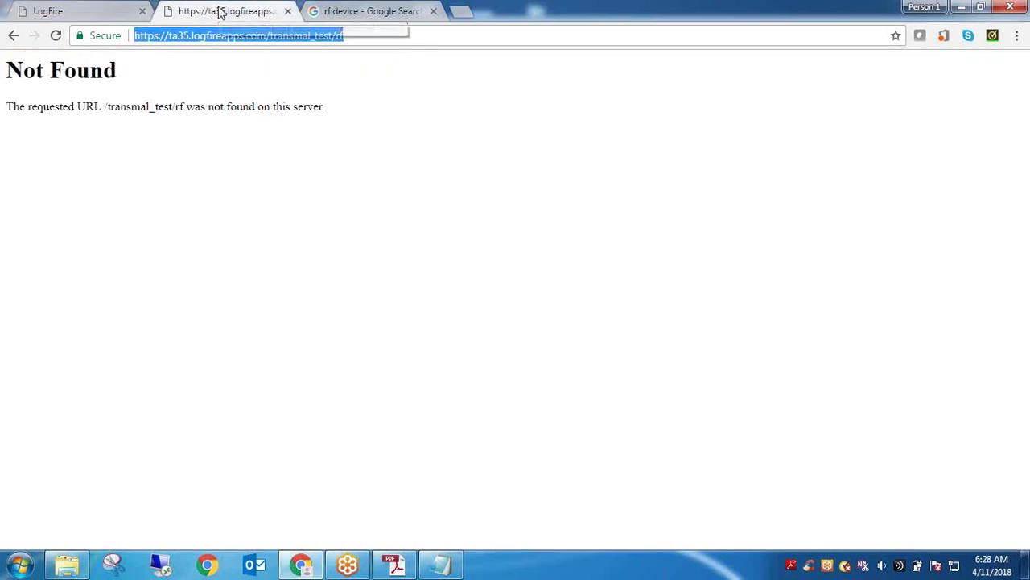
{"action": "triple_click", "coordinate": [312, 35]}
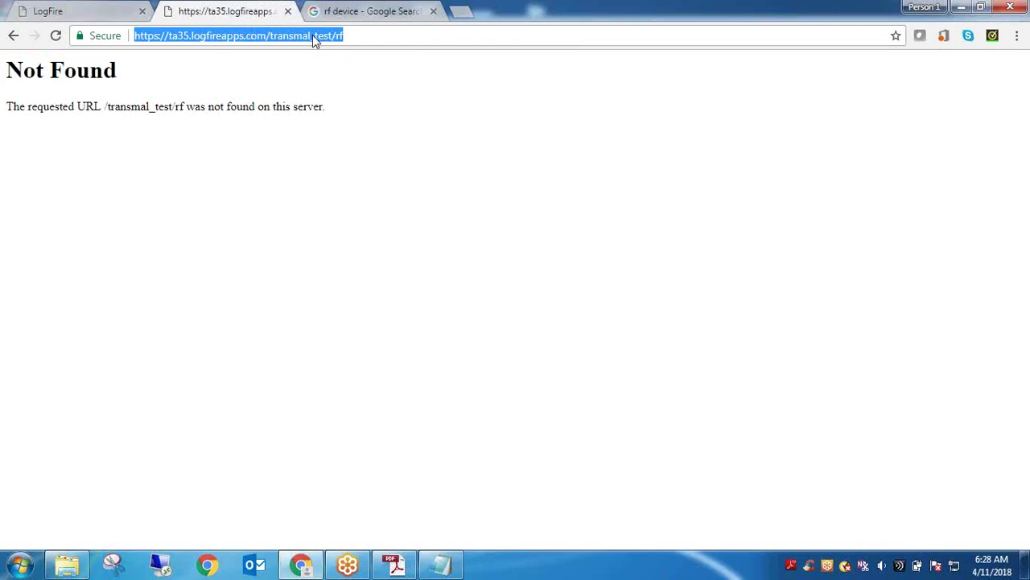
{"action": "left_click", "coordinate": [120, 12]}
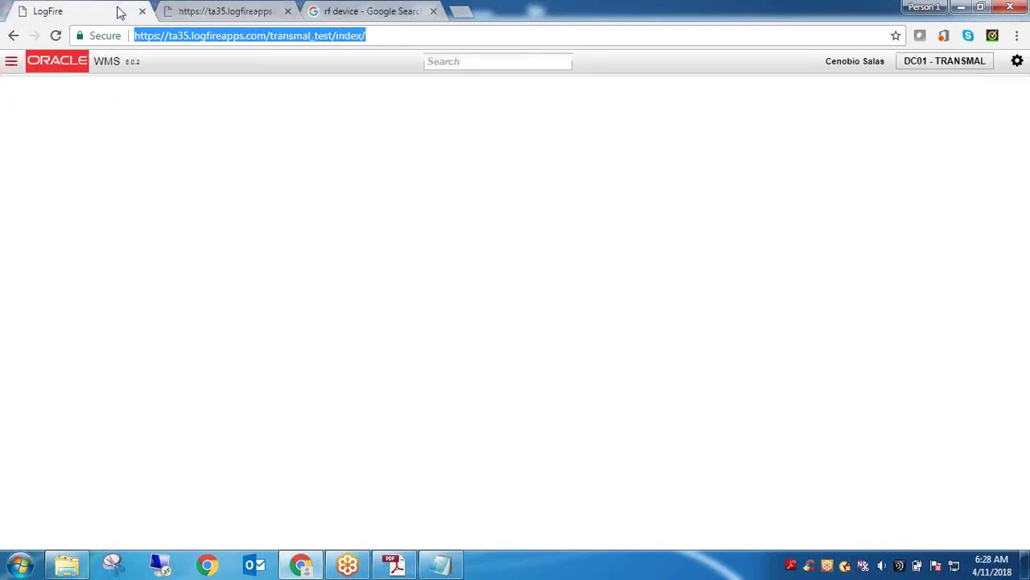
{"action": "left_click", "coordinate": [230, 12]}
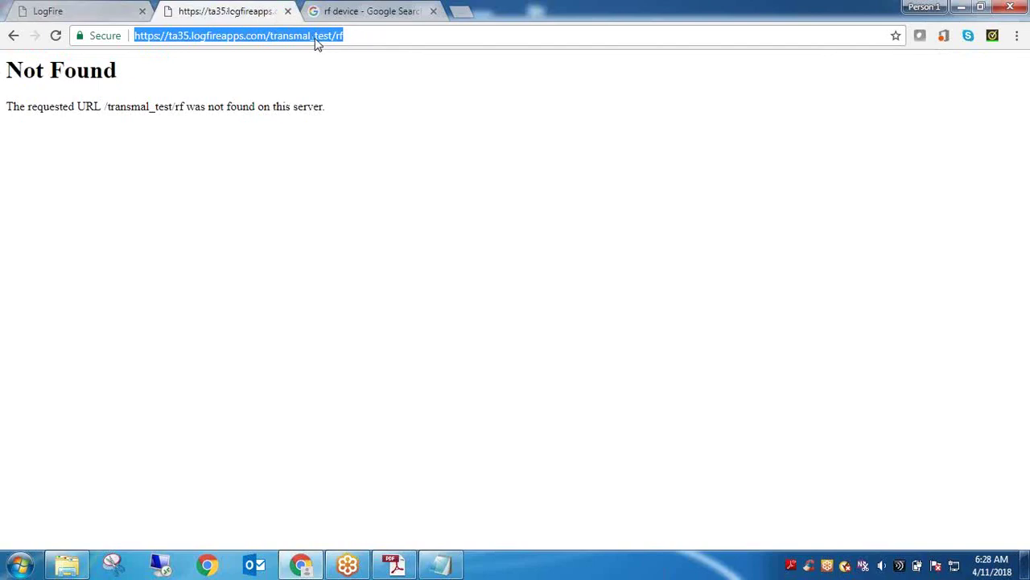
{"action": "left_click", "coordinate": [68, 8]}
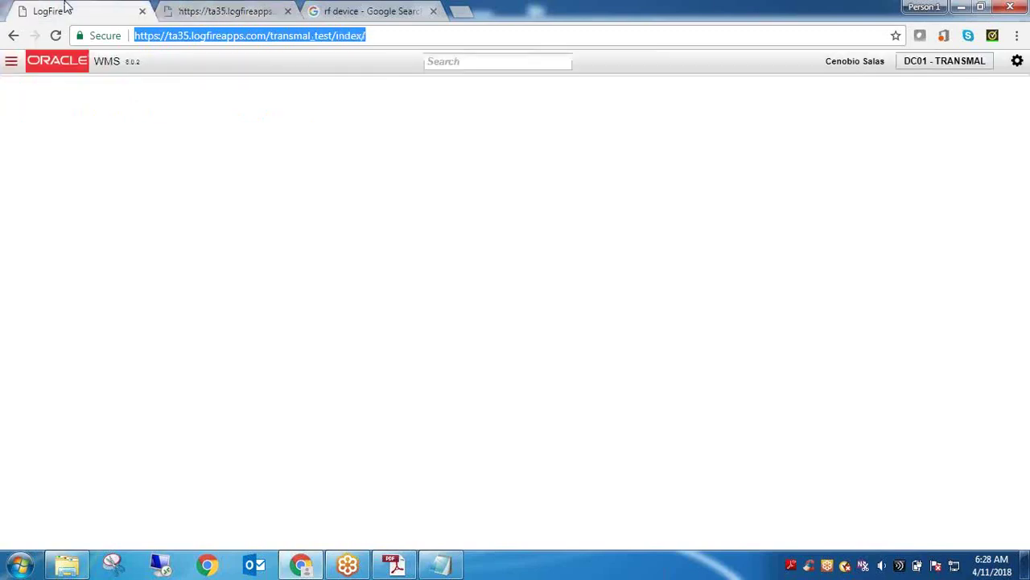
{"action": "left_click", "coordinate": [481, 61]}
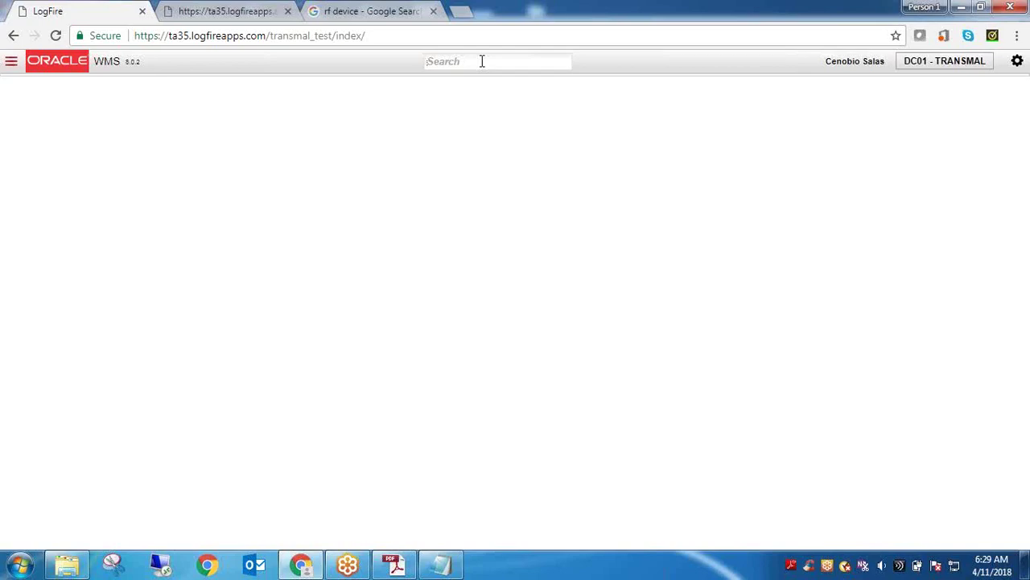
{"action": "left_click", "coordinate": [233, 10]}
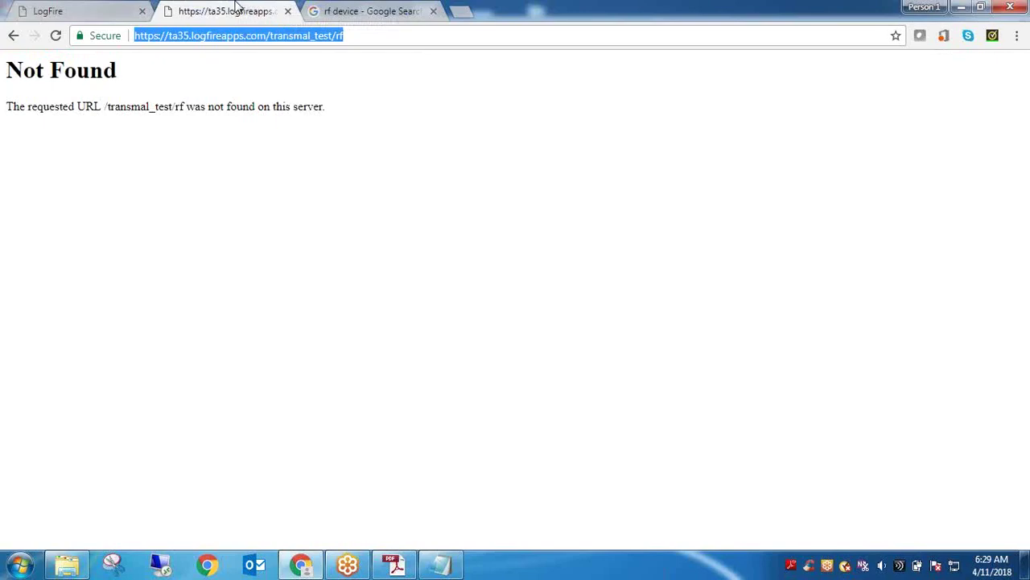
{"action": "left_click", "coordinate": [96, 7]}
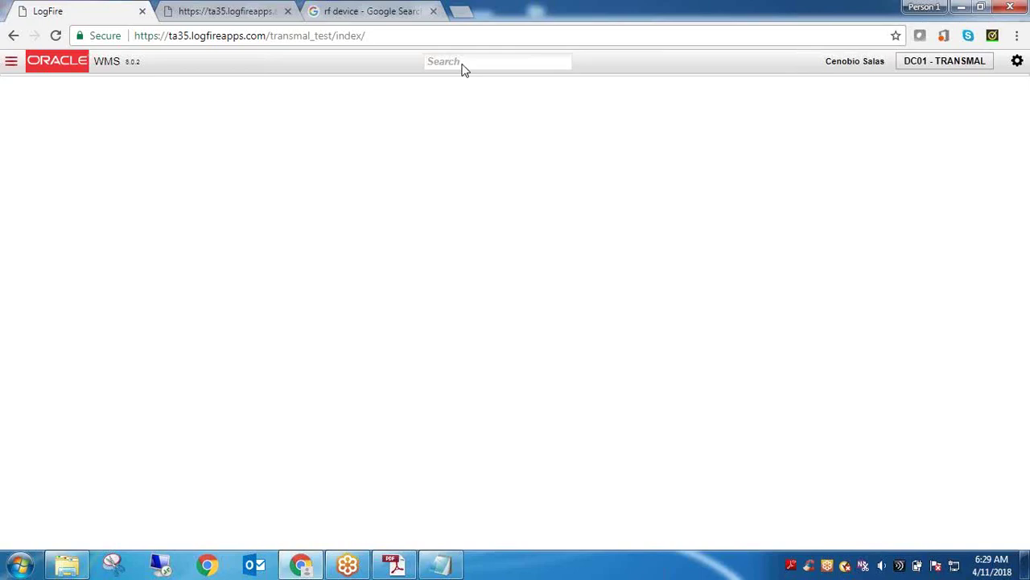
Open Purchase Orders via a 'pui' search, refresh its empty grid, and bring Notepad forward
{"action": "left_click", "coordinate": [463, 65]}
{"action": "type", "text": "pui"}
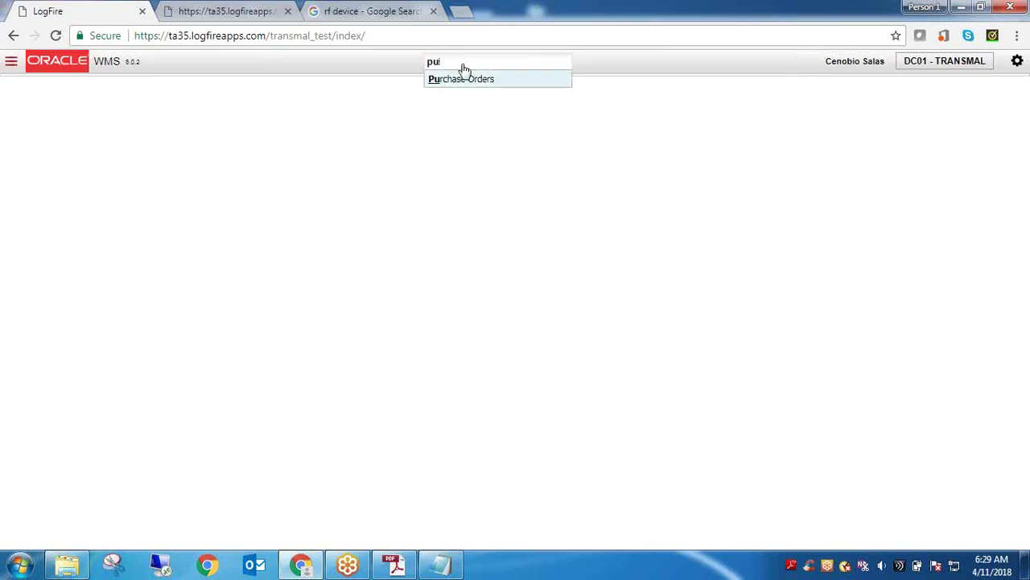
{"action": "left_click", "coordinate": [464, 74]}
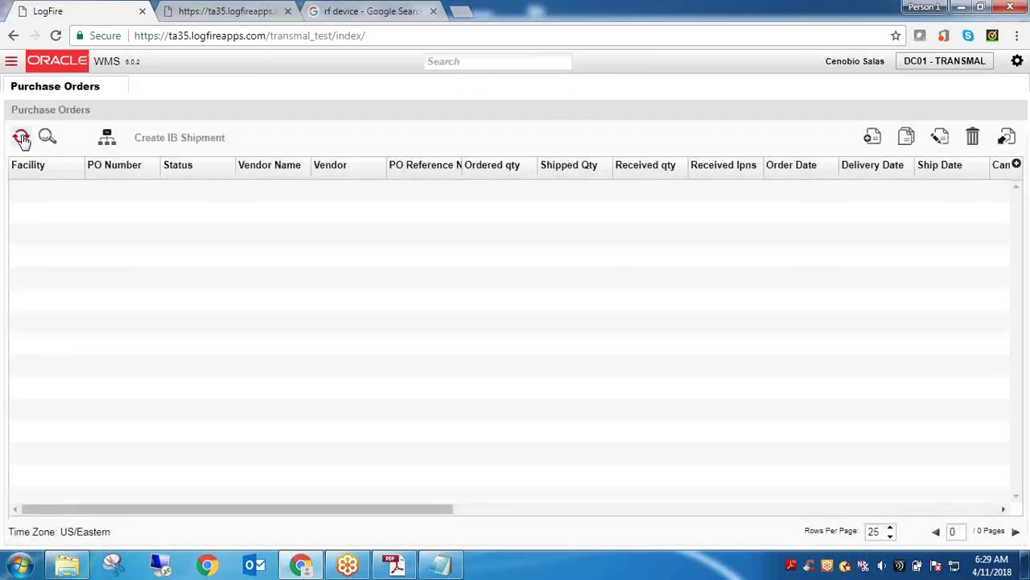
{"action": "left_click", "coordinate": [21, 137]}
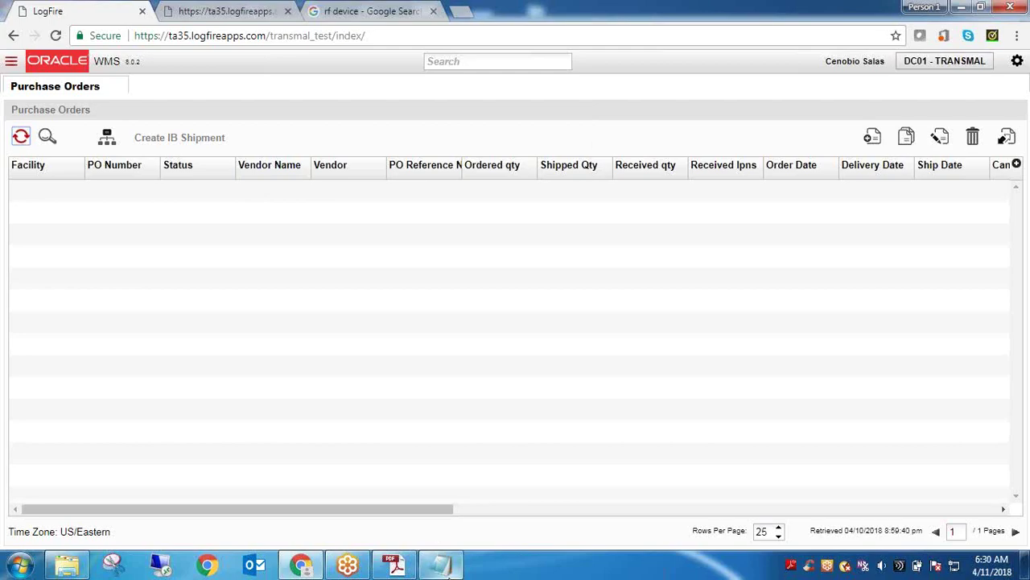
{"action": "left_click", "coordinate": [441, 563]}
Add a blank line to the Notepad notes, then create a new workbook from SCM_Karthik.xlsx on the desktop
{"action": "left_click", "coordinate": [530, 456]}
{"action": "key", "text": "Return"}
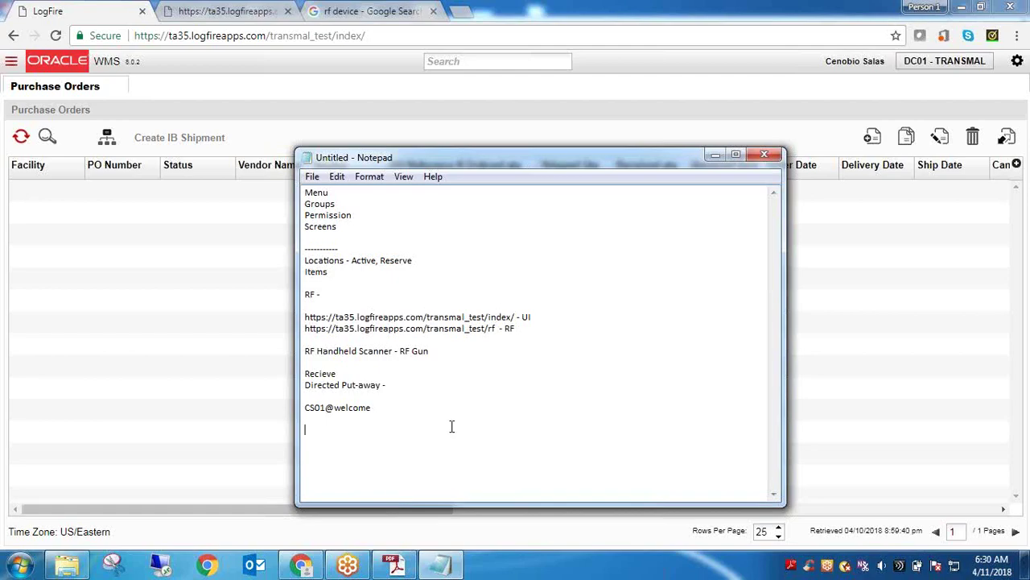
{"action": "key", "text": "super+d"}
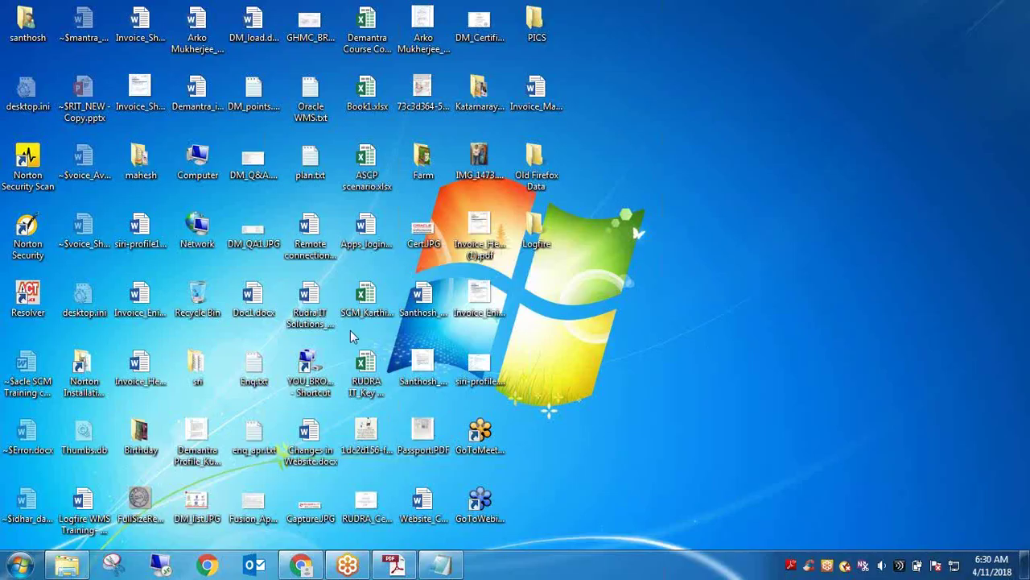
{"action": "right_click", "coordinate": [368, 314]}
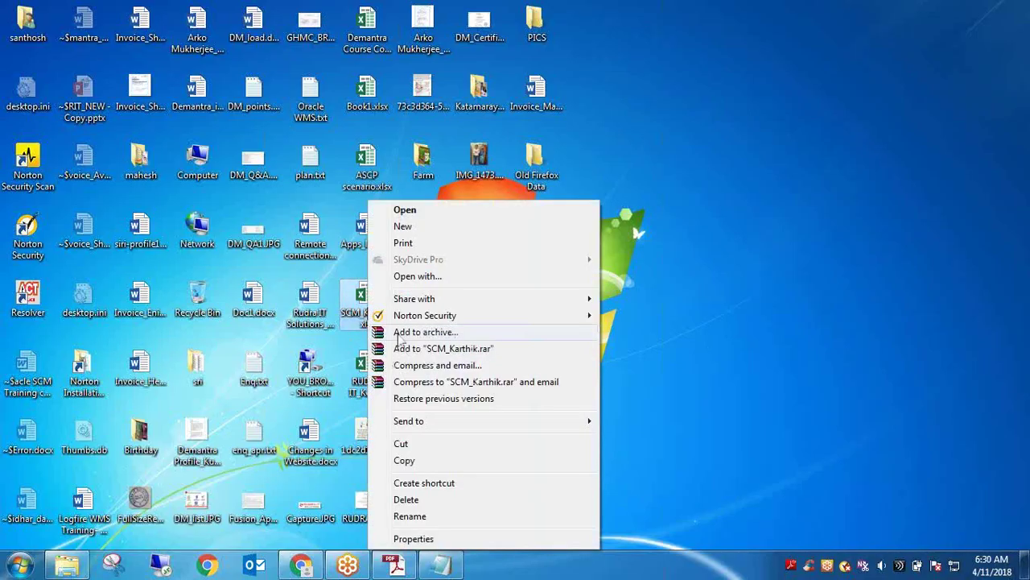
{"action": "left_click", "coordinate": [433, 227]}
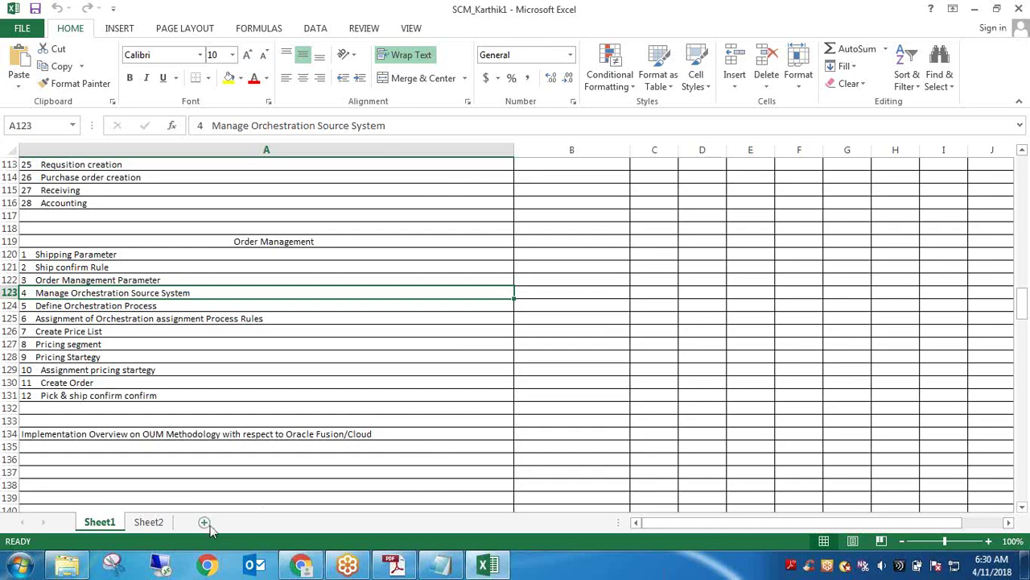
Launch Excel 2013 from the taskbar and start a blank workbook
{"action": "right_click", "coordinate": [486, 568]}
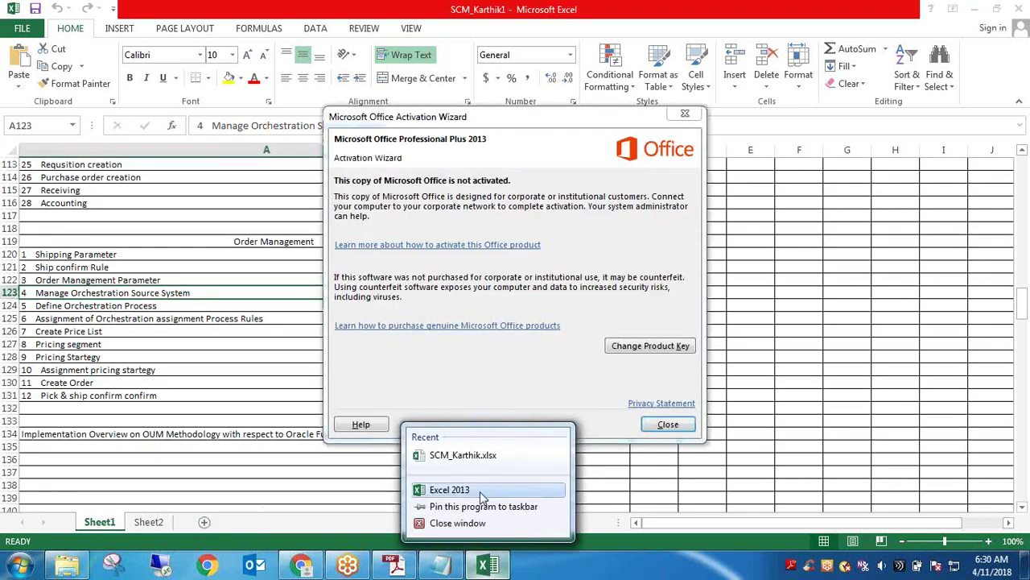
{"action": "left_click", "coordinate": [439, 488]}
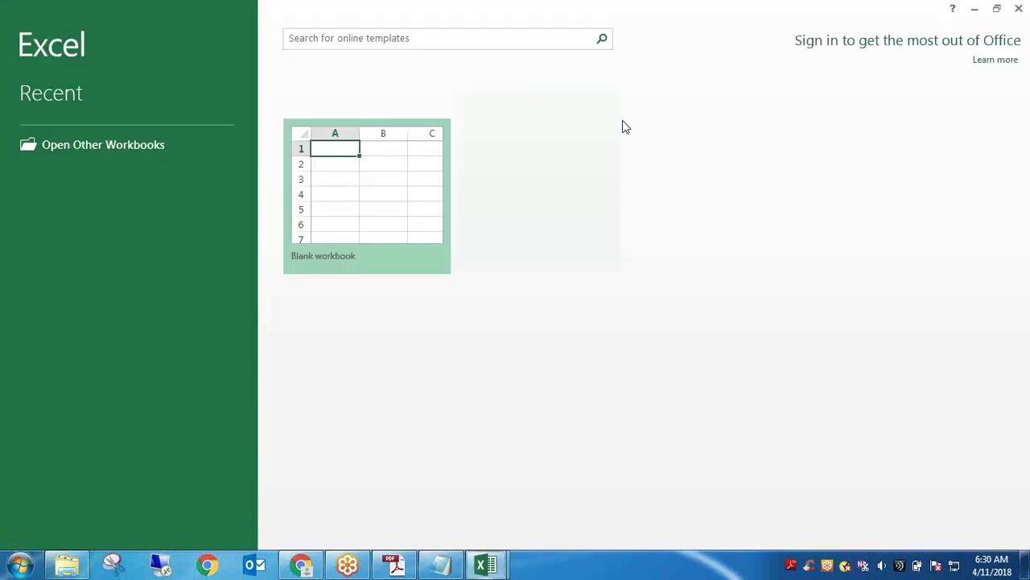
{"action": "left_click", "coordinate": [390, 186]}
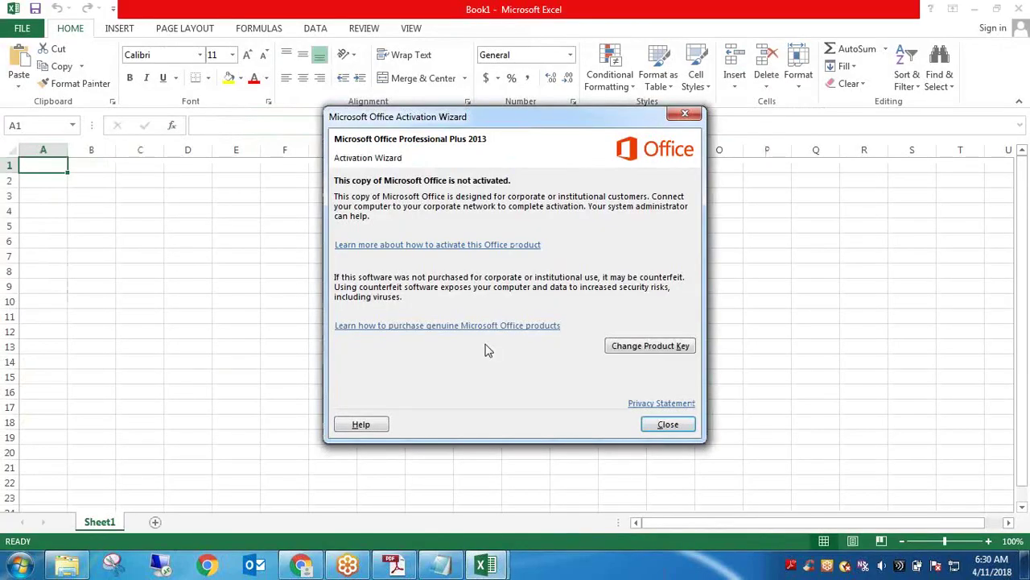
Enter the headings Warehouse Super, Warehouse Manager and Warehouse Employee across row 1
{"action": "left_click", "coordinate": [662, 424]}
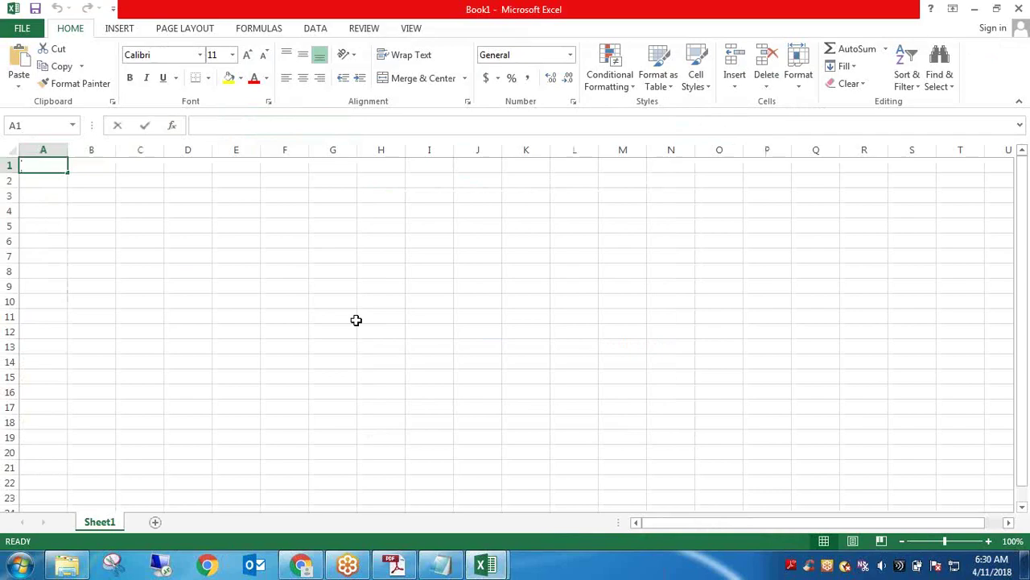
{"action": "type", "text": "Warehouse Super"}
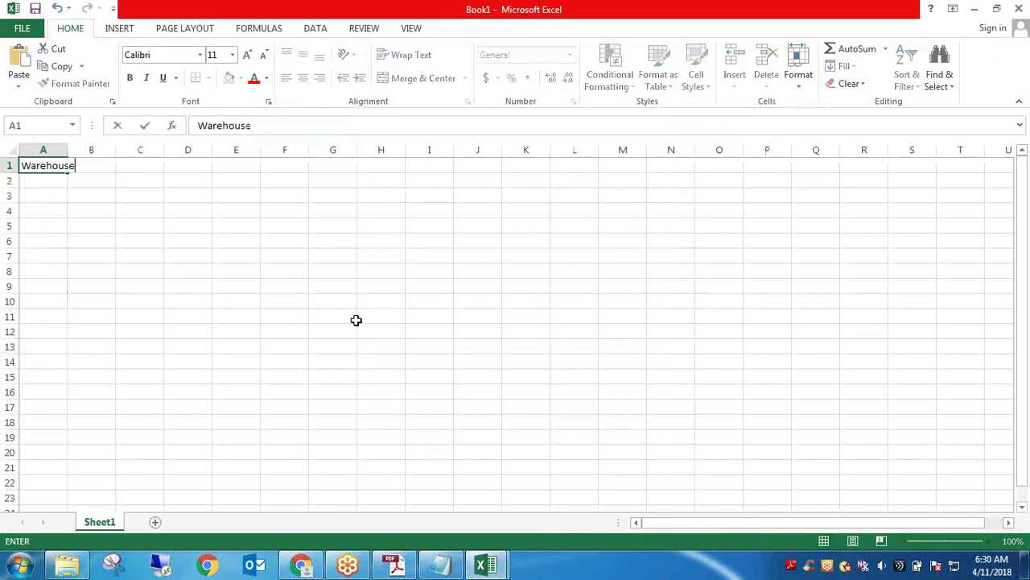
{"action": "key", "text": "Return"}
{"action": "key", "text": "Tab"}
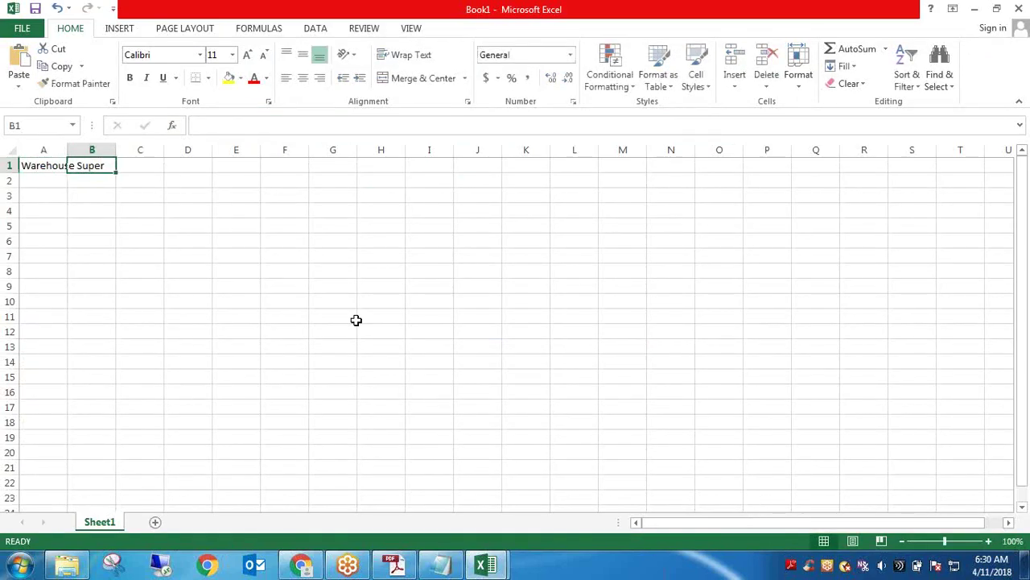
{"action": "type", "text": "Warehouse Manager"}
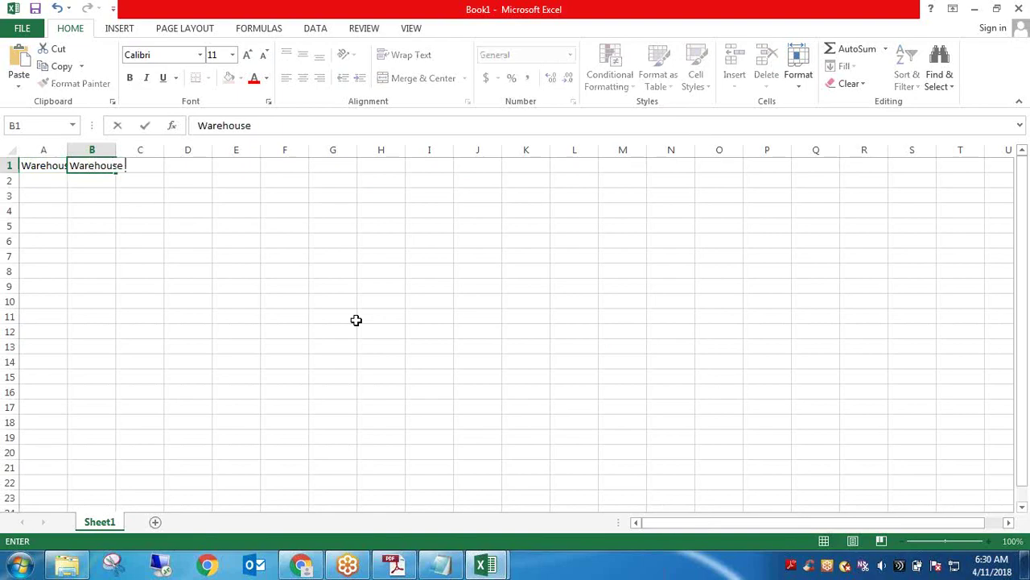
{"action": "key", "text": "Return"}
{"action": "key", "text": "Tab"}
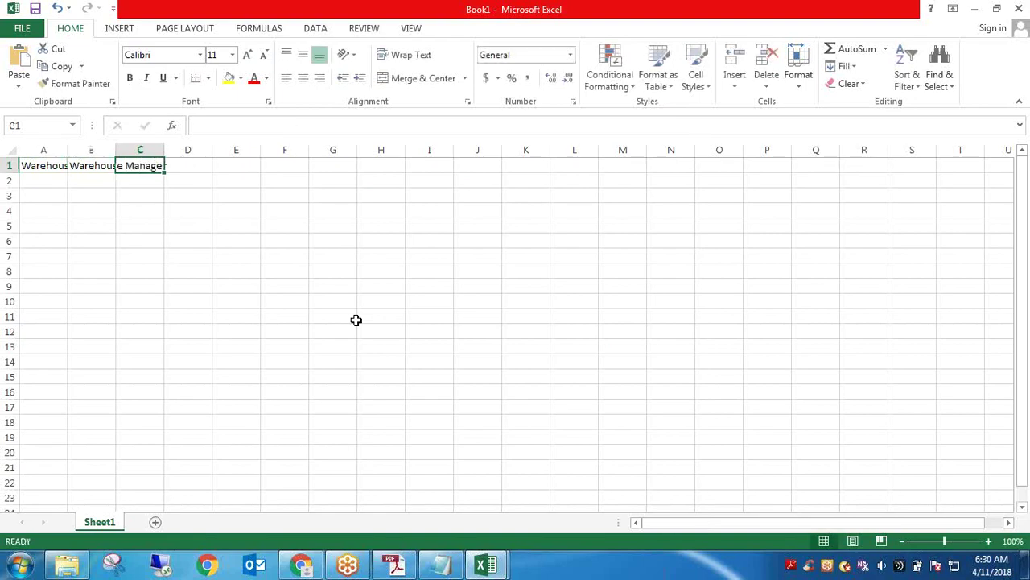
{"action": "type", "text": "Warehouse "}
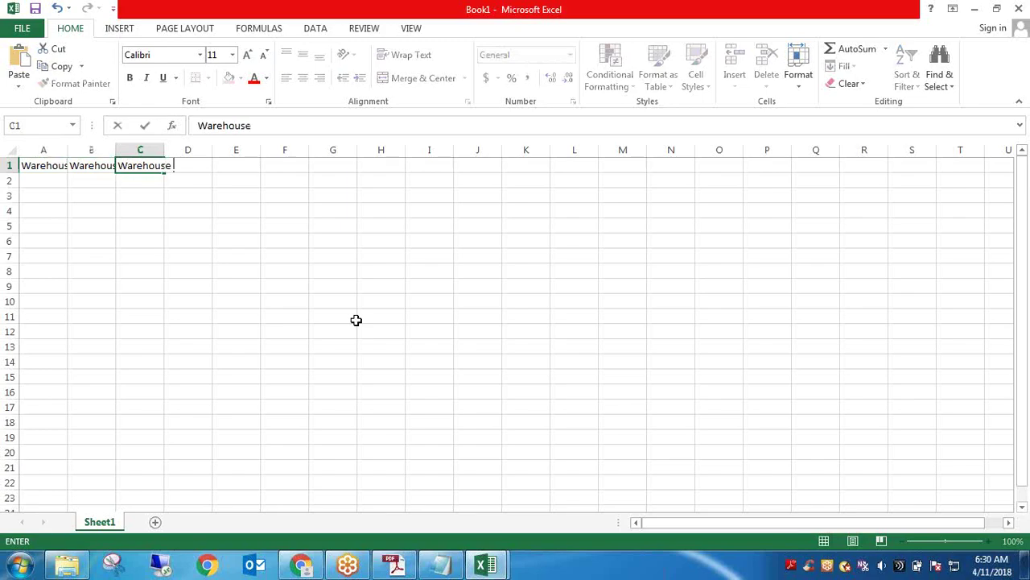
{"action": "type", "text": "Employee"}
{"action": "left_click", "coordinate": [227, 256]}
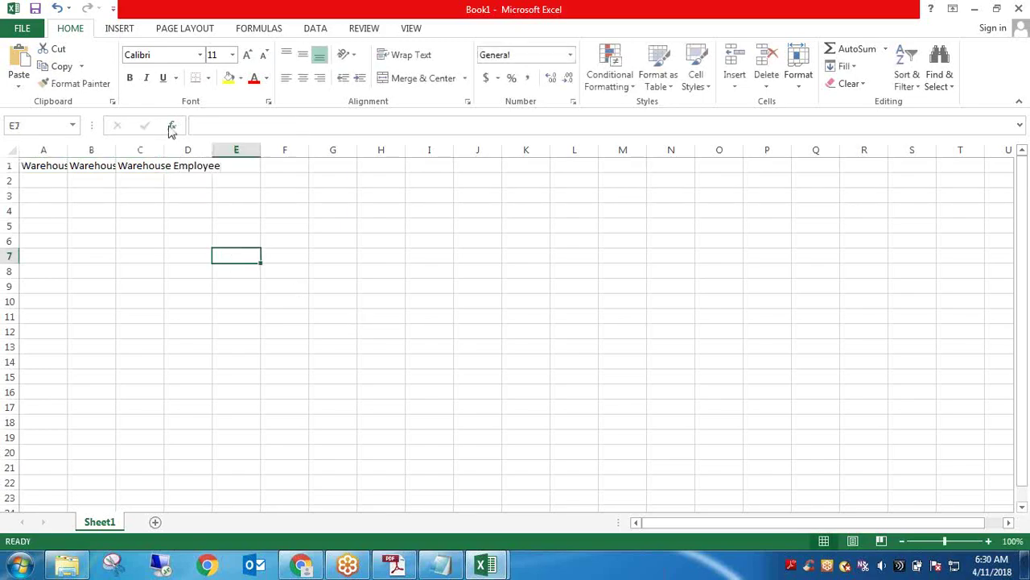
Autofit the first three columns and extend the third heading to 'Warehouse Employee - Receiver'
{"action": "double_click", "coordinate": [164, 147]}
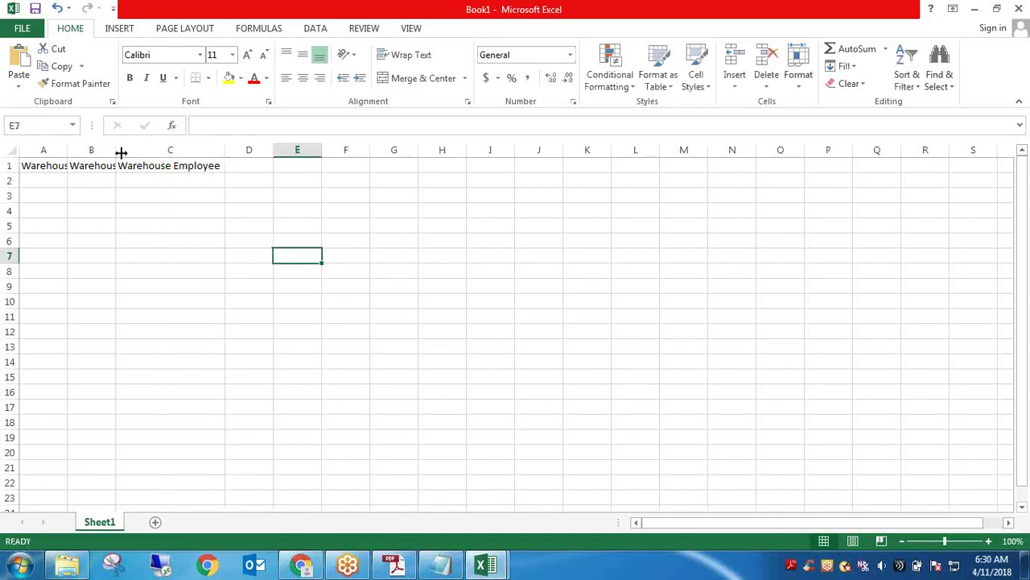
{"action": "double_click", "coordinate": [116, 151]}
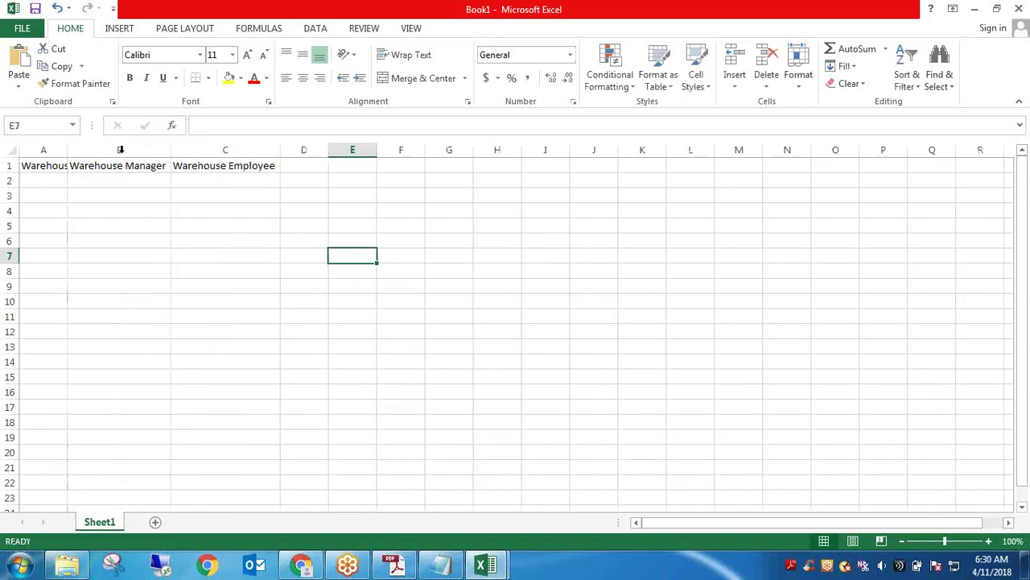
{"action": "double_click", "coordinate": [68, 152]}
{"action": "double_click", "coordinate": [313, 166]}
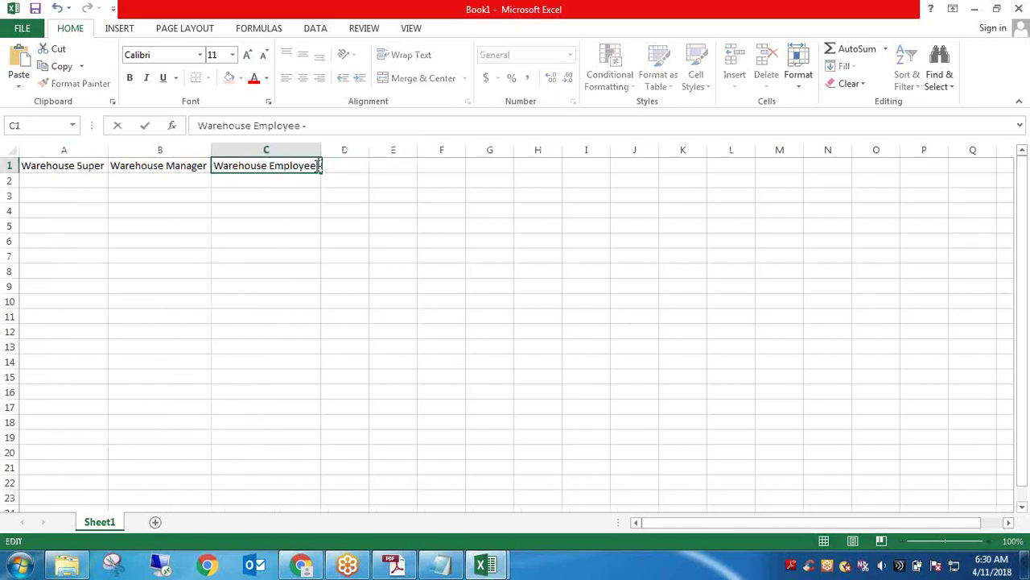
{"action": "type", "text": "- Receiver"}
{"action": "left_click", "coordinate": [378, 193]}
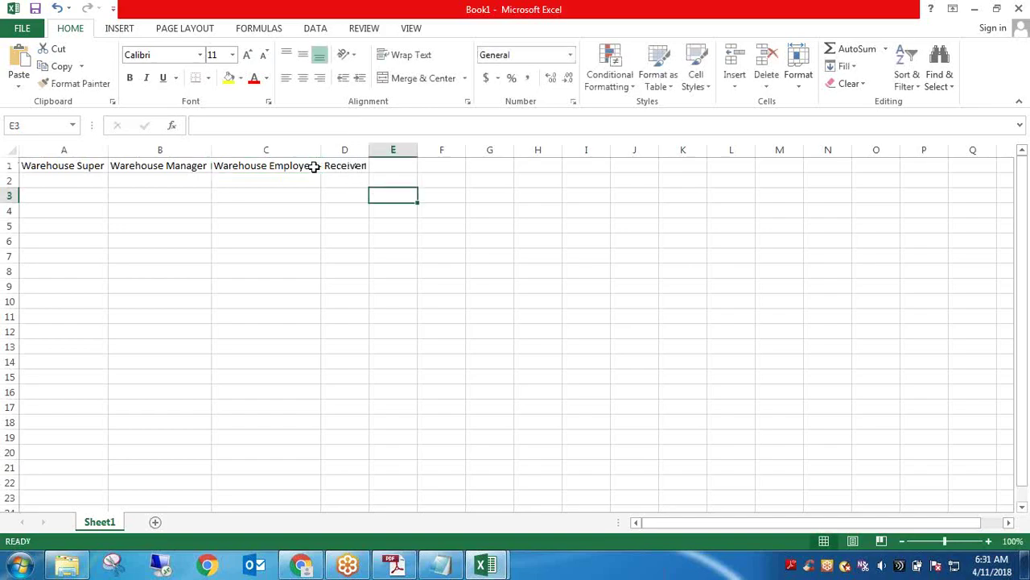
Copy the Receiver heading into the next cell and autofit both columns
{"action": "left_click", "coordinate": [315, 164]}
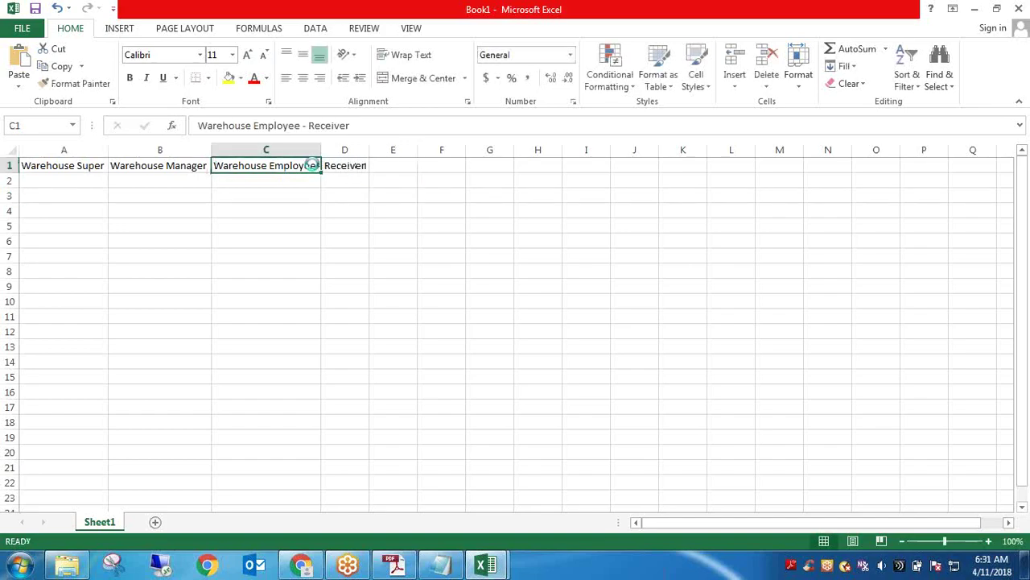
{"action": "key", "text": "ctrl+c"}
{"action": "key", "text": "Right"}
{"action": "key", "text": "ctrl+v"}
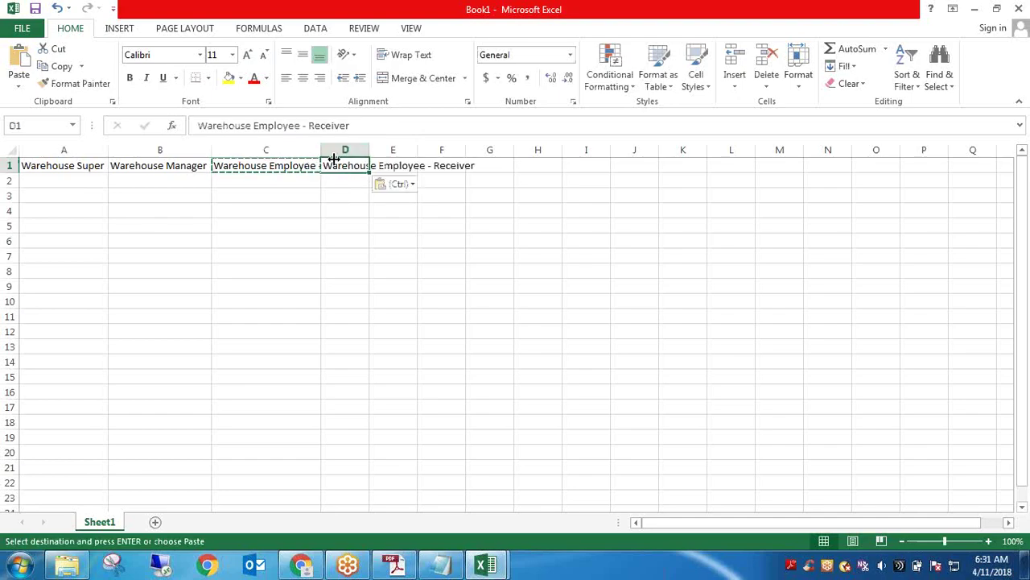
{"action": "double_click", "coordinate": [319, 149]}
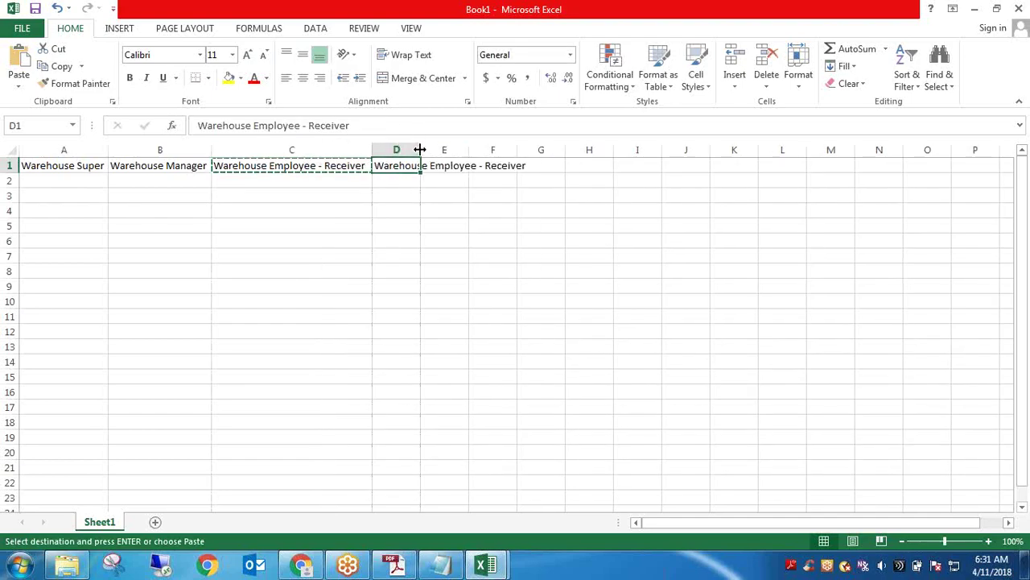
{"action": "double_click", "coordinate": [421, 150]}
{"action": "key", "text": "Escape"}
Change the copied heading to 'Warehouse Employee - Picker/Shipper', autofit it, and insert a blank first column
{"action": "double_click", "coordinate": [512, 162]}
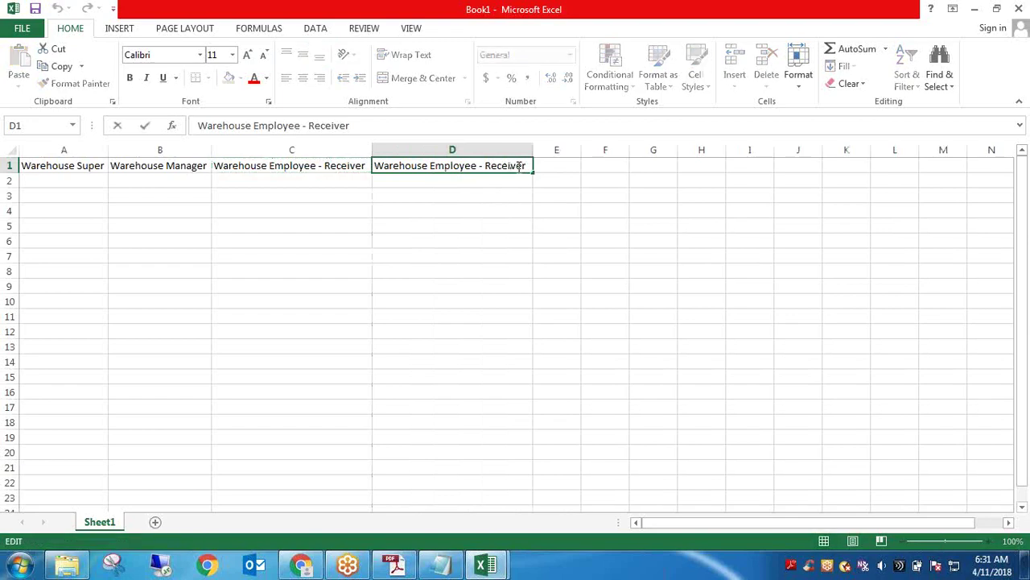
{"action": "left_click_drag", "start_coordinate": [521, 166], "coordinate": [486, 167]}
{"action": "type", "text": "Pc"}
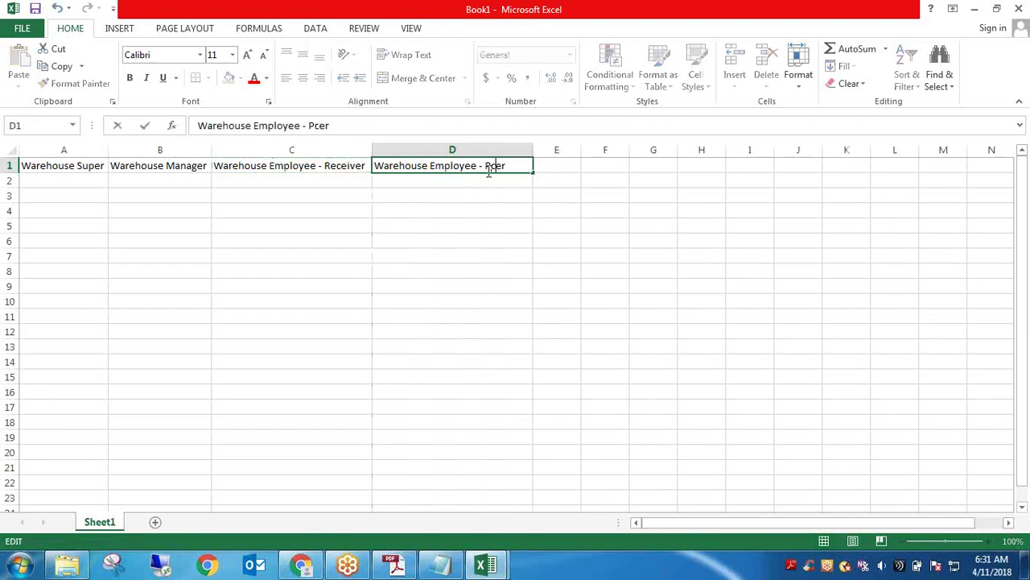
{"action": "type", "text": "i"}
{"action": "key", "text": "BackSpace"}
{"action": "key", "text": "BackSpace"}
{"action": "type", "text": "icker"}
{"action": "type", "text": "/Shipp"}
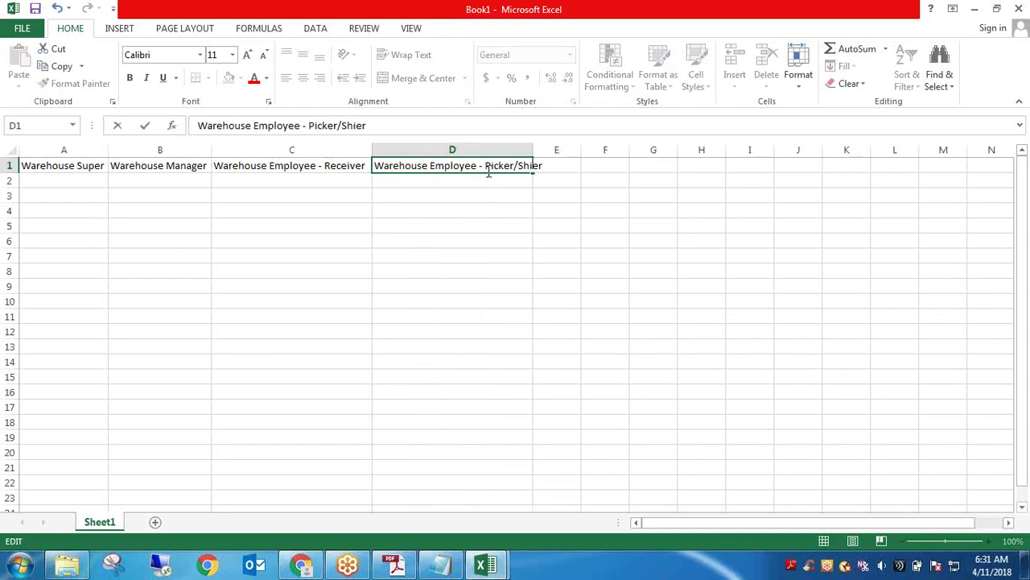
{"action": "key", "text": "Return"}
{"action": "key", "text": "Return"}
{"action": "key", "text": "Return"}
{"action": "key", "text": "Return"}
{"action": "key", "text": "Return"}
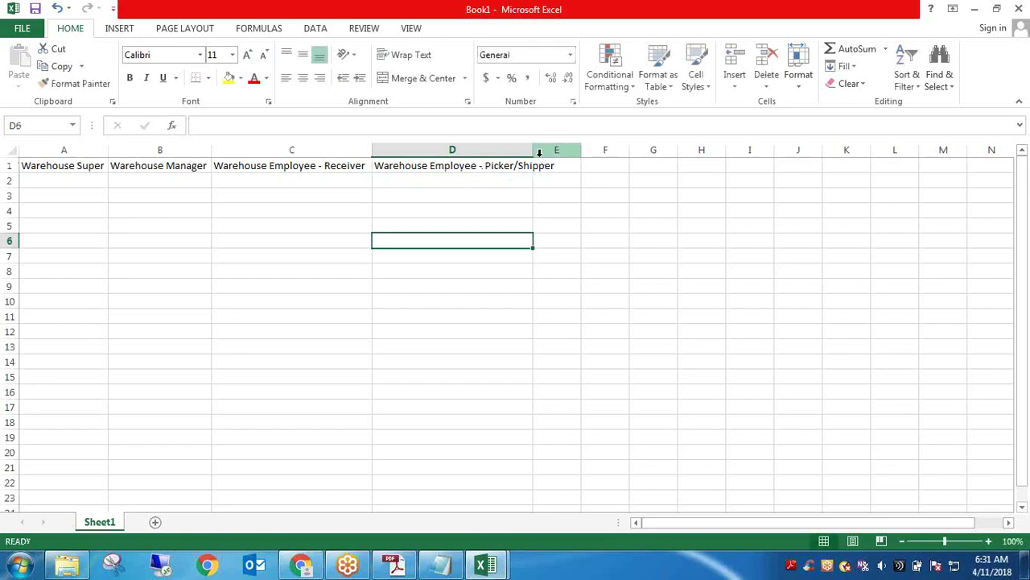
{"action": "double_click", "coordinate": [533, 151]}
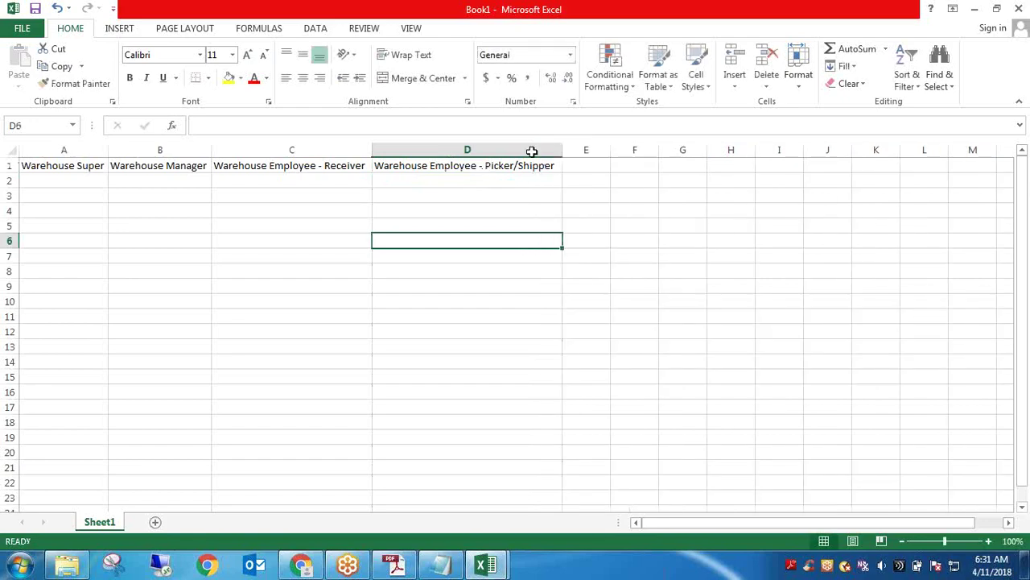
{"action": "right_click", "coordinate": [73, 142]}
{"action": "left_click", "coordinate": [119, 256]}
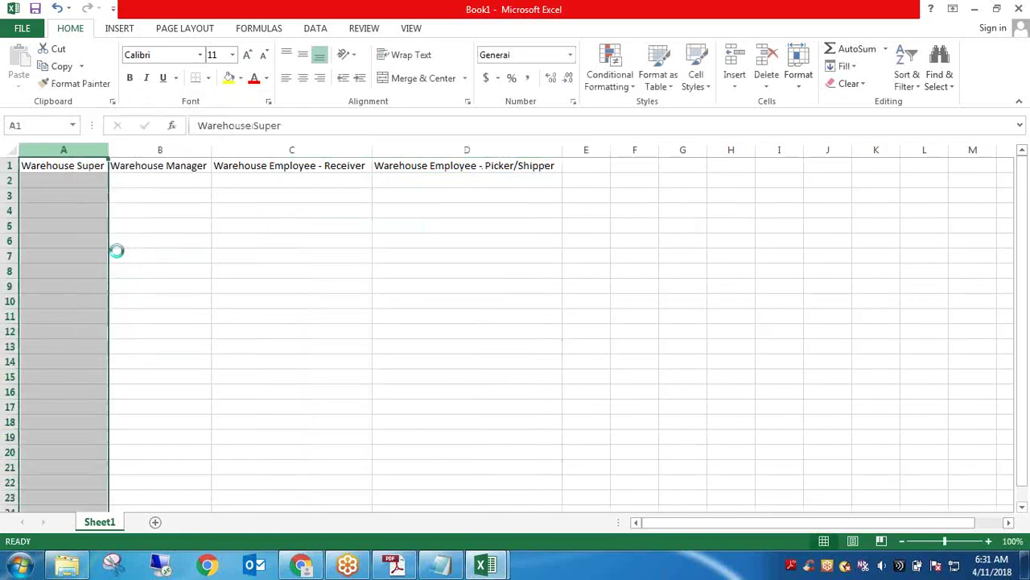
Rename the Warehouse Super heading to 'Warehouse Super User' and autofit column B
{"action": "double_click", "coordinate": [156, 153]}
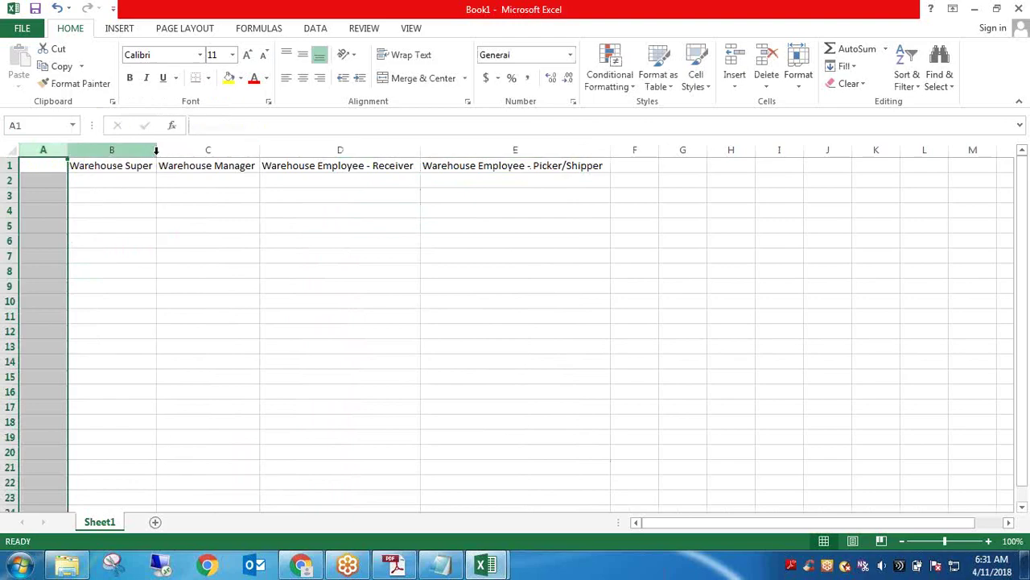
{"action": "double_click", "coordinate": [153, 165]}
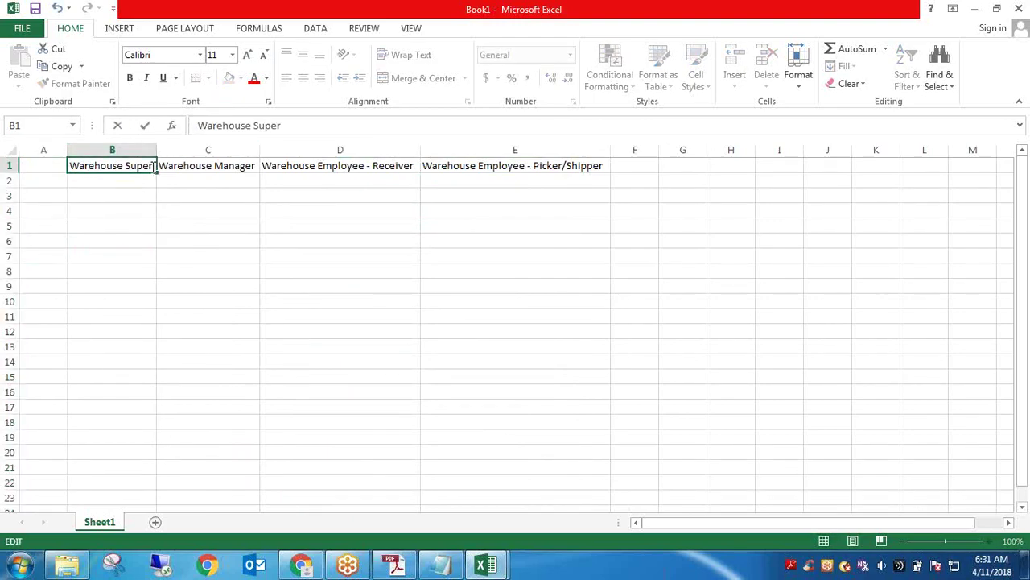
{"action": "type", "text": "USer"}
{"action": "left_click", "coordinate": [278, 257]}
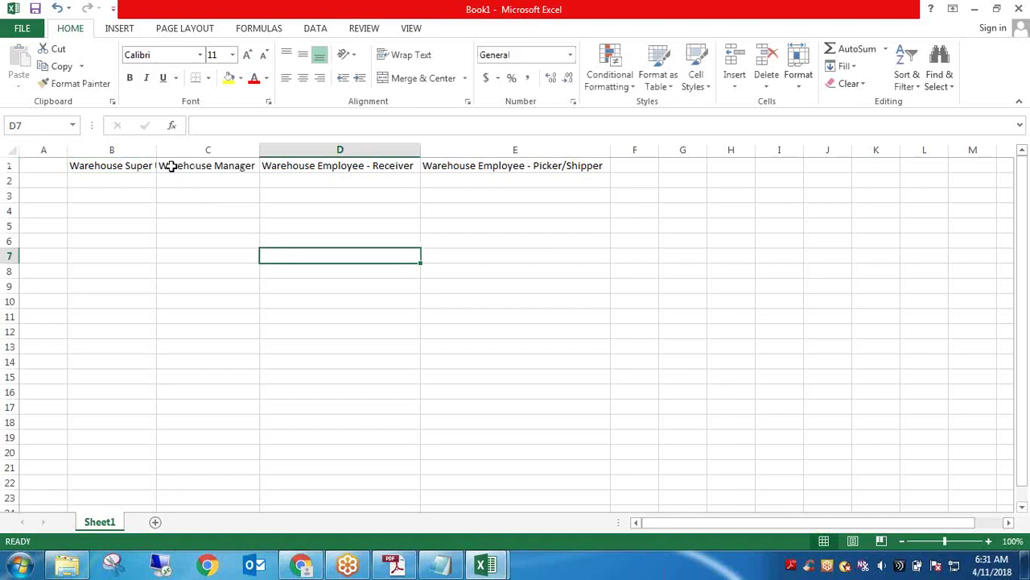
{"action": "double_click", "coordinate": [157, 151]}
Label cell A1 'Screen' and enter Purchase Order in A2
{"action": "left_click", "coordinate": [40, 182]}
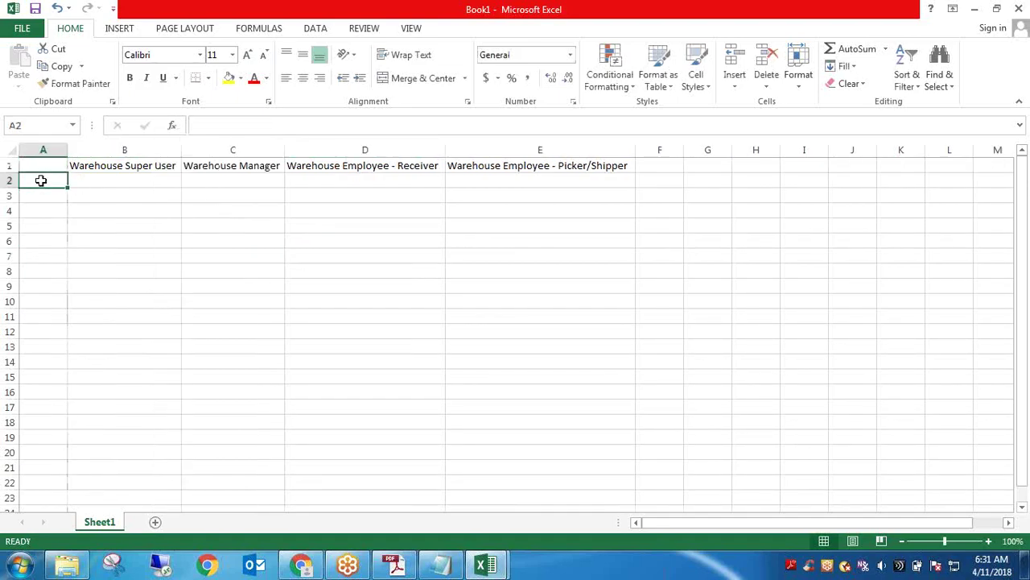
{"action": "left_click", "coordinate": [38, 165]}
{"action": "type", "text": "Scre"}
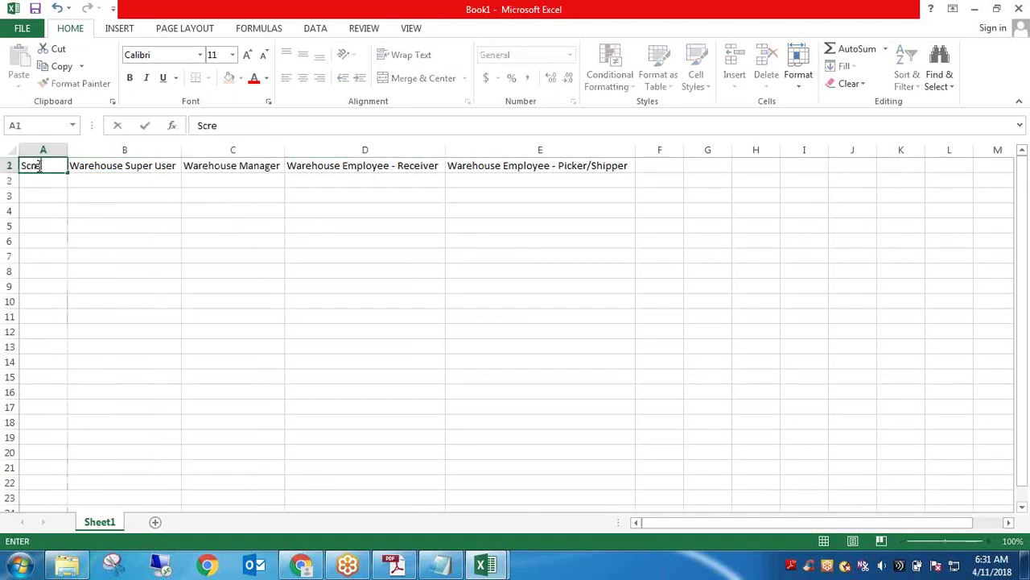
{"action": "type", "text": "em"}
{"action": "type", "text": "n"}
{"action": "key", "text": "Return"}
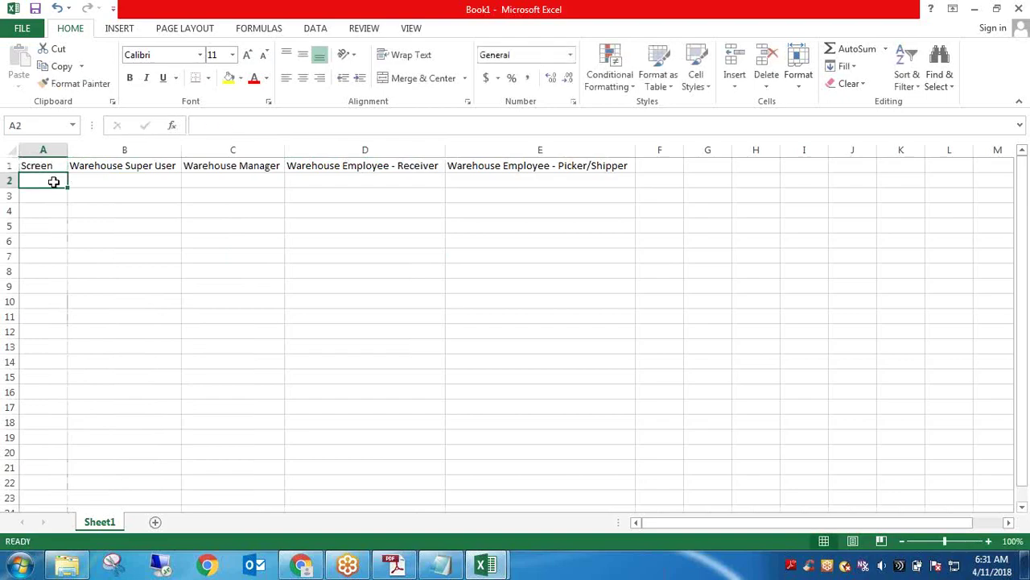
{"action": "type", "text": "Purchase"}
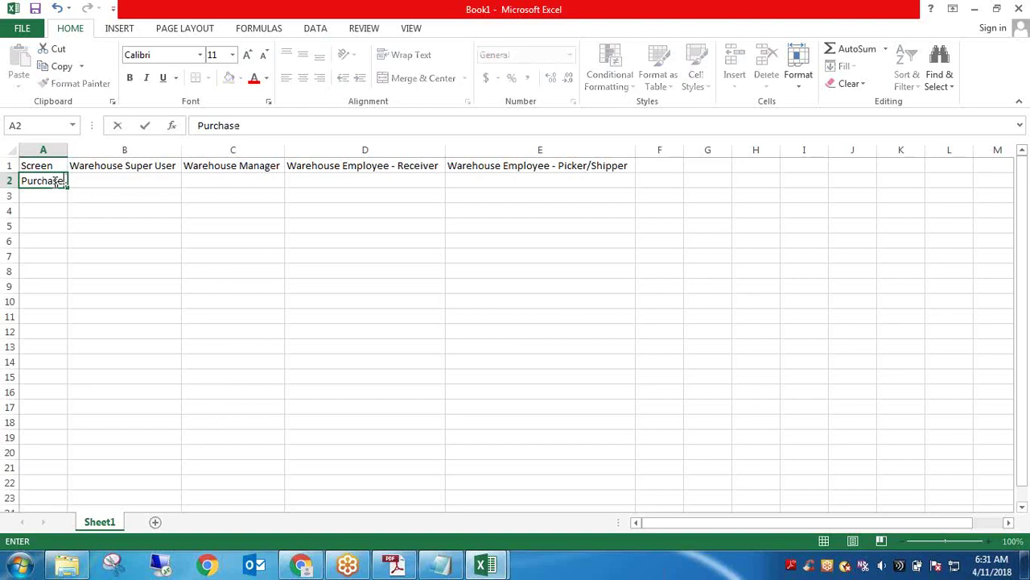
{"action": "type", "text": " Order"}
{"action": "key", "text": "Return"}
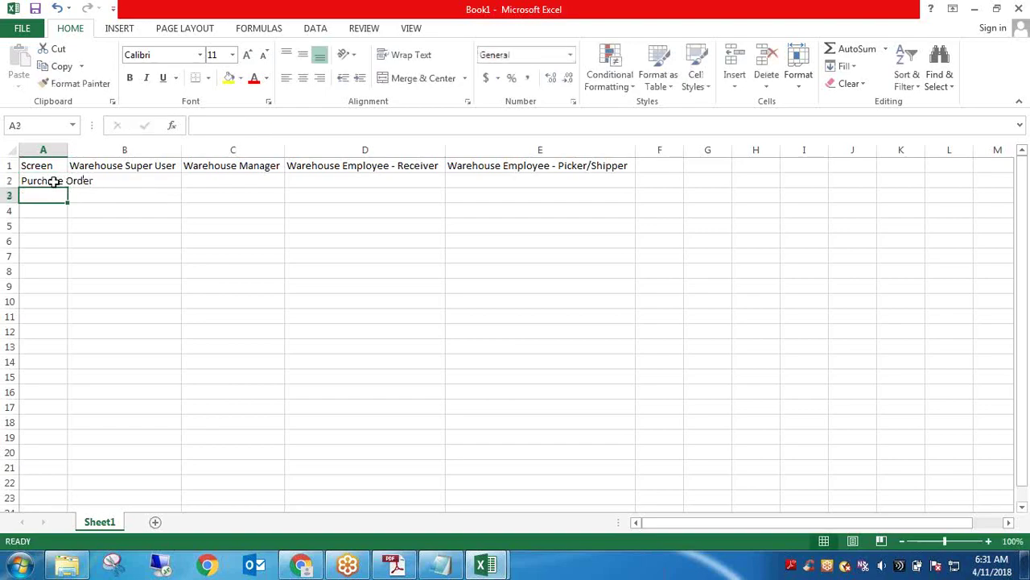
Enter Order Header/SO in A3 and autofit column A to fit it
{"action": "type", "text": "Sales"}
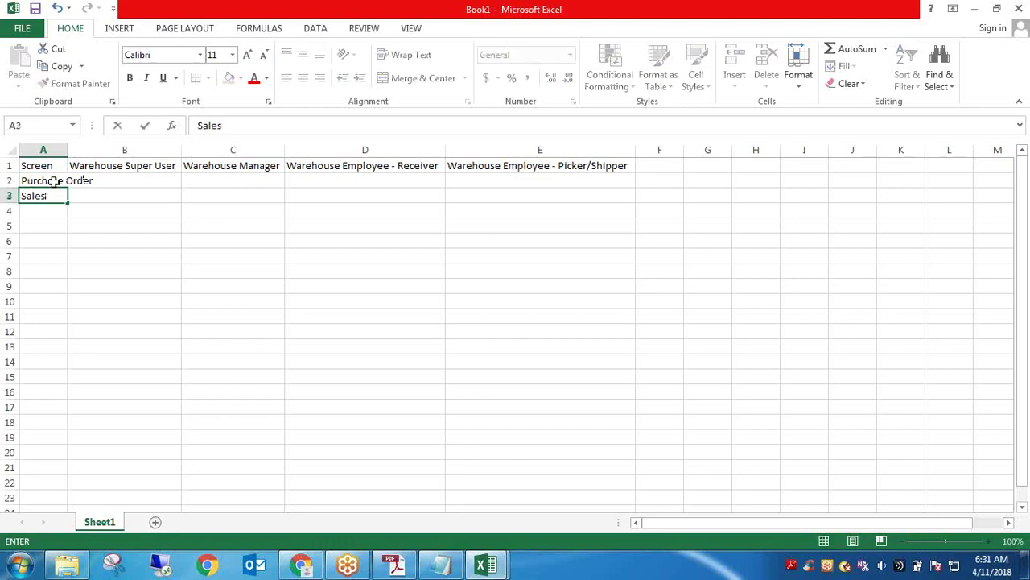
{"action": "key", "text": "BackSpace"}
{"action": "key", "text": "BackSpace"}
{"action": "key", "text": "BackSpace"}
{"action": "type", "text": "Order Hea"}
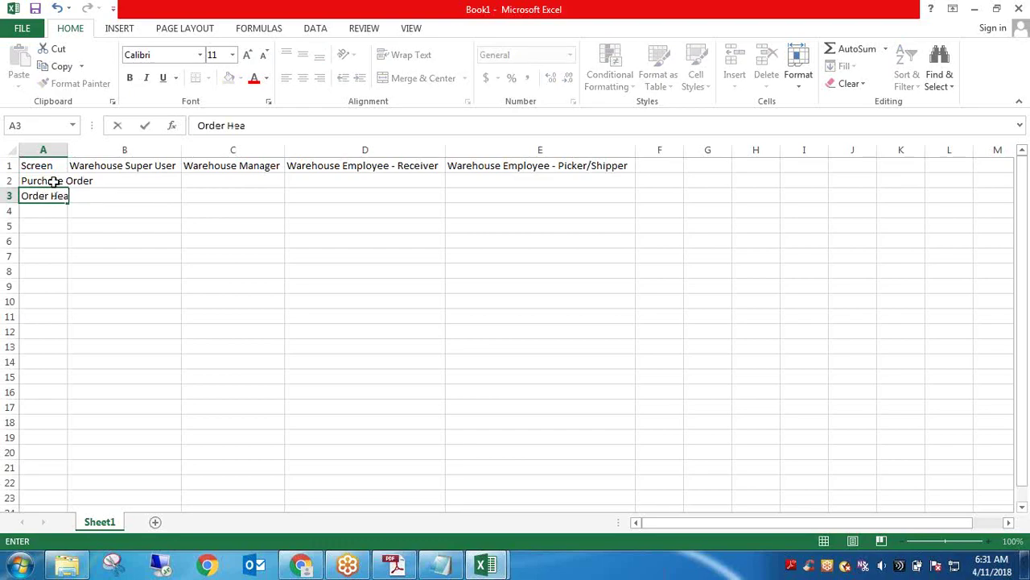
{"action": "type", "text": "der/Sp"}
{"action": "key", "text": "BackSpace"}
{"action": "type", "text": "O"}
{"action": "left_click", "coordinate": [125, 249]}
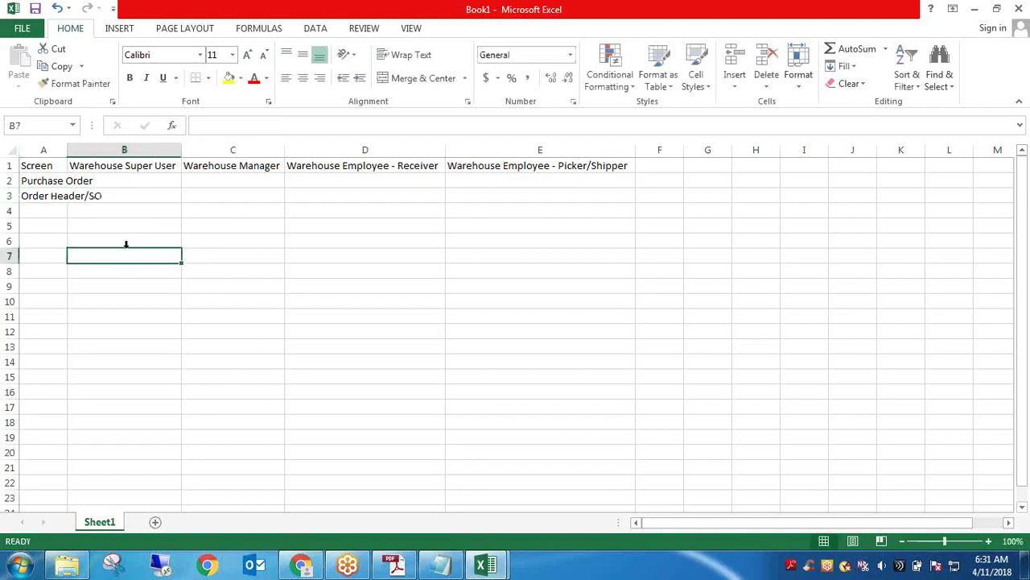
{"action": "double_click", "coordinate": [68, 149]}
{"action": "double_click", "coordinate": [71, 196]}
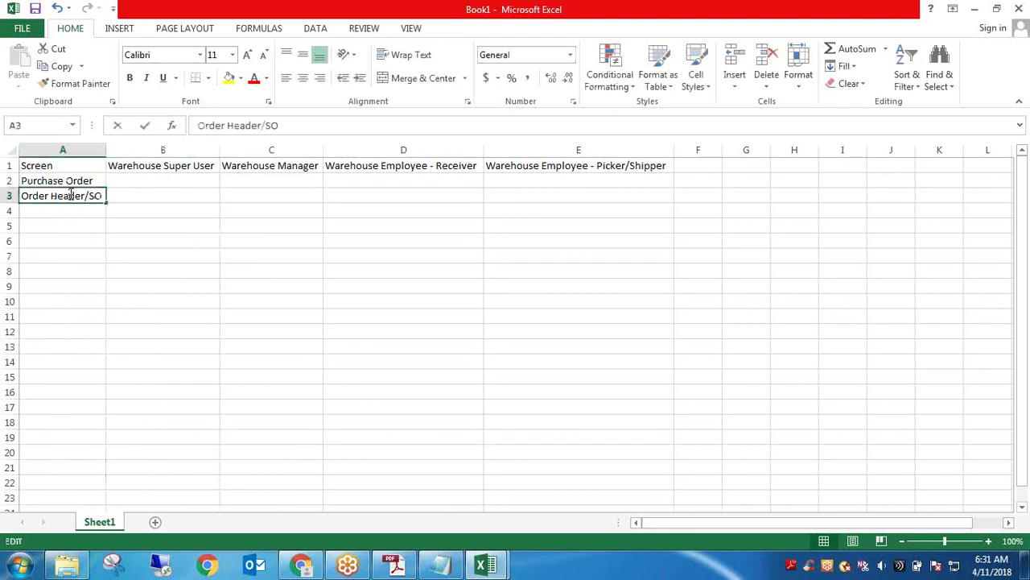
{"action": "double_click", "coordinate": [96, 195]}
{"action": "left_click", "coordinate": [99, 195]}
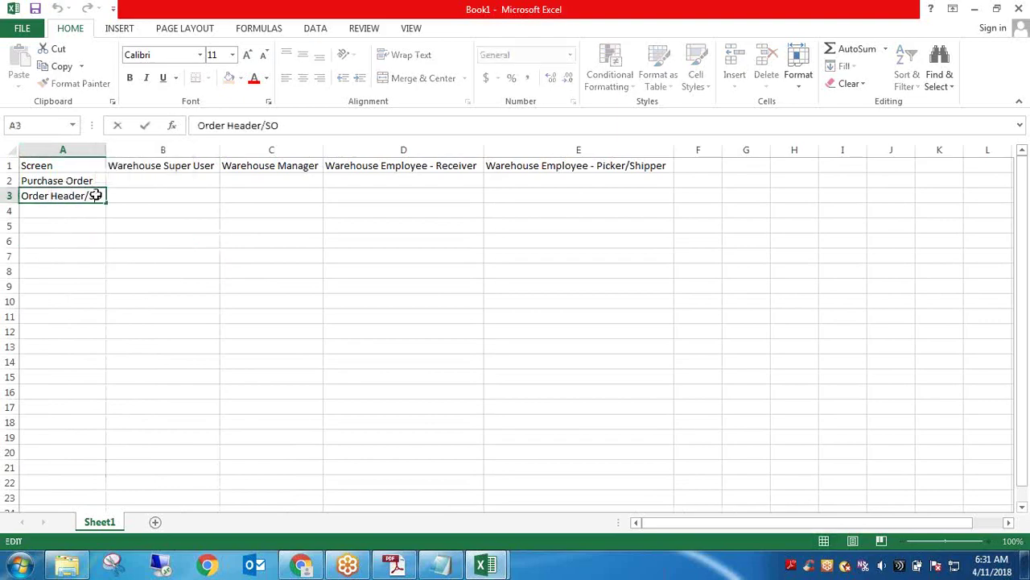
{"action": "left_click", "coordinate": [147, 200]}
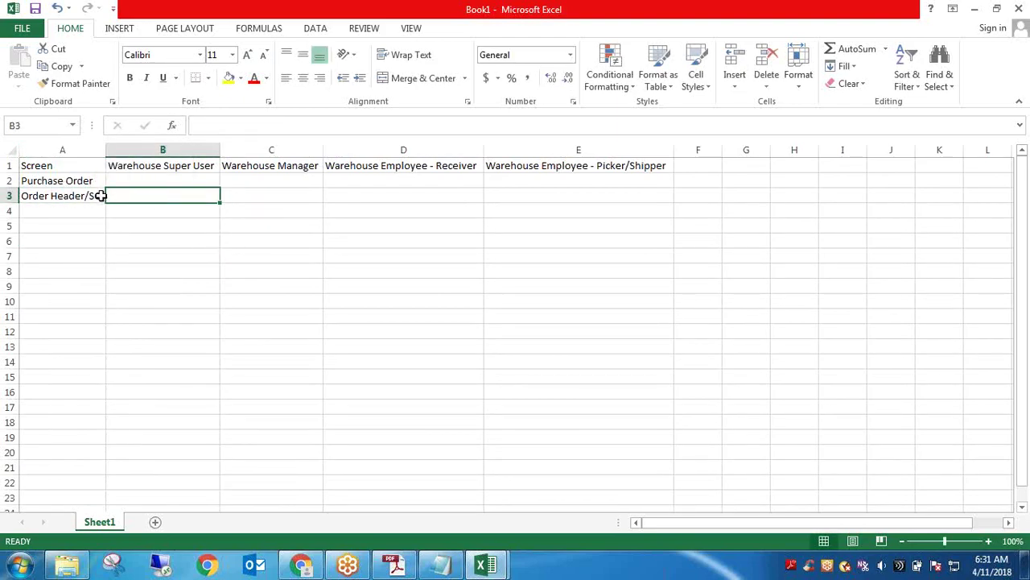
Fill the Purchase Order row with Y, Y, Y, N across the four roles
{"action": "left_click", "coordinate": [144, 180]}
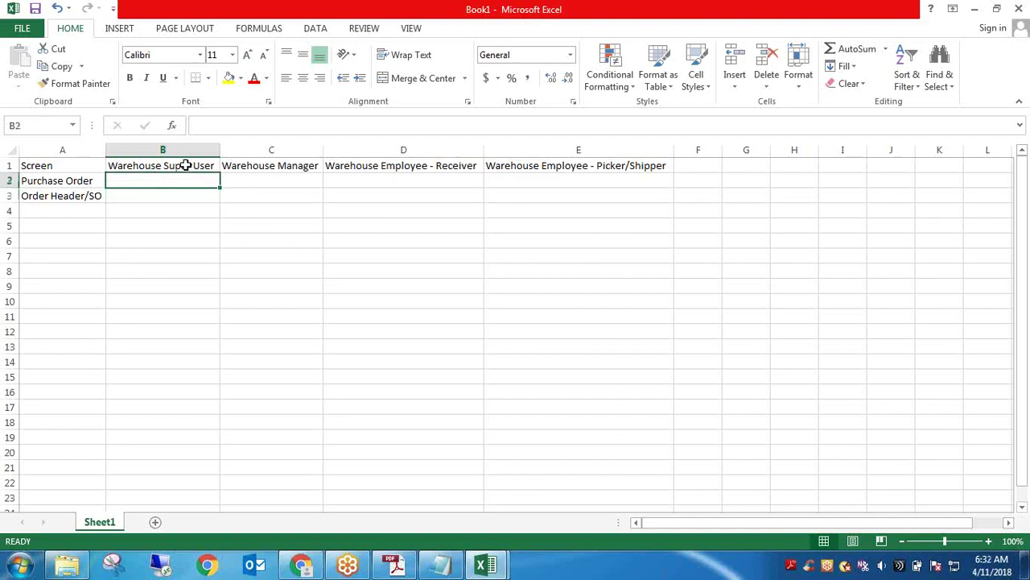
{"action": "left_click", "coordinate": [178, 165]}
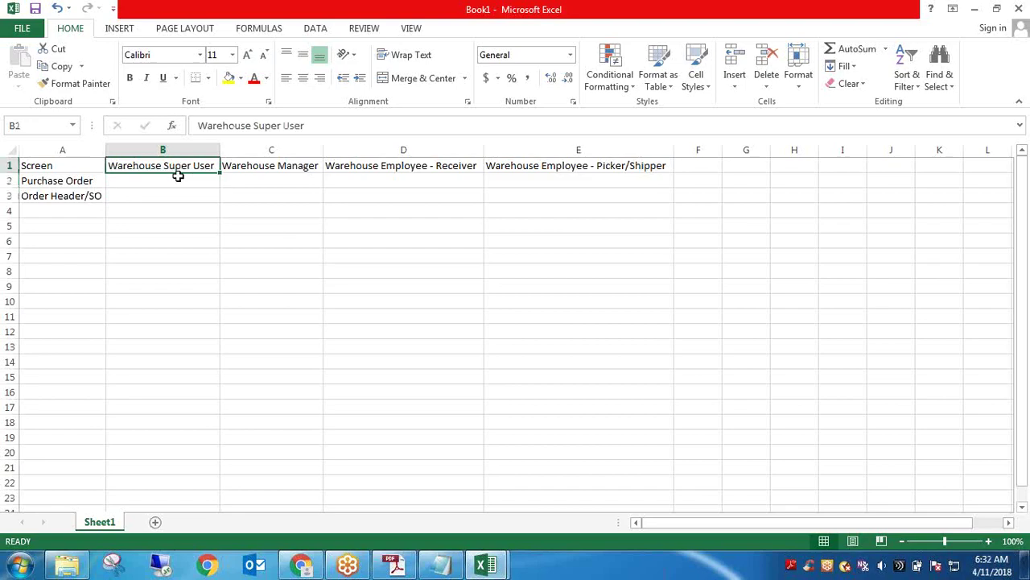
{"action": "left_click", "coordinate": [177, 181]}
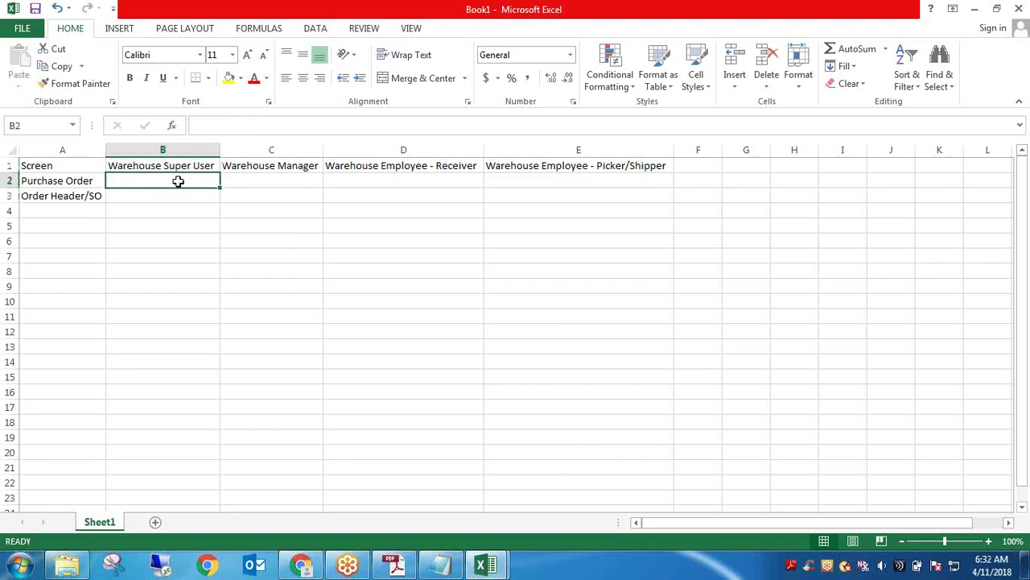
{"action": "type", "text": "Y"}
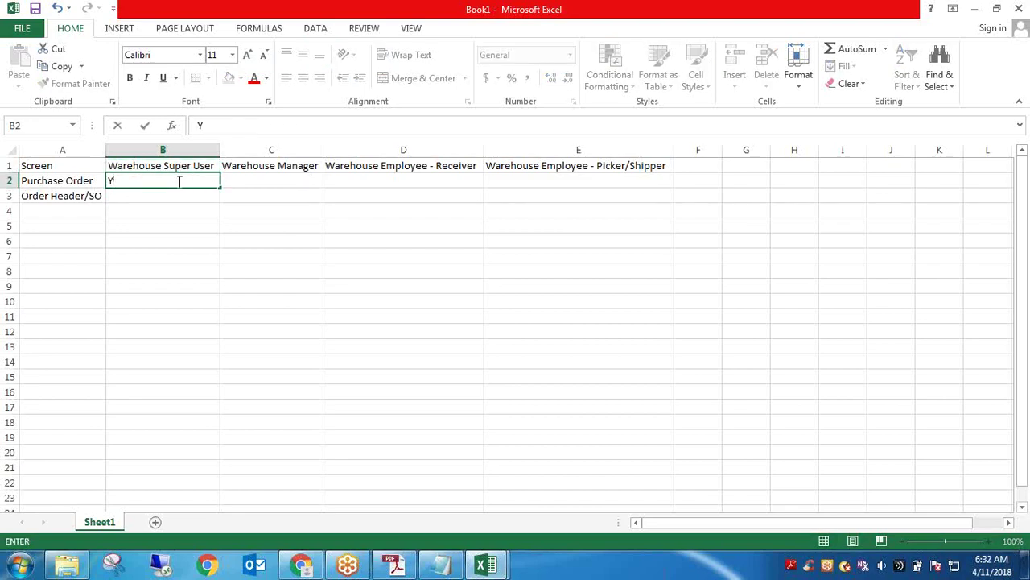
{"action": "key", "text": "Tab"}
{"action": "type", "text": "Y"}
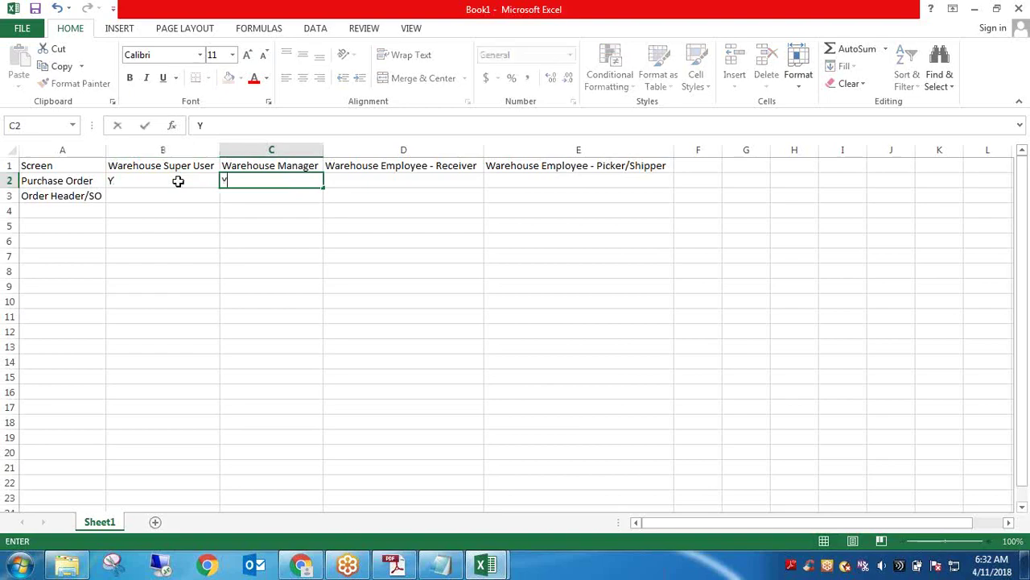
{"action": "key", "text": "Tab"}
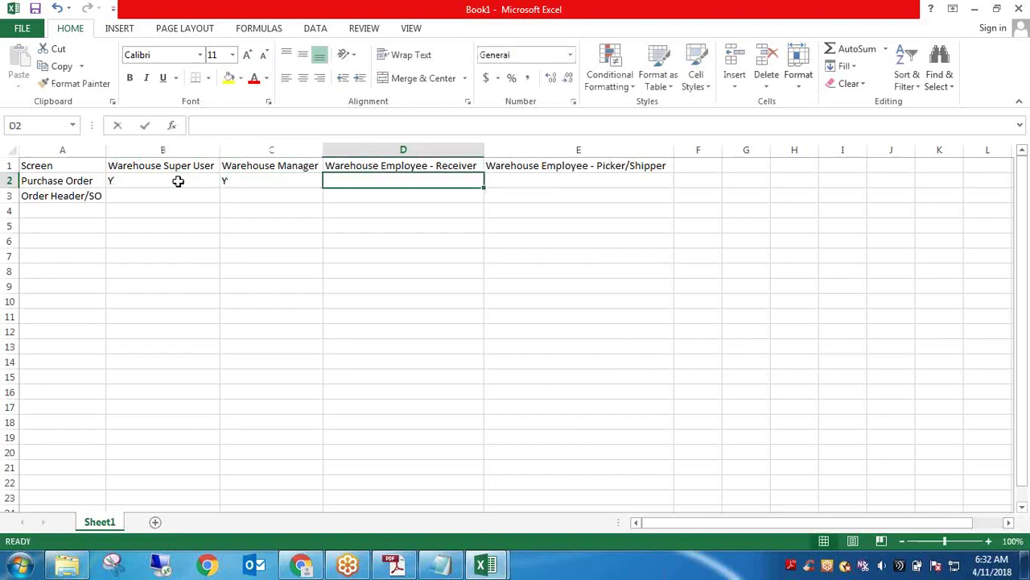
{"action": "type", "text": "Y"}
{"action": "key", "text": "Tab"}
{"action": "type", "text": "N"}
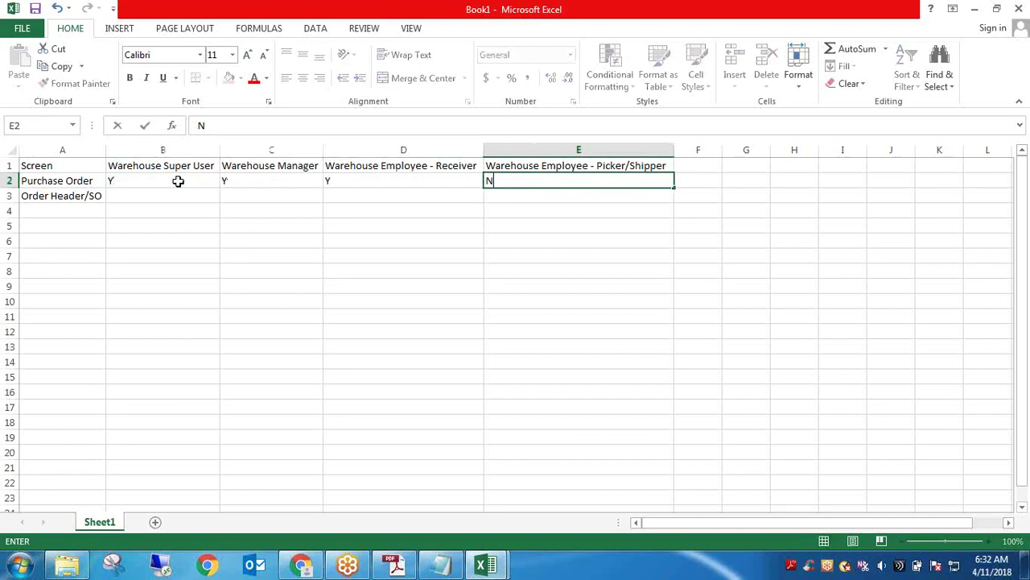
{"action": "left_click", "coordinate": [572, 197]}
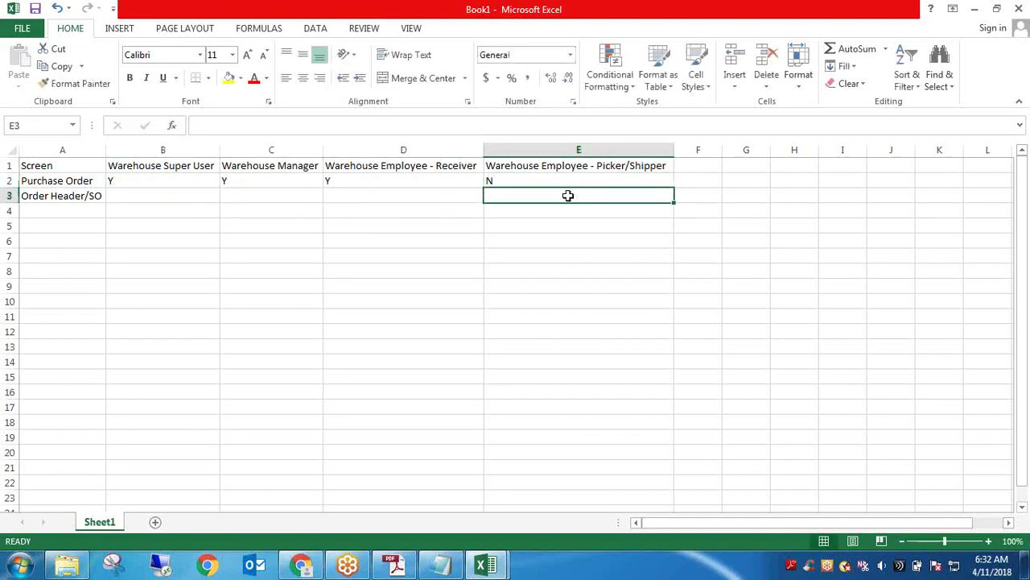
{"action": "key", "text": "Up"}
{"action": "left_click", "coordinate": [463, 177]}
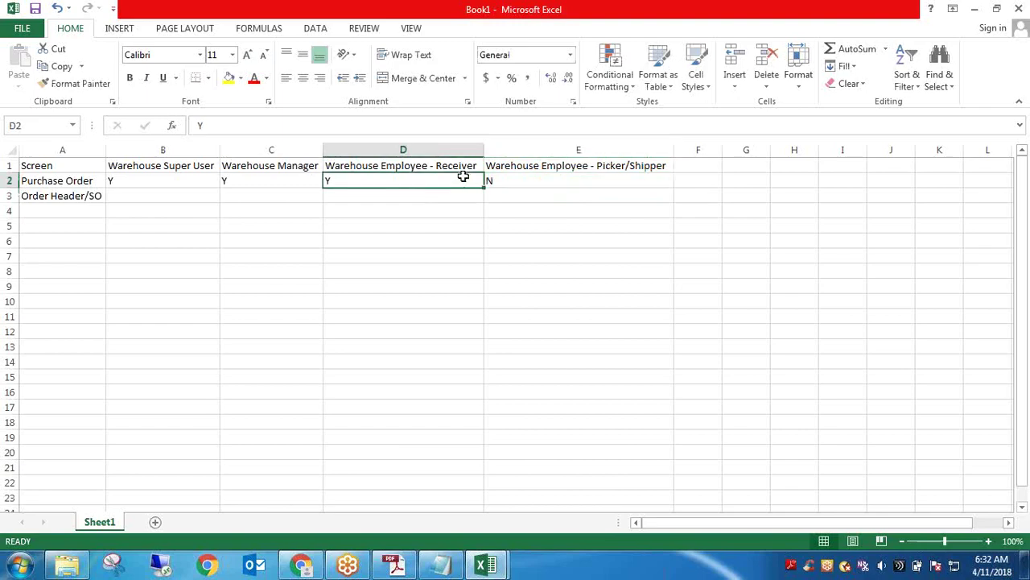
{"action": "left_click", "coordinate": [556, 180]}
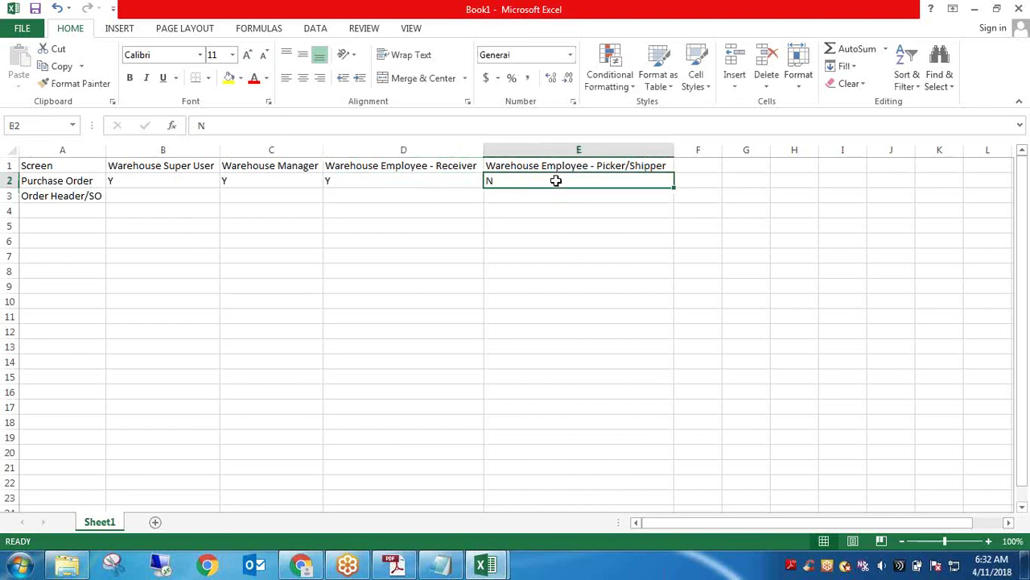
{"action": "left_click", "coordinate": [96, 180]}
{"action": "left_click", "coordinate": [532, 183]}
Fill the Order Header/SO row with Y, Y, N, Y across the four roles
{"action": "left_click", "coordinate": [164, 195]}
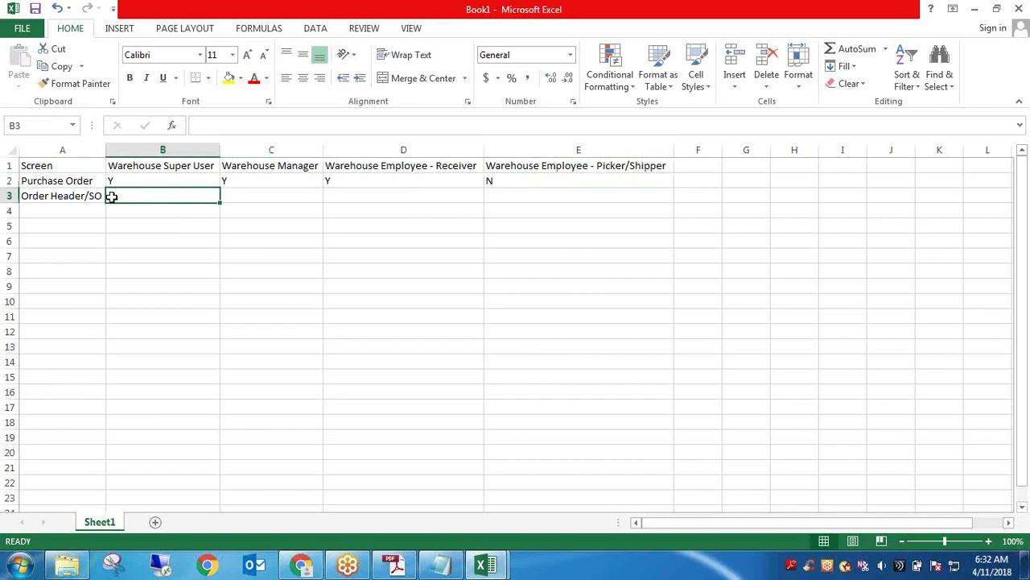
{"action": "type", "text": "Y"}
{"action": "key", "text": "Tab"}
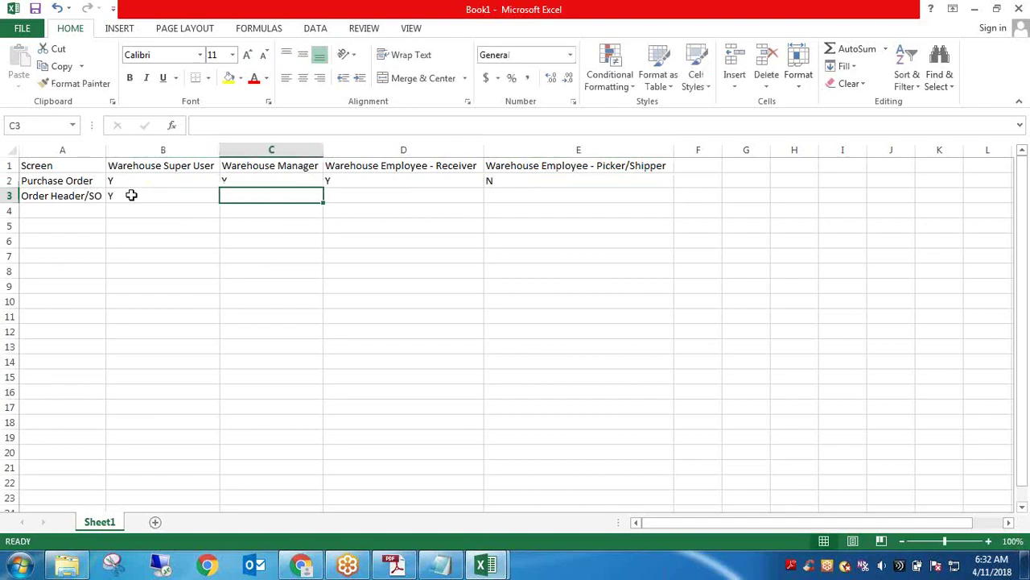
{"action": "type", "text": "Y"}
{"action": "key", "text": "Tab"}
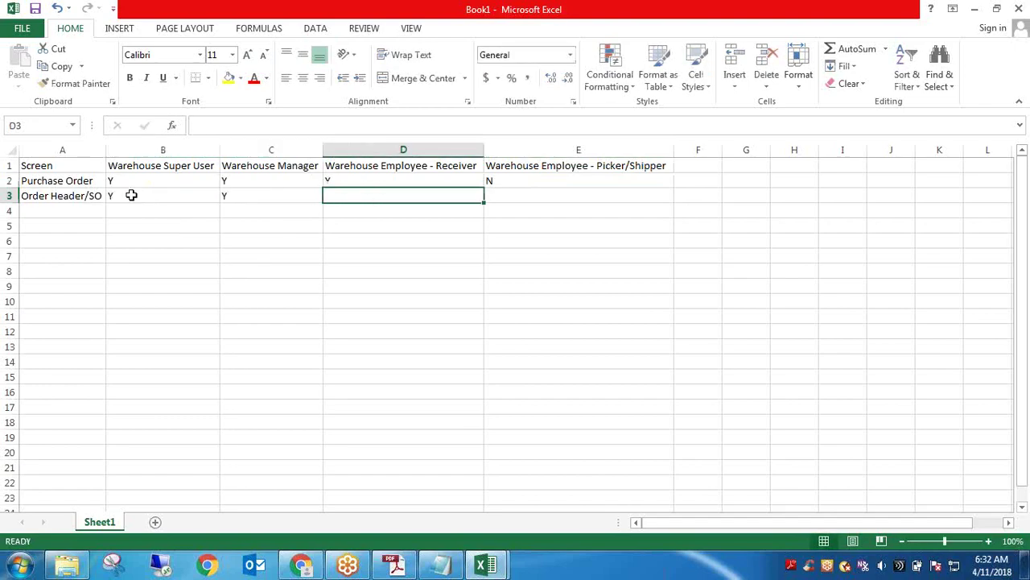
{"action": "type", "text": "Y"}
{"action": "key", "text": "Tab"}
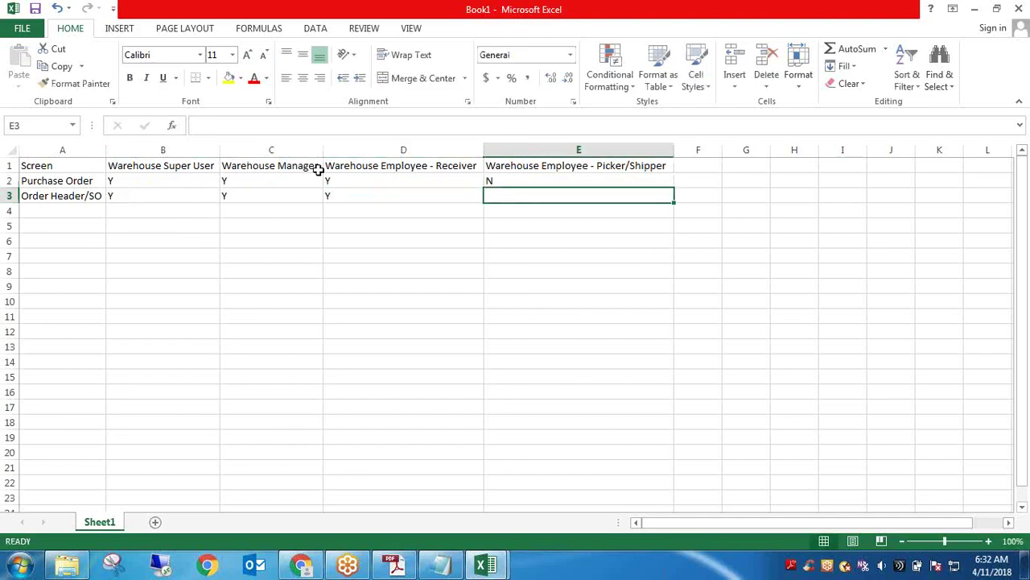
{"action": "left_click", "coordinate": [335, 193]}
{"action": "type", "text": "N"}
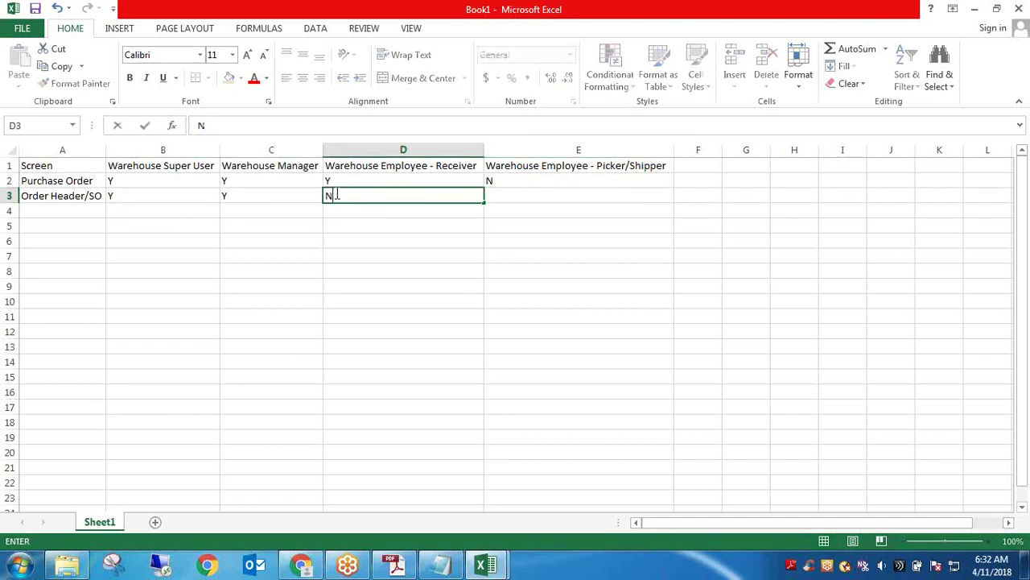
{"action": "key", "text": "Tab"}
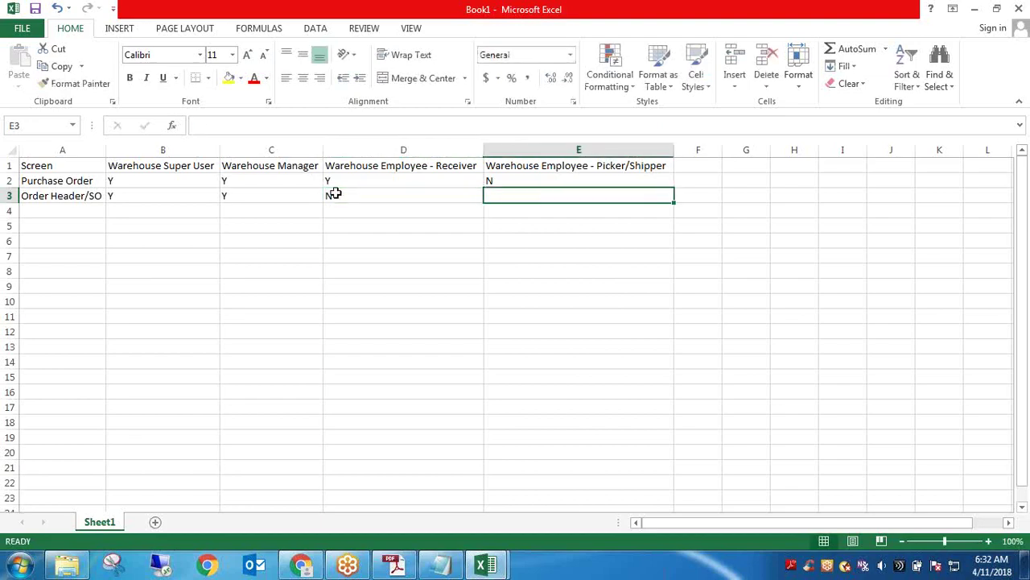
{"action": "type", "text": "Y"}
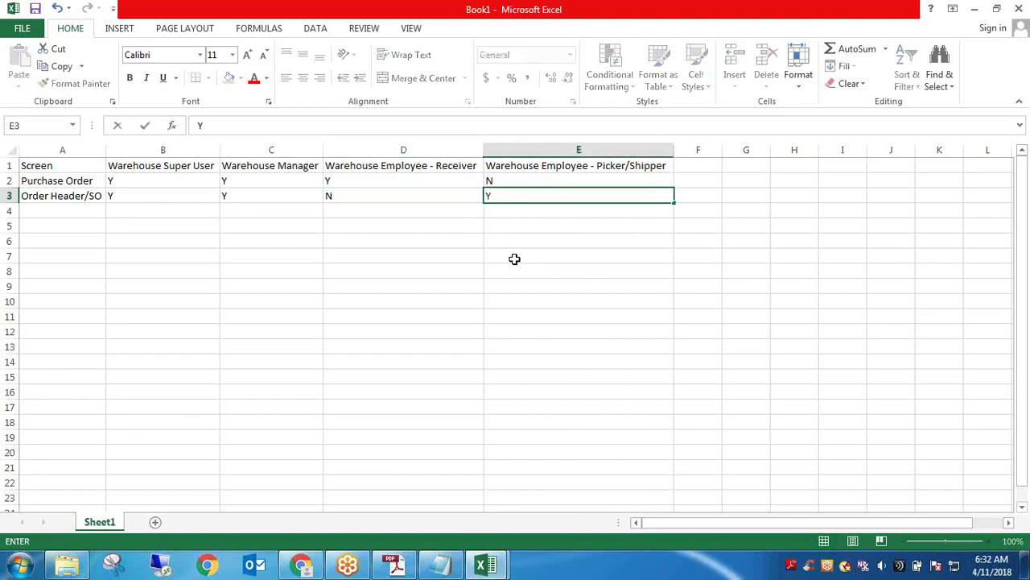
{"action": "left_click", "coordinate": [515, 258]}
{"action": "left_click", "coordinate": [511, 198]}
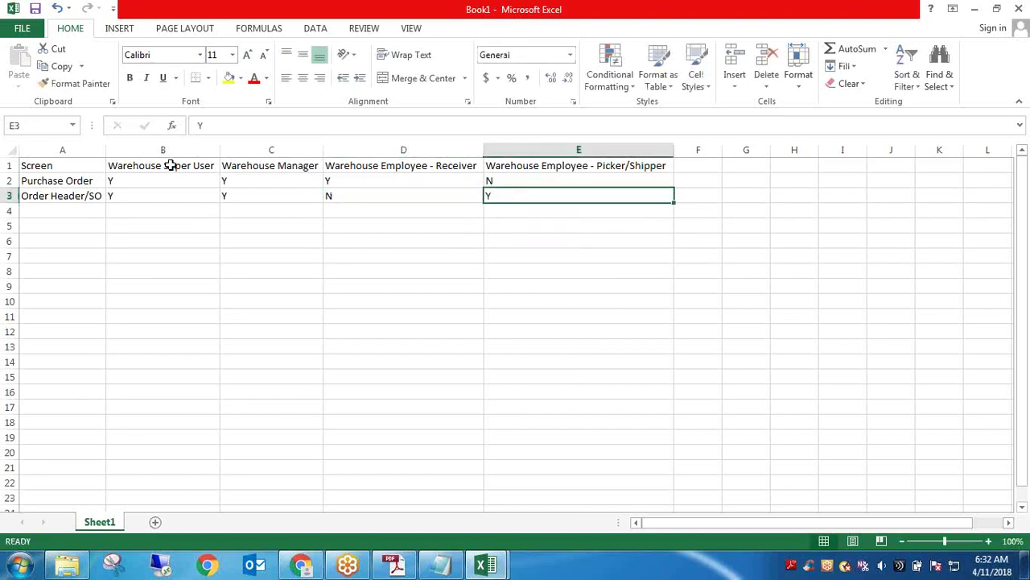
Fill the role headings orange and make the Screen names bold with yellow fill
{"action": "left_click_drag", "start_coordinate": [170, 165], "coordinate": [587, 169]}
{"action": "left_click", "coordinate": [240, 78]}
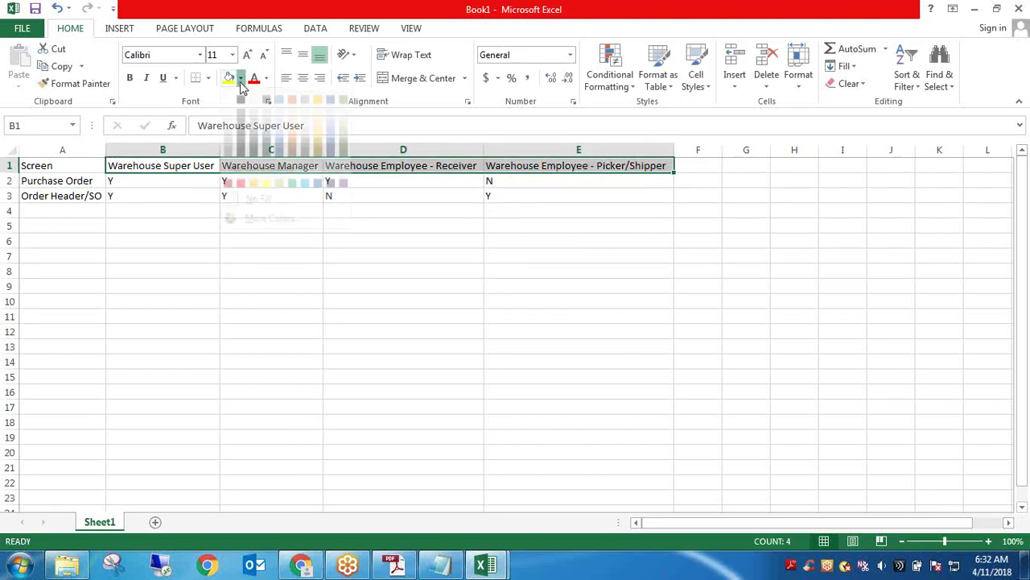
{"action": "left_click", "coordinate": [292, 151]}
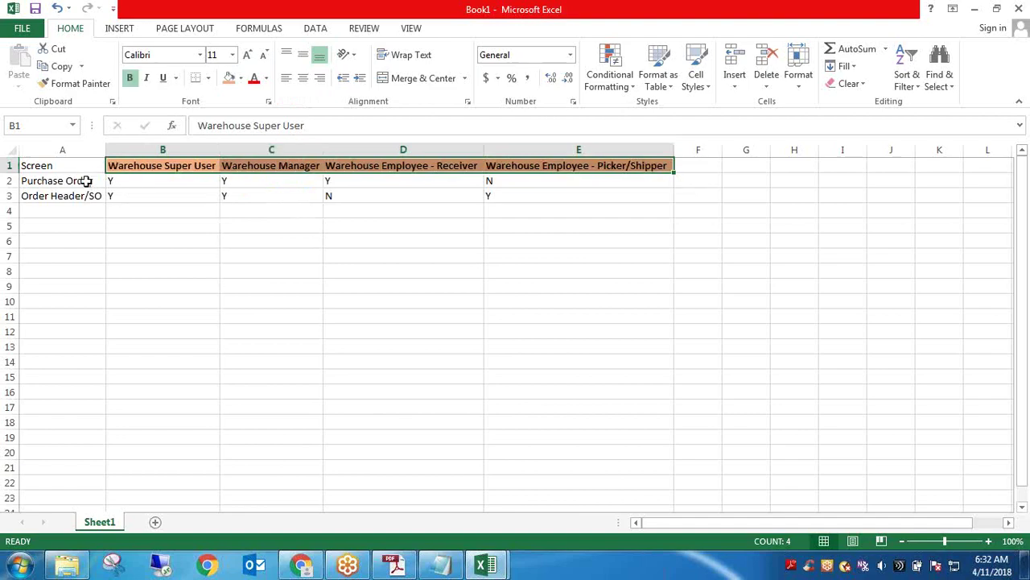
{"action": "mouse_move", "coordinate": [86, 180]}
{"action": "left_mouse_down"}
{"action": "mouse_move", "coordinate": [85, 200]}
{"action": "mouse_move", "coordinate": [83, 169]}
{"action": "left_mouse_up"}
{"action": "key", "text": "ctrl+b"}
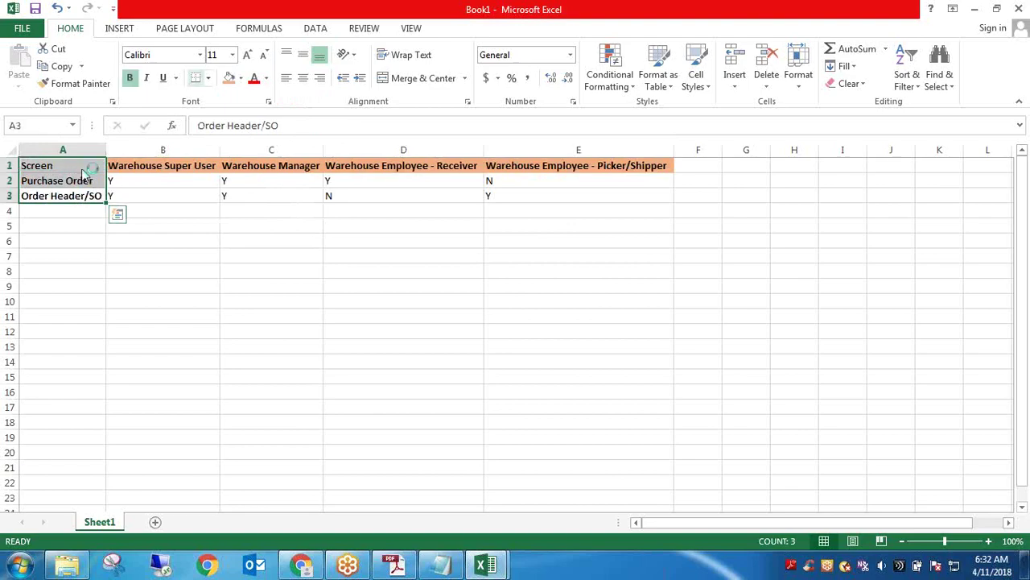
{"action": "left_click", "coordinate": [241, 79]}
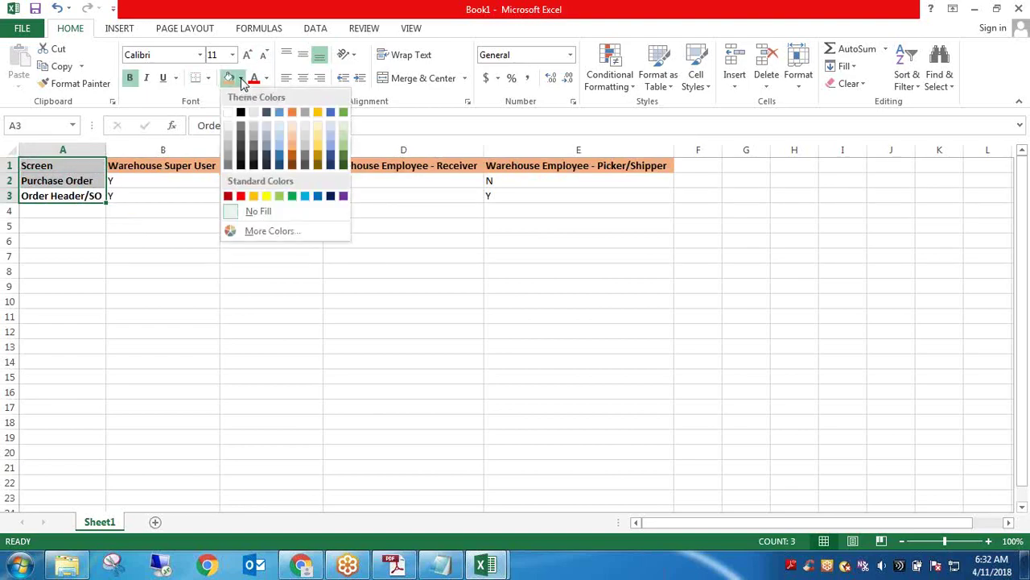
{"action": "left_click", "coordinate": [268, 199]}
{"action": "left_click", "coordinate": [268, 225]}
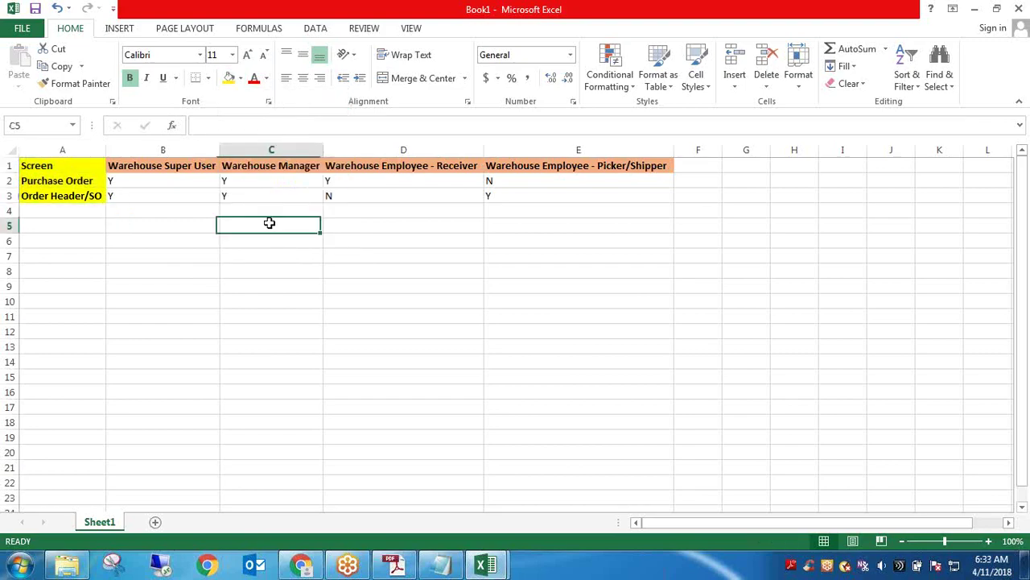
Review the Y/N values and re-edit the Receiver N in cell D3
{"action": "left_click", "coordinate": [187, 182]}
{"action": "left_click", "coordinate": [259, 196]}
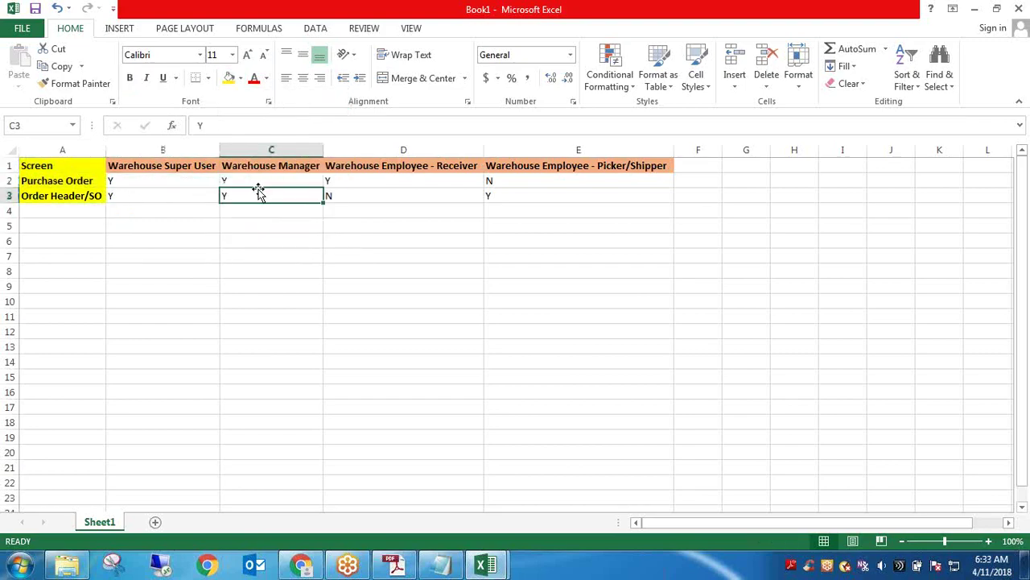
{"action": "left_click", "coordinate": [346, 194]}
{"action": "double_click", "coordinate": [348, 195]}
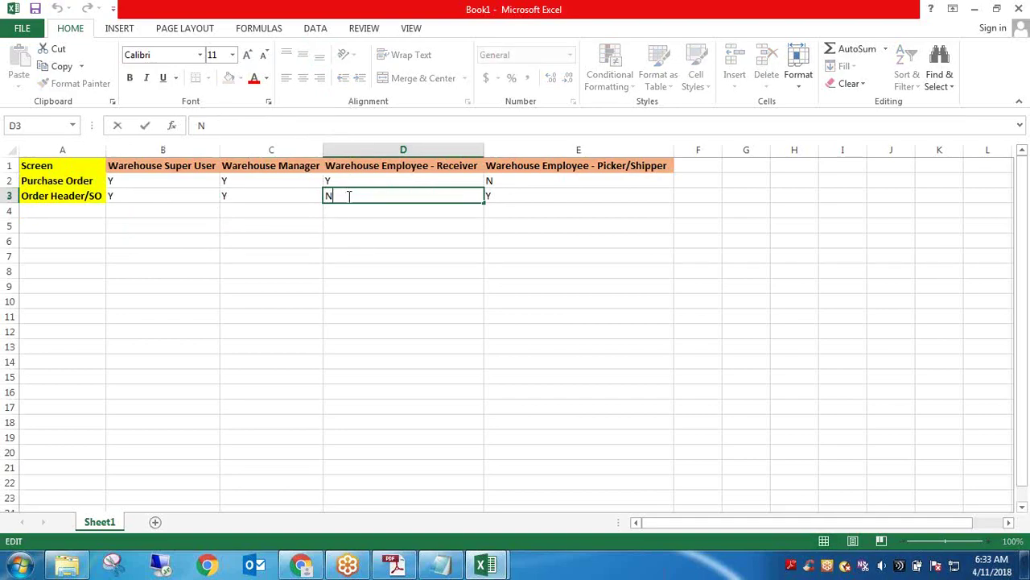
{"action": "left_click", "coordinate": [271, 218]}
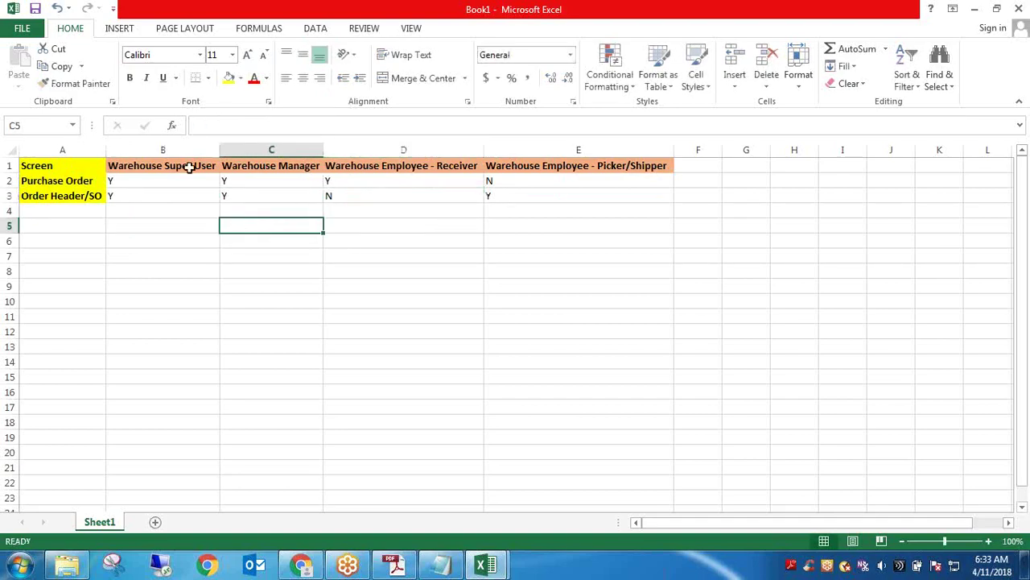
{"action": "left_click_drag", "start_coordinate": [191, 167], "coordinate": [386, 193]}
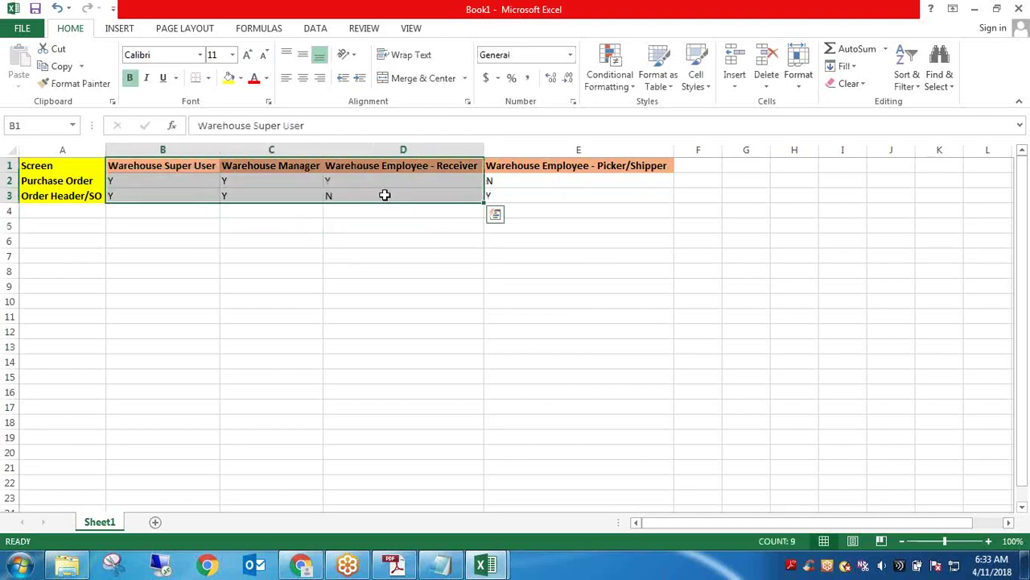
{"action": "left_click", "coordinate": [449, 166]}
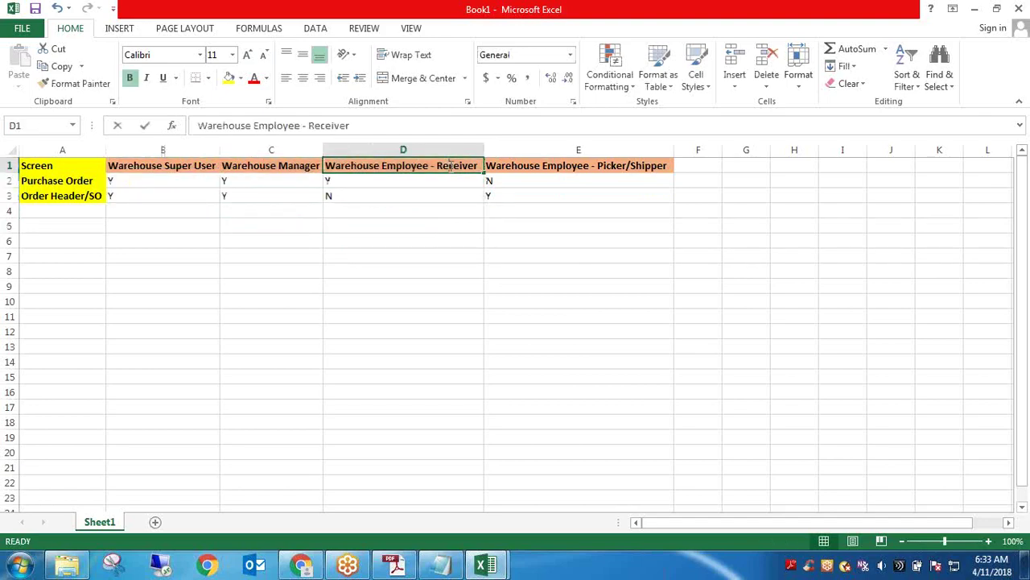
{"action": "double_click", "coordinate": [445, 167]}
{"action": "left_click", "coordinate": [455, 194]}
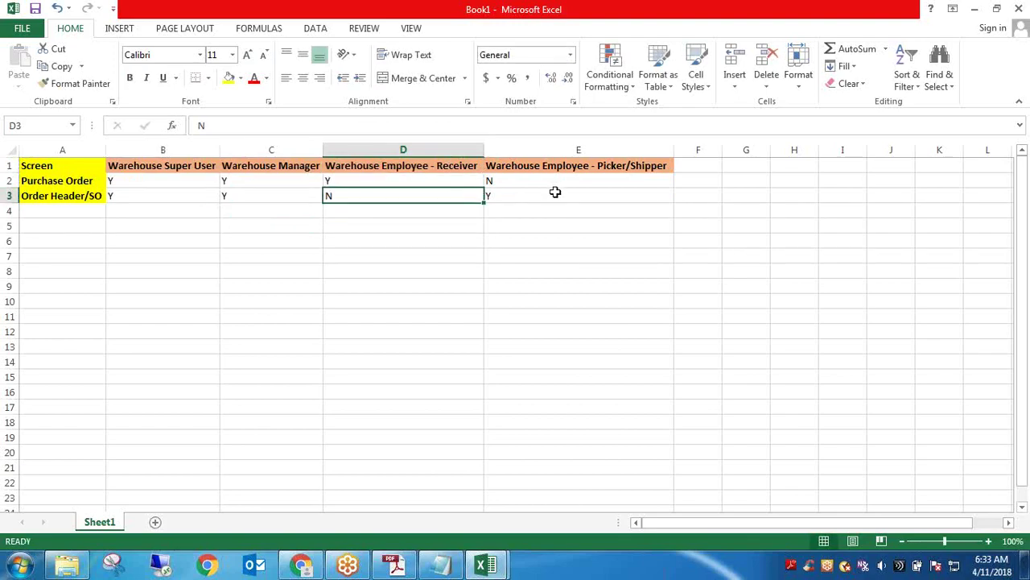
Select the A1:E3 matrix for review, then check the Receiver column and screen names
{"action": "left_click_drag", "start_coordinate": [555, 192], "coordinate": [104, 159]}
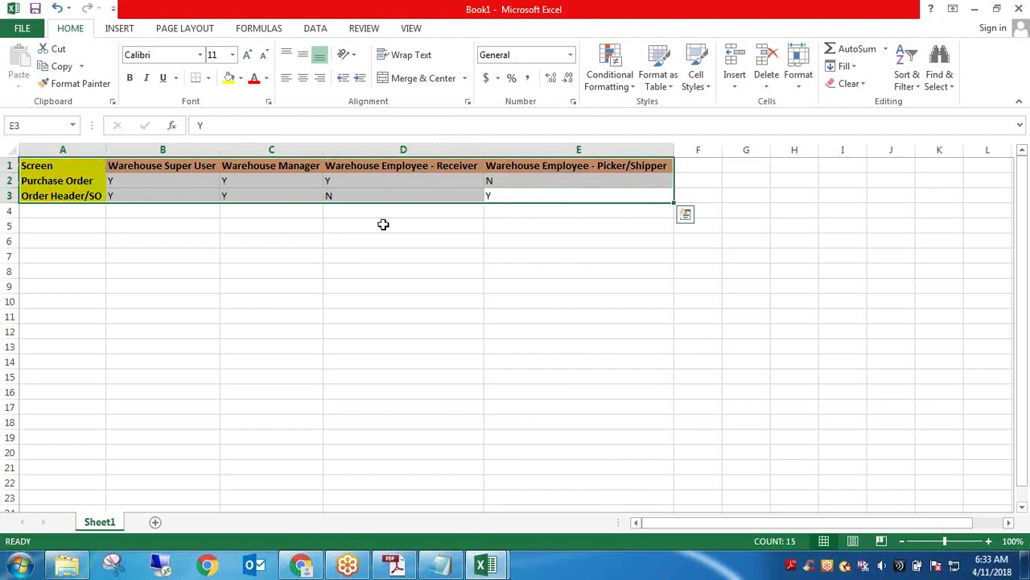
{"action": "mouse_move", "coordinate": [310, 575]}
{"action": "left_click", "coordinate": [531, 197]}
{"action": "left_click", "coordinate": [517, 259]}
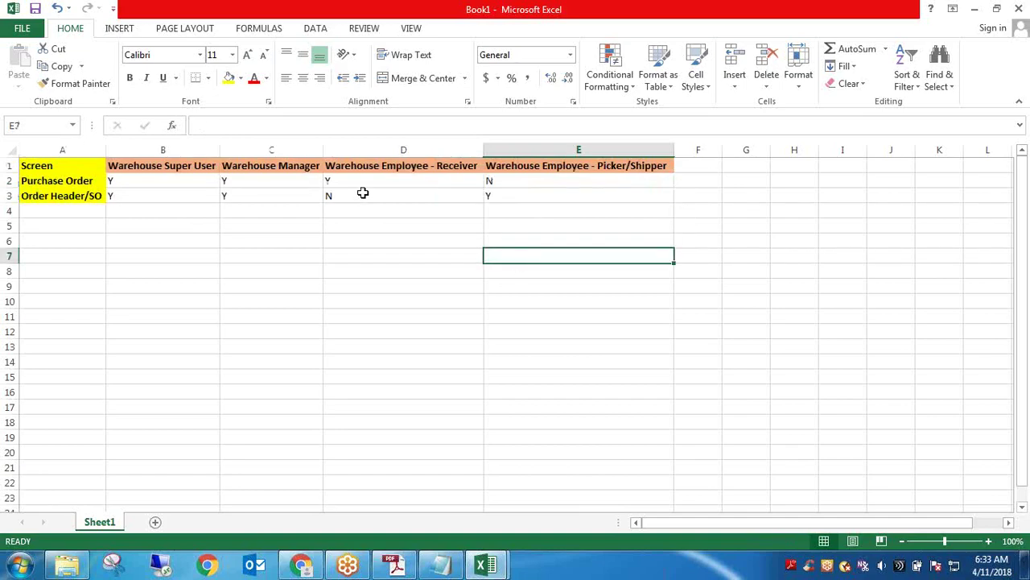
{"action": "left_click_drag", "start_coordinate": [393, 166], "coordinate": [393, 194]}
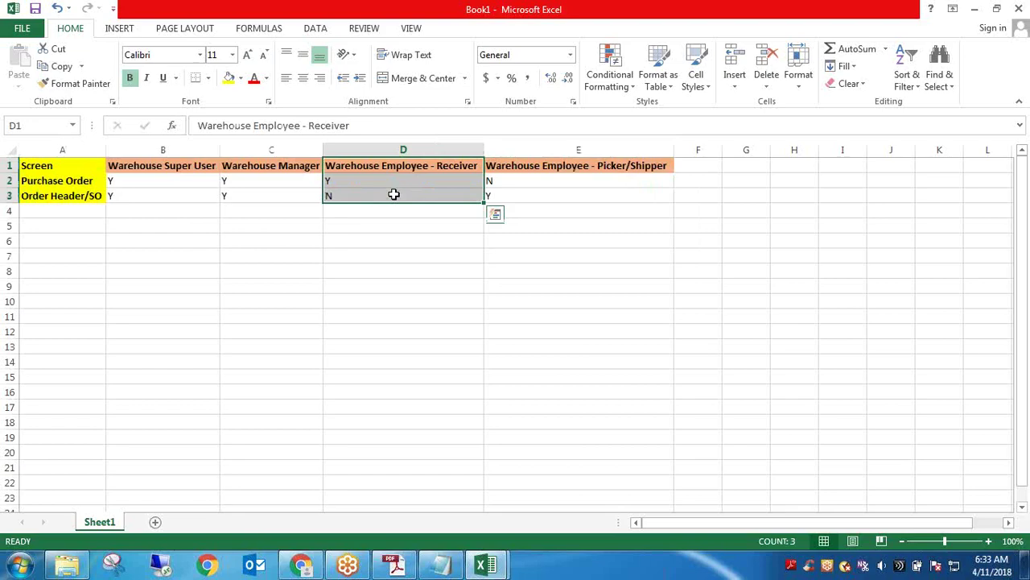
{"action": "left_click", "coordinate": [384, 183]}
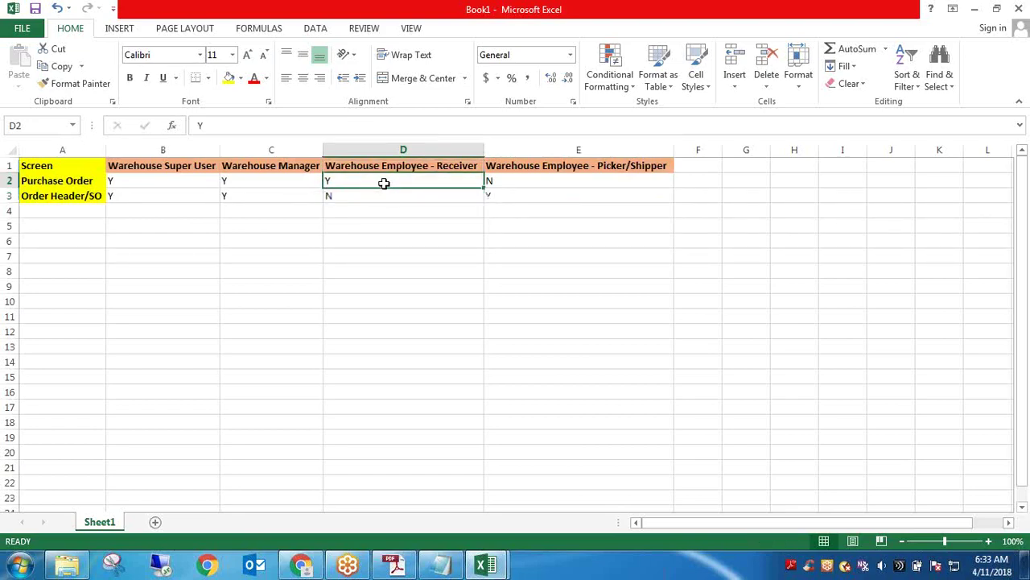
{"action": "left_click", "coordinate": [89, 181]}
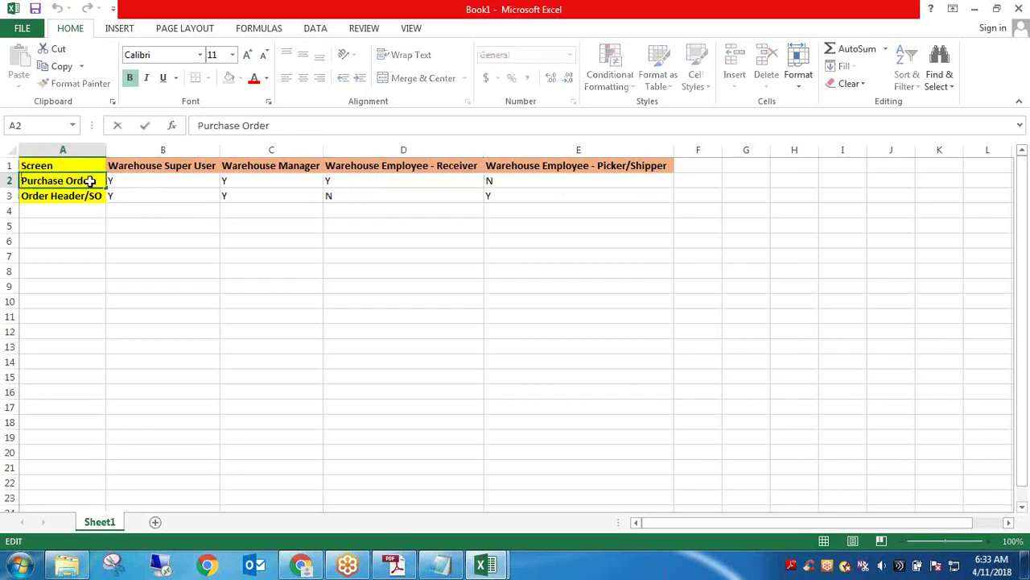
{"action": "left_click", "coordinate": [84, 198]}
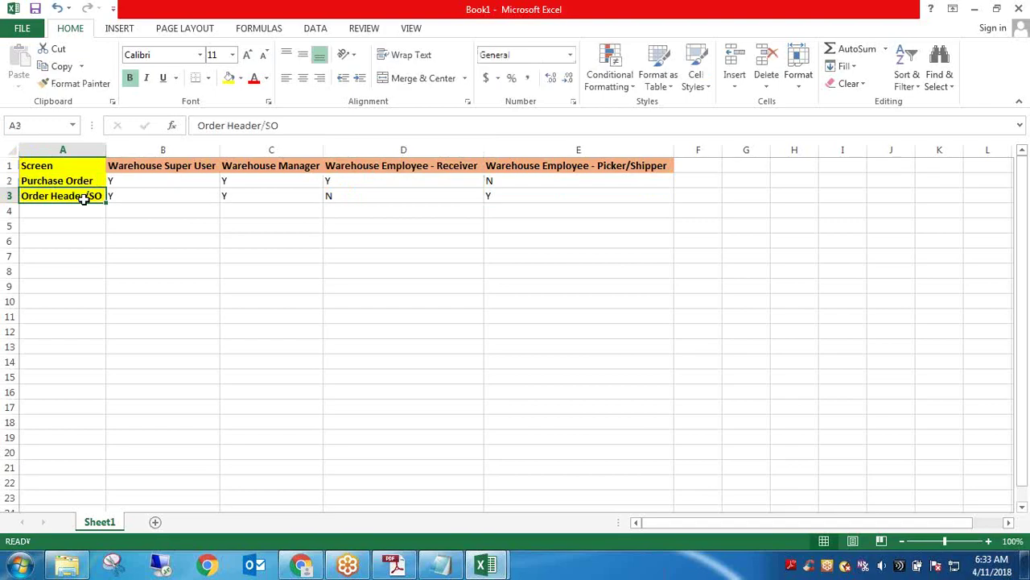
Log out via the gear menu and sign back in with the saved administrator account
{"action": "left_click", "coordinate": [301, 565]}
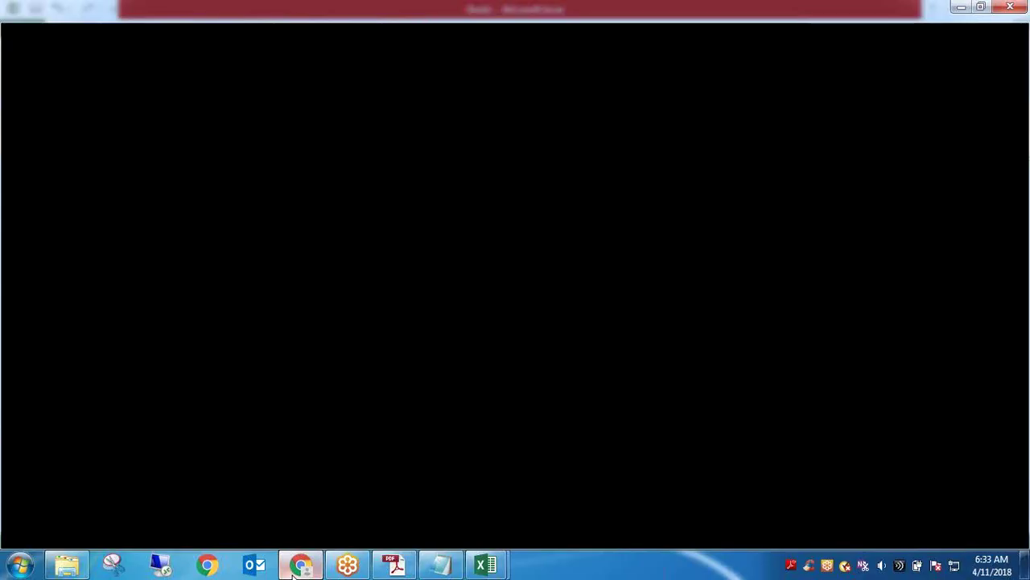
{"action": "mouse_move", "coordinate": [115, 95]}
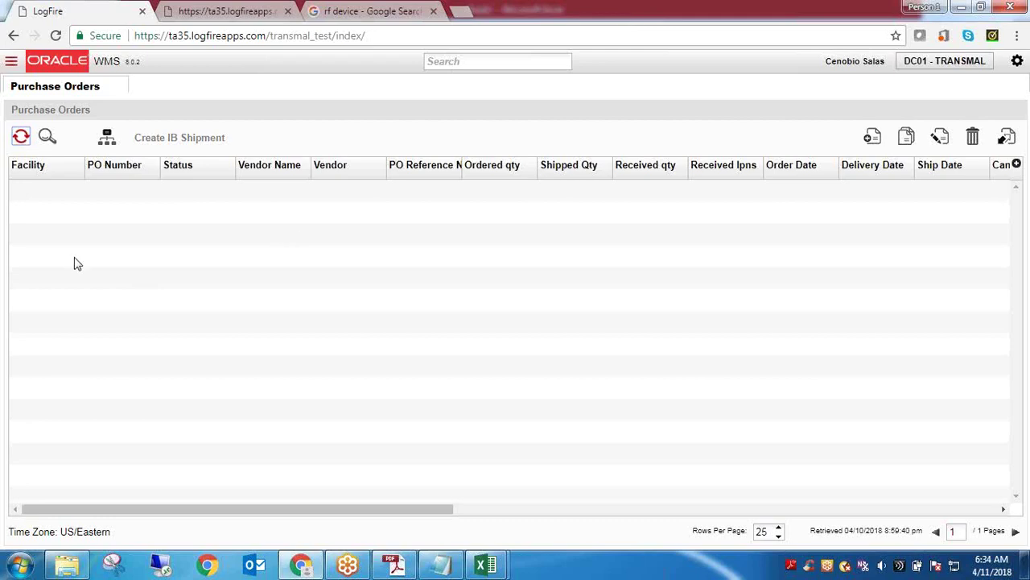
{"action": "left_click", "coordinate": [1018, 68]}
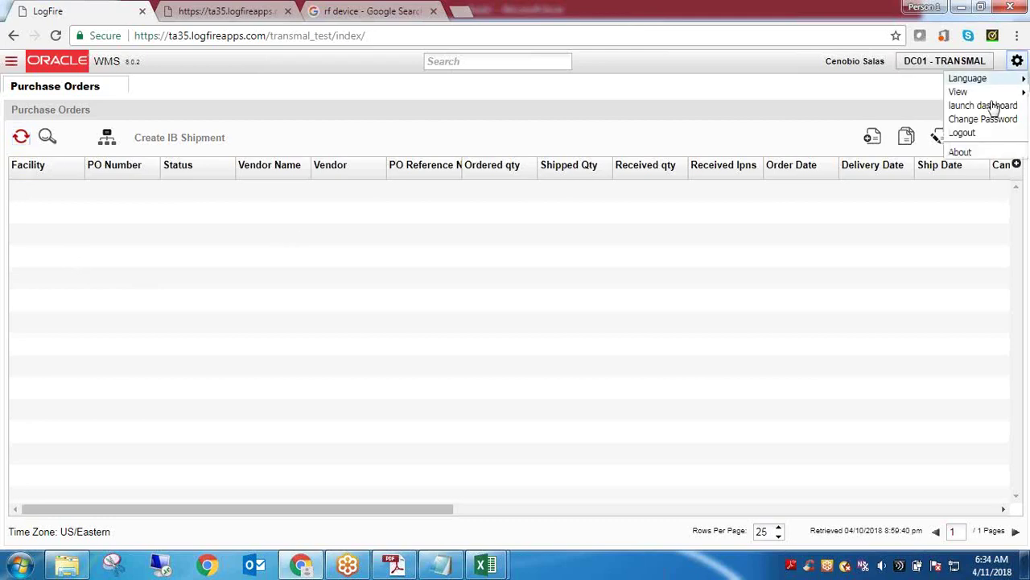
{"action": "left_click", "coordinate": [963, 134]}
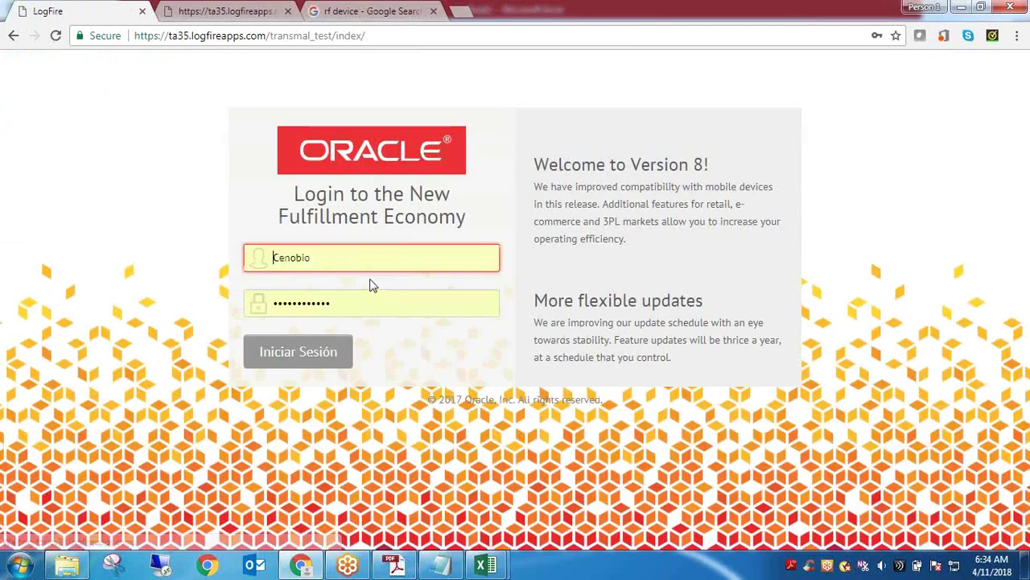
{"action": "double_click", "coordinate": [330, 264]}
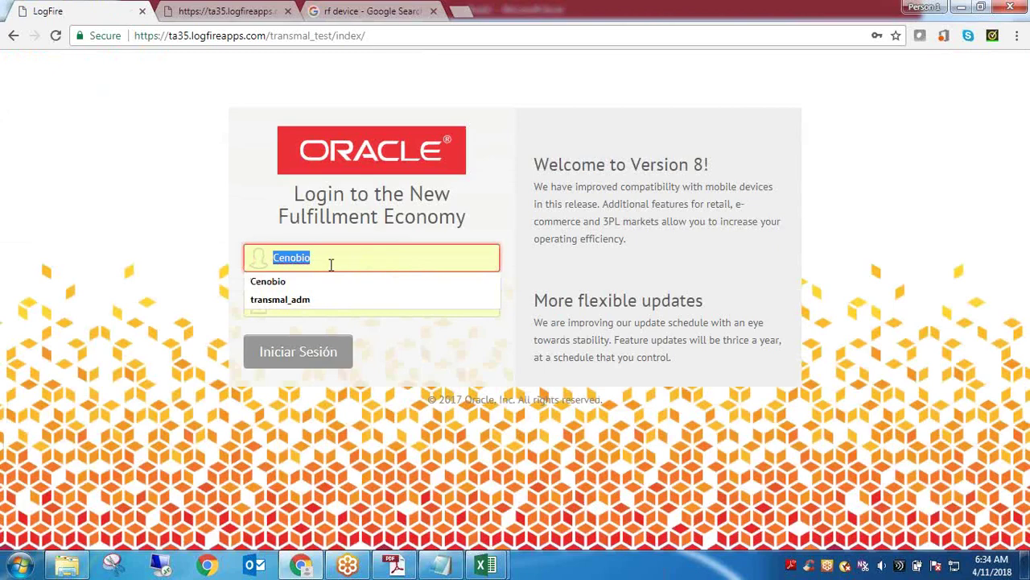
{"action": "left_click", "coordinate": [319, 300]}
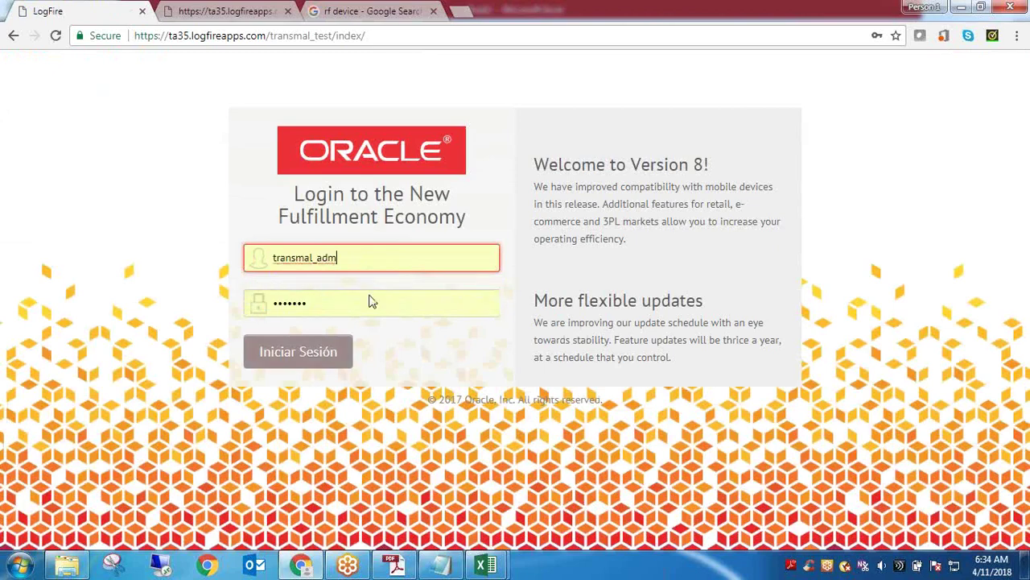
{"action": "left_click", "coordinate": [304, 367]}
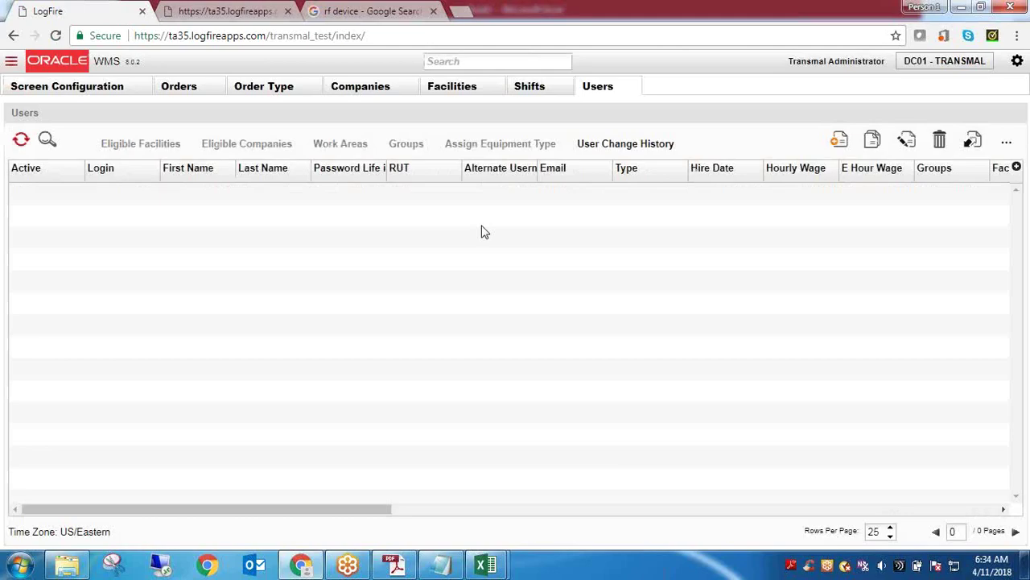
Close the Not Found browser tab and open Screen Configuration in the LogFire tab
{"action": "left_click", "coordinate": [246, 11]}
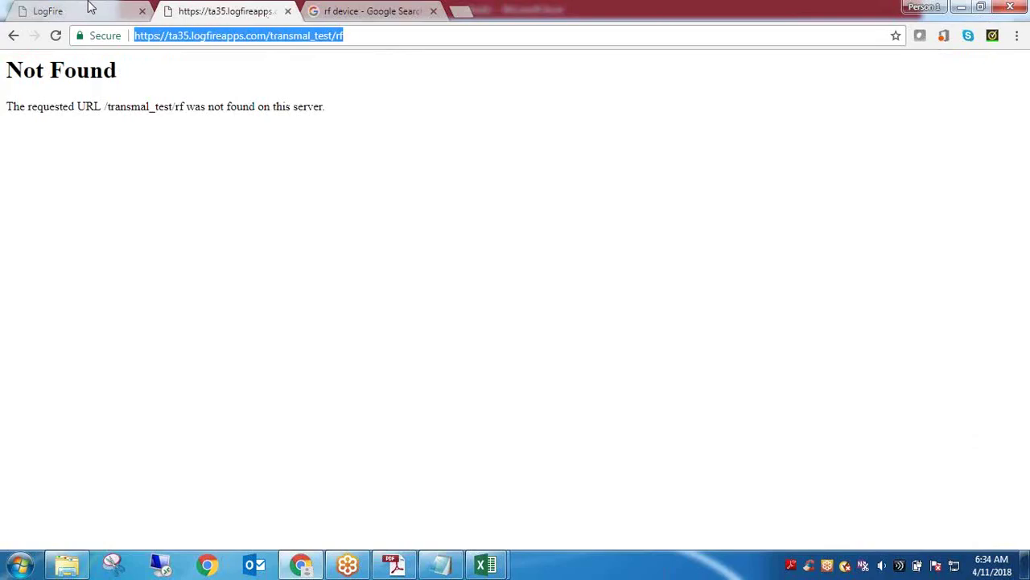
{"action": "left_click", "coordinate": [90, 9]}
{"action": "left_click", "coordinate": [230, 10]}
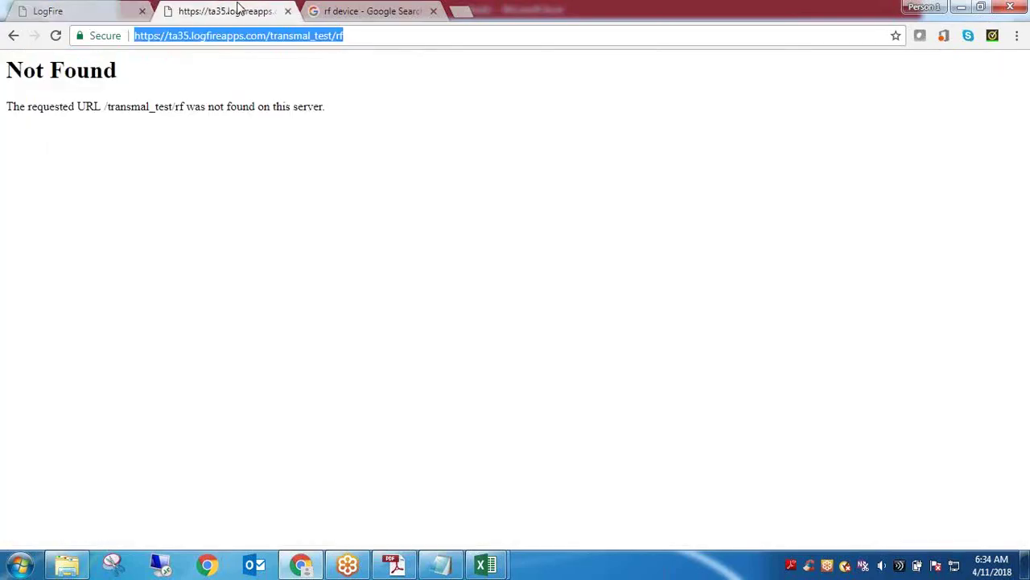
{"action": "left_click", "coordinate": [287, 13]}
{"action": "left_click", "coordinate": [77, 10]}
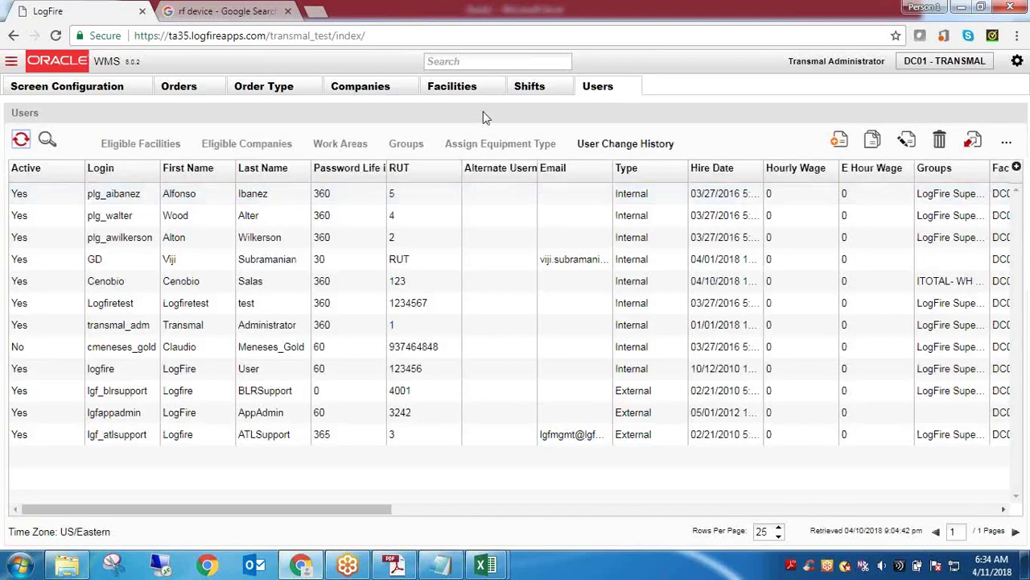
{"action": "left_click", "coordinate": [72, 91]}
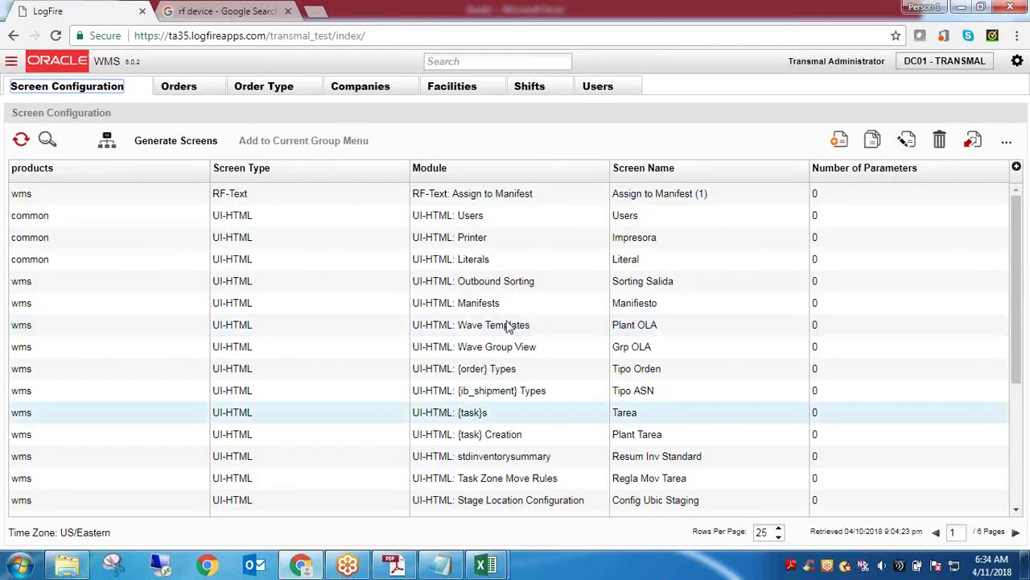
Page the Screen Configuration grid forward to page 6 of 6 and select the ASN row's Module cell
{"action": "left_click_drag", "start_coordinate": [1014, 348], "coordinate": [1018, 477]}
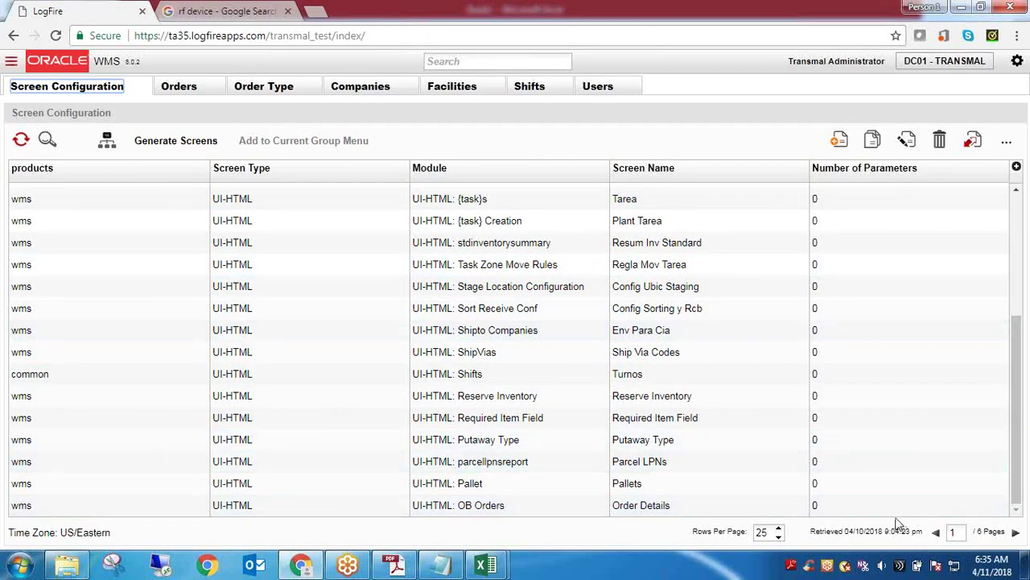
{"action": "left_click", "coordinate": [763, 531]}
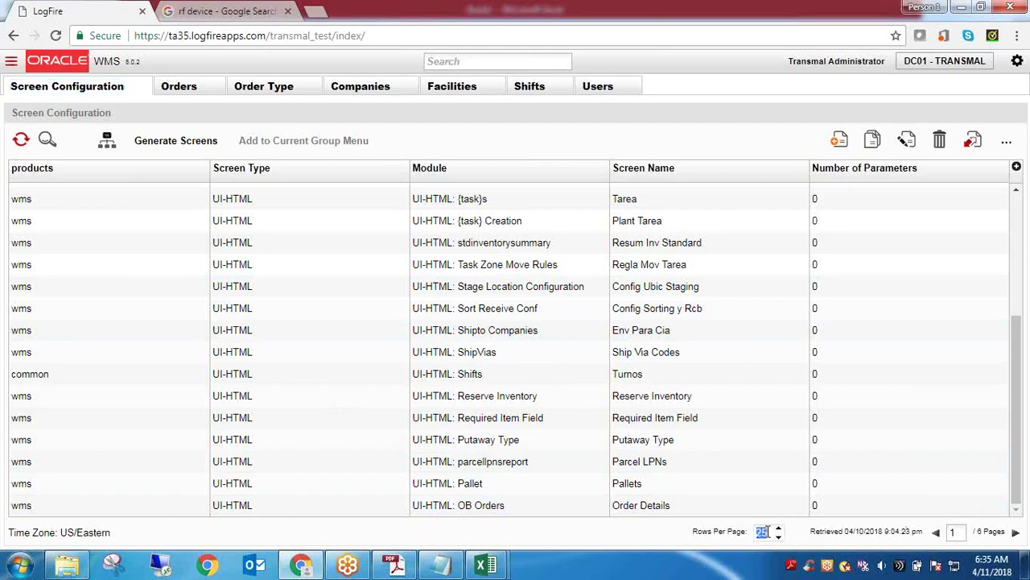
{"action": "left_click", "coordinate": [1016, 532]}
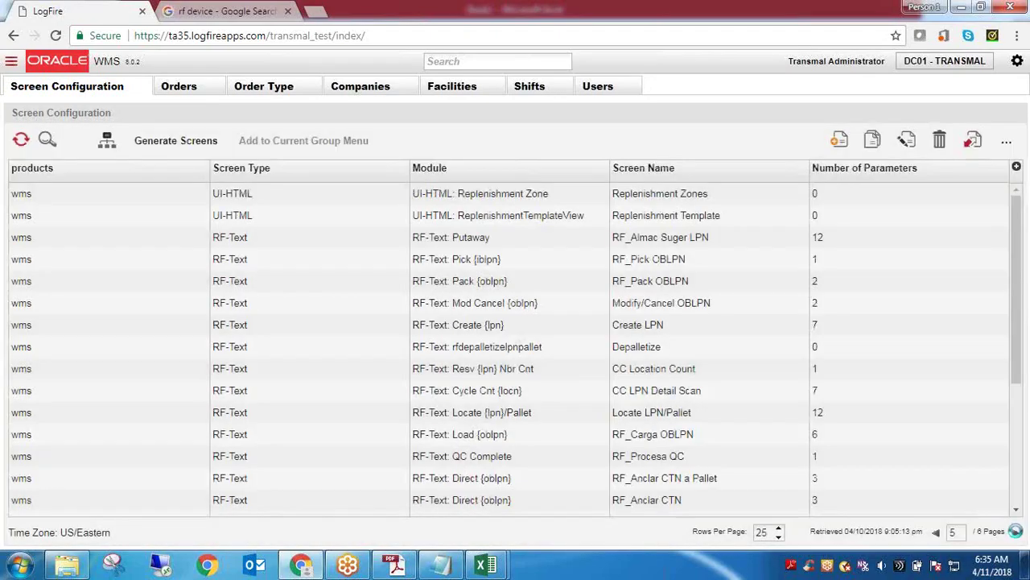
{"action": "left_click", "coordinate": [1015, 531]}
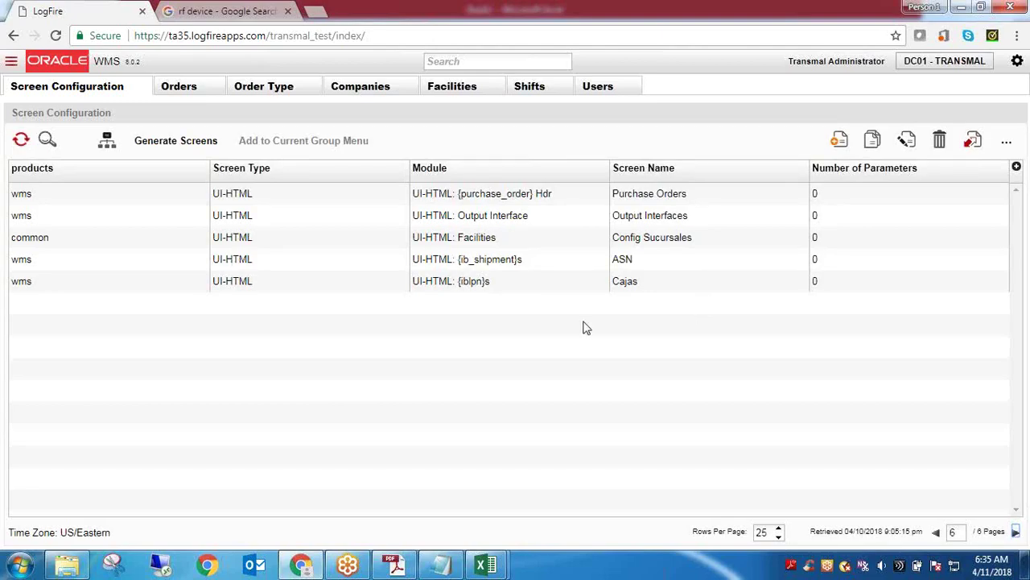
{"action": "double_click", "coordinate": [493, 266]}
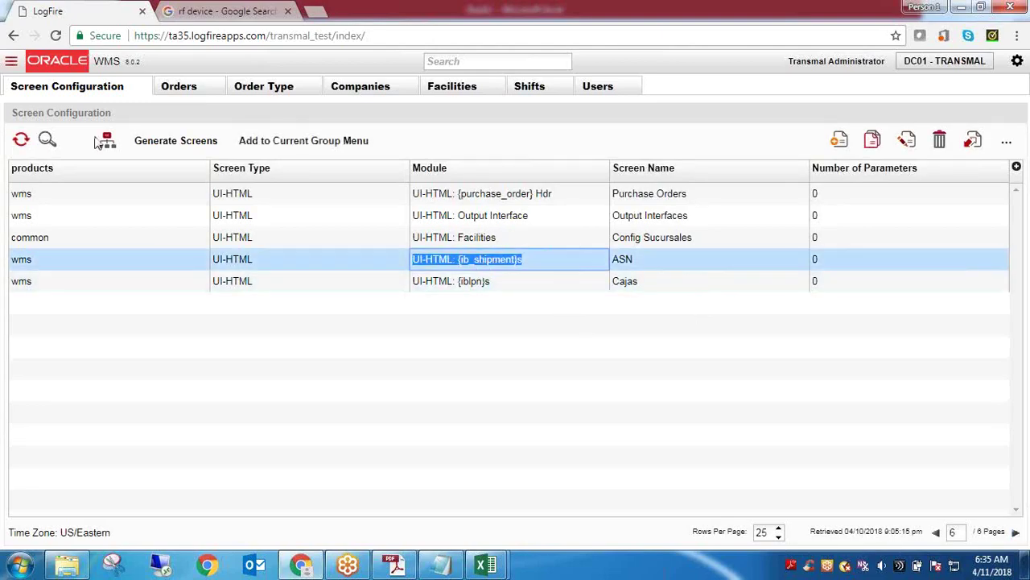
Filter Screen Configuration to UI-HTML screens and scroll through the results
{"action": "left_click", "coordinate": [47, 140]}
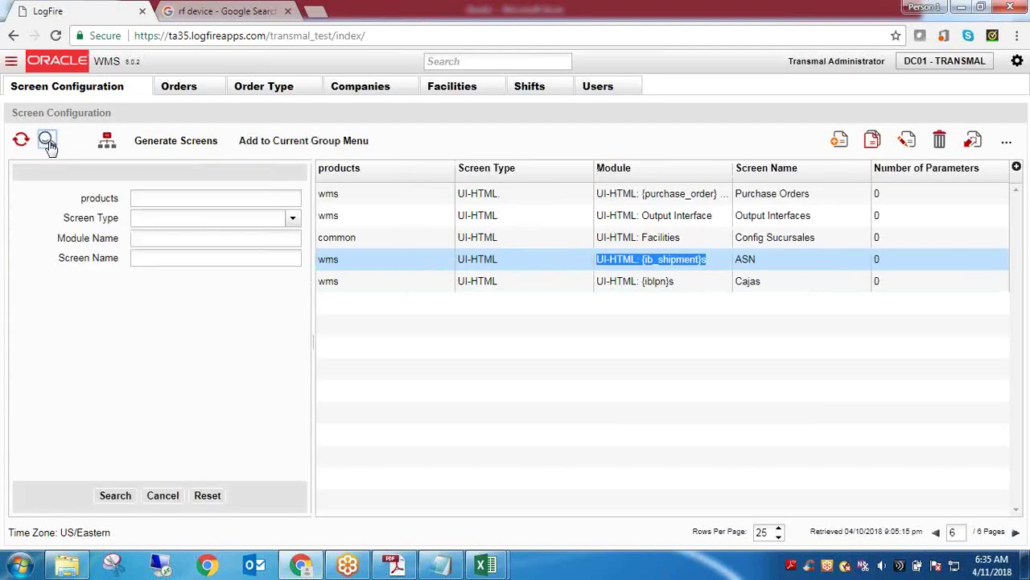
{"action": "left_click", "coordinate": [293, 218]}
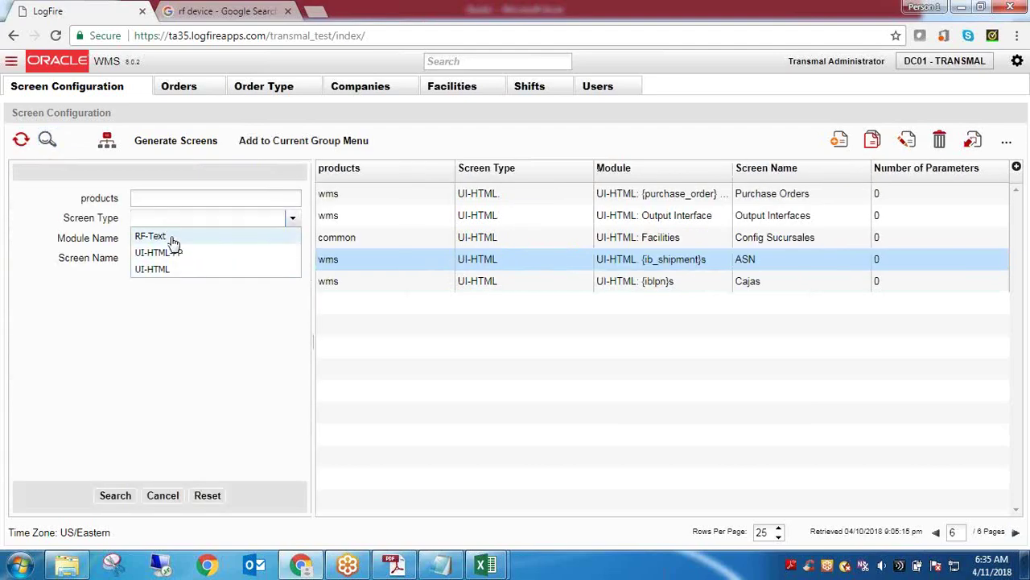
{"action": "left_click", "coordinate": [173, 272]}
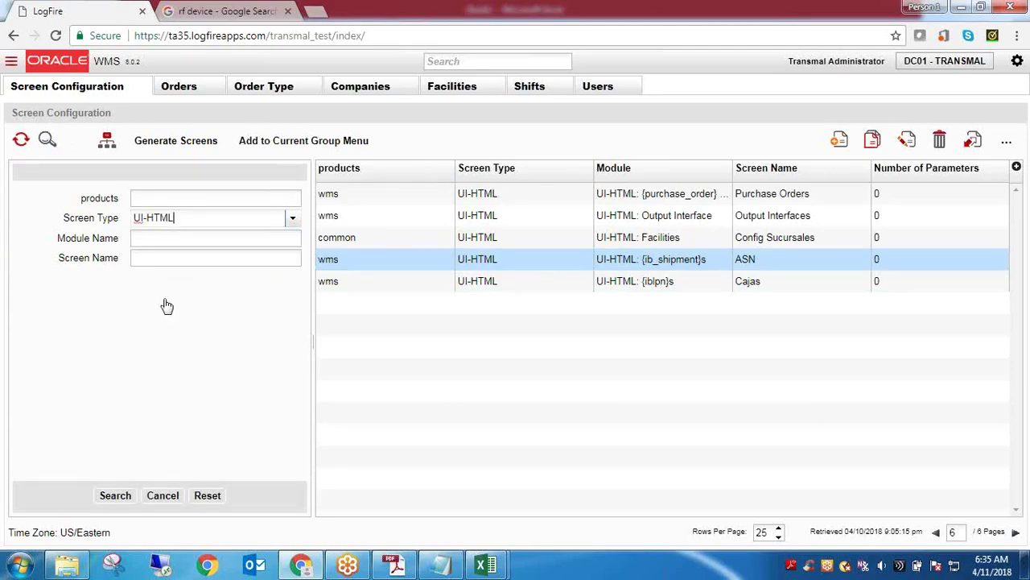
{"action": "left_click", "coordinate": [113, 497]}
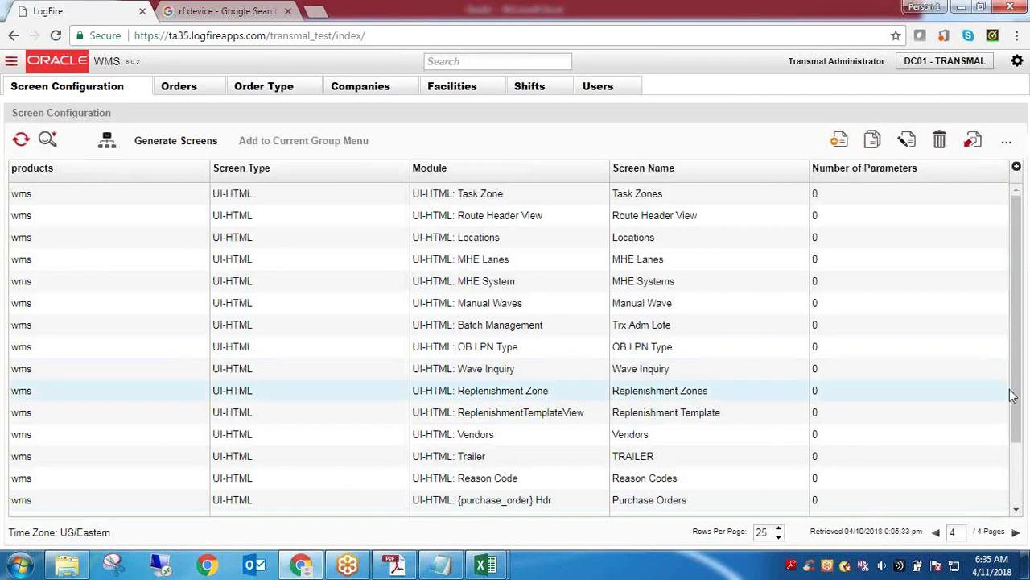
{"action": "left_click_drag", "start_coordinate": [1016, 348], "coordinate": [1012, 494]}
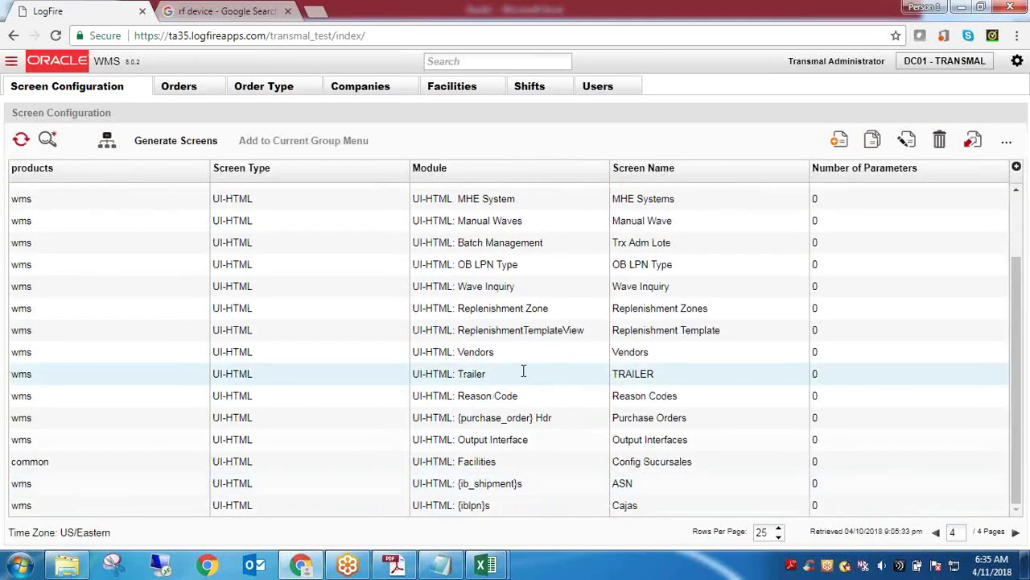
Switch the Screen Type filter to RF-Text and return to page 1 of the results
{"action": "left_click", "coordinate": [48, 139]}
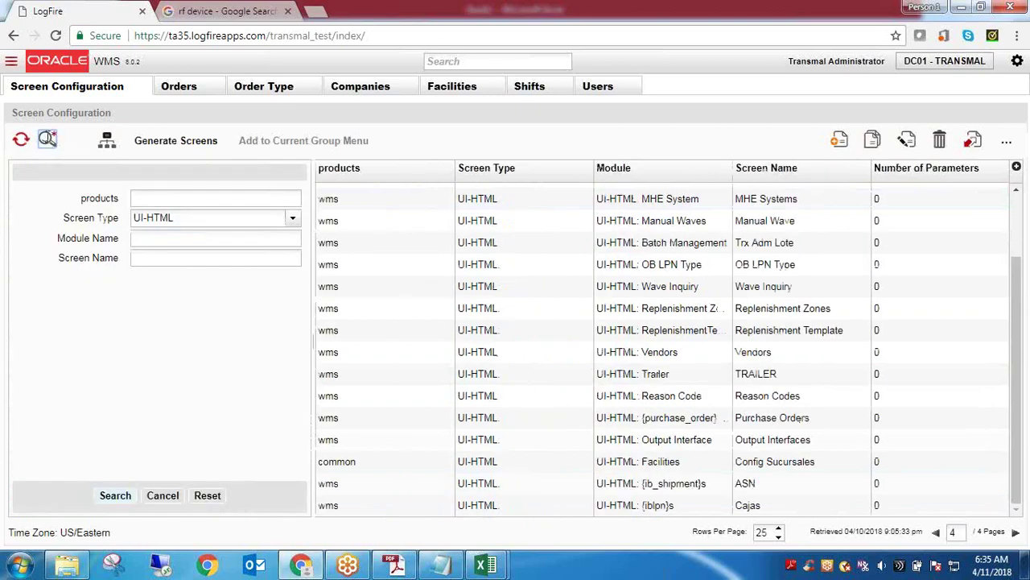
{"action": "left_click", "coordinate": [293, 218]}
{"action": "left_click", "coordinate": [200, 239]}
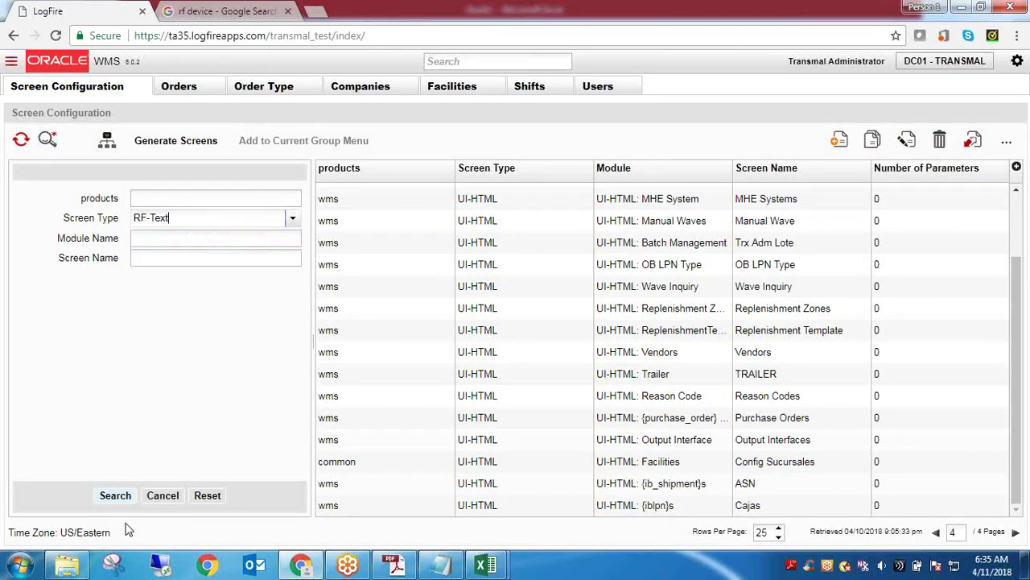
{"action": "left_click", "coordinate": [117, 497]}
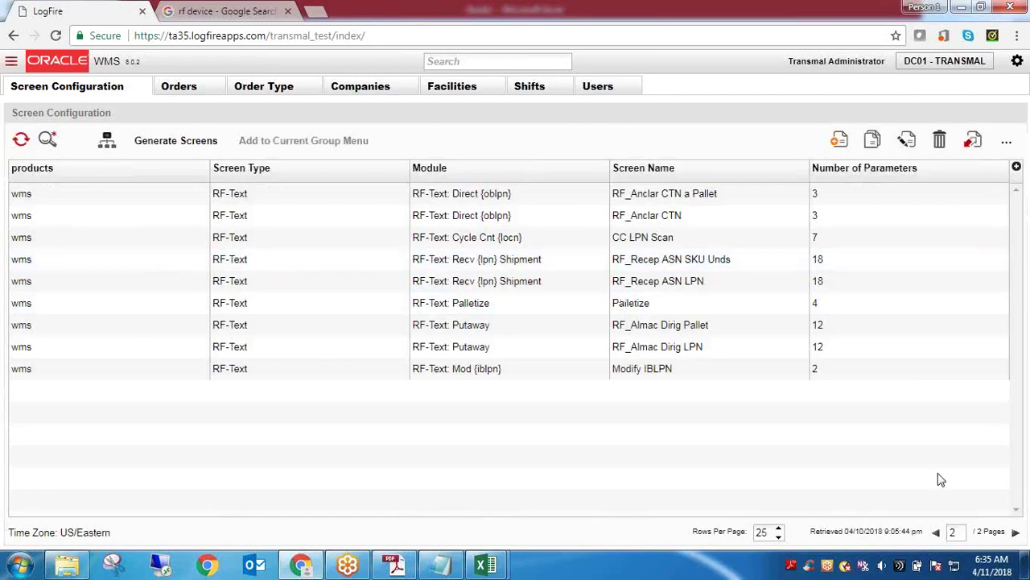
{"action": "left_click", "coordinate": [937, 534]}
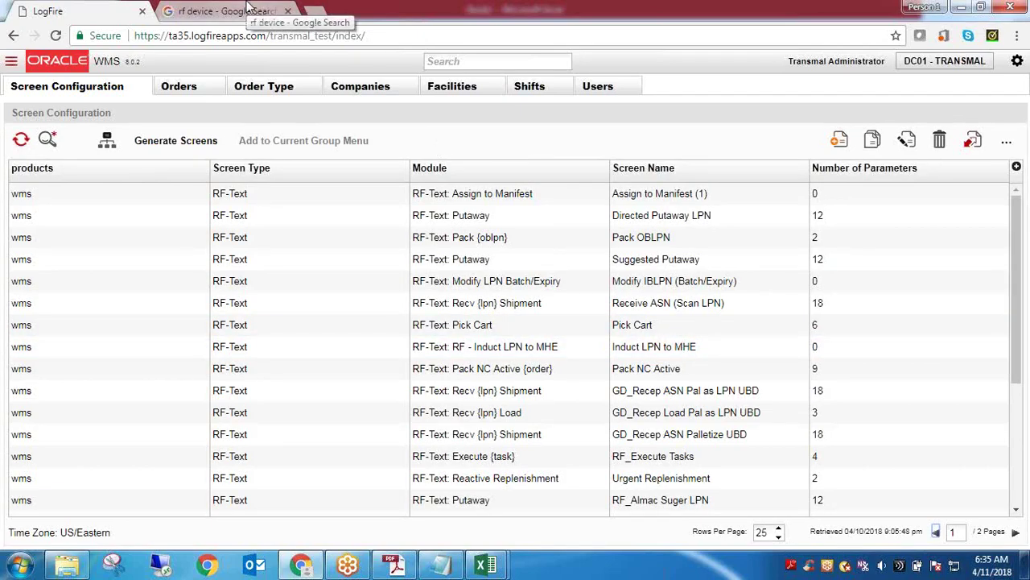
{"action": "double_click", "coordinate": [478, 201]}
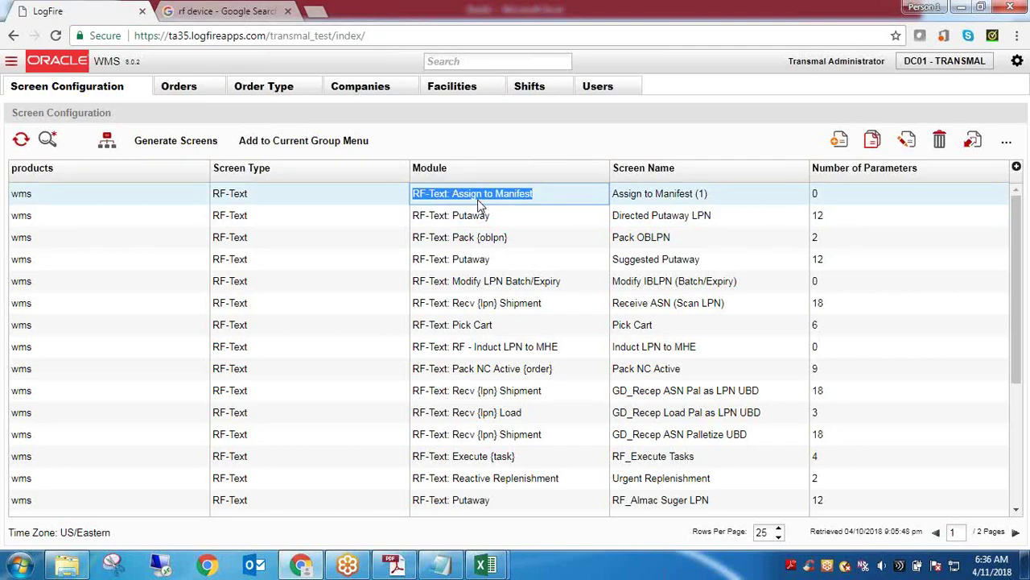
{"action": "left_click", "coordinate": [32, 191]}
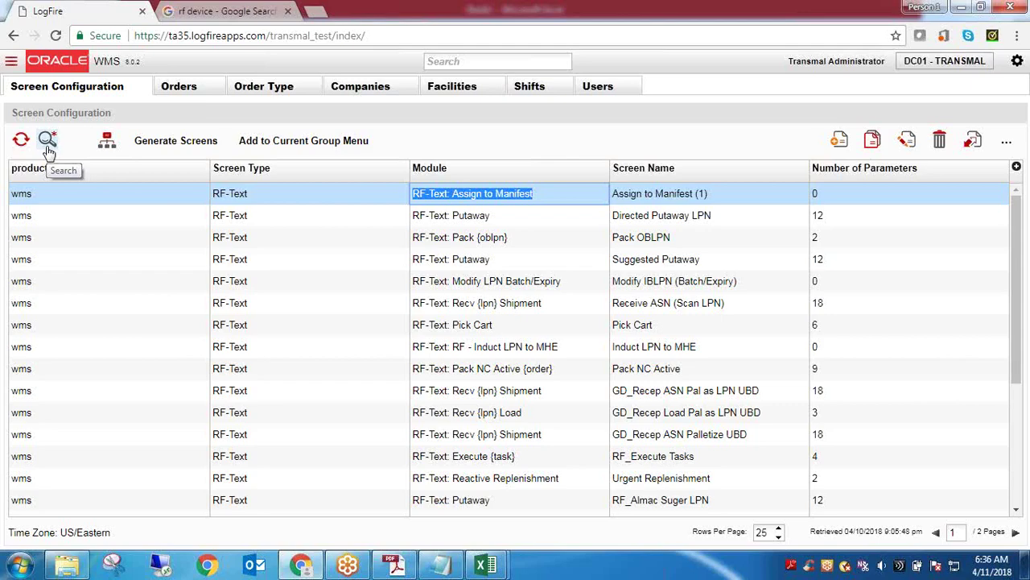
{"action": "left_click", "coordinate": [690, 216]}
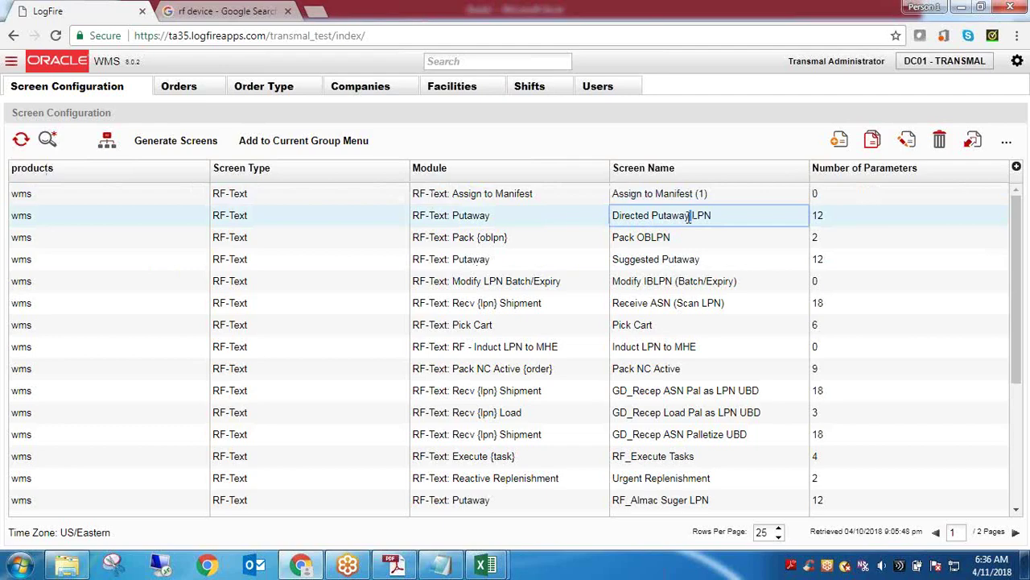
{"action": "triple_click", "coordinate": [689, 215]}
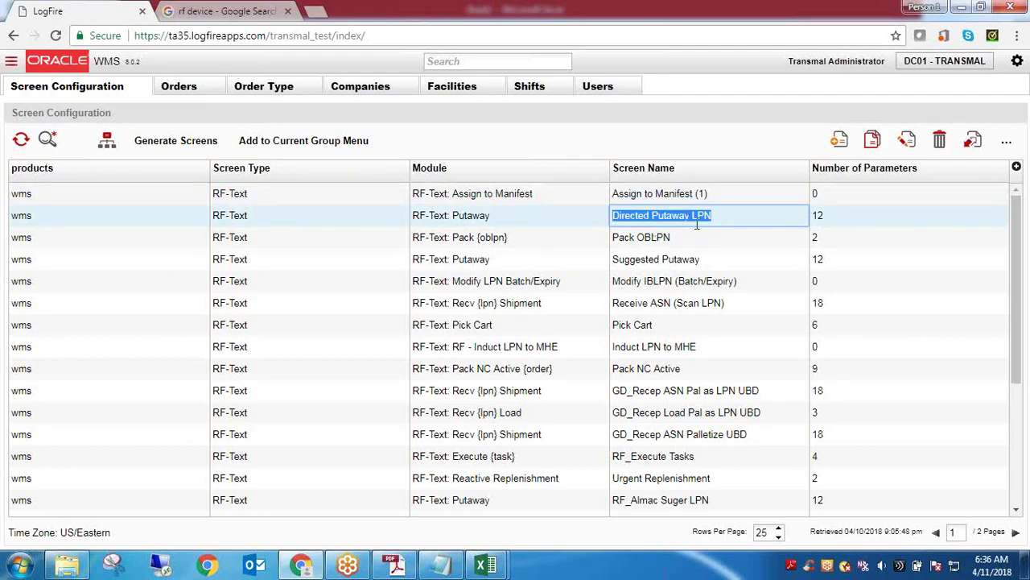
{"action": "left_click", "coordinate": [697, 224]}
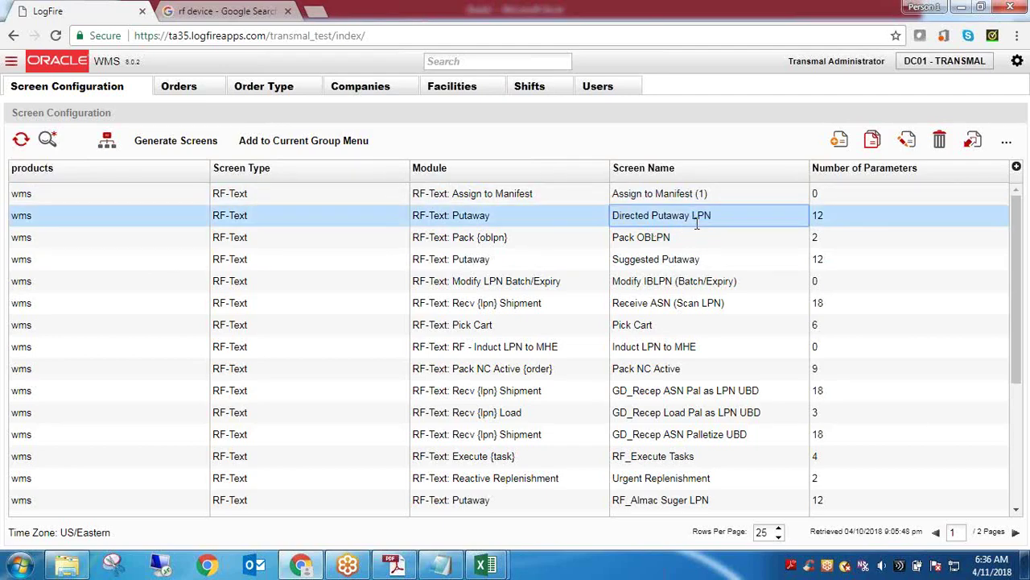
{"action": "triple_click", "coordinate": [697, 225]}
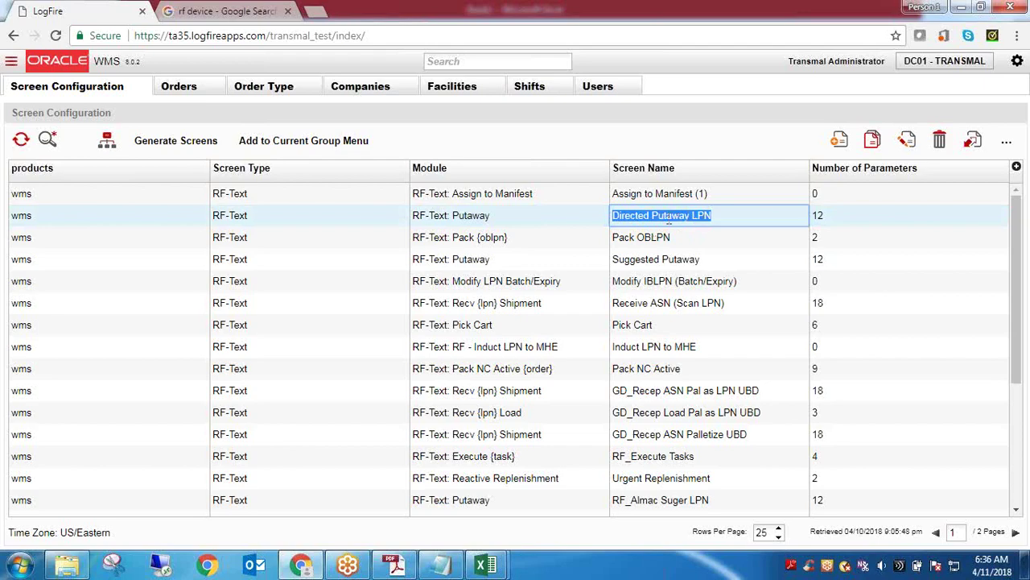
{"action": "triple_click", "coordinate": [668, 218]}
{"action": "left_click", "coordinate": [706, 220]}
{"action": "left_click", "coordinate": [265, 211]}
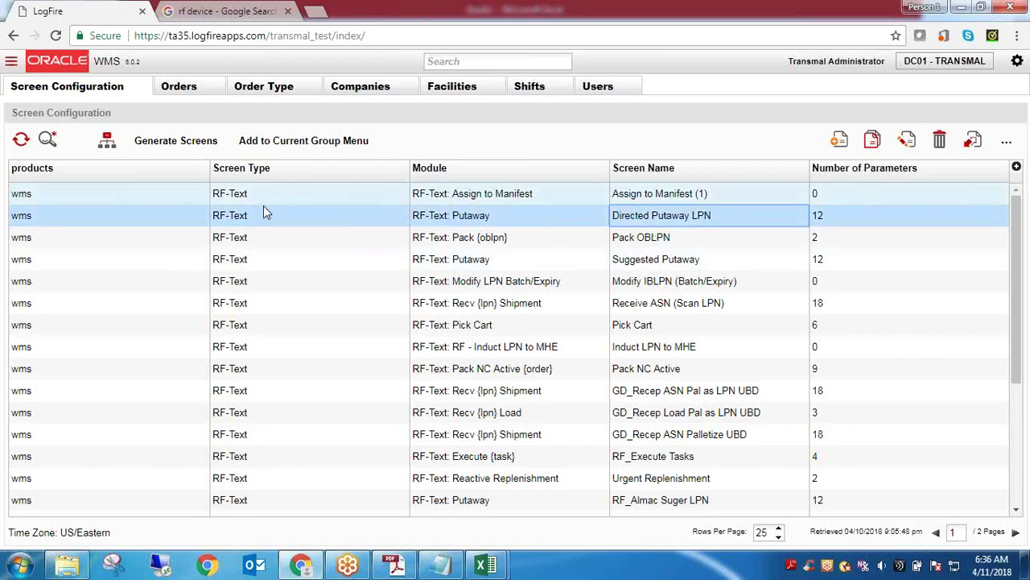
{"action": "left_click", "coordinate": [165, 143]}
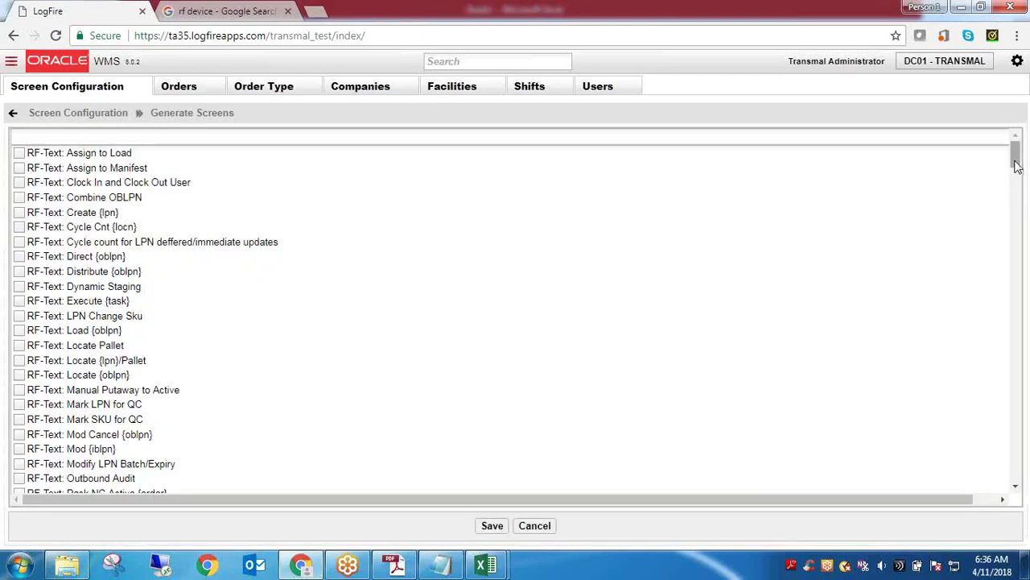
{"action": "mouse_move", "coordinate": [1016, 165]}
{"action": "left_mouse_down"}
{"action": "mouse_move", "coordinate": [1026, 523]}
{"action": "mouse_move", "coordinate": [1016, 153]}
{"action": "left_mouse_up"}
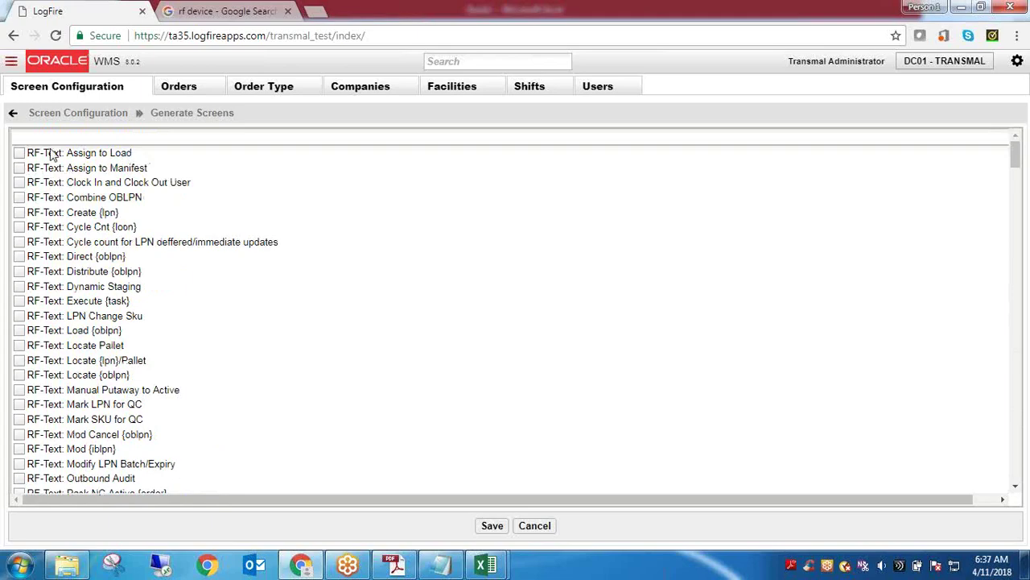
{"action": "left_click", "coordinate": [86, 117]}
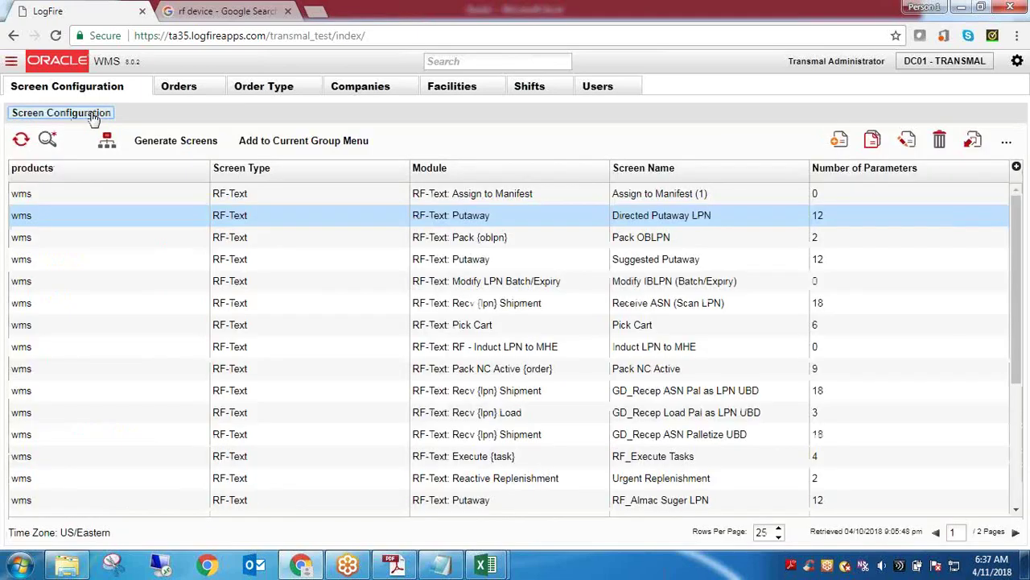
{"action": "left_click", "coordinate": [242, 241]}
{"action": "left_click", "coordinate": [242, 245]}
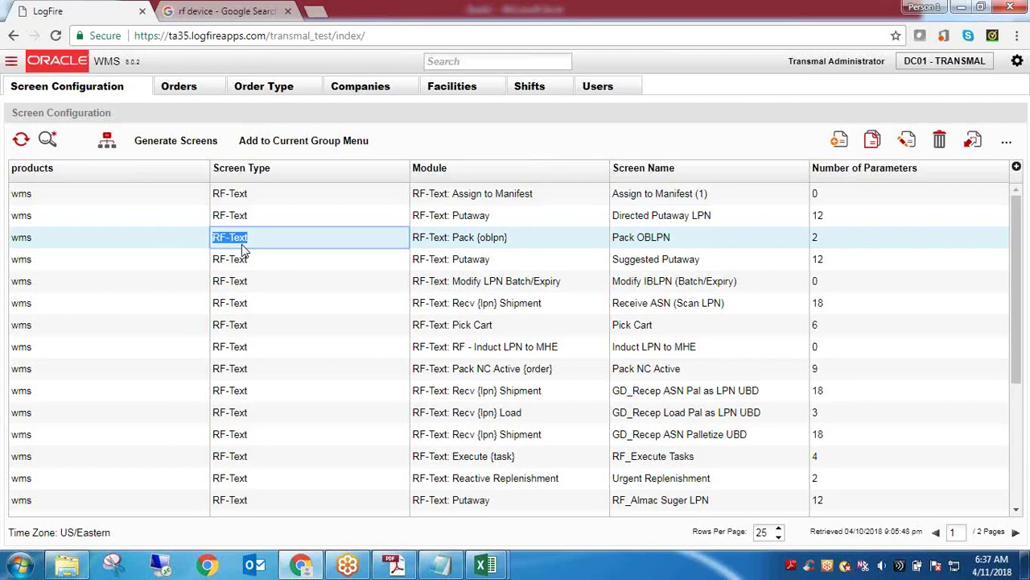
{"action": "left_click", "coordinate": [707, 197]}
{"action": "left_click_drag", "start_coordinate": [708, 196], "coordinate": [693, 195]}
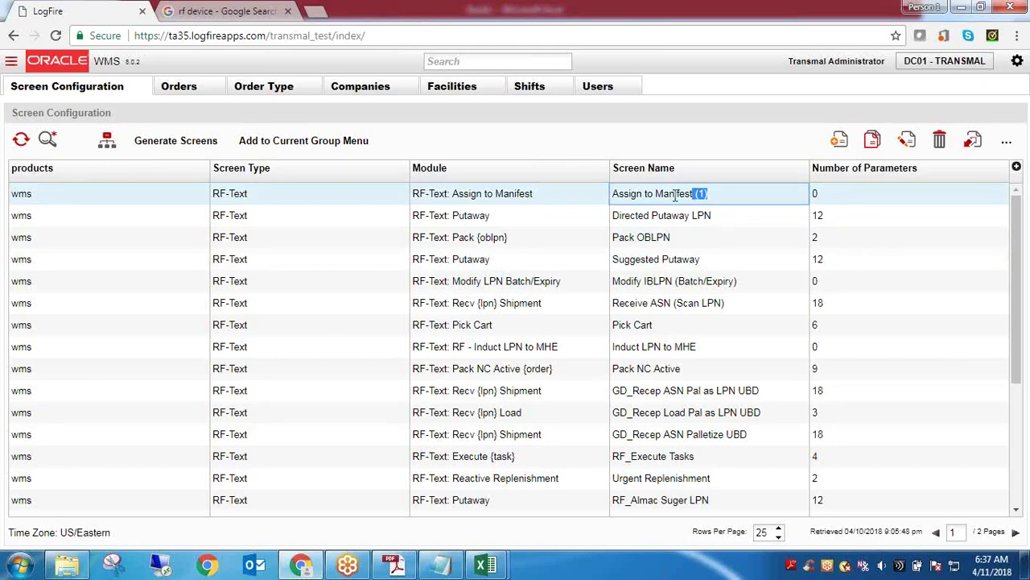
Copy 'Assign' from the grid, reset the filters and search Screen Name for it
{"action": "triple_click", "coordinate": [673, 196]}
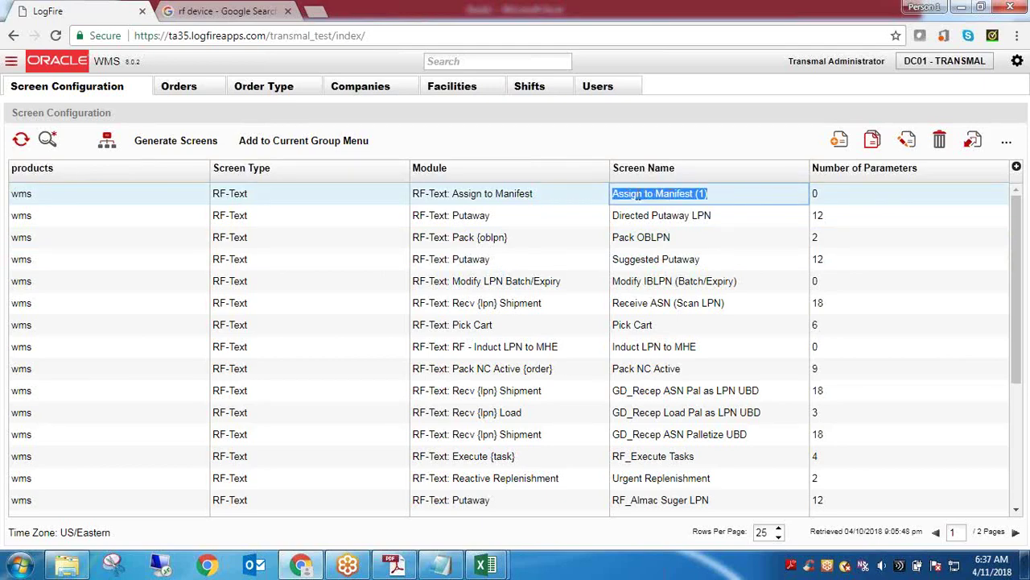
{"action": "double_click", "coordinate": [636, 196]}
{"action": "key", "text": "ctrl+c"}
{"action": "left_click", "coordinate": [48, 139]}
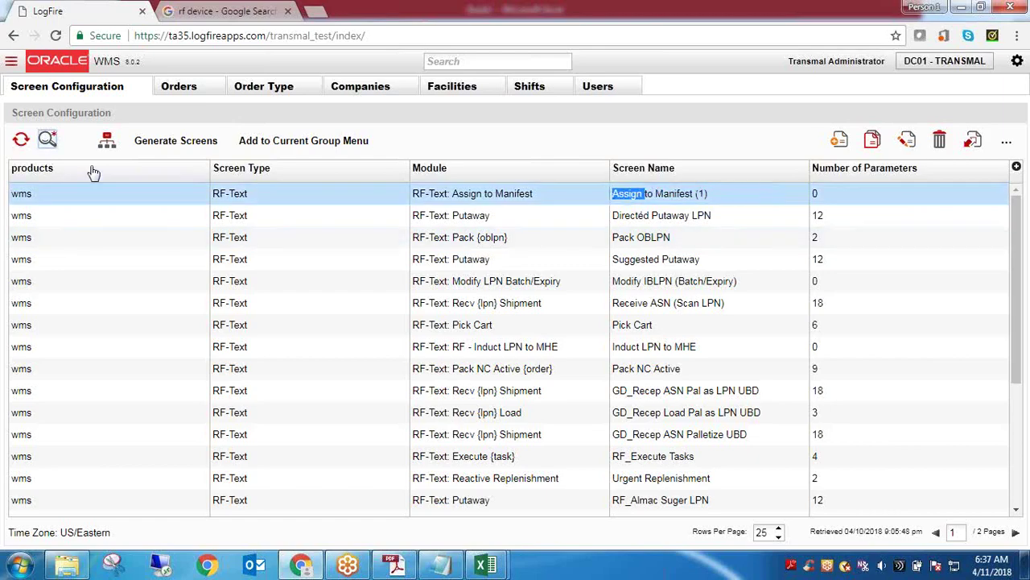
{"action": "left_click", "coordinate": [211, 497]}
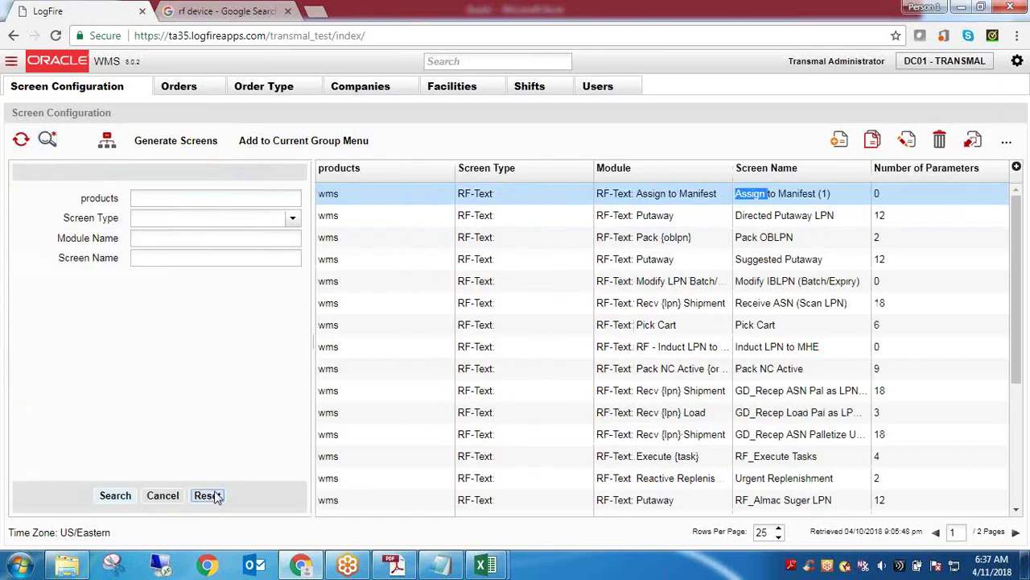
{"action": "left_click", "coordinate": [188, 263]}
{"action": "key", "text": "ctrl+v"}
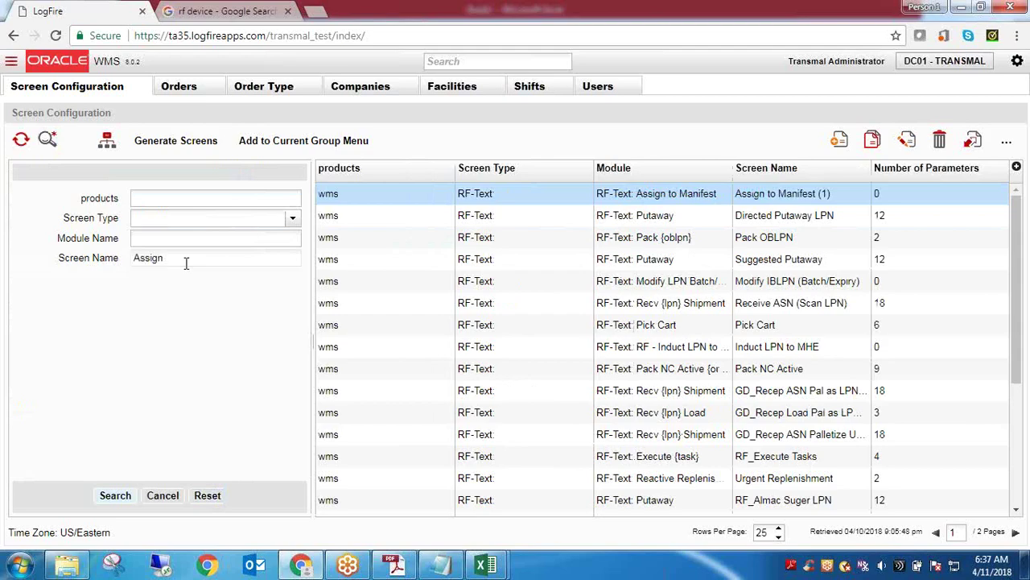
{"action": "key", "text": "Return"}
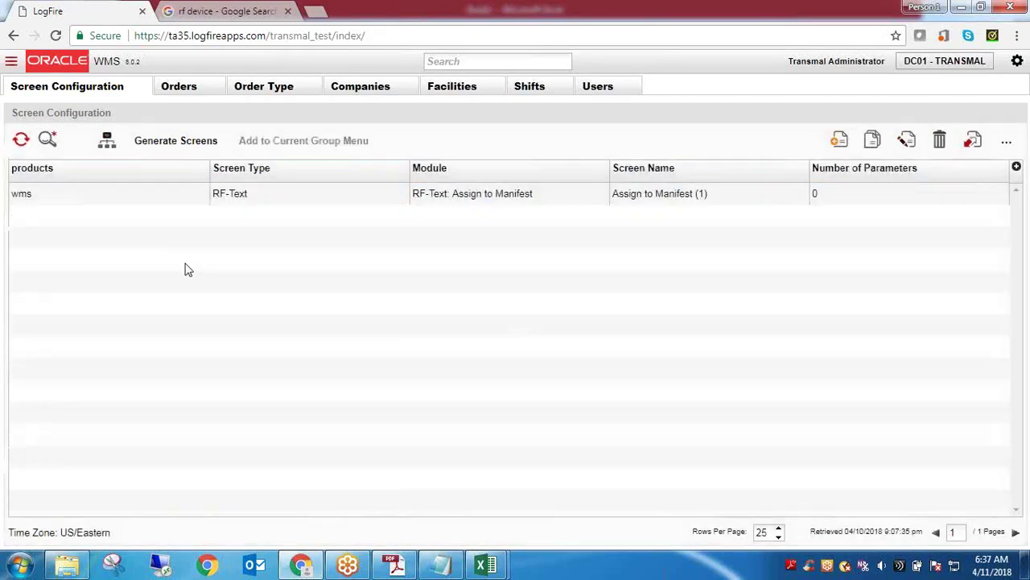
Clear the Assign screen-name filter and search again with no criteria
{"action": "double_click", "coordinate": [618, 194]}
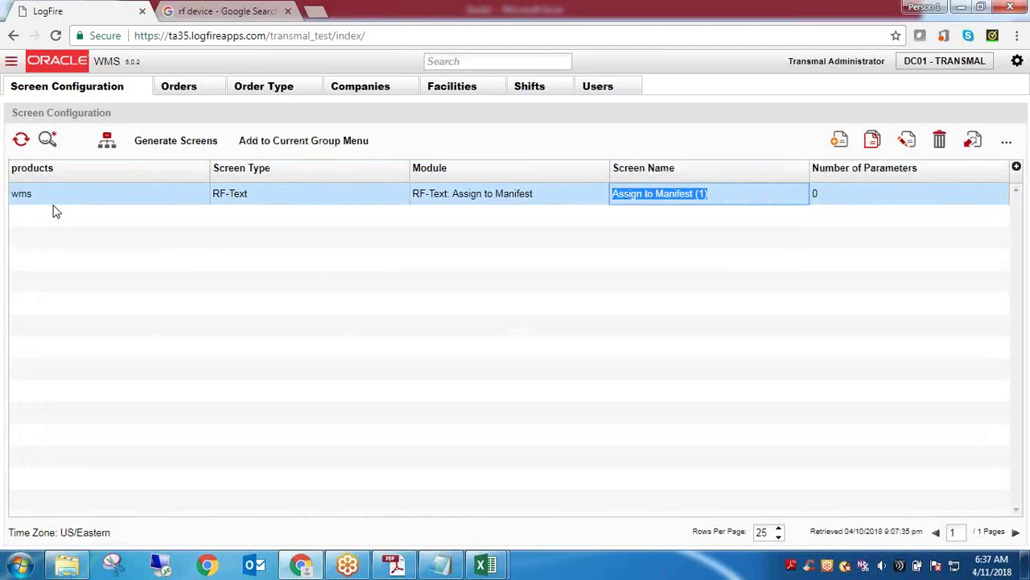
{"action": "left_click", "coordinate": [48, 142]}
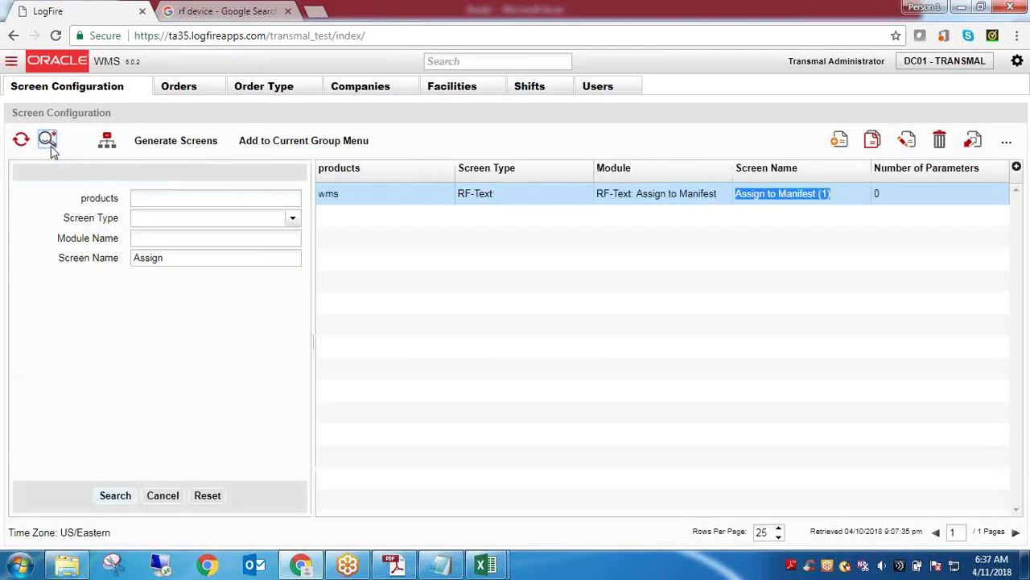
{"action": "left_click", "coordinate": [211, 495]}
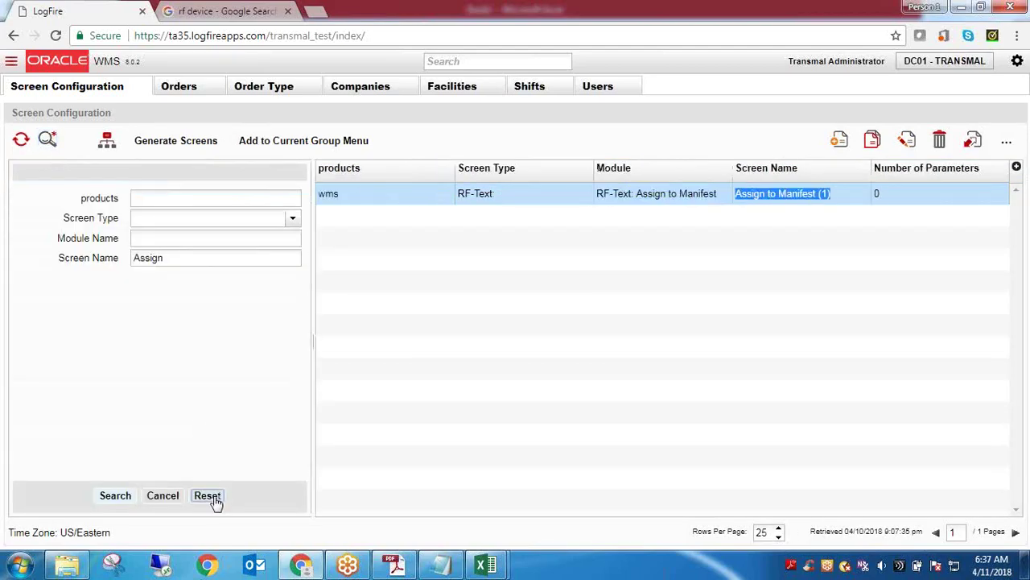
{"action": "left_click", "coordinate": [117, 495]}
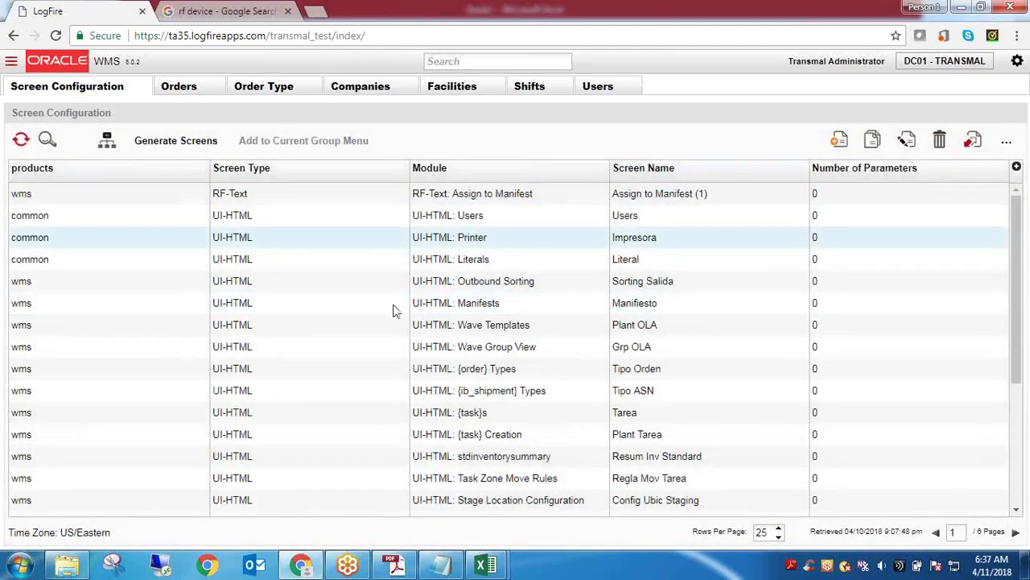
Scroll the unfiltered list and select the Impresora printer screen row
{"action": "left_click_drag", "start_coordinate": [1014, 324], "coordinate": [1016, 477]}
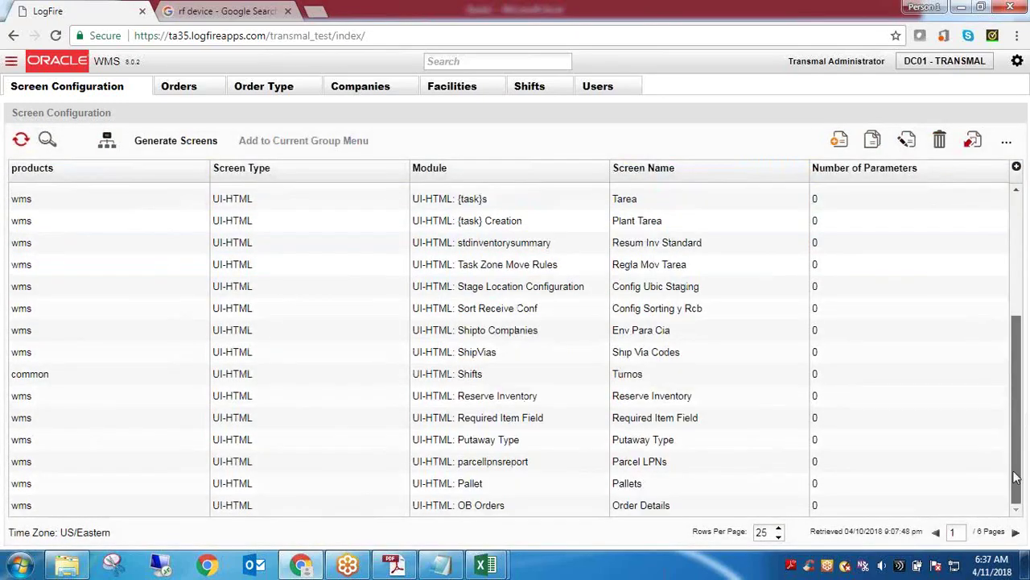
{"action": "scroll", "coordinate": [1014, 476], "scroll_direction": "up", "scroll_amount": 5}
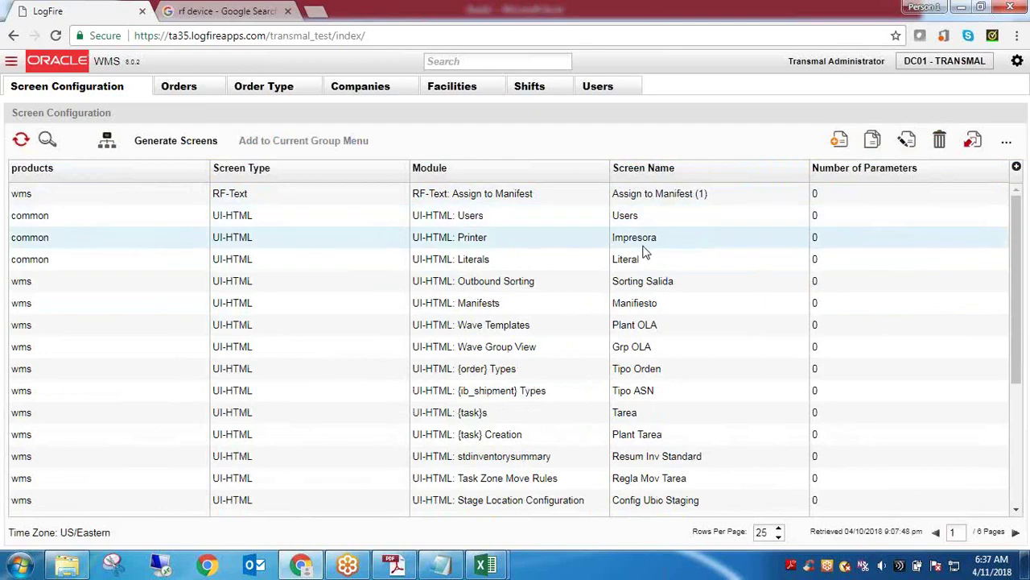
{"action": "left_click", "coordinate": [643, 246]}
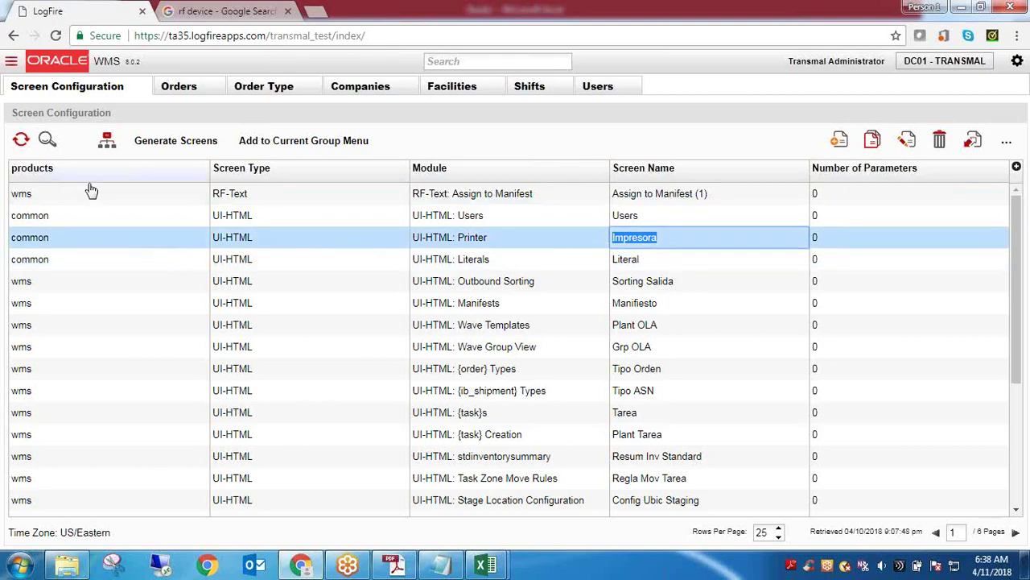
{"action": "left_click", "coordinate": [60, 148]}
{"action": "left_click", "coordinate": [47, 140]}
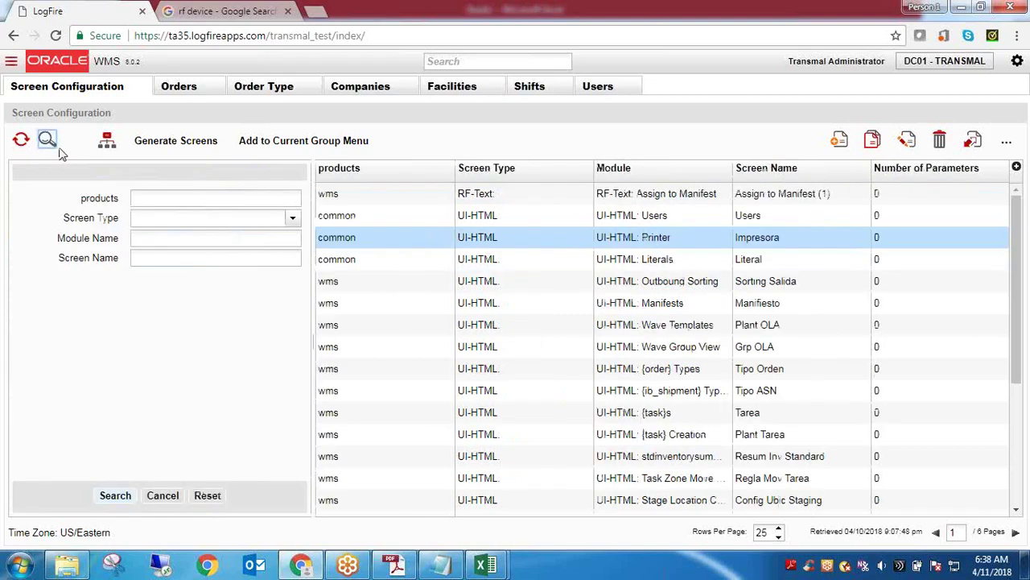
{"action": "left_click", "coordinate": [179, 259]}
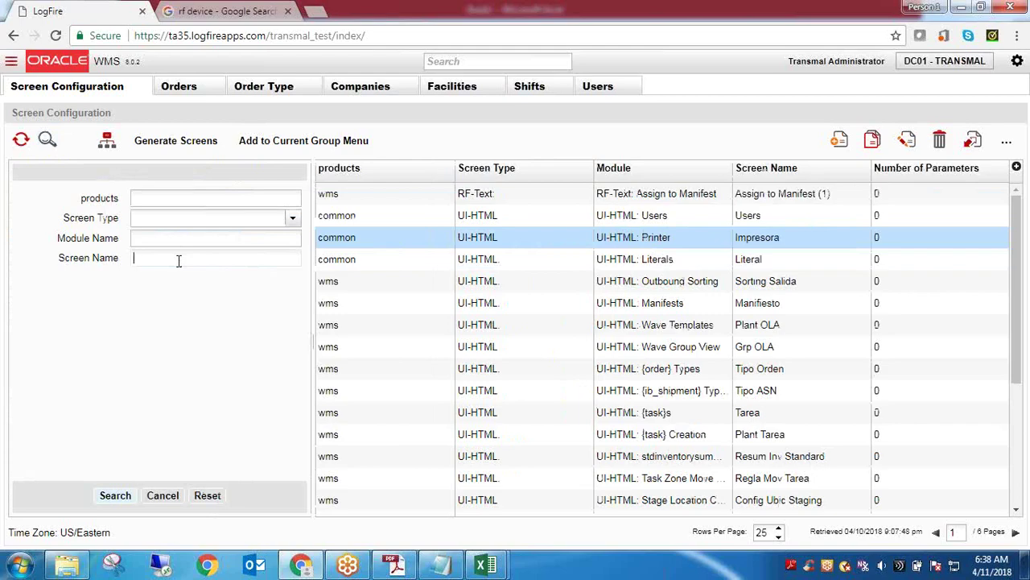
{"action": "type", "text": "IB"}
{"action": "left_click", "coordinate": [147, 199]}
{"action": "left_click", "coordinate": [138, 237]}
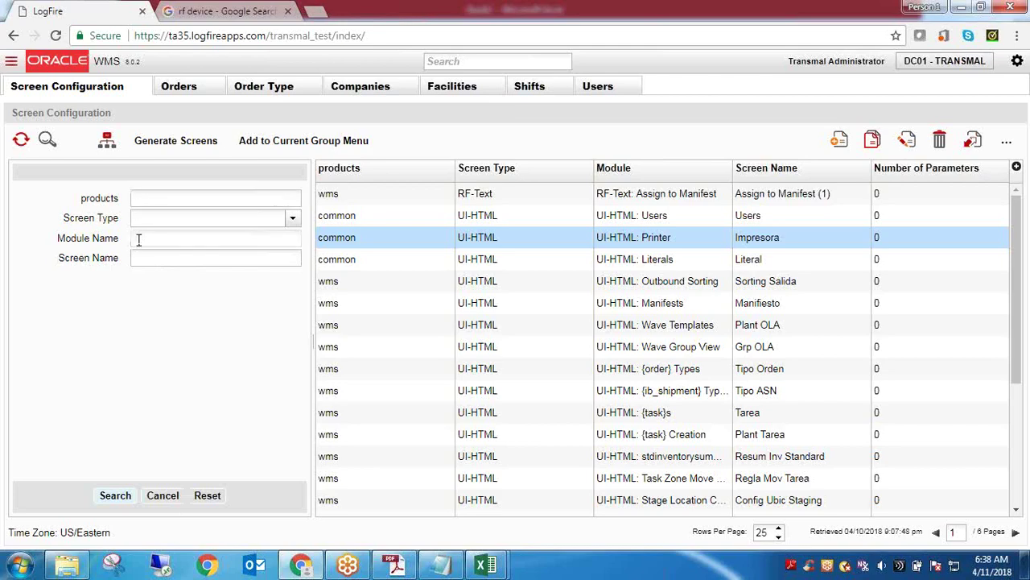
{"action": "left_click", "coordinate": [149, 257]}
{"action": "left_click", "coordinate": [165, 196]}
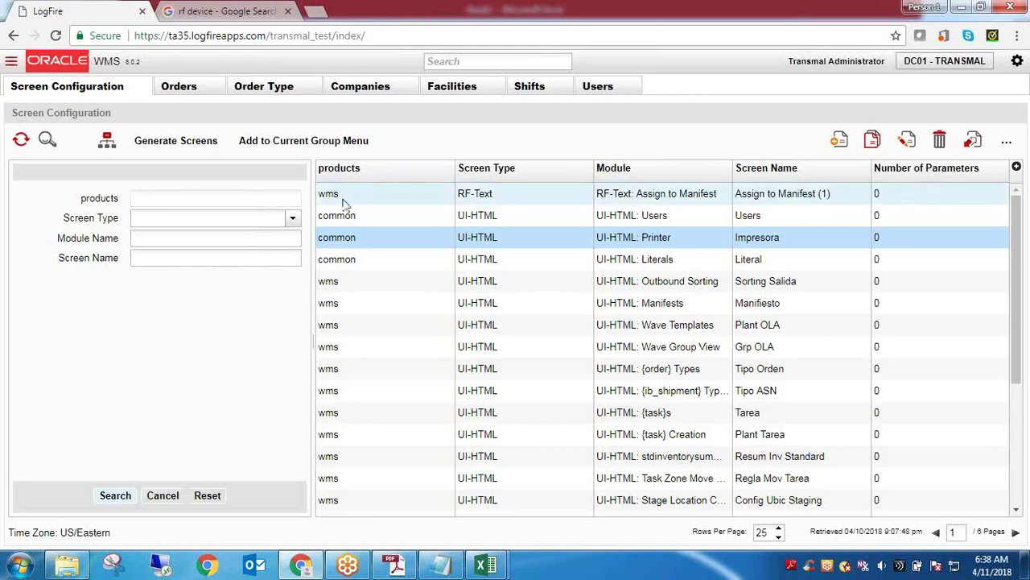
{"action": "left_click", "coordinate": [164, 222]}
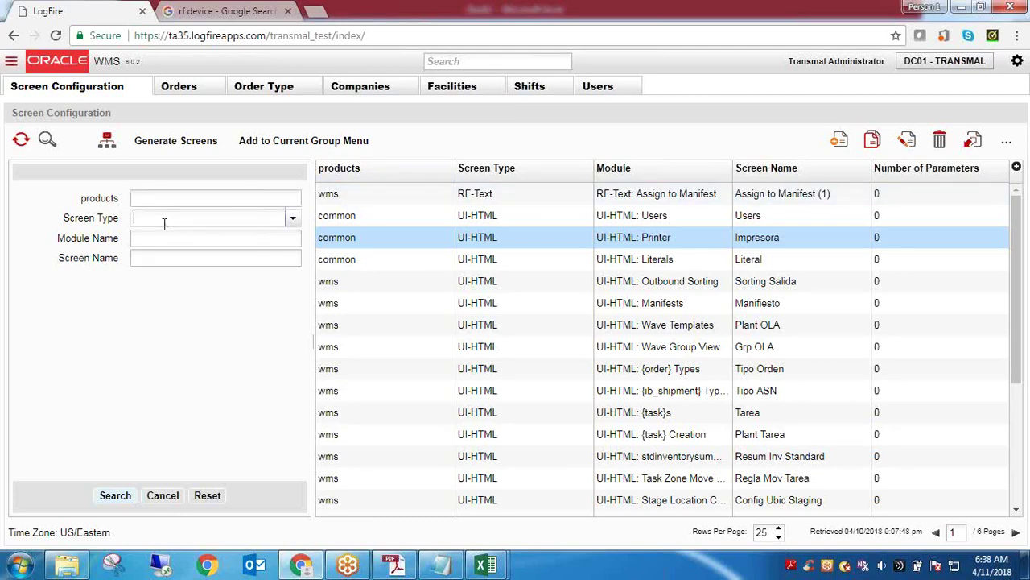
{"action": "left_click", "coordinate": [293, 220]}
{"action": "left_click", "coordinate": [293, 221]}
{"action": "left_click", "coordinate": [144, 239]}
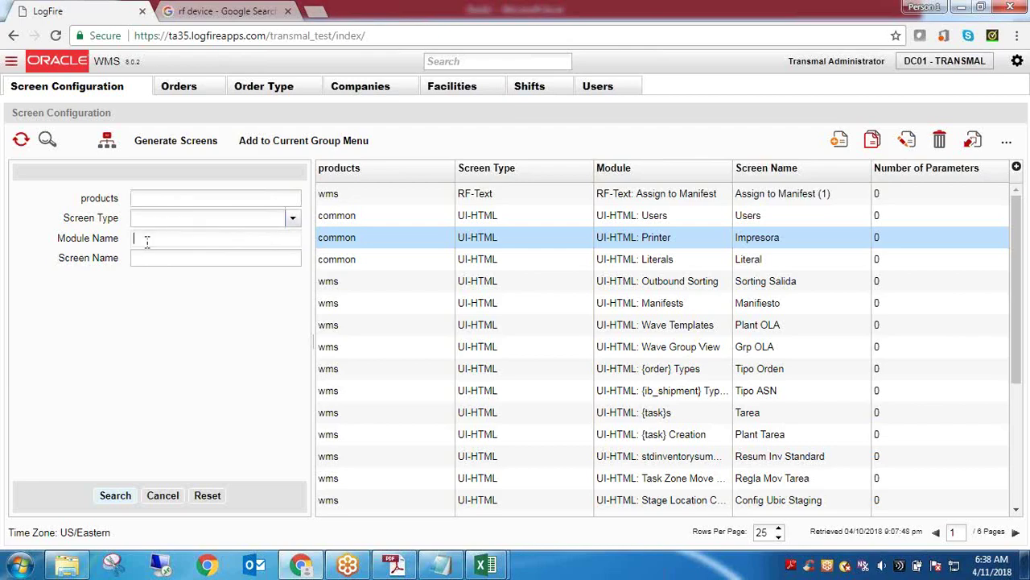
{"action": "left_click", "coordinate": [487, 193]}
{"action": "triple_click", "coordinate": [654, 193]}
{"action": "left_click", "coordinate": [649, 216]}
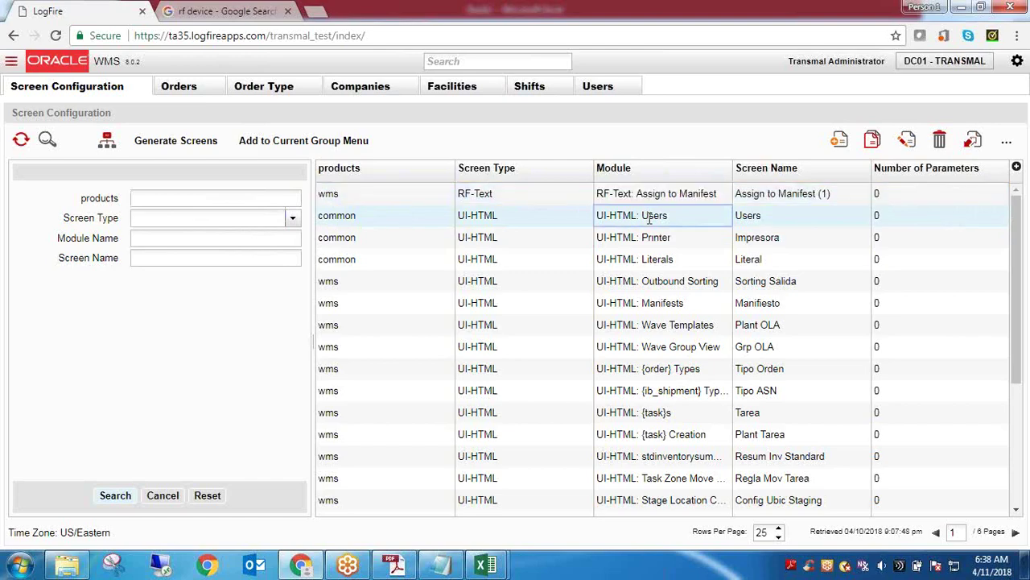
{"action": "double_click", "coordinate": [648, 216]}
{"action": "left_click", "coordinate": [639, 216]}
{"action": "left_click_drag", "start_coordinate": [639, 216], "coordinate": [596, 215]}
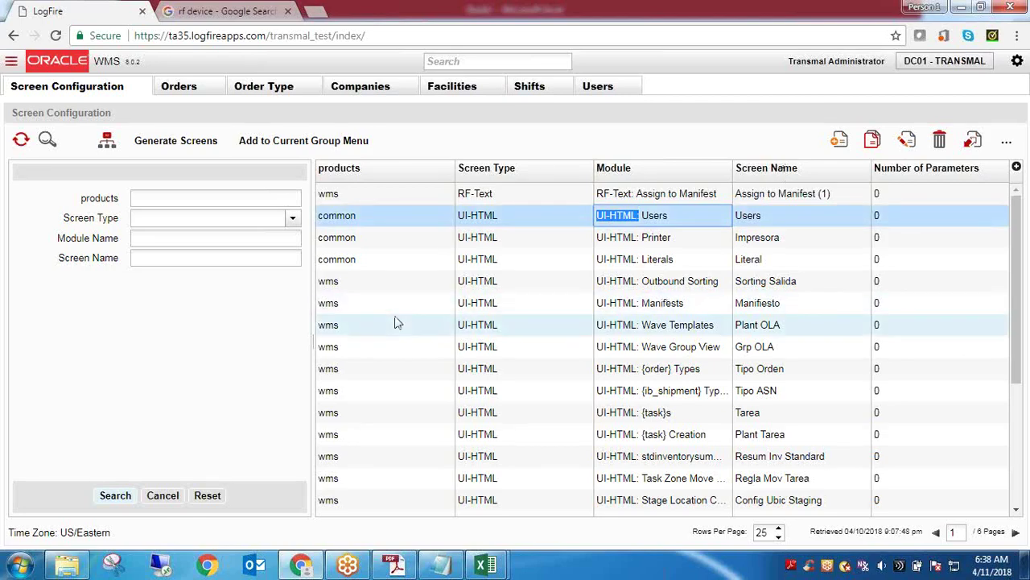
{"action": "left_click", "coordinate": [175, 260]}
Search Screen Name for 'Ordwer' and select the Purchase Orders name
{"action": "type", "text": "Ordwer"}
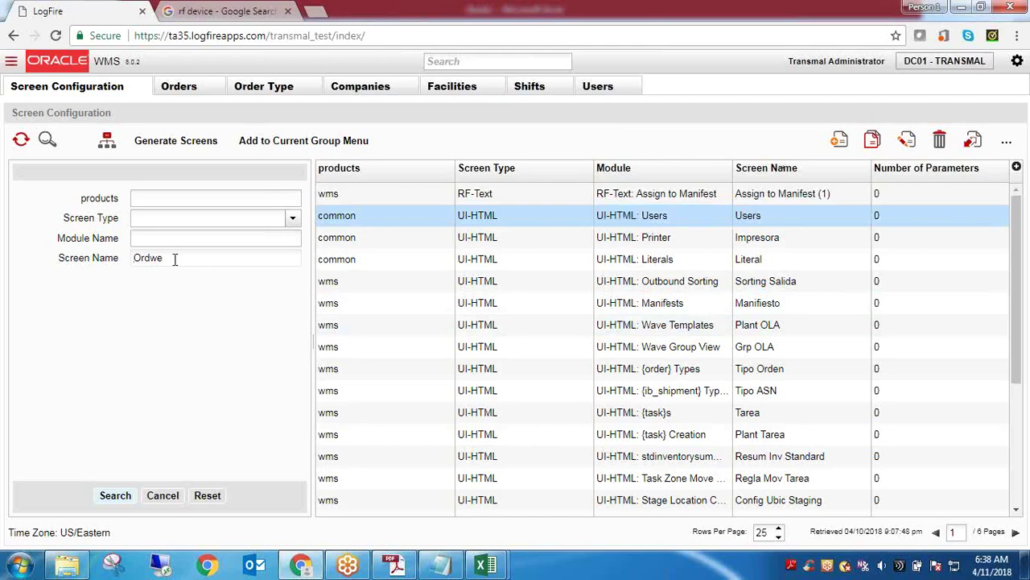
{"action": "key", "text": "Return"}
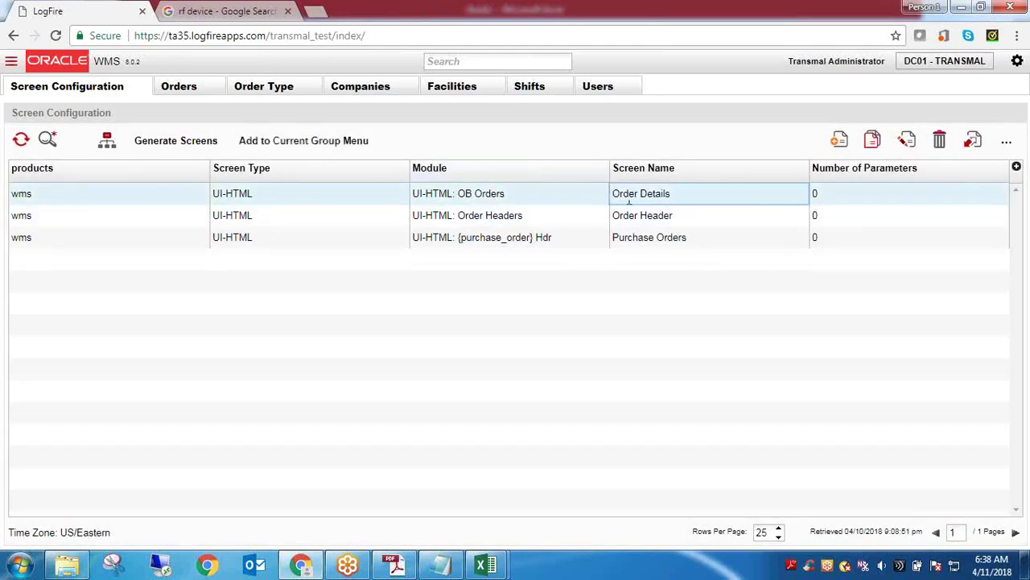
{"action": "double_click", "coordinate": [648, 240]}
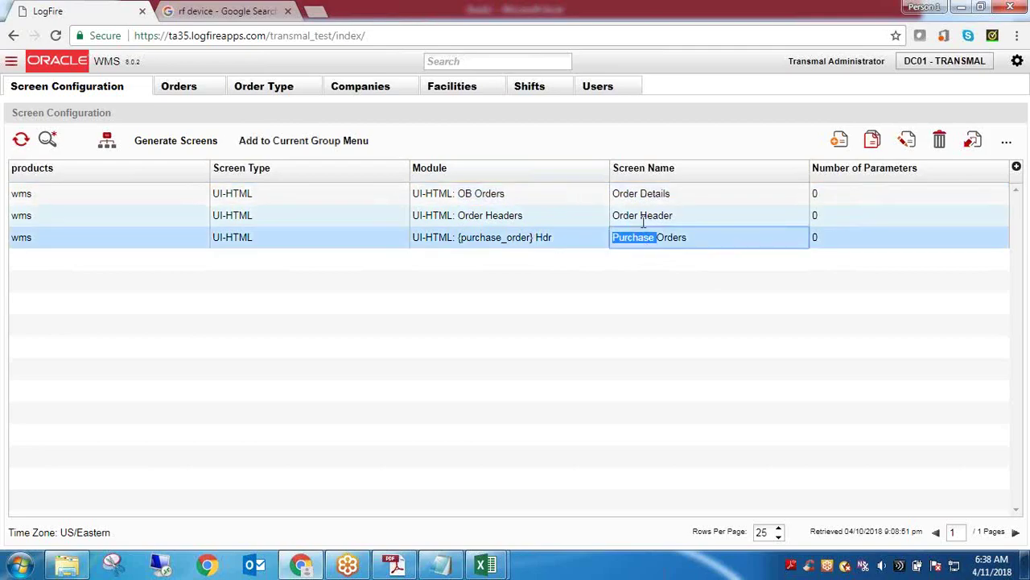
Select the Order Header name, its 'UI-HTML: Order Headers' module value, and the word Header
{"action": "double_click", "coordinate": [658, 216]}
{"action": "left_click_drag", "start_coordinate": [658, 216], "coordinate": [616, 218]}
{"action": "left_click", "coordinate": [511, 217]}
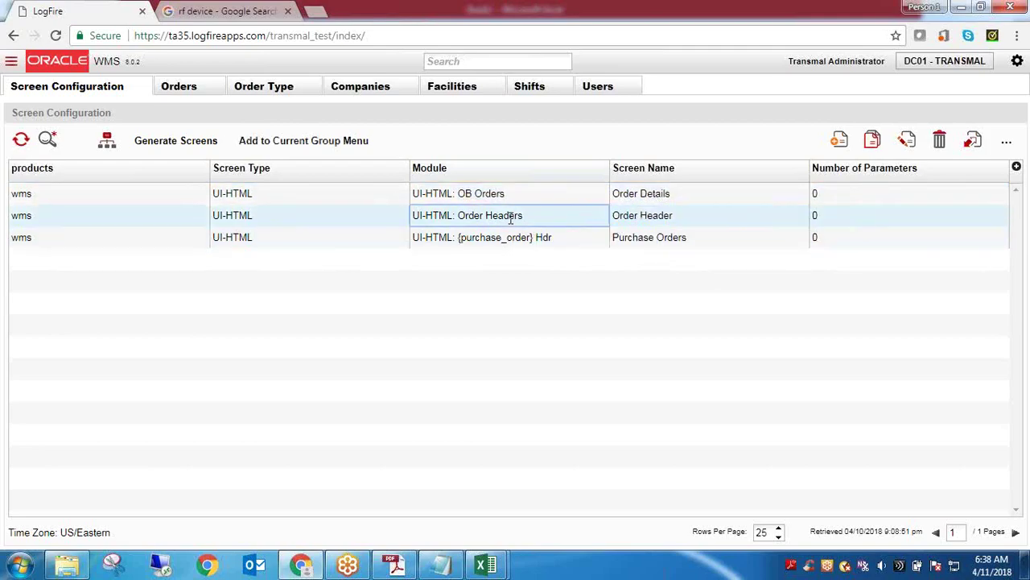
{"action": "triple_click", "coordinate": [511, 217]}
{"action": "left_click", "coordinate": [657, 217]}
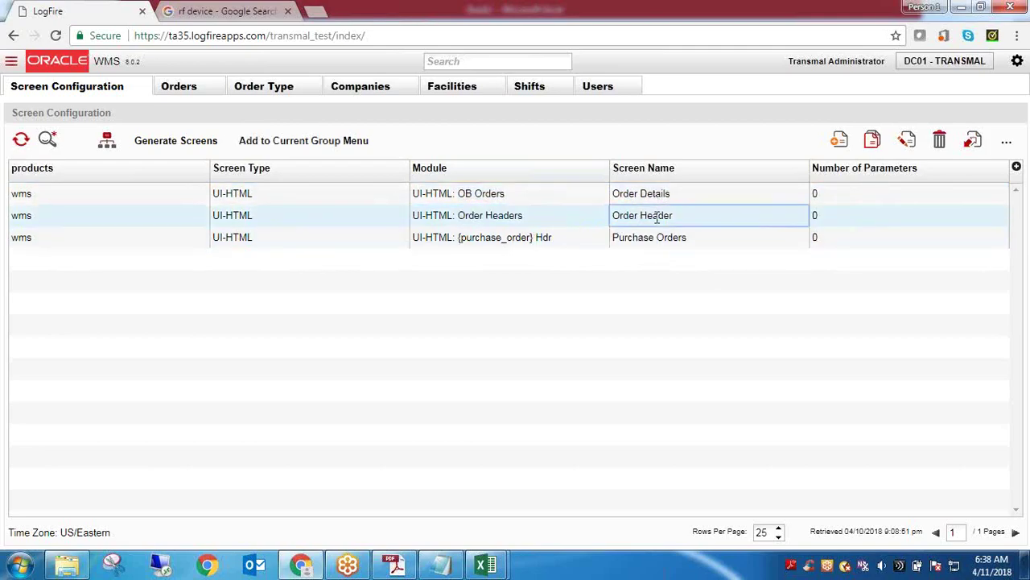
{"action": "double_click", "coordinate": [658, 216]}
{"action": "left_click", "coordinate": [657, 215]}
{"action": "double_click", "coordinate": [657, 216]}
{"action": "left_click", "coordinate": [907, 145]}
{"action": "left_click", "coordinate": [914, 220]}
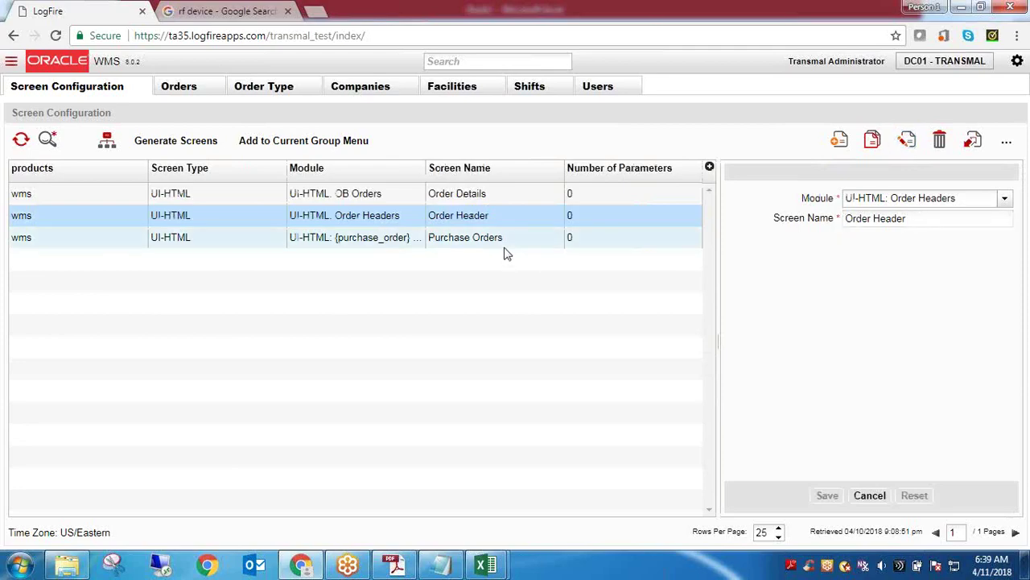
{"action": "left_click", "coordinate": [870, 496]}
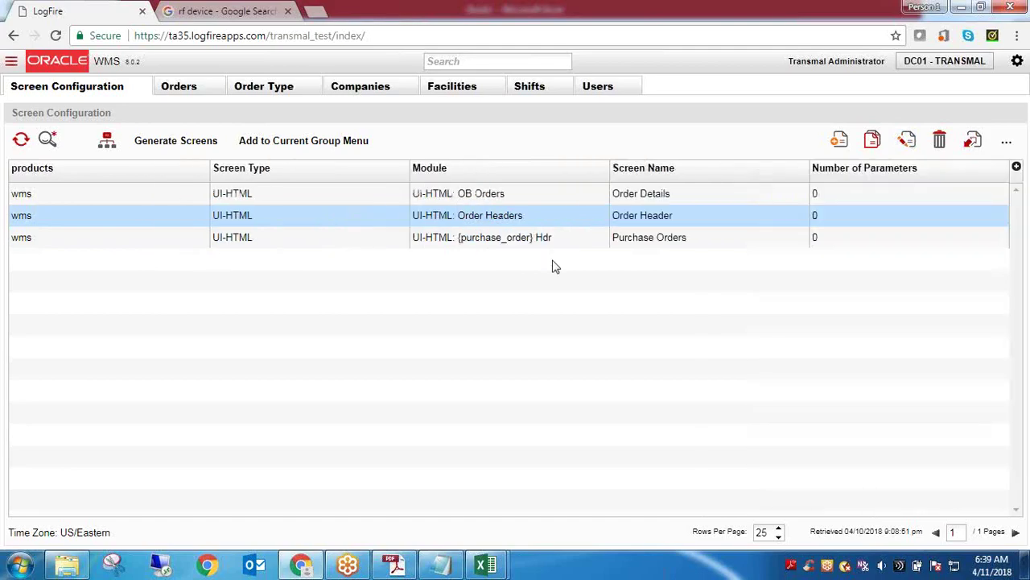
{"action": "double_click", "coordinate": [657, 215]}
{"action": "left_click", "coordinate": [664, 216]}
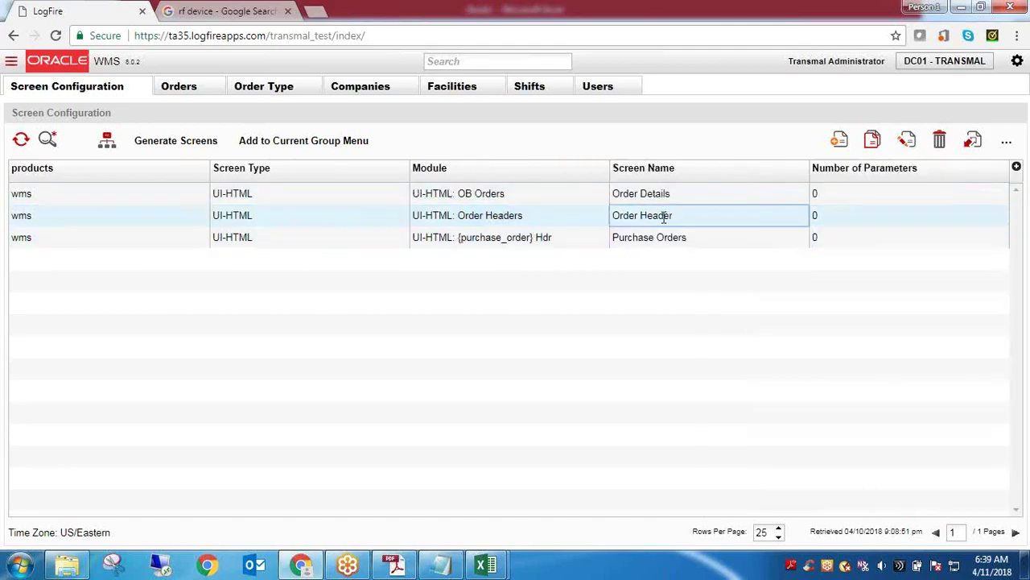
{"action": "key", "text": "ctrl+a"}
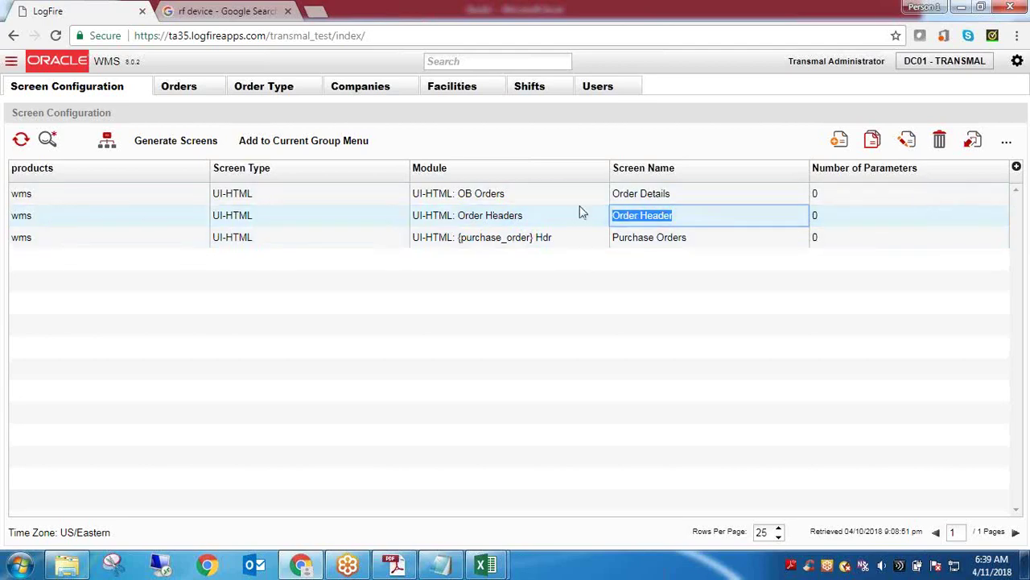
{"action": "left_click", "coordinate": [660, 237]}
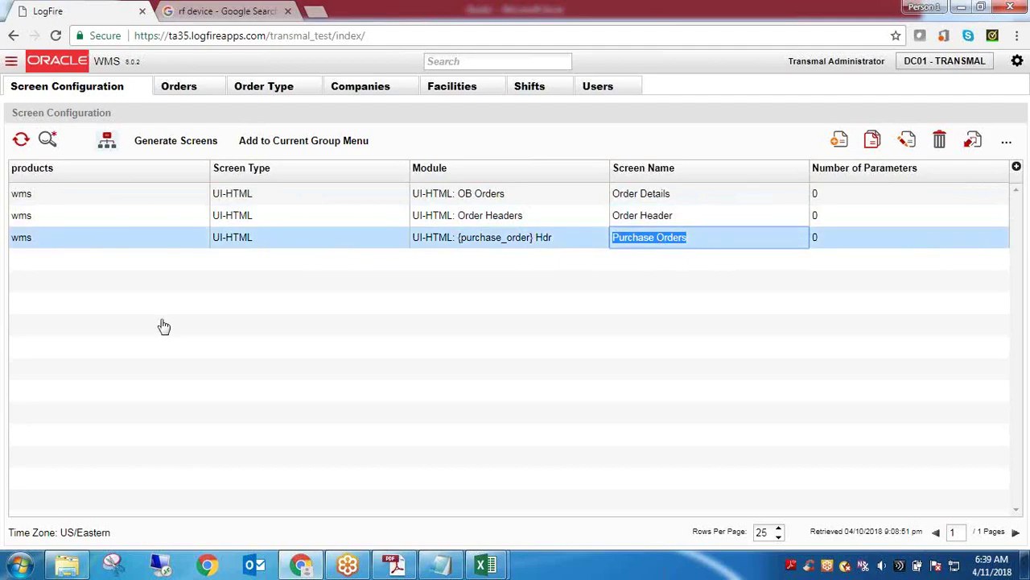
{"action": "left_click", "coordinate": [184, 149]}
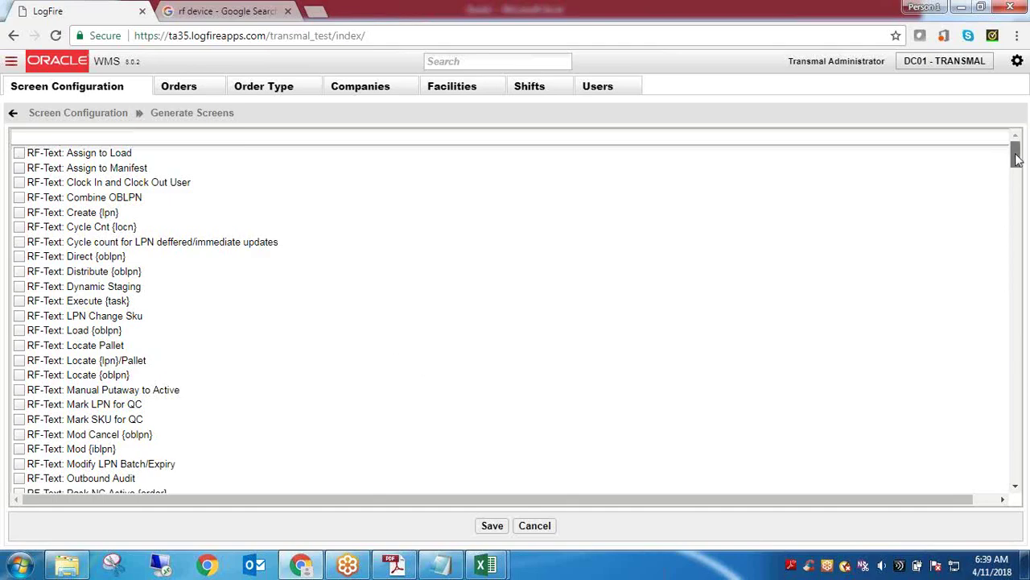
{"action": "left_click_drag", "start_coordinate": [1017, 158], "coordinate": [1016, 241]}
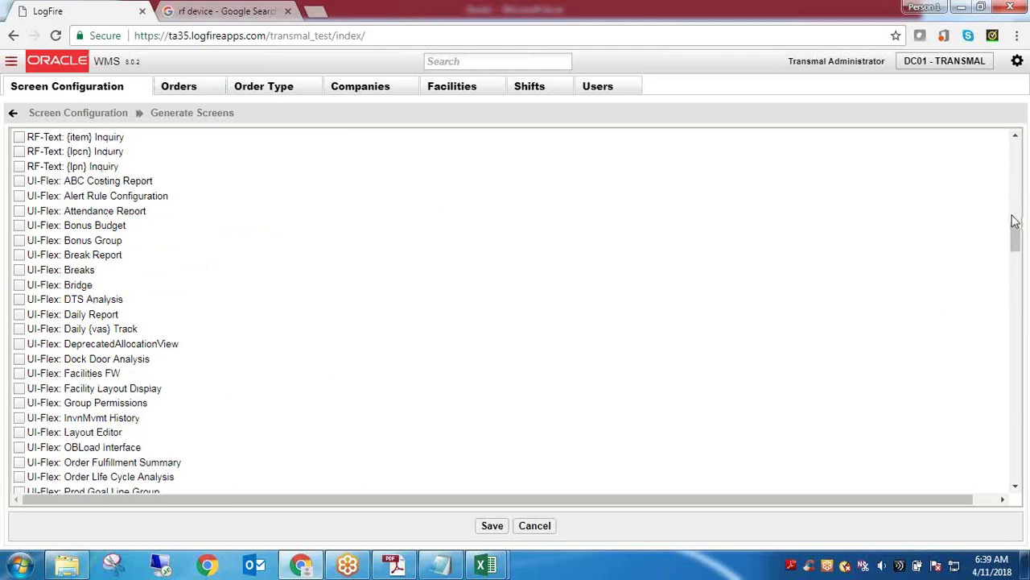
{"action": "left_click_drag", "start_coordinate": [1016, 236], "coordinate": [1016, 278]}
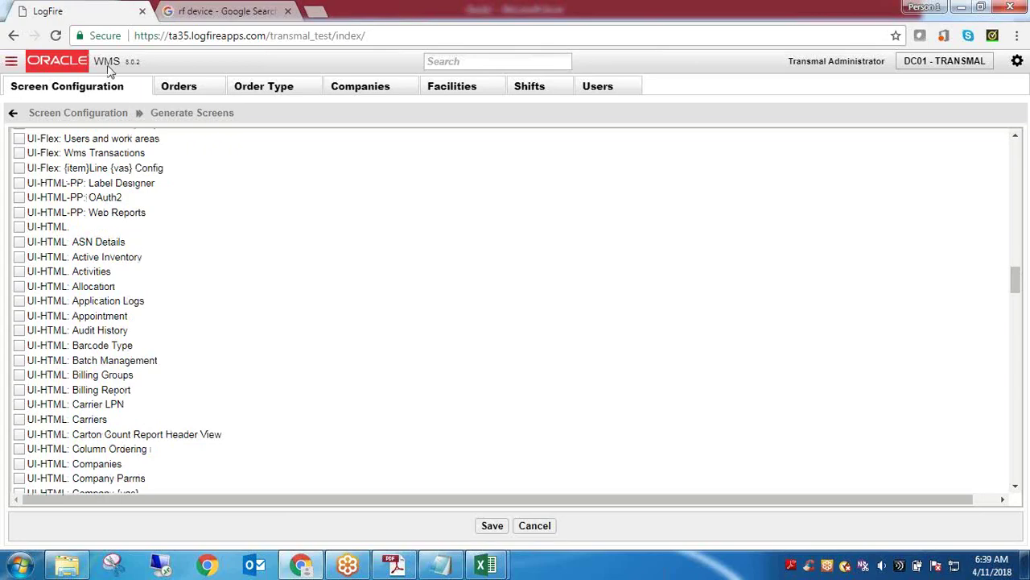
{"action": "left_click", "coordinate": [109, 113]}
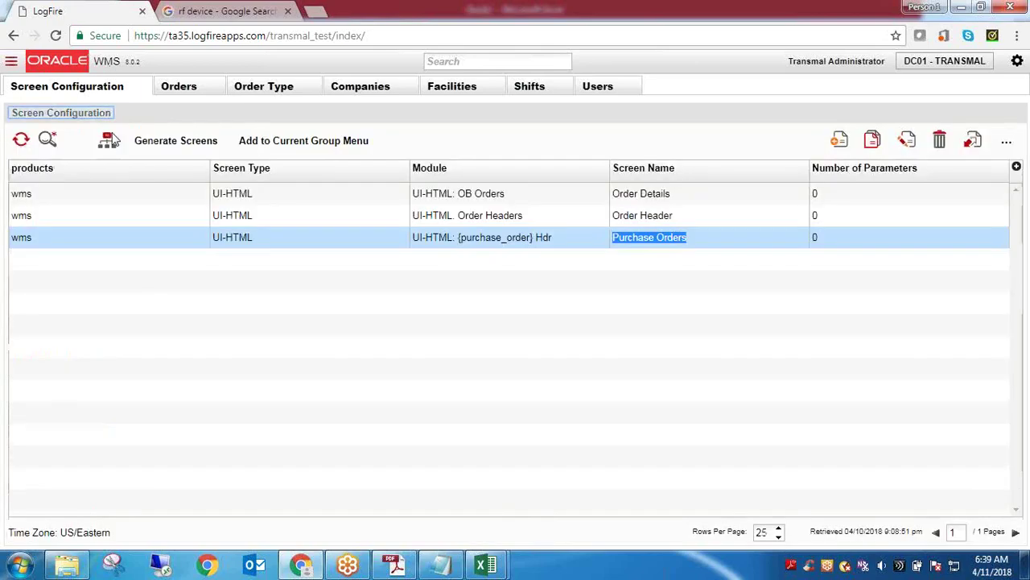
Search Screen Name for 'Appo', then briefly view Generate Screens and return
{"action": "left_click", "coordinate": [46, 141]}
{"action": "double_click", "coordinate": [190, 260]}
{"action": "type", "text": "Appo"}
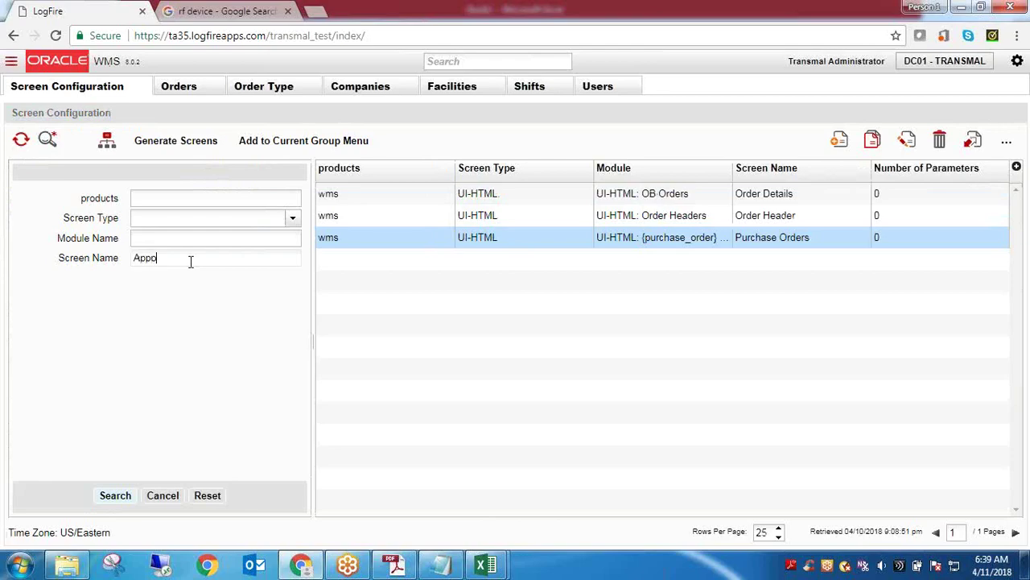
{"action": "key", "text": "Return"}
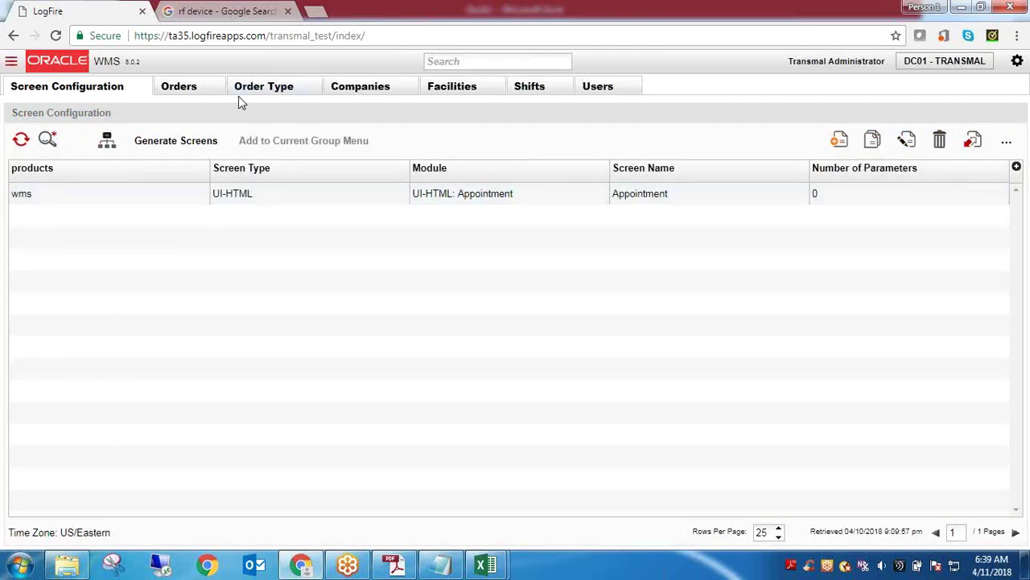
{"action": "left_click", "coordinate": [193, 144]}
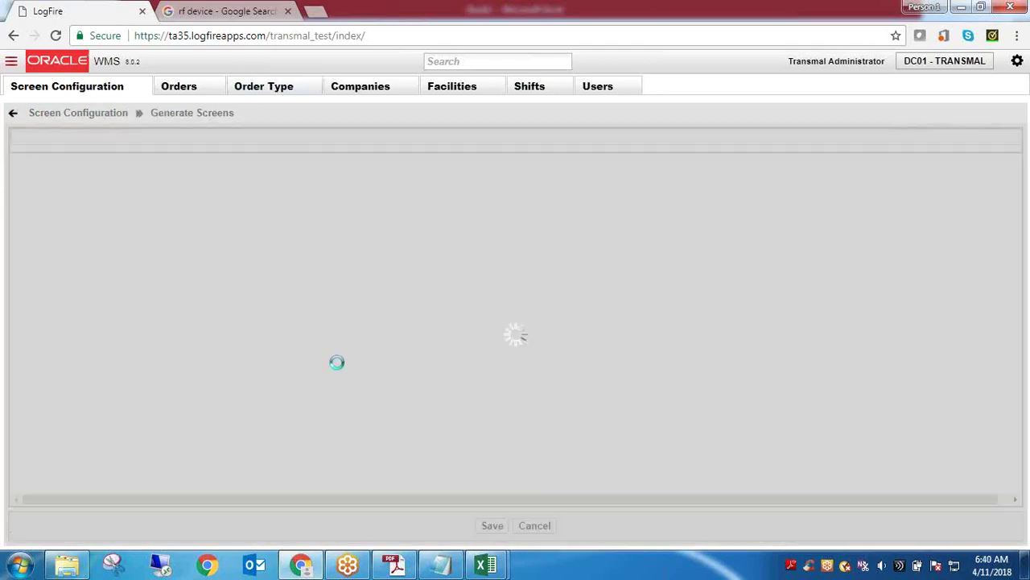
{"action": "left_click", "coordinate": [87, 113]}
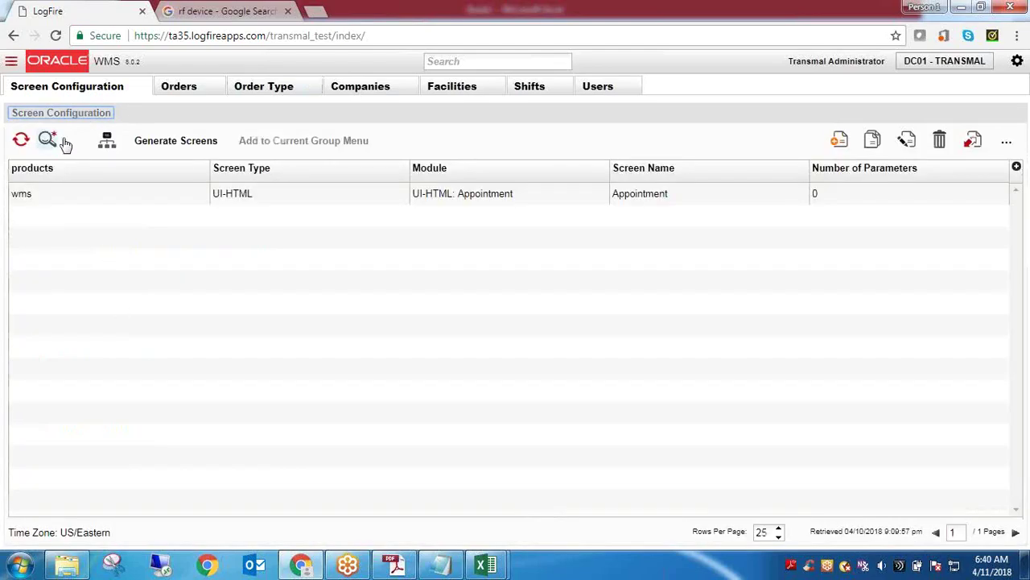
Search Screen Name for 'IBL' to list the IBLPN screens
{"action": "left_click", "coordinate": [55, 141]}
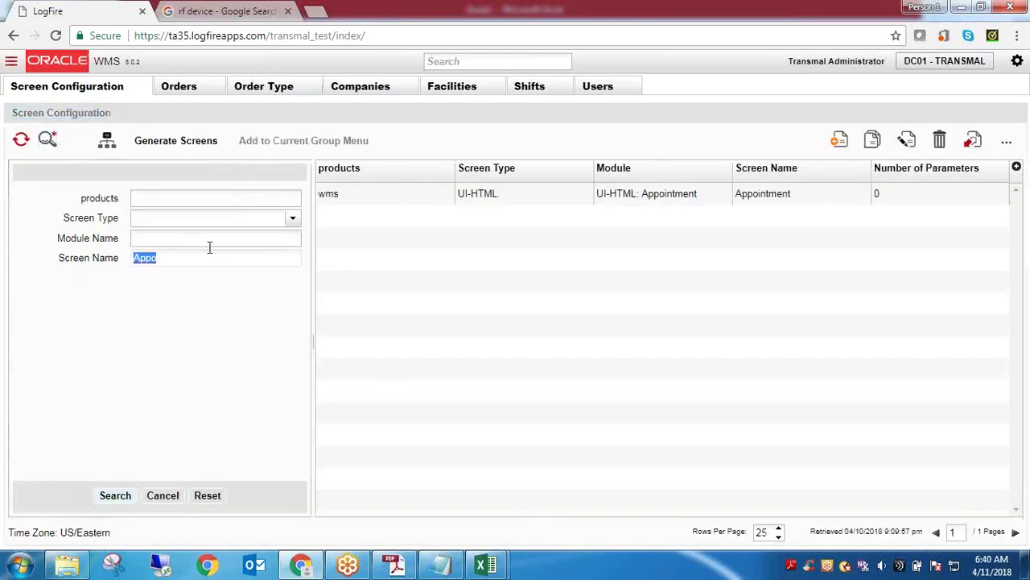
{"action": "type", "text": "IBL"}
{"action": "key", "text": "Return"}
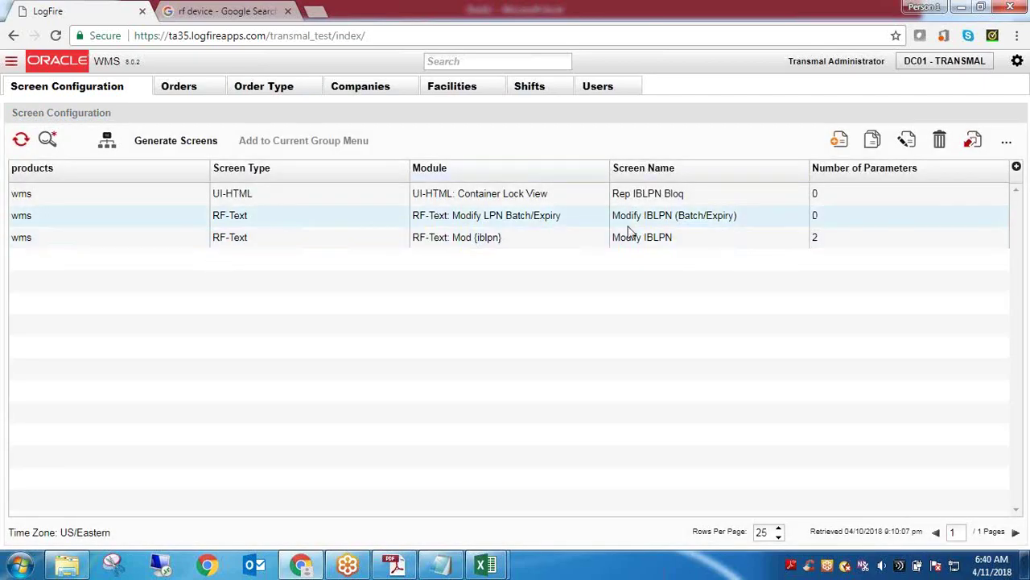
Open Generate Screens and scroll down to UI-HTML modules like Stock On Hand and Vendors
{"action": "left_click", "coordinate": [169, 141]}
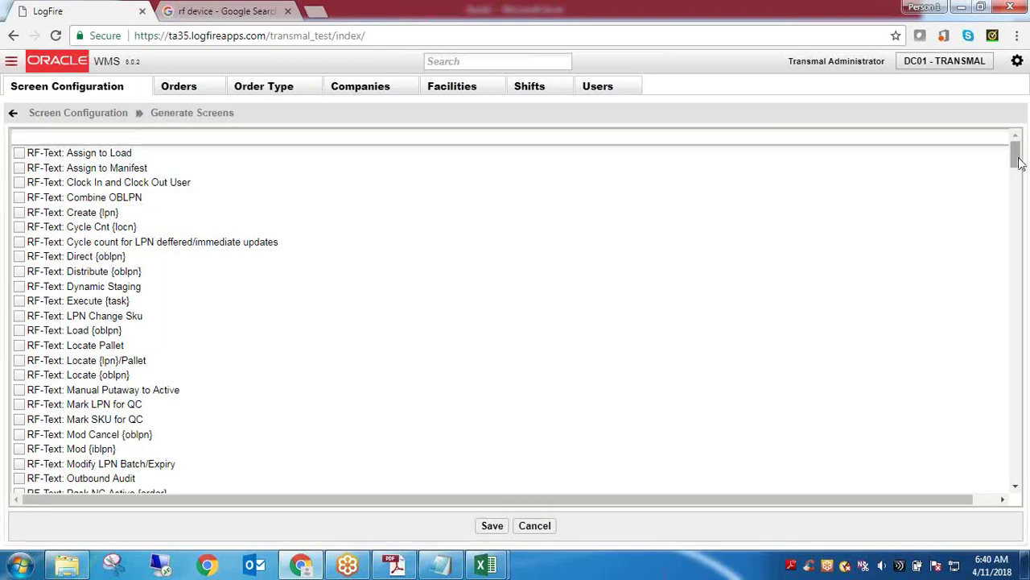
{"action": "left_click_drag", "start_coordinate": [1018, 163], "coordinate": [1028, 427]}
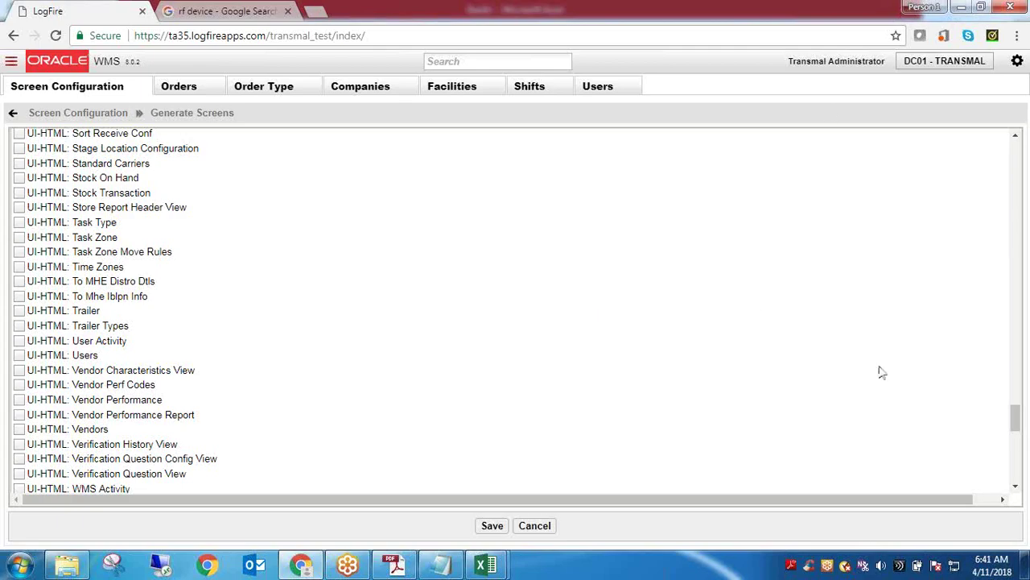
Scroll to the bottom of the Generate Screens list, then return to the Screen Configuration grid
{"action": "left_click", "coordinate": [1016, 486]}
{"action": "left_click_drag", "start_coordinate": [1016, 486], "coordinate": [1016, 486]}
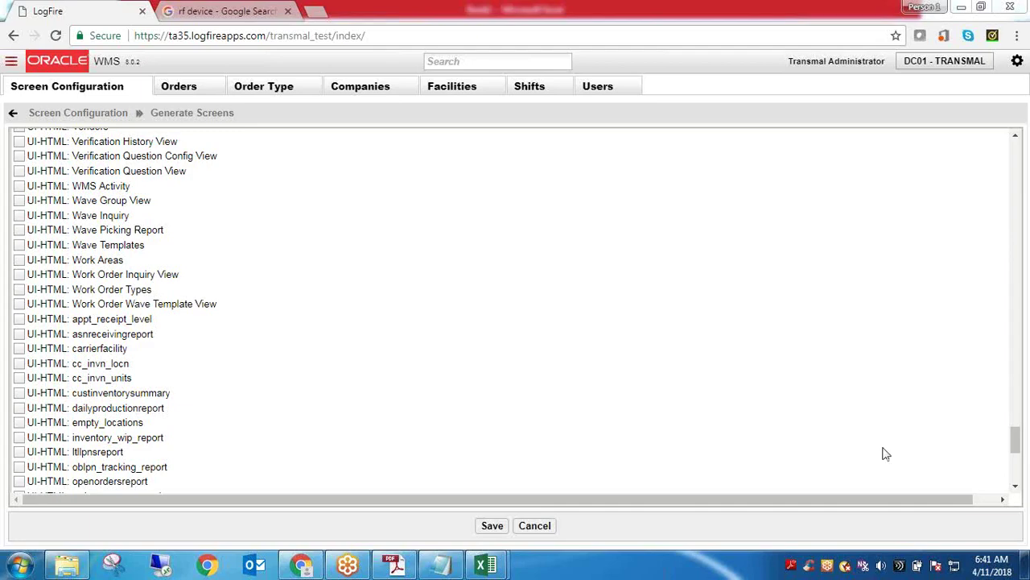
{"action": "left_click", "coordinate": [1016, 485]}
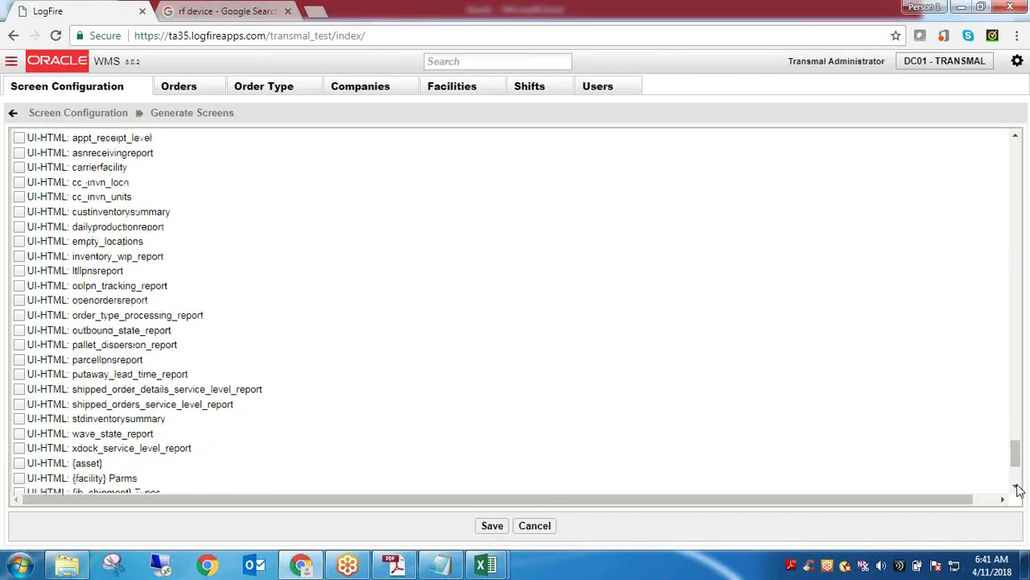
{"action": "left_click", "coordinate": [1017, 490]}
{"action": "left_click", "coordinate": [1017, 491]}
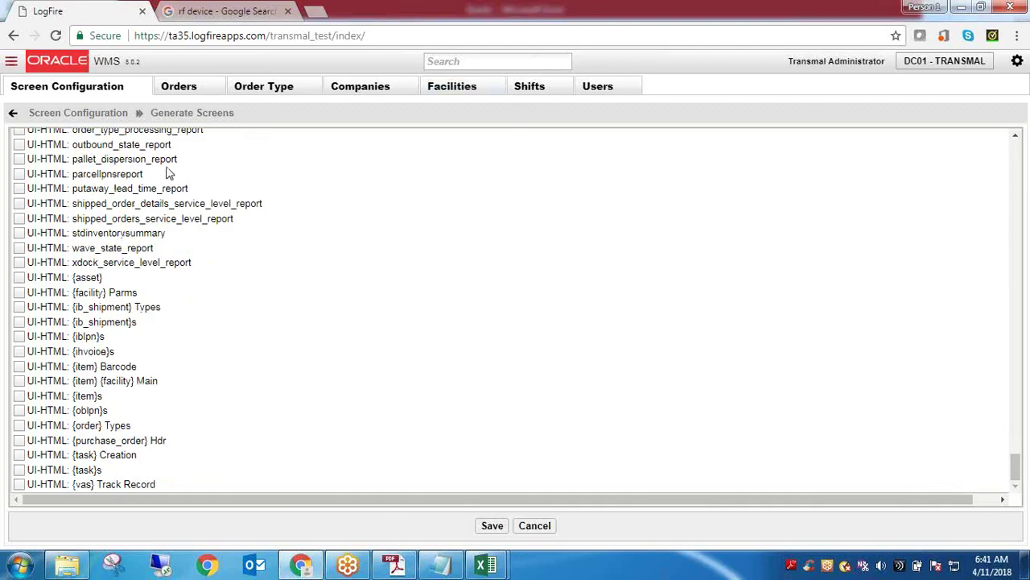
{"action": "left_click", "coordinate": [78, 113]}
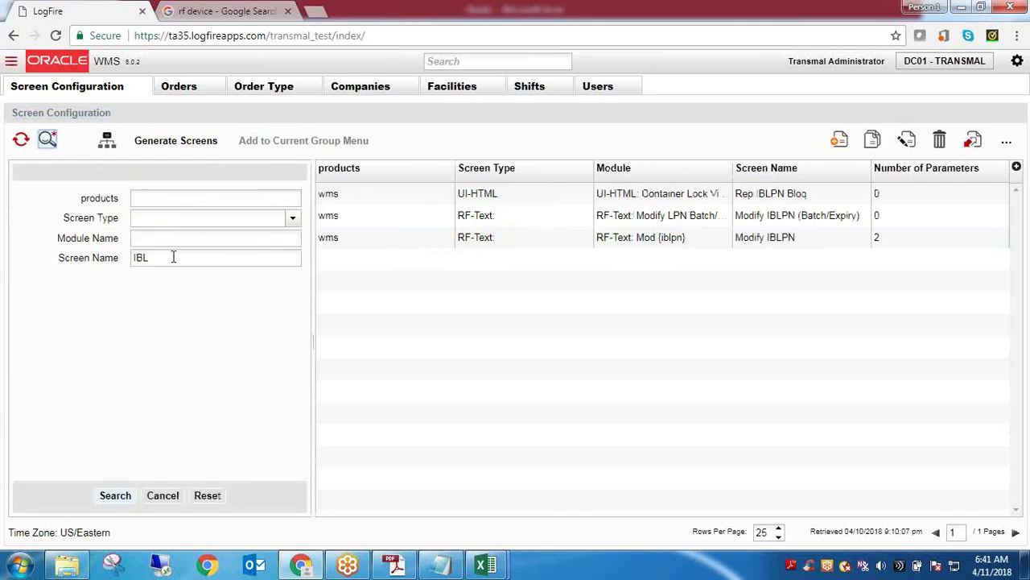
Search Screen Name for 'barcode'
{"action": "double_click", "coordinate": [173, 256]}
{"action": "type", "text": "barcod"}
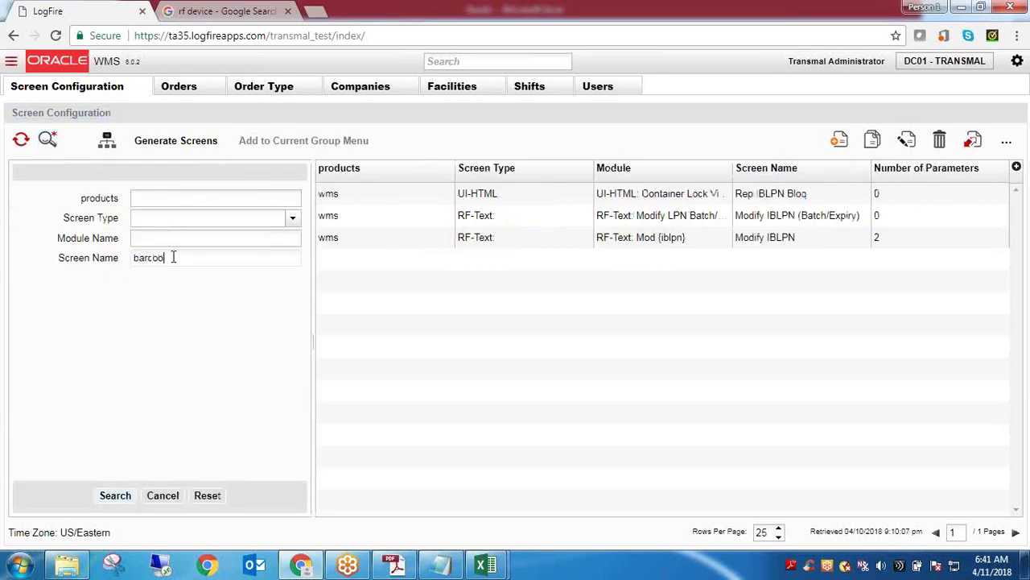
{"action": "type", "text": "e"}
{"action": "key", "text": "Return"}
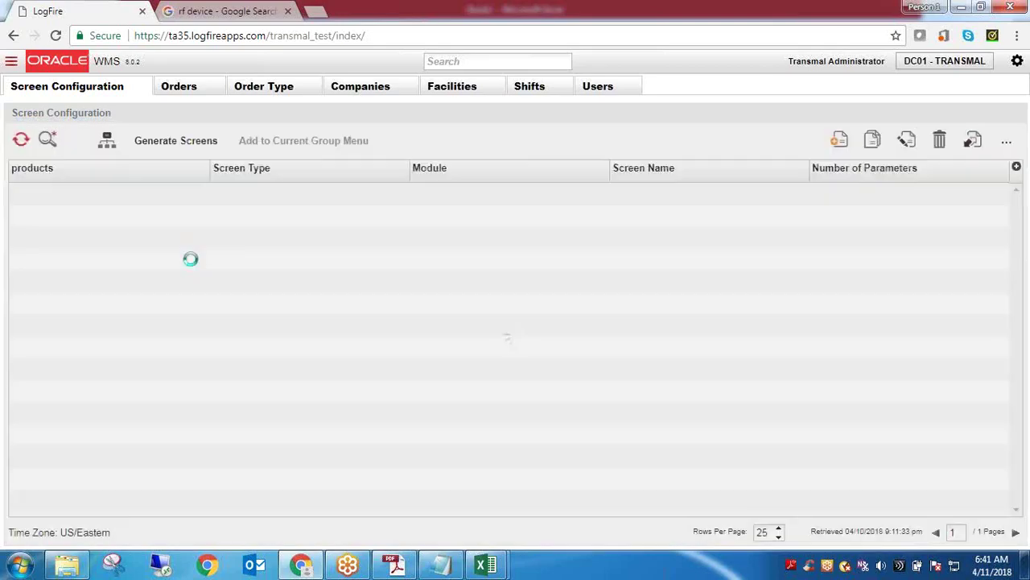
In Generate Screens, tick the UI-HTML {item} Barcode entry and save
{"action": "left_click", "coordinate": [158, 141]}
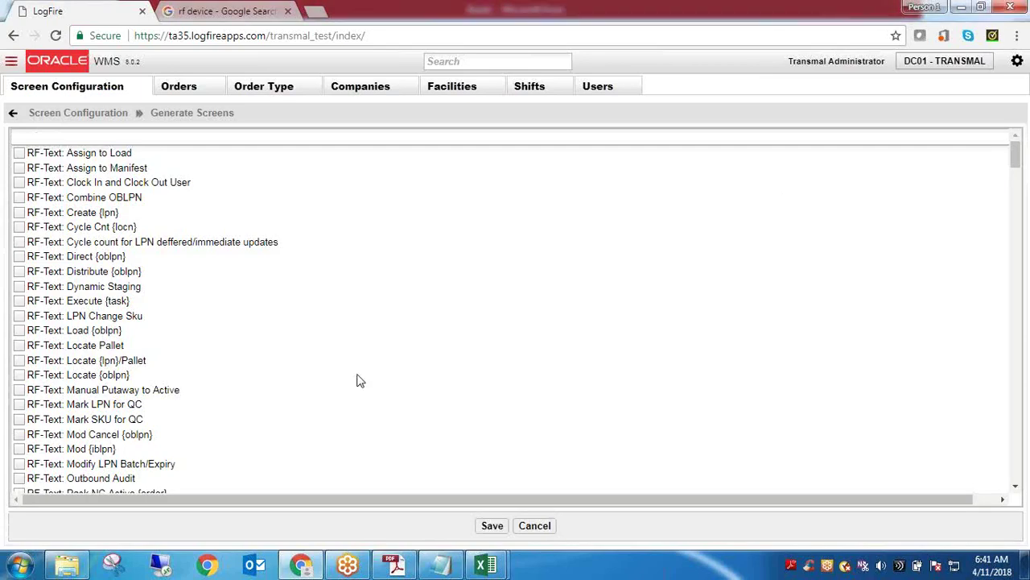
{"action": "left_click_drag", "start_coordinate": [1016, 155], "coordinate": [1012, 508]}
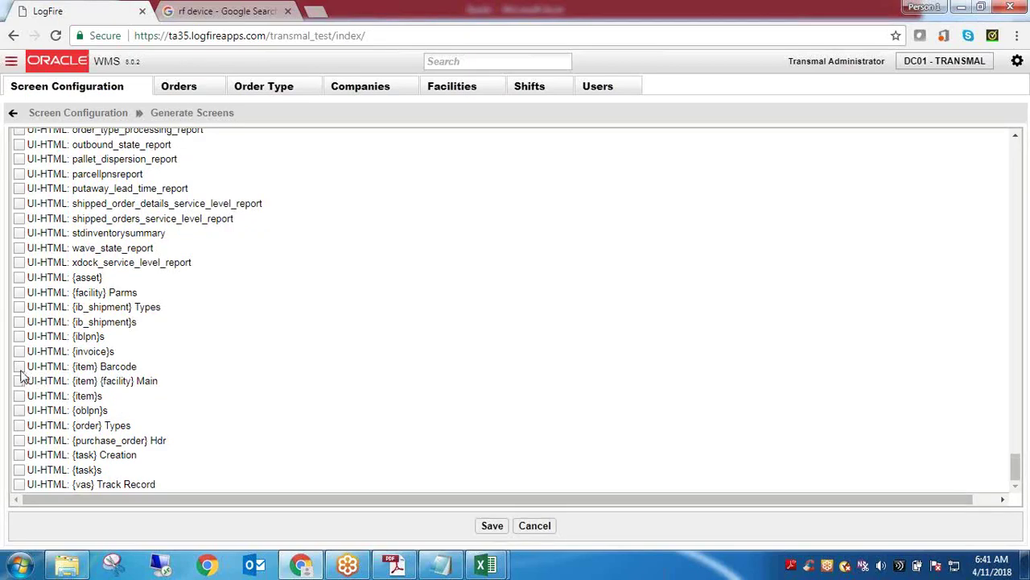
{"action": "scroll", "coordinate": [21, 374], "scroll_direction": "up", "scroll_amount": 1}
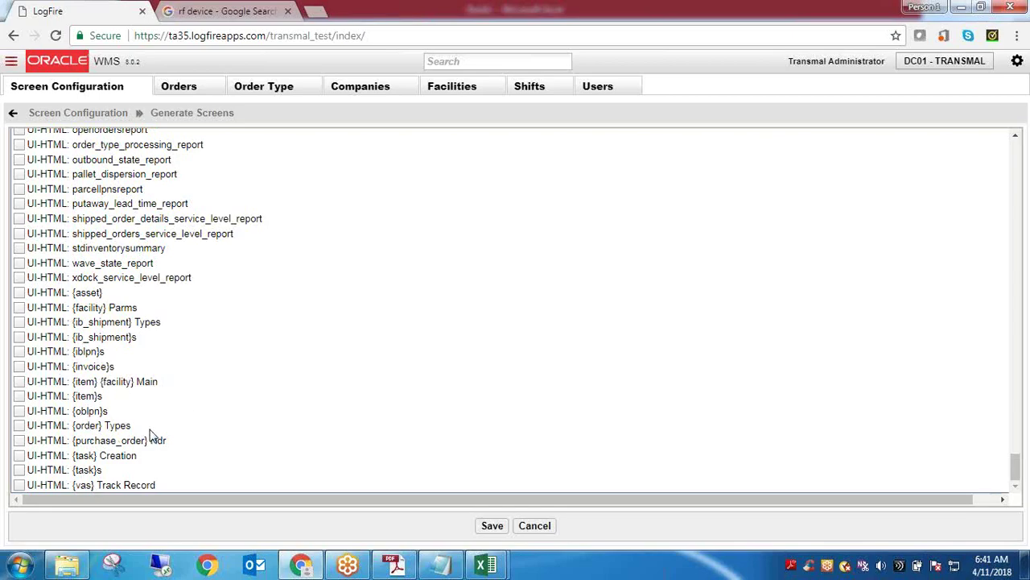
{"action": "left_click", "coordinate": [490, 524]}
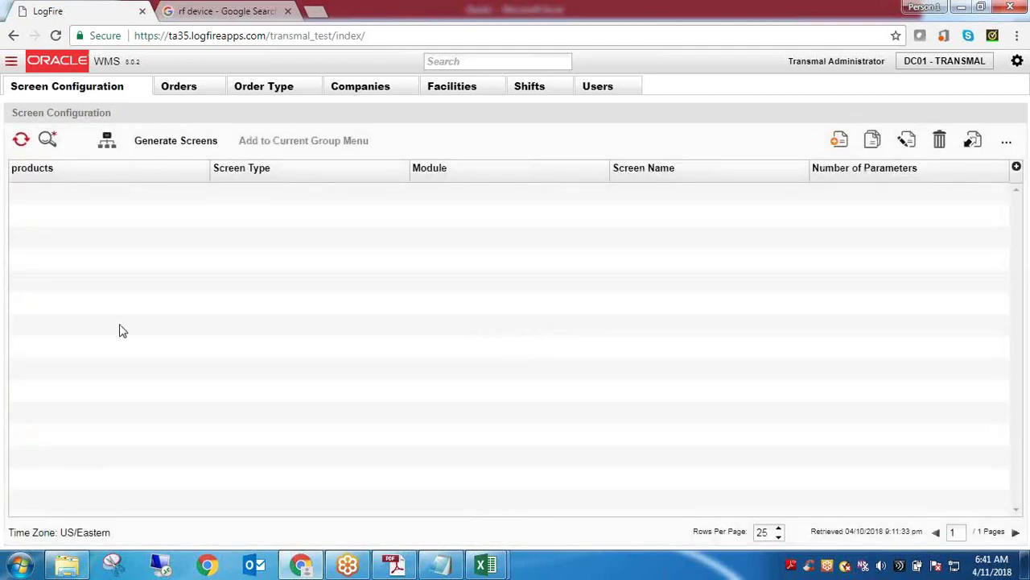
Search for 'barcodes' and open the edit form of the {item} Barcode (2) screen
{"action": "left_click", "coordinate": [47, 140]}
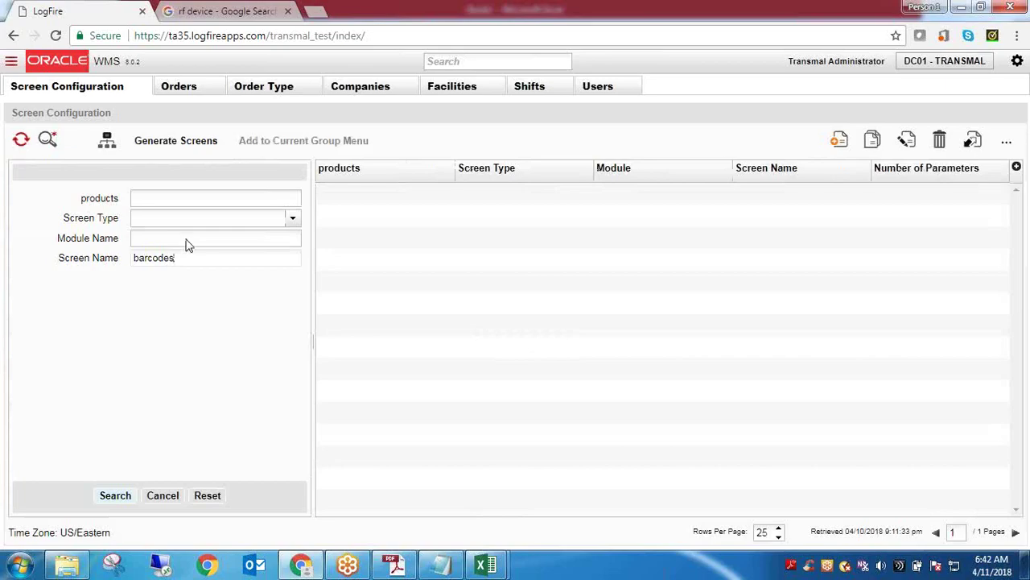
{"action": "key", "text": "Return"}
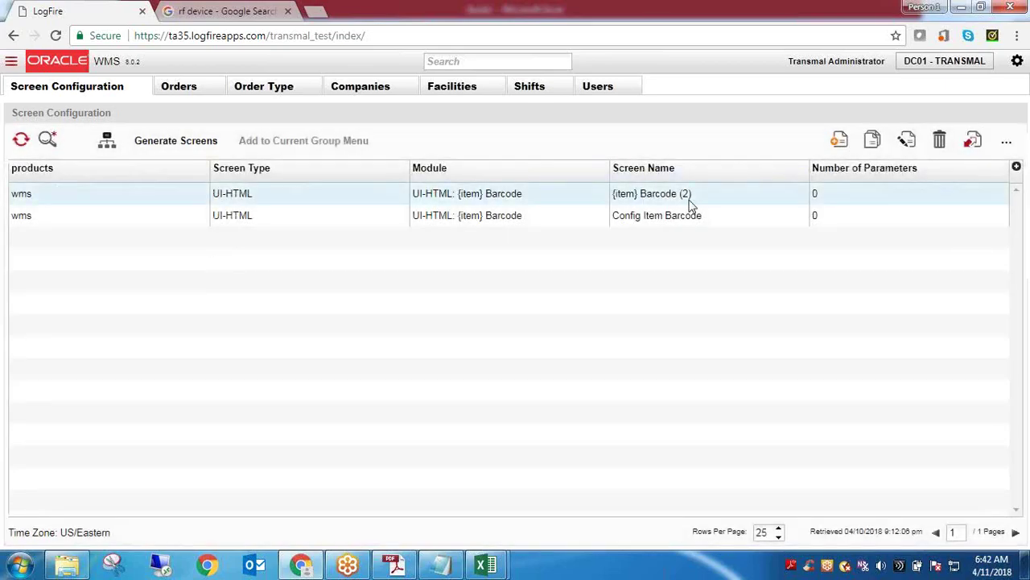
{"action": "left_click", "coordinate": [685, 196]}
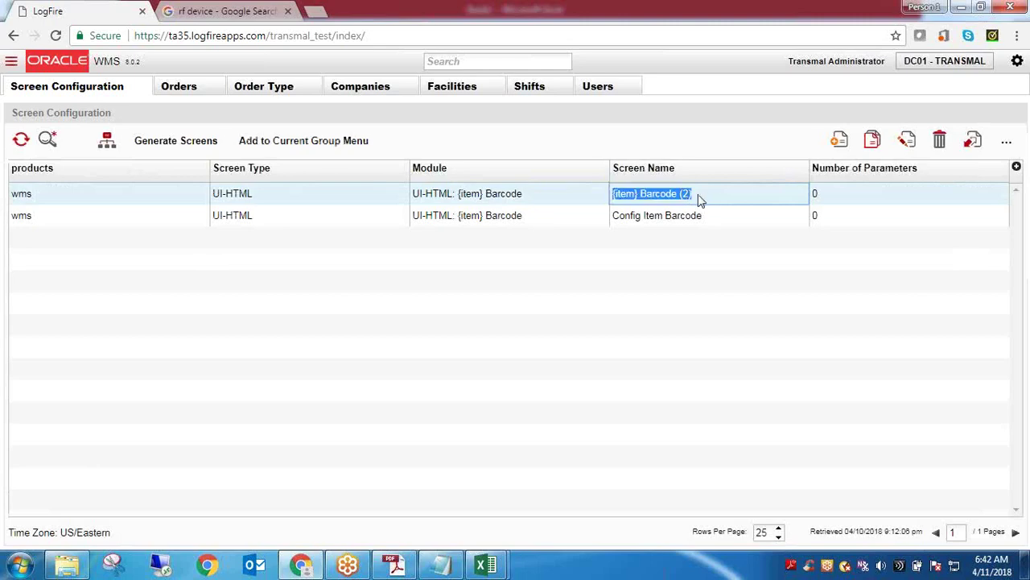
{"action": "left_click", "coordinate": [701, 200]}
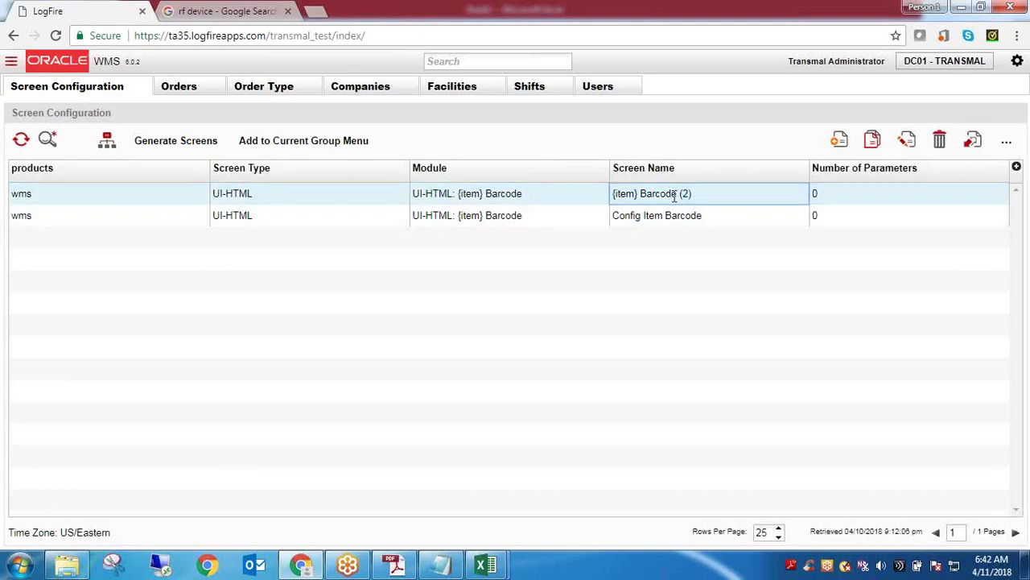
{"action": "double_click", "coordinate": [673, 195]}
{"action": "left_click", "coordinate": [688, 194]}
{"action": "left_click", "coordinate": [506, 216]}
{"action": "triple_click", "coordinate": [506, 216]}
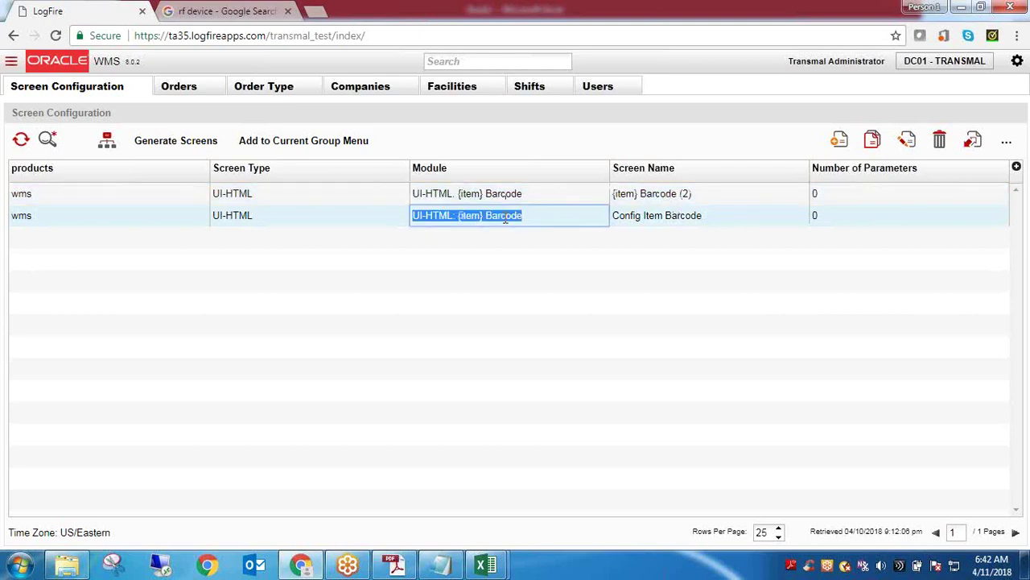
{"action": "triple_click", "coordinate": [648, 195]}
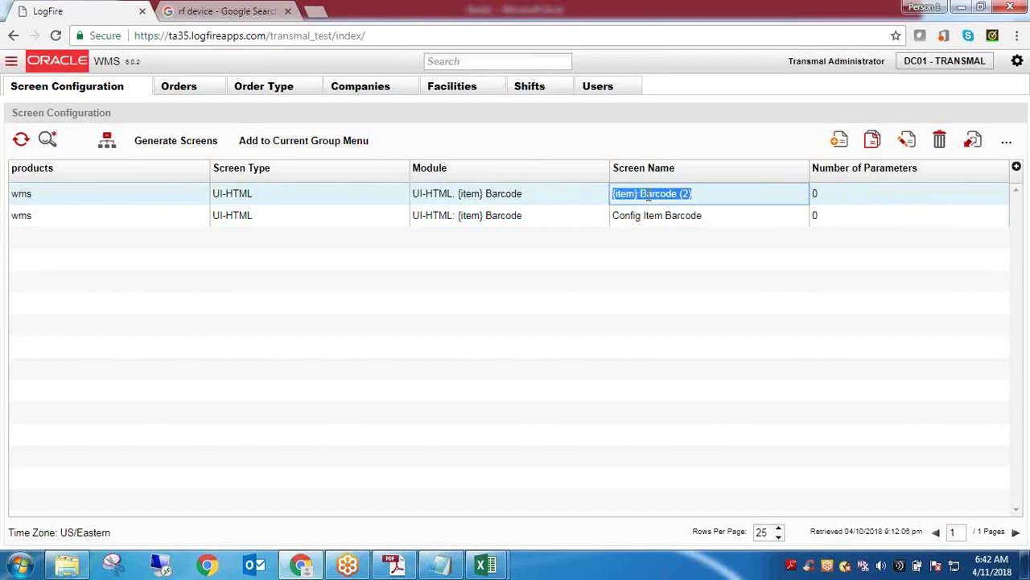
{"action": "left_click", "coordinate": [906, 140]}
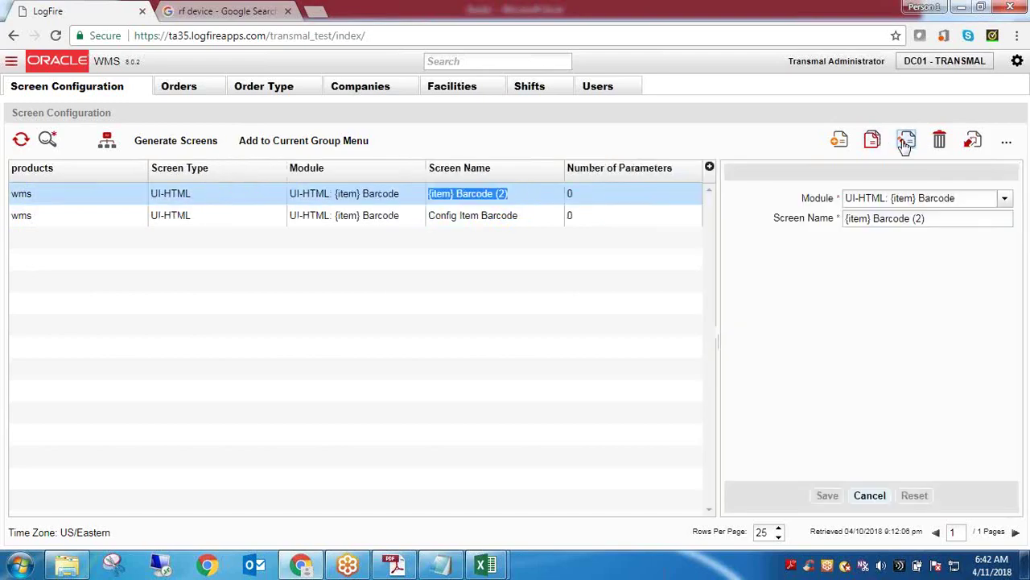
Change the Screen Name to 'Item Barcodes' and save it
{"action": "left_click", "coordinate": [936, 220]}
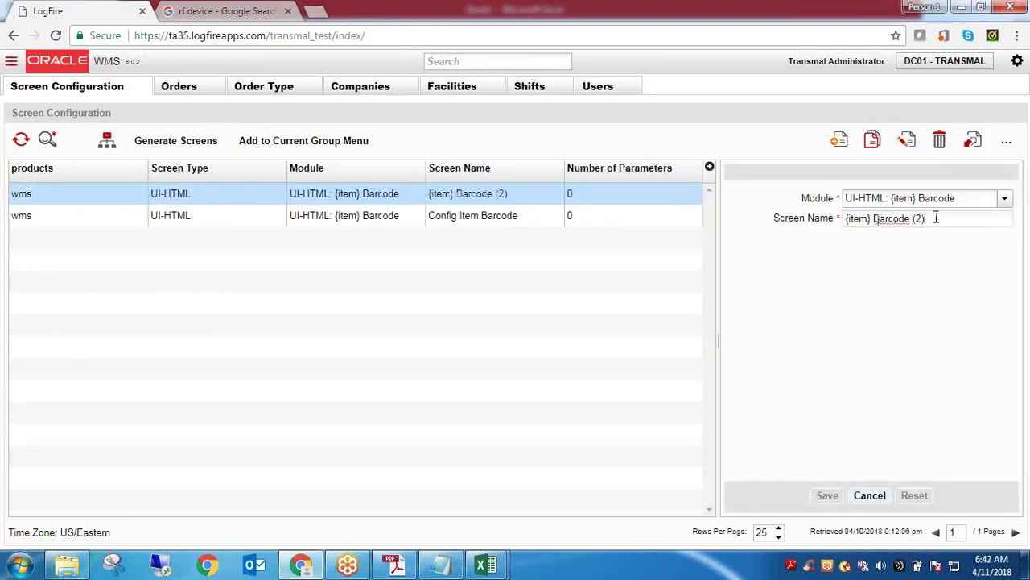
{"action": "left_click_drag", "start_coordinate": [936, 218], "coordinate": [830, 222]}
{"action": "type", "text": "item B"}
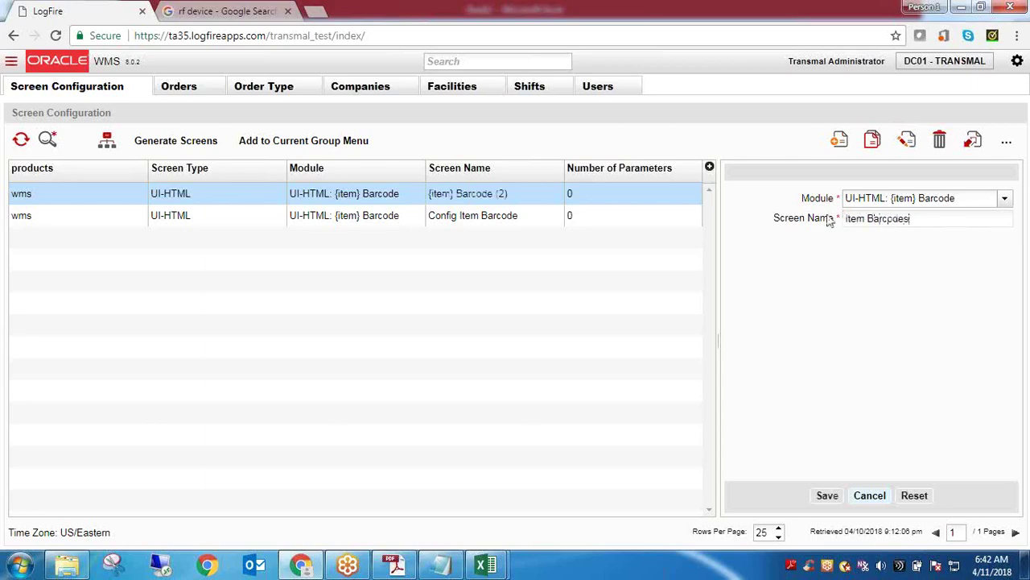
{"action": "type", "text": "arcodes"}
{"action": "key", "text": "Home"}
{"action": "key", "text": "Delete"}
{"action": "type", "text": "I"}
{"action": "left_click", "coordinate": [828, 496]}
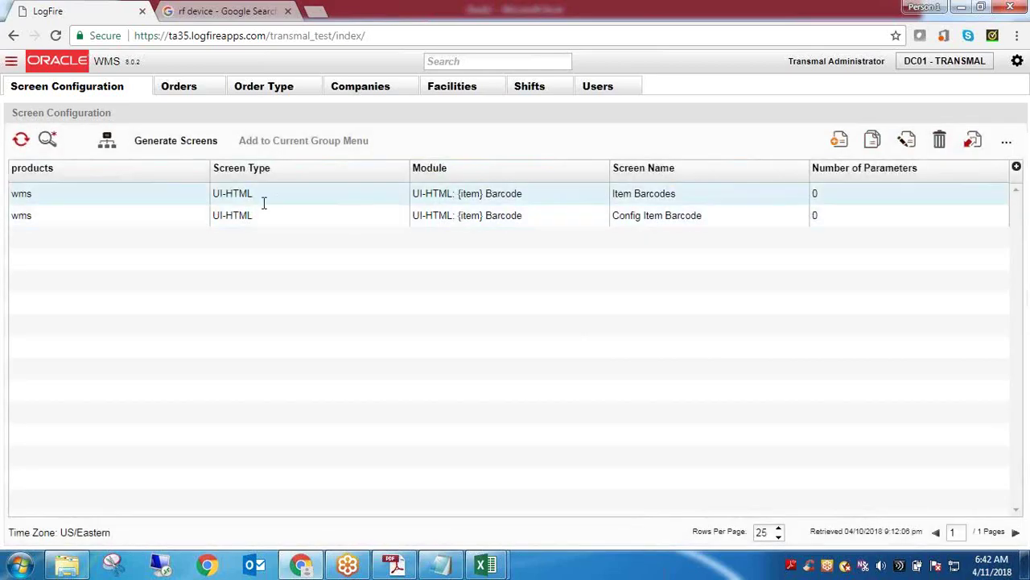
Select the renamed Item Barcodes row, then reload the WMS page
{"action": "left_click", "coordinate": [250, 194]}
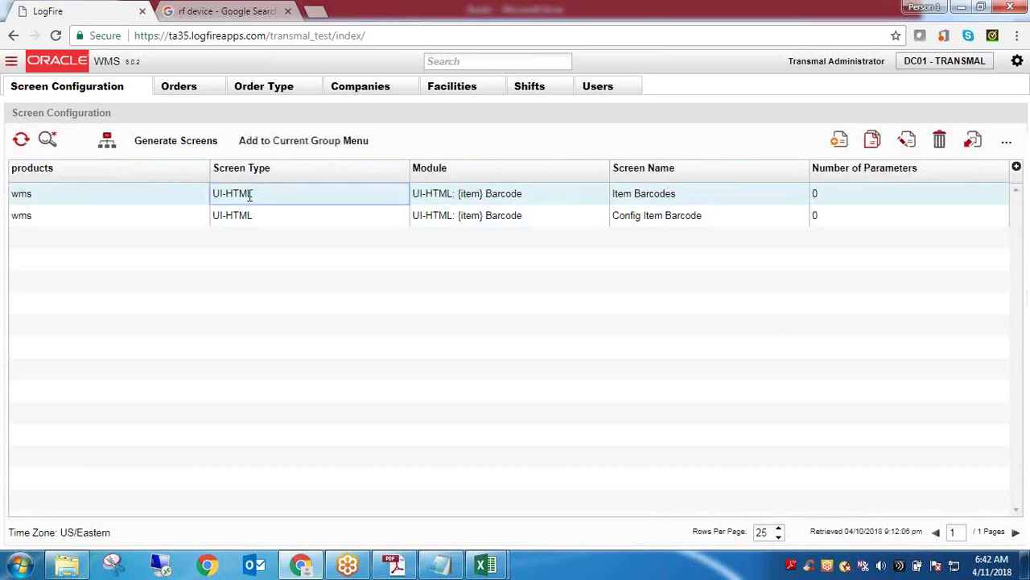
{"action": "left_click", "coordinate": [636, 195]}
{"action": "triple_click", "coordinate": [637, 195]}
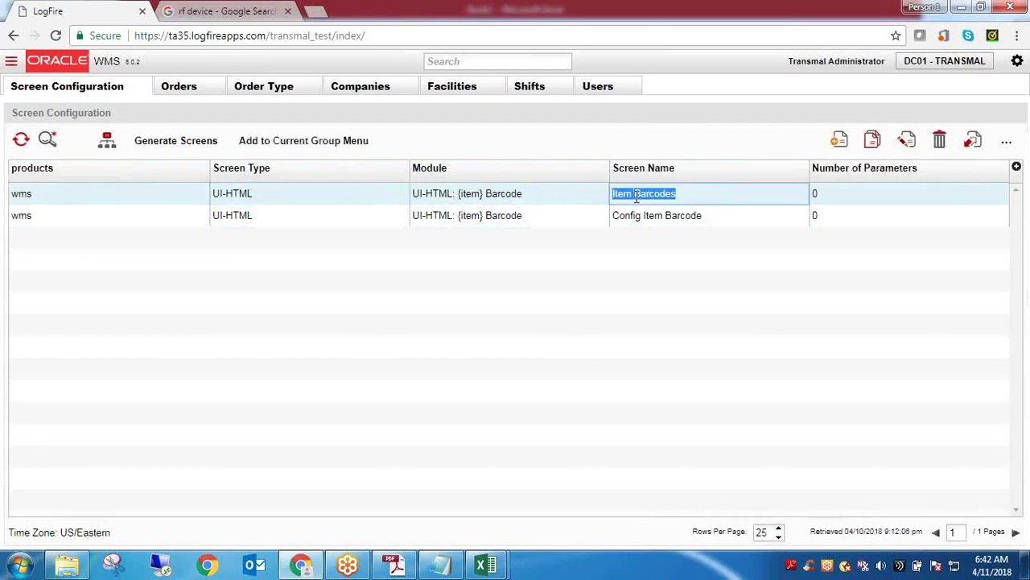
{"action": "left_click", "coordinate": [57, 37]}
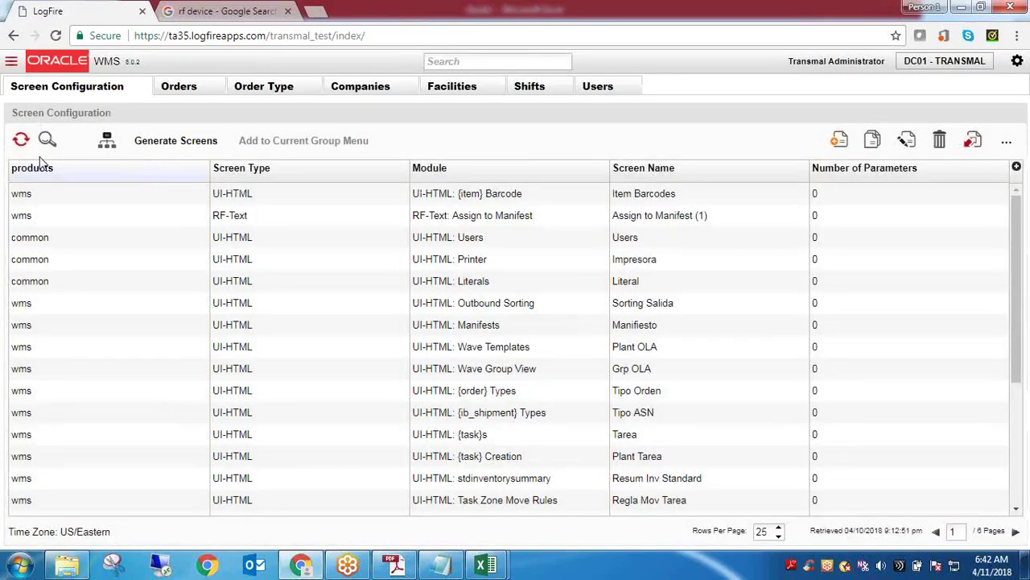
Try the header screen search with 'item' and 'bar', then clear it
{"action": "double_click", "coordinate": [668, 195]}
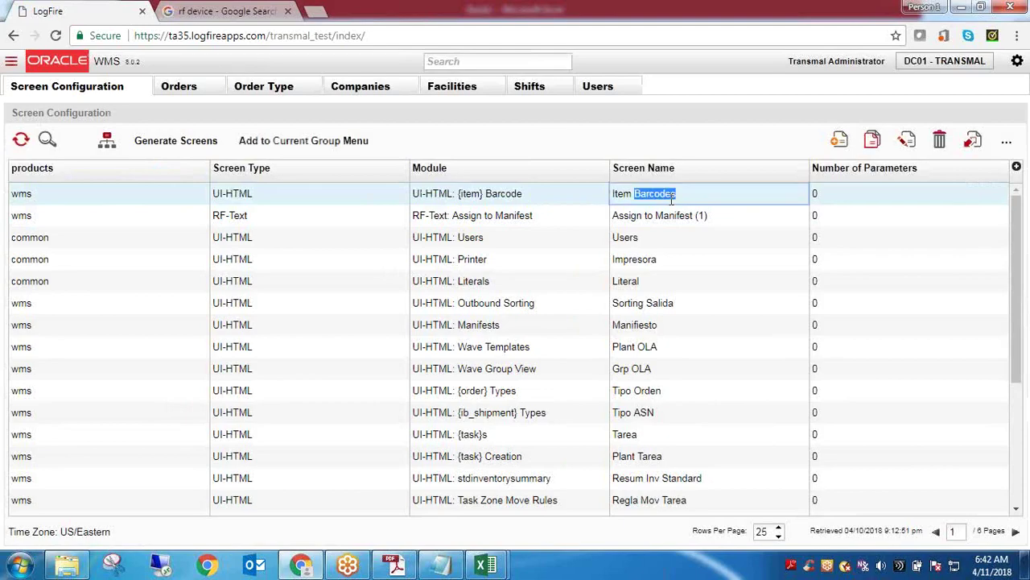
{"action": "left_click", "coordinate": [486, 60]}
{"action": "type", "text": "item"}
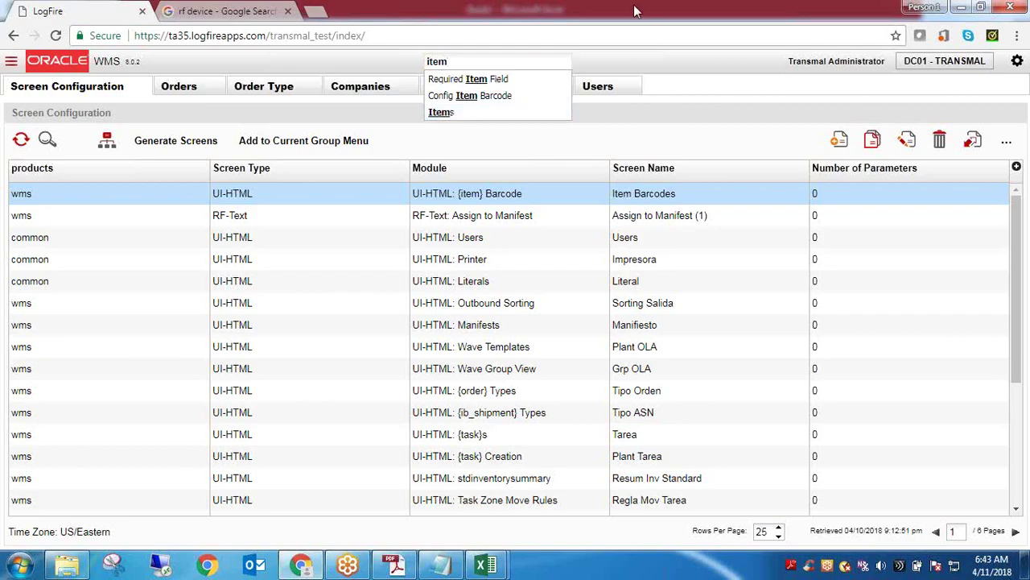
{"action": "left_click", "coordinate": [627, 26]}
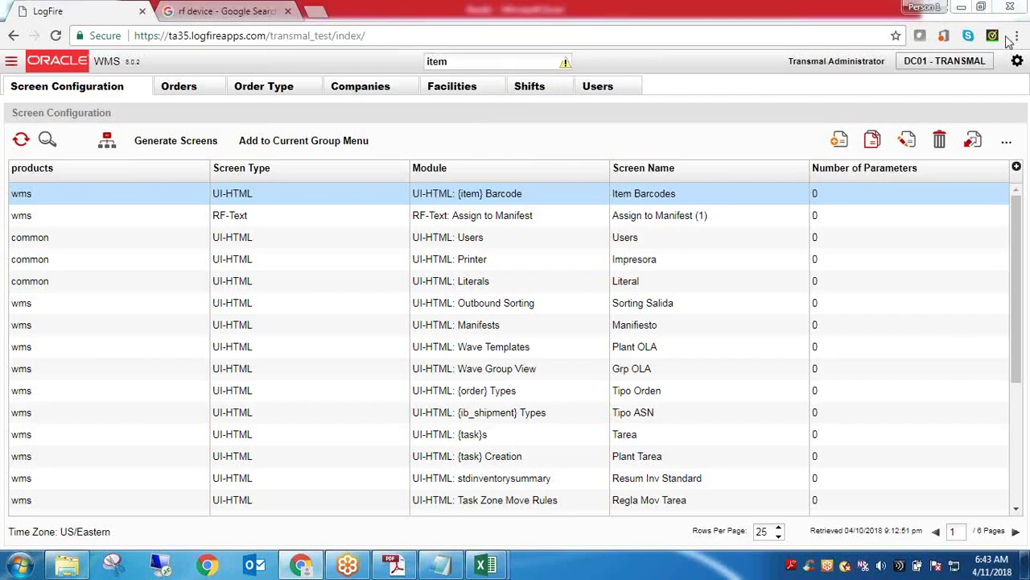
{"action": "left_click", "coordinate": [497, 59]}
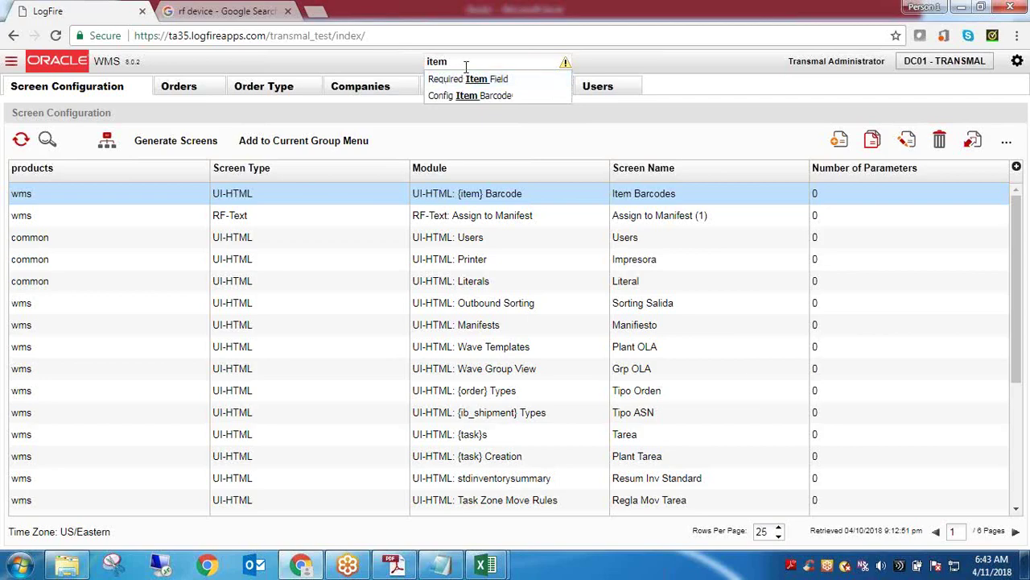
{"action": "key", "text": "BackSpace"}
{"action": "key", "text": "BackSpace"}
{"action": "key", "text": "BackSpace"}
{"action": "key", "text": "BackSpace"}
{"action": "type", "text": "bar"}
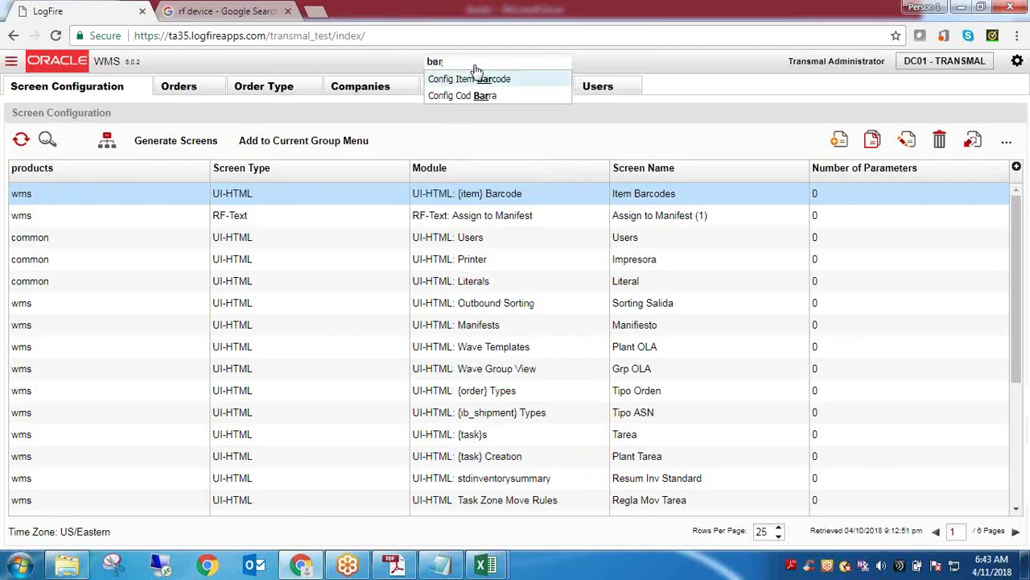
{"action": "double_click", "coordinate": [469, 63]}
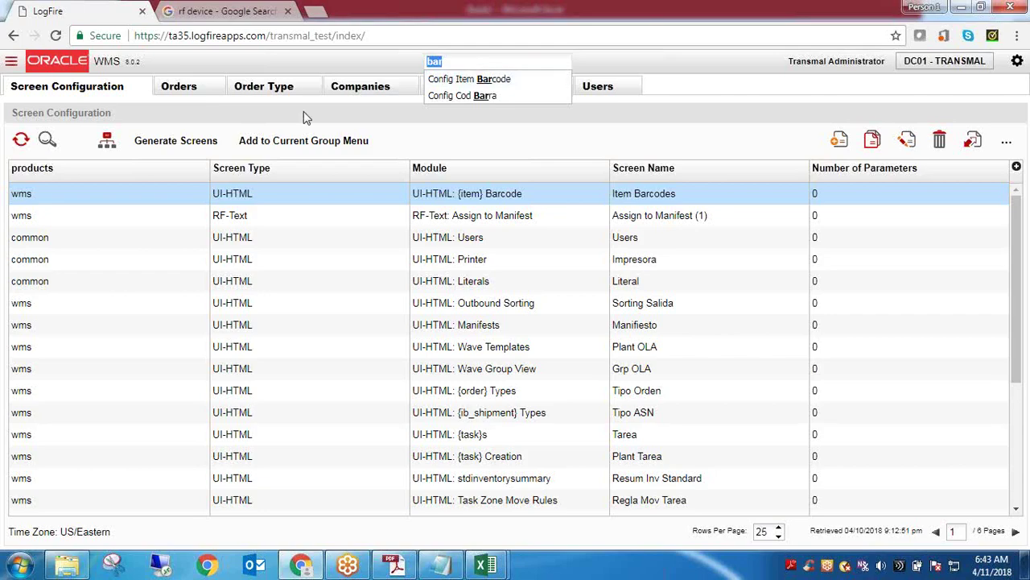
{"action": "key", "text": "BackSpace"}
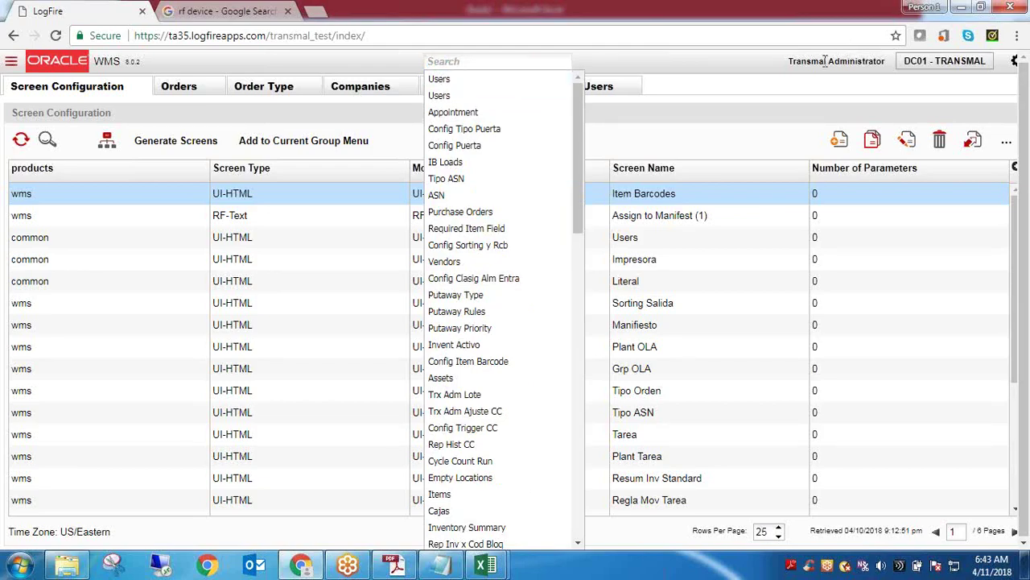
{"action": "left_click", "coordinate": [697, 97]}
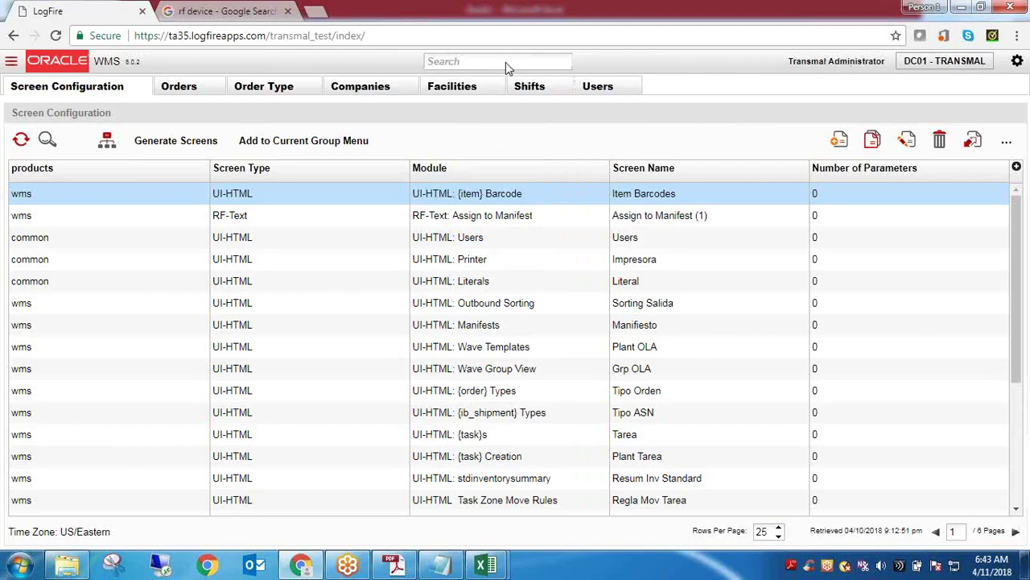
{"action": "triple_click", "coordinate": [658, 194]}
{"action": "key", "text": "ctrl+c"}
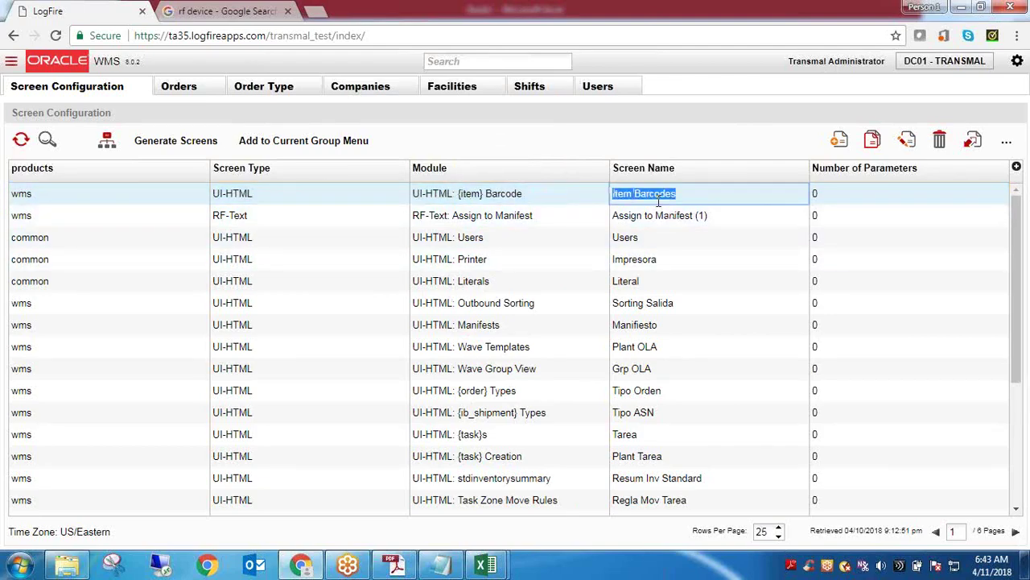
{"action": "left_click", "coordinate": [499, 64]}
Clear the header search and open the Users screen
{"action": "type", "text": "M"}
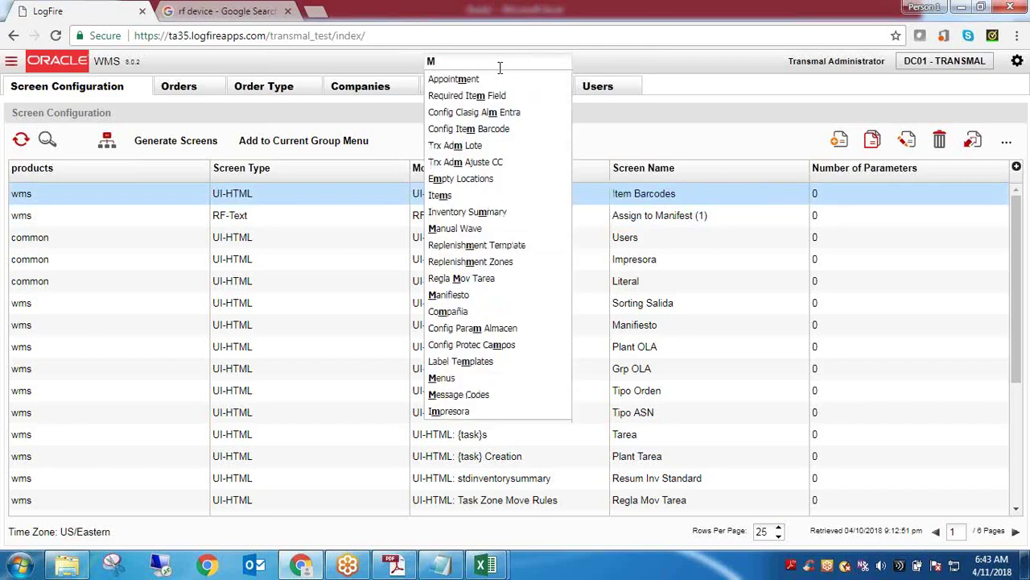
{"action": "key", "text": "BackSpace"}
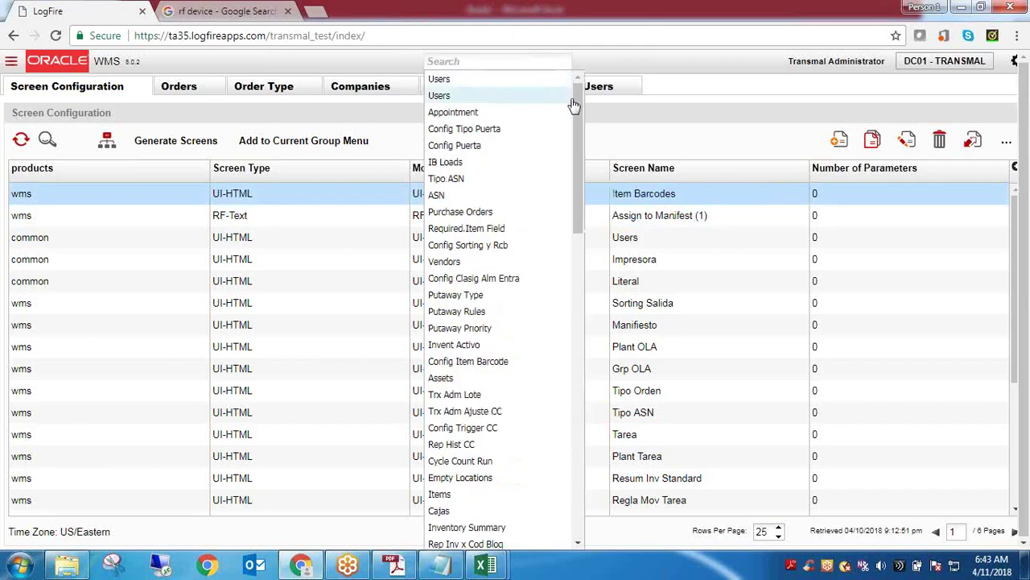
{"action": "left_click", "coordinate": [597, 90]}
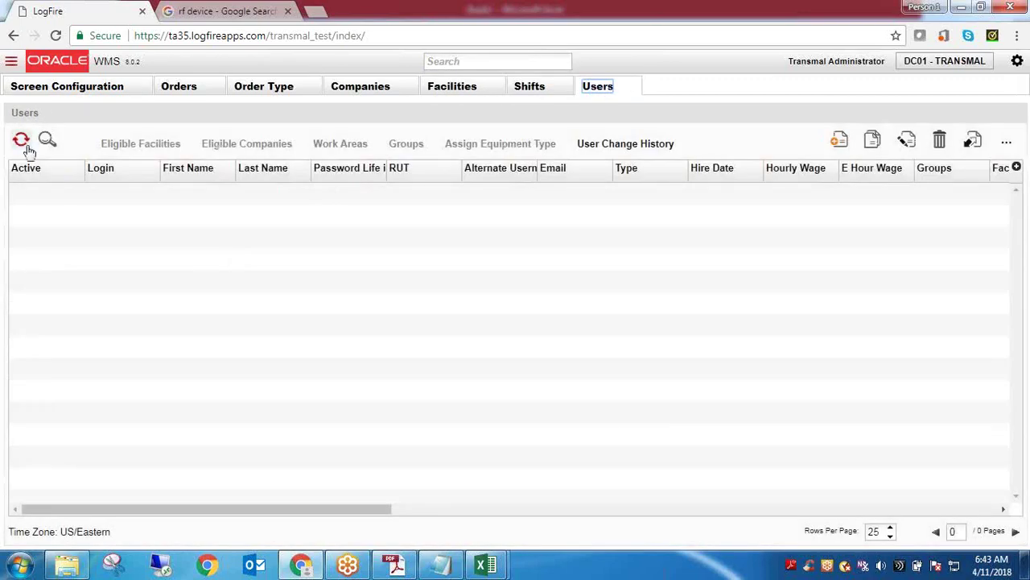
Search 'Men' and open the Menus screen
{"action": "left_click", "coordinate": [485, 62]}
{"action": "type", "text": "Men"}
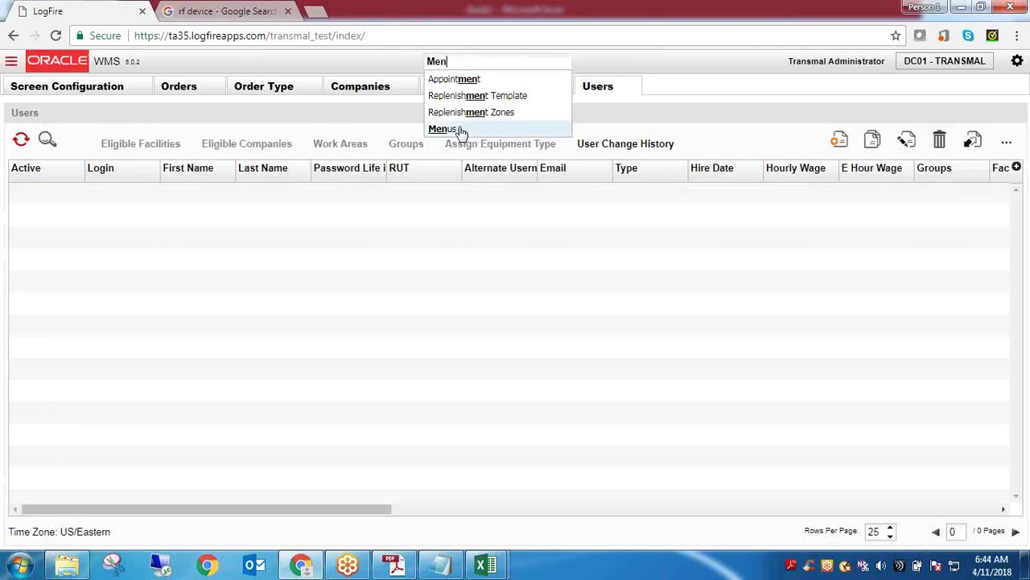
{"action": "left_click", "coordinate": [442, 128]}
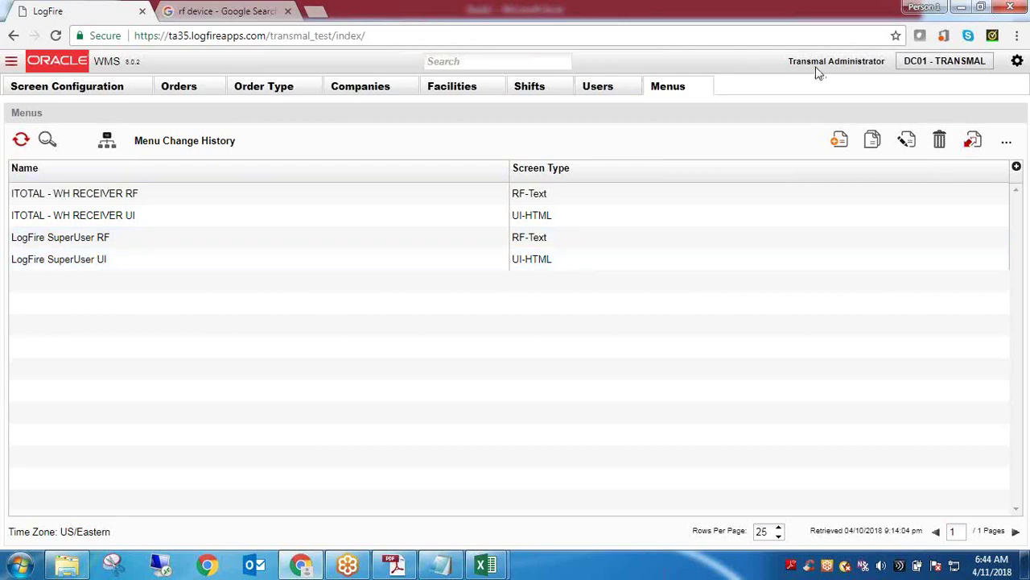
Insert an Item Barcodes screen entry into the ITOTAL - WH RECEIVER UI menu structure and save
{"action": "triple_click", "coordinate": [105, 216]}
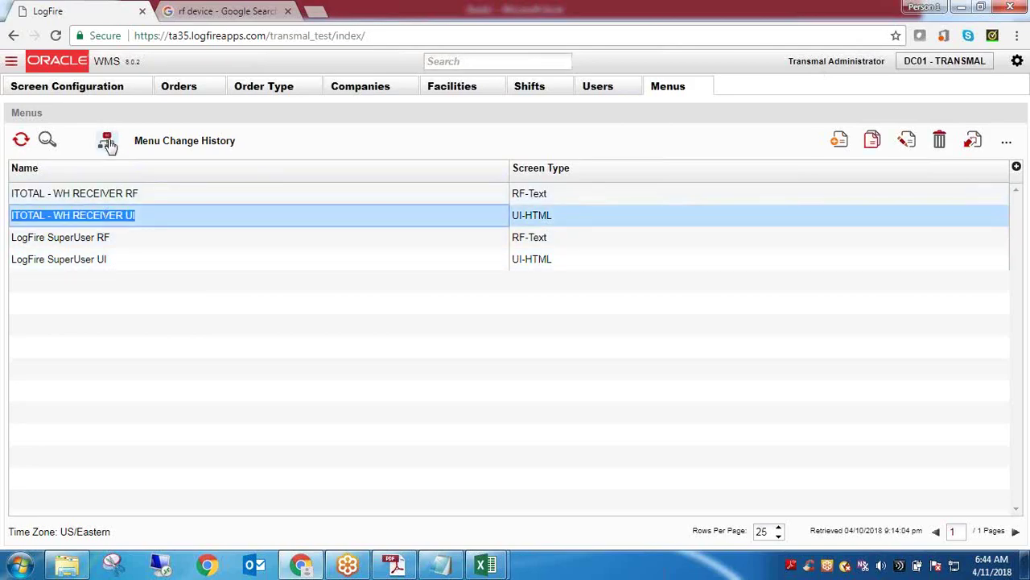
{"action": "left_click", "coordinate": [107, 140]}
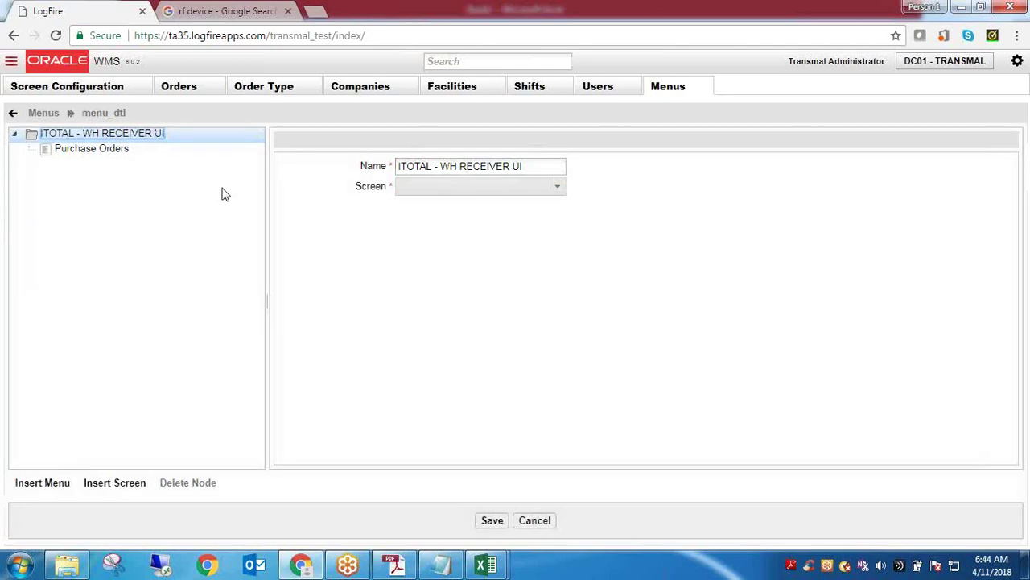
{"action": "left_click", "coordinate": [112, 486]}
{"action": "left_click", "coordinate": [455, 181]}
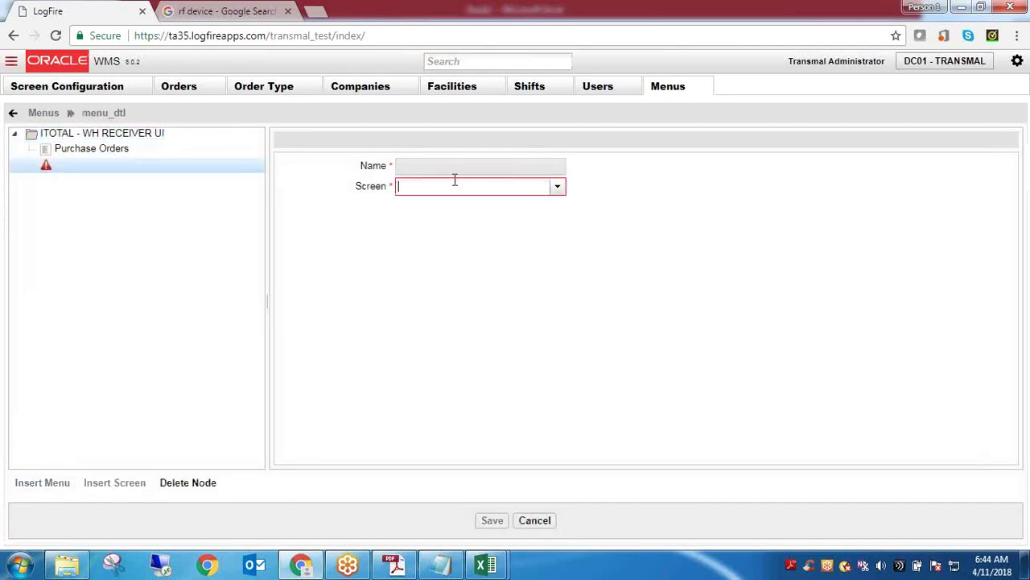
{"action": "key", "text": "ctrl+v"}
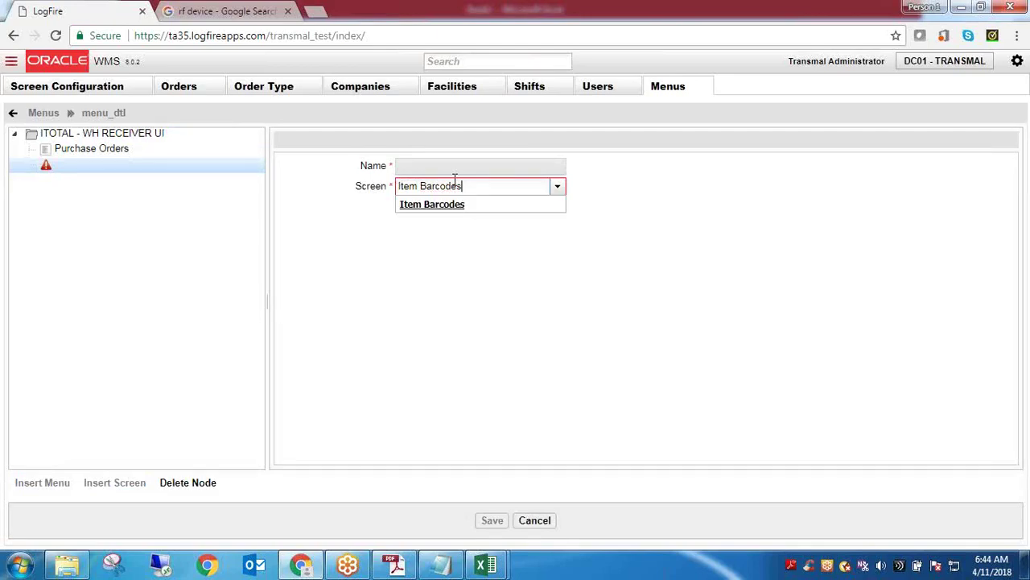
{"action": "left_click", "coordinate": [452, 205]}
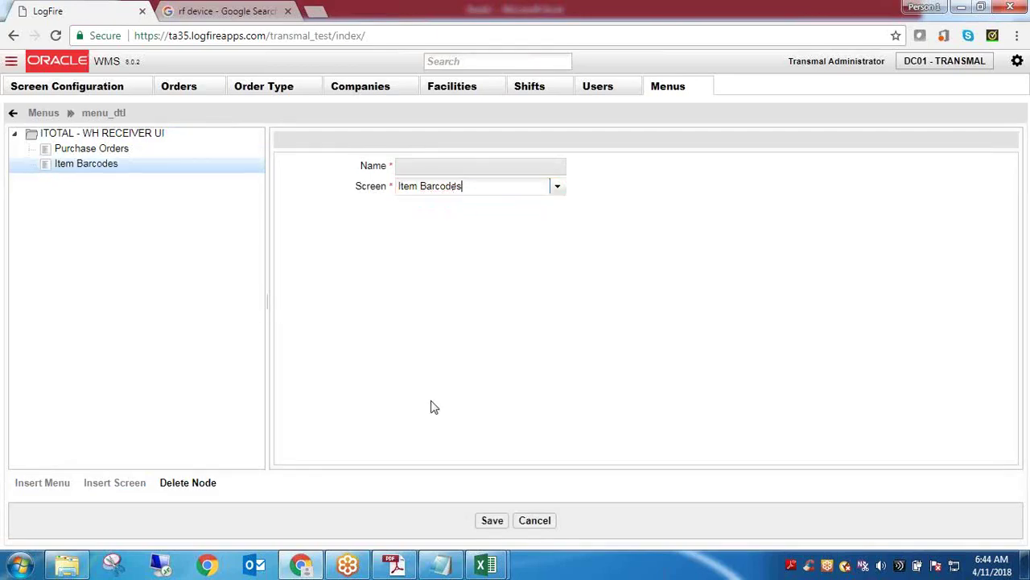
{"action": "left_click", "coordinate": [492, 520]}
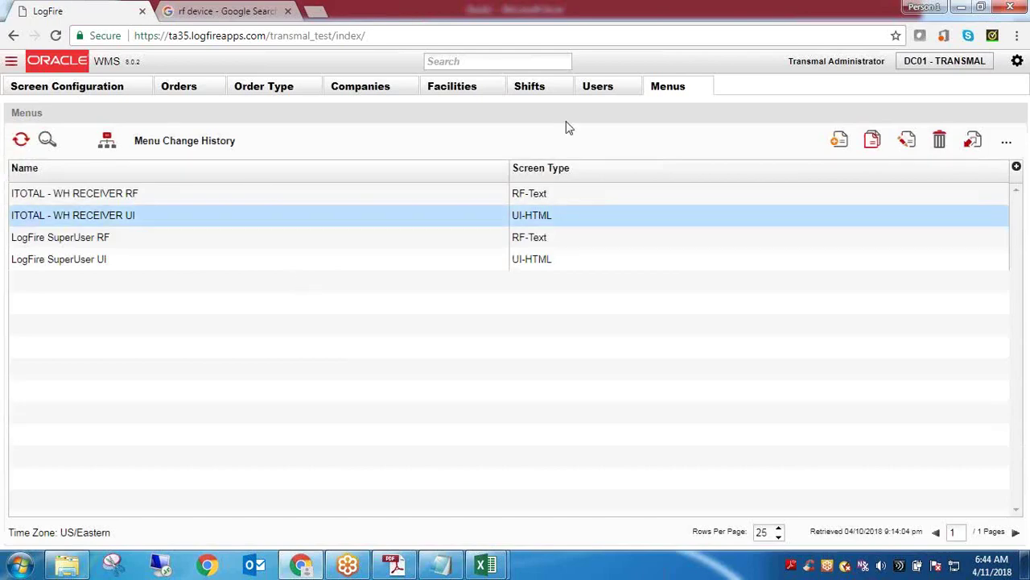
{"action": "double_click", "coordinate": [805, 61]}
{"action": "double_click", "coordinate": [842, 62]}
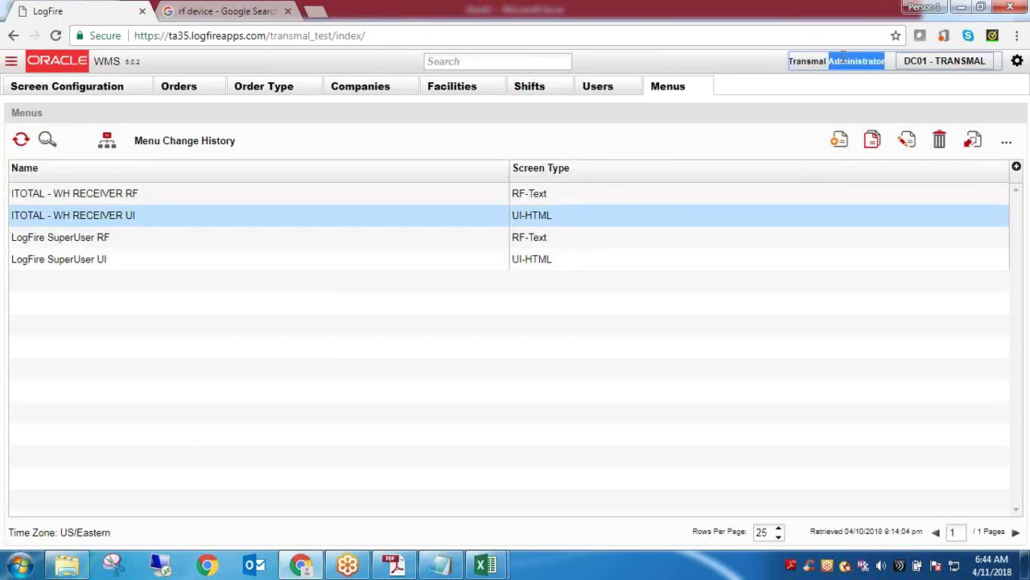
{"action": "double_click", "coordinate": [819, 62]}
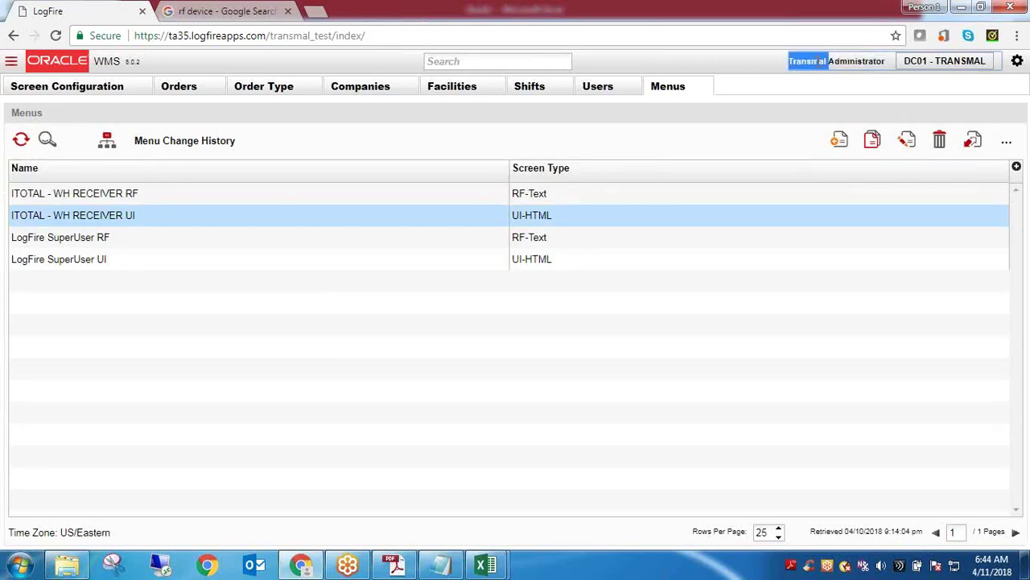
{"action": "double_click", "coordinate": [818, 62]}
{"action": "left_click", "coordinate": [853, 62]}
{"action": "double_click", "coordinate": [853, 63]}
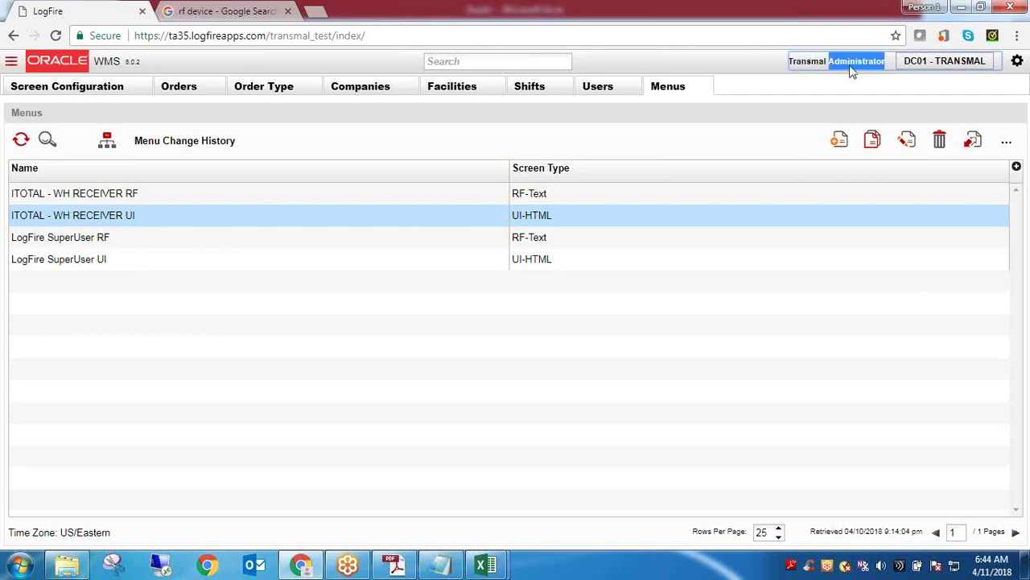
{"action": "double_click", "coordinate": [830, 69]}
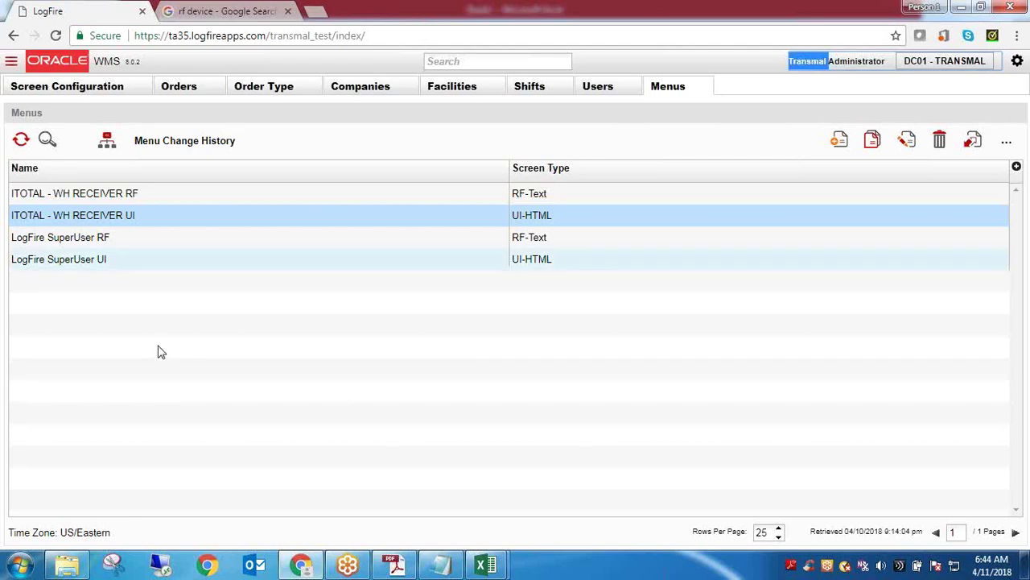
{"action": "left_click", "coordinate": [159, 259]}
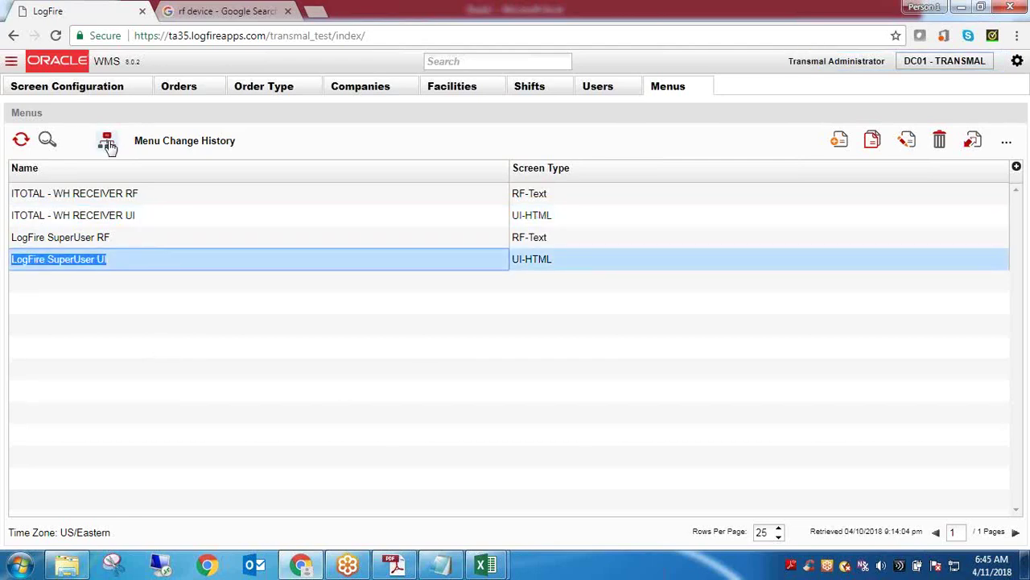
Insert an Item Barcodes entry under OTHER in the LogFire SuperUser UI menu structure and save
{"action": "left_click", "coordinate": [107, 140]}
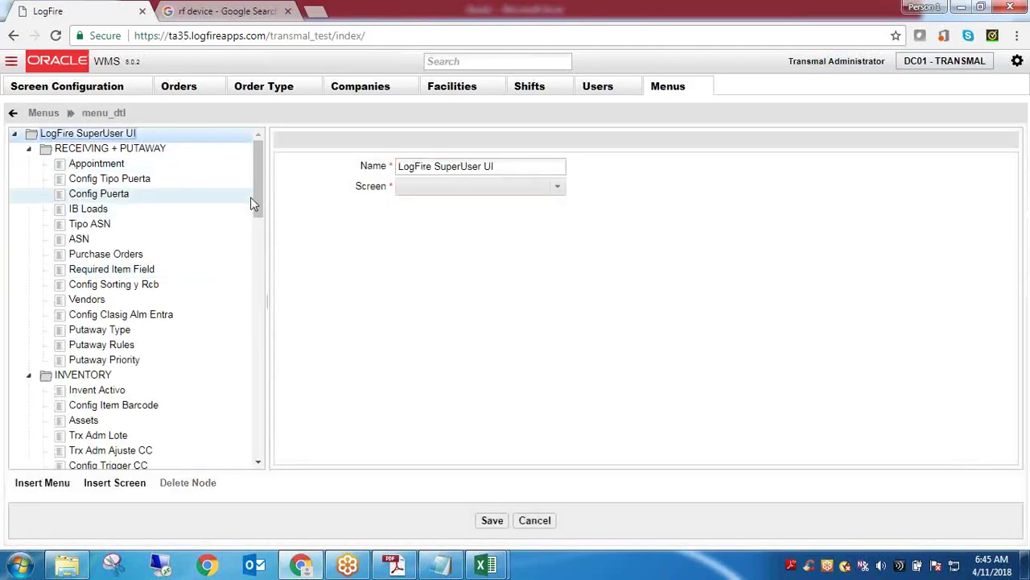
{"action": "left_click_drag", "start_coordinate": [257, 194], "coordinate": [259, 405]}
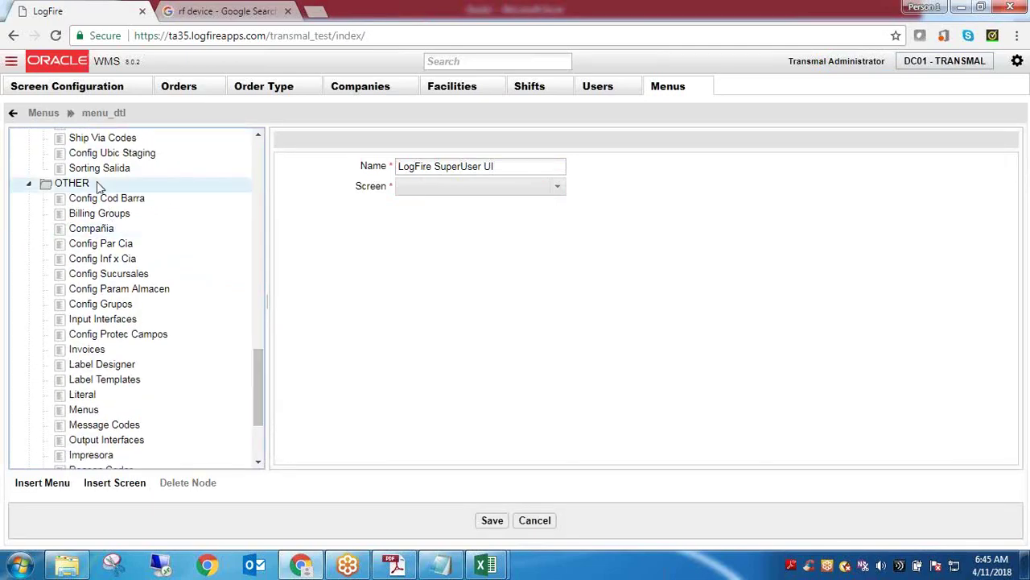
{"action": "left_click", "coordinate": [100, 185]}
{"action": "left_click", "coordinate": [116, 486]}
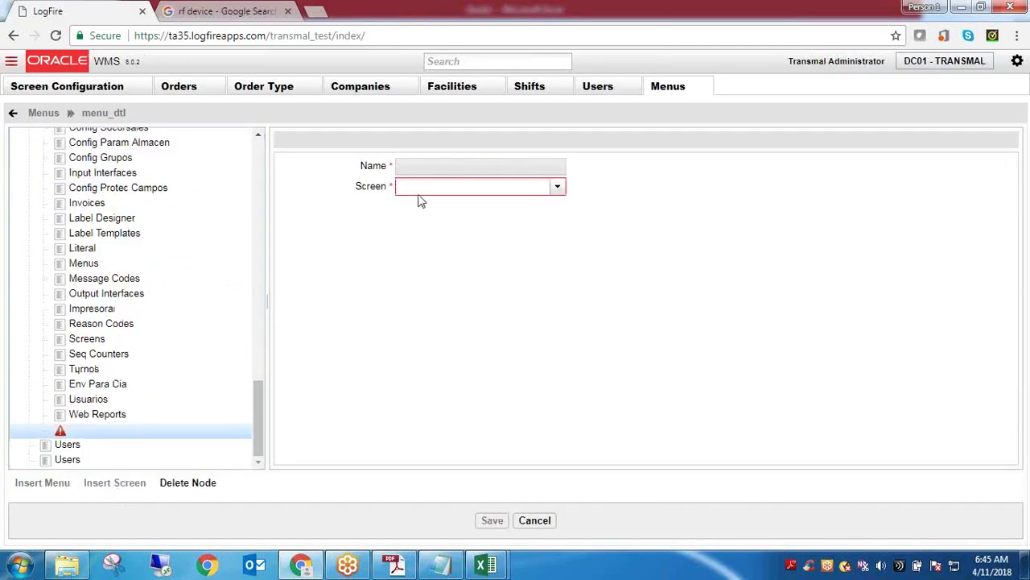
{"action": "key", "text": "ctrl+v"}
{"action": "left_click", "coordinate": [427, 207]}
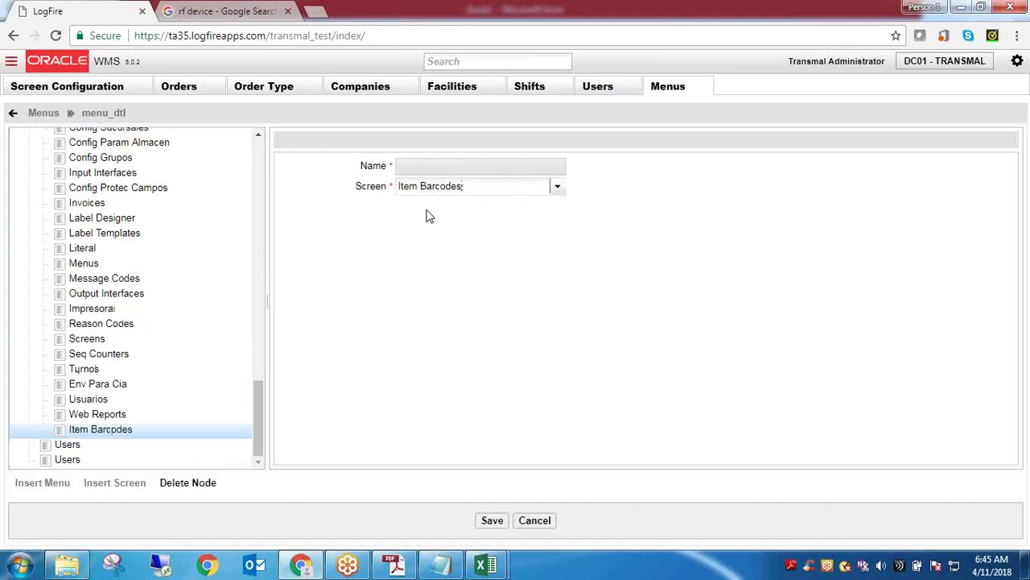
{"action": "left_click", "coordinate": [492, 521]}
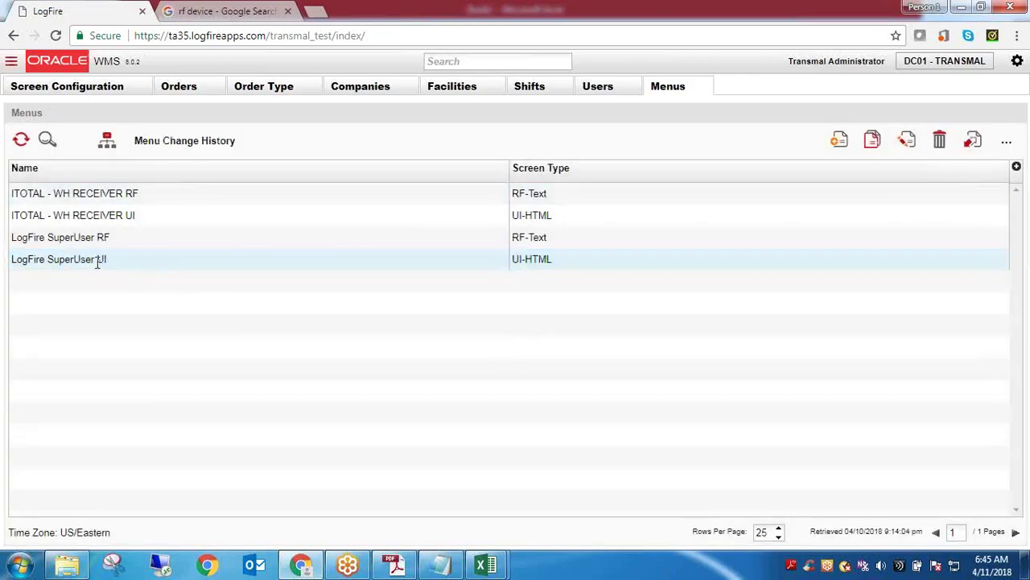
Close the Screen Configuration and Menus tabs after trying searches for 'Ite' and 'bar'
{"action": "triple_click", "coordinate": [96, 262]}
{"action": "left_click", "coordinate": [465, 65]}
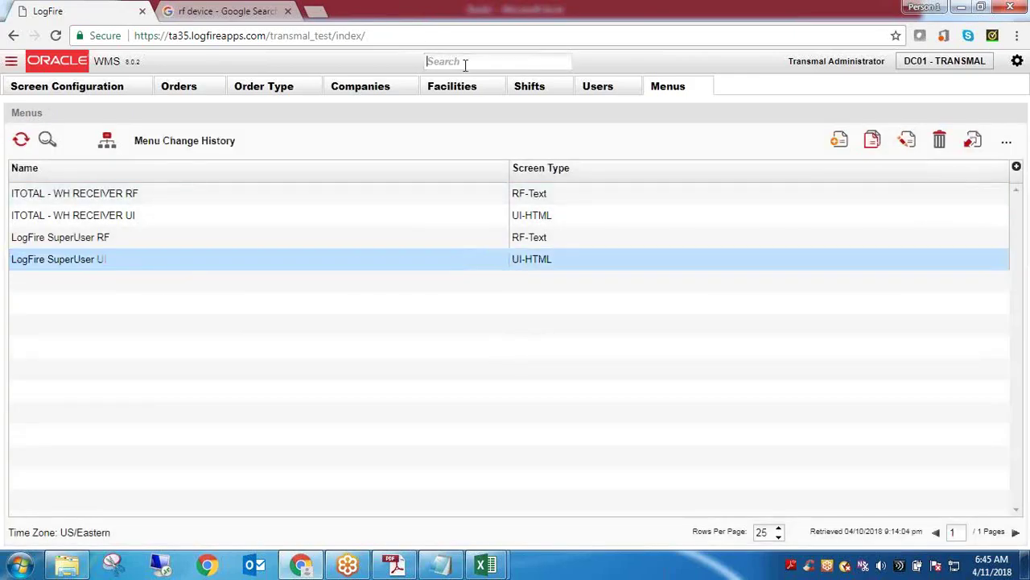
{"action": "type", "text": "Ite"}
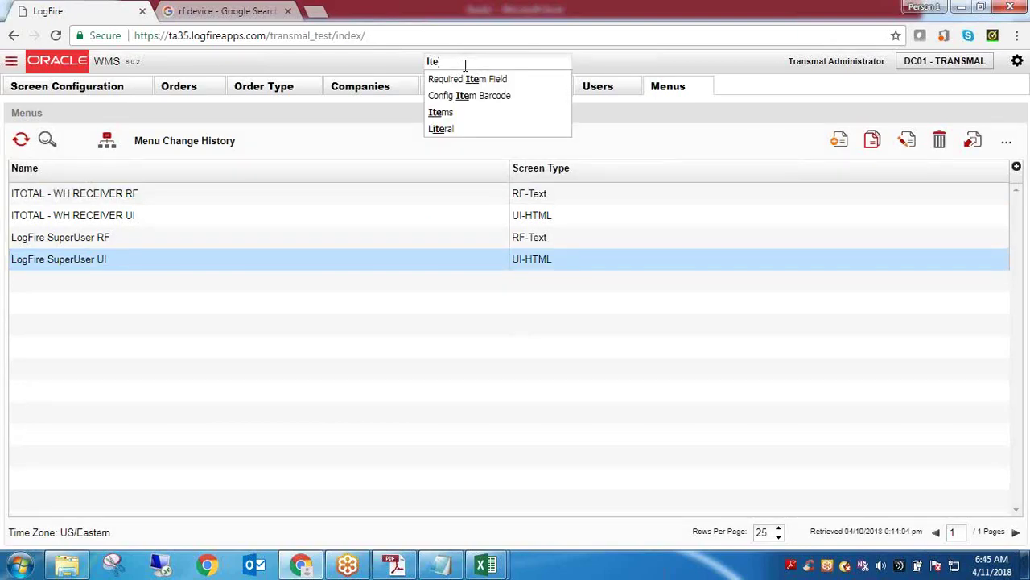
{"action": "key", "text": "BackSpace"}
{"action": "key", "text": "BackSpace"}
{"action": "key", "text": "BackSpace"}
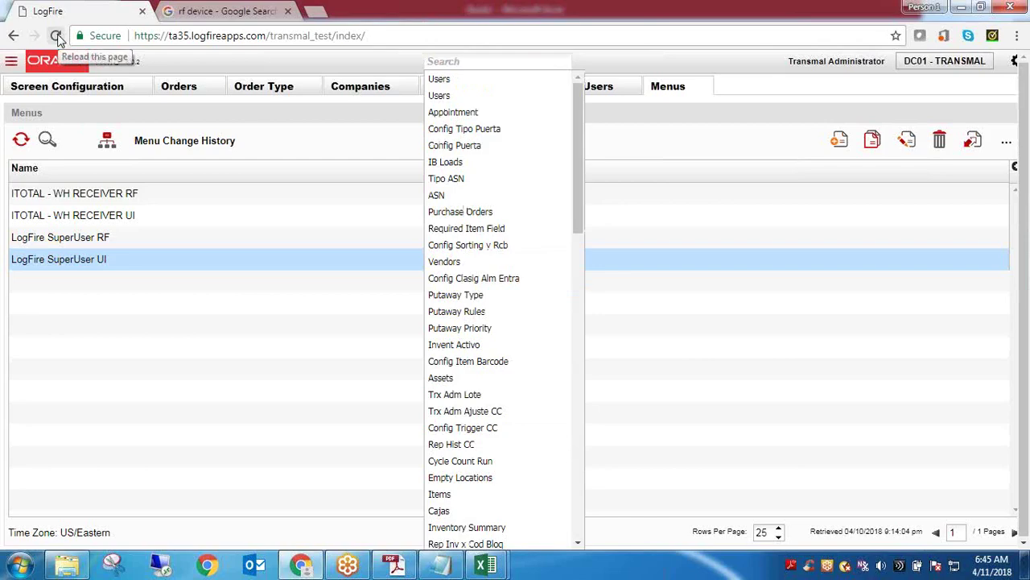
{"action": "type", "text": "bar"}
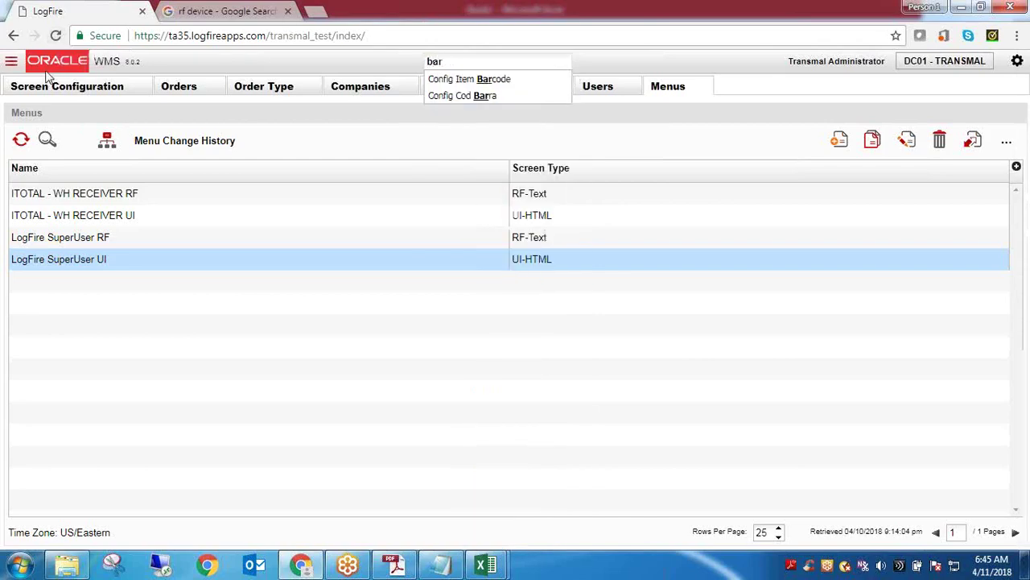
{"action": "left_click", "coordinate": [140, 87]}
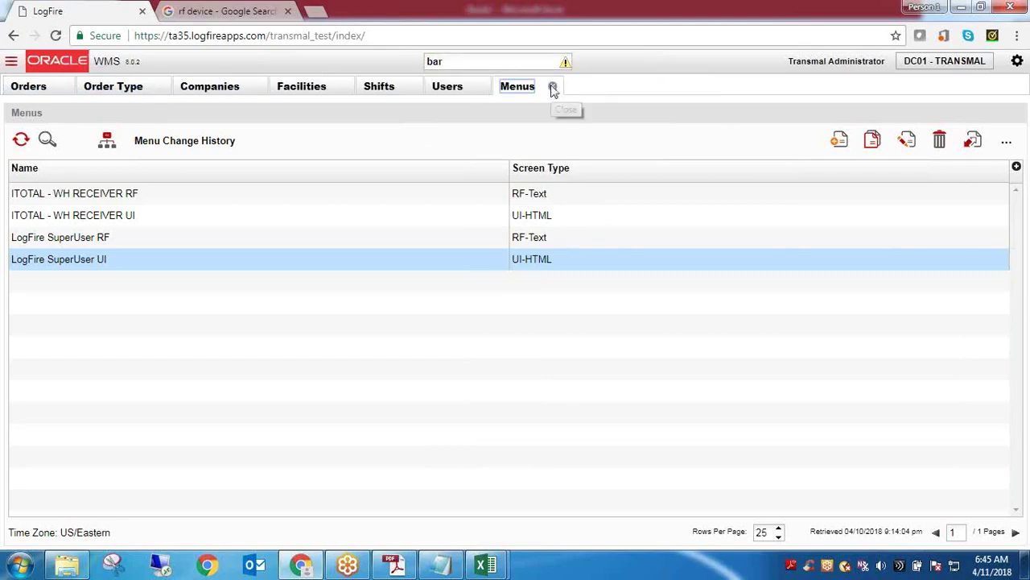
{"action": "left_click", "coordinate": [553, 87]}
{"action": "double_click", "coordinate": [474, 62]}
{"action": "key", "text": "BackSpace"}
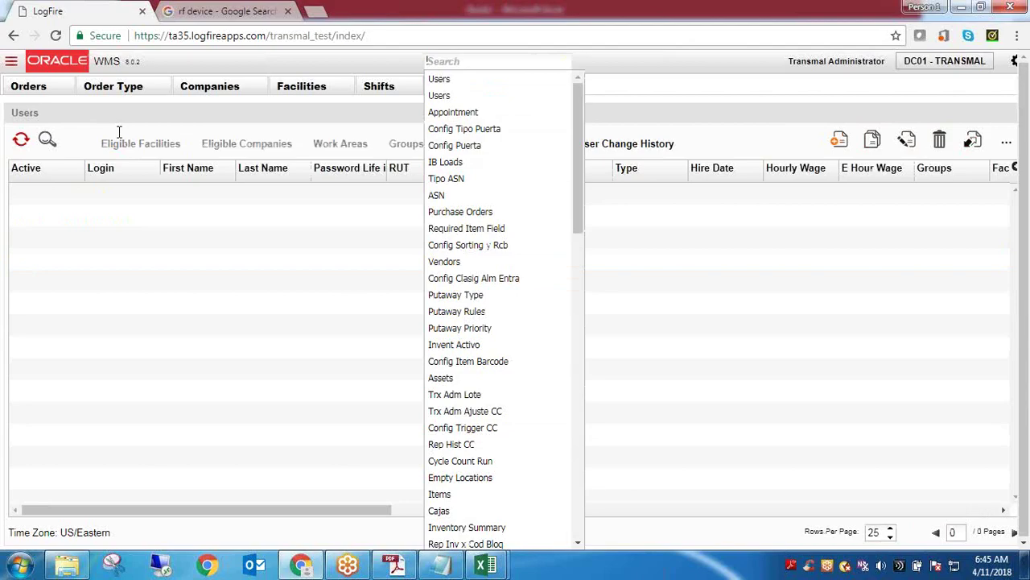
{"action": "type", "text": "ba"}
{"action": "key", "text": "BackSpace"}
{"action": "key", "text": "BackSpace"}
Reload the page, search 'ba' and open the Item Barcodes screen
{"action": "left_click", "coordinate": [55, 36]}
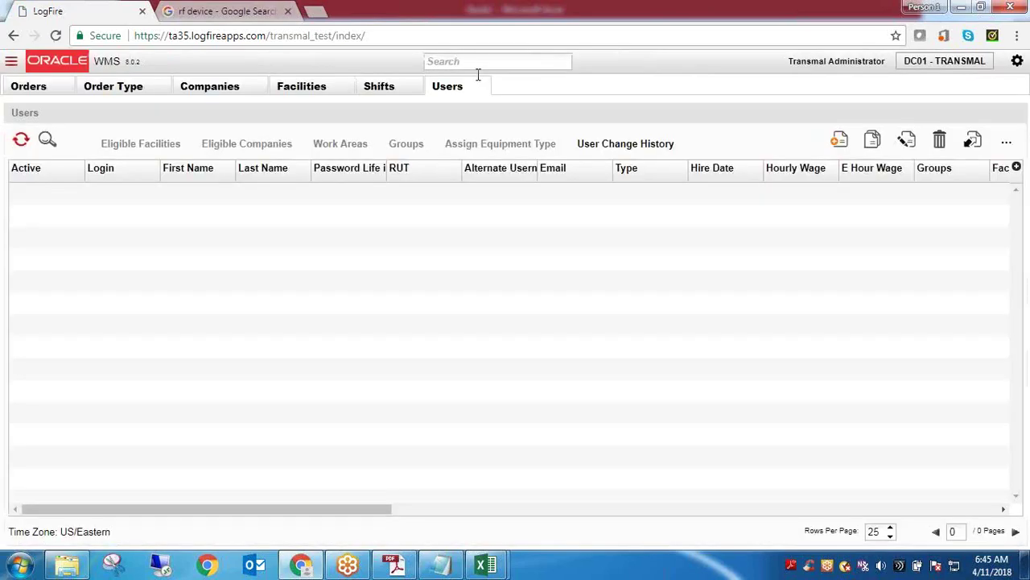
{"action": "left_click", "coordinate": [475, 62]}
{"action": "type", "text": "ba"}
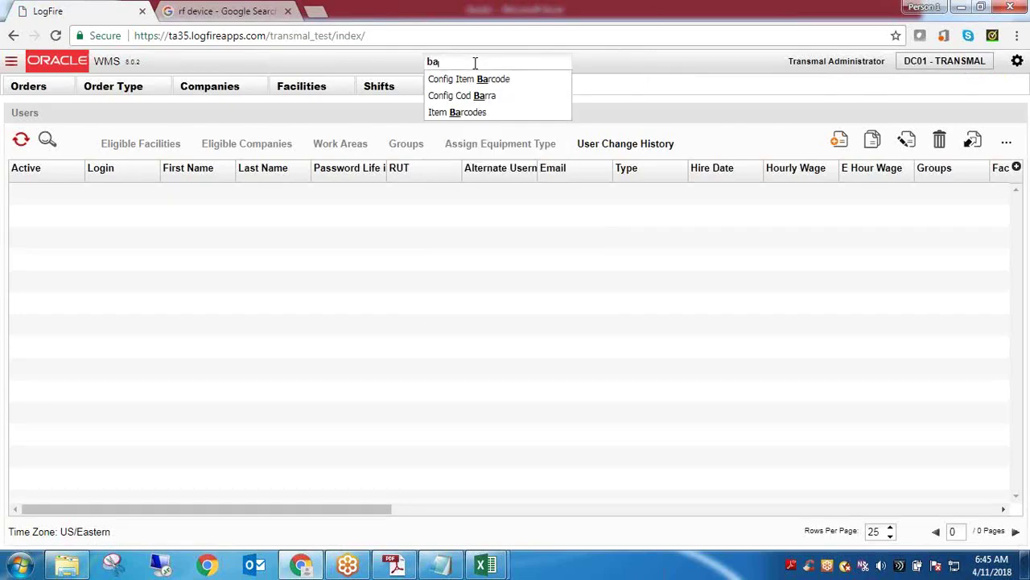
{"action": "left_click", "coordinate": [468, 112]}
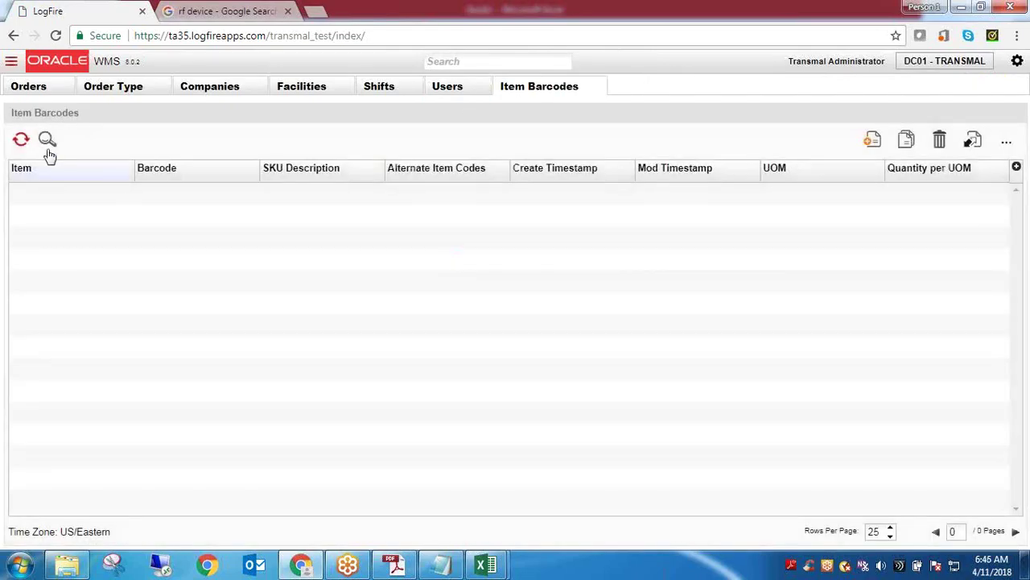
Refresh the empty Item Barcodes list
{"action": "left_click", "coordinate": [21, 140]}
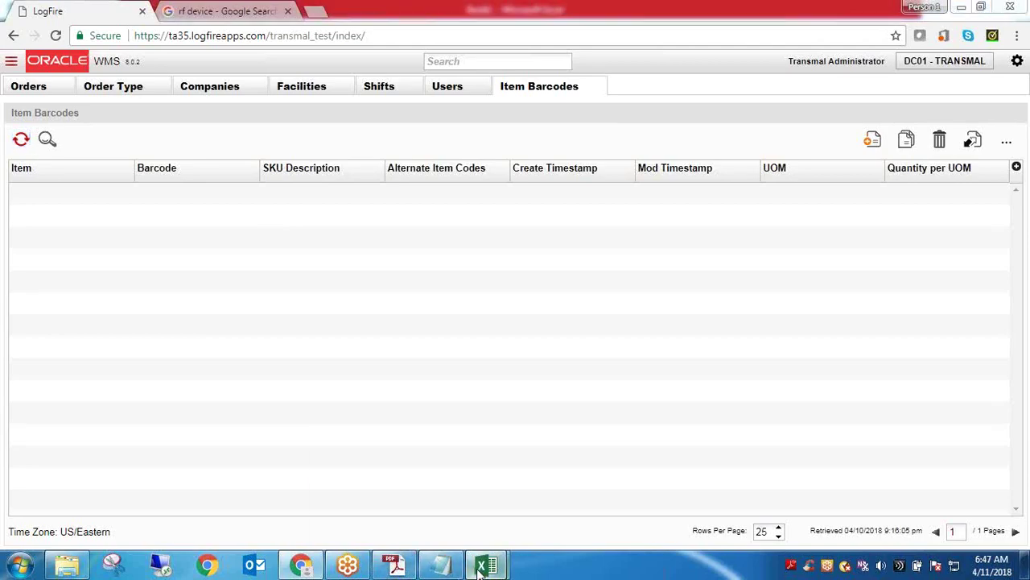
Close the other SCM workbook after dismissing the cannot-quit warning and Office activation notice
{"action": "mouse_move", "coordinate": [485, 564]}
{"action": "left_click", "coordinate": [554, 491]}
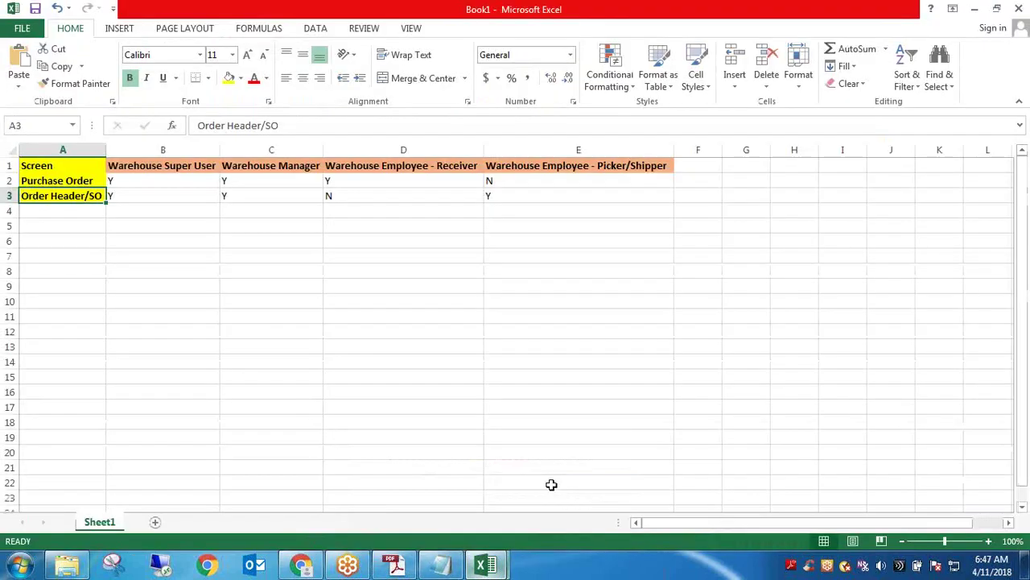
{"action": "mouse_move", "coordinate": [486, 564]}
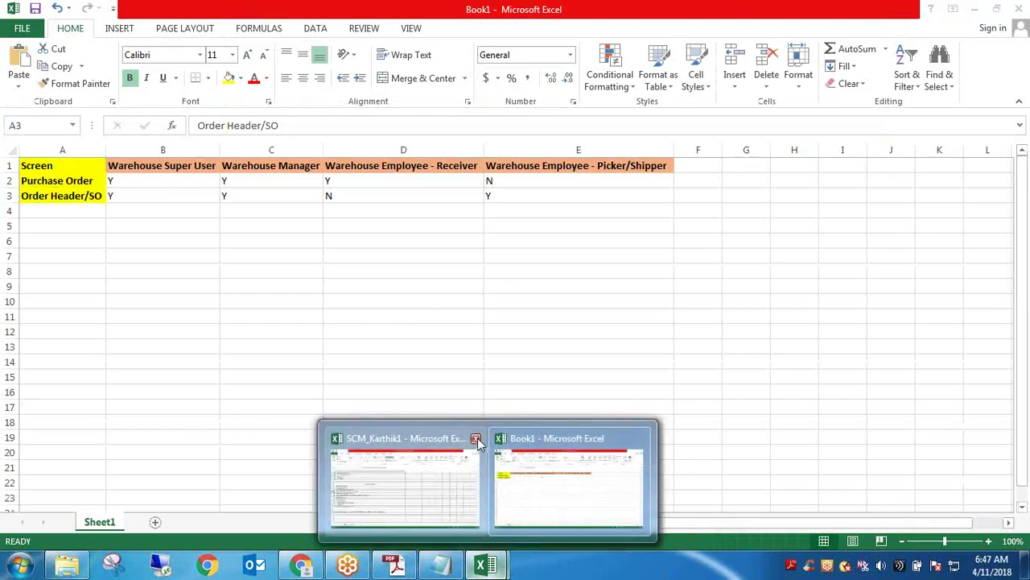
{"action": "left_click", "coordinate": [477, 450]}
{"action": "left_click", "coordinate": [519, 334]}
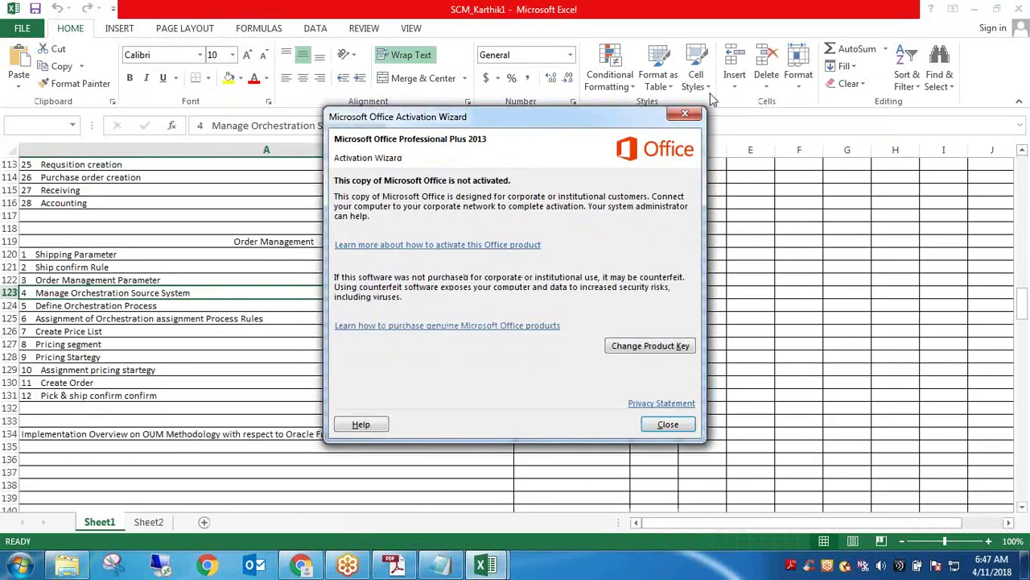
{"action": "left_click", "coordinate": [685, 113]}
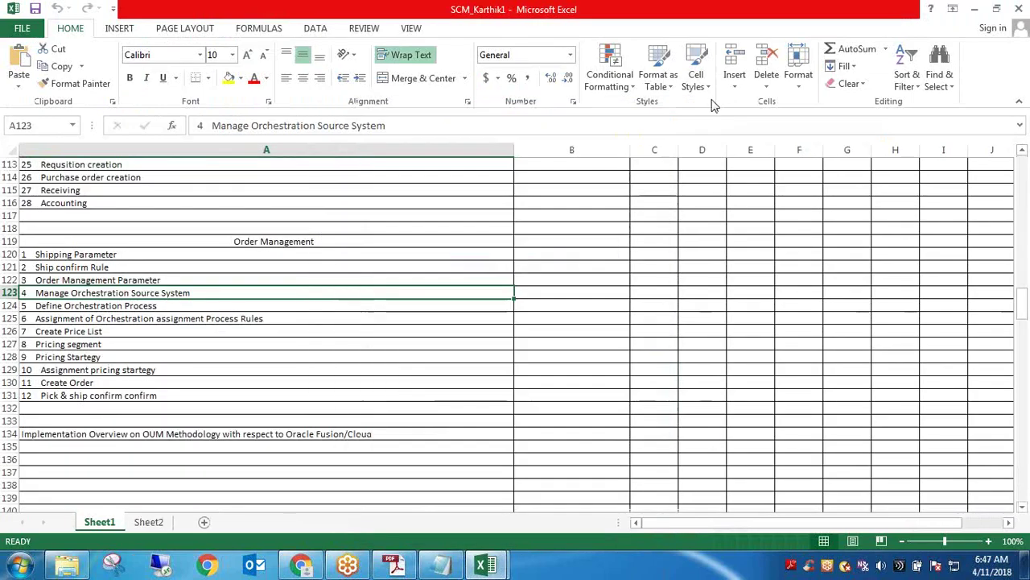
{"action": "left_click", "coordinate": [1017, 10]}
Select the Y/N permission values in Book1's B2:C3, then return to the LogFire browser
{"action": "left_click", "coordinate": [280, 275]}
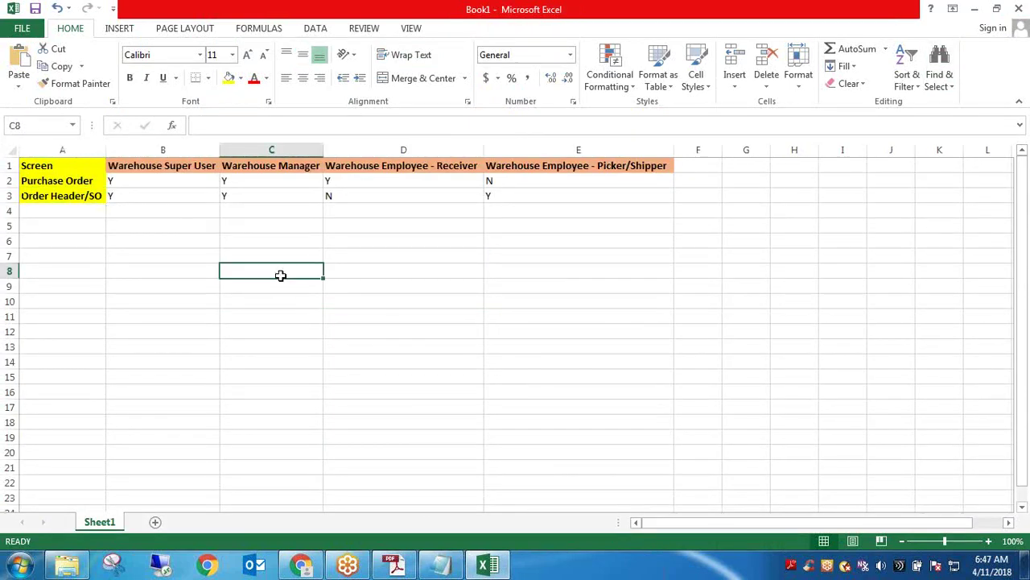
{"action": "left_click", "coordinate": [161, 175]}
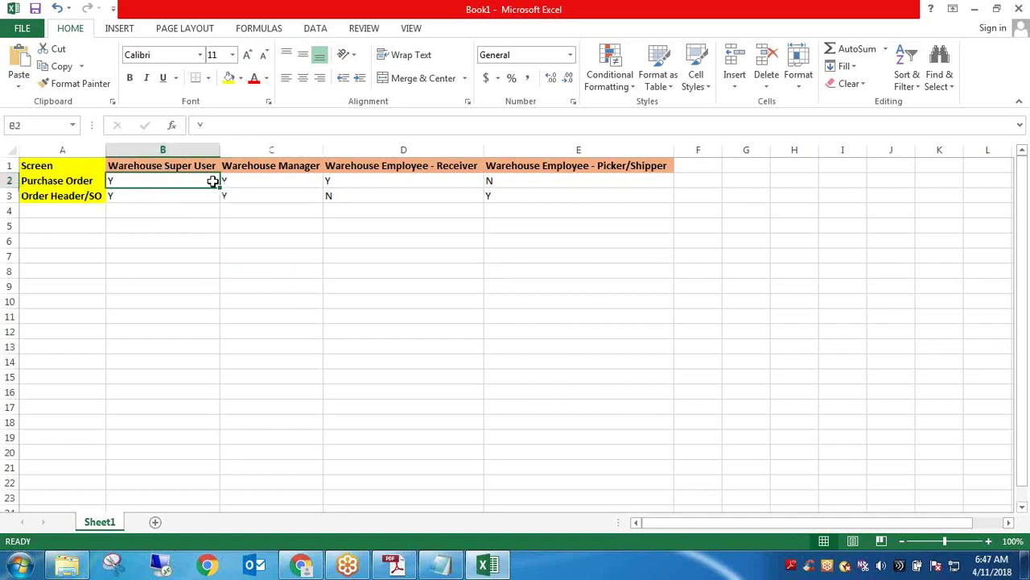
{"action": "left_click_drag", "start_coordinate": [213, 181], "coordinate": [496, 191]}
{"action": "key", "text": "alt+Tab"}
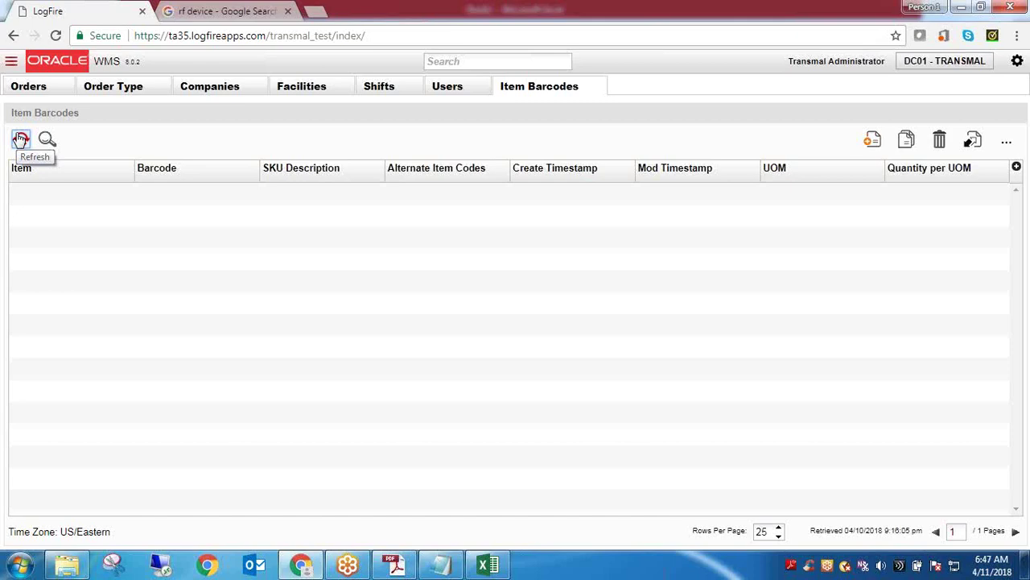
Refresh the Item Barcodes list and open the Menus screen via a 'men' search
{"action": "left_click", "coordinate": [20, 138]}
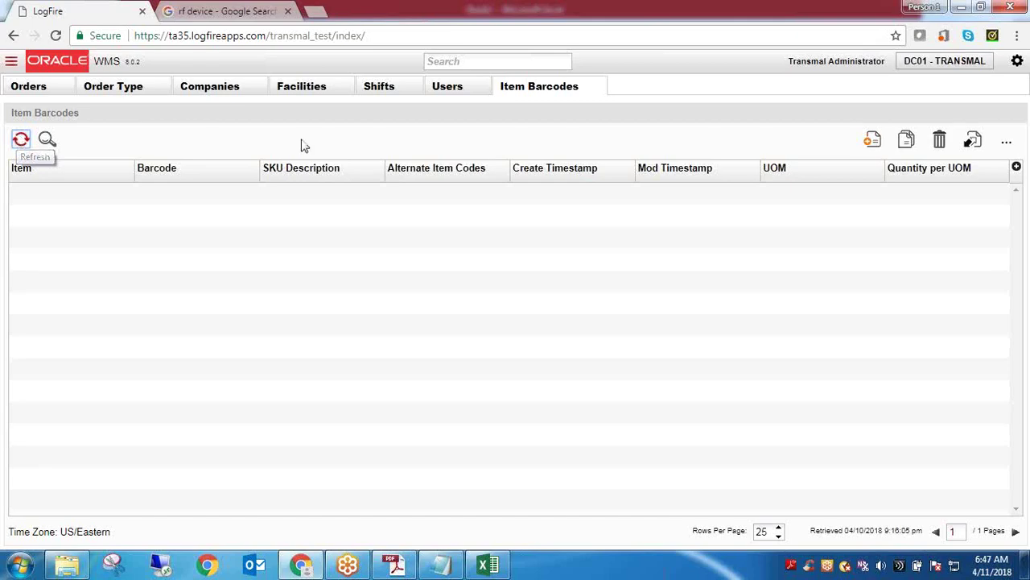
{"action": "left_click", "coordinate": [459, 61]}
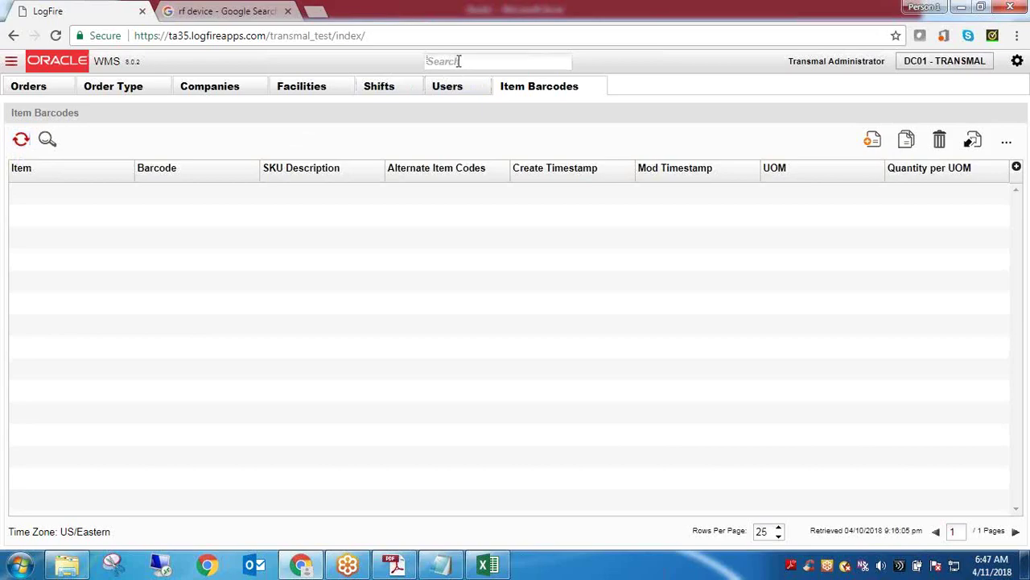
{"action": "type", "text": "men"}
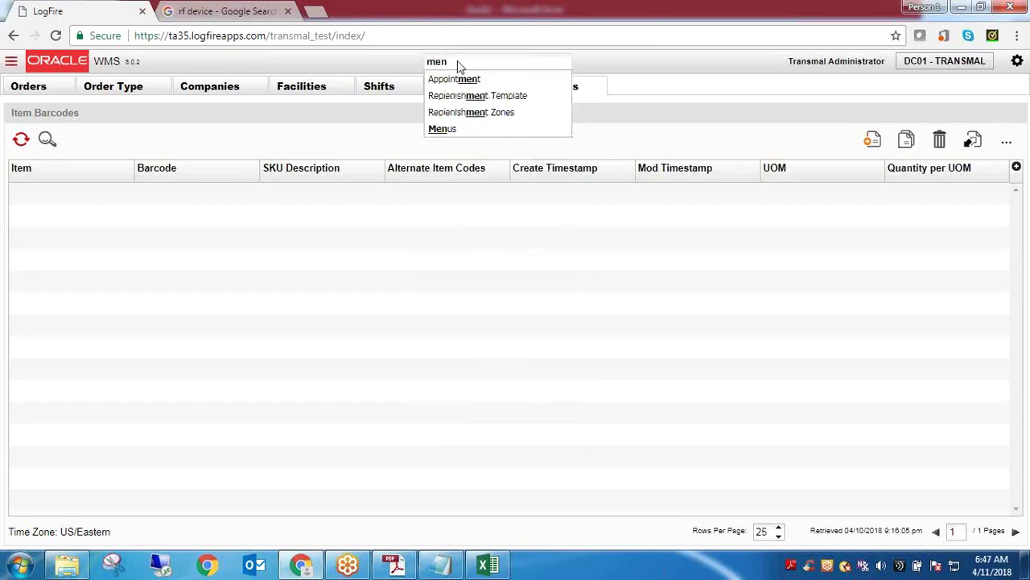
{"action": "left_click", "coordinate": [455, 129]}
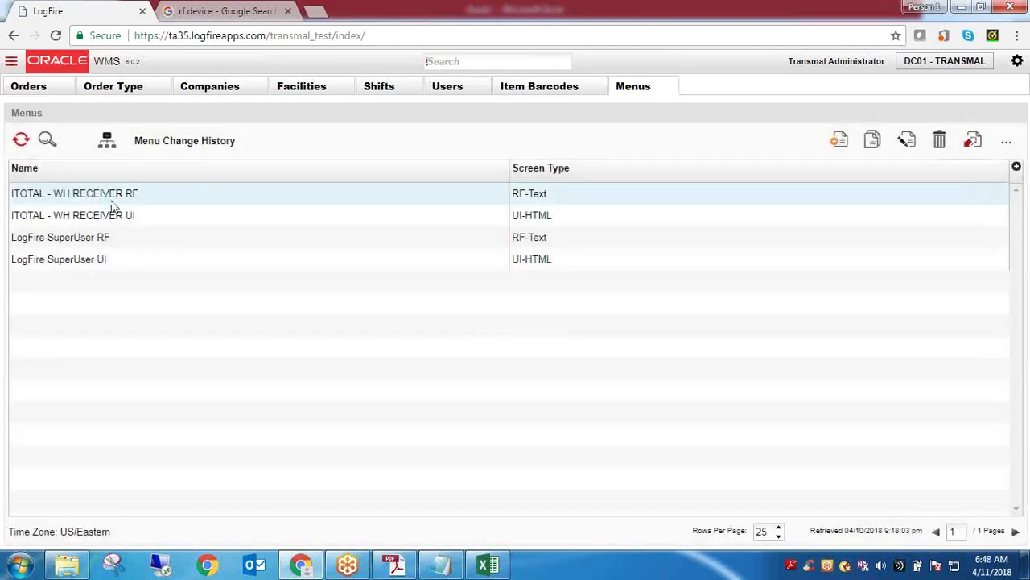
Highlight the menu names ITOTAL - WH RECEIVER RF, ITOTAL - WH RECEIVER UI and LogFire SuperUser UI
{"action": "left_click", "coordinate": [113, 201]}
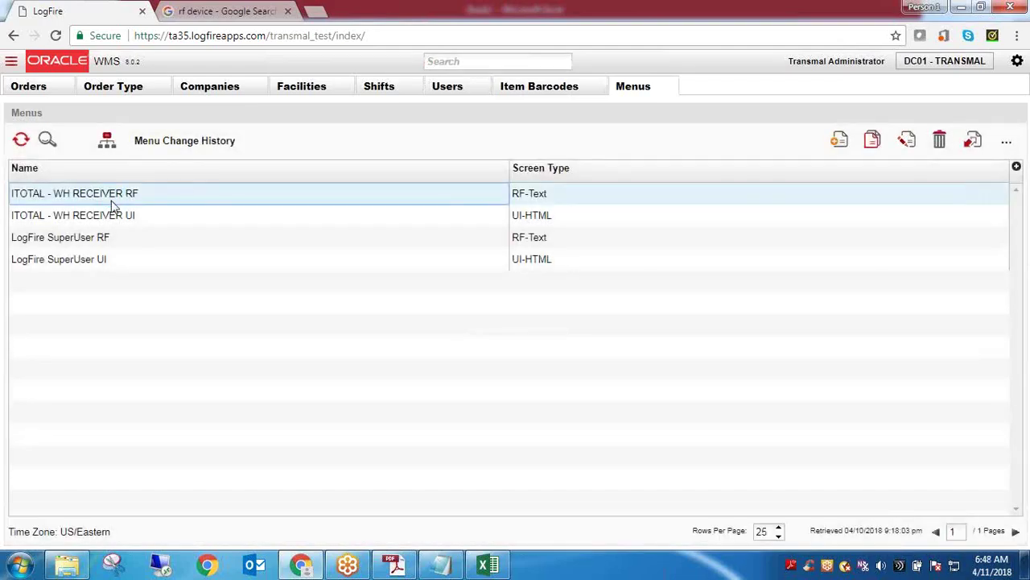
{"action": "triple_click", "coordinate": [113, 204]}
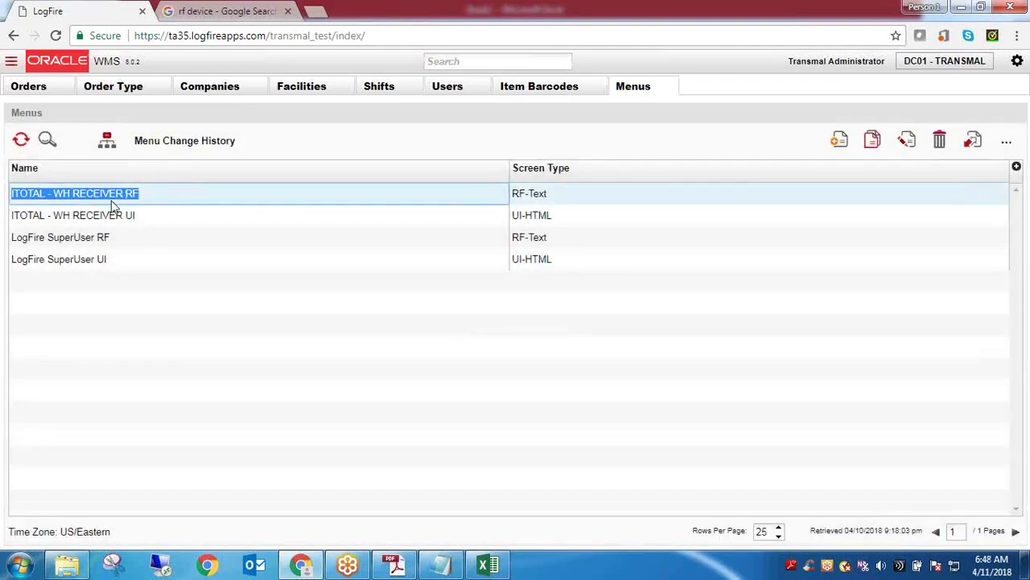
{"action": "triple_click", "coordinate": [117, 213]}
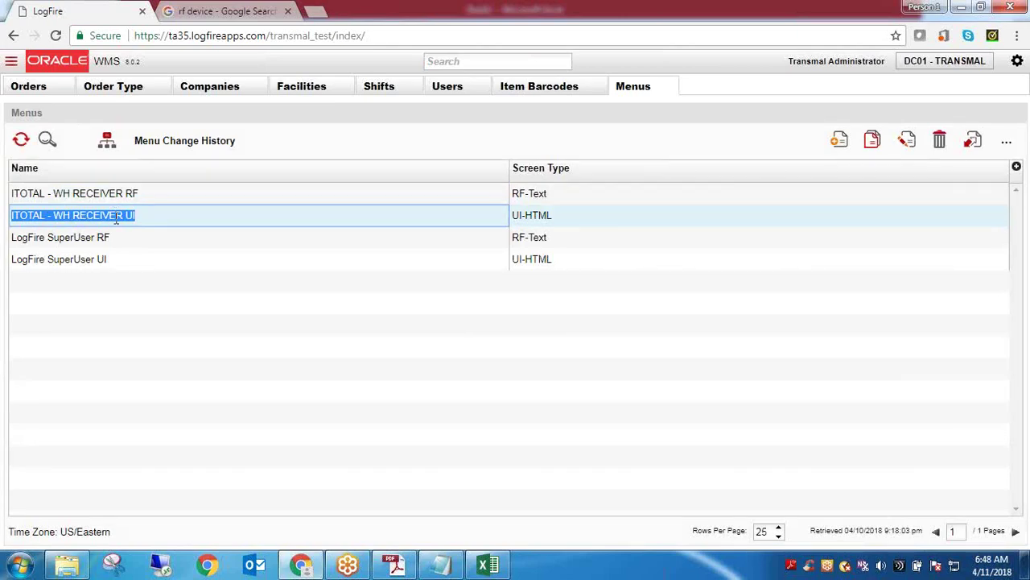
{"action": "triple_click", "coordinate": [95, 260]}
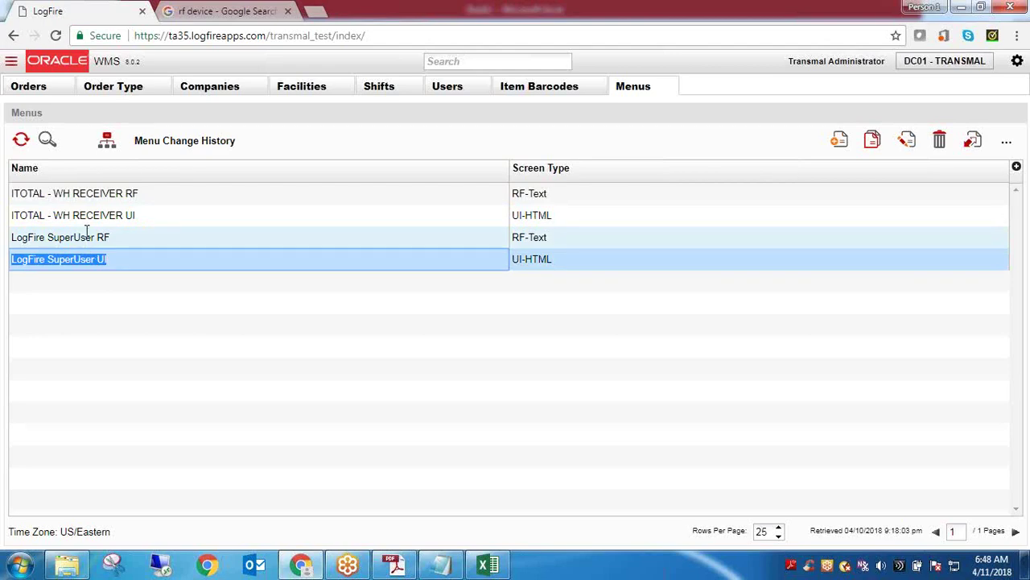
{"action": "triple_click", "coordinate": [86, 215]}
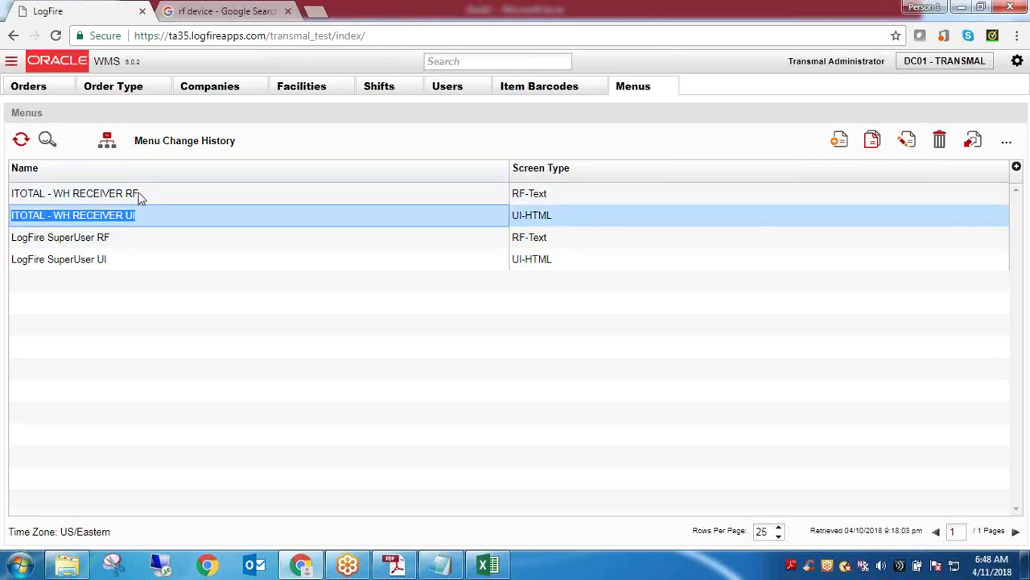
Open the Menu Change History and add the Create user column to its grid
{"action": "left_click", "coordinate": [180, 150]}
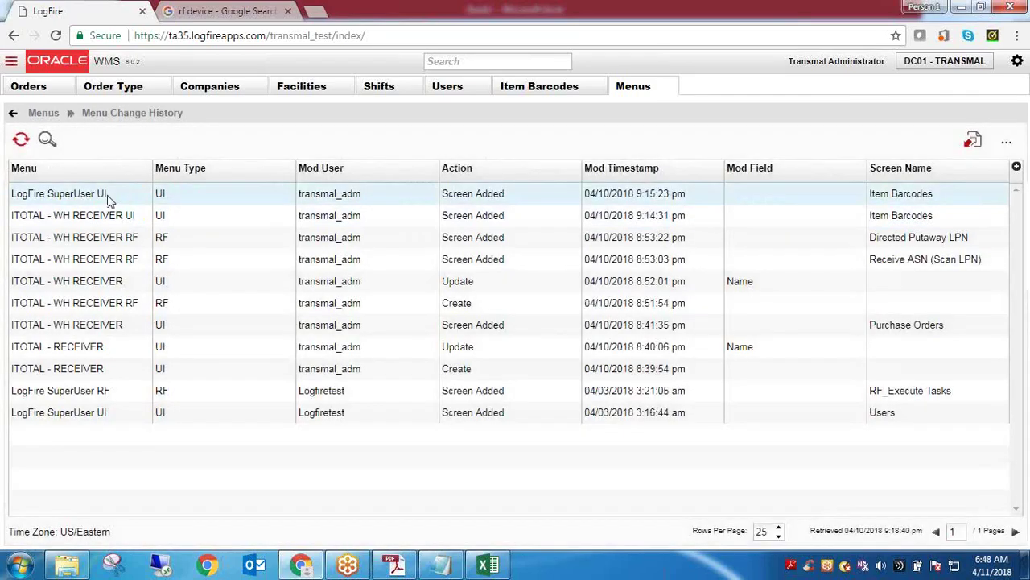
{"action": "triple_click", "coordinate": [109, 194]}
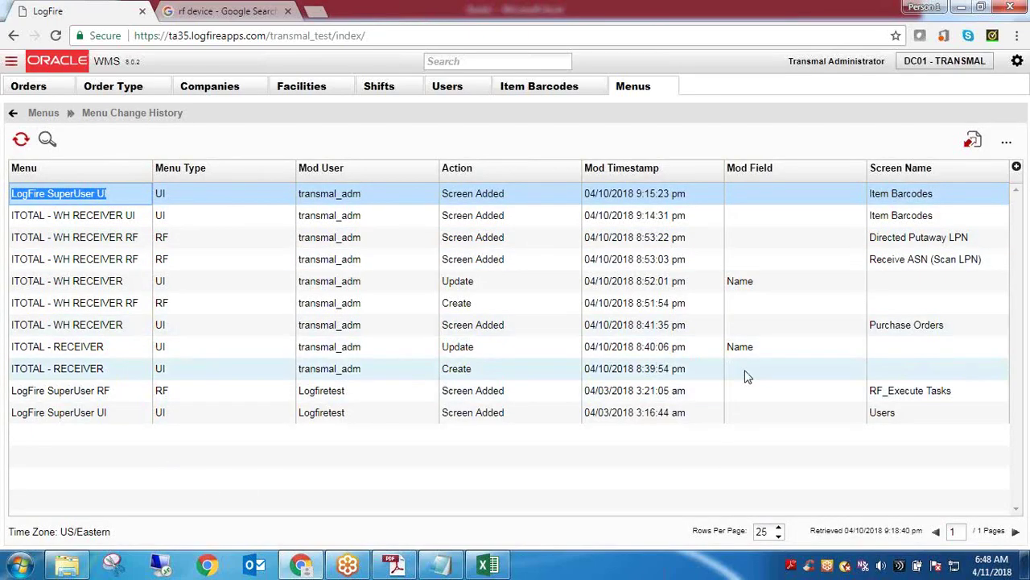
{"action": "left_click", "coordinate": [1017, 167]}
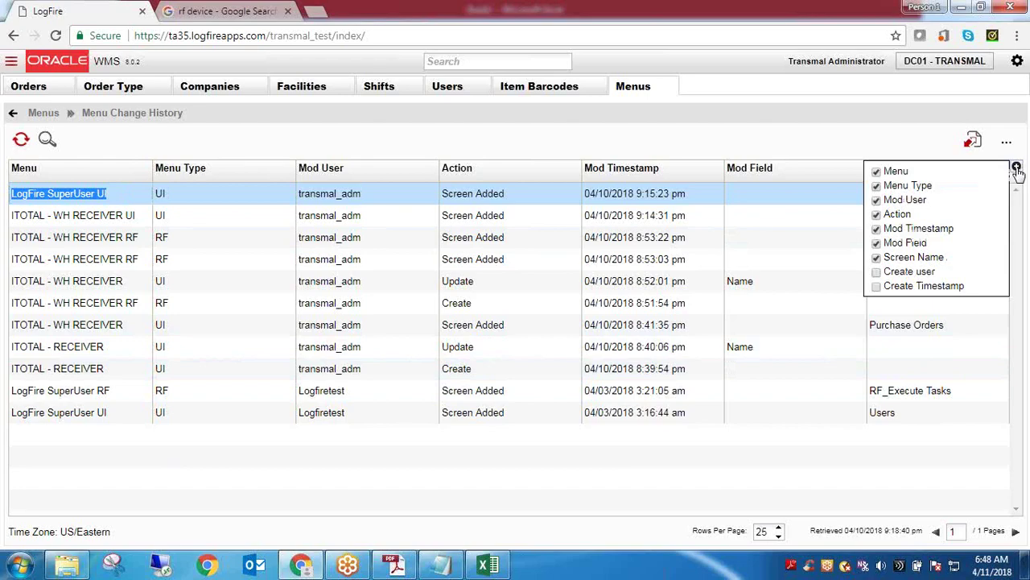
{"action": "left_click", "coordinate": [877, 273]}
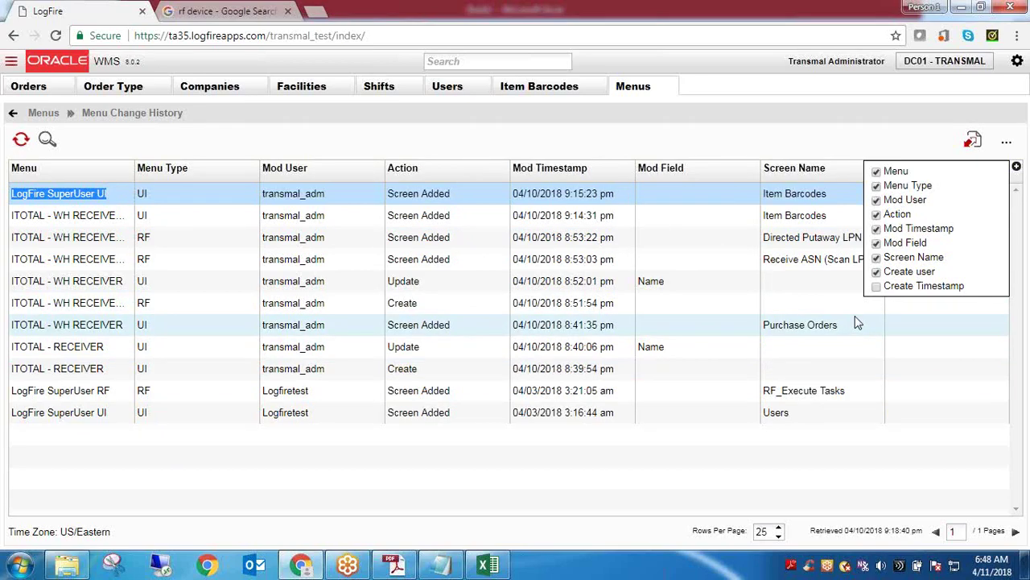
{"action": "left_click", "coordinate": [848, 392]}
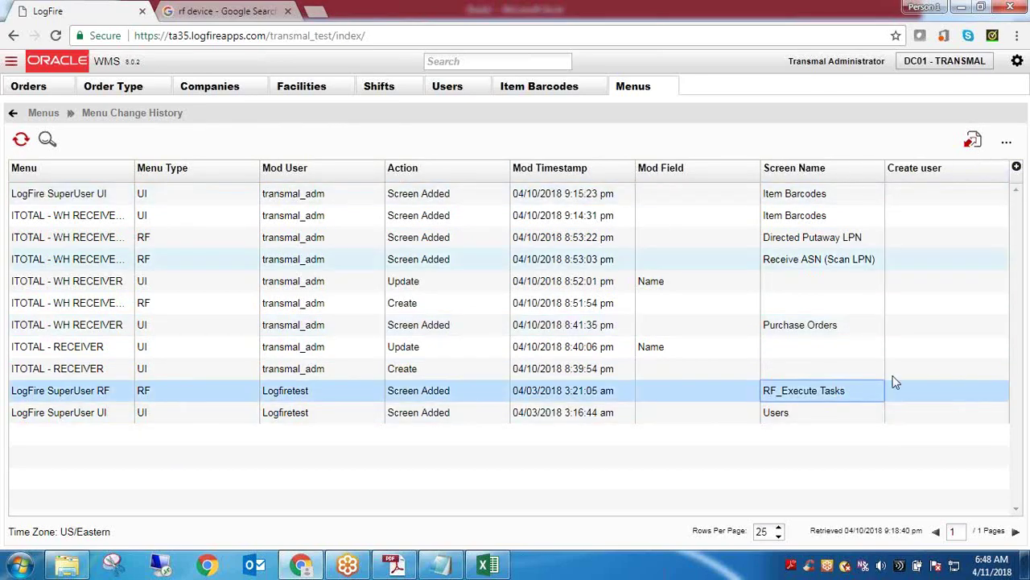
Highlight the modifying users of rows 1 and 4 and the creator of ITOTAL - RECEIVER
{"action": "double_click", "coordinate": [309, 201]}
{"action": "double_click", "coordinate": [308, 264]}
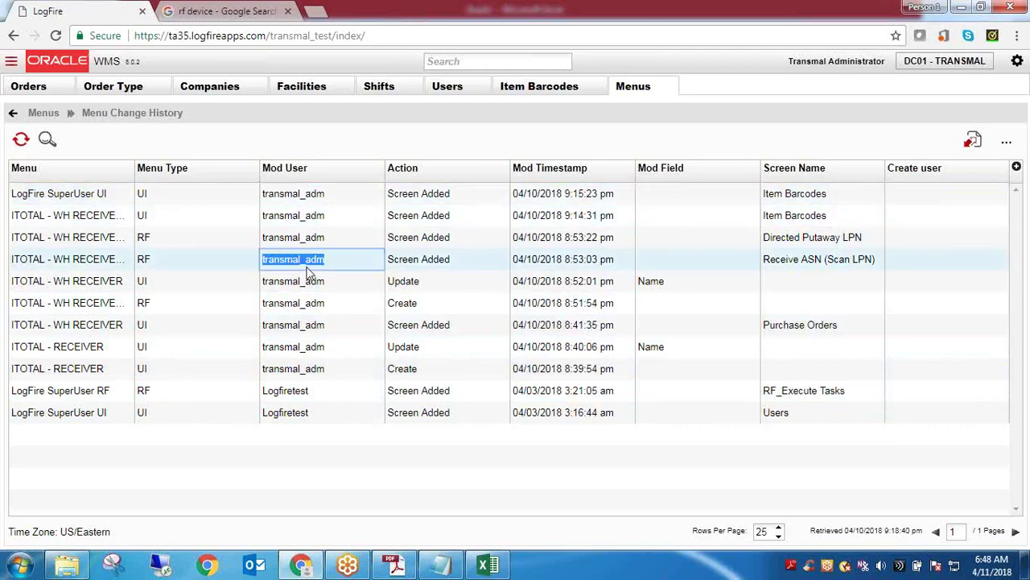
{"action": "double_click", "coordinate": [306, 370]}
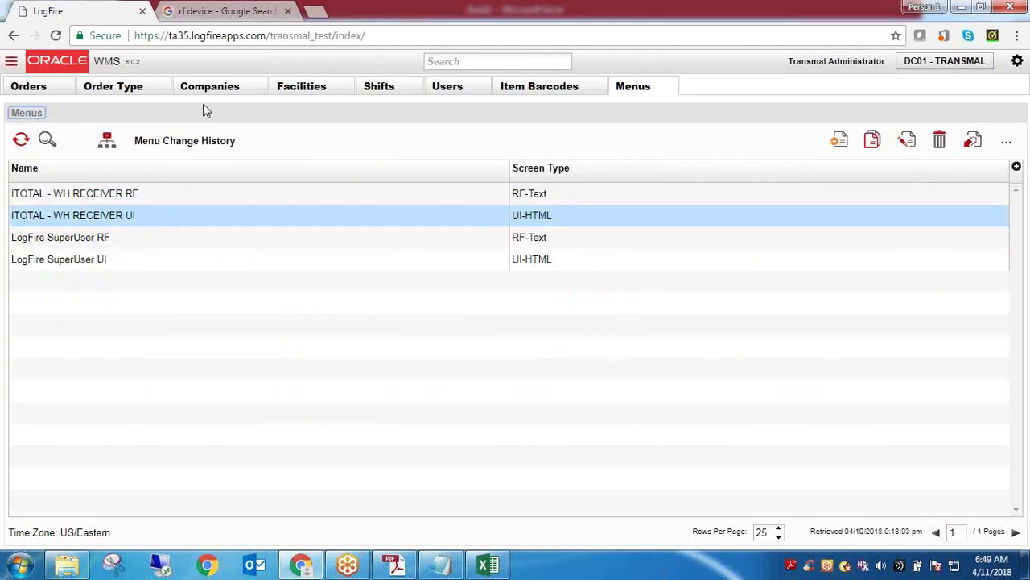
{"action": "left_click", "coordinate": [460, 66]}
{"action": "type", "text": "Gro"}
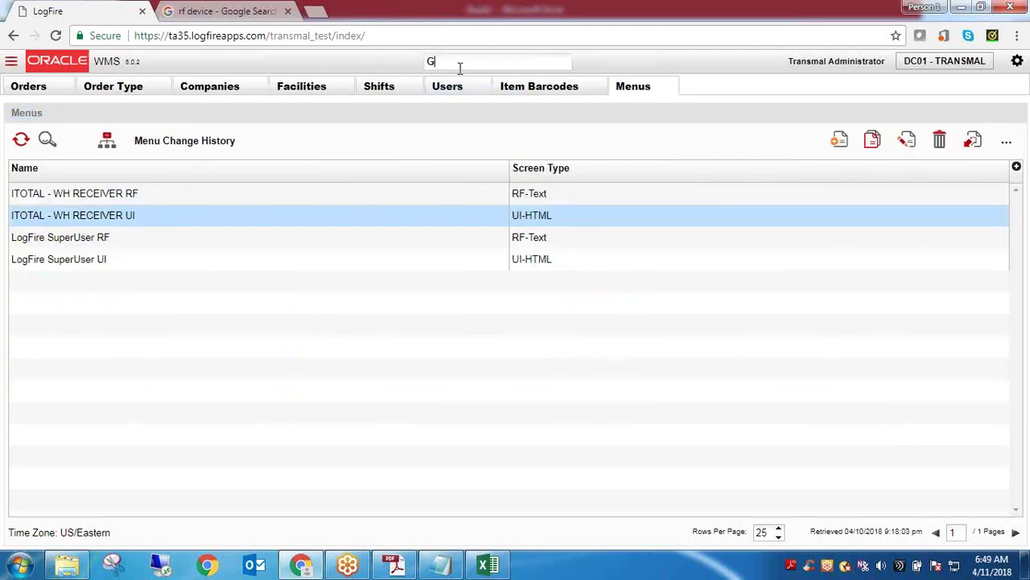
{"action": "key", "text": "BackSpace"}
{"action": "key", "text": "BackSpace"}
{"action": "key", "text": "BackSpace"}
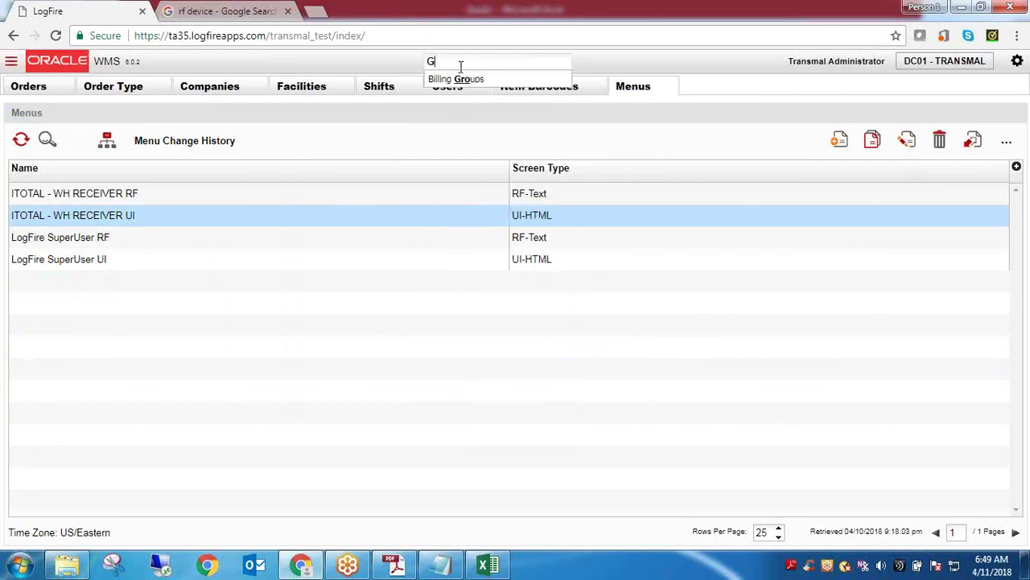
{"action": "type", "text": "gr"}
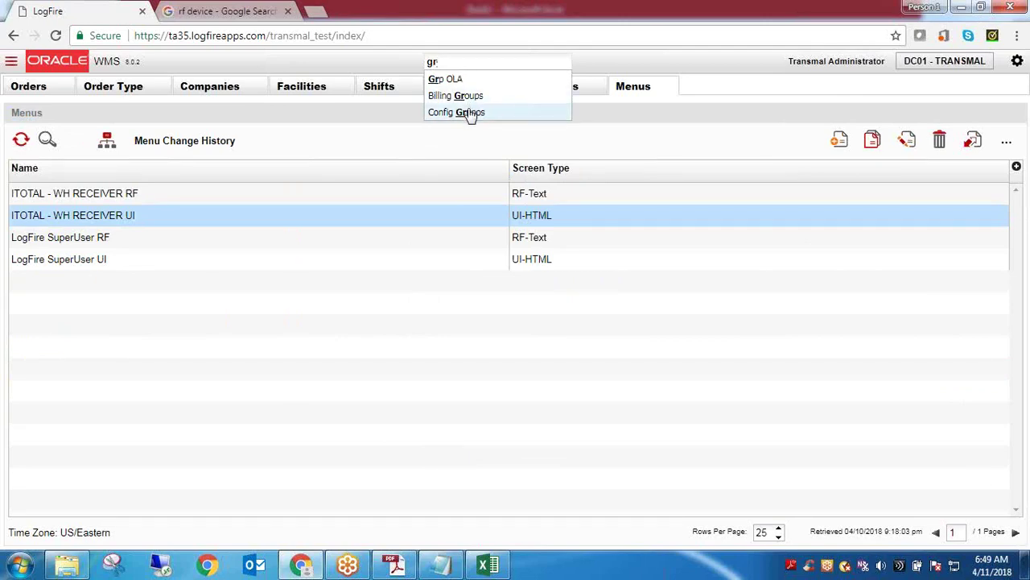
{"action": "left_click", "coordinate": [94, 272]}
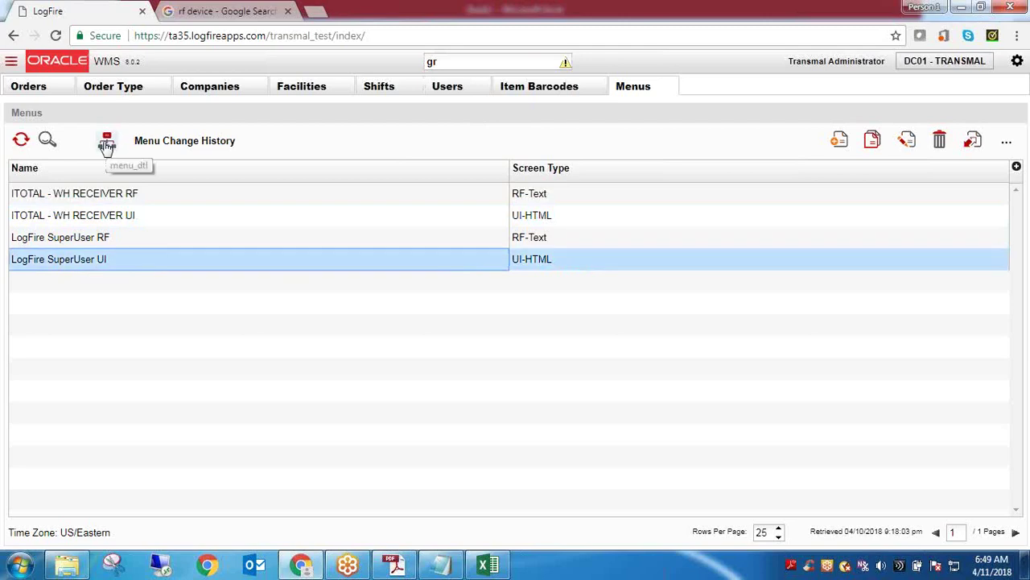
{"action": "left_click", "coordinate": [667, 87]}
{"action": "left_click", "coordinate": [486, 58]}
{"action": "key", "text": "BackSpace"}
{"action": "key", "text": "BackSpace"}
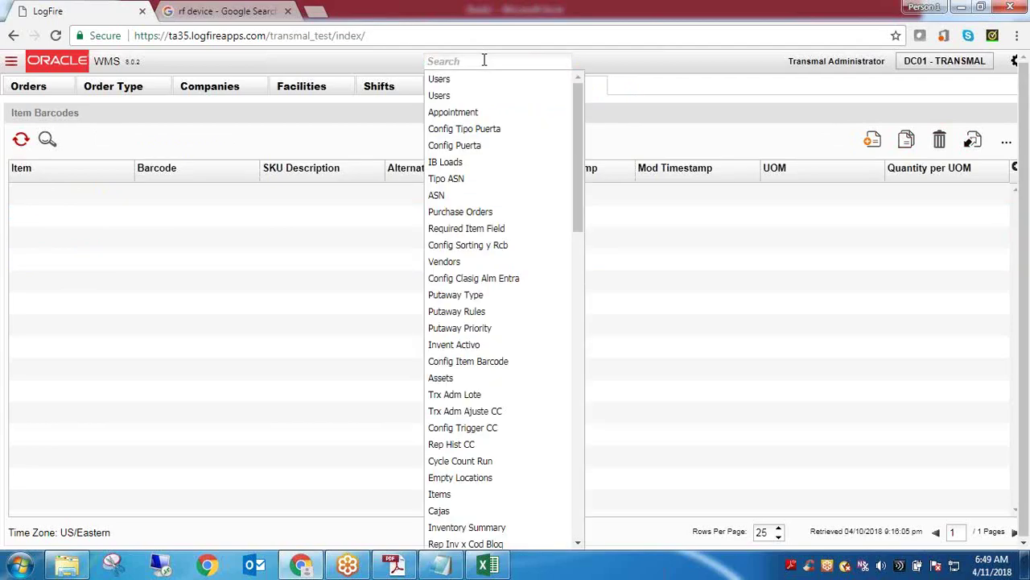
{"action": "type", "text": "conf"}
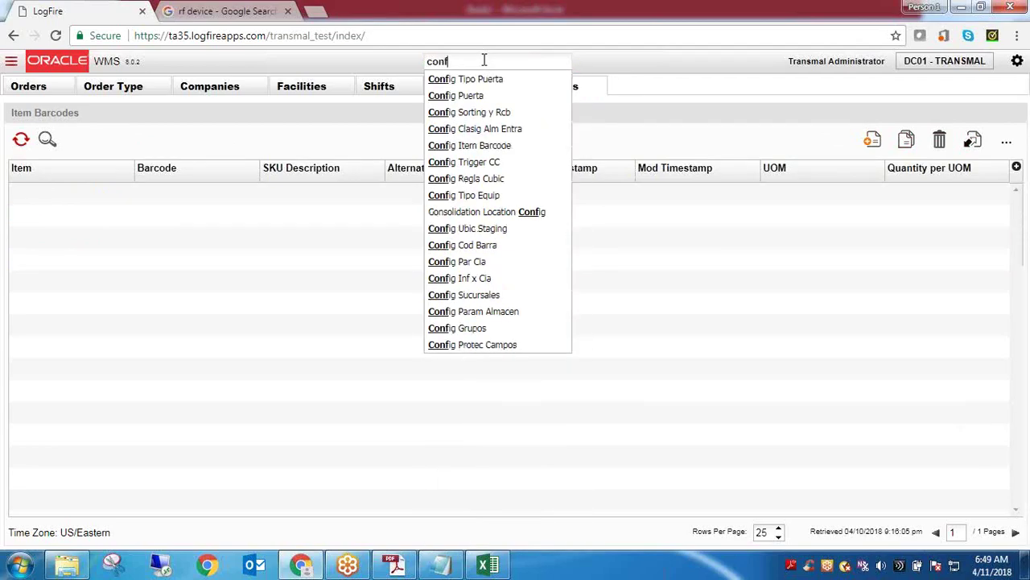
{"action": "type", "text": "igu"}
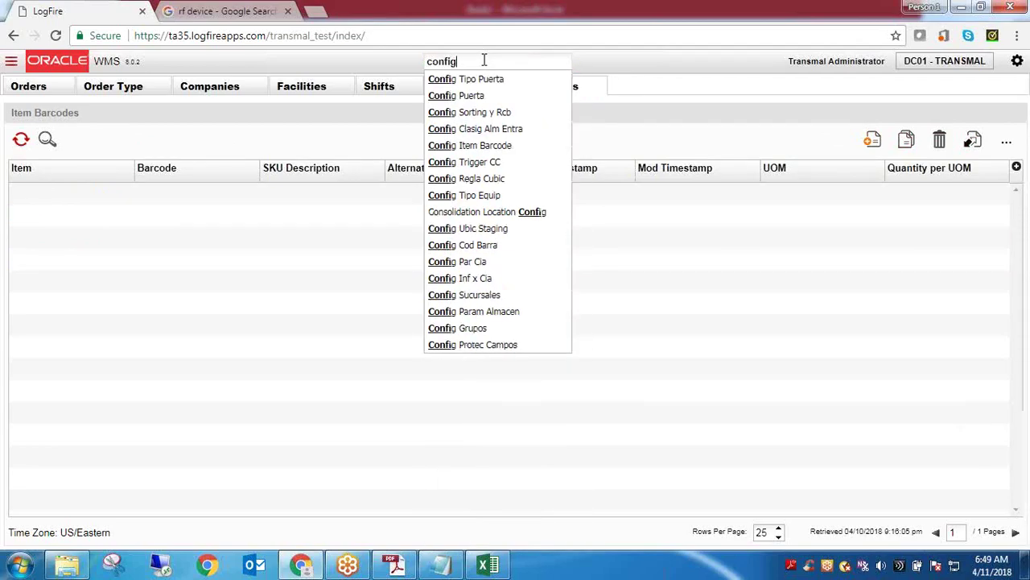
{"action": "key", "text": "BackSpace"}
{"action": "key", "text": "BackSpace"}
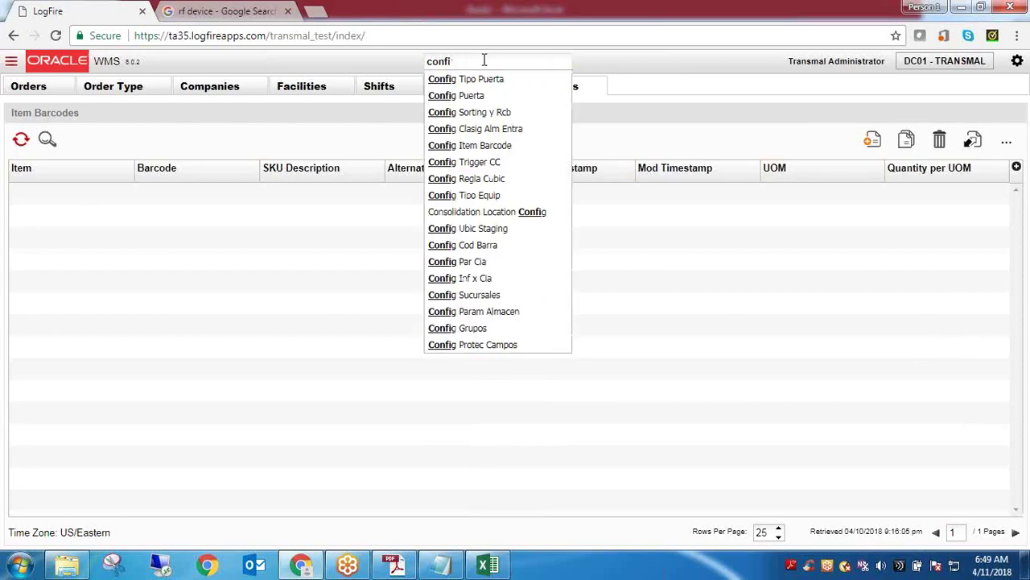
{"action": "key", "text": "BackSpace"}
{"action": "key", "text": "BackSpace"}
{"action": "key", "text": "BackSpace"}
{"action": "key", "text": "BackSpace"}
{"action": "key", "text": "BackSpace"}
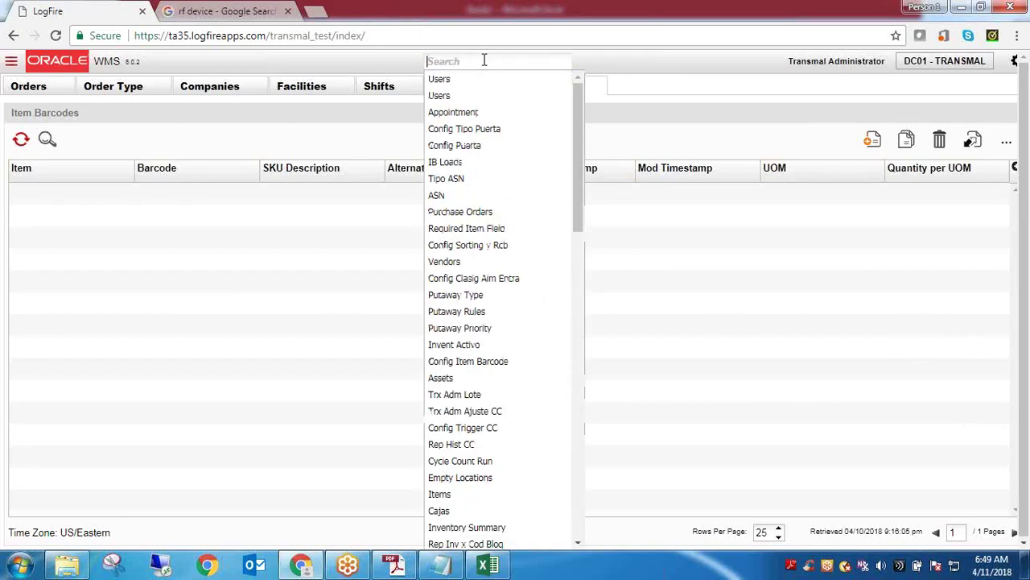
{"action": "type", "text": "grou"}
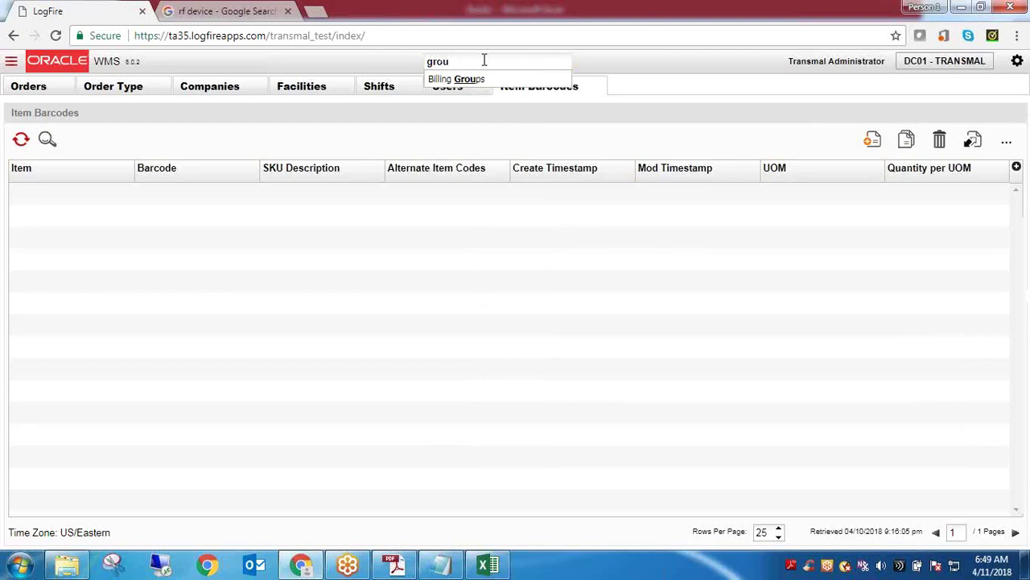
{"action": "key", "text": "BackSpace"}
{"action": "key", "text": "BackSpace"}
{"action": "key", "text": "BackSpace"}
{"action": "key", "text": "BackSpace"}
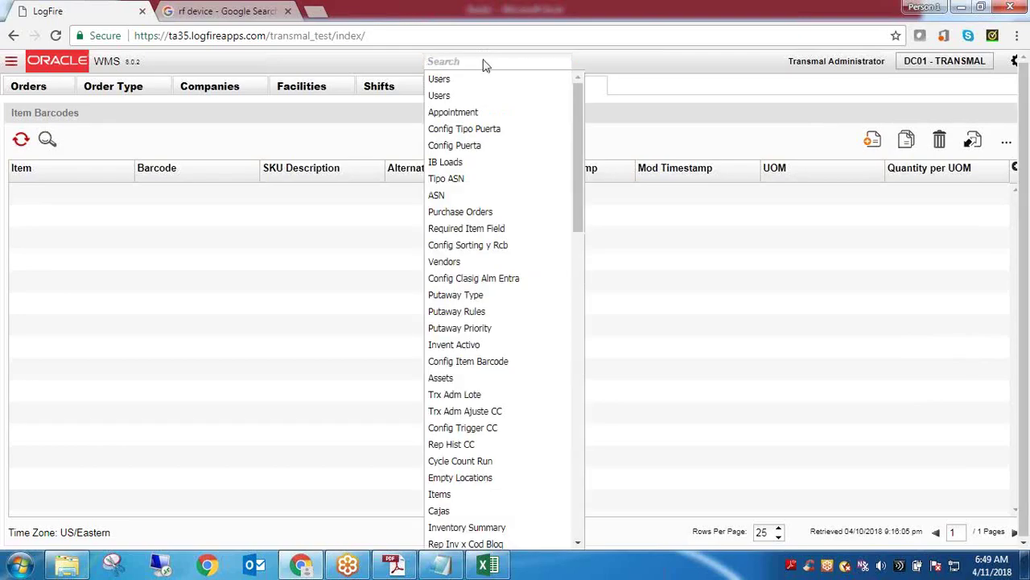
{"action": "type", "text": "gro"}
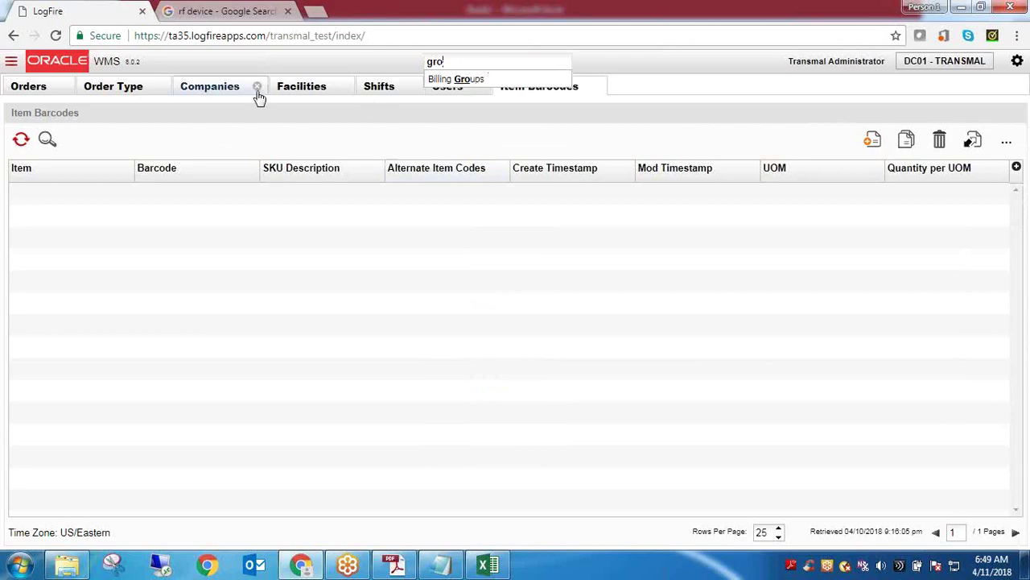
{"action": "double_click", "coordinate": [520, 64]}
{"action": "type", "text": "Scr"}
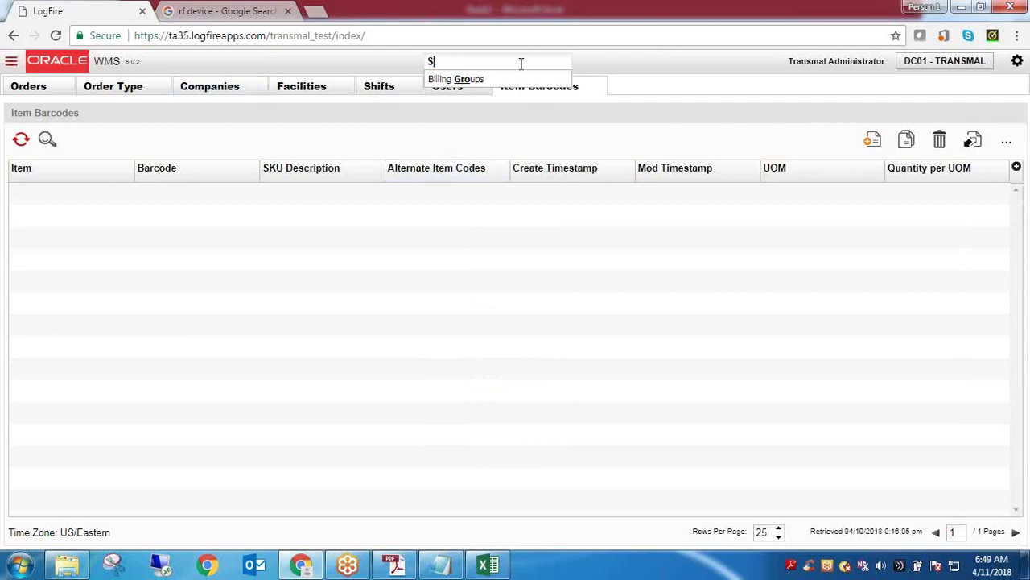
{"action": "type", "text": "e"}
Filter the Screens list by module name 'groups' and select the Config Grupos row
{"action": "left_click", "coordinate": [442, 81]}
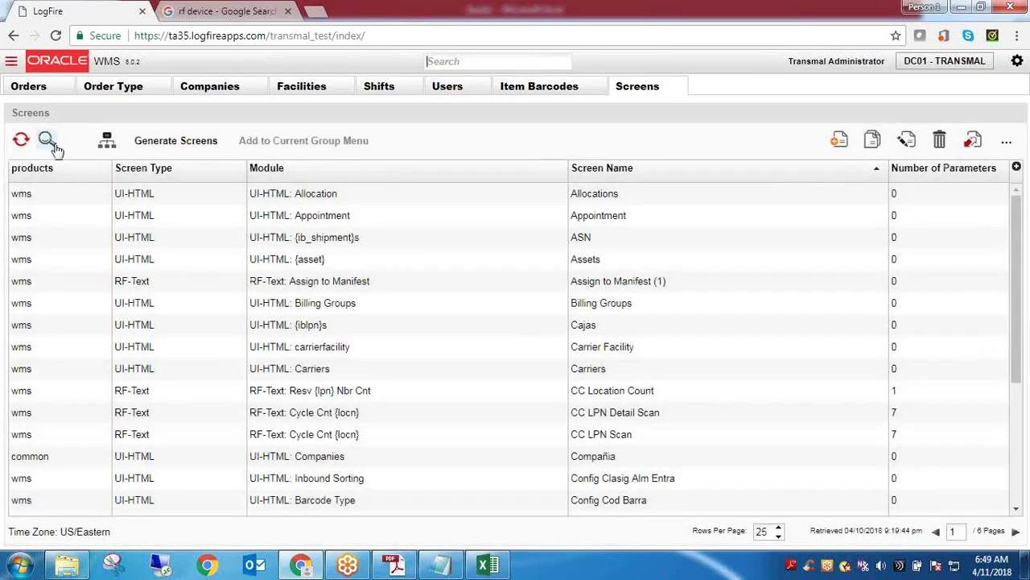
{"action": "left_click", "coordinate": [47, 142]}
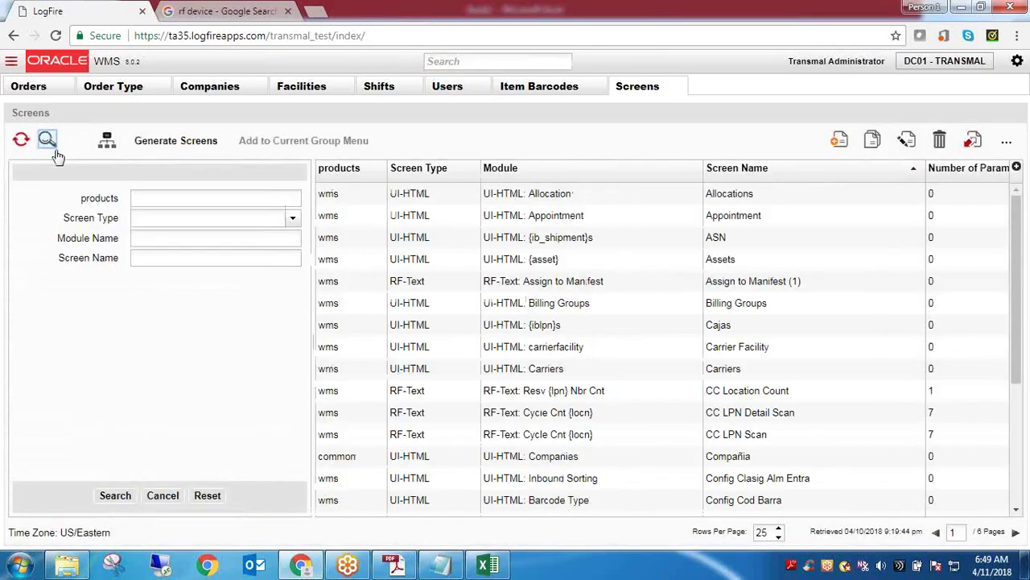
{"action": "left_click", "coordinate": [182, 260]}
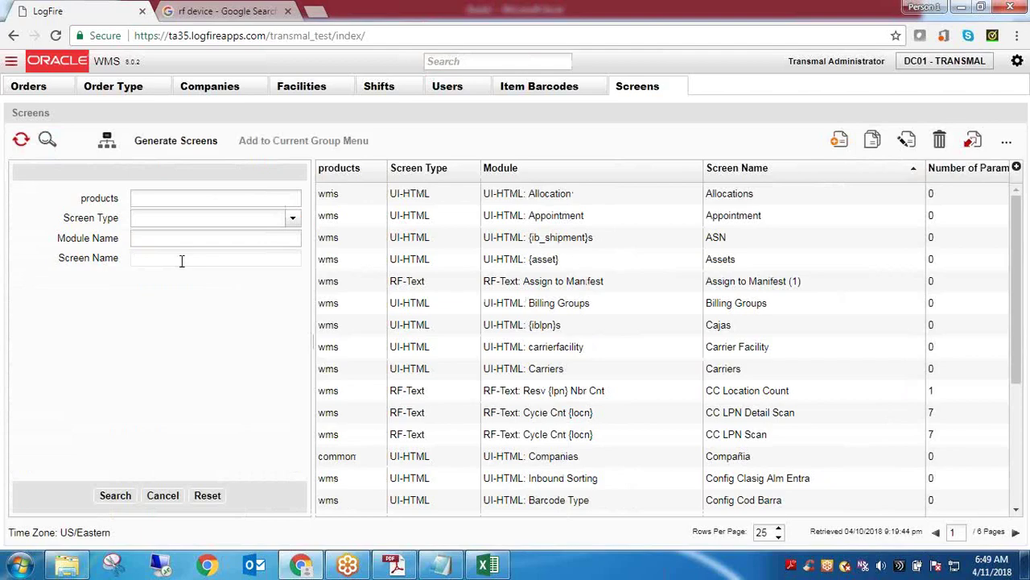
{"action": "left_click", "coordinate": [173, 245]}
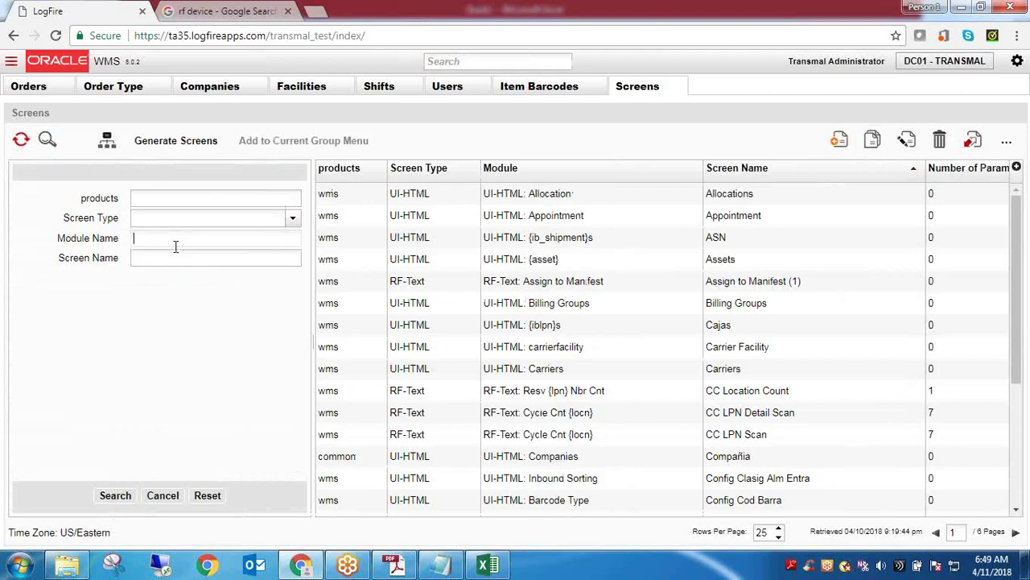
{"action": "type", "text": "groups"}
{"action": "left_click", "coordinate": [115, 495]}
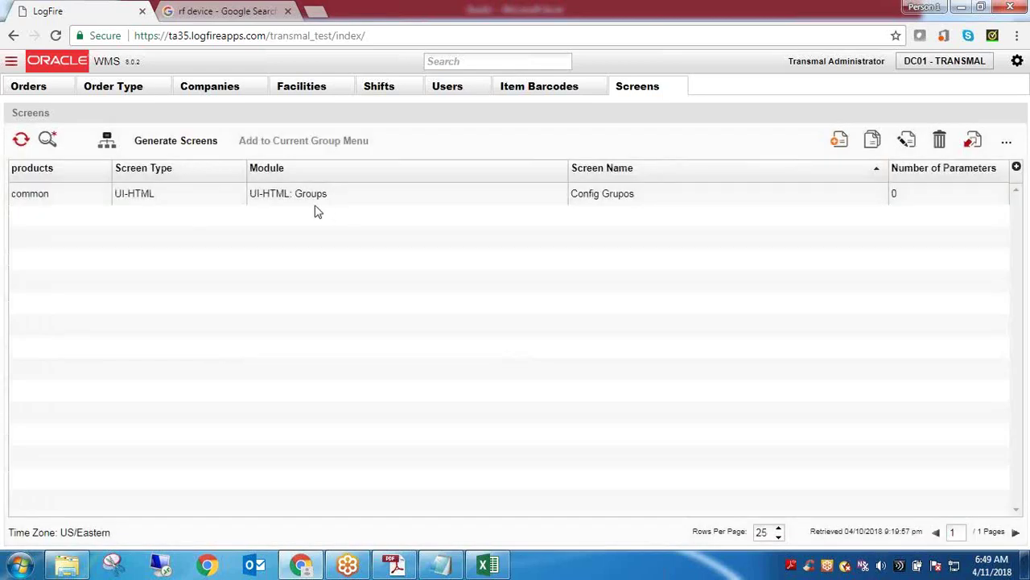
{"action": "left_click", "coordinate": [314, 207]}
{"action": "triple_click", "coordinate": [314, 208]}
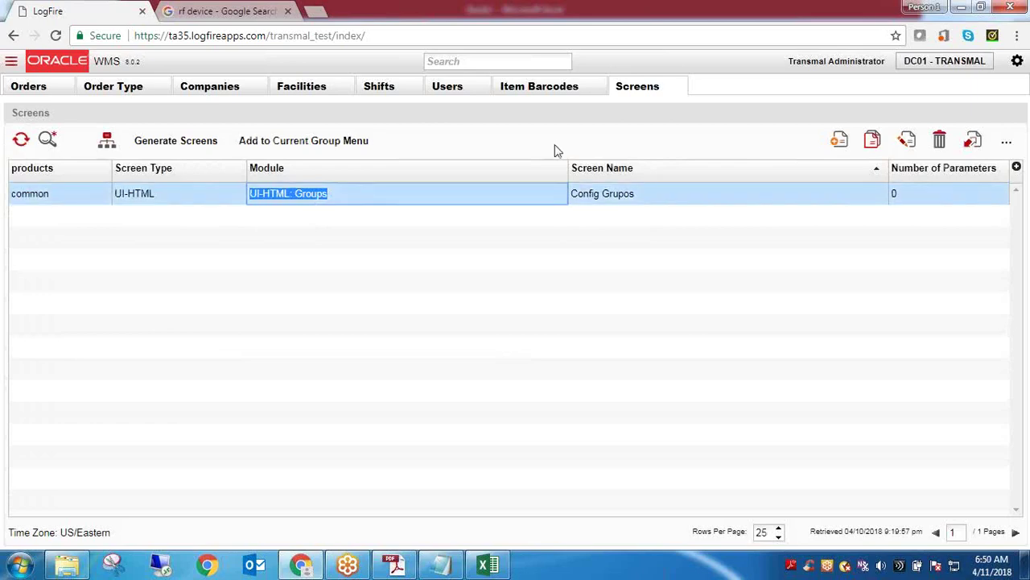
Close the Item Barcodes page and select Config Grupos's UI-HTML screen type value
{"action": "left_click", "coordinate": [596, 87]}
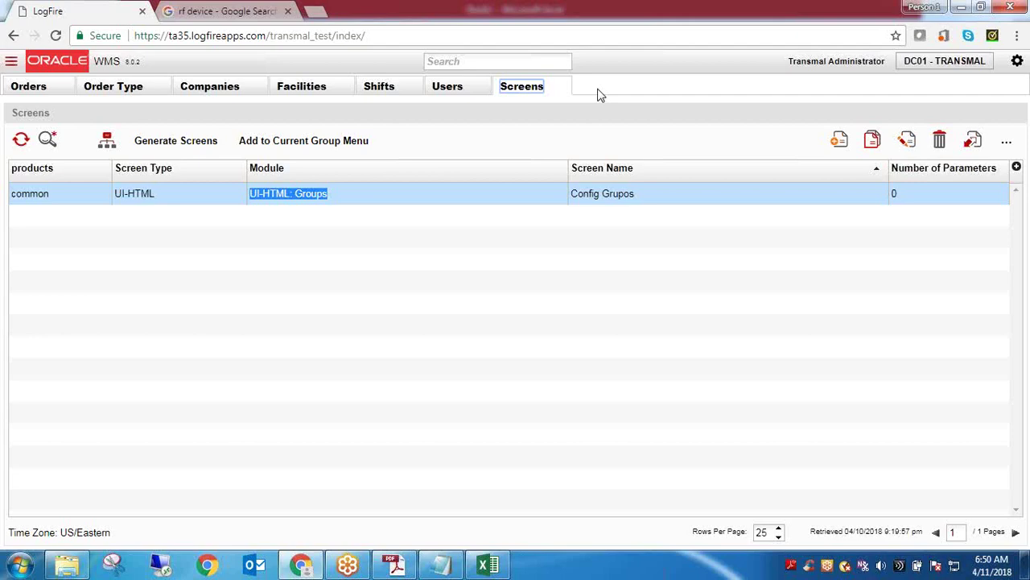
{"action": "left_click", "coordinate": [147, 193]}
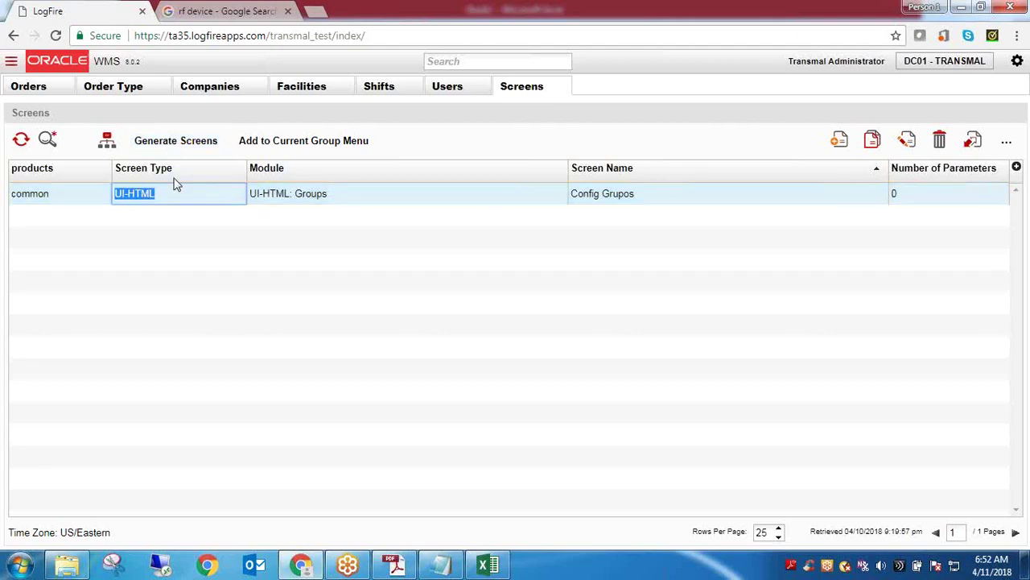
{"action": "double_click", "coordinate": [143, 199]}
{"action": "triple_click", "coordinate": [143, 199]}
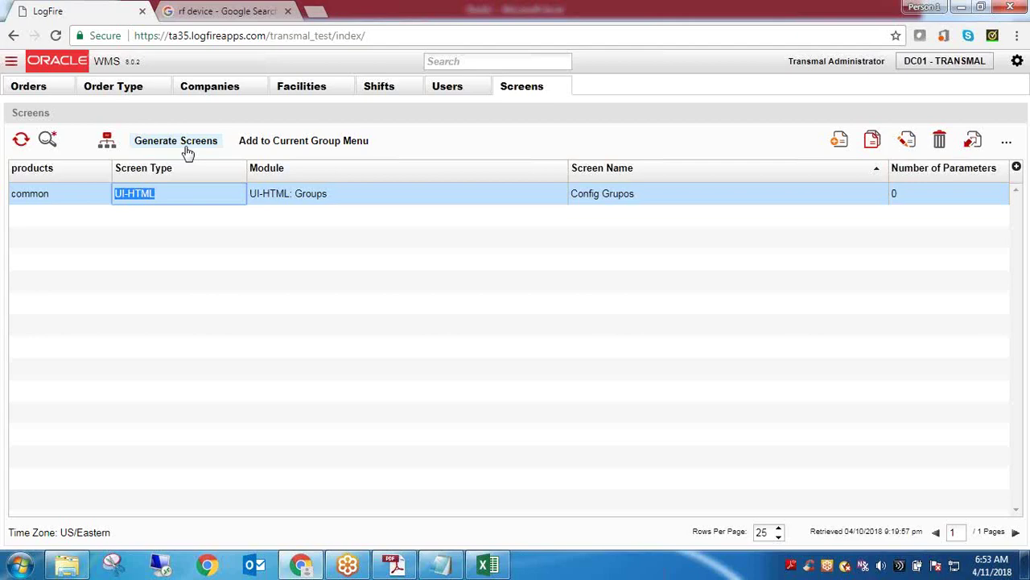
{"action": "left_click", "coordinate": [175, 141]}
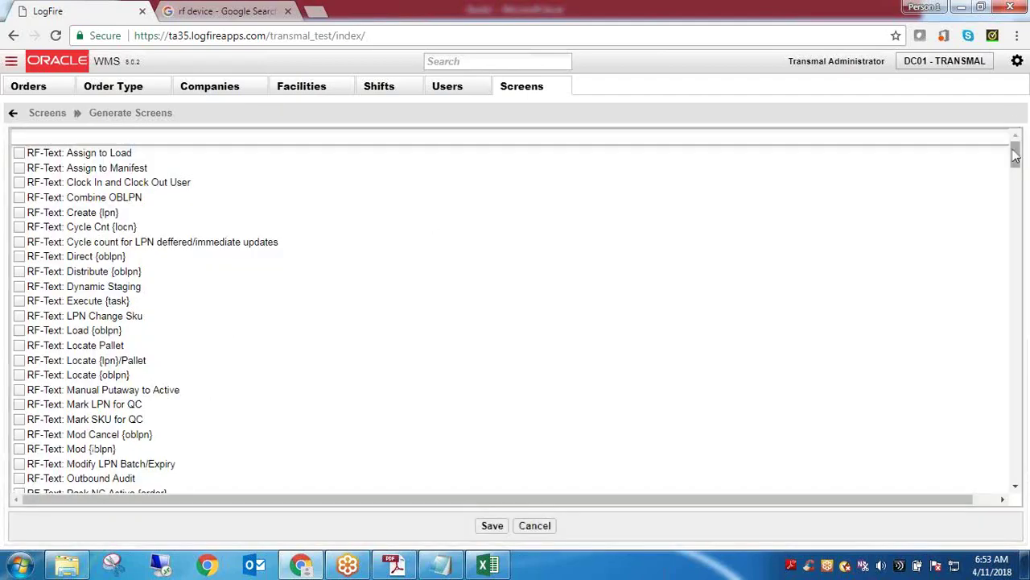
{"action": "left_click_drag", "start_coordinate": [1015, 153], "coordinate": [1021, 464]}
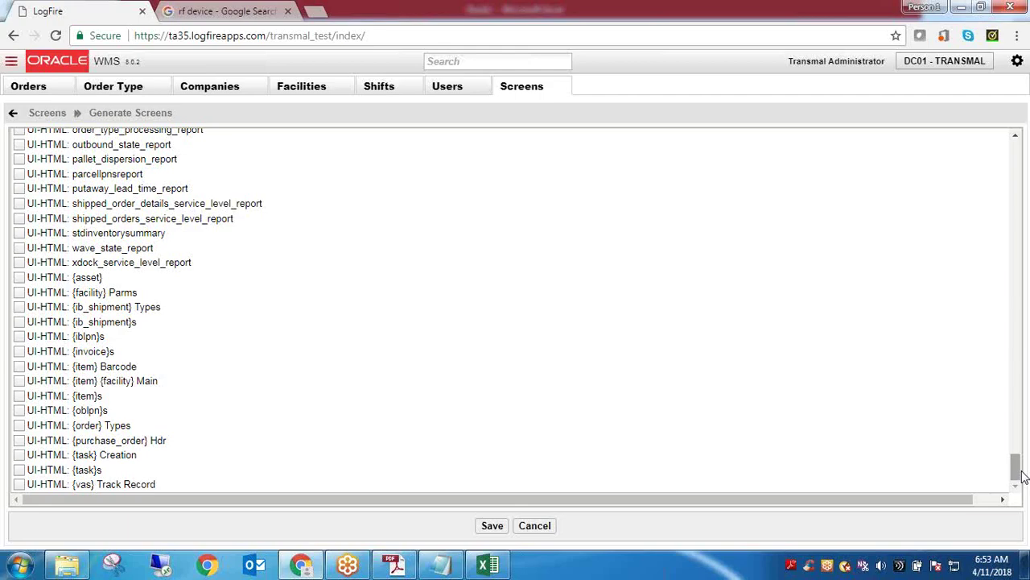
{"action": "left_click_drag", "start_coordinate": [1019, 472], "coordinate": [1017, 446]}
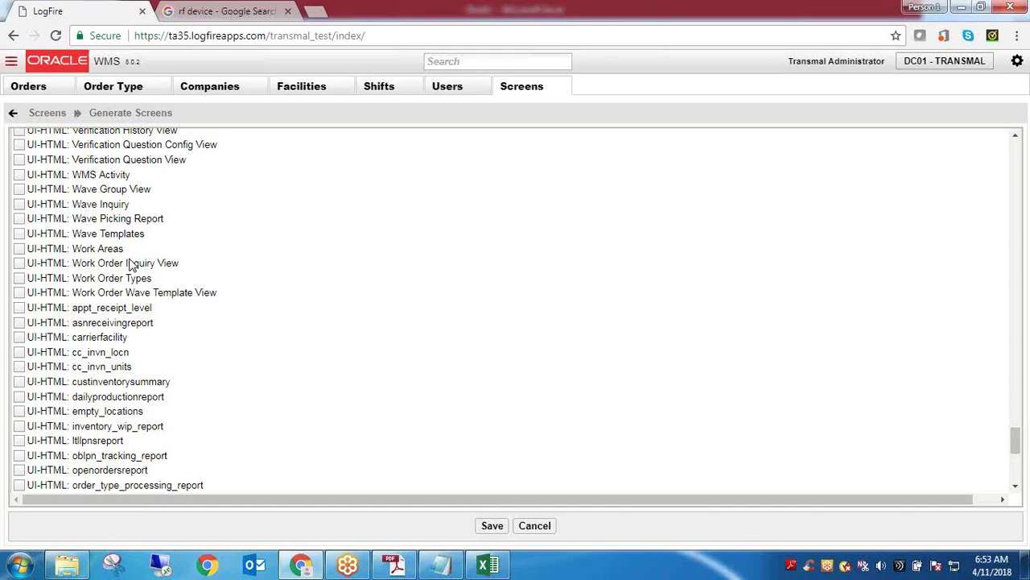
{"action": "left_click", "coordinate": [50, 113]}
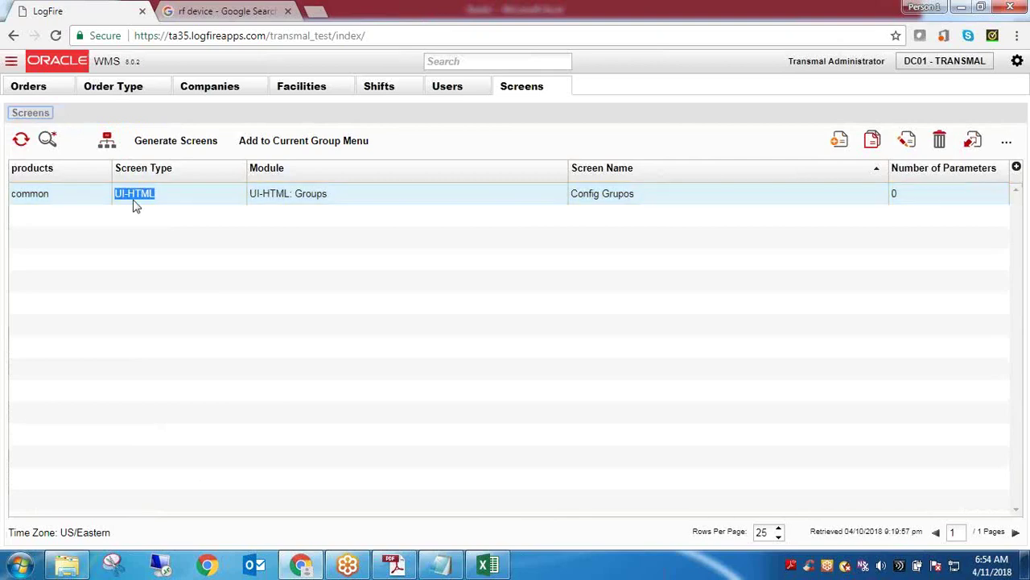
{"action": "left_click", "coordinate": [136, 203]}
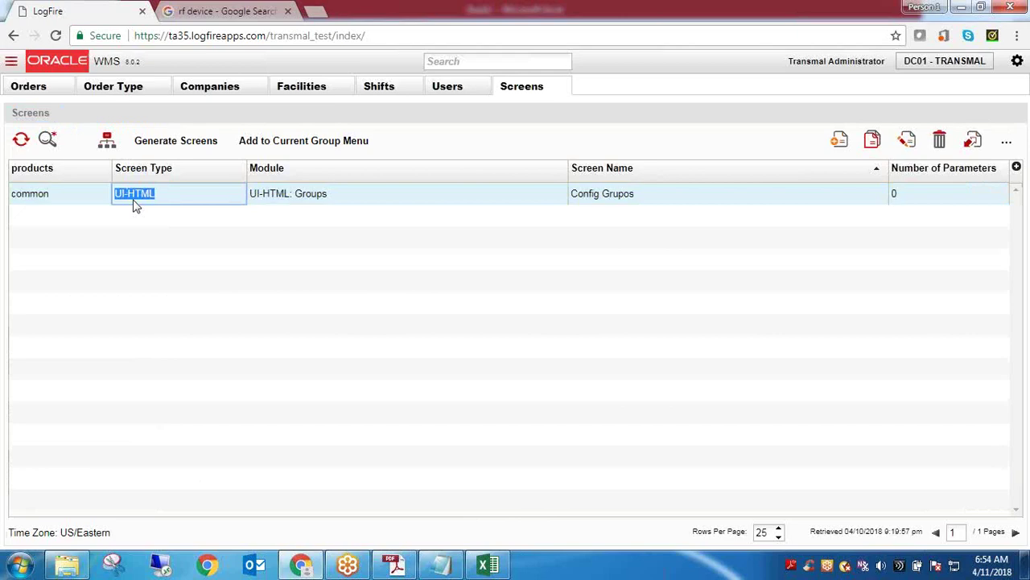
Open the Menus page through a 'menu' search, briefly opening and closing the navigation tree
{"action": "left_click", "coordinate": [470, 62]}
{"action": "type", "text": "menu"}
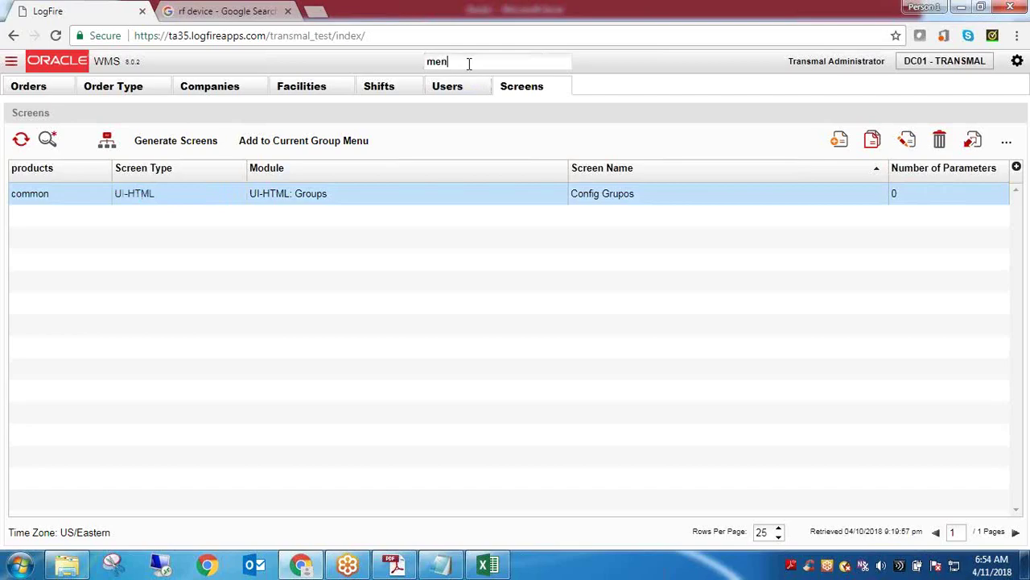
{"action": "left_click", "coordinate": [453, 133]}
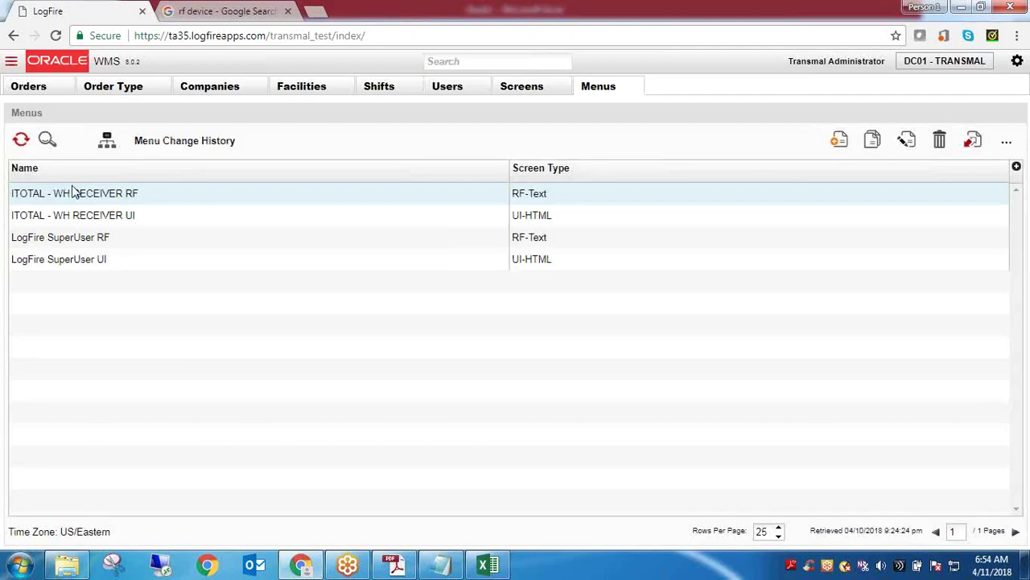
{"action": "left_click", "coordinate": [11, 65]}
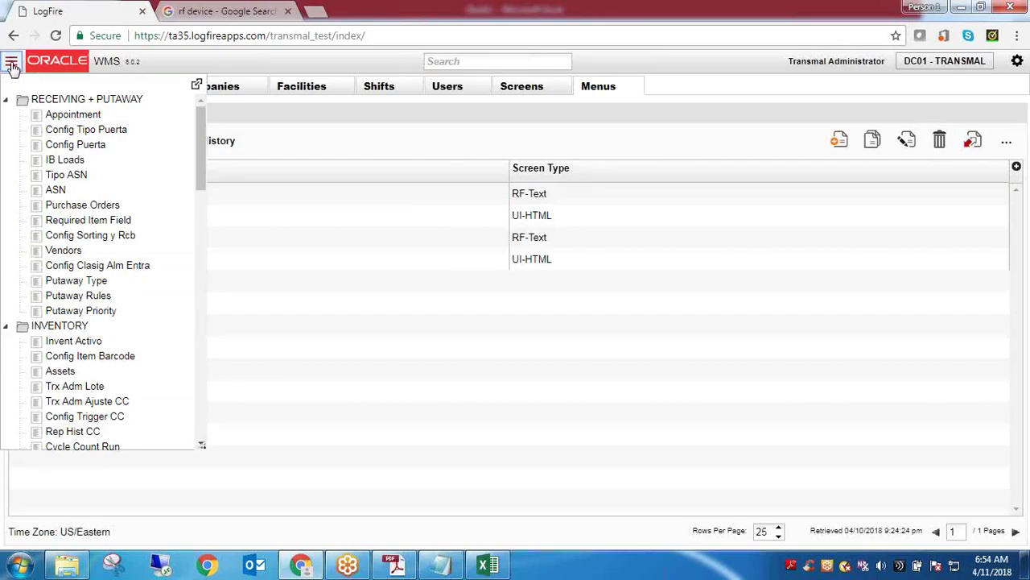
{"action": "left_click", "coordinate": [11, 64]}
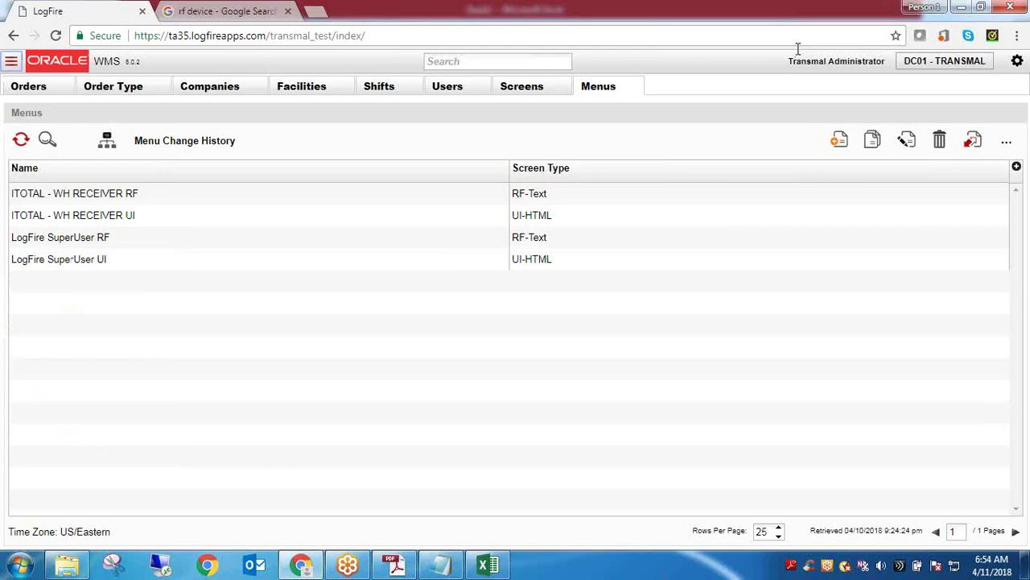
{"action": "left_click", "coordinate": [509, 61]}
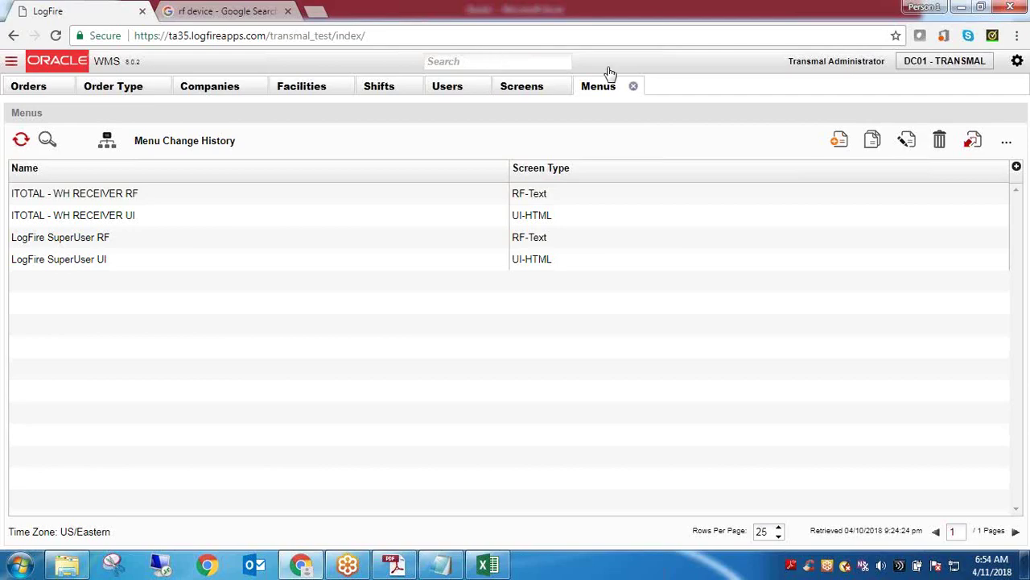
Close all eight pages: Menus, Screens, Users, Shifts, Facilities, Companies, Order Type and Orders
{"action": "left_click", "coordinate": [633, 86]}
{"action": "left_click", "coordinate": [562, 86]}
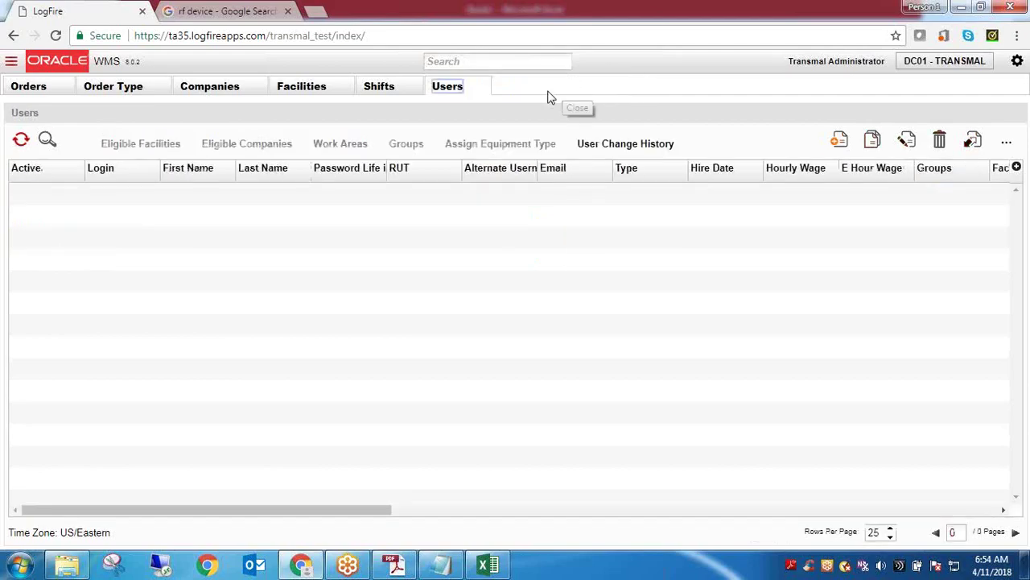
{"action": "left_click", "coordinate": [480, 87]}
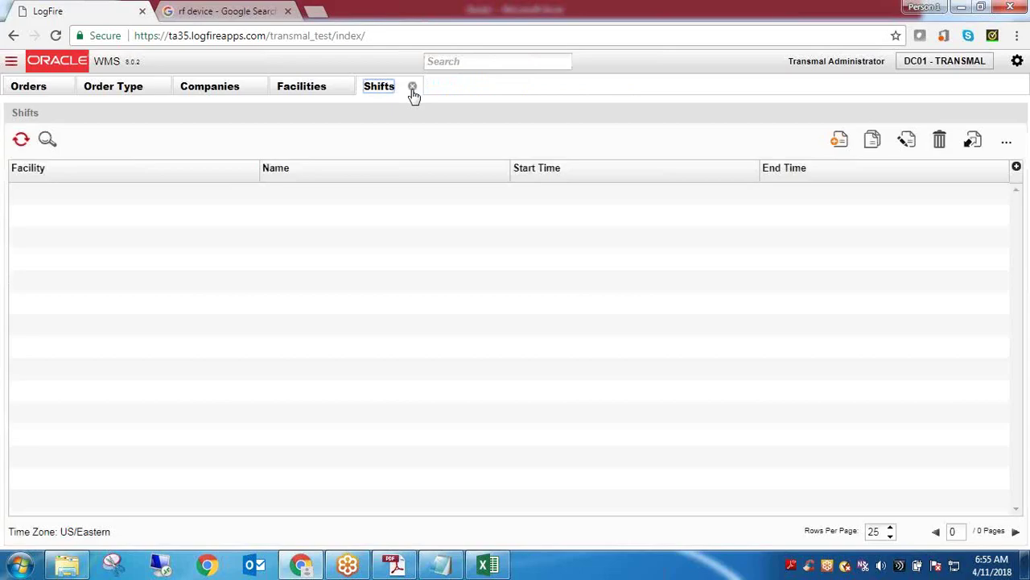
{"action": "left_click", "coordinate": [412, 86]}
{"action": "left_click", "coordinate": [344, 87]}
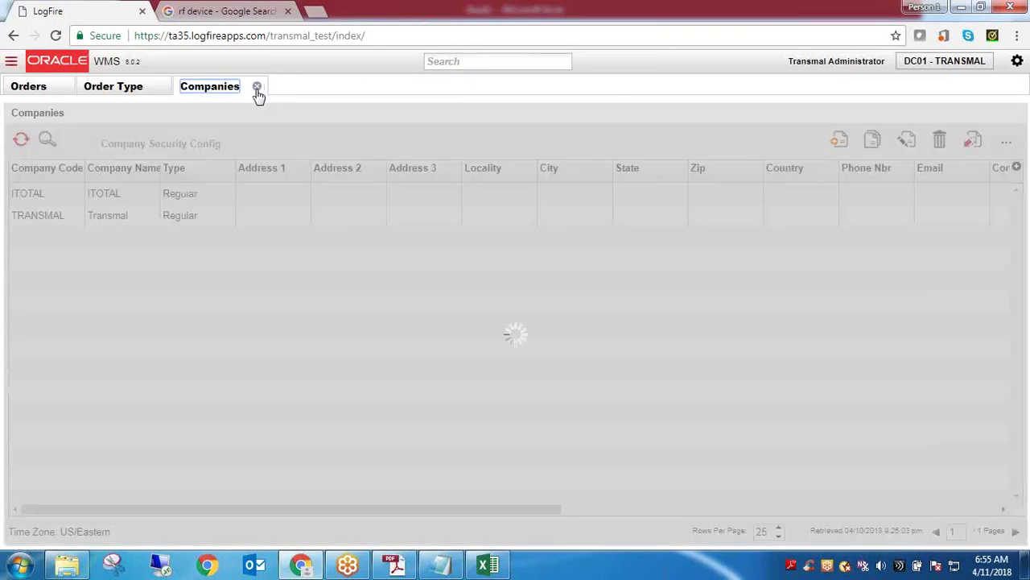
{"action": "left_click", "coordinate": [258, 87]}
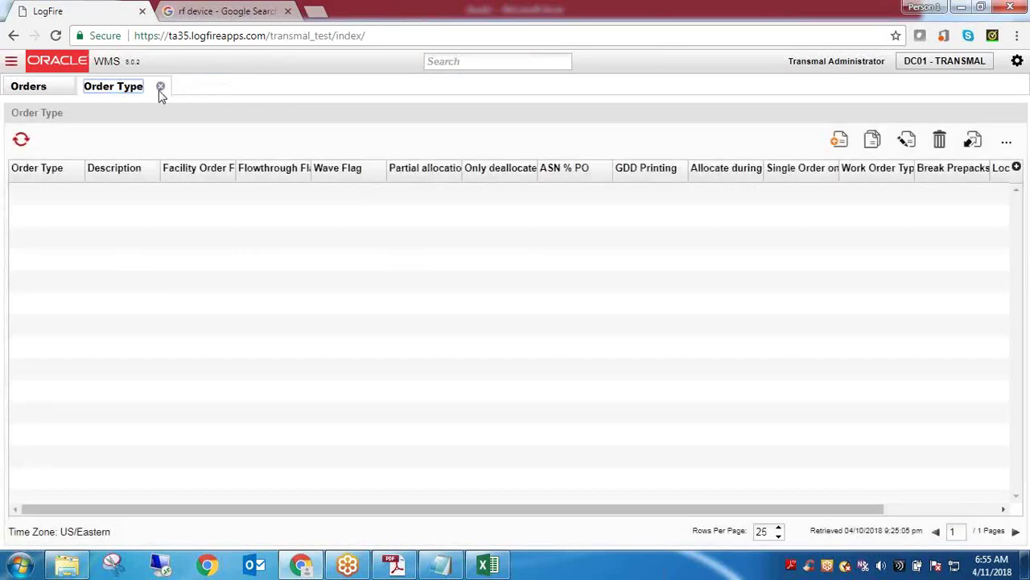
{"action": "left_click", "coordinate": [161, 87]}
{"action": "left_click", "coordinate": [63, 87]}
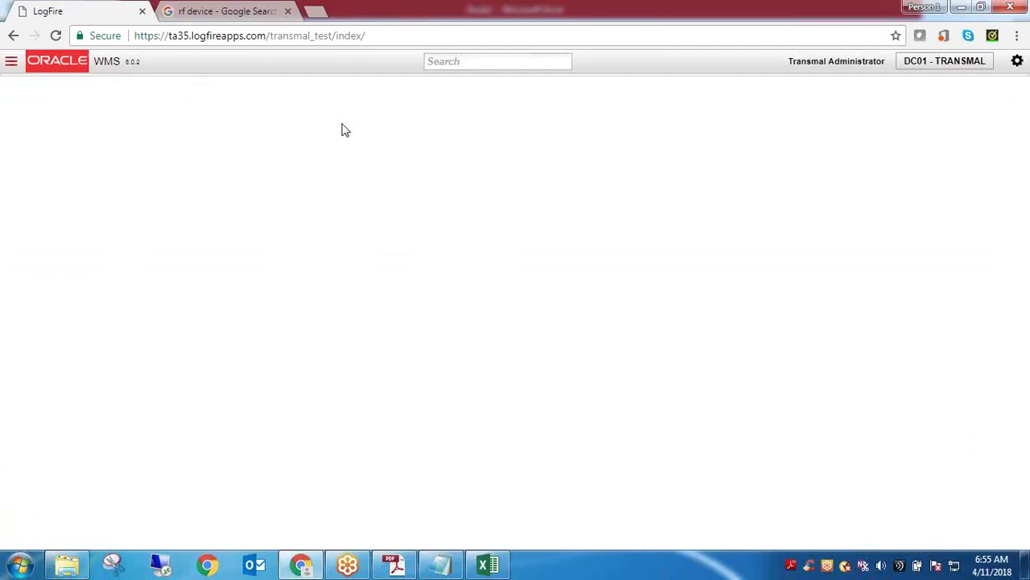
Open the Config Puerta screen from the navigation tree and close it again
{"action": "left_click", "coordinate": [11, 62]}
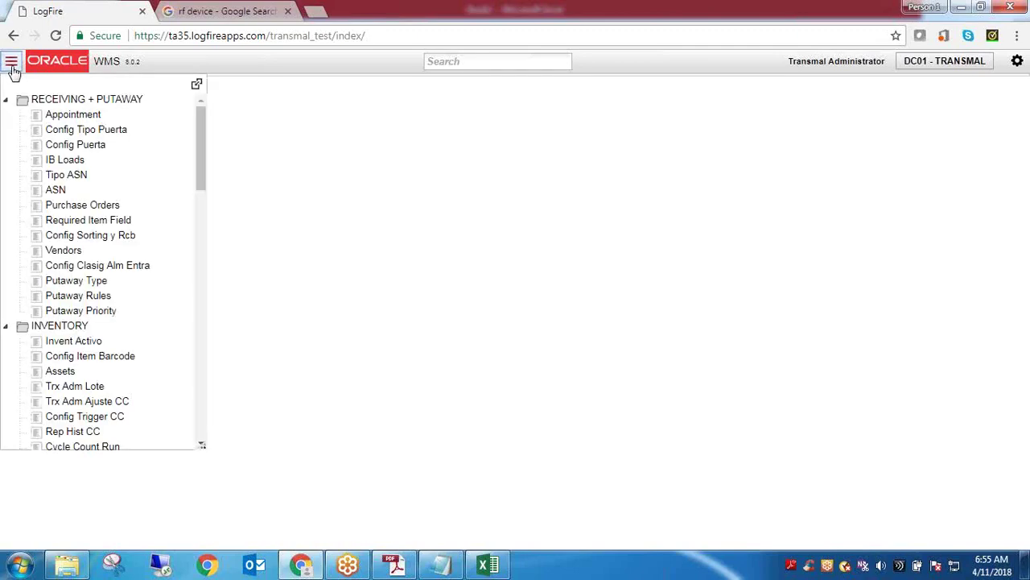
{"action": "left_click", "coordinate": [195, 147]}
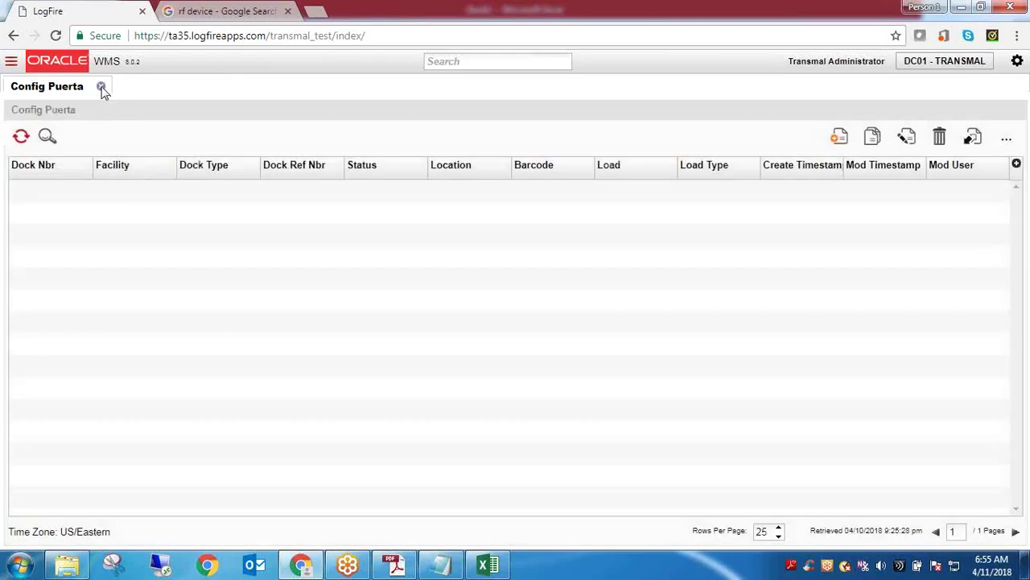
{"action": "left_click", "coordinate": [101, 87]}
Browse the navigation tree's RECEIVING, INVENTORY, WAVING, LOADING and OTHER sections
{"action": "left_click", "coordinate": [11, 64]}
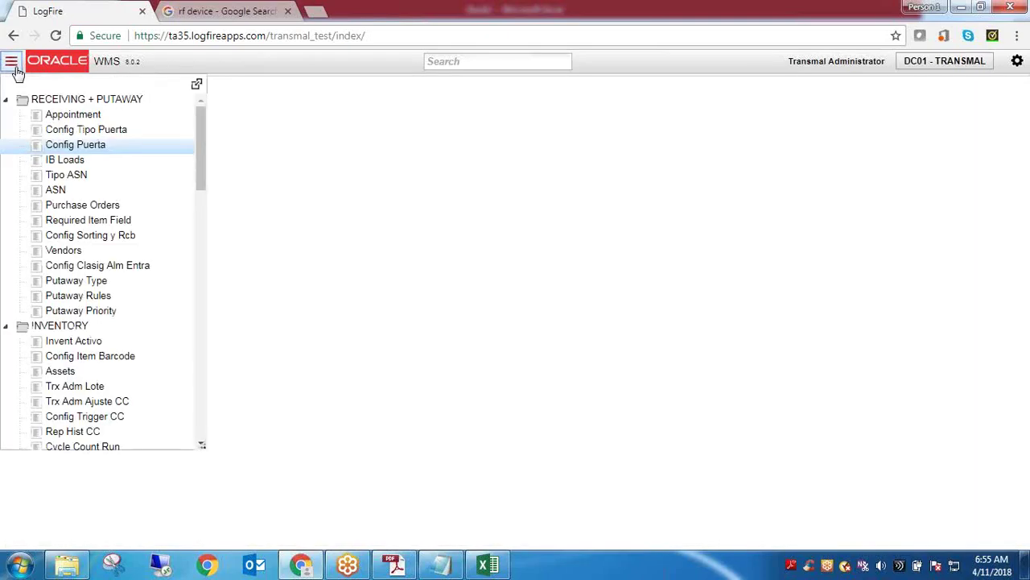
{"action": "left_click", "coordinate": [200, 147]}
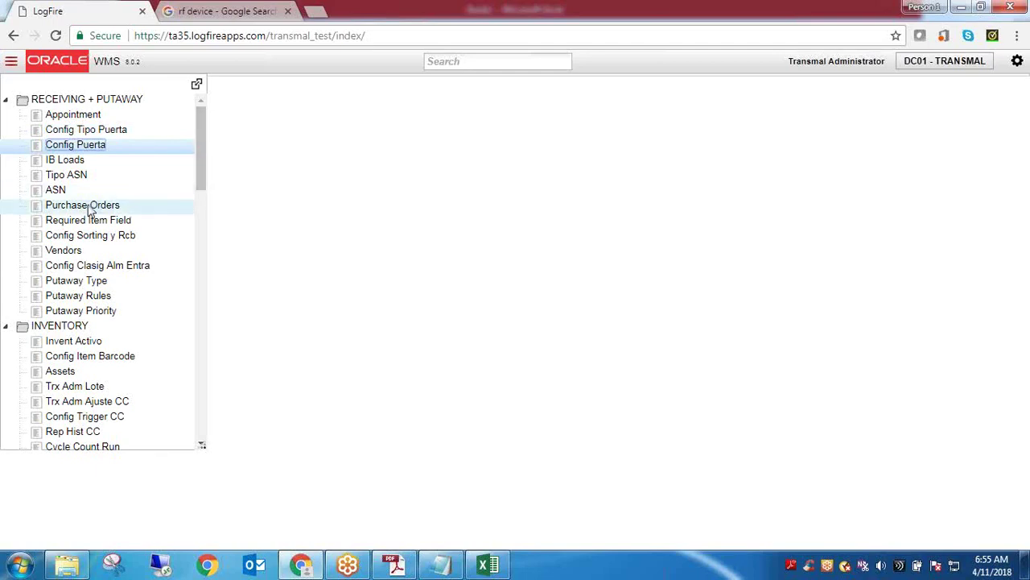
{"action": "left_click_drag", "start_coordinate": [200, 151], "coordinate": [202, 206]}
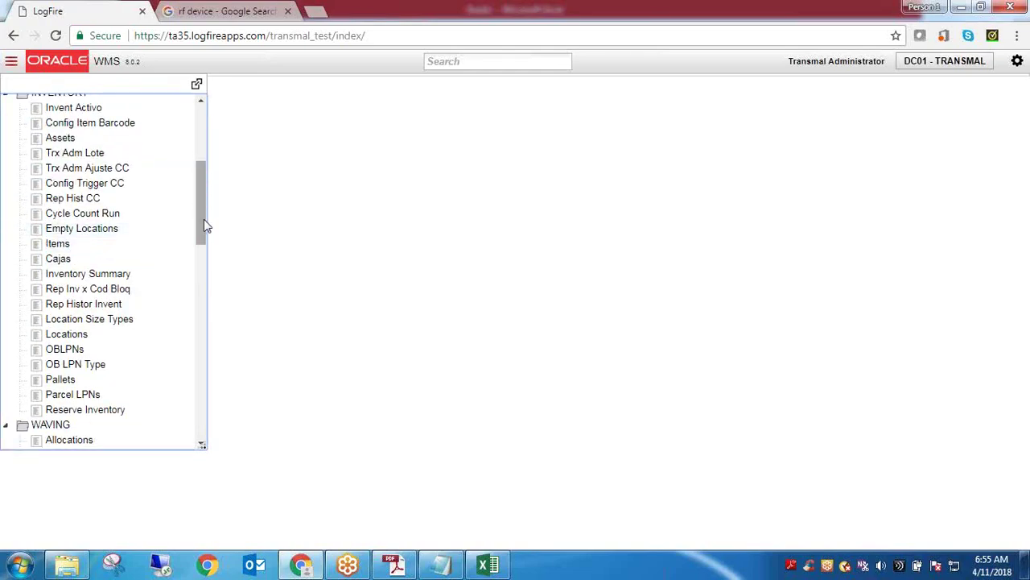
{"action": "left_click_drag", "start_coordinate": [203, 220], "coordinate": [205, 312]}
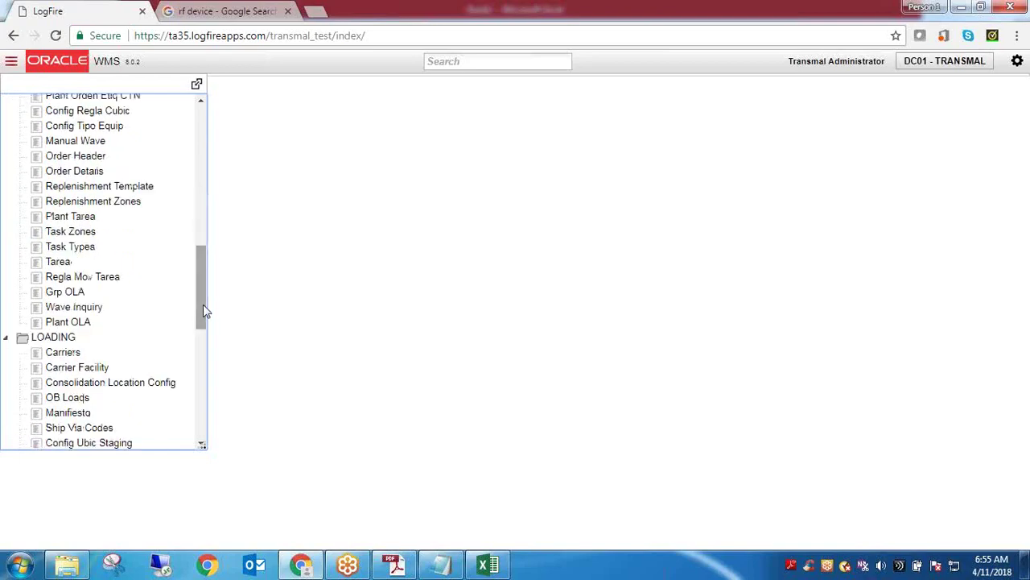
{"action": "left_click_drag", "start_coordinate": [205, 314], "coordinate": [198, 157]}
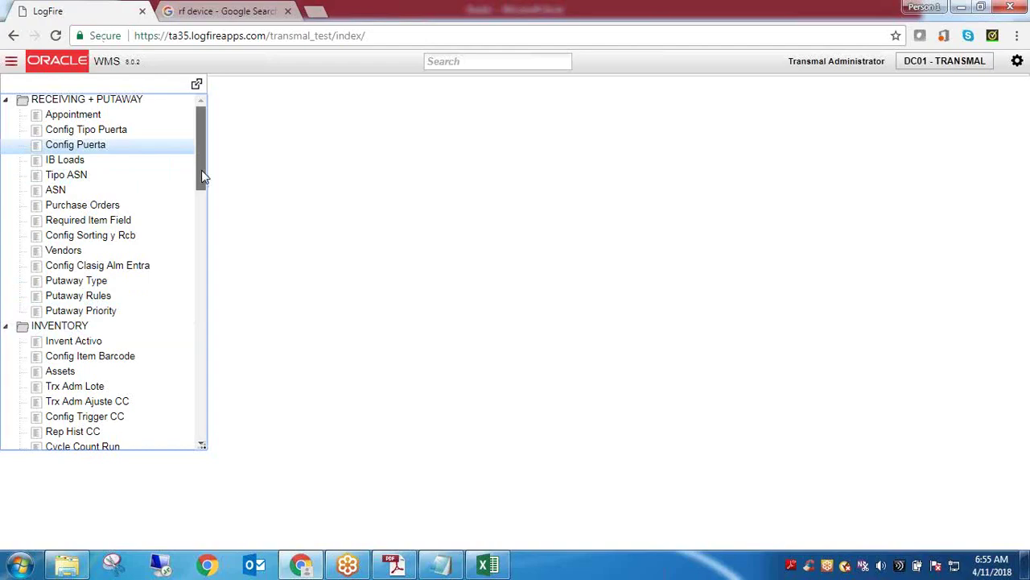
{"action": "mouse_move", "coordinate": [202, 172]}
{"action": "left_mouse_down"}
{"action": "mouse_move", "coordinate": [207, 430]}
{"action": "mouse_move", "coordinate": [202, 171]}
{"action": "left_mouse_up"}
{"action": "scroll", "coordinate": [105, 202], "scroll_direction": "down", "scroll_amount": 3}
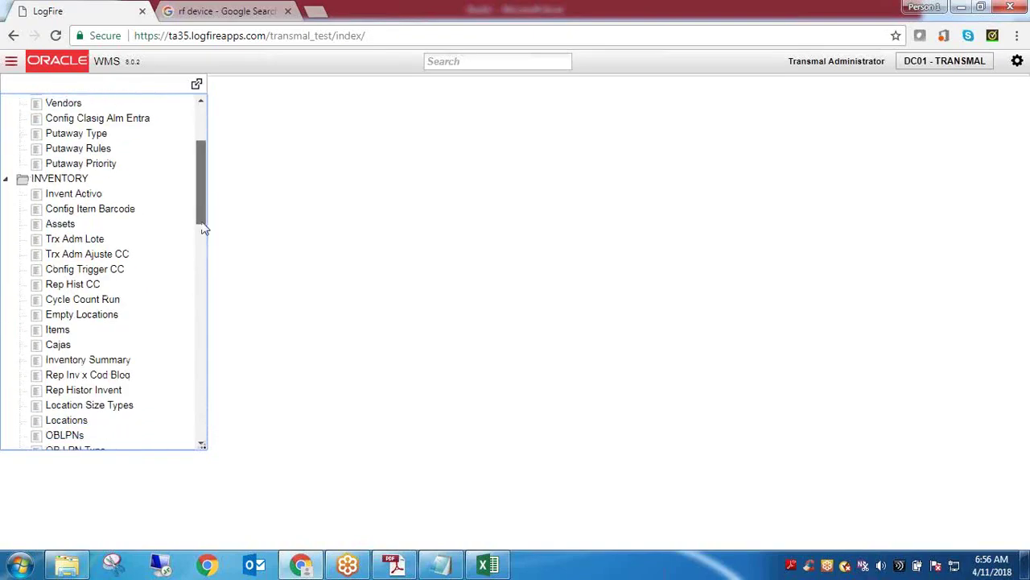
{"action": "left_click_drag", "start_coordinate": [203, 199], "coordinate": [208, 420]}
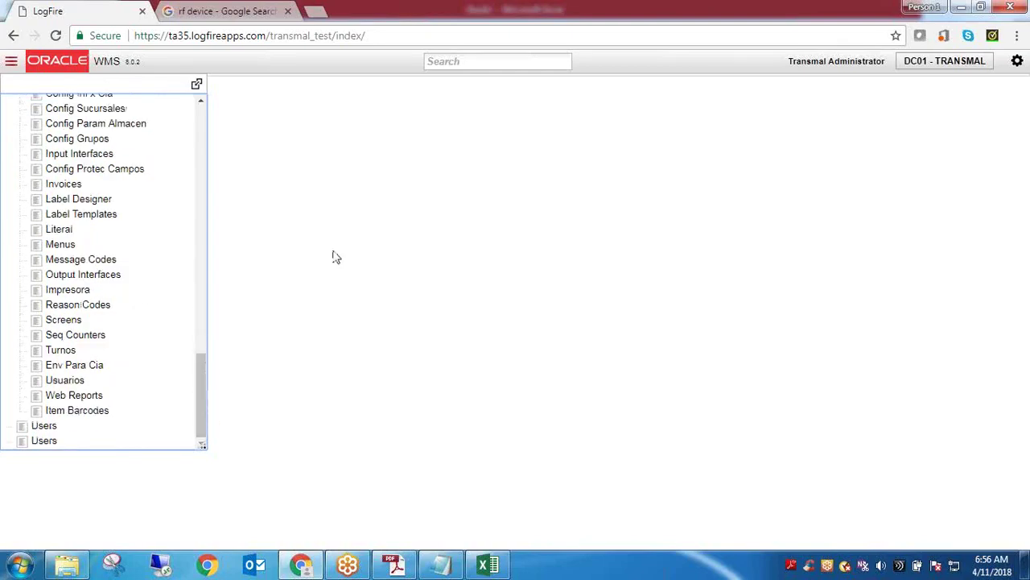
{"action": "left_click", "coordinate": [472, 61]}
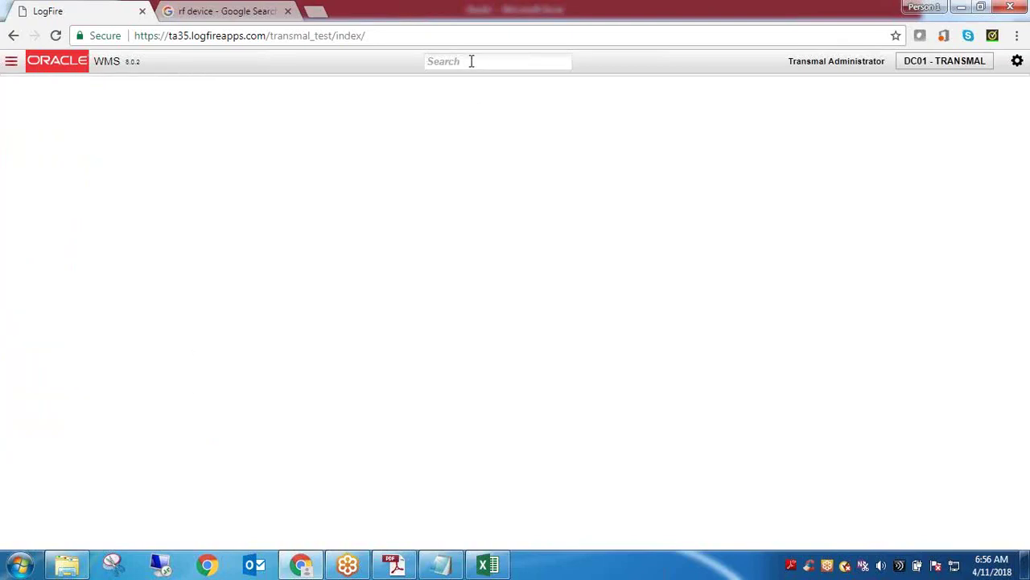
Try a screen search for 'item', then clear it and dismiss the suggestions
{"action": "type", "text": "item"}
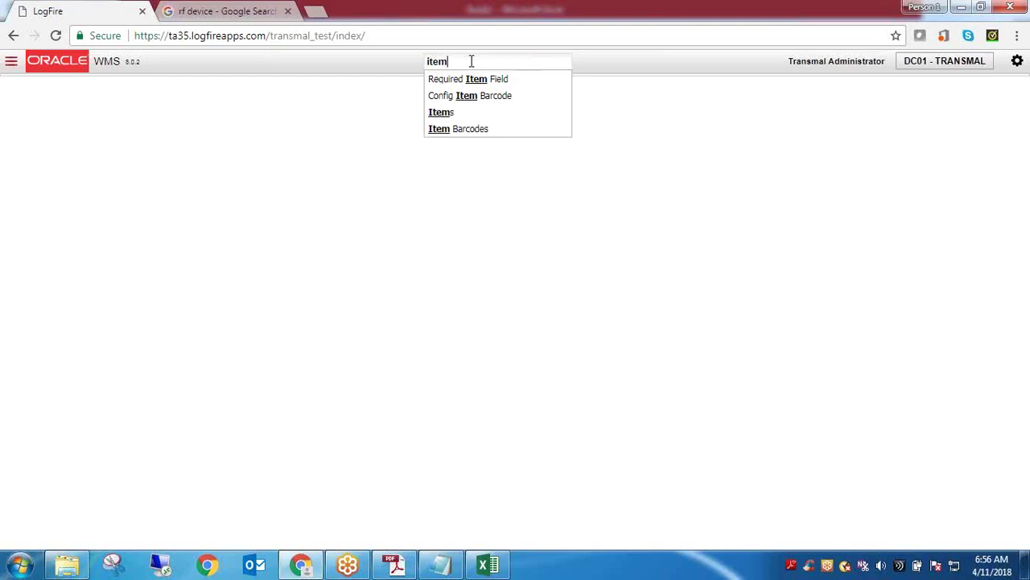
{"action": "key", "text": "BackSpace"}
{"action": "key", "text": "BackSpace"}
{"action": "key", "text": "BackSpace"}
{"action": "key", "text": "BackSpace"}
{"action": "left_click", "coordinate": [662, 64]}
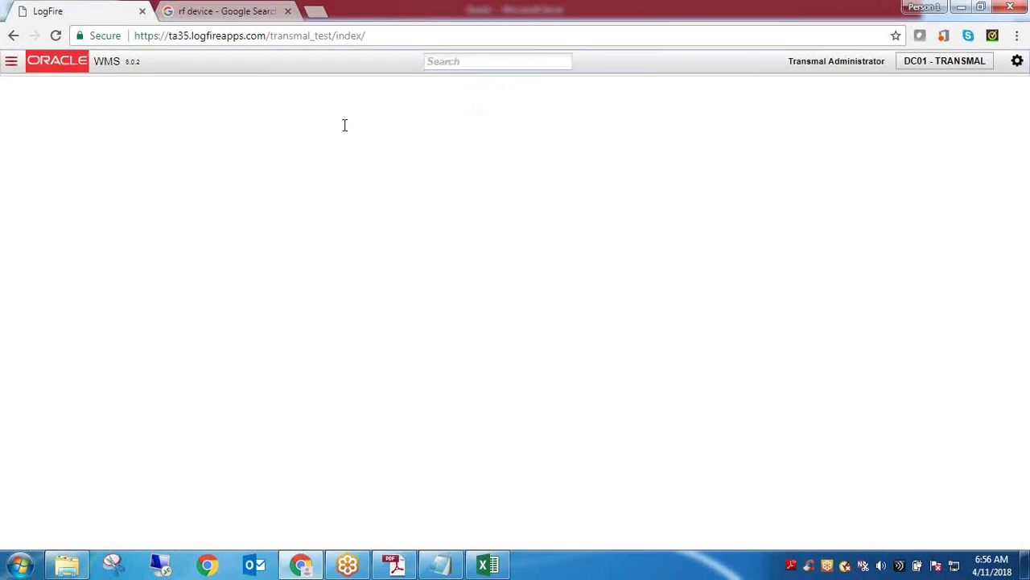
Reopen the navigation tree and scroll to Item Barcodes under the OTHER section
{"action": "left_click", "coordinate": [12, 67]}
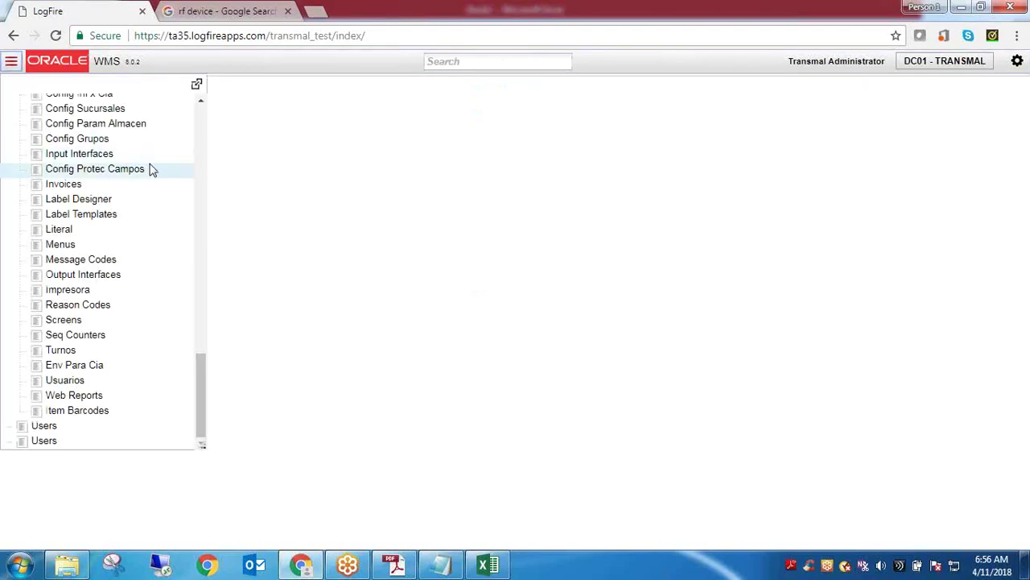
{"action": "scroll", "coordinate": [201, 395], "scroll_direction": "up", "scroll_amount": 3}
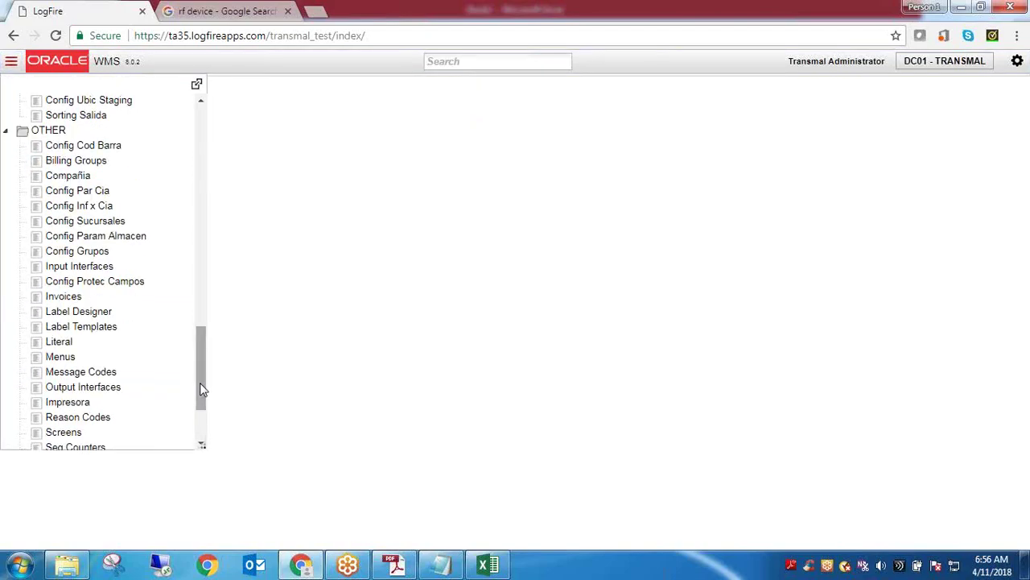
{"action": "left_click", "coordinate": [203, 386]}
{"action": "left_click_drag", "start_coordinate": [203, 384], "coordinate": [207, 79]}
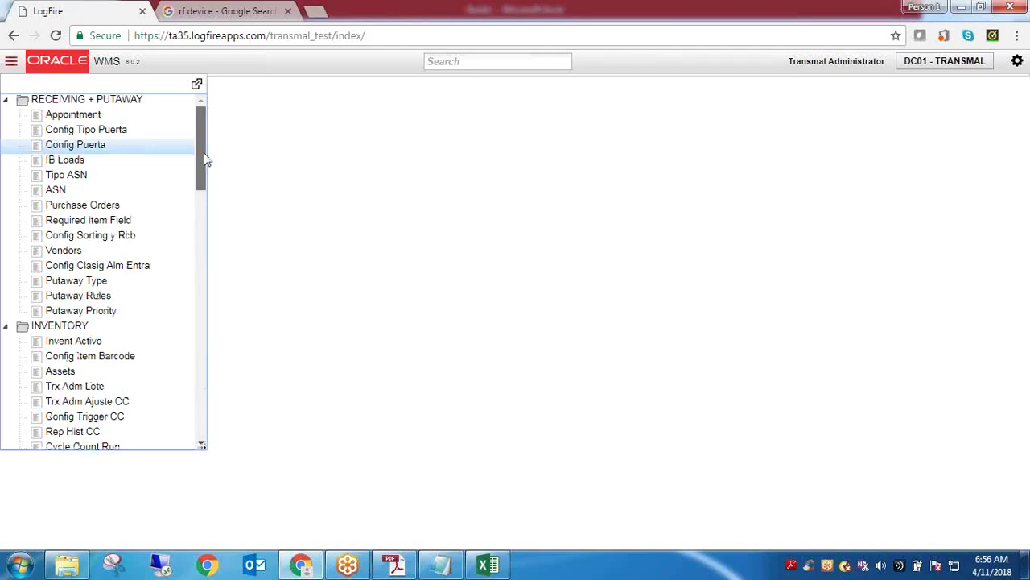
{"action": "left_click_drag", "start_coordinate": [204, 158], "coordinate": [200, 398]}
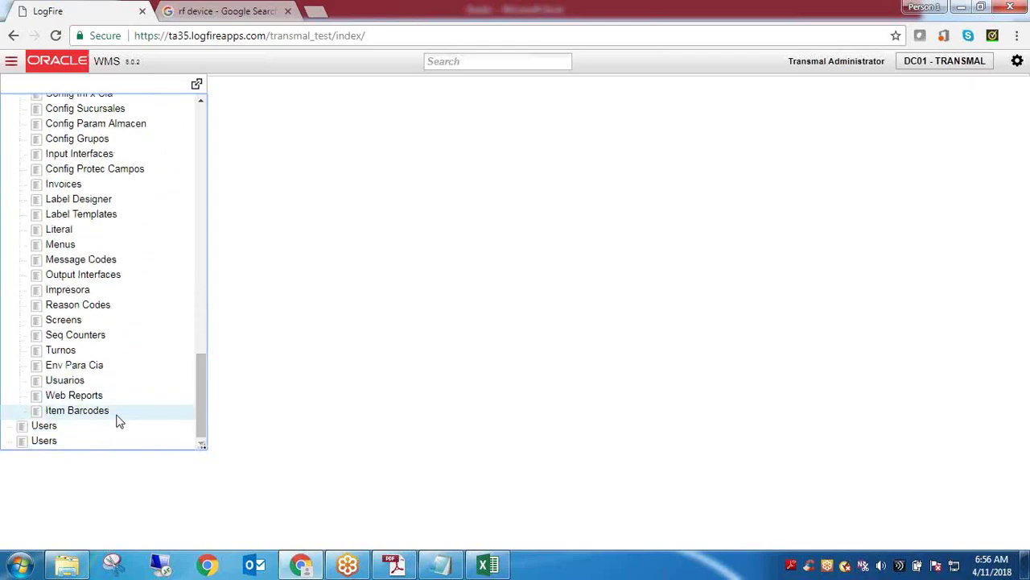
{"action": "left_click", "coordinate": [92, 415]}
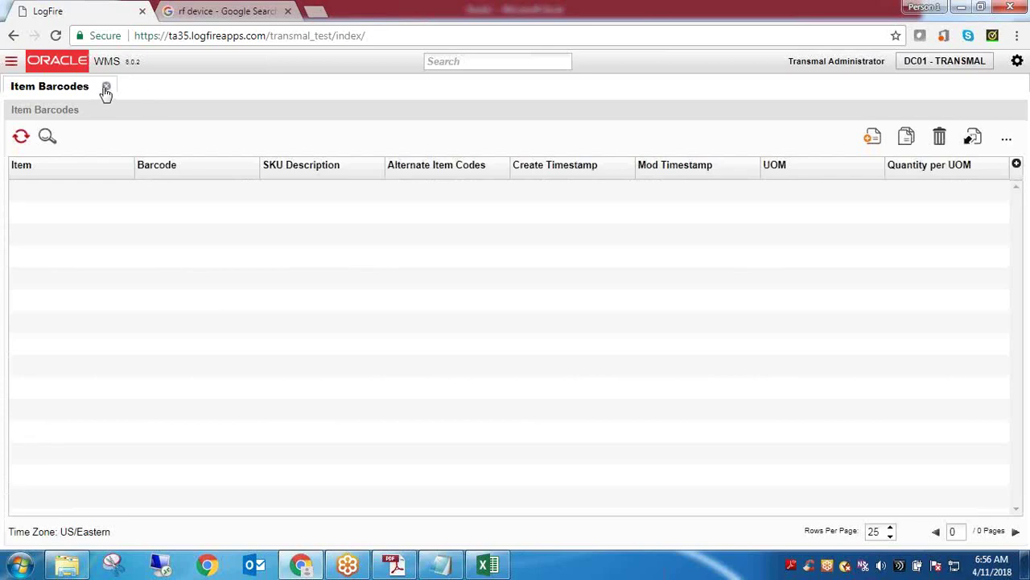
{"action": "left_click", "coordinate": [103, 88]}
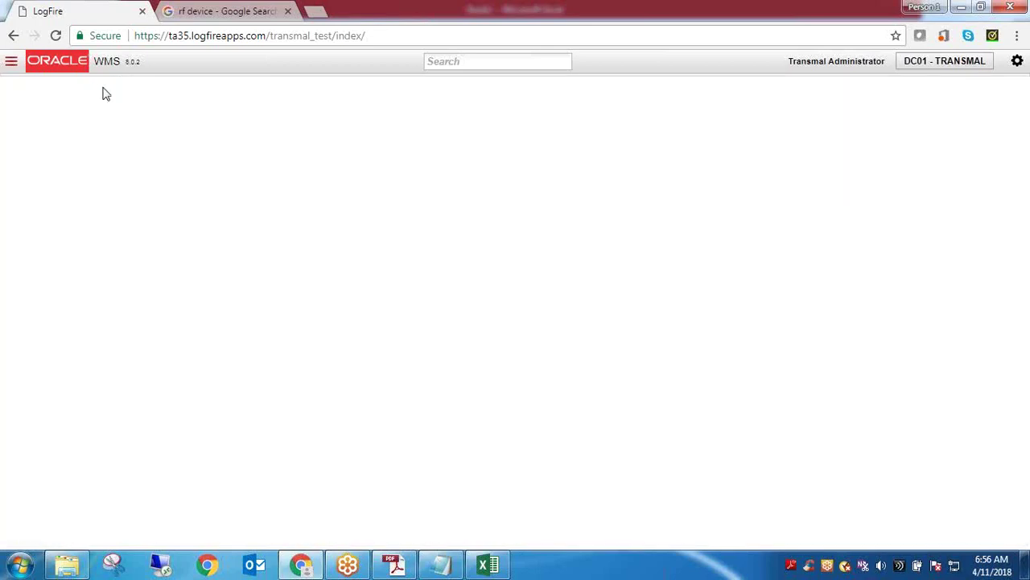
{"action": "left_click", "coordinate": [432, 63]}
{"action": "left_click", "coordinate": [14, 70]}
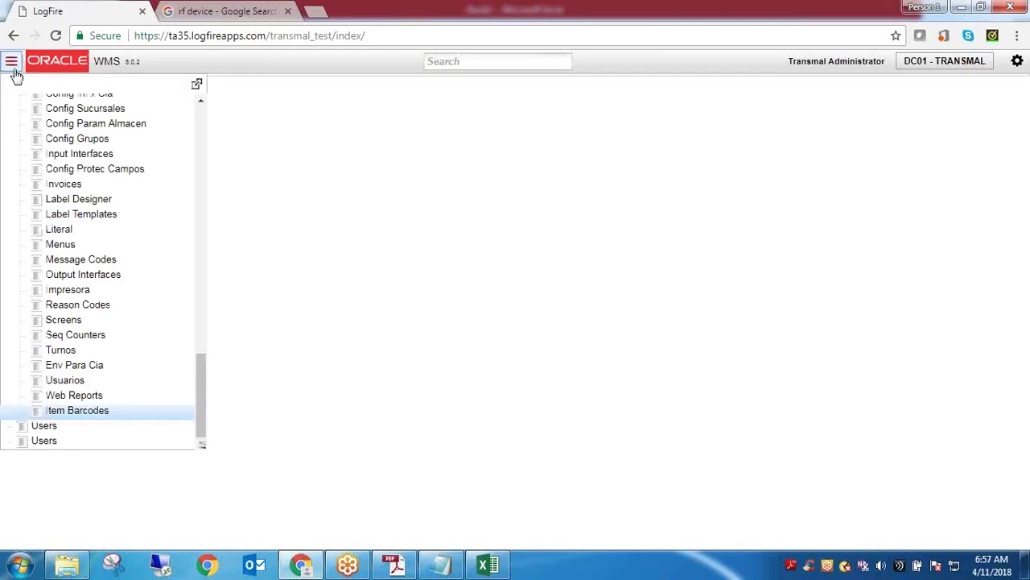
{"action": "left_click_drag", "start_coordinate": [203, 420], "coordinate": [215, 122]}
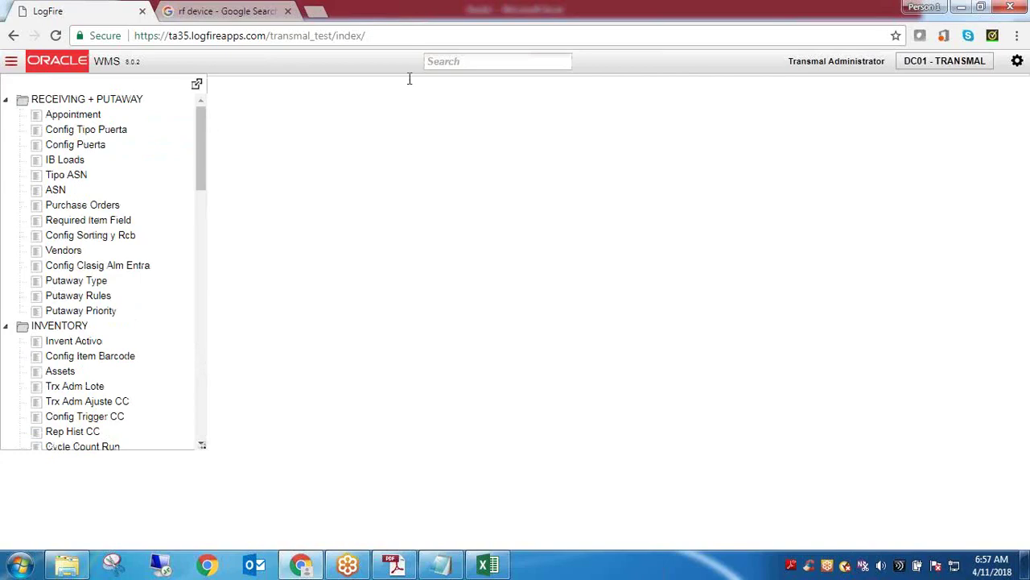
{"action": "left_click", "coordinate": [457, 68]}
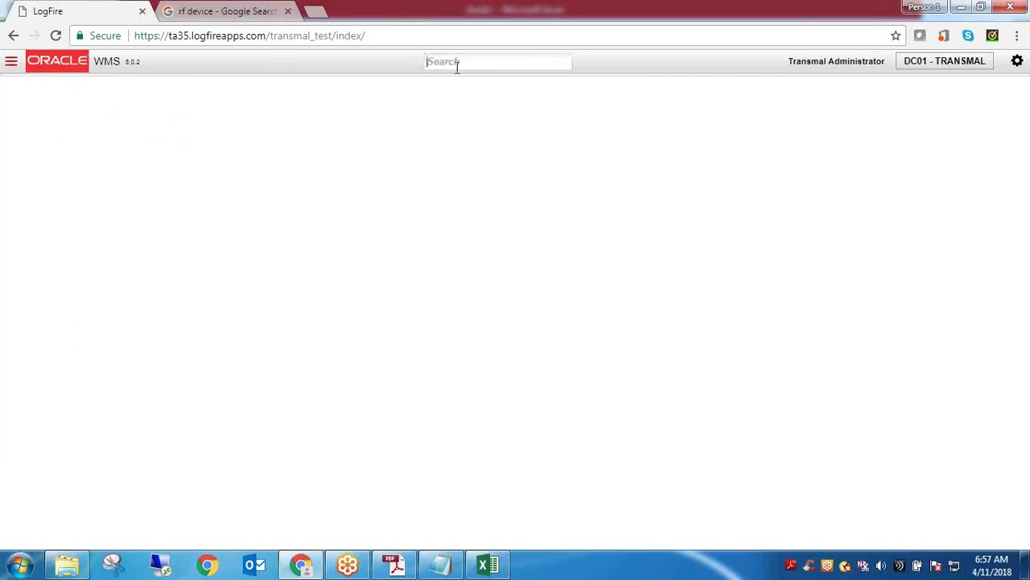
{"action": "left_click", "coordinate": [12, 64]}
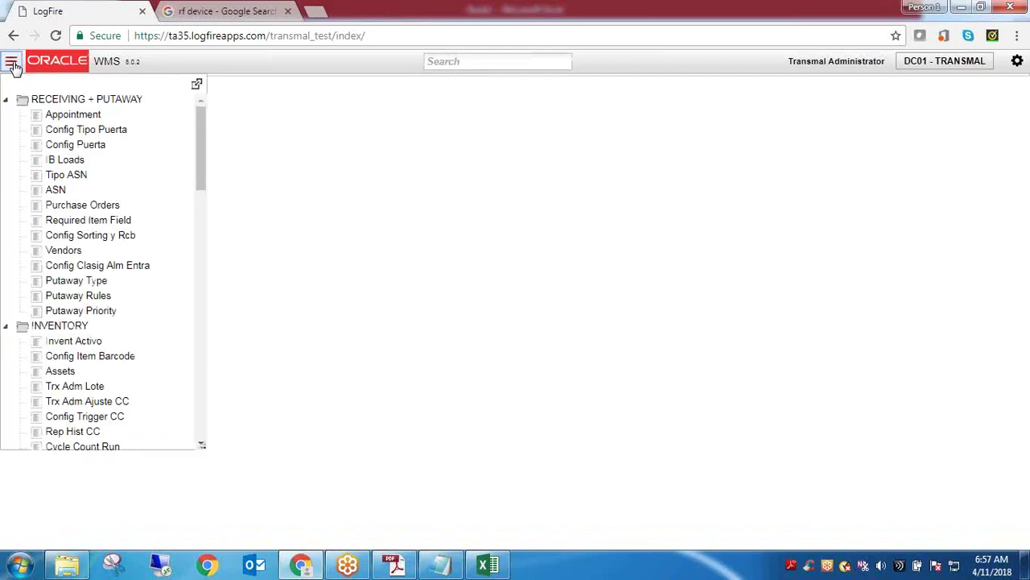
{"action": "left_click", "coordinate": [13, 65]}
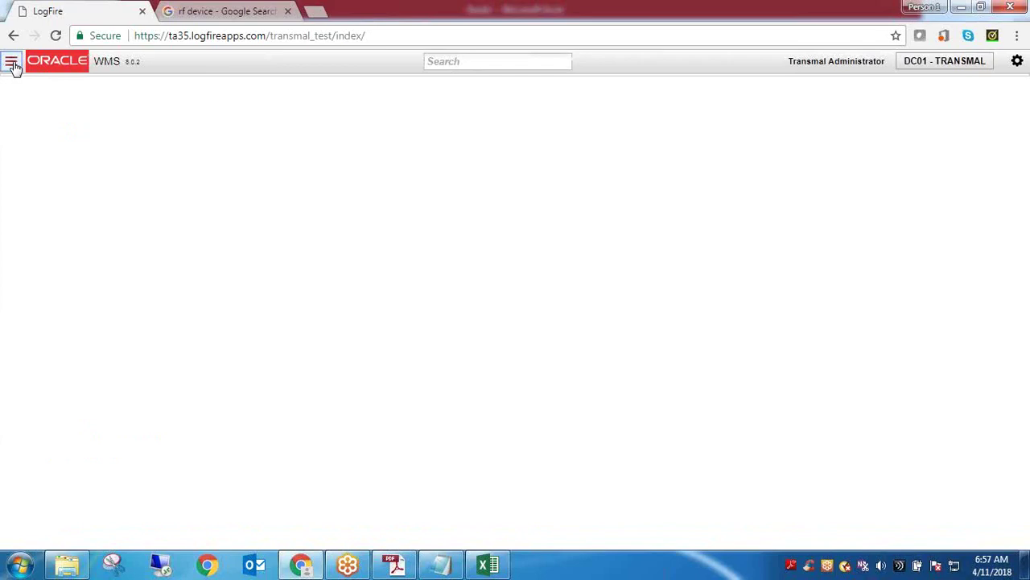
{"action": "left_click", "coordinate": [13, 65]}
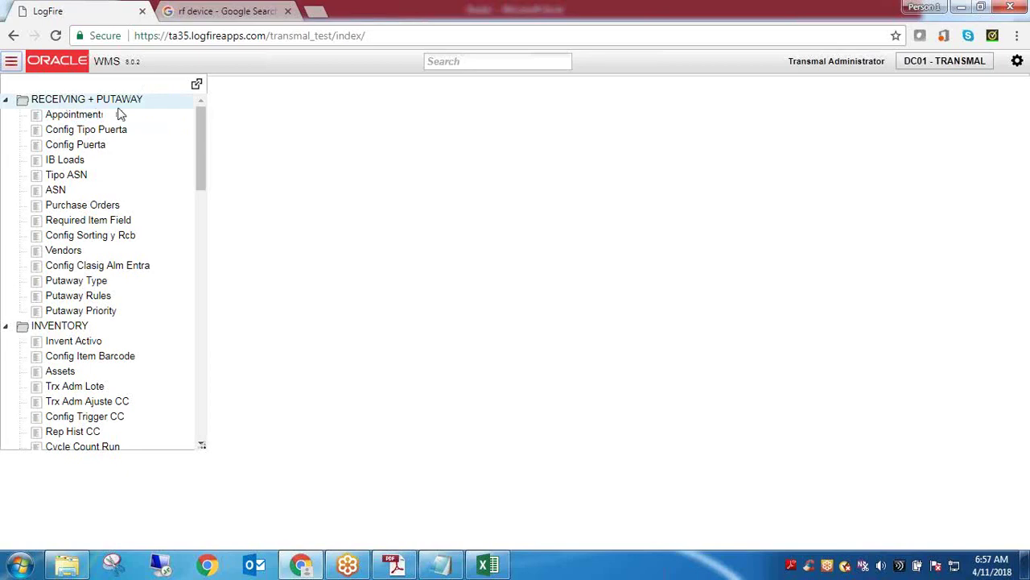
{"action": "left_click", "coordinate": [504, 60]}
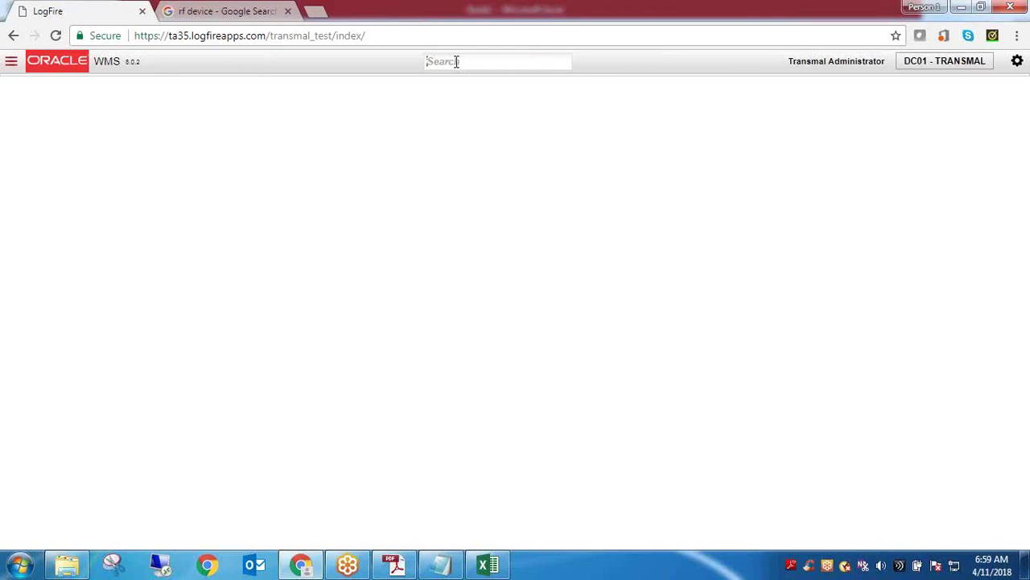
Open Purchase Orders via a 'pur' search and refresh its empty order list twice
{"action": "type", "text": "pur"}
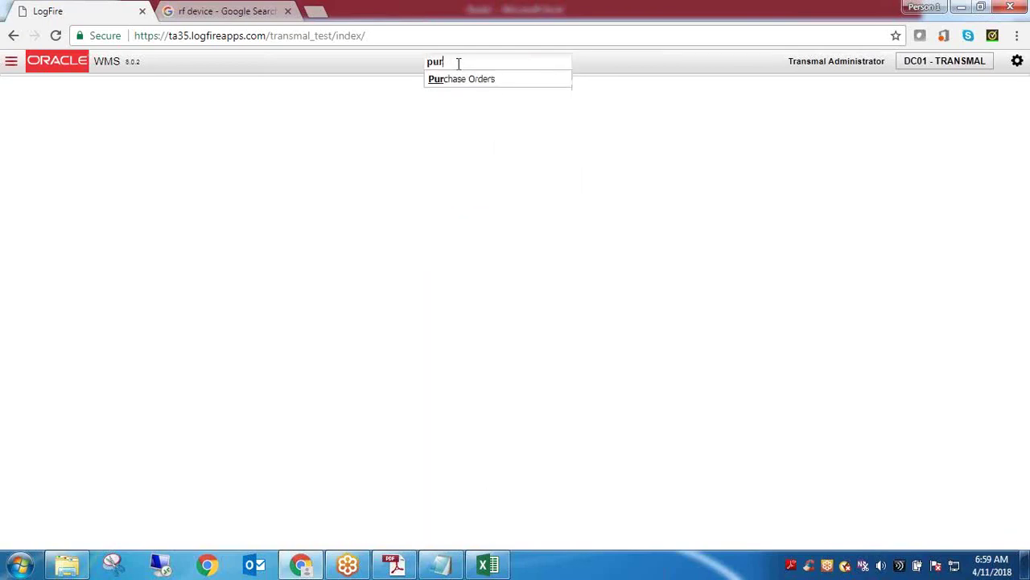
{"action": "left_click", "coordinate": [473, 81]}
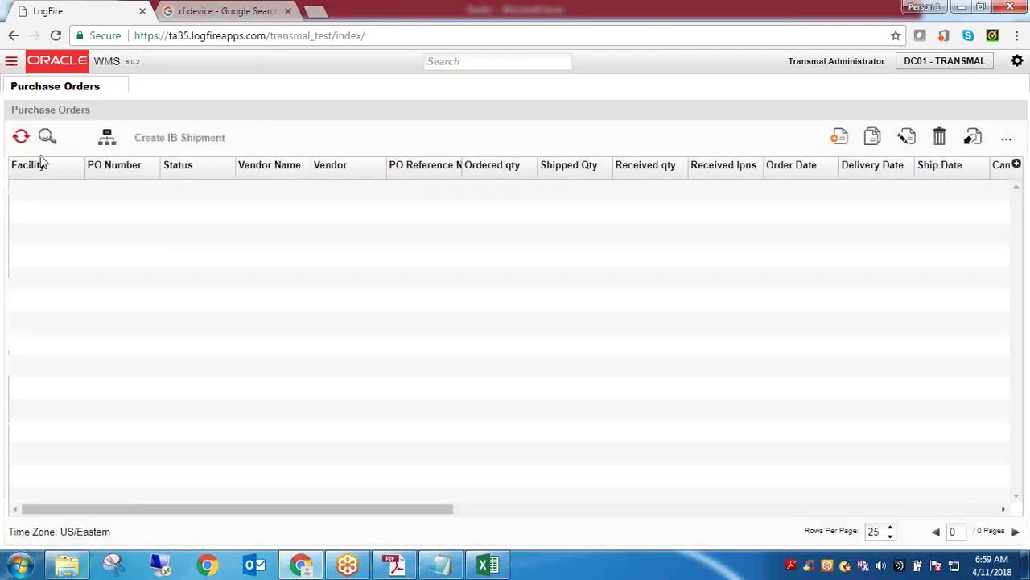
{"action": "left_click", "coordinate": [21, 136]}
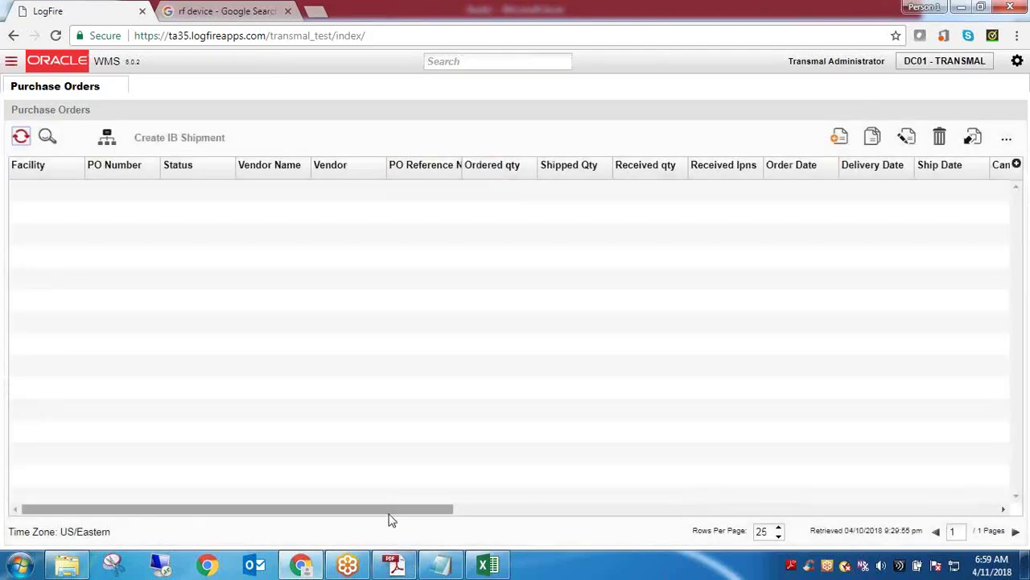
{"action": "left_click_drag", "start_coordinate": [387, 518], "coordinate": [1004, 520]}
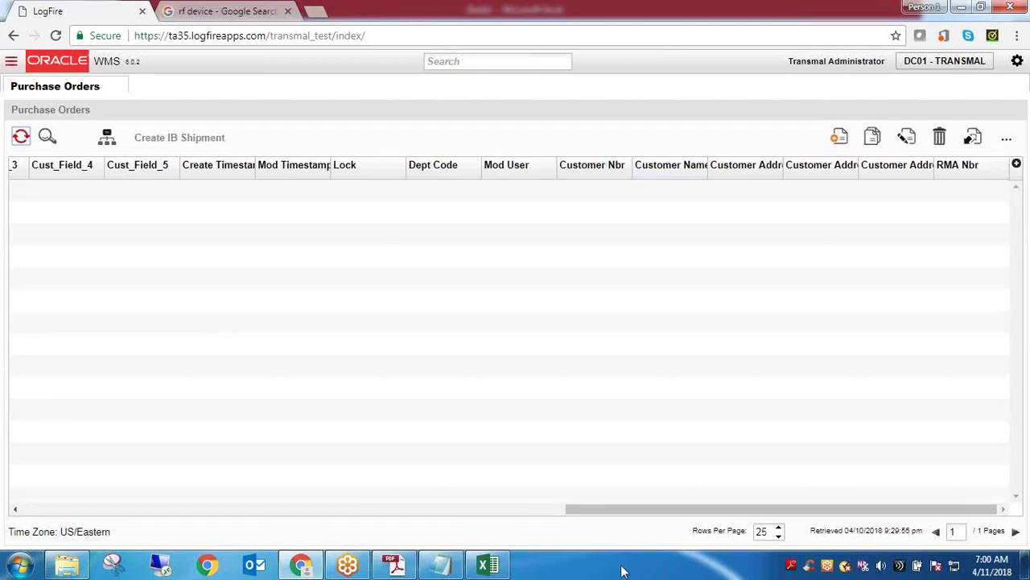
{"action": "left_click_drag", "start_coordinate": [621, 518], "coordinate": [56, 489]}
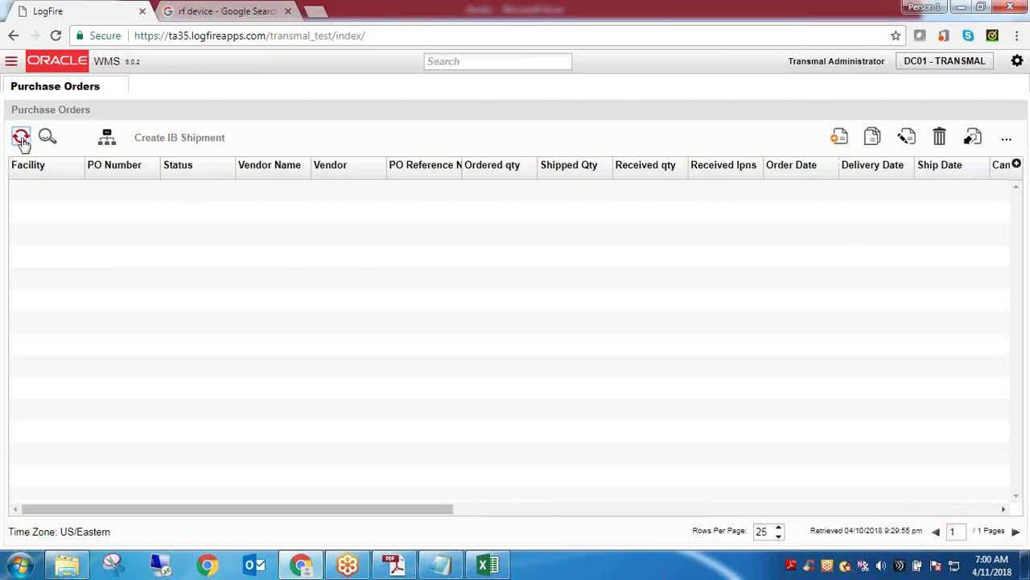
{"action": "left_click", "coordinate": [22, 139]}
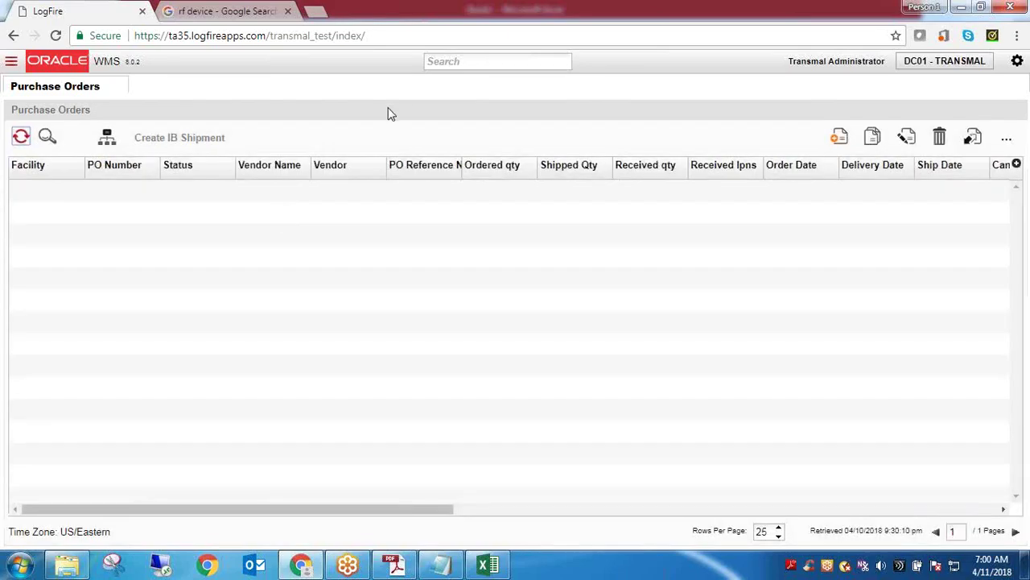
{"action": "left_click", "coordinate": [441, 63]}
Open the Order Header screen from an 'Ord' search and refresh it
{"action": "type", "text": "Ord"}
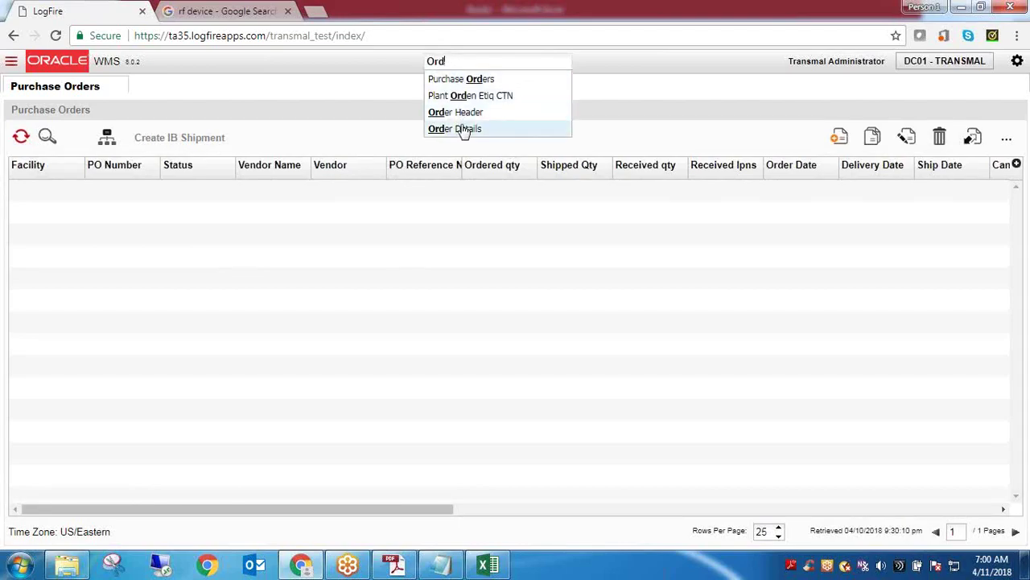
{"action": "left_click", "coordinate": [467, 112]}
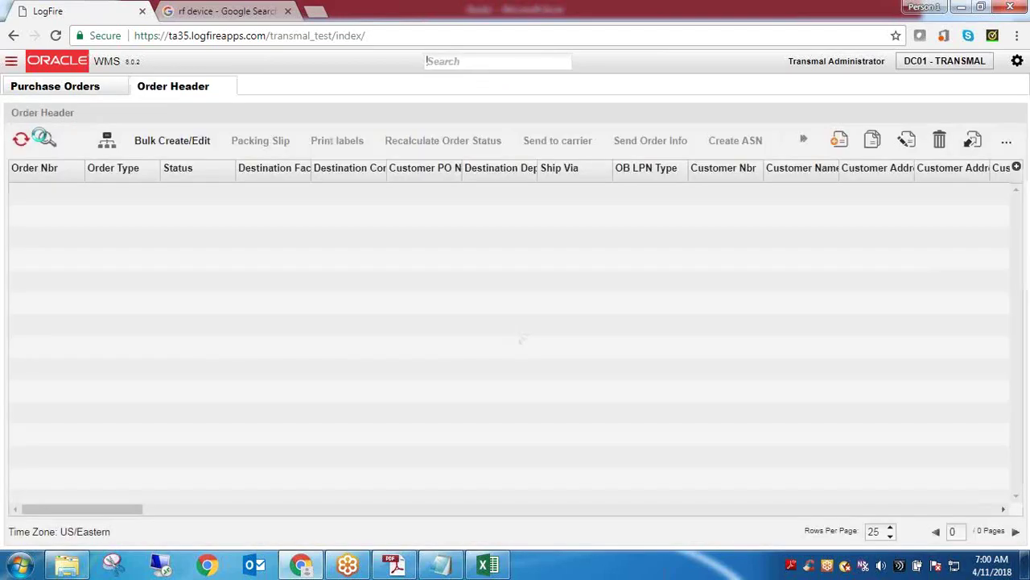
{"action": "left_click", "coordinate": [21, 140]}
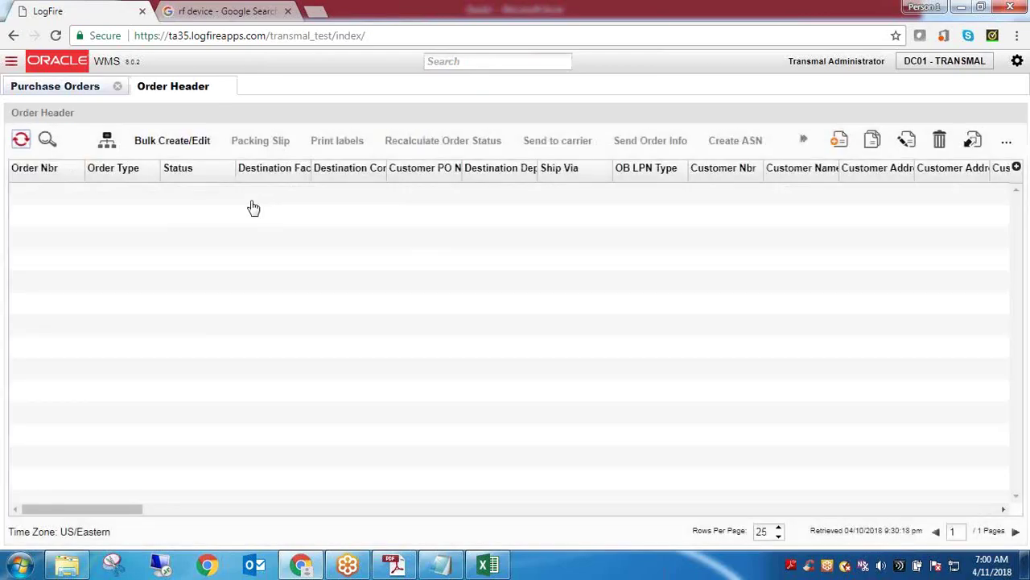
Open the Appointment screen via an 'App' search, showing one Not Scheduled appointment
{"action": "left_click", "coordinate": [76, 91]}
{"action": "left_click", "coordinate": [509, 64]}
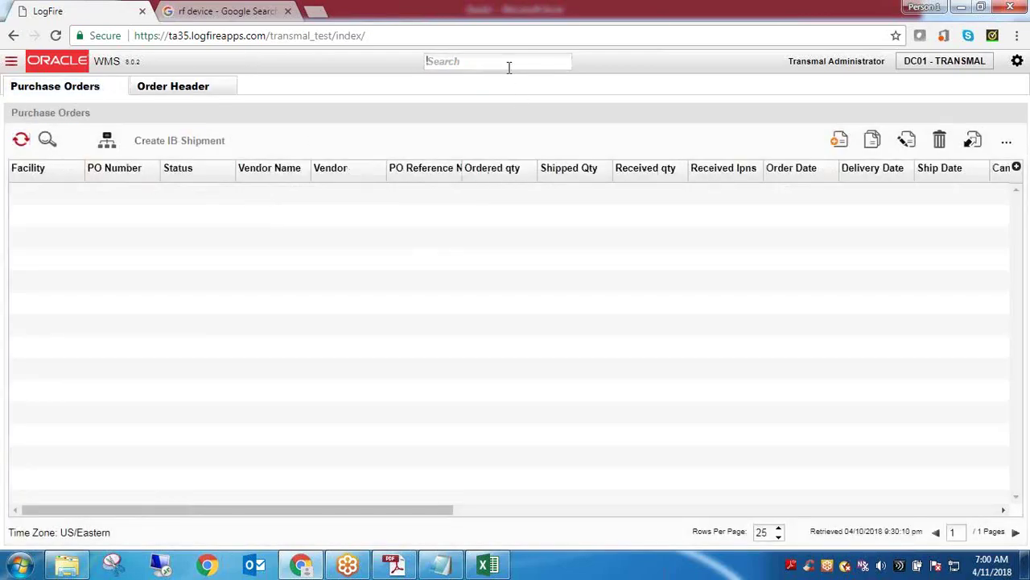
{"action": "type", "text": "App"}
{"action": "left_click", "coordinate": [485, 85]}
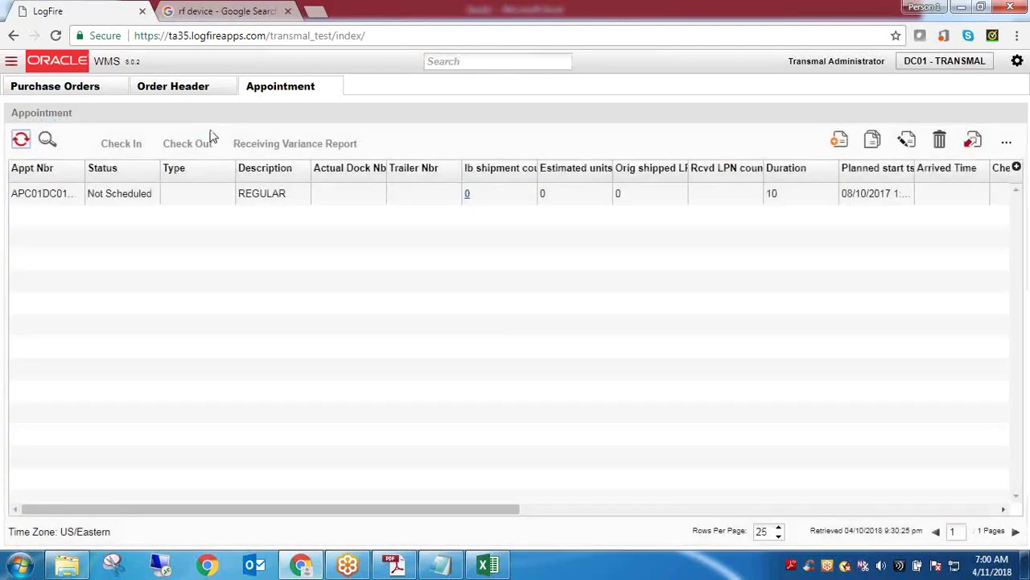
Select the Not Scheduled appointment and hide the Status column from the grid
{"action": "left_click", "coordinate": [119, 196]}
{"action": "double_click", "coordinate": [121, 196]}
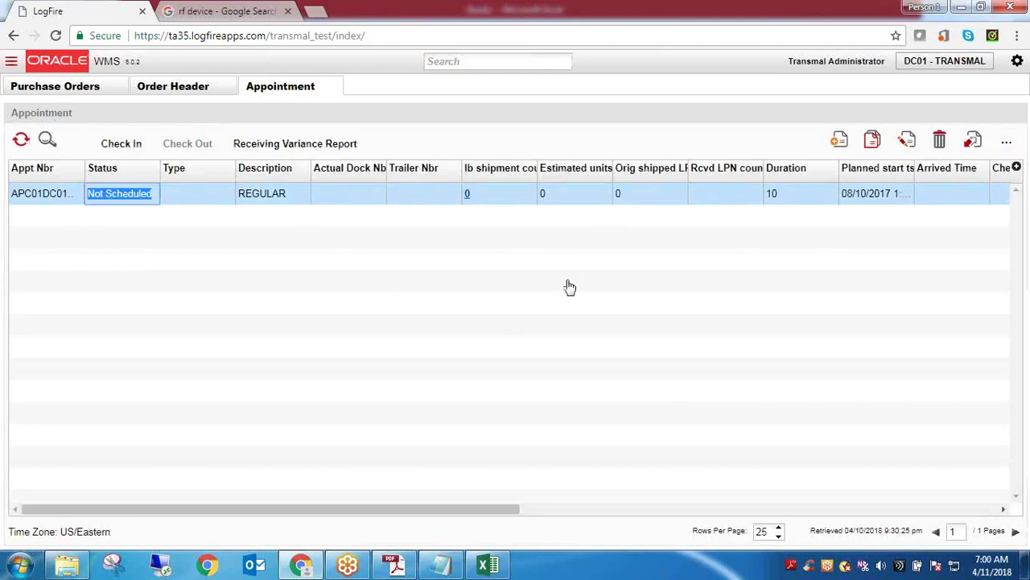
{"action": "left_click", "coordinate": [1017, 167]}
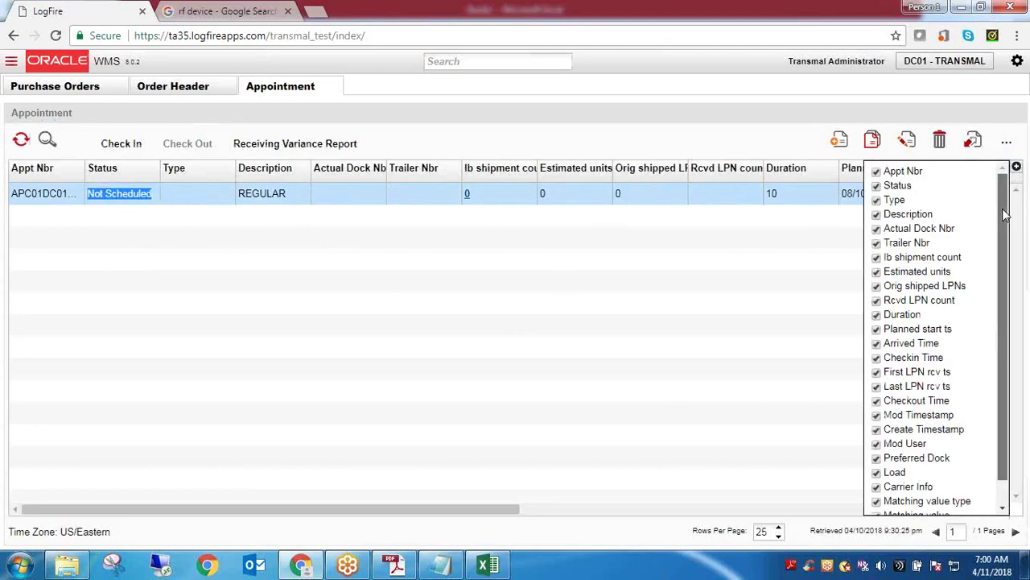
{"action": "mouse_move", "coordinate": [1008, 217]}
{"action": "left_mouse_down"}
{"action": "mouse_move", "coordinate": [1009, 383]}
{"action": "mouse_move", "coordinate": [1007, 213]}
{"action": "left_mouse_up"}
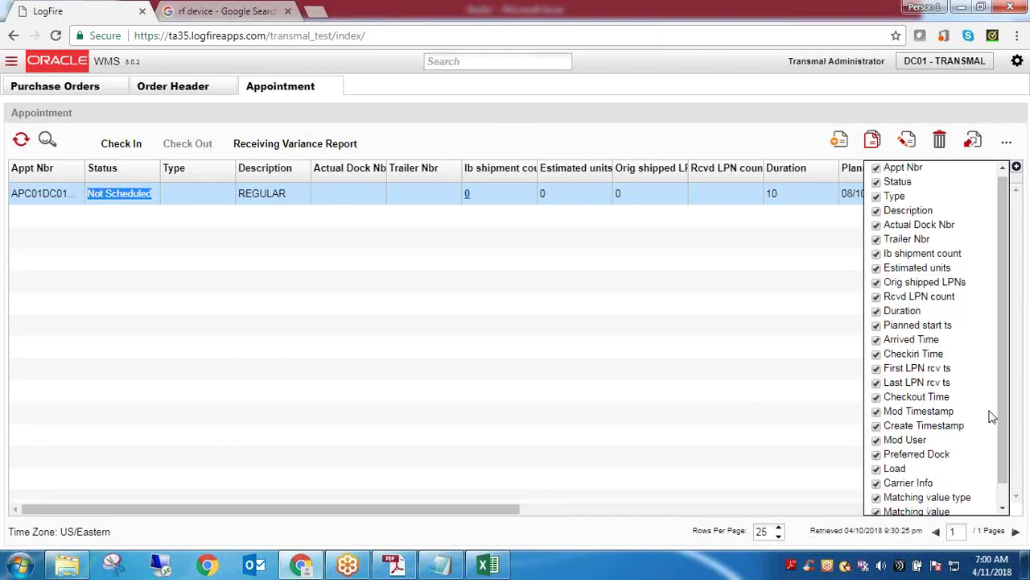
{"action": "scroll", "coordinate": [995, 414], "scroll_direction": "down", "scroll_amount": 1}
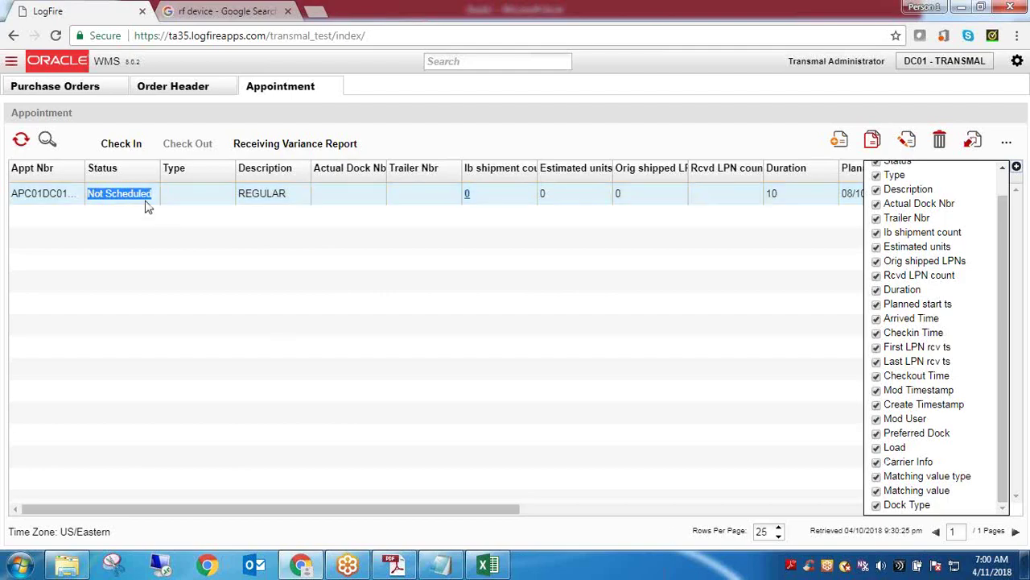
{"action": "scroll", "coordinate": [993, 251], "scroll_direction": "up", "scroll_amount": 2}
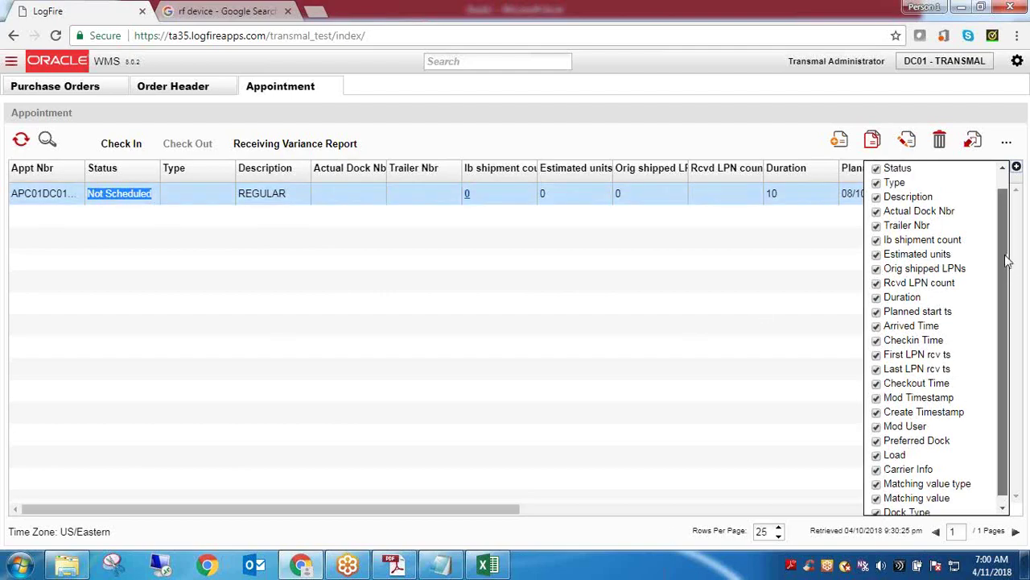
{"action": "left_click", "coordinate": [876, 186]}
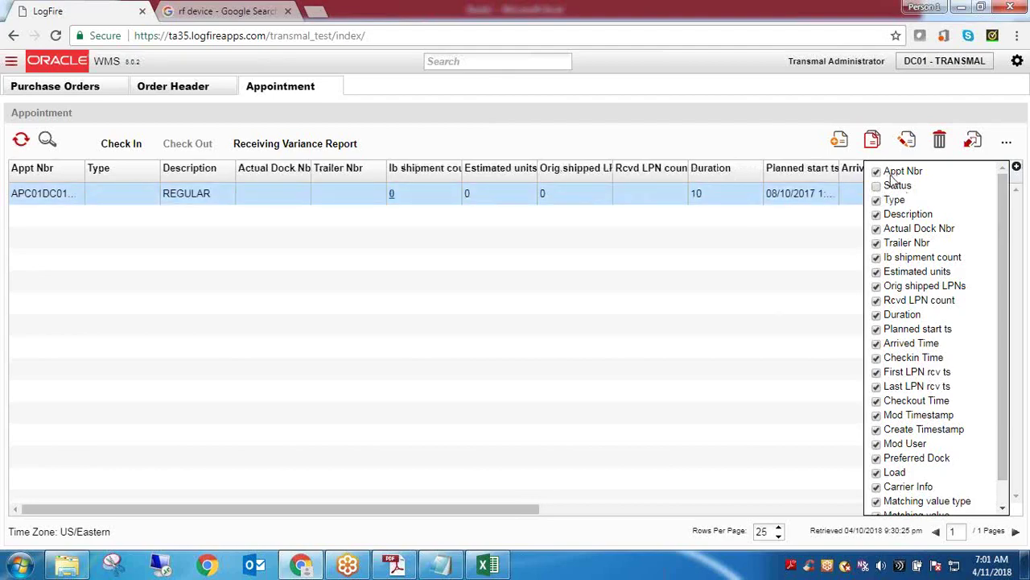
Bring the Status column back, then return to the Order Header screen
{"action": "left_click", "coordinate": [1009, 144]}
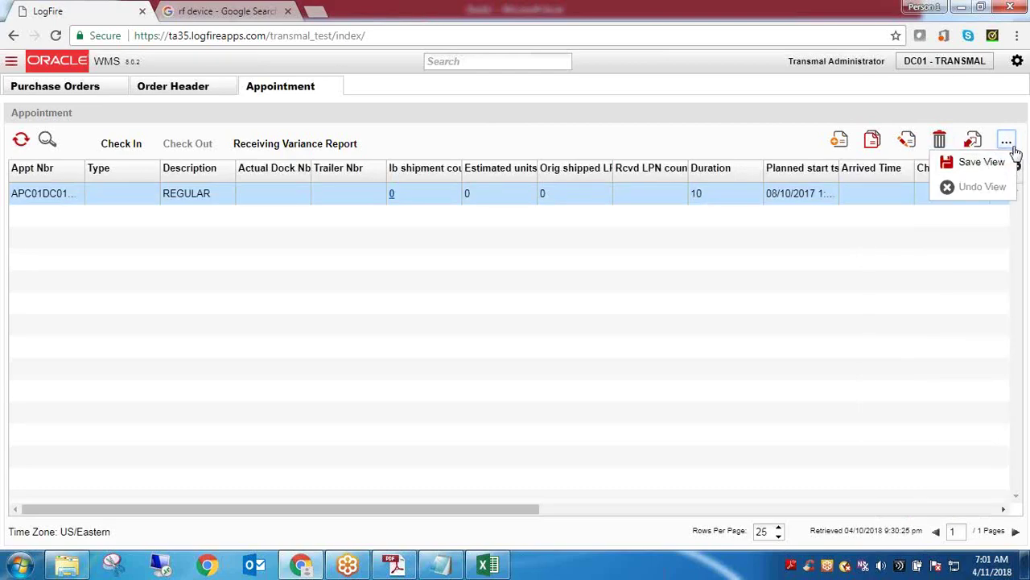
{"action": "left_click", "coordinate": [1017, 168]}
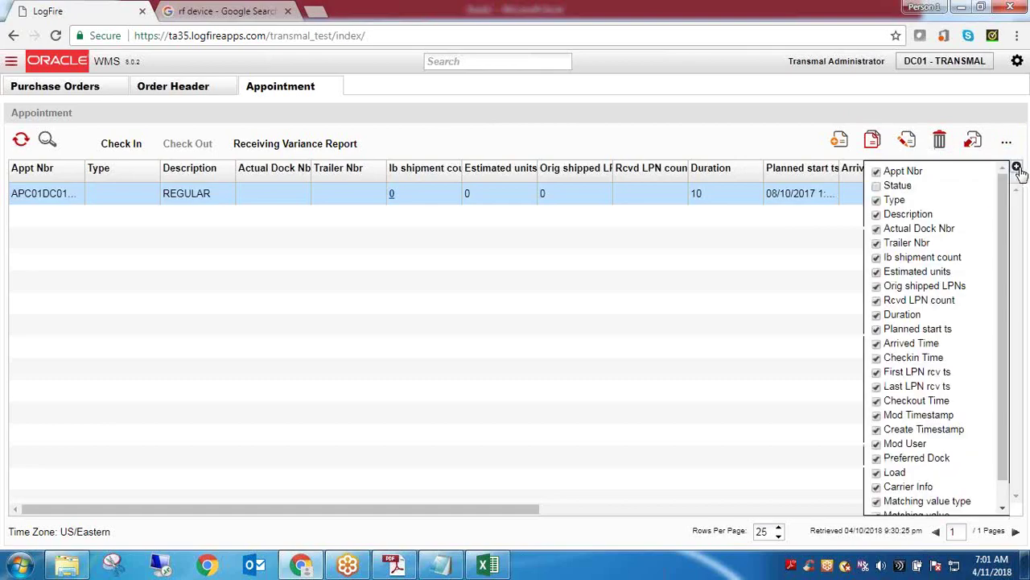
{"action": "left_click", "coordinate": [877, 186]}
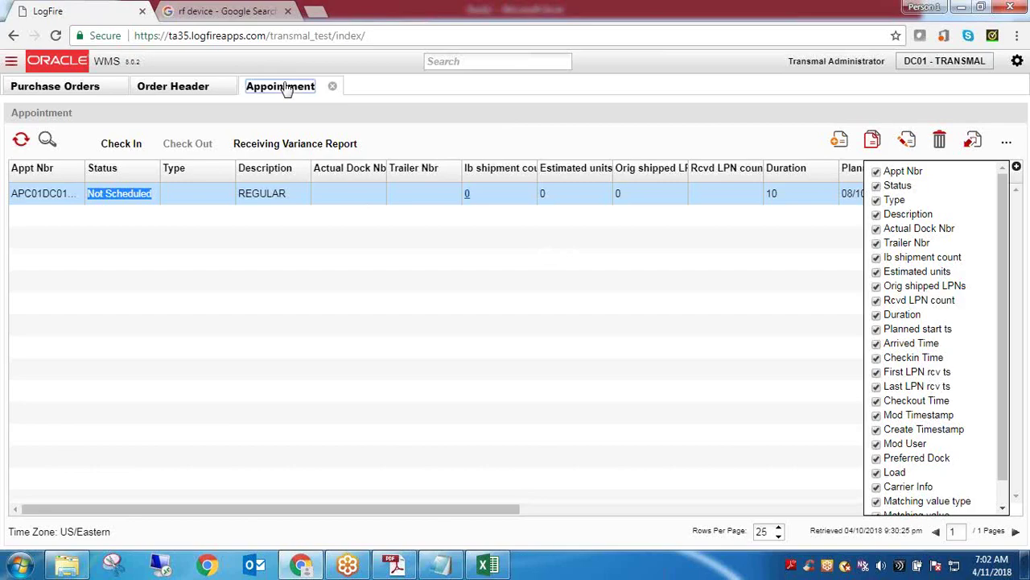
{"action": "left_click", "coordinate": [174, 91]}
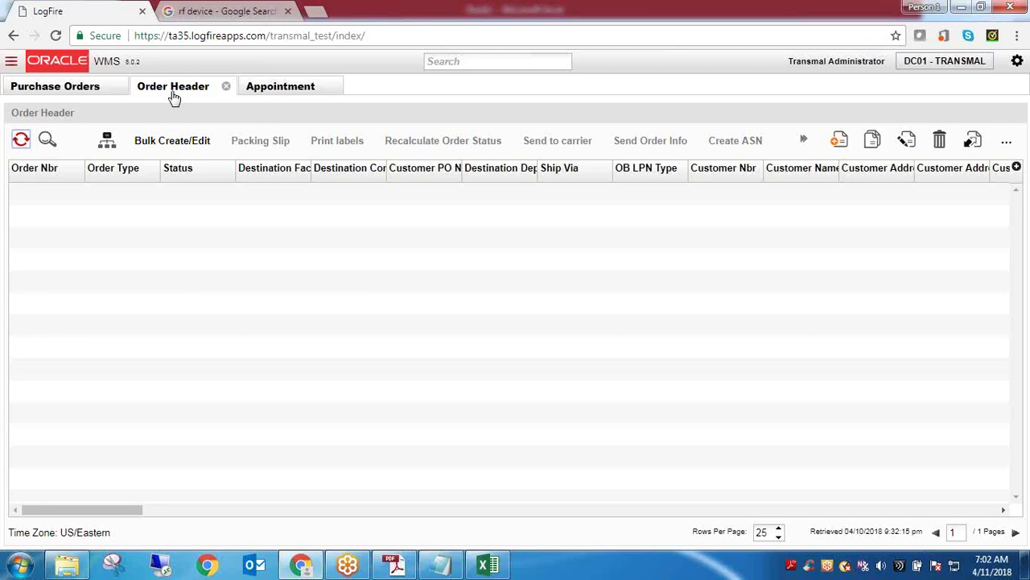
Close the Appointment tab, scroll across the Order Header columns, and show its column chooser
{"action": "left_click", "coordinate": [334, 87]}
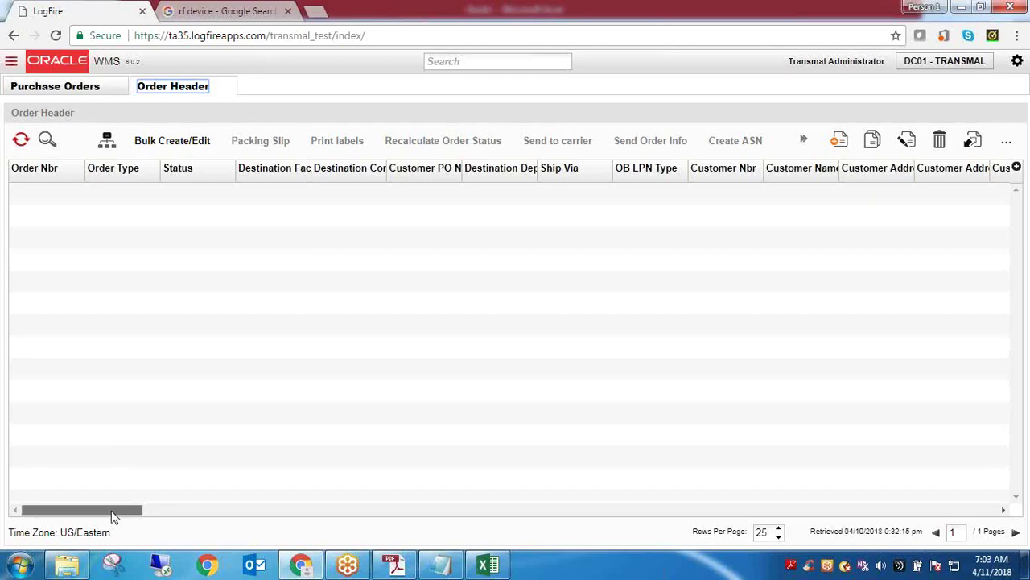
{"action": "left_click_drag", "start_coordinate": [113, 516], "coordinate": [687, 504]}
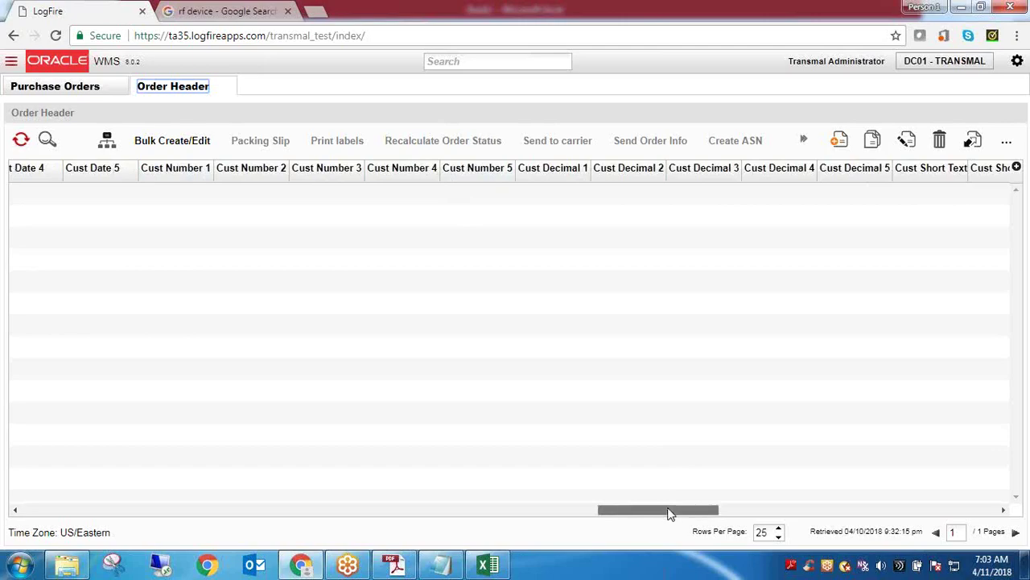
{"action": "left_click_drag", "start_coordinate": [669, 514], "coordinate": [900, 490]}
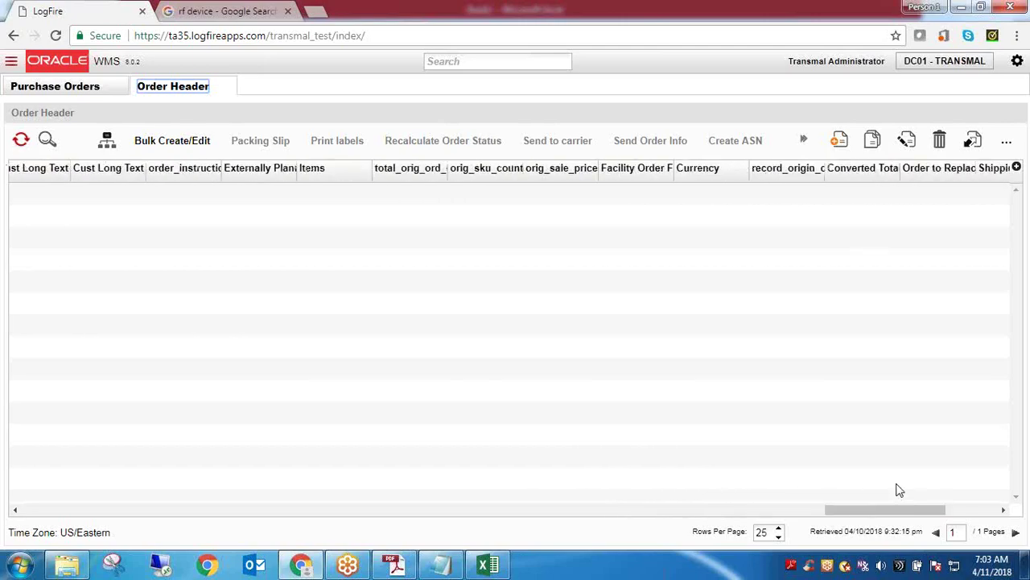
{"action": "left_click", "coordinate": [1016, 167]}
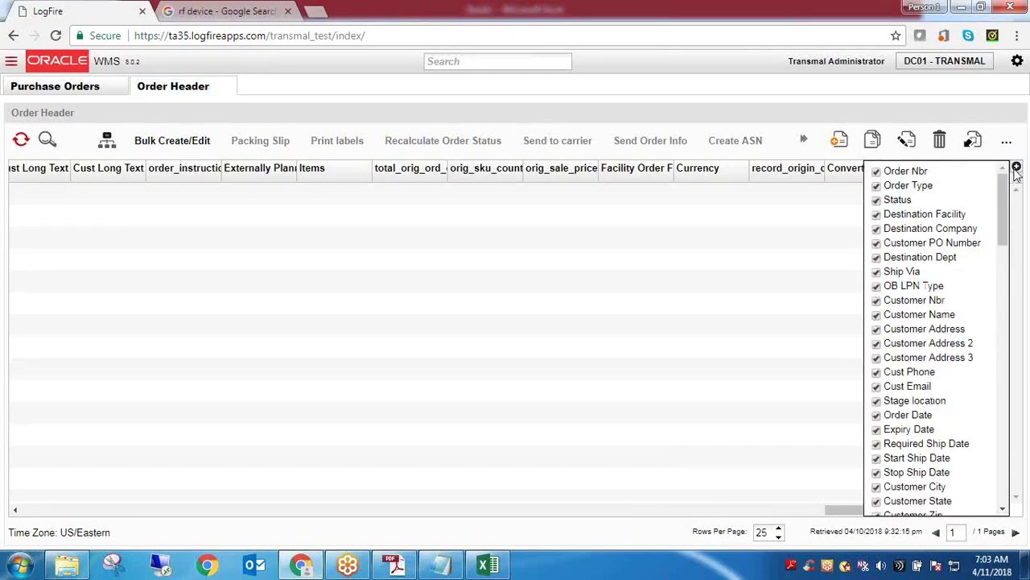
Uncheck Cust Number 1, 2, 3, 4, 5 and Cust Decimal 1 in the column chooser
{"action": "left_click_drag", "start_coordinate": [1007, 213], "coordinate": [1009, 370]}
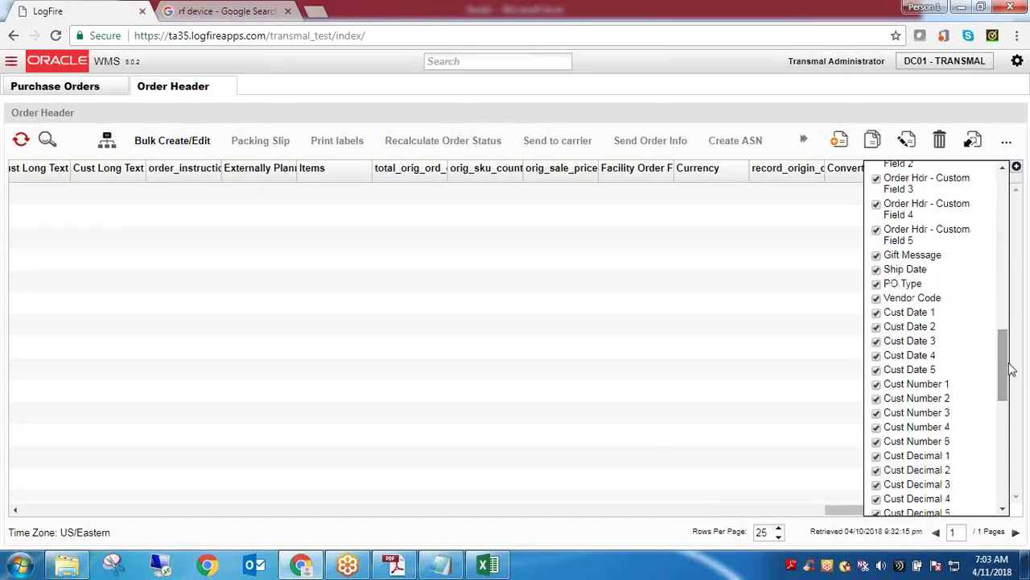
{"action": "left_click", "coordinate": [924, 386]}
{"action": "left_click", "coordinate": [921, 399]}
{"action": "left_click", "coordinate": [923, 413]}
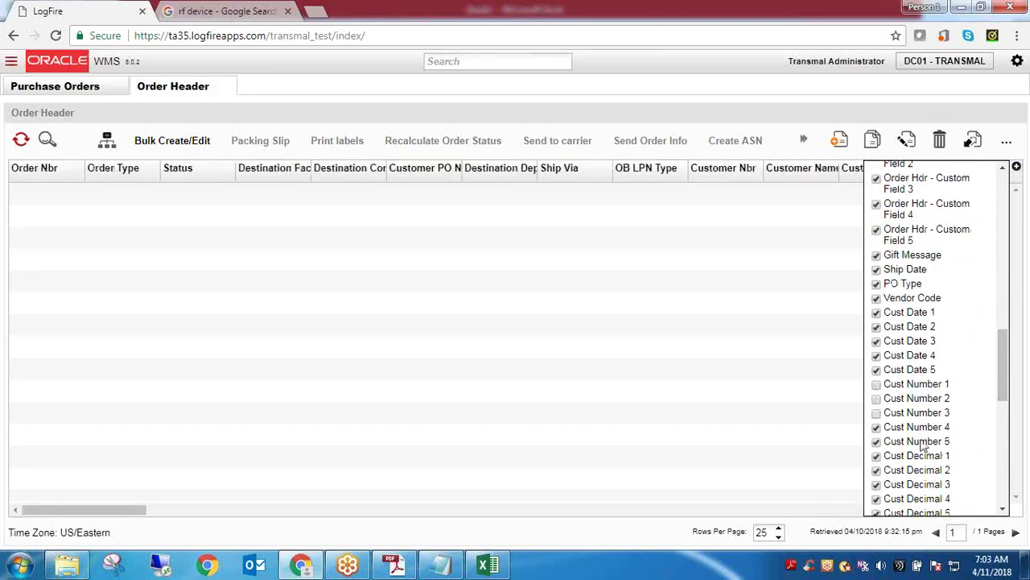
{"action": "left_click", "coordinate": [923, 445]}
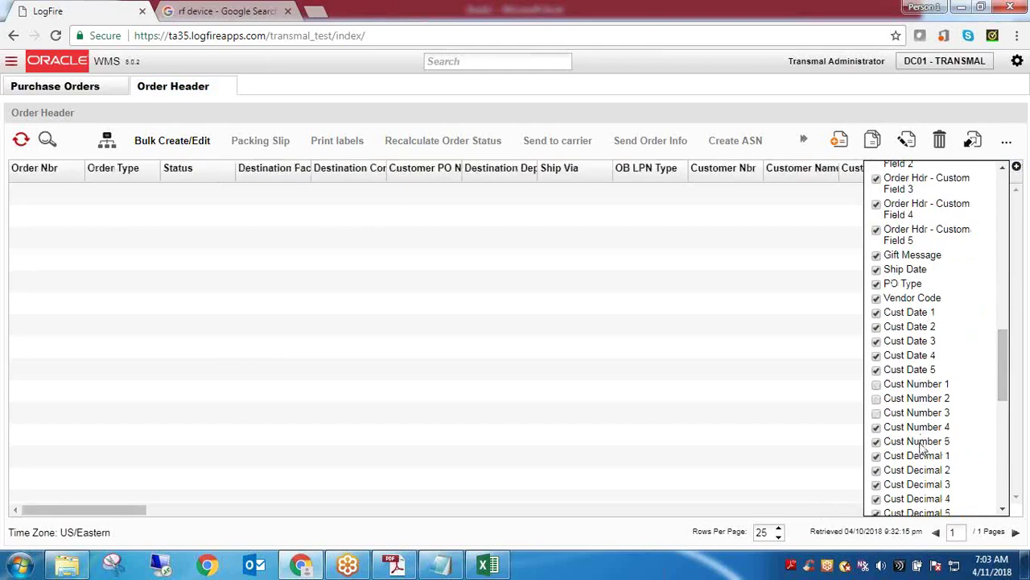
{"action": "left_click", "coordinate": [892, 433]}
{"action": "left_click", "coordinate": [891, 458]}
Close Order Header, refresh Purchase Orders, and bring the untitled Notepad notes to the front
{"action": "left_click", "coordinate": [227, 87]}
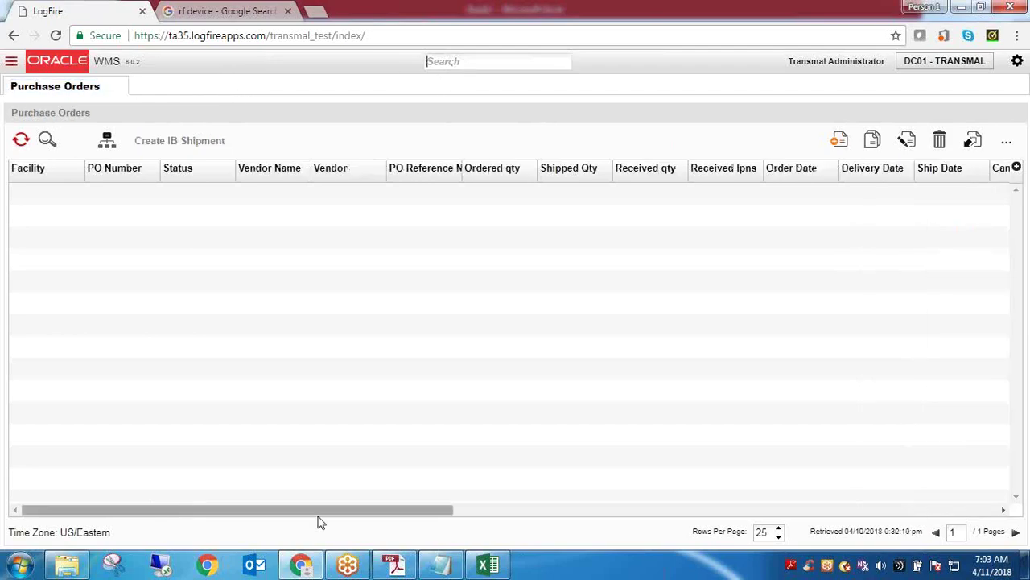
{"action": "left_click", "coordinate": [440, 564]}
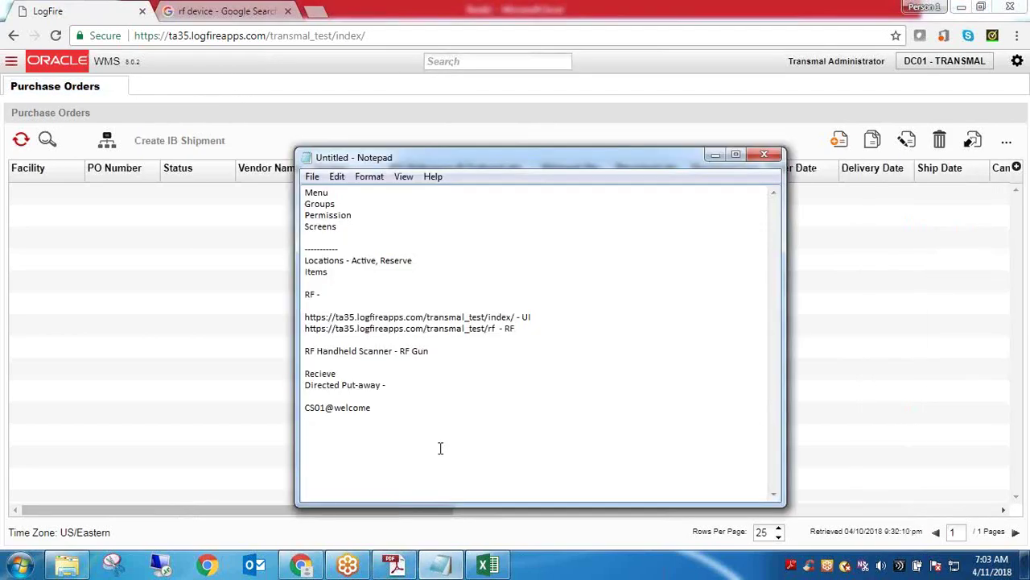
{"action": "left_click", "coordinate": [715, 155]}
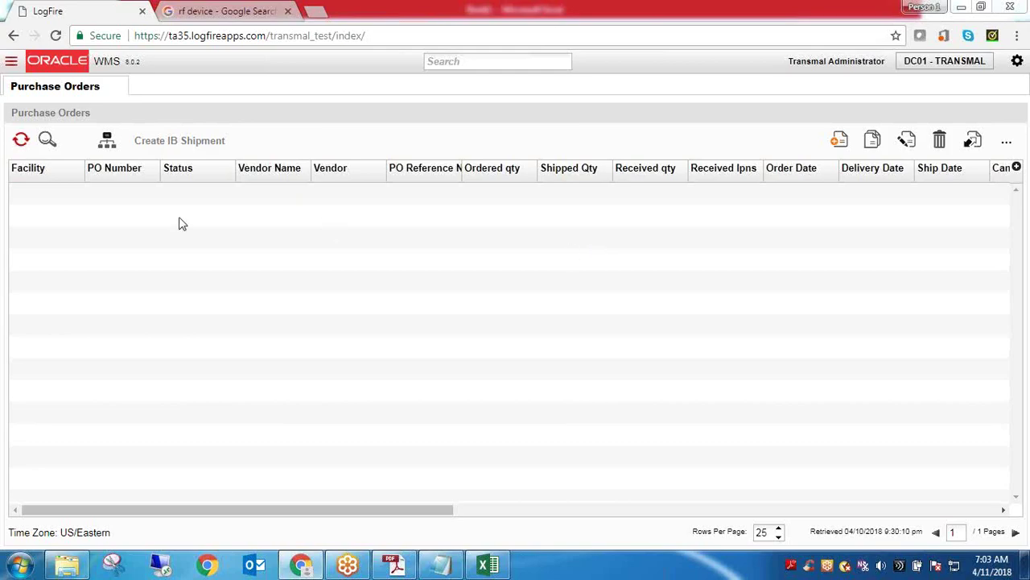
{"action": "left_click", "coordinate": [21, 139]}
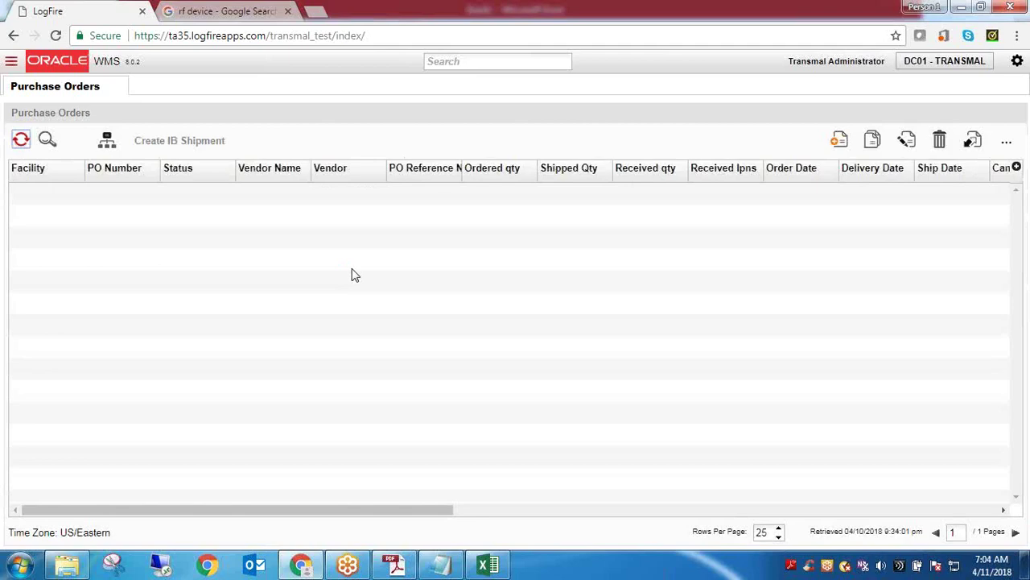
{"action": "mouse_move", "coordinate": [453, 570]}
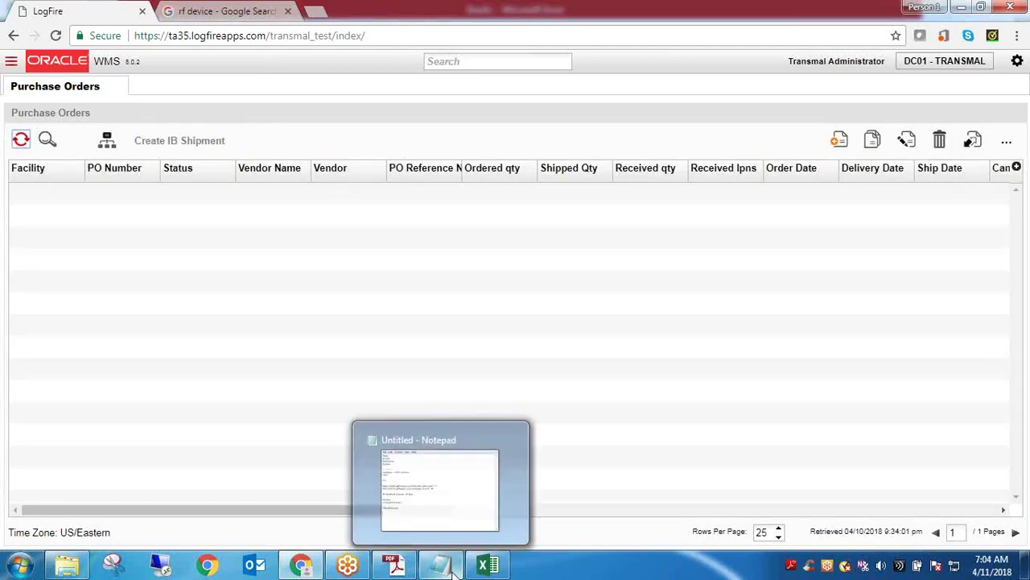
{"action": "left_click", "coordinate": [483, 483]}
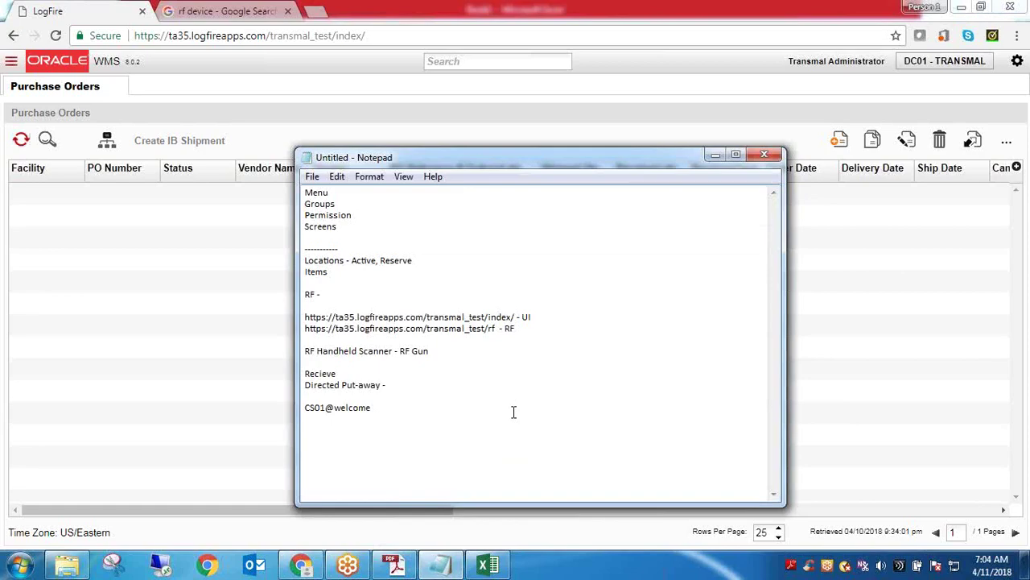
Search 'conf' in WMS and open Config Grupos, listing ITOTAL- WH EMPLOYEE and LogFire SuperUser
{"action": "left_click", "coordinate": [498, 63]}
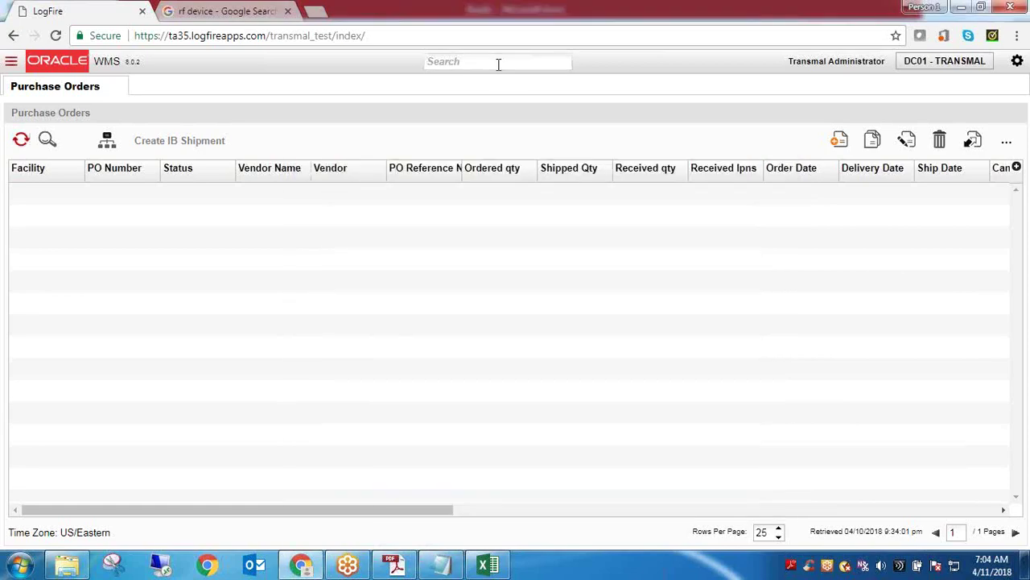
{"action": "type", "text": "gro"}
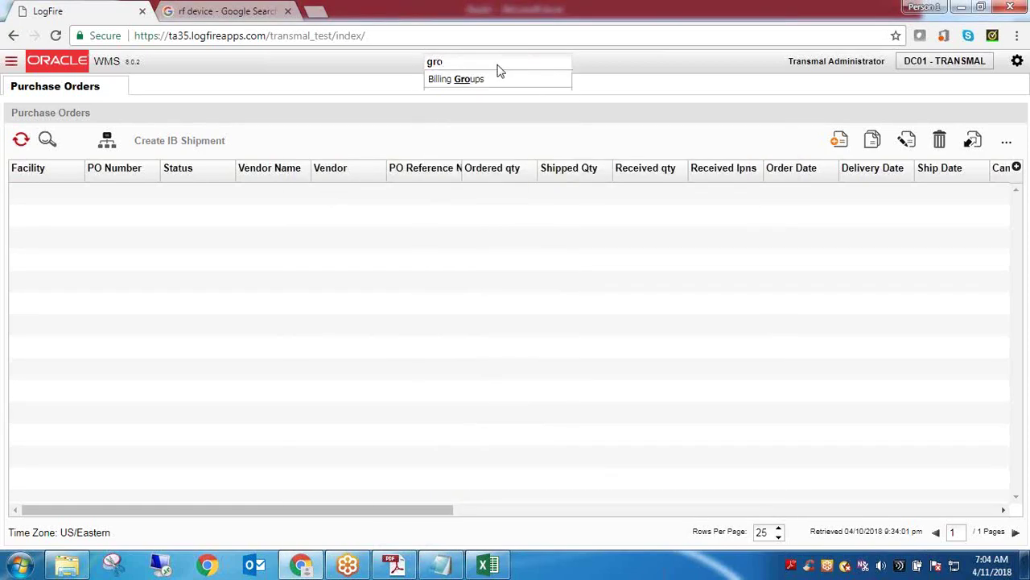
{"action": "type", "text": "cong"}
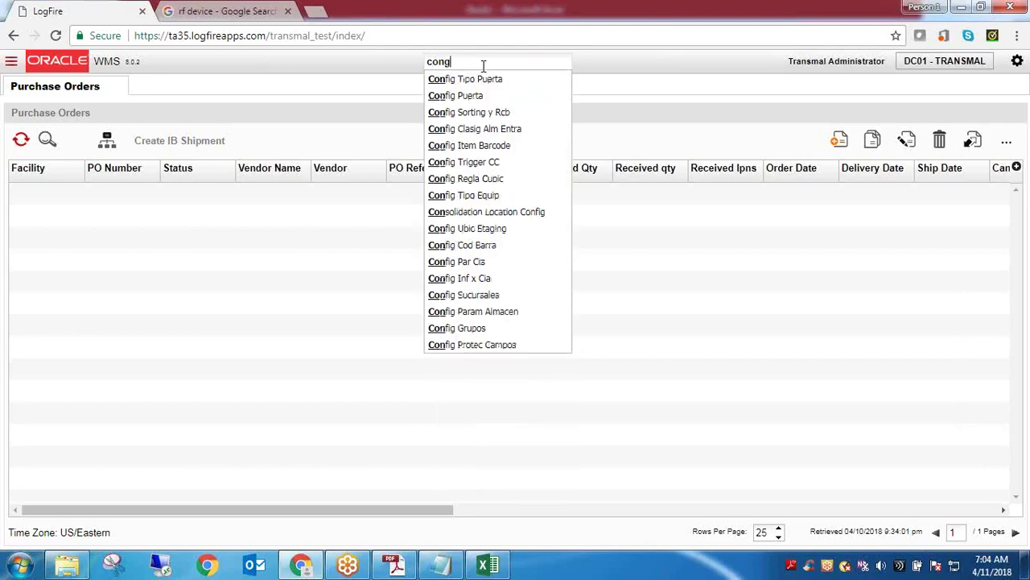
{"action": "key", "text": "BackSpace"}
{"action": "type", "text": "f"}
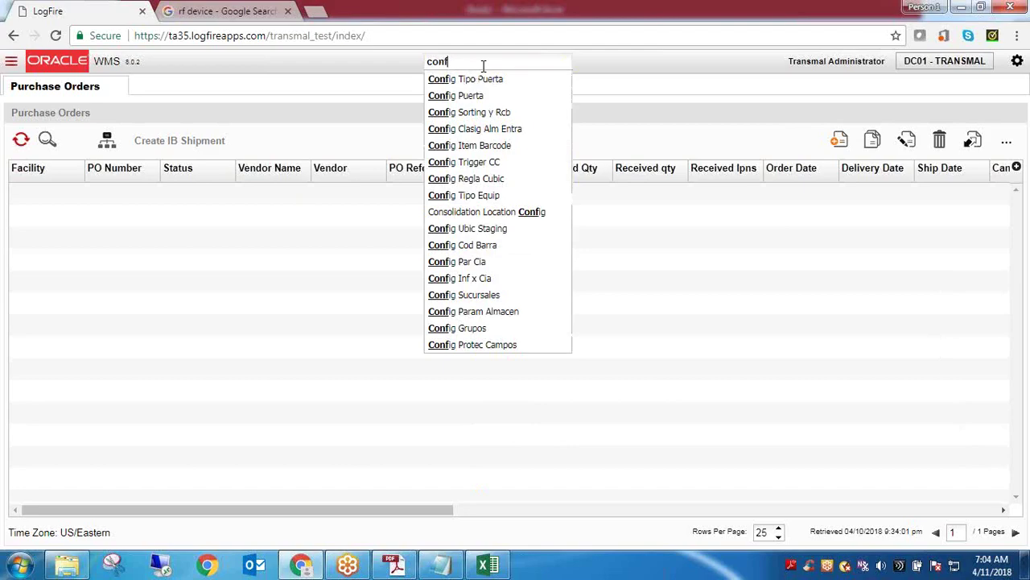
{"action": "left_click", "coordinate": [473, 330]}
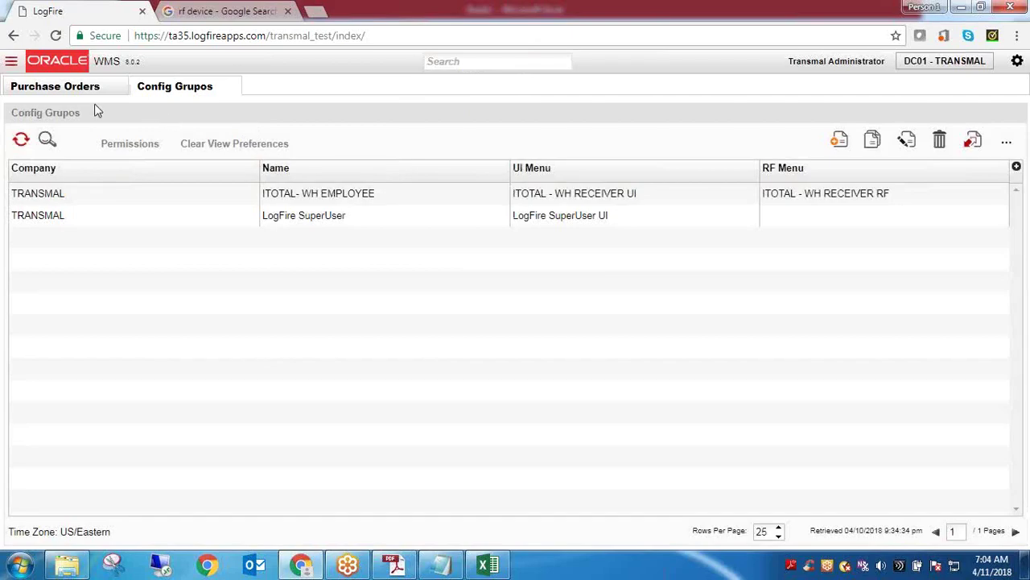
Open the Screens list and filter it by screen name 'gru'
{"action": "left_click", "coordinate": [525, 61]}
{"action": "type", "text": "scre"}
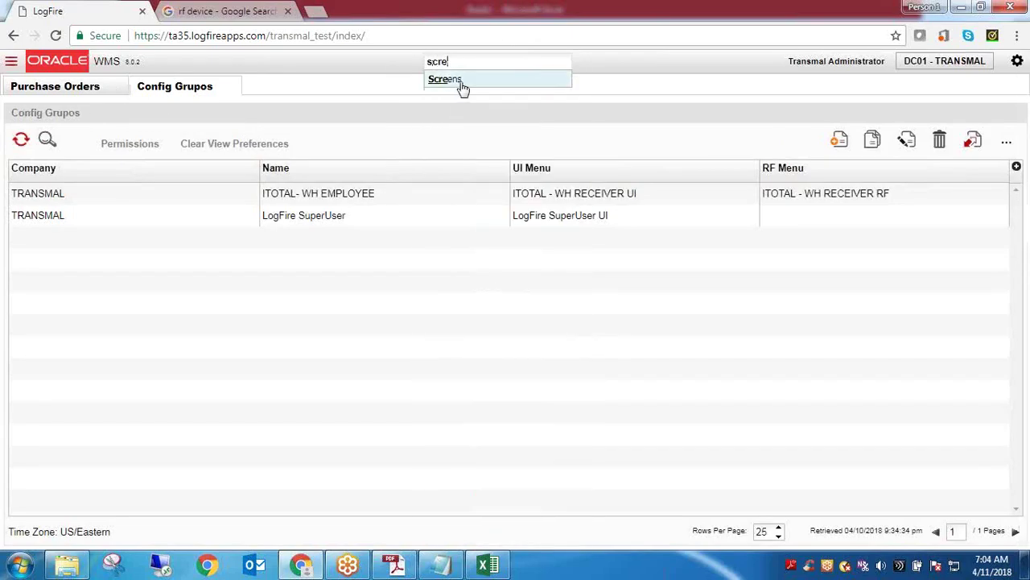
{"action": "left_click", "coordinate": [462, 84]}
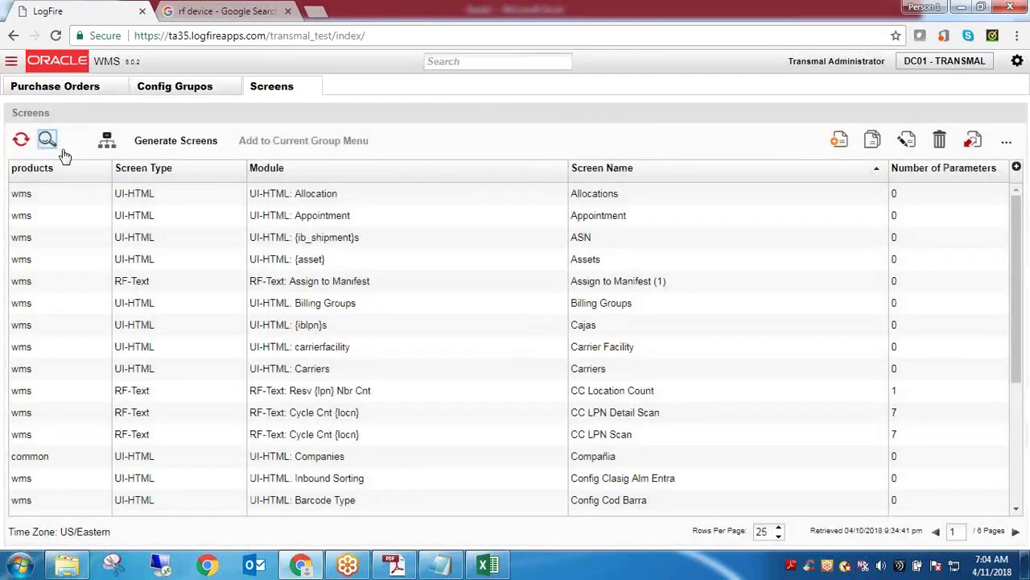
{"action": "left_click", "coordinate": [46, 140]}
{"action": "left_click", "coordinate": [159, 259]}
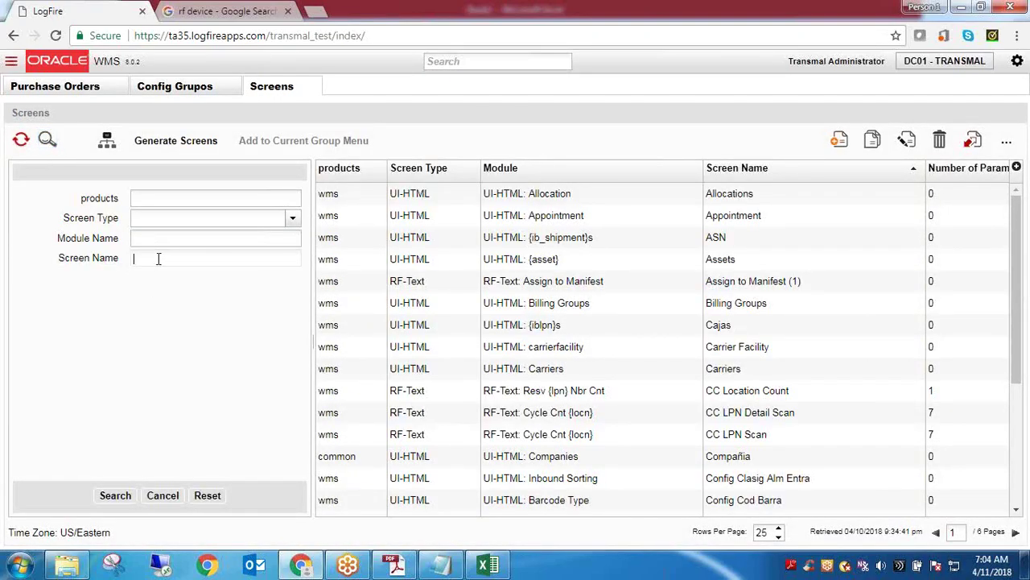
{"action": "type", "text": "gru"}
{"action": "key", "text": "Return"}
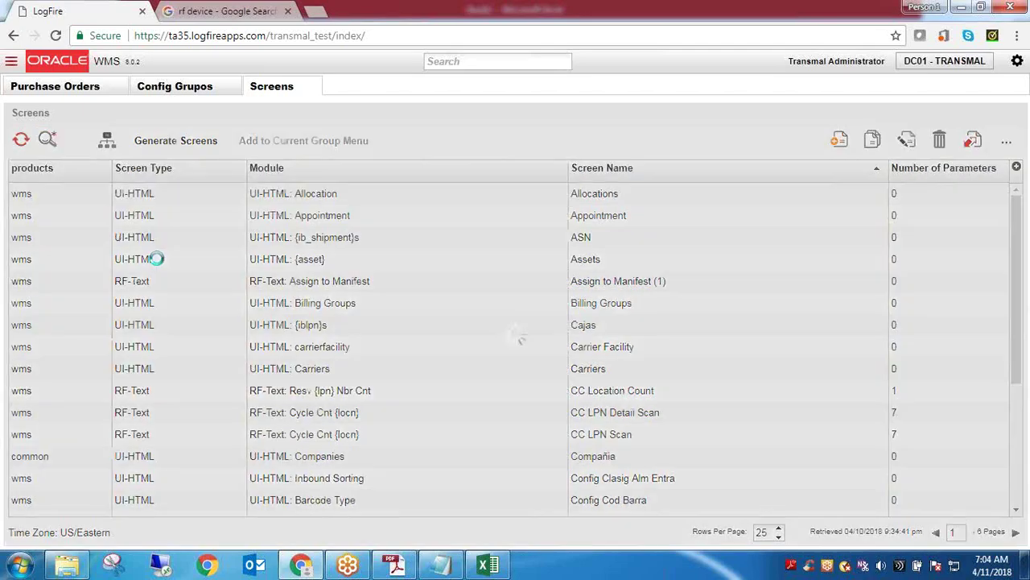
Rename the Config Grupos screen record to 'Group configuration' and save
{"action": "left_click", "coordinate": [371, 202]}
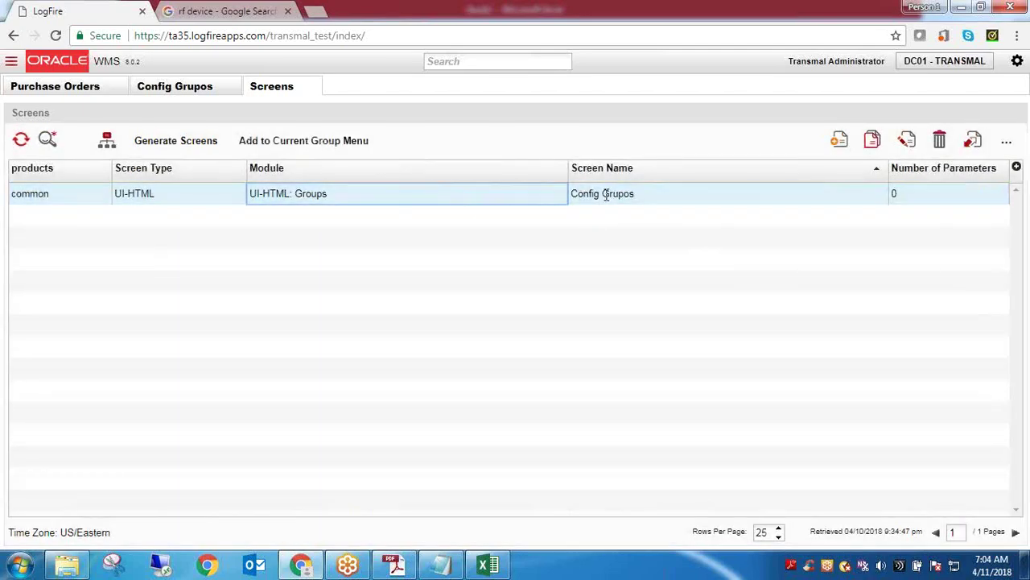
{"action": "left_click", "coordinate": [907, 143]}
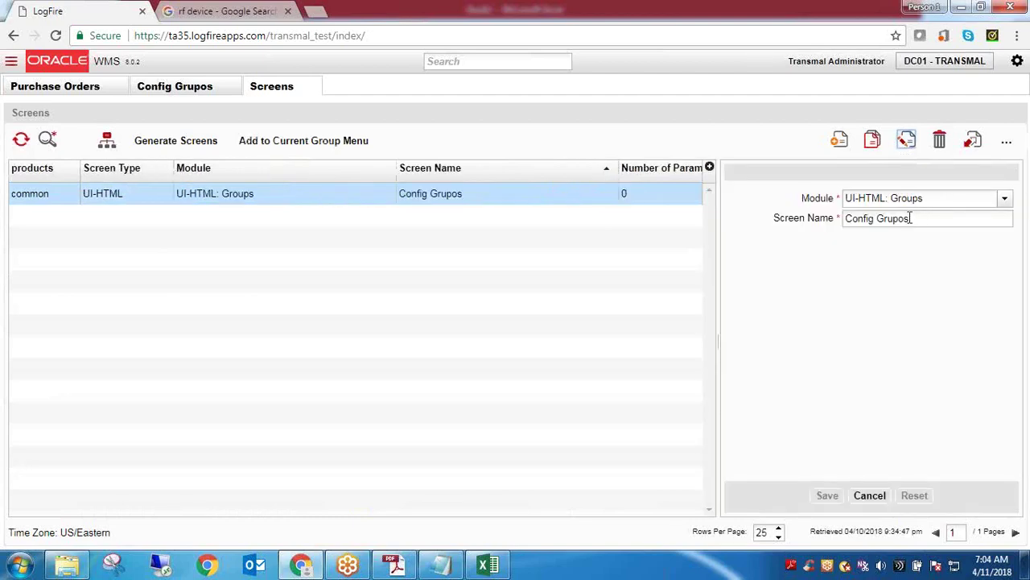
{"action": "left_click_drag", "start_coordinate": [911, 218], "coordinate": [848, 228]}
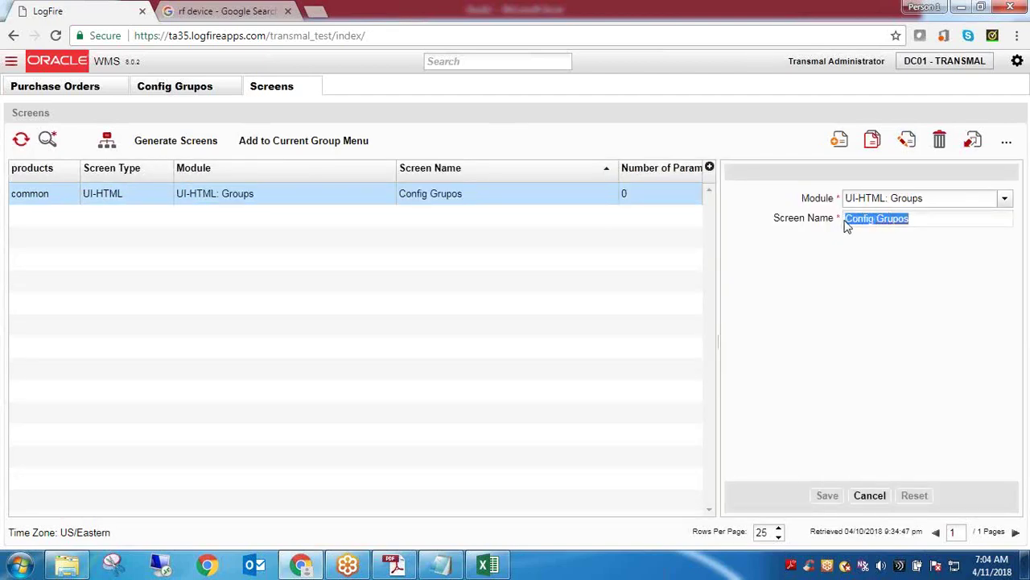
{"action": "type", "text": "Group"}
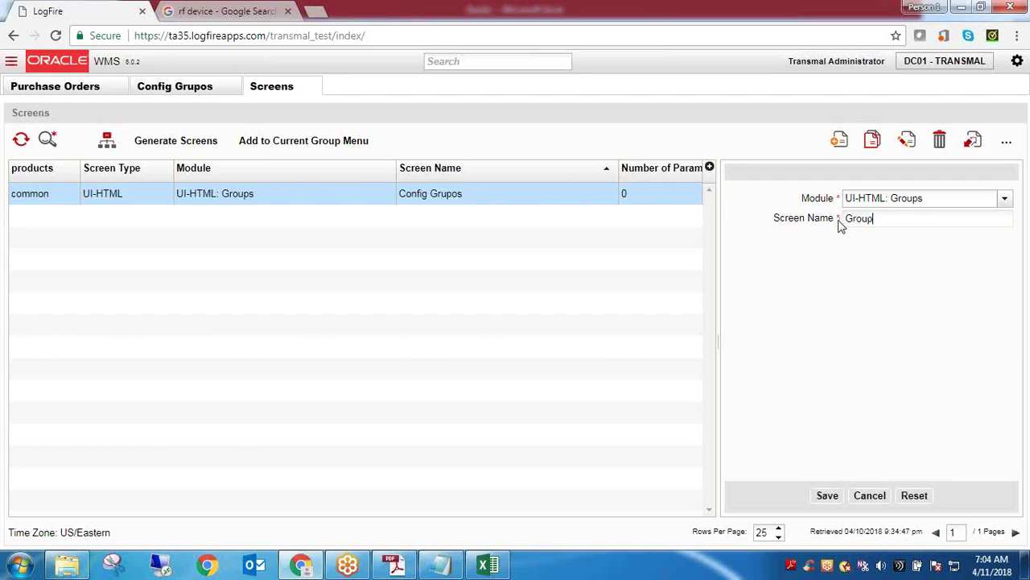
{"action": "type", "text": " configuration"}
{"action": "left_click", "coordinate": [837, 496]}
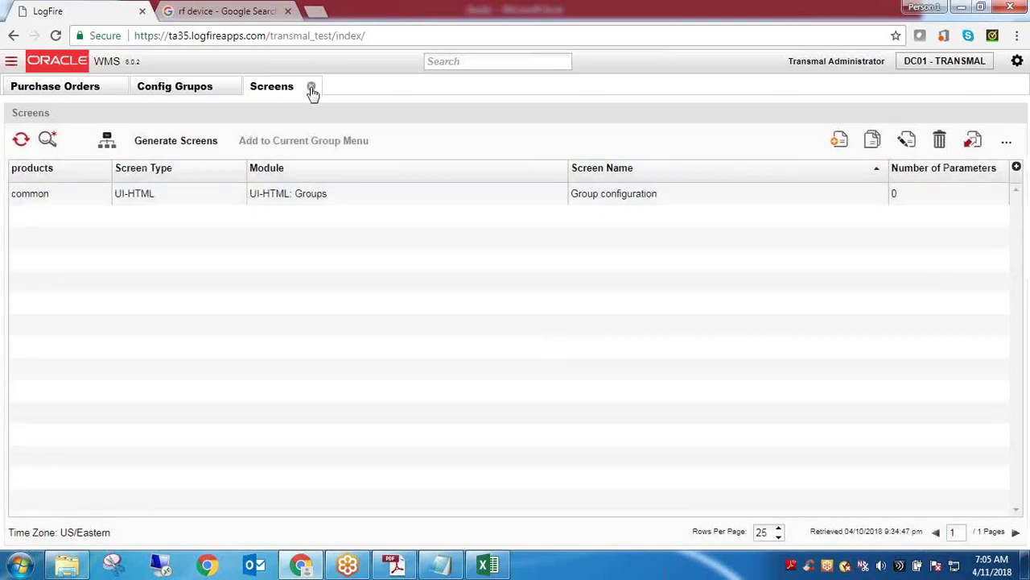
Close the Screens and Config Grupos tabs and reload the WMS page
{"action": "left_click", "coordinate": [311, 87]}
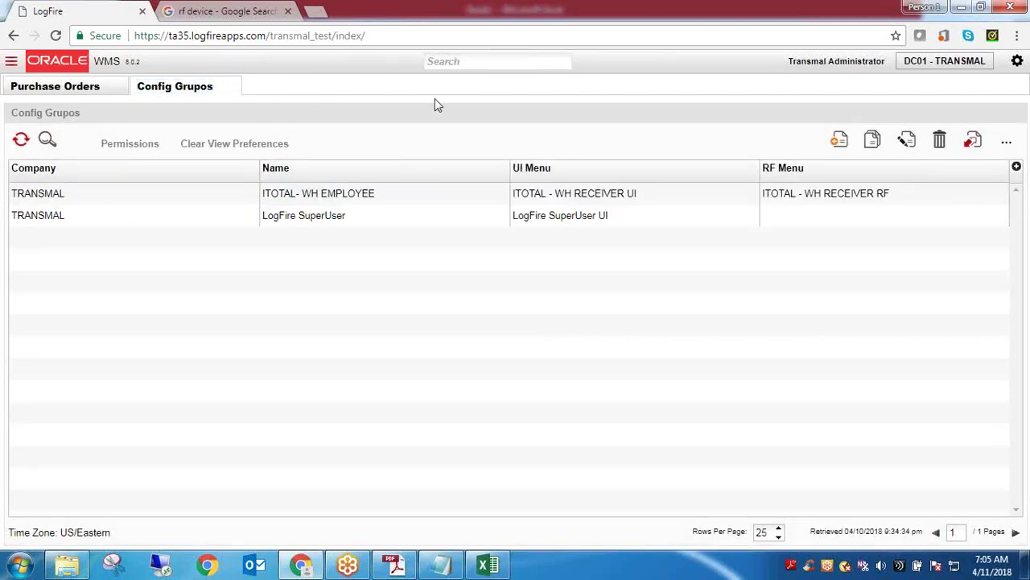
{"action": "left_click", "coordinate": [230, 89]}
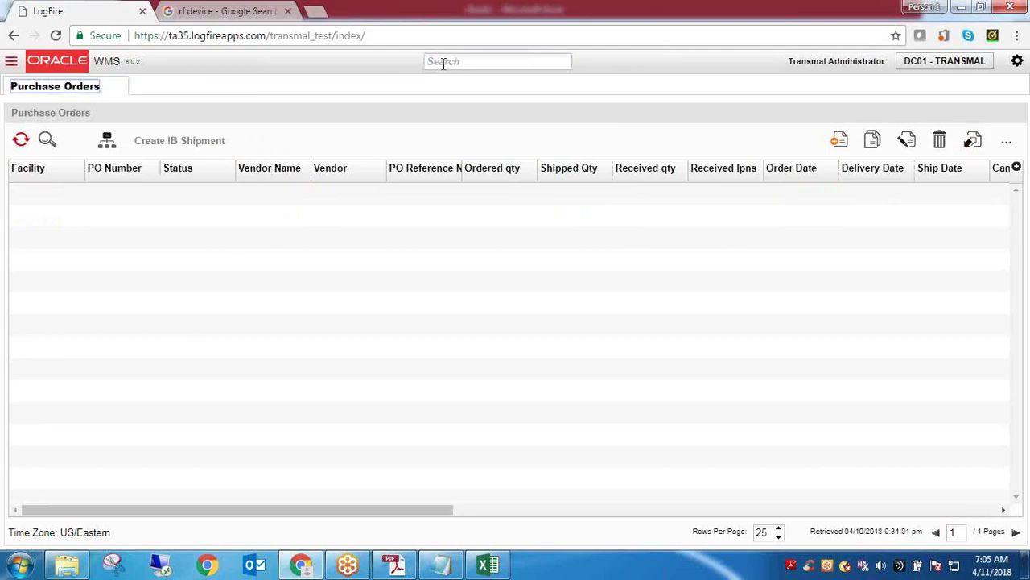
{"action": "left_click", "coordinate": [443, 64]}
{"action": "type", "text": "sc"}
{"action": "key", "text": "BackSpace"}
{"action": "key", "text": "BackSpace"}
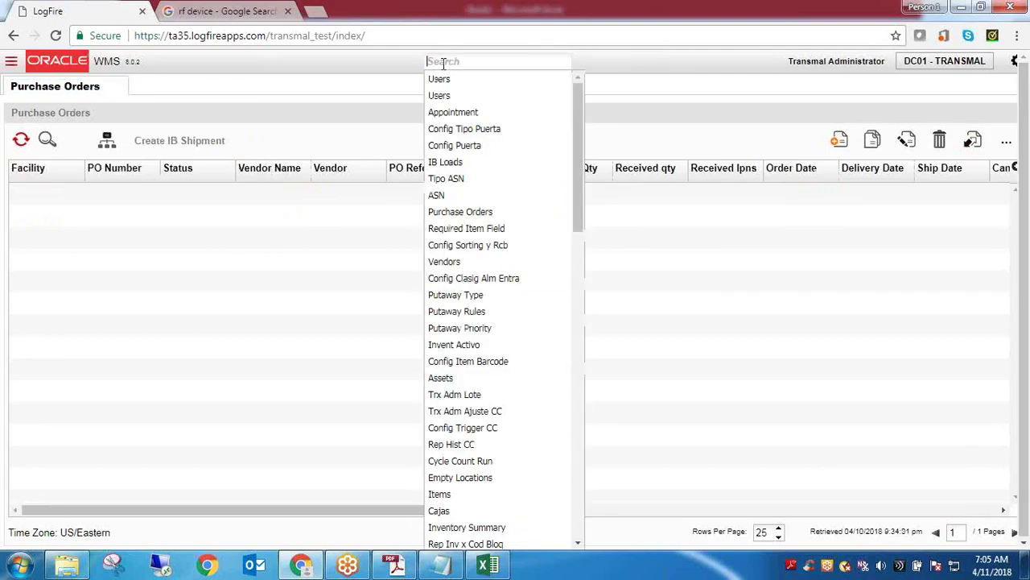
{"action": "type", "text": "gr"}
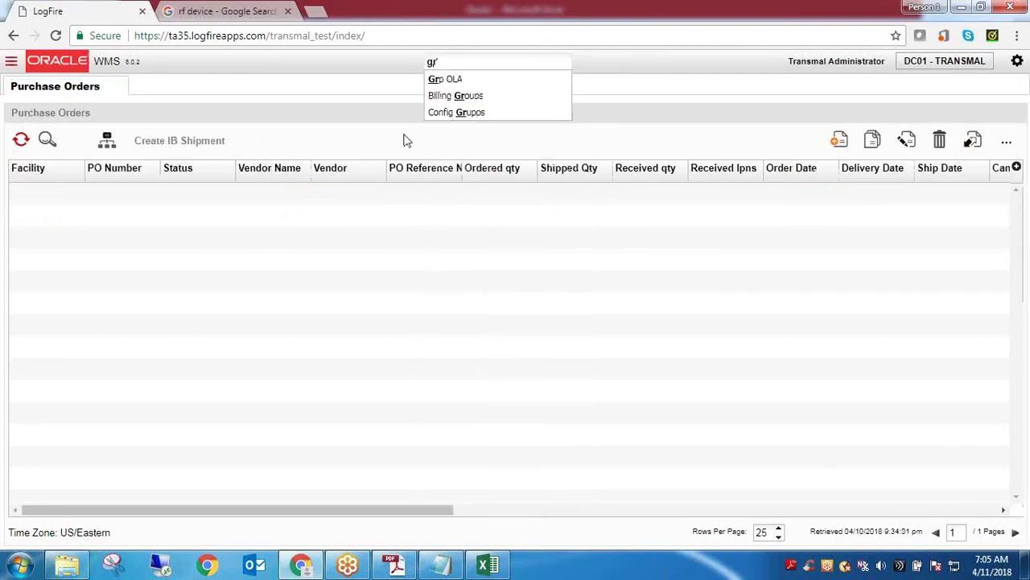
{"action": "left_click", "coordinate": [55, 36]}
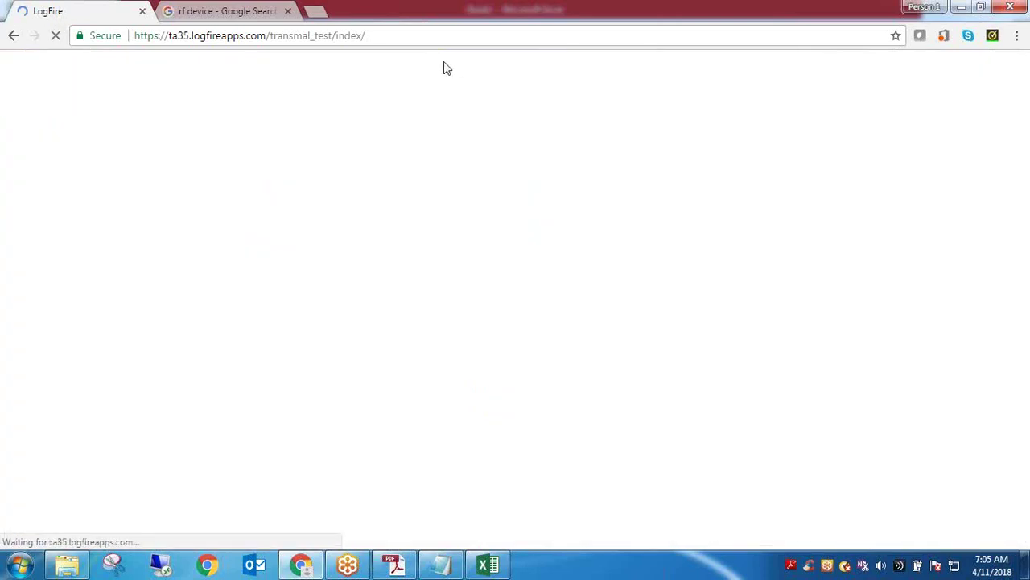
Close the rf device search tab and open Group configuration via a 'gro' search
{"action": "left_click", "coordinate": [288, 11]}
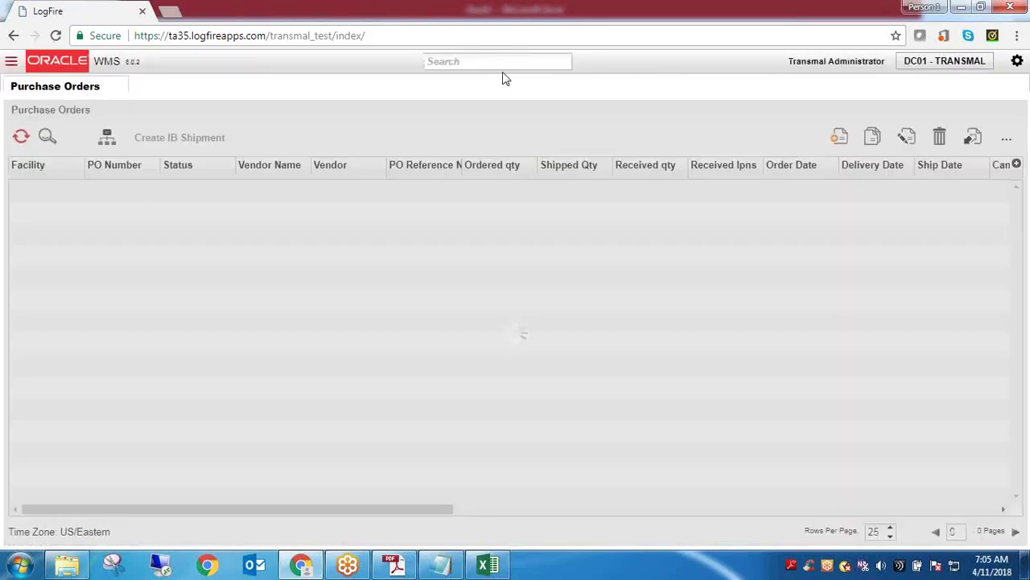
{"action": "left_click", "coordinate": [501, 63]}
{"action": "type", "text": "gro"}
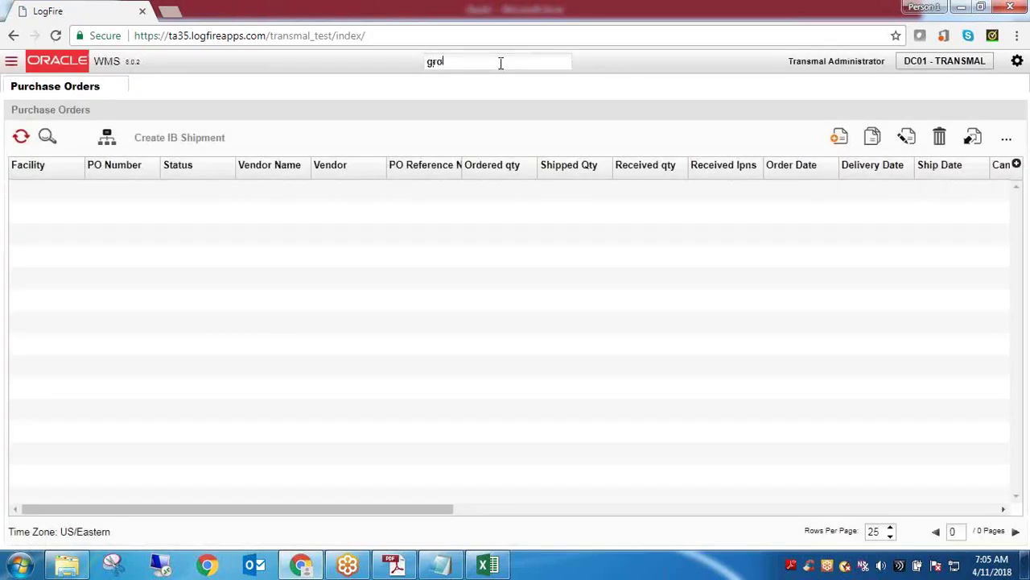
{"action": "left_click", "coordinate": [491, 97]}
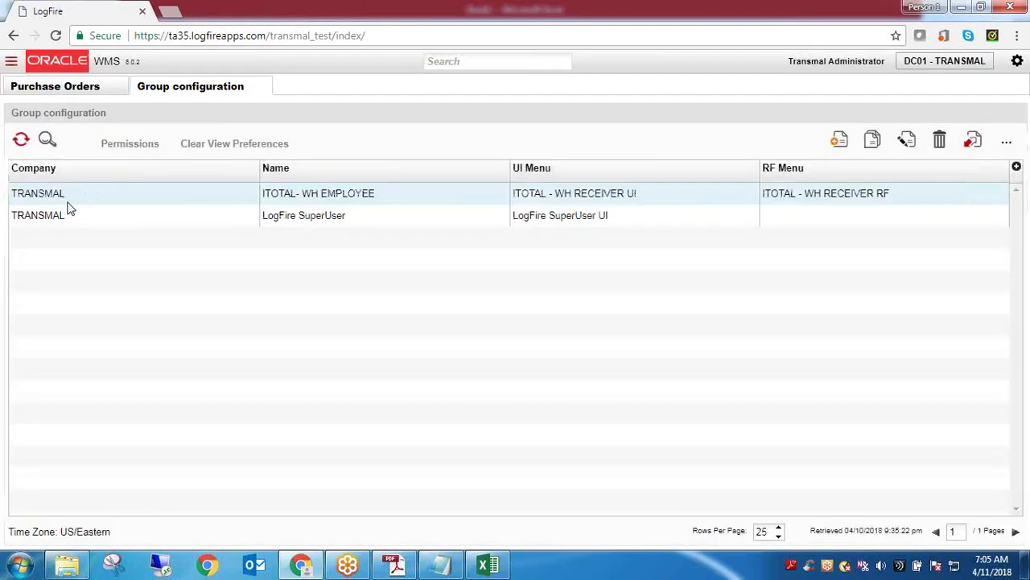
Select the ITOTAL- WH EMPLOYEE group and show its Permissions list (Carrier, GDD, unchecked)
{"action": "left_click", "coordinate": [67, 214]}
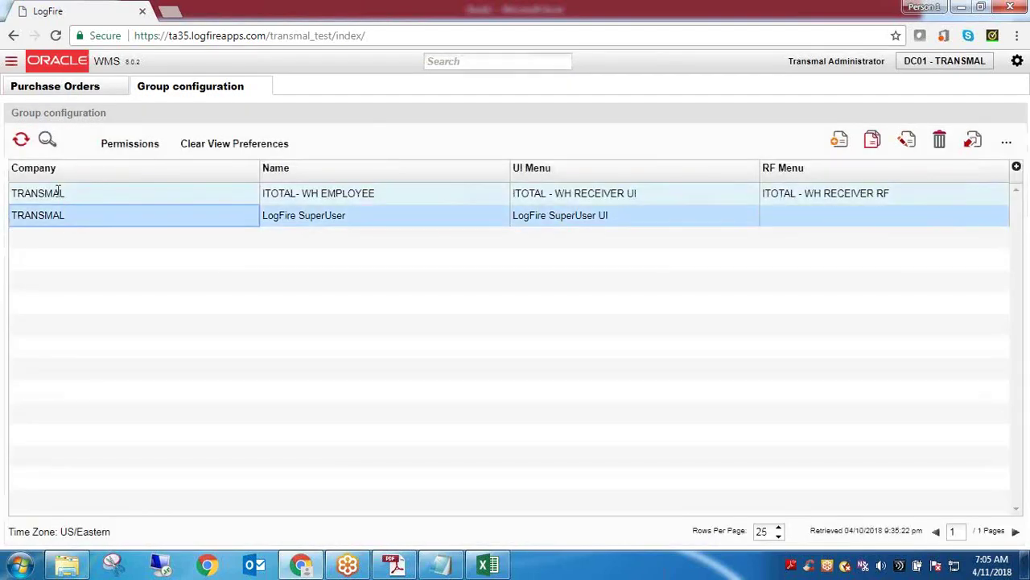
{"action": "double_click", "coordinate": [57, 193]}
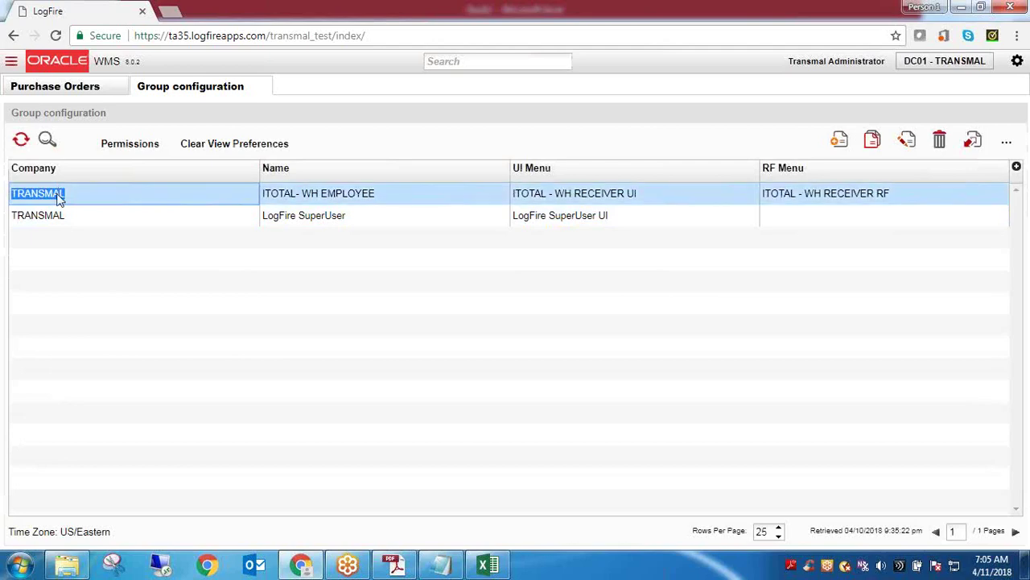
{"action": "double_click", "coordinate": [338, 197]}
{"action": "triple_click", "coordinate": [338, 203]}
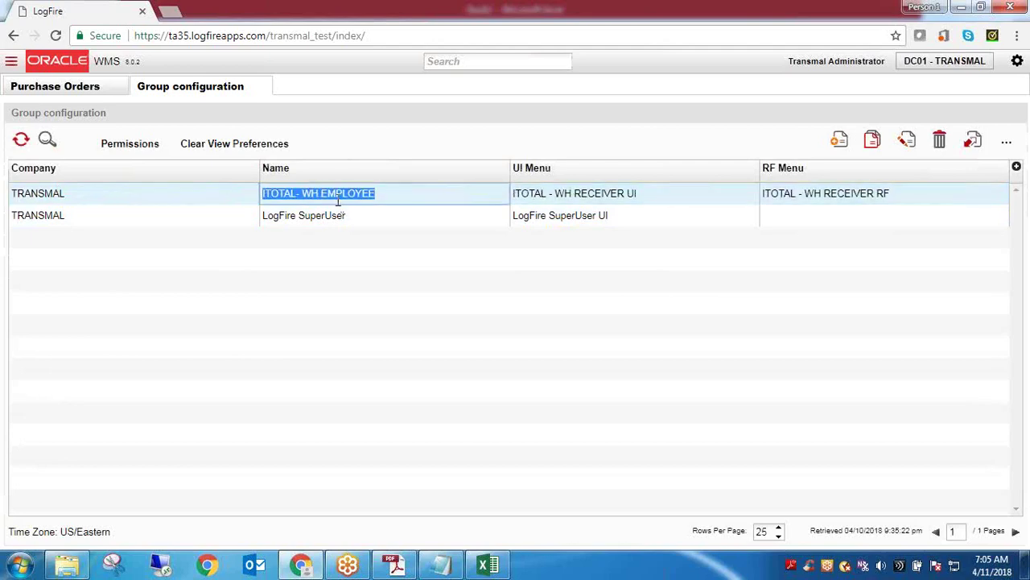
{"action": "left_click", "coordinate": [137, 146]}
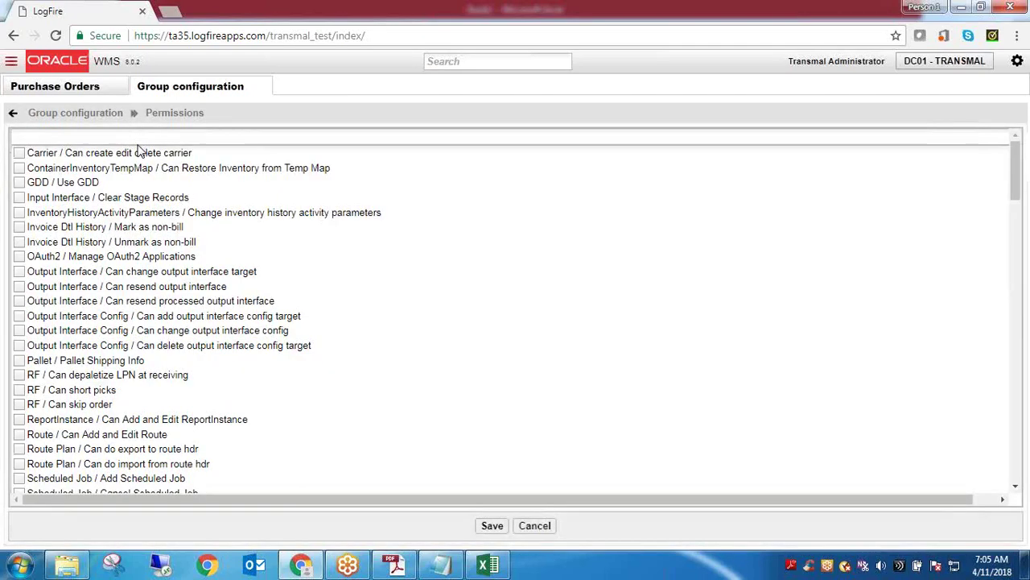
In Notepad, type 'View/ Read only' and 'Edit access -' on new lines at the end of the notes
{"action": "left_click", "coordinate": [429, 570]}
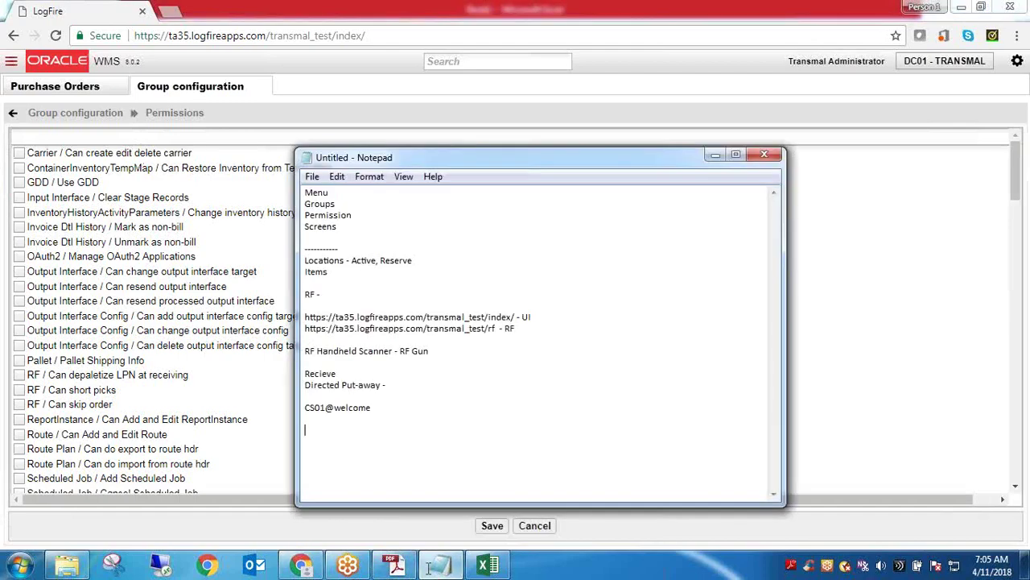
{"action": "type", "text": "View"}
{"action": "key", "text": "BackSpace"}
{"action": "key", "text": "BackSpace"}
{"action": "key", "text": "BackSpace"}
{"action": "key", "text": "BackSpace"}
{"action": "type", "text": "View"}
{"action": "key", "text": "BackSpace"}
{"action": "key", "text": "BackSpace"}
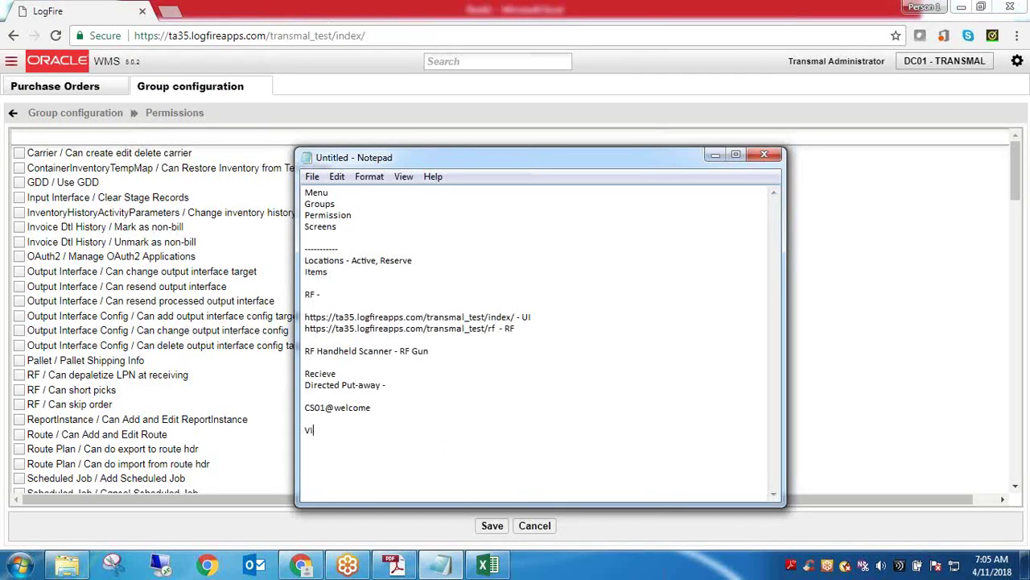
{"action": "key", "text": "BackSpace"}
{"action": "type", "text": "iew/ Read only"}
{"action": "key", "text": "Return"}
{"action": "type", "text": "Edit access"}
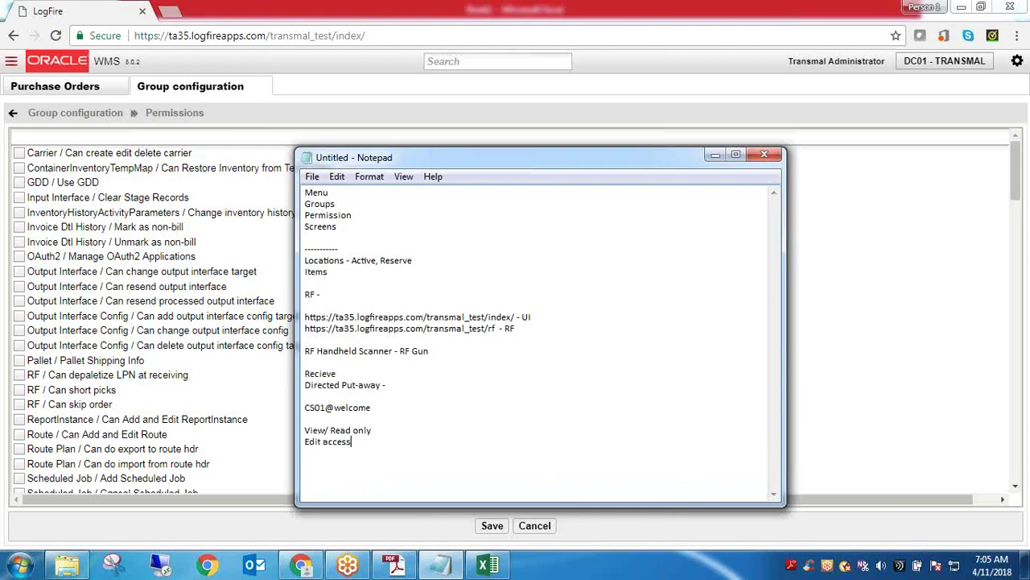
{"action": "type", "text": " -"}
Add a trailing dash so the first line reads 'View/ Read only -', then check both new lines
{"action": "left_click", "coordinate": [451, 433]}
{"action": "type", "text": "-"}
{"action": "left_click_drag", "start_coordinate": [369, 447], "coordinate": [307, 424]}
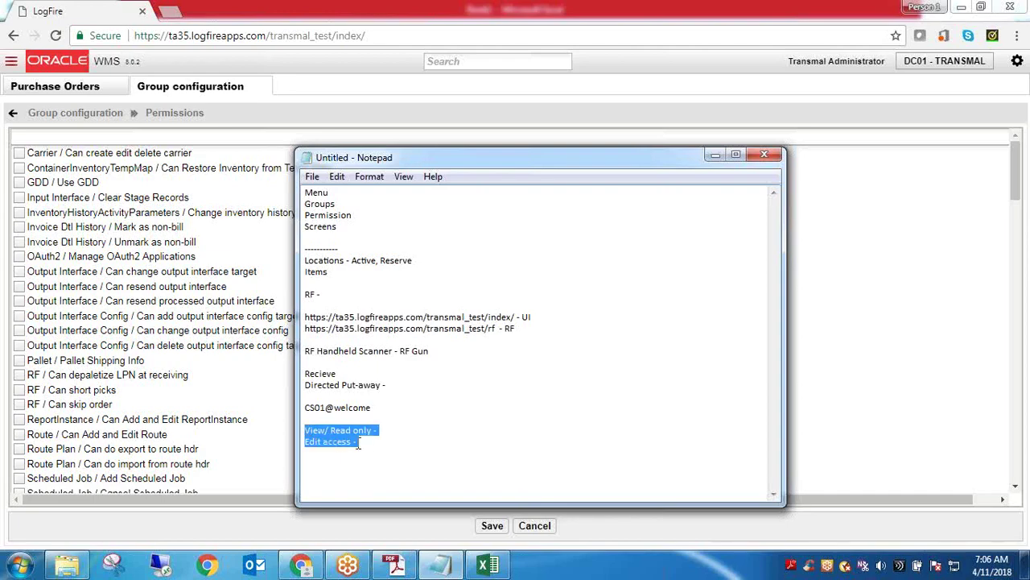
{"action": "left_click", "coordinate": [388, 461]}
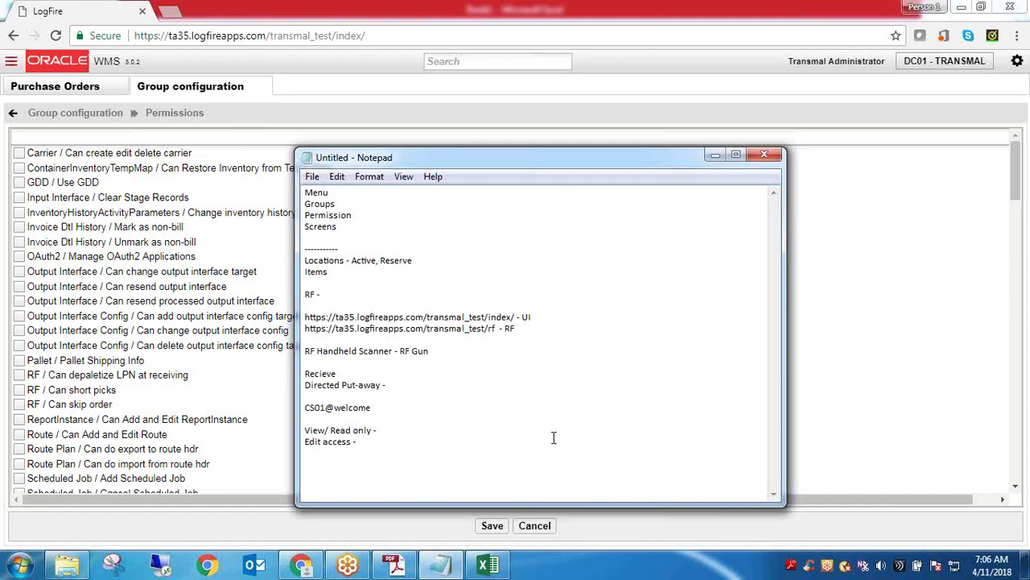
Select the 'View/ Read only' and 'Edit access -' lines in the notes, then deselect them
{"action": "left_click_drag", "start_coordinate": [372, 442], "coordinate": [303, 429]}
{"action": "left_click", "coordinate": [387, 443]}
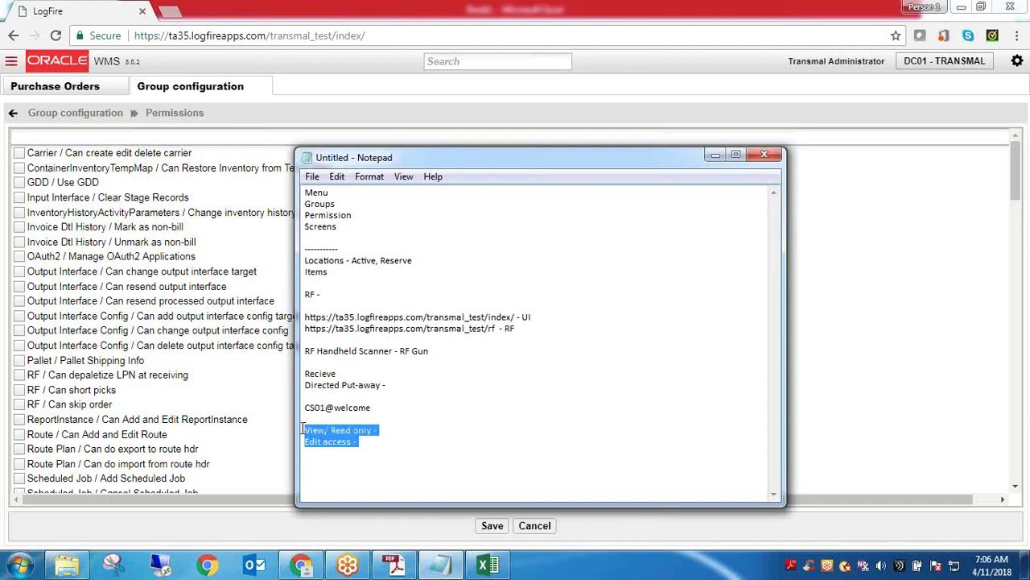
{"action": "left_click", "coordinate": [384, 458]}
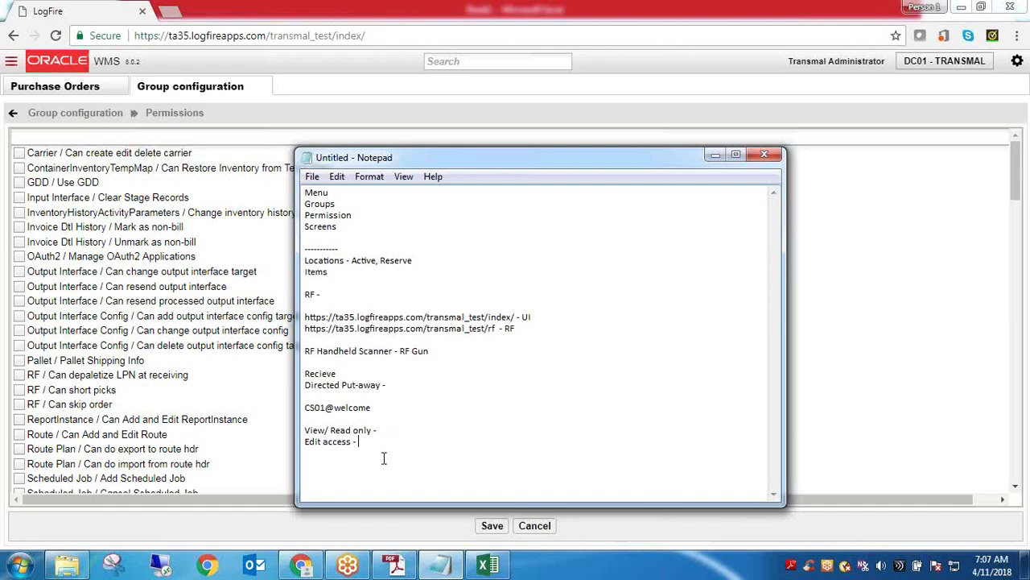
Minimize Notepad and open the Purchase Orders page with its list refreshed
{"action": "left_click", "coordinate": [714, 157]}
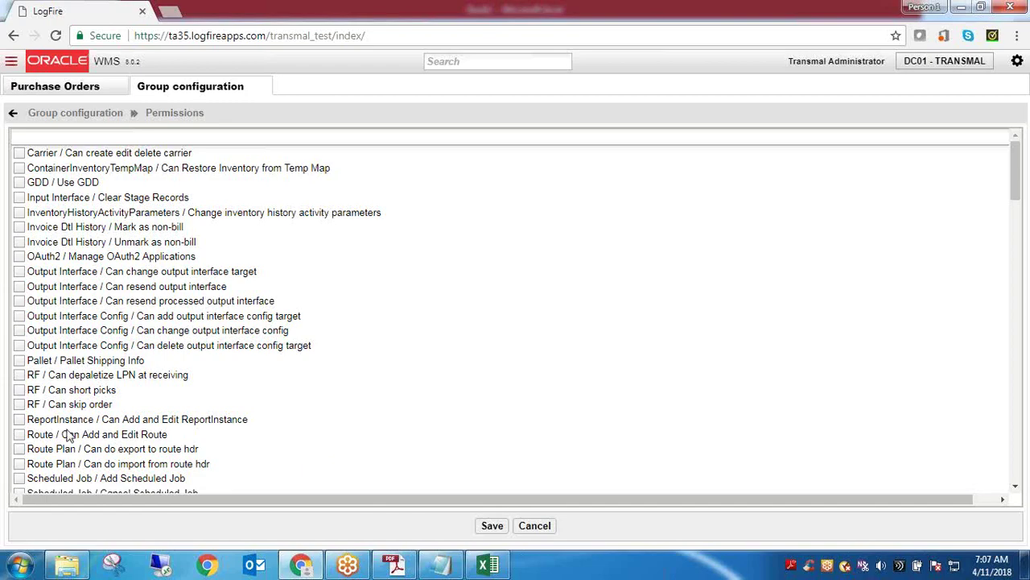
{"action": "left_click_drag", "start_coordinate": [1016, 185], "coordinate": [1015, 271]}
{"action": "left_click", "coordinate": [537, 63]}
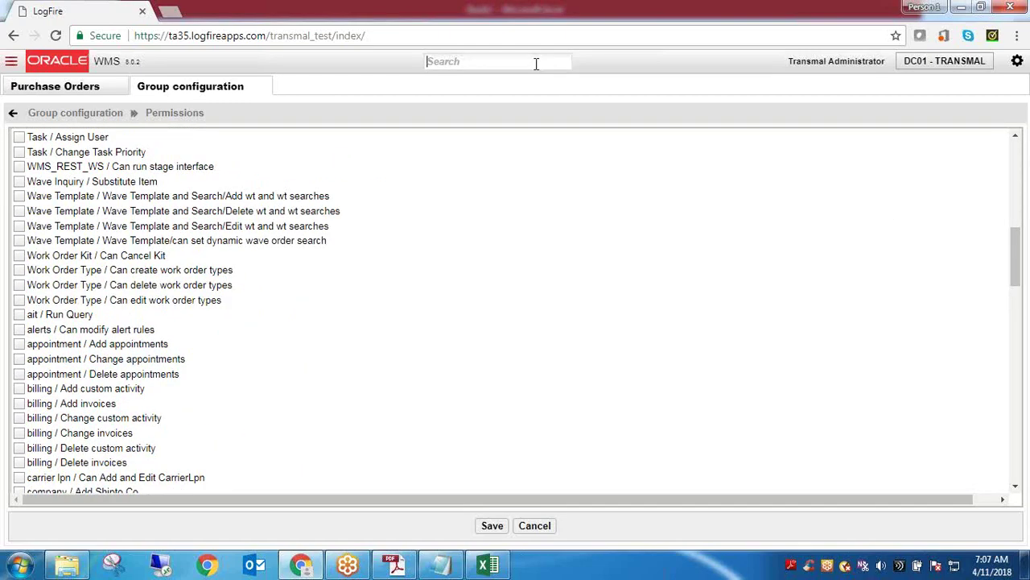
{"action": "left_click", "coordinate": [77, 91]}
{"action": "left_click", "coordinate": [21, 141]}
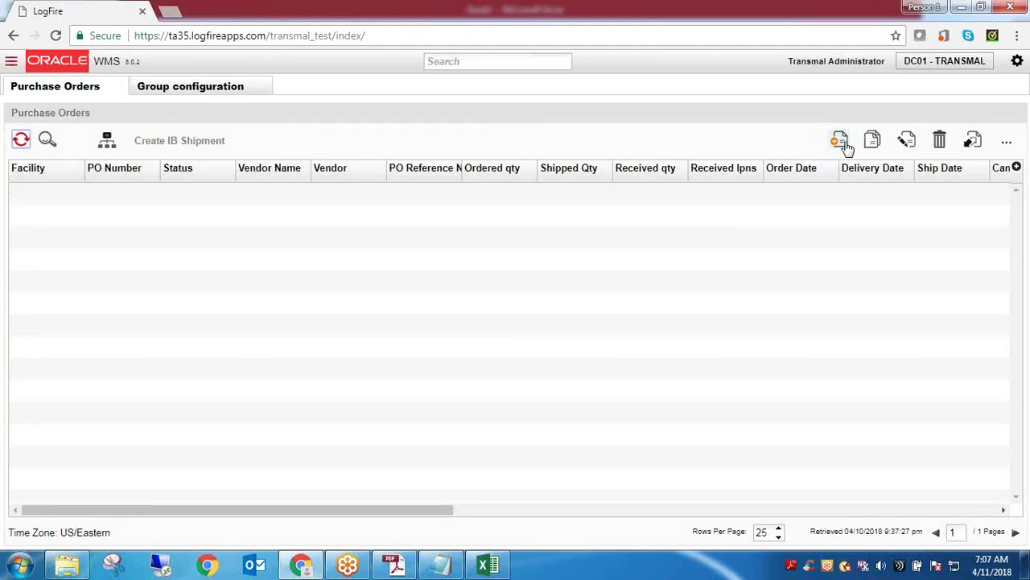
Open the Appointment page via an 'App' search, refresh it, and select the single REGULAR appointment
{"action": "left_click", "coordinate": [468, 63]}
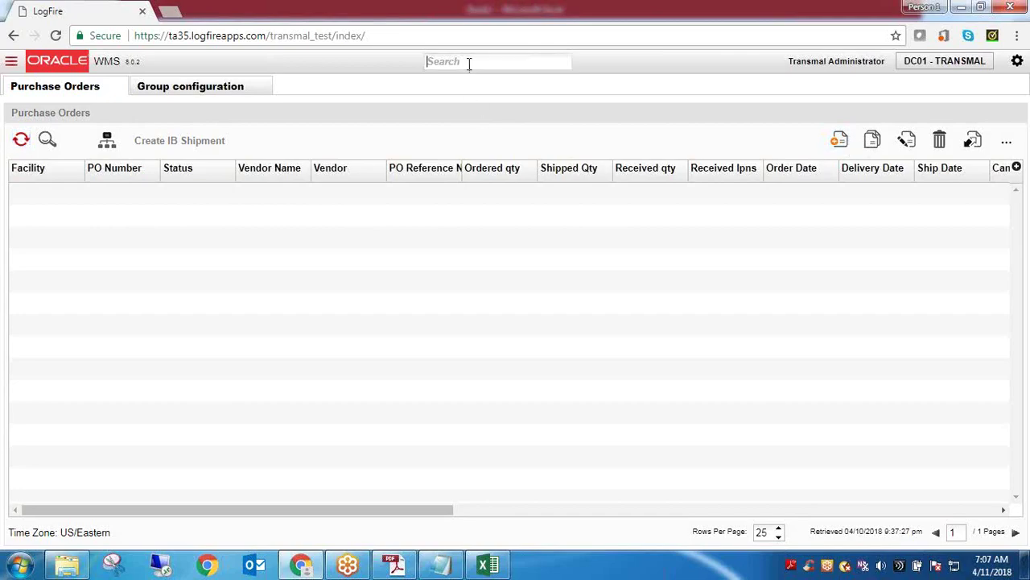
{"action": "type", "text": "App"}
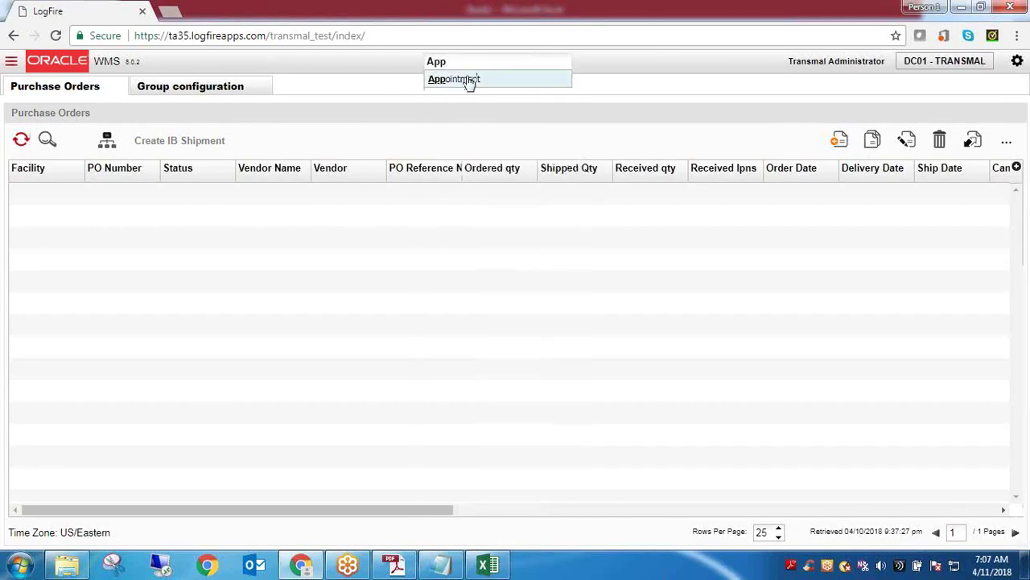
{"action": "left_click", "coordinate": [467, 80]}
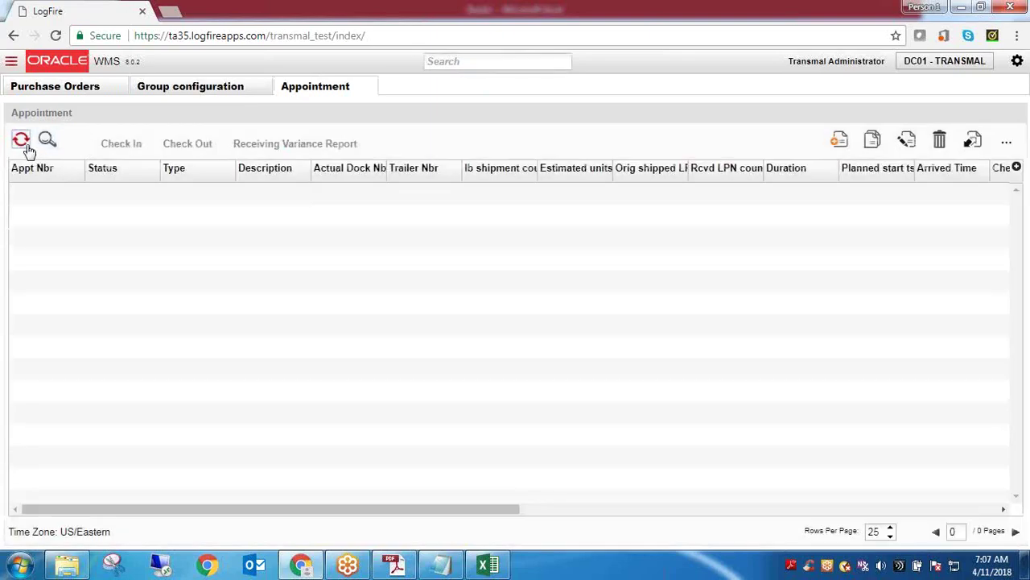
{"action": "left_click", "coordinate": [20, 139]}
{"action": "left_click", "coordinate": [649, 193]}
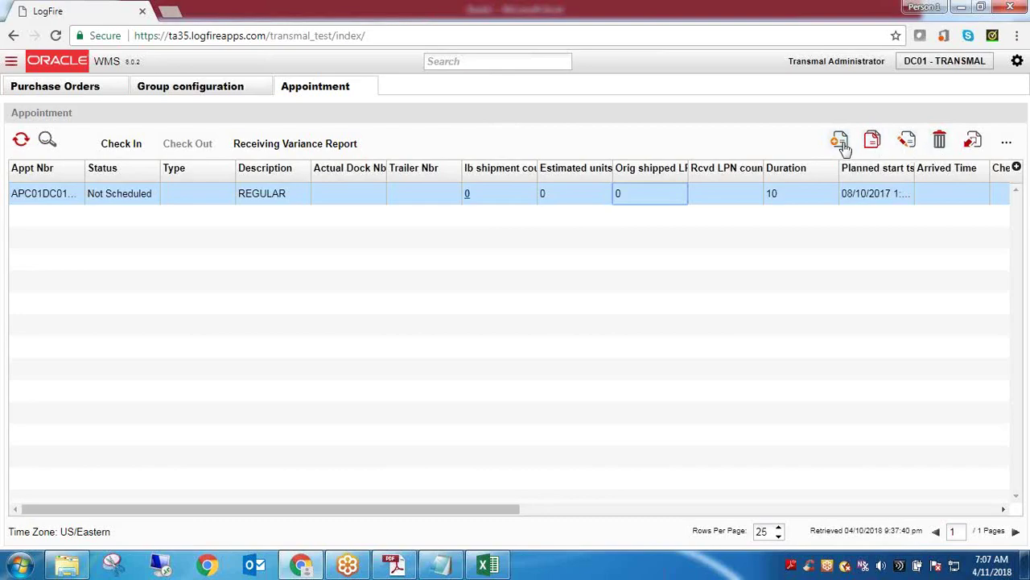
Open and cancel the appointment's Create, Copy and Edit forms, then return to Group configuration
{"action": "left_click", "coordinate": [840, 142]}
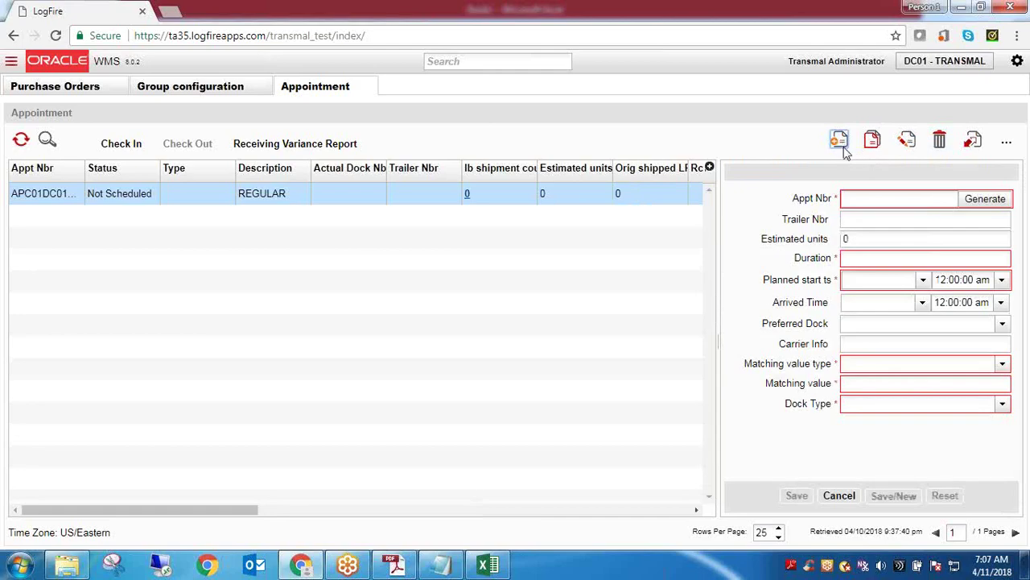
{"action": "left_click", "coordinate": [842, 497]}
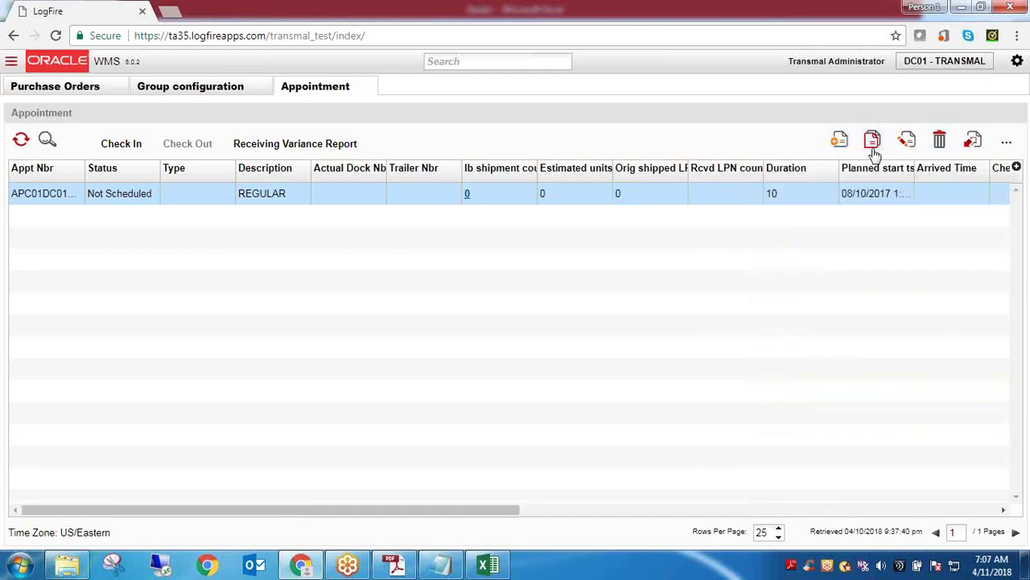
{"action": "left_click", "coordinate": [872, 143]}
{"action": "left_click", "coordinate": [851, 499]}
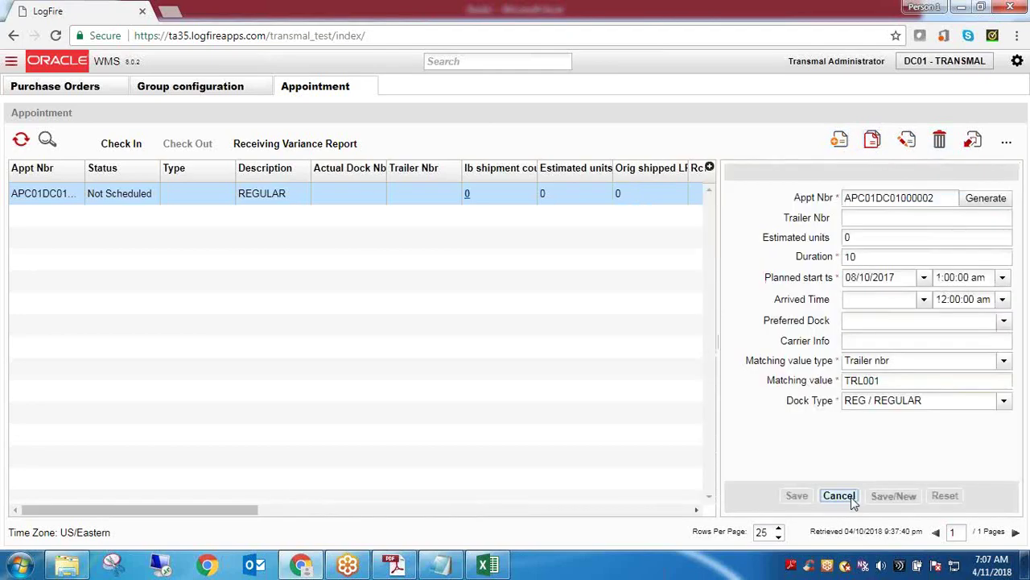
{"action": "left_click", "coordinate": [907, 143]}
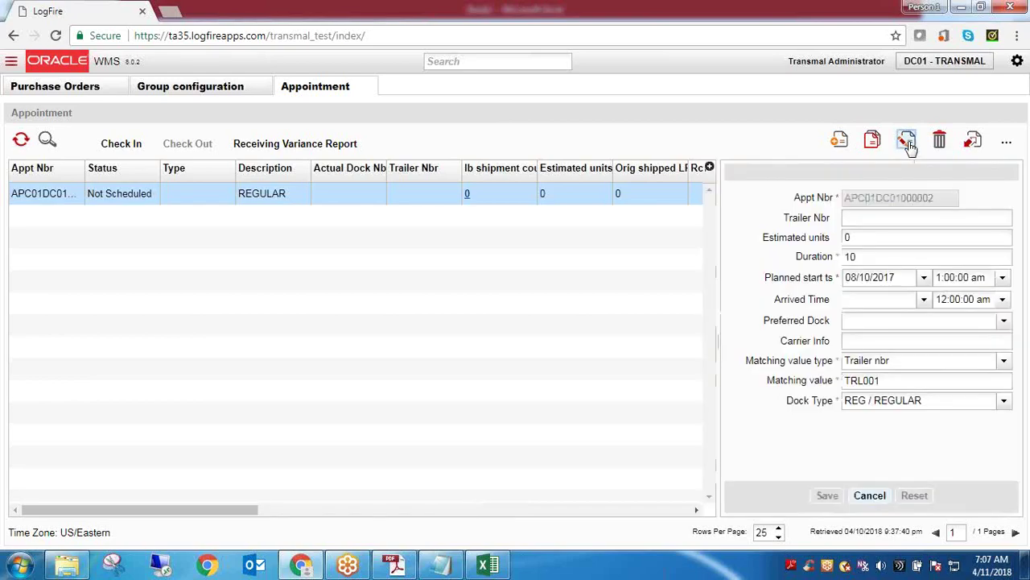
{"action": "left_click", "coordinate": [870, 496]}
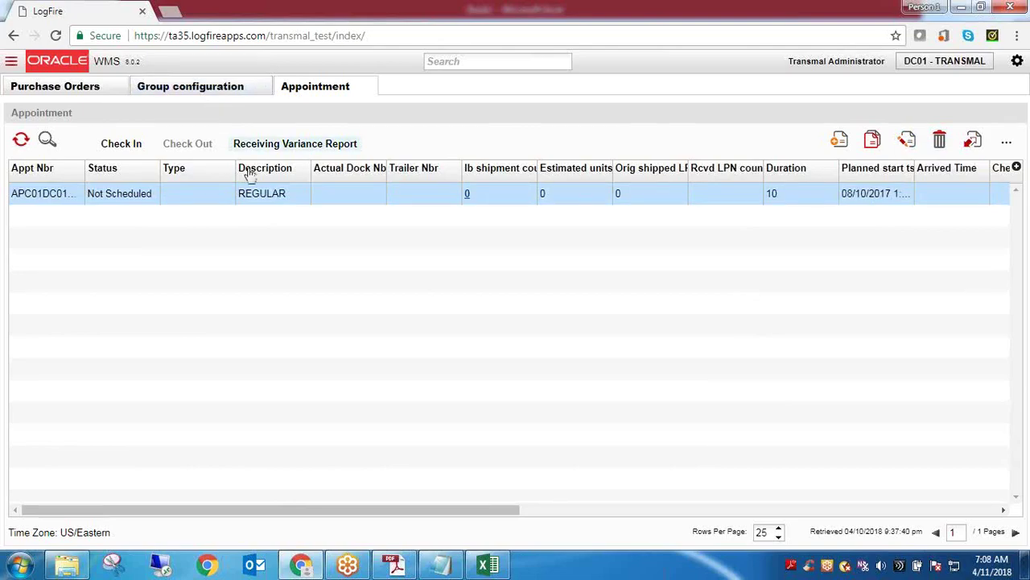
{"action": "left_click", "coordinate": [259, 196]}
{"action": "left_click", "coordinate": [212, 92]}
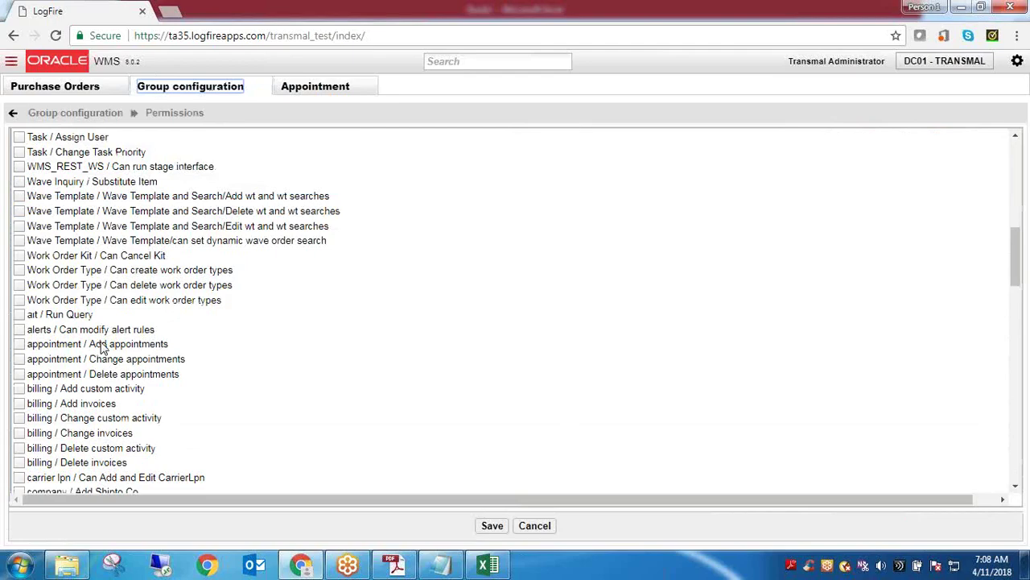
Go between the user group list and the ITOTAL- WH EMPLOYEE permissions checklist, ending on the group list
{"action": "left_click", "coordinate": [91, 116]}
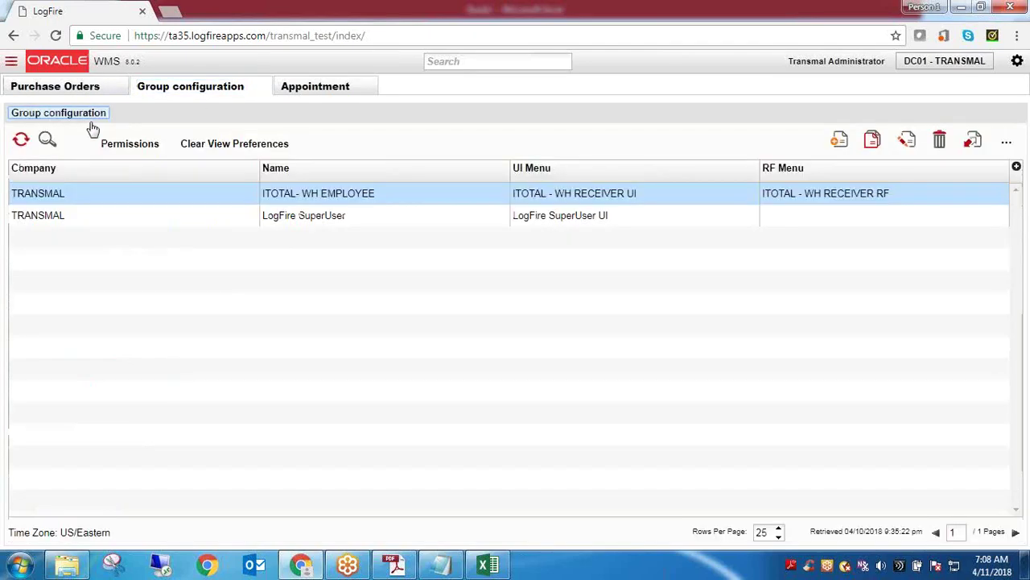
{"action": "double_click", "coordinate": [40, 202]}
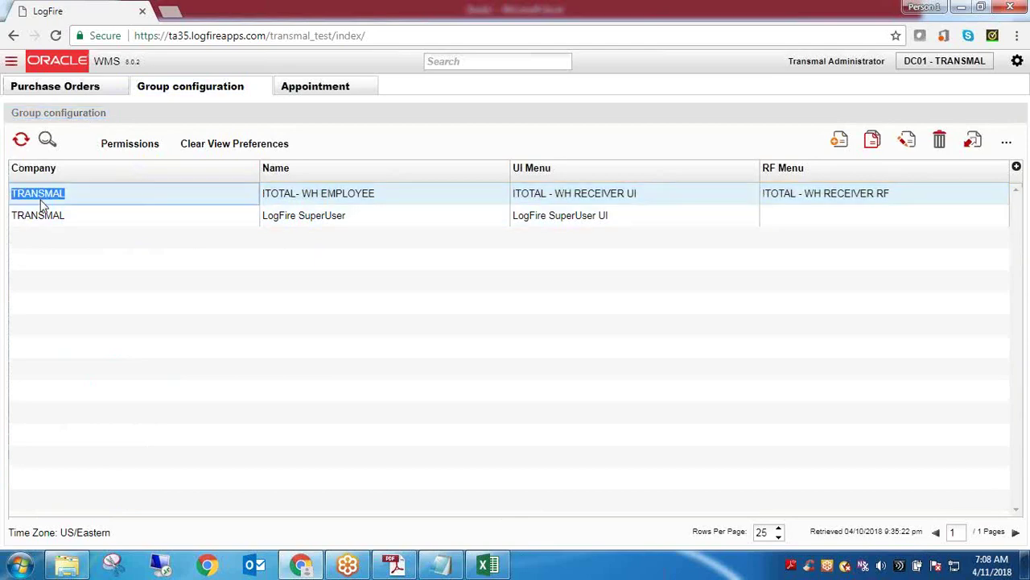
{"action": "left_click", "coordinate": [129, 145]}
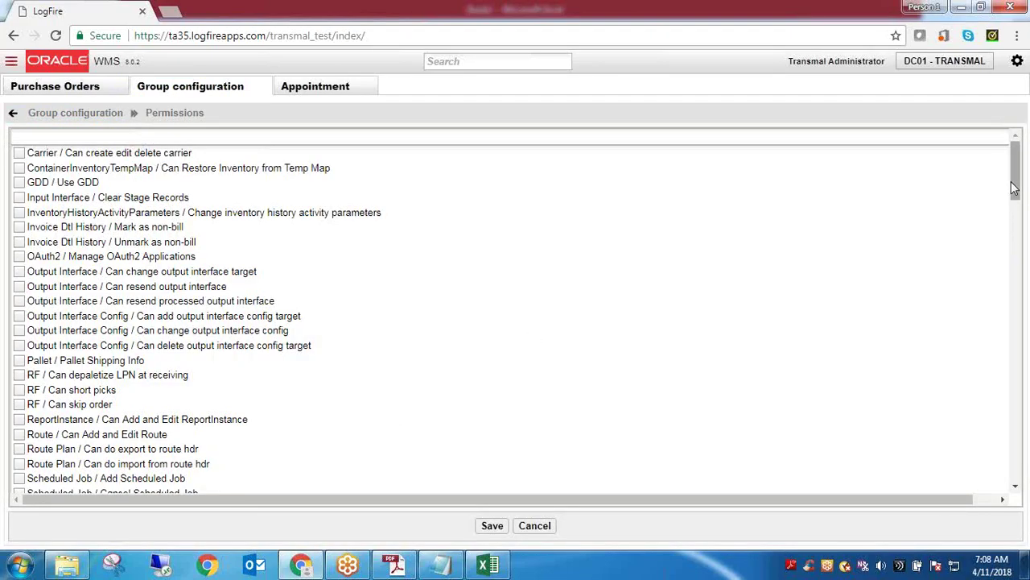
{"action": "left_click_drag", "start_coordinate": [1015, 187], "coordinate": [1014, 186]}
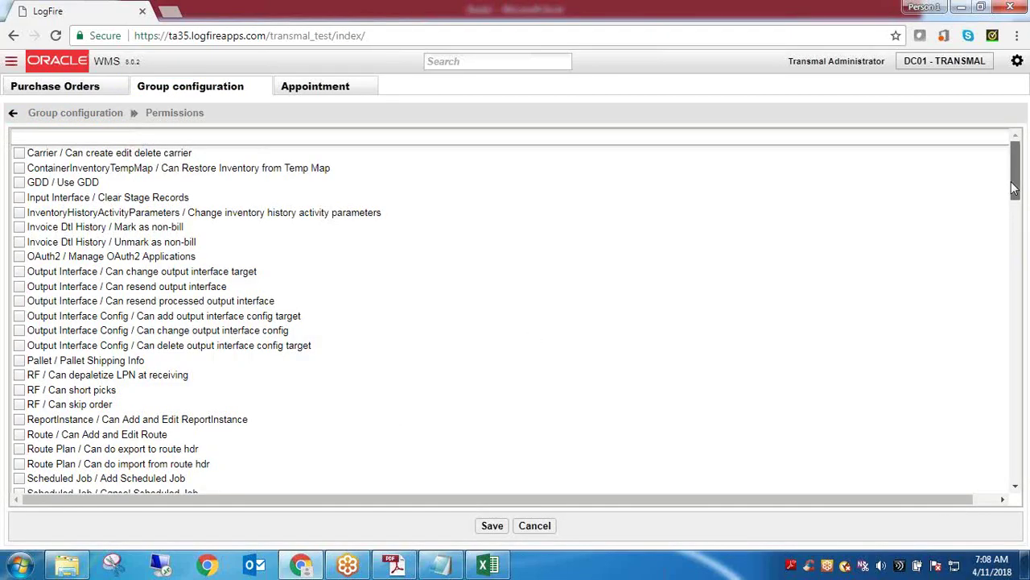
{"action": "left_click", "coordinate": [113, 113]}
{"action": "triple_click", "coordinate": [331, 195]}
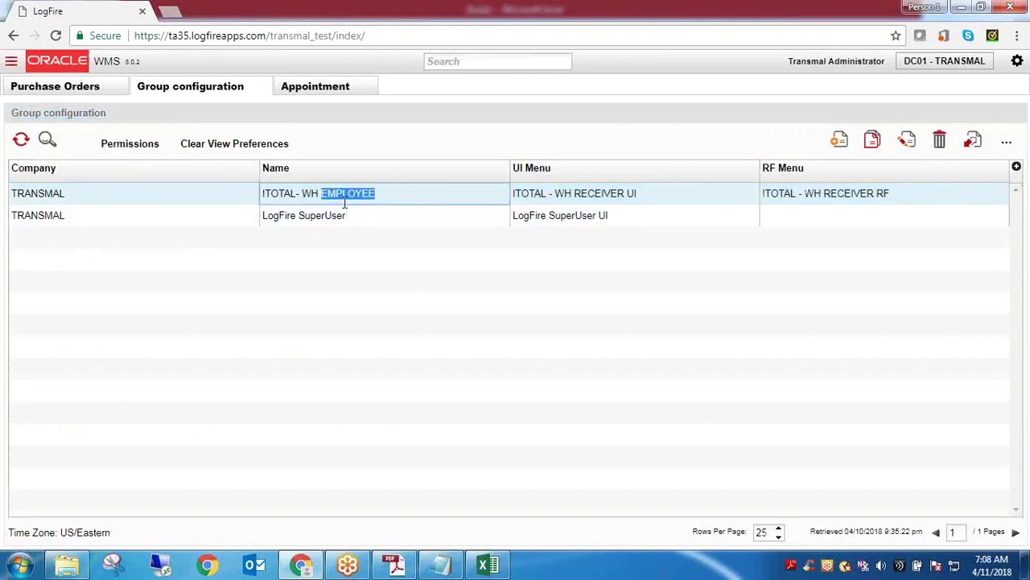
{"action": "left_click", "coordinate": [145, 148]}
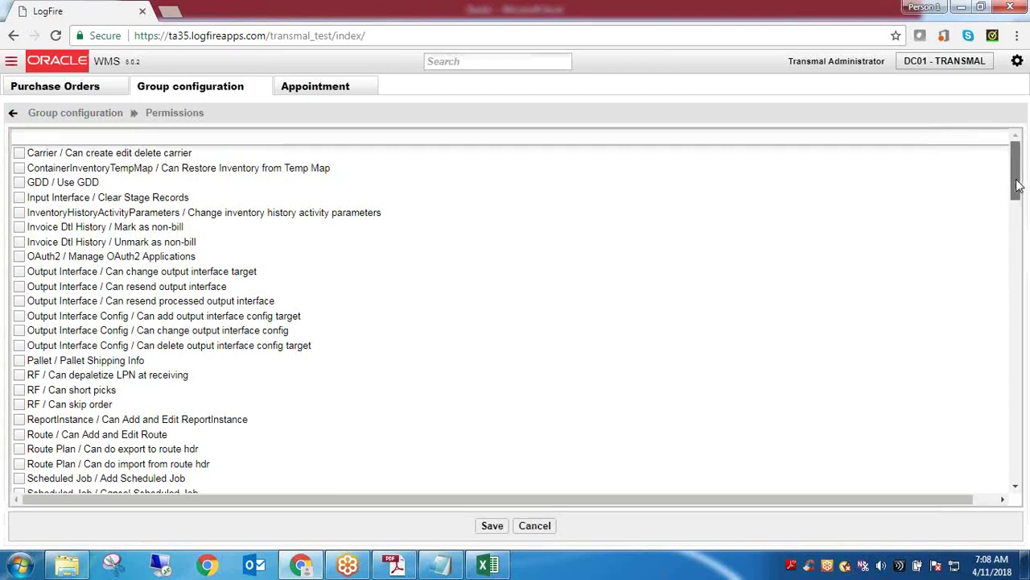
{"action": "mouse_move", "coordinate": [1017, 185]}
{"action": "left_mouse_down"}
{"action": "mouse_move", "coordinate": [1024, 259]}
{"action": "mouse_move", "coordinate": [1013, 184]}
{"action": "left_mouse_up"}
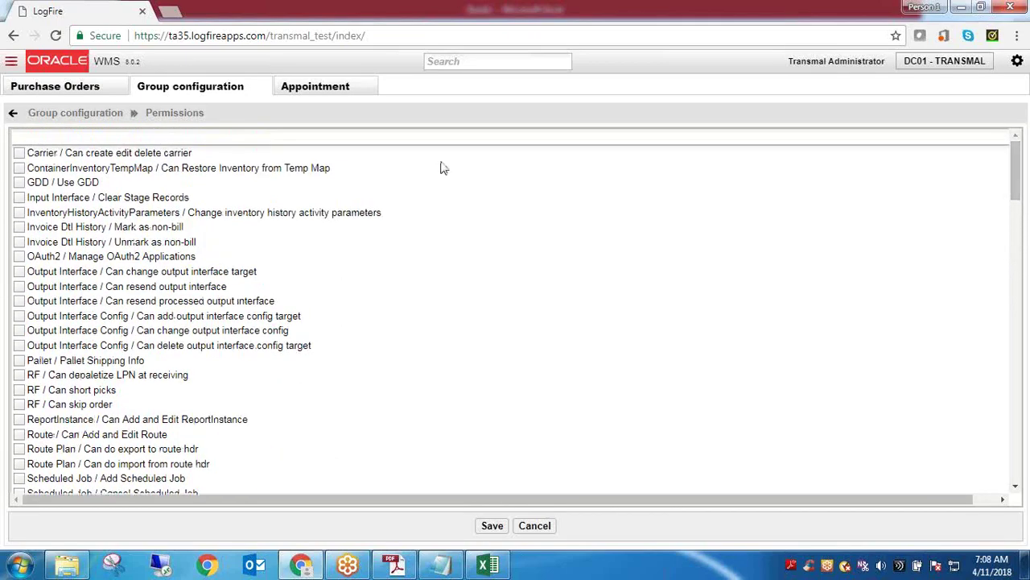
{"action": "left_click", "coordinate": [103, 114]}
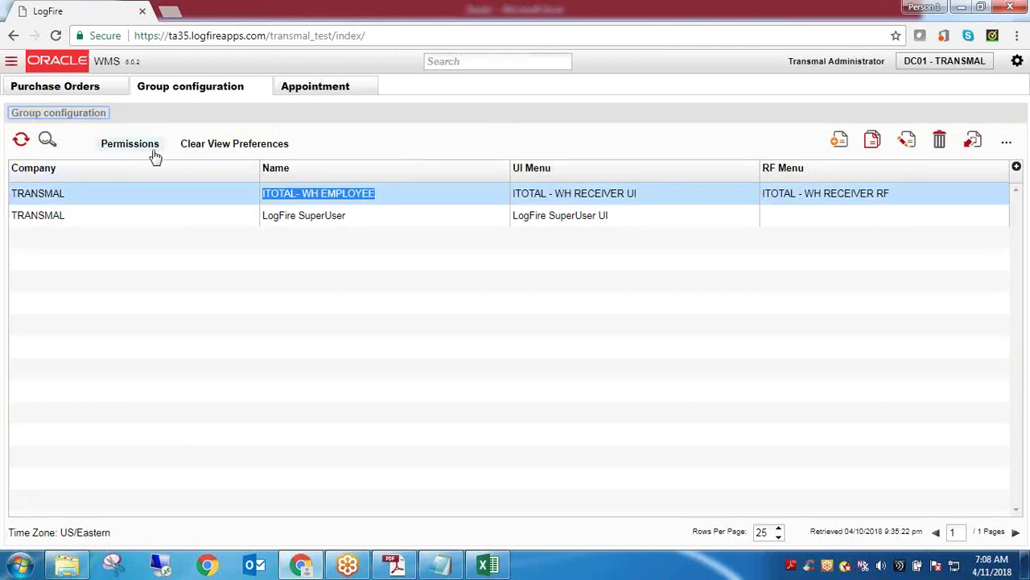
{"action": "left_click", "coordinate": [464, 64]}
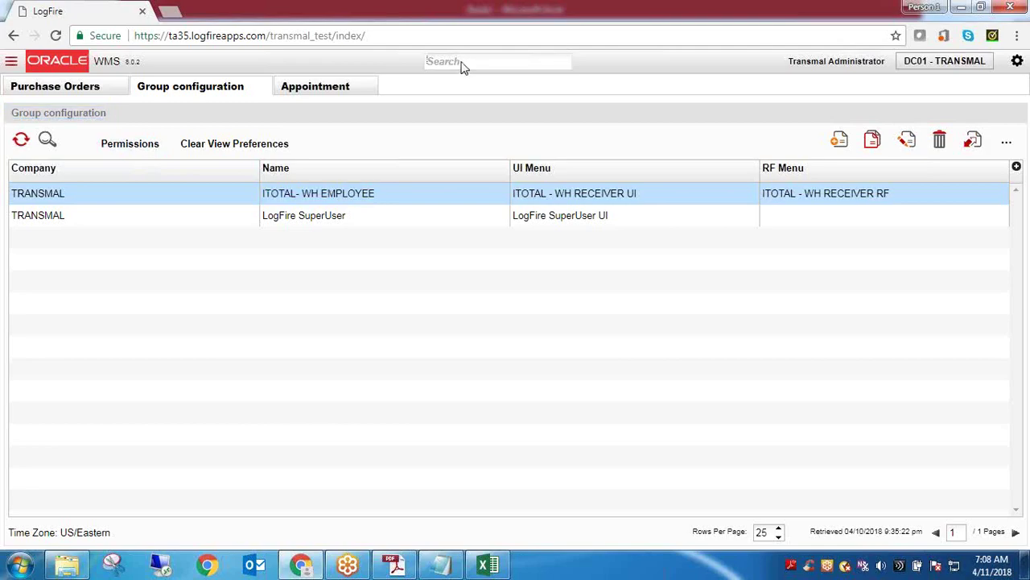
Open the Users page through a 'Use' search, then return to the Group configuration list
{"action": "type", "text": "Use"}
{"action": "left_click", "coordinate": [454, 85]}
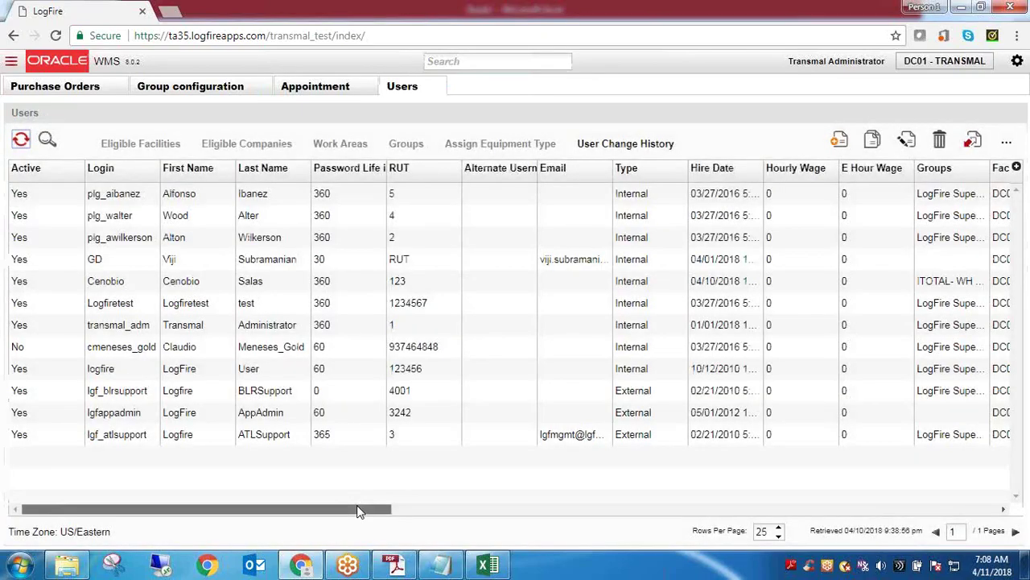
{"action": "mouse_move", "coordinate": [362, 510]}
{"action": "left_mouse_down"}
{"action": "mouse_move", "coordinate": [405, 511]}
{"action": "mouse_move", "coordinate": [317, 518]}
{"action": "mouse_move", "coordinate": [375, 510]}
{"action": "left_mouse_up"}
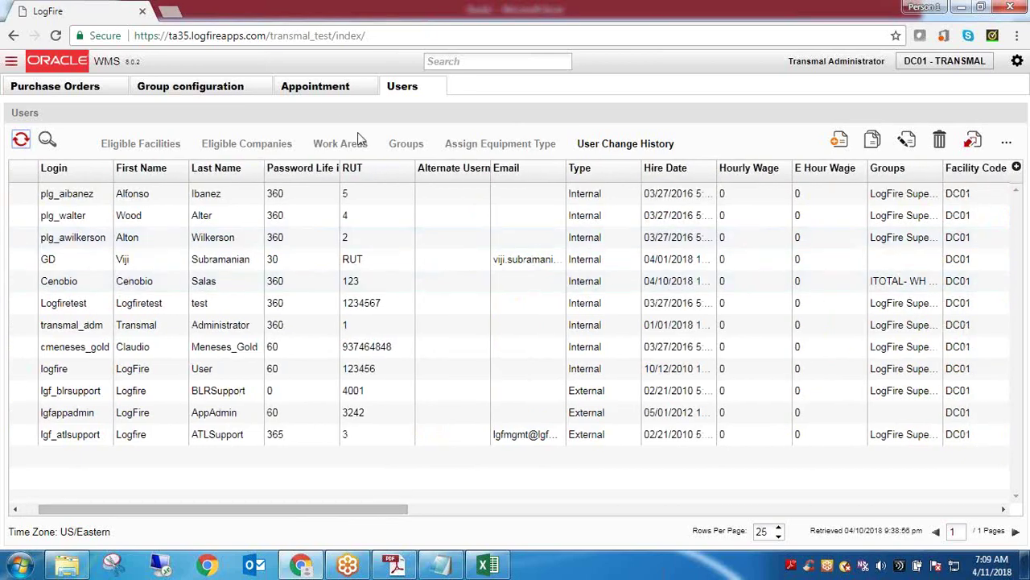
{"action": "left_click", "coordinate": [215, 90]}
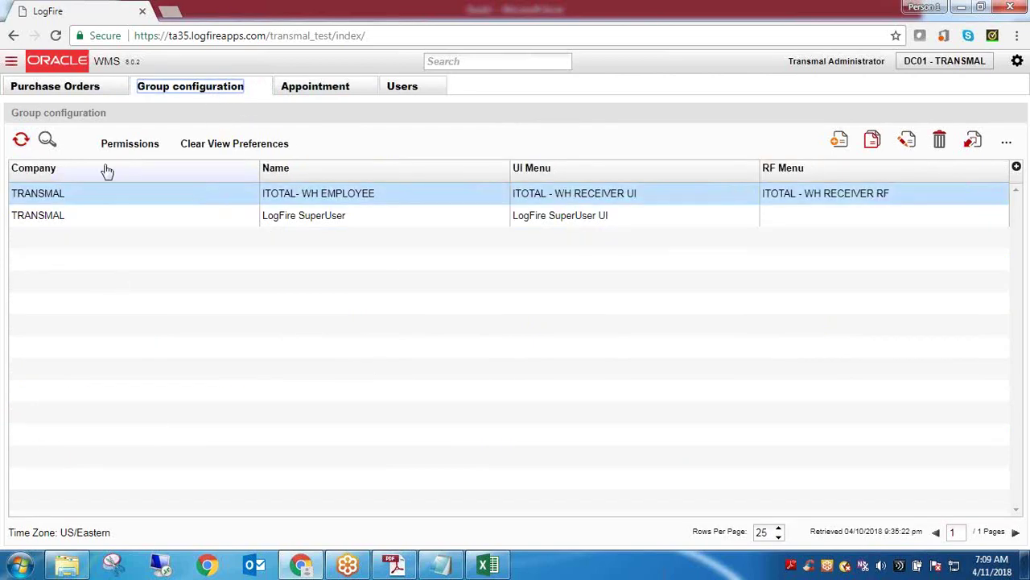
Grant ITOTAL- WH EMPLOYEE the 'purchase order hdr / Change purchase orders' permission and save
{"action": "left_click", "coordinate": [127, 151]}
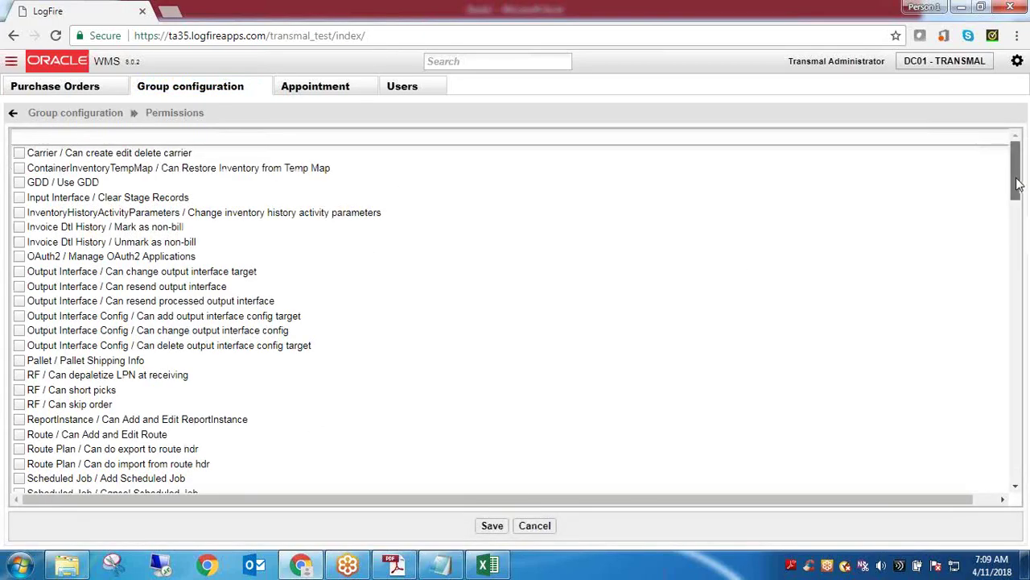
{"action": "left_click_drag", "start_coordinate": [1016, 172], "coordinate": [1023, 439]}
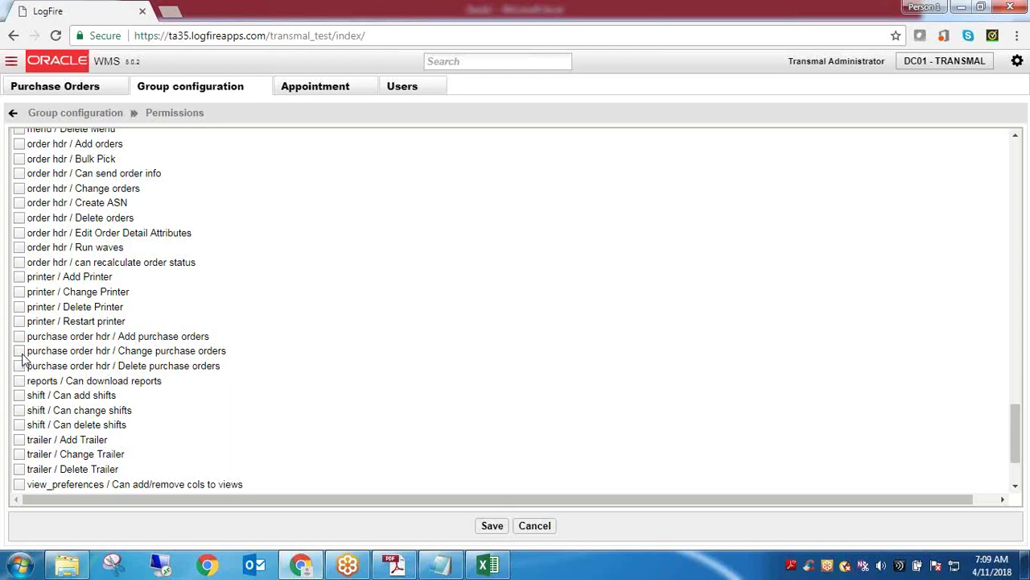
{"action": "left_click", "coordinate": [21, 354]}
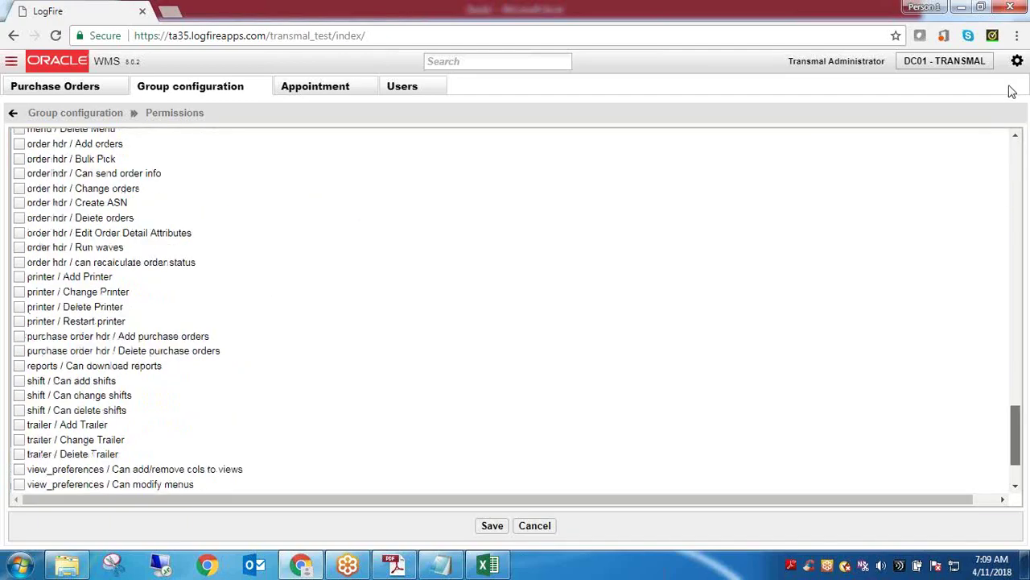
{"action": "scroll", "coordinate": [1012, 153], "scroll_direction": "up", "scroll_amount": 20}
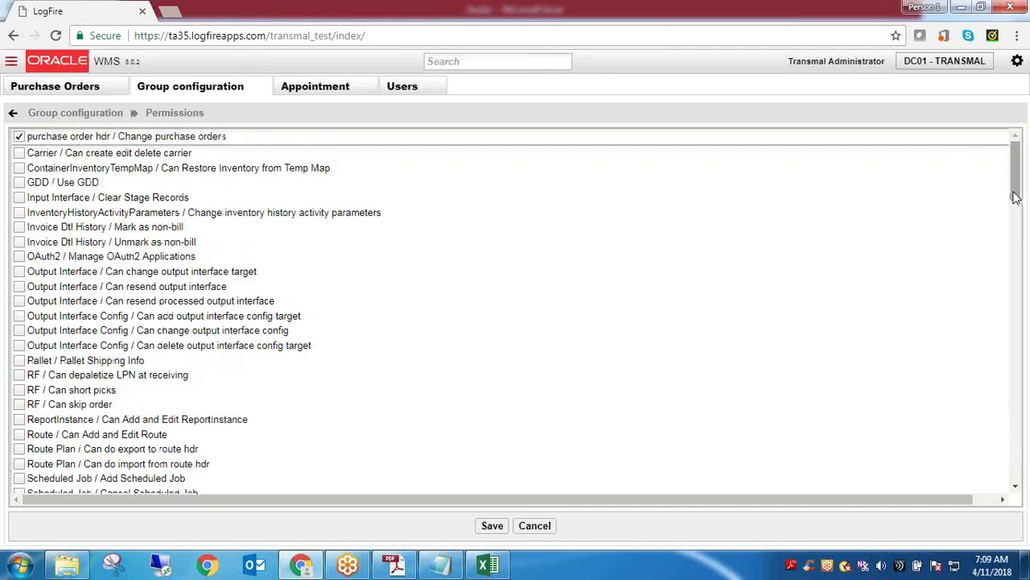
{"action": "left_click", "coordinate": [492, 528]}
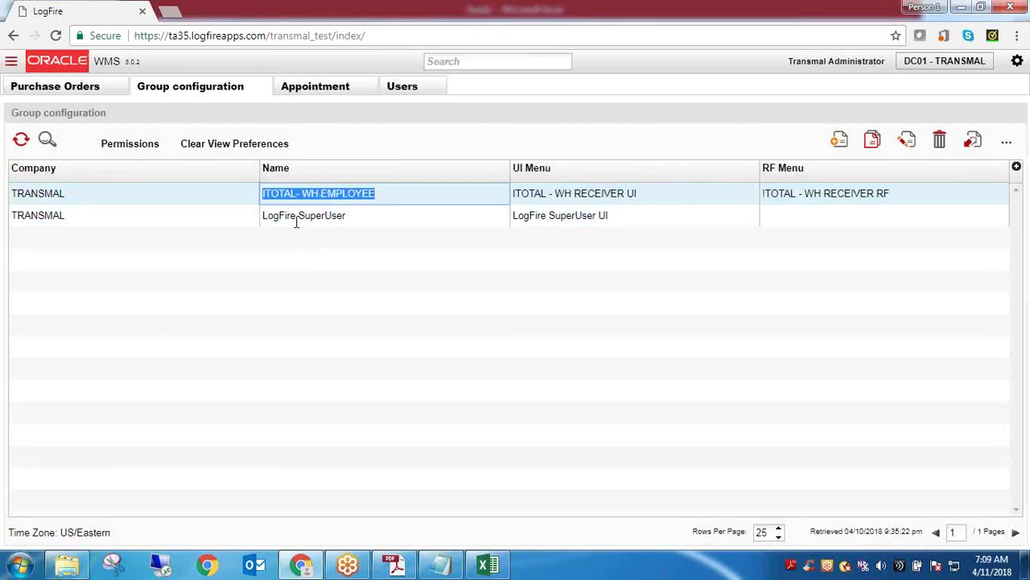
Highlight the ITOTAL- WH EMPLOYEE name and the RECEIVER UI menu, then bring up account settings
{"action": "left_click_drag", "start_coordinate": [263, 194], "coordinate": [296, 194]}
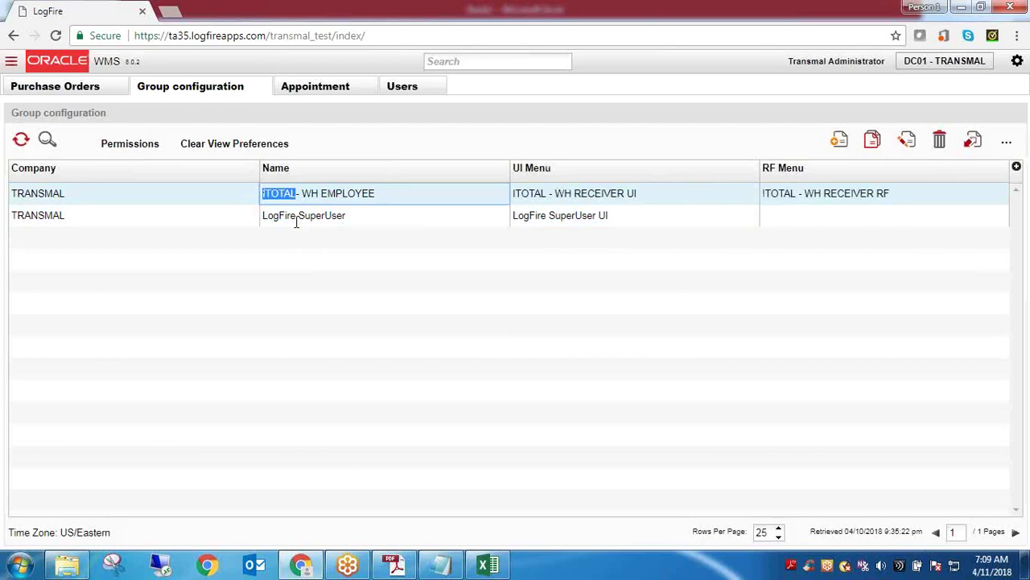
{"action": "double_click", "coordinate": [599, 194]}
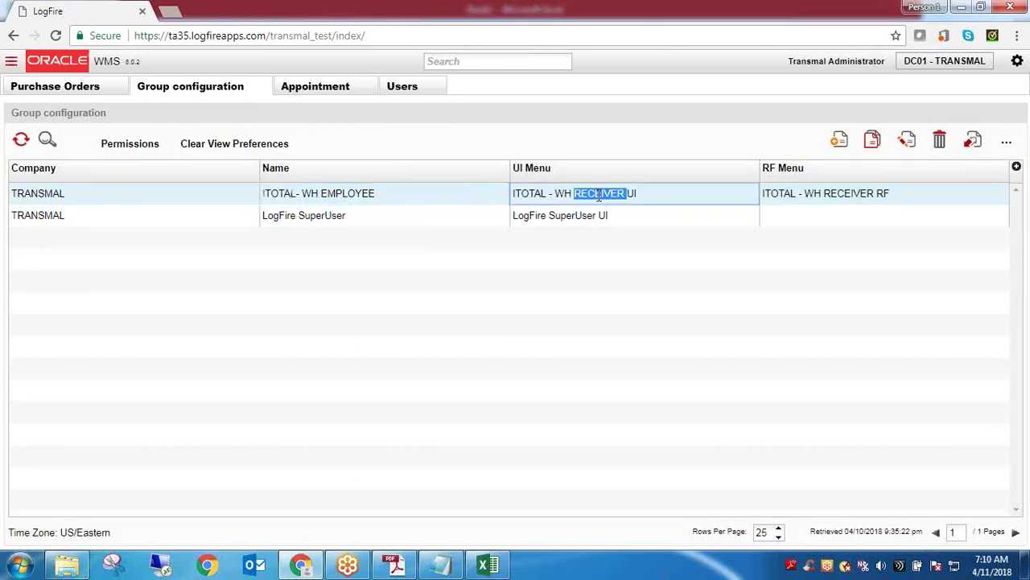
{"action": "left_click", "coordinate": [1017, 61]}
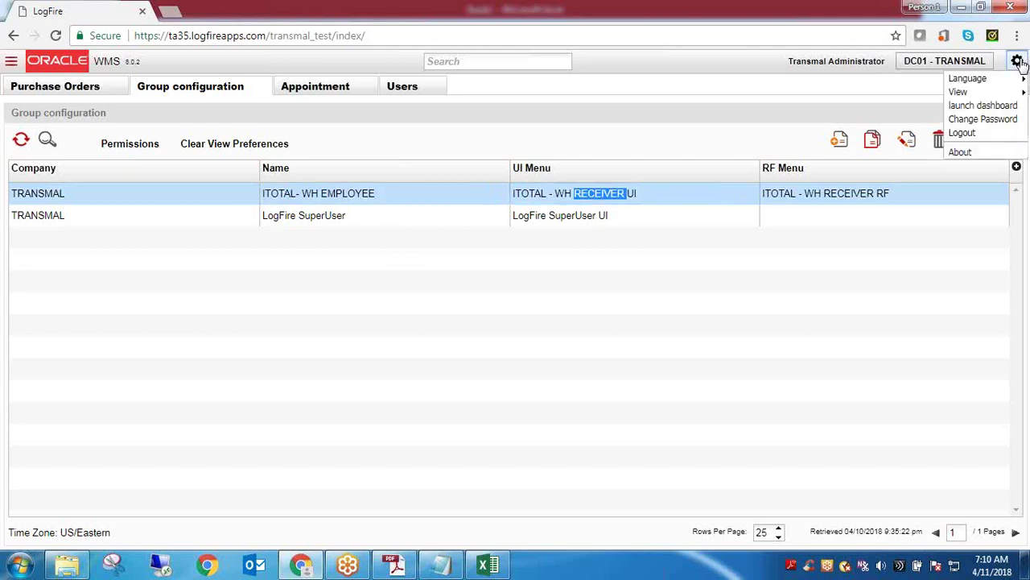
Log out of the administrator session and sign in as the employee user with the saved login
{"action": "left_click", "coordinate": [987, 133]}
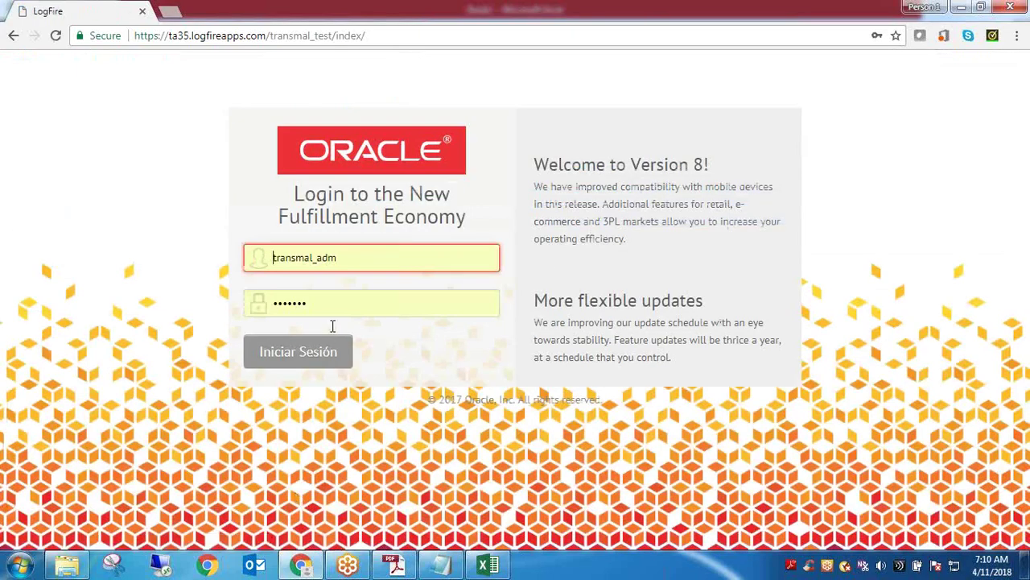
{"action": "left_click", "coordinate": [348, 265]}
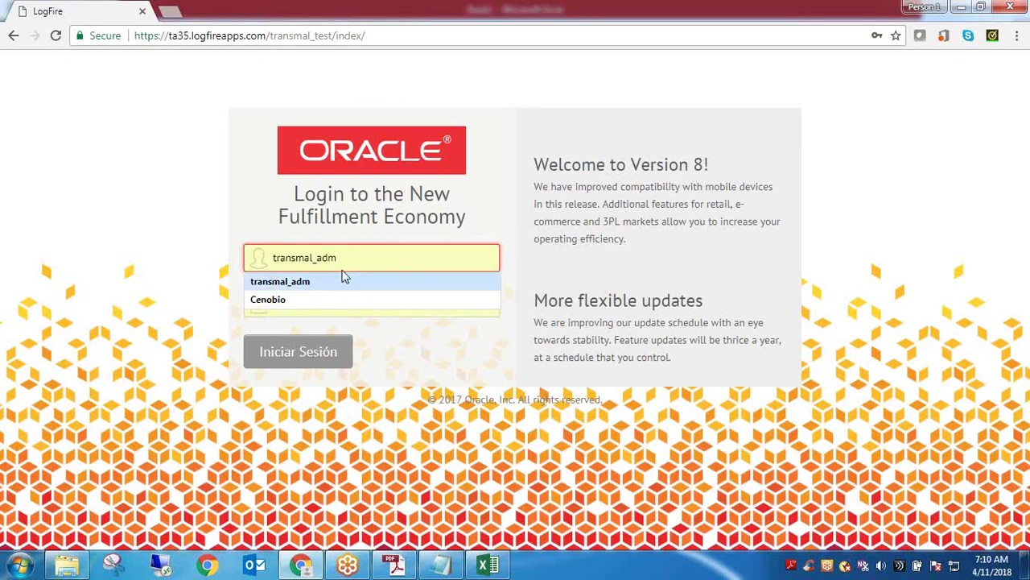
{"action": "left_click", "coordinate": [310, 299]}
{"action": "left_click", "coordinate": [307, 369]}
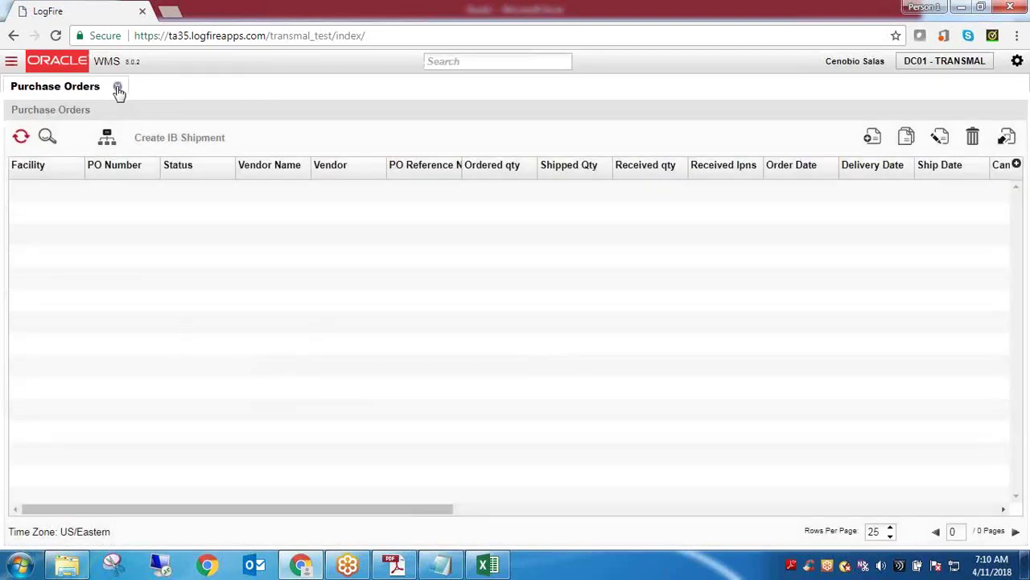
Reopen Purchase Orders from the employee's screen menu and refresh the empty order list
{"action": "left_click", "coordinate": [117, 87]}
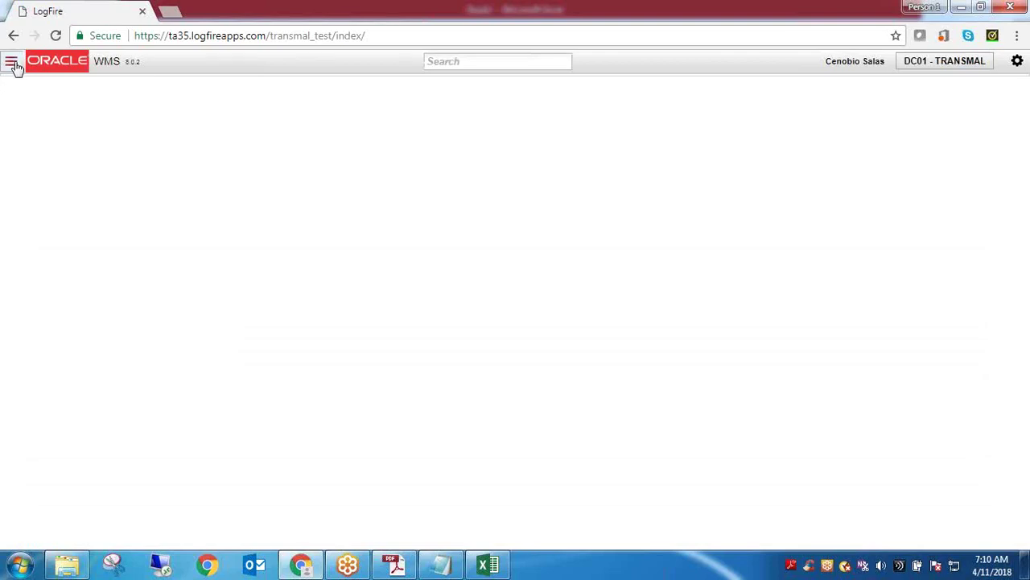
{"action": "left_click", "coordinate": [12, 64]}
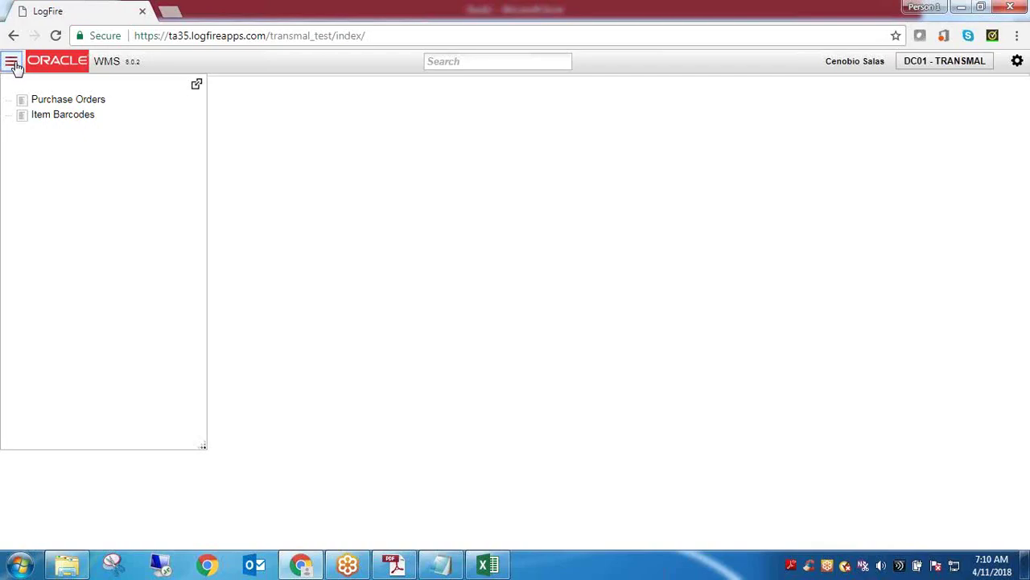
{"action": "left_click", "coordinate": [60, 106]}
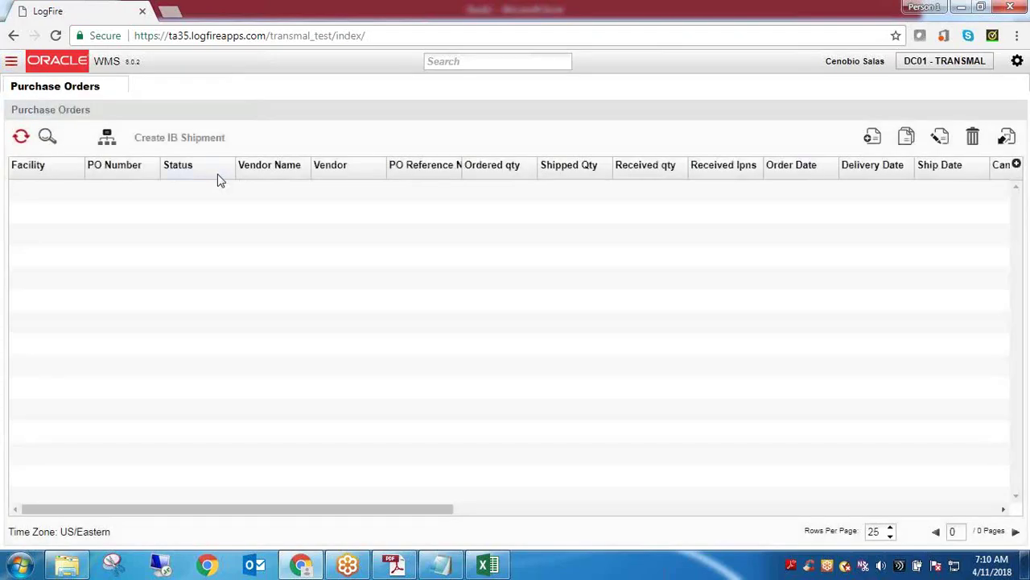
{"action": "left_click", "coordinate": [21, 136]}
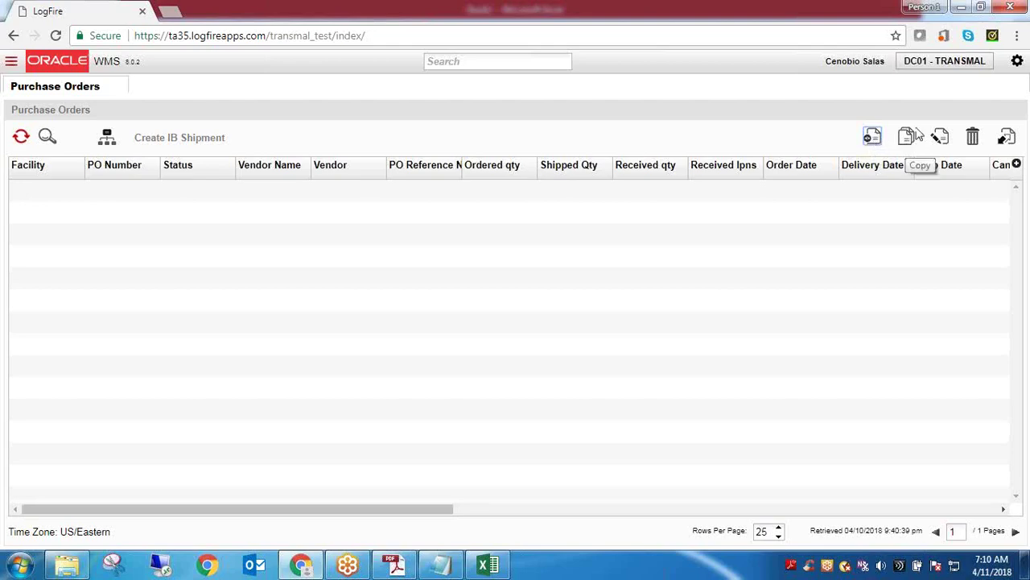
Log out of the employee session and sign back in with the administrator's saved login
{"action": "left_click", "coordinate": [1018, 60]}
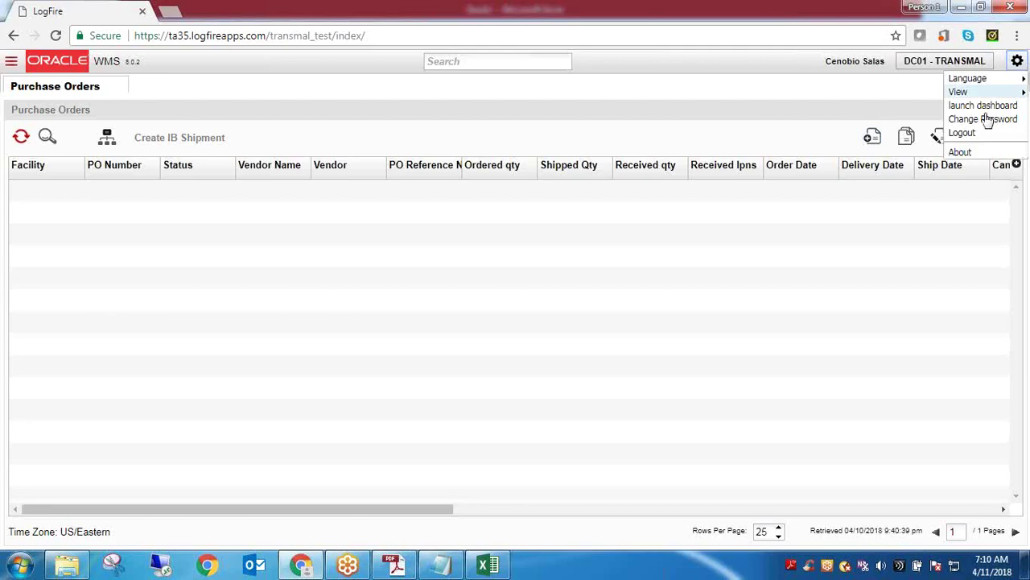
{"action": "left_click", "coordinate": [962, 133]}
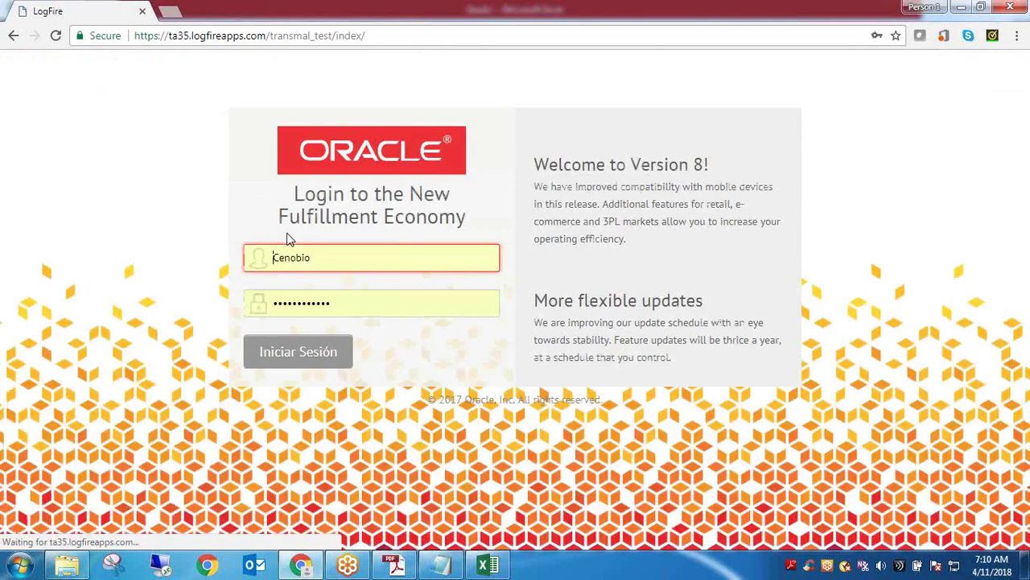
{"action": "double_click", "coordinate": [314, 258]}
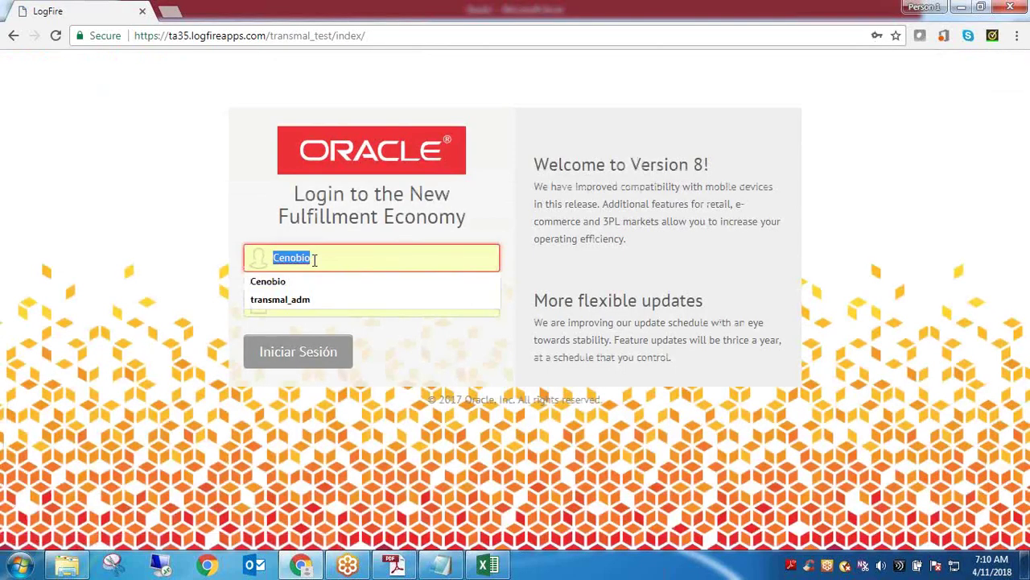
{"action": "left_click", "coordinate": [311, 299]}
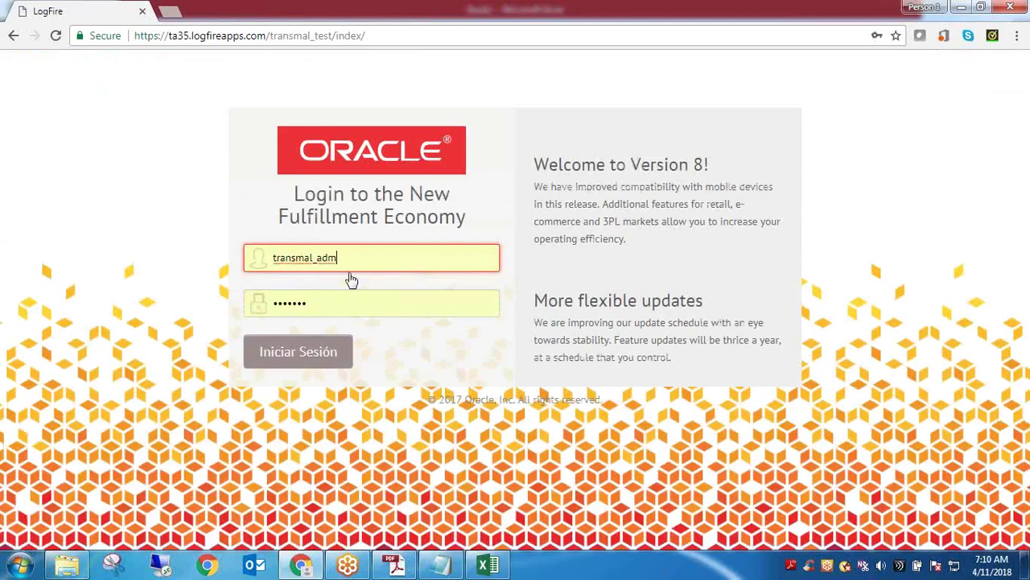
{"action": "left_click", "coordinate": [310, 358]}
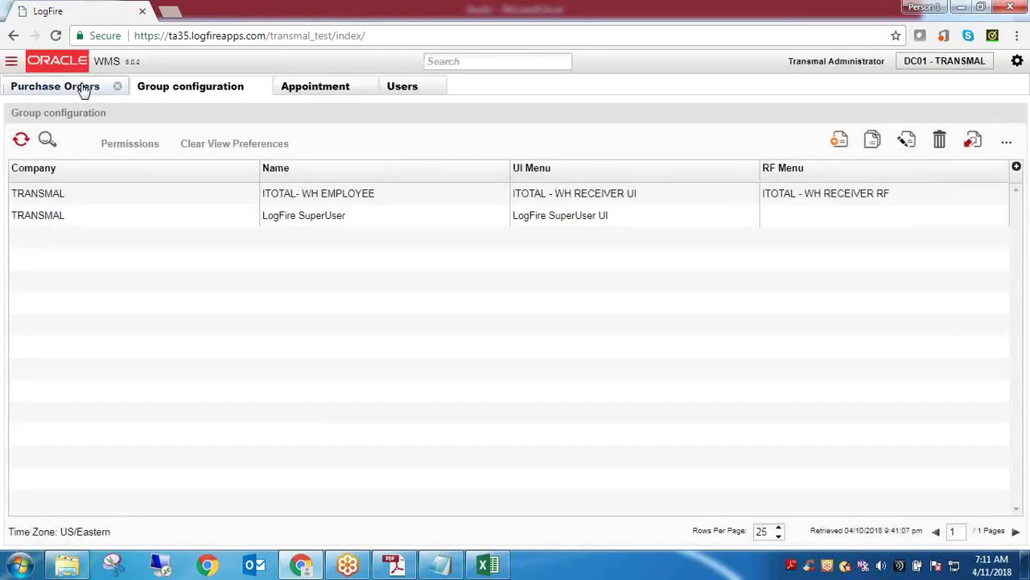
{"action": "left_click", "coordinate": [83, 88]}
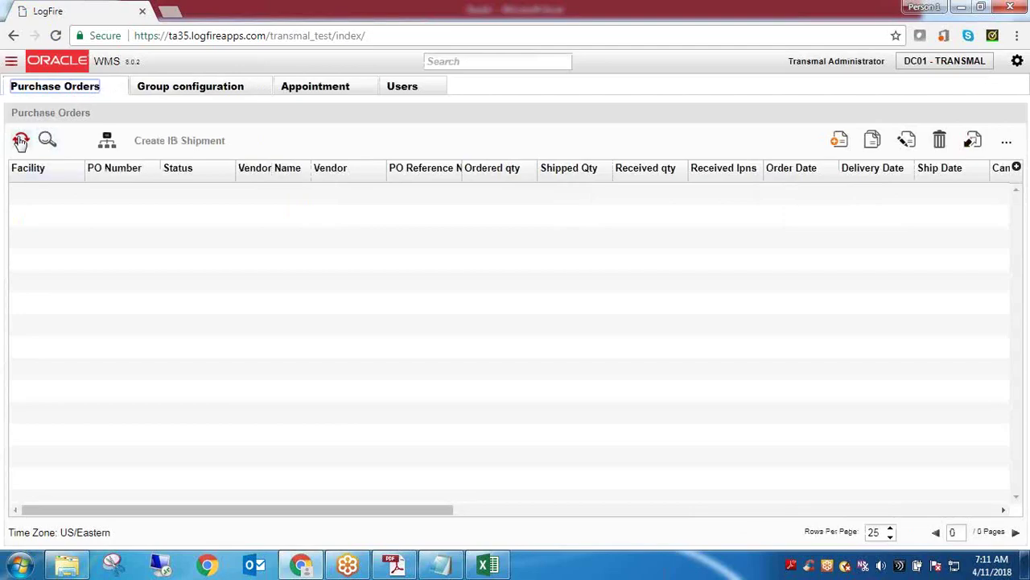
{"action": "left_click", "coordinate": [21, 140]}
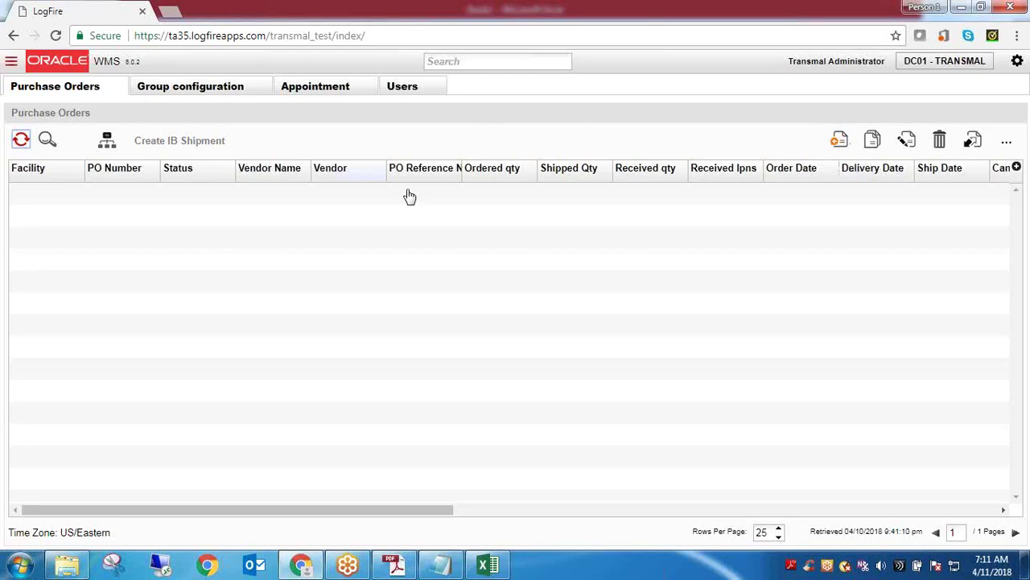
{"action": "left_click", "coordinate": [839, 141]}
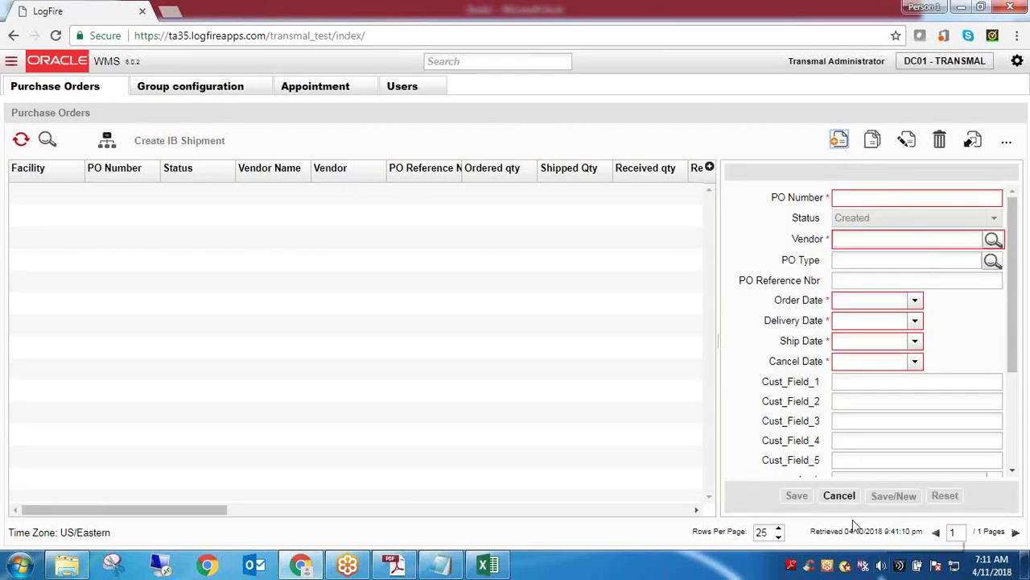
{"action": "left_click", "coordinate": [839, 495]}
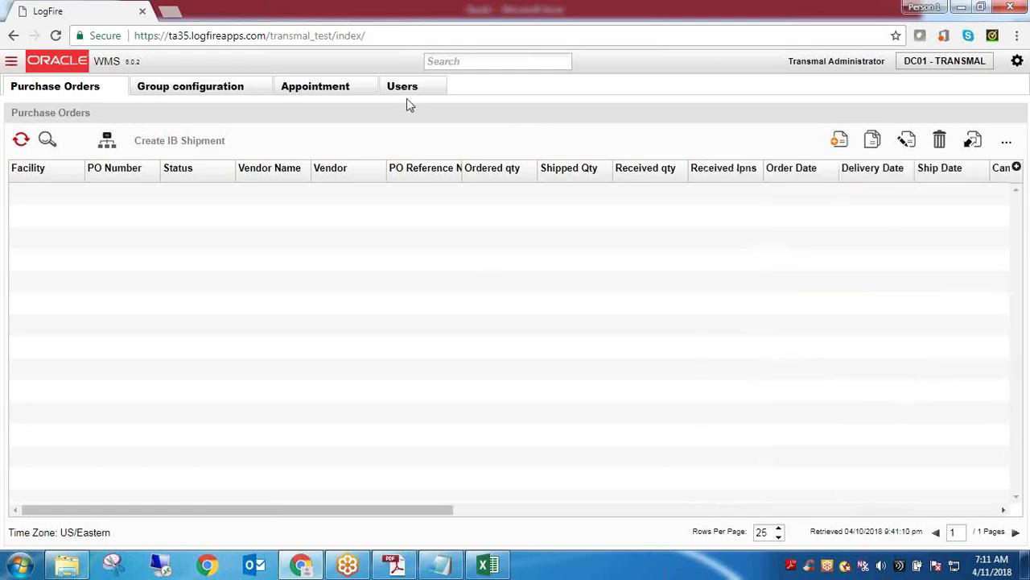
On Group configuration, select the ITOTAL- WH EMPLOYEE and LogFire SuperUser group names in turn
{"action": "left_click", "coordinate": [196, 95]}
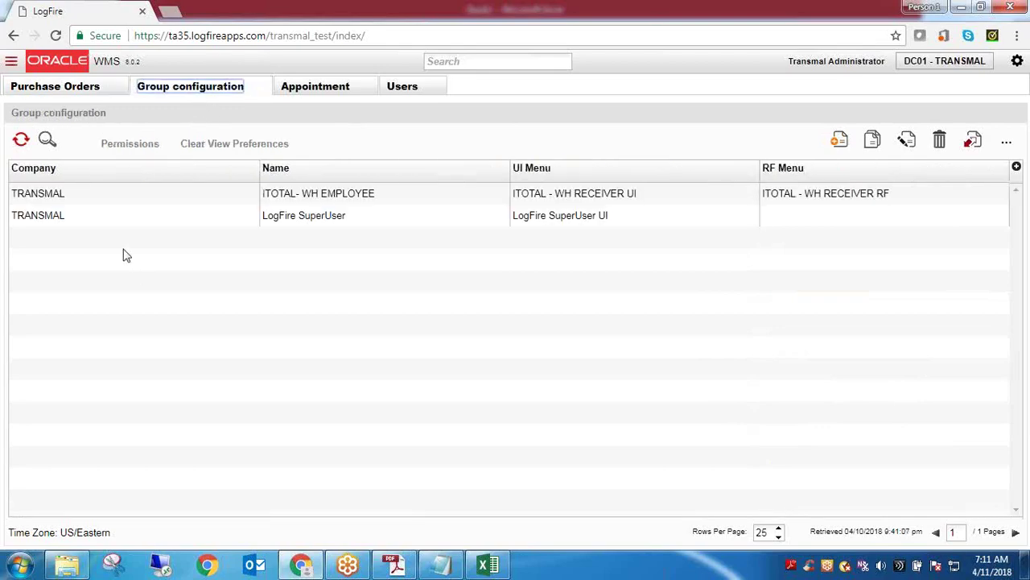
{"action": "left_click", "coordinate": [74, 191]}
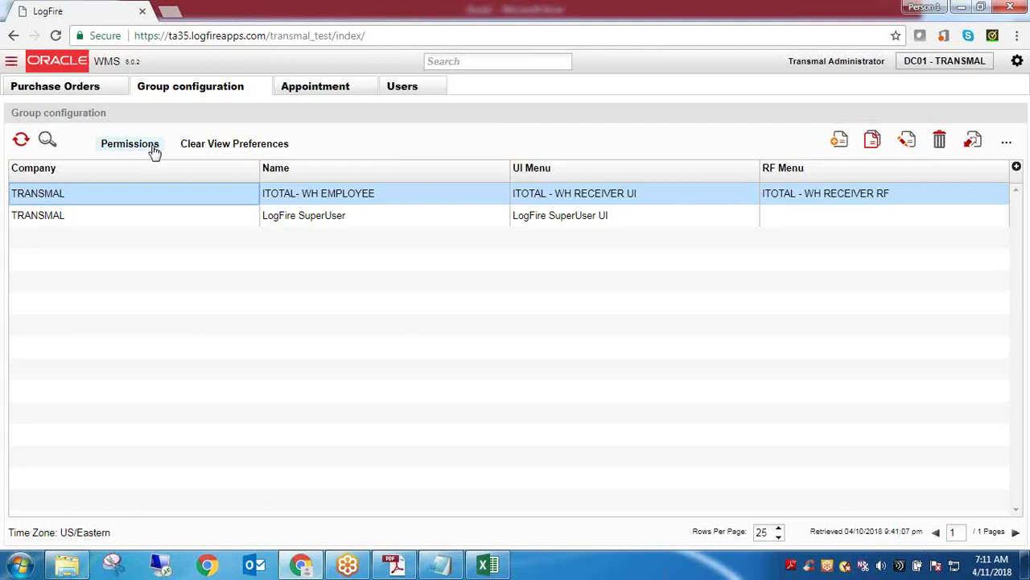
{"action": "left_click", "coordinate": [354, 197]}
{"action": "triple_click", "coordinate": [352, 194]}
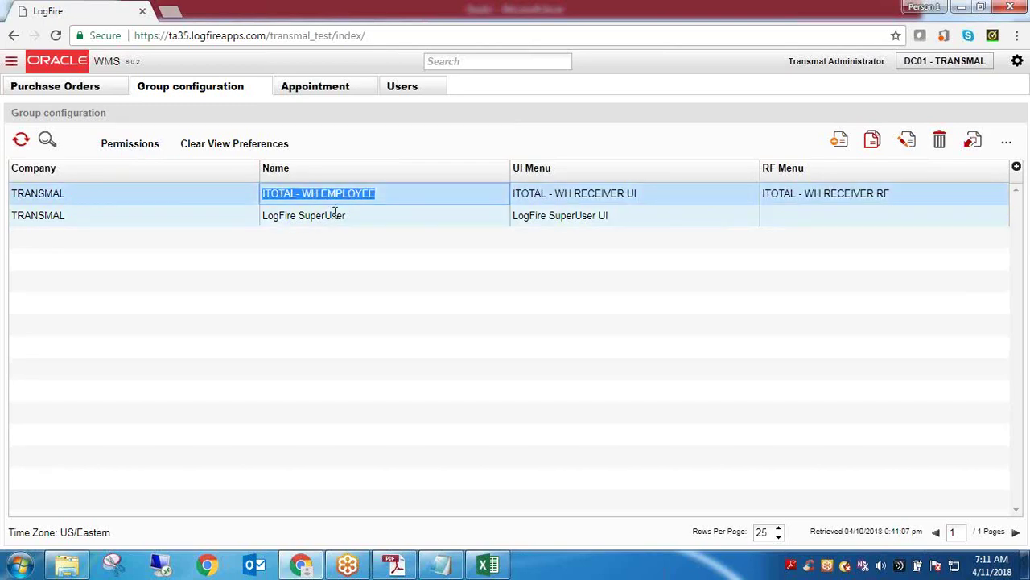
{"action": "triple_click", "coordinate": [335, 212]}
{"action": "triple_click", "coordinate": [342, 199]}
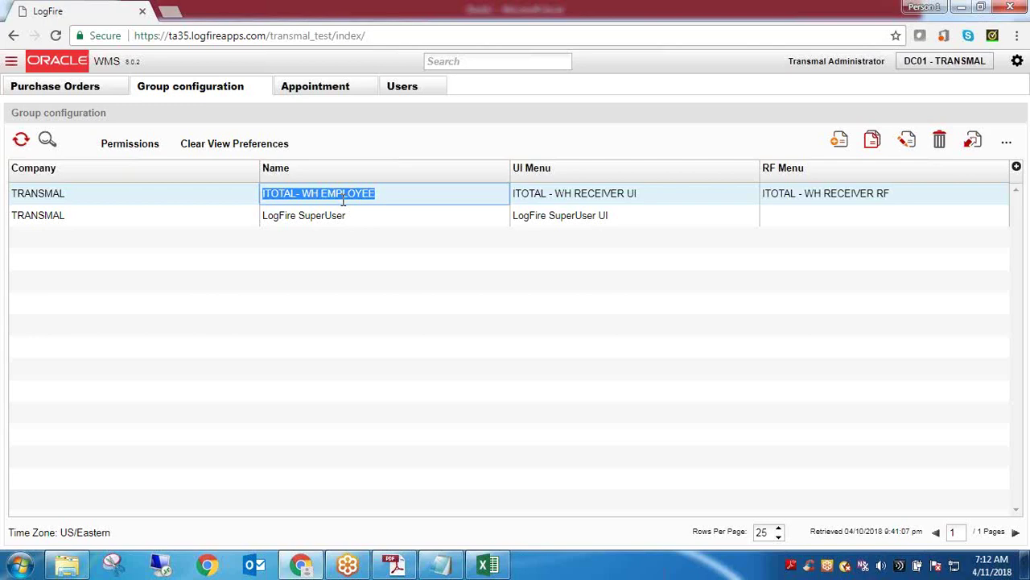
{"action": "left_click", "coordinate": [545, 25]}
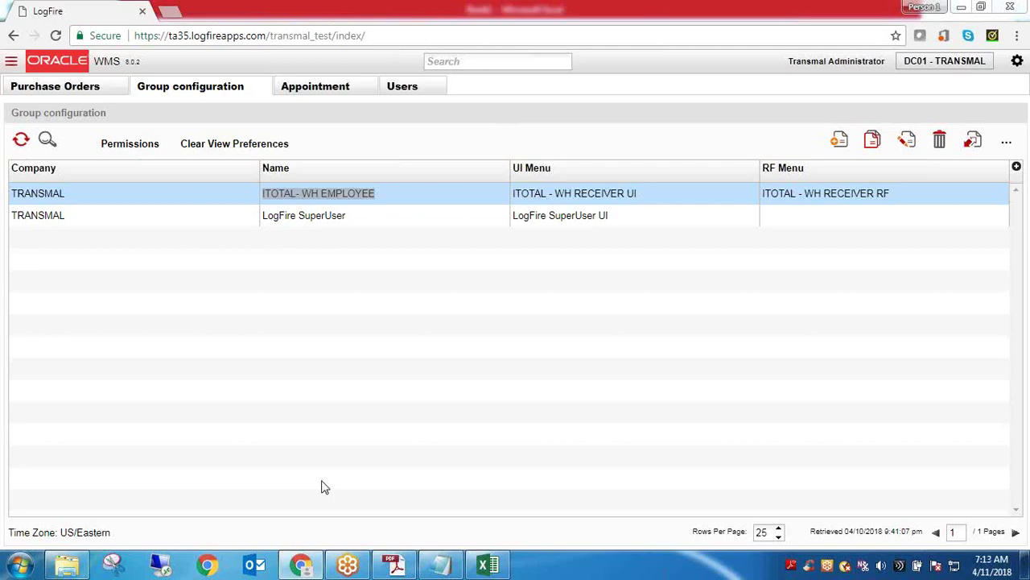
{"action": "left_click", "coordinate": [386, 195]}
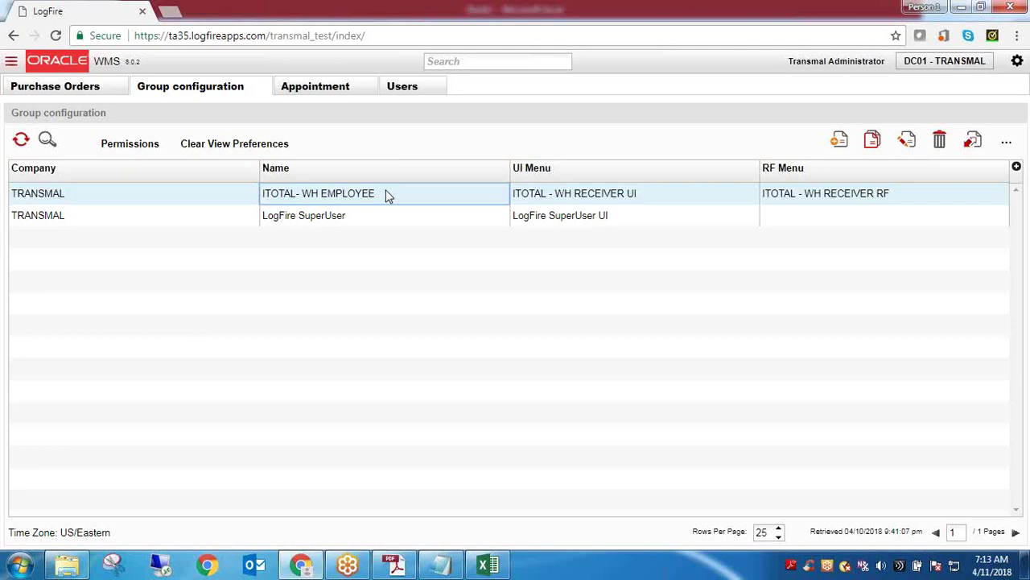
{"action": "double_click", "coordinate": [357, 195]}
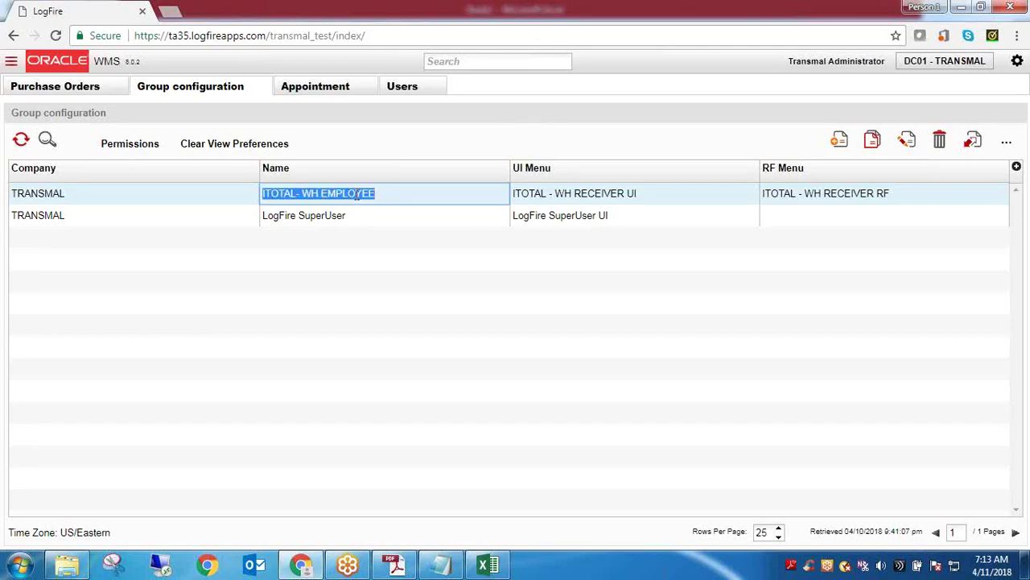
{"action": "left_click", "coordinate": [476, 62]}
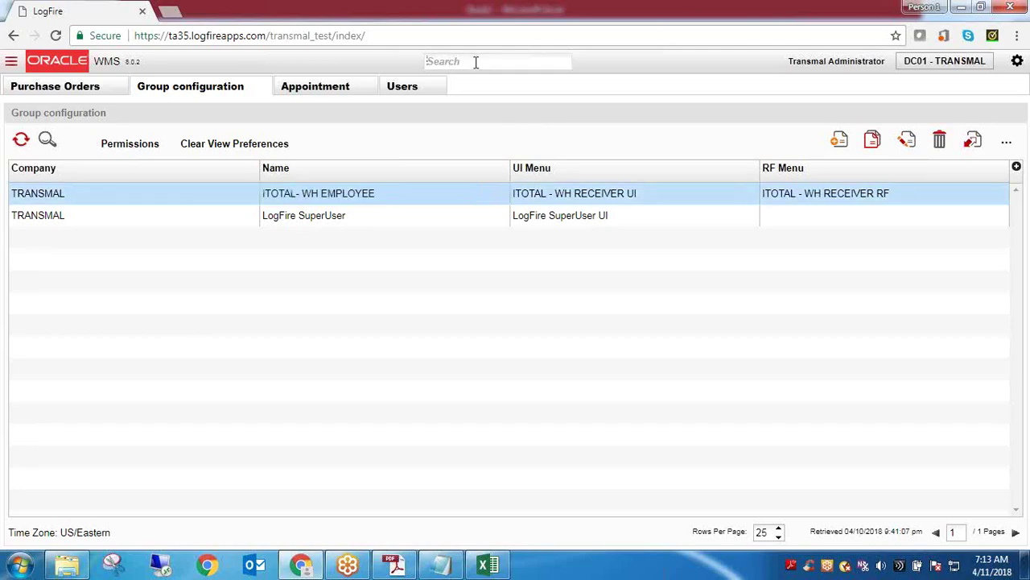
Open the Screens page via a 'Scr' search and filter it to Screen Type RF-Text
{"action": "type", "text": "Scr"}
{"action": "left_click", "coordinate": [456, 79]}
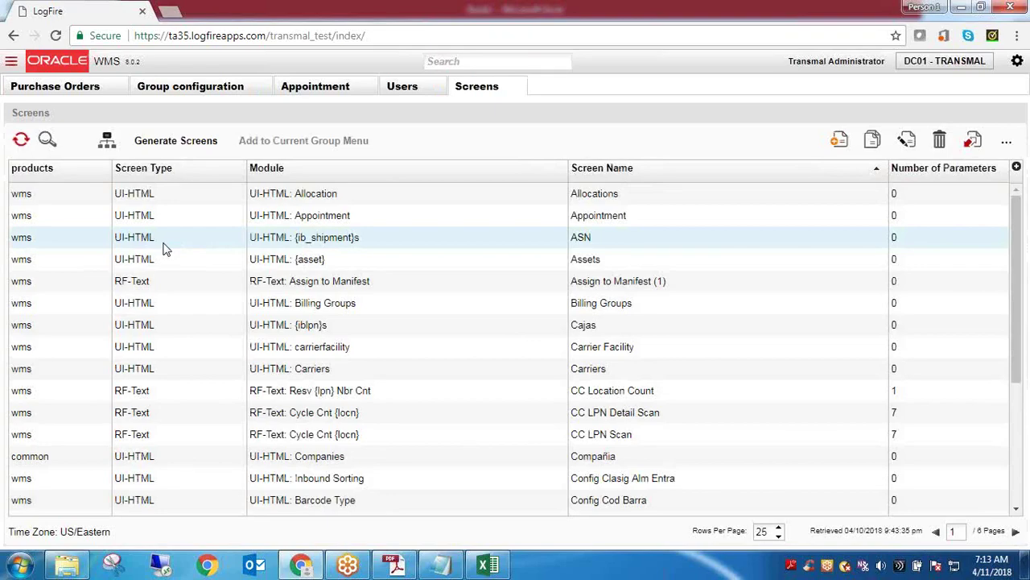
{"action": "left_click", "coordinate": [46, 140]}
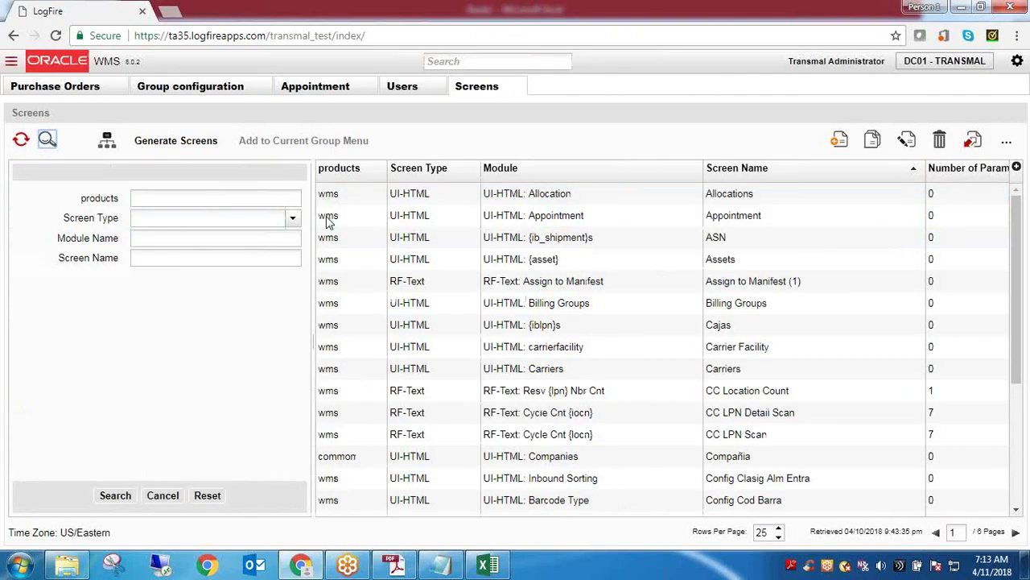
{"action": "left_click", "coordinate": [292, 221]}
{"action": "left_click", "coordinate": [218, 234]}
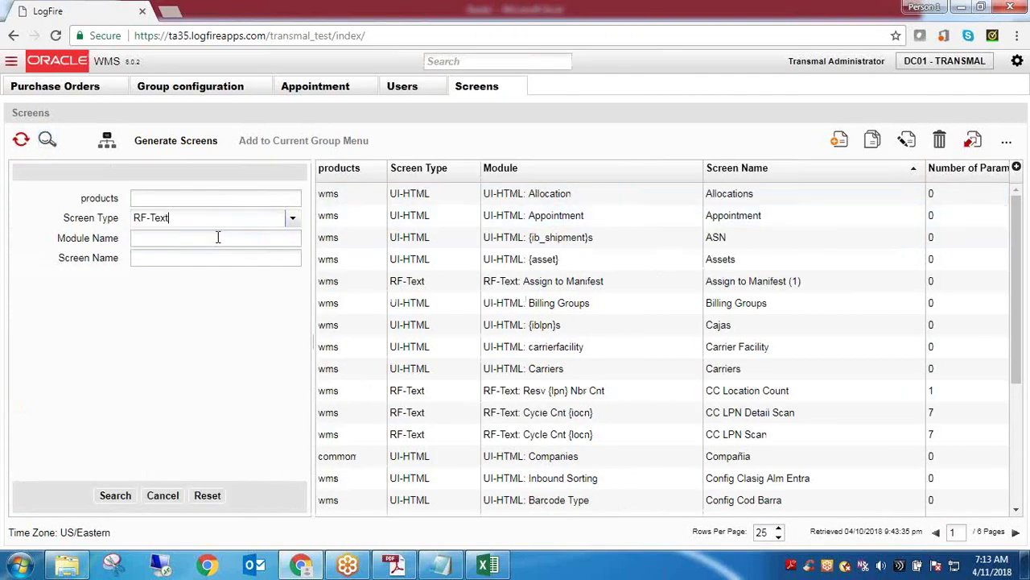
{"action": "left_click", "coordinate": [119, 499]}
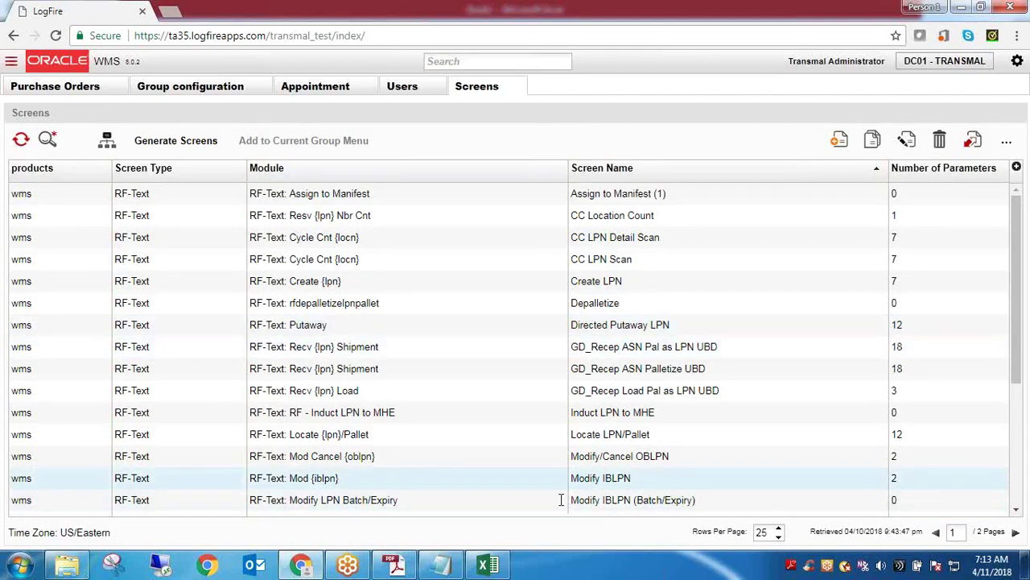
Find and select Receive ASN (Scan LPN), module 'RF-Text: Recv {lpn} Shipment', in the list
{"action": "left_click", "coordinate": [139, 259]}
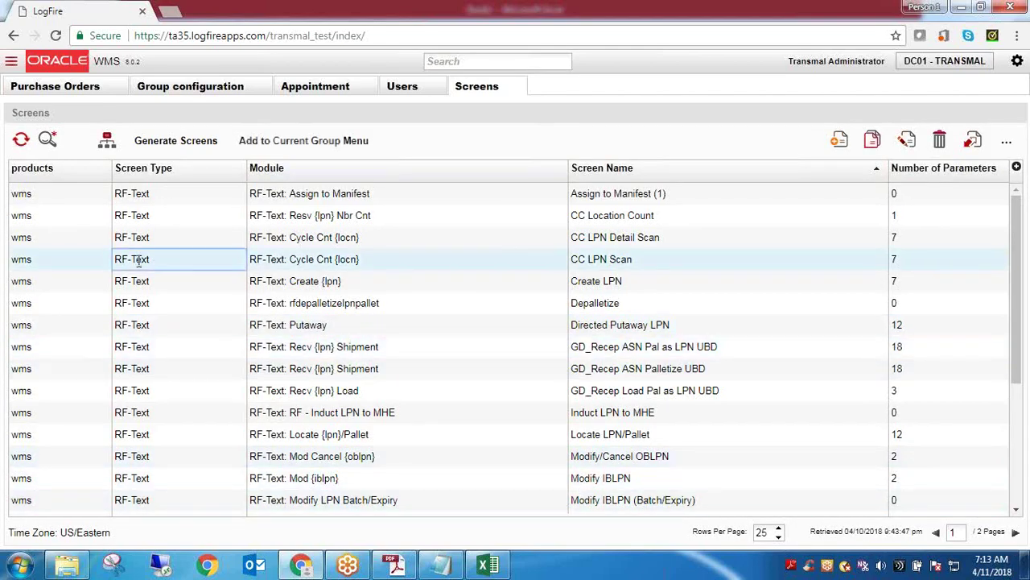
{"action": "triple_click", "coordinate": [138, 259]}
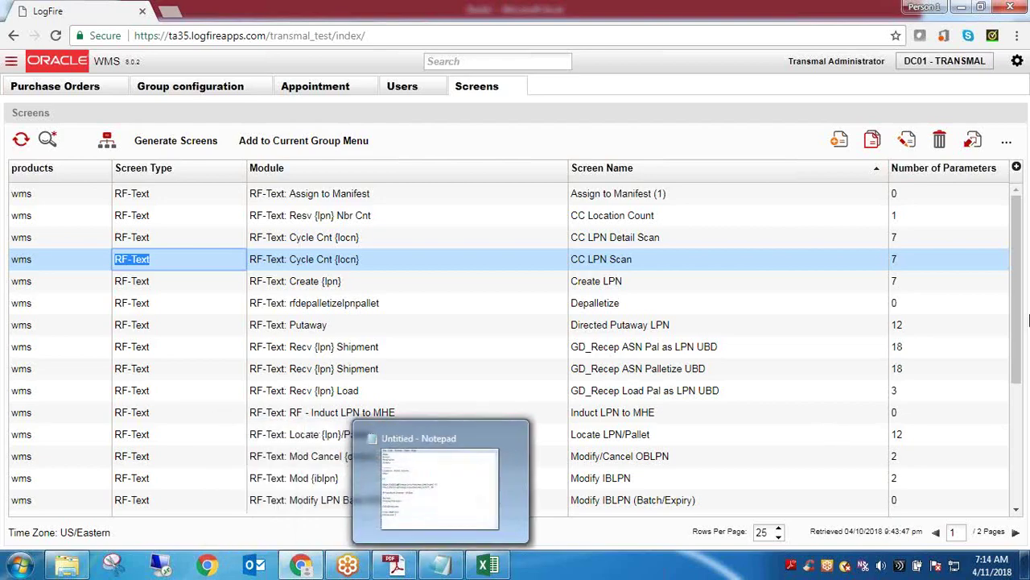
{"action": "scroll", "coordinate": [1021, 307], "scroll_direction": "down", "scroll_amount": 3}
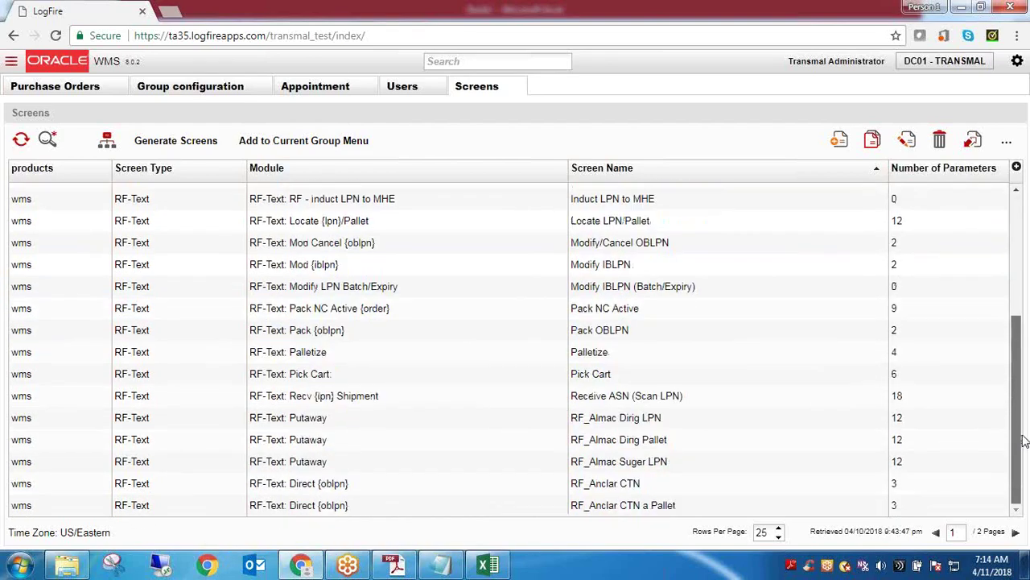
{"action": "left_click", "coordinate": [386, 402]}
{"action": "left_click", "coordinate": [384, 403]}
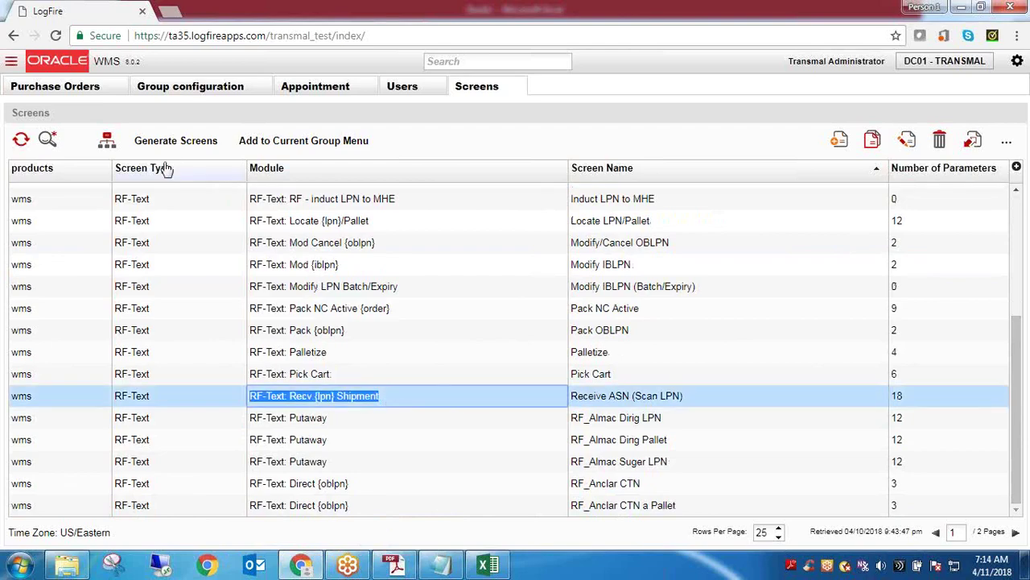
Open the Receive ASN (Scan LPN) screen parameters and page through both pages of the list
{"action": "left_click", "coordinate": [107, 143]}
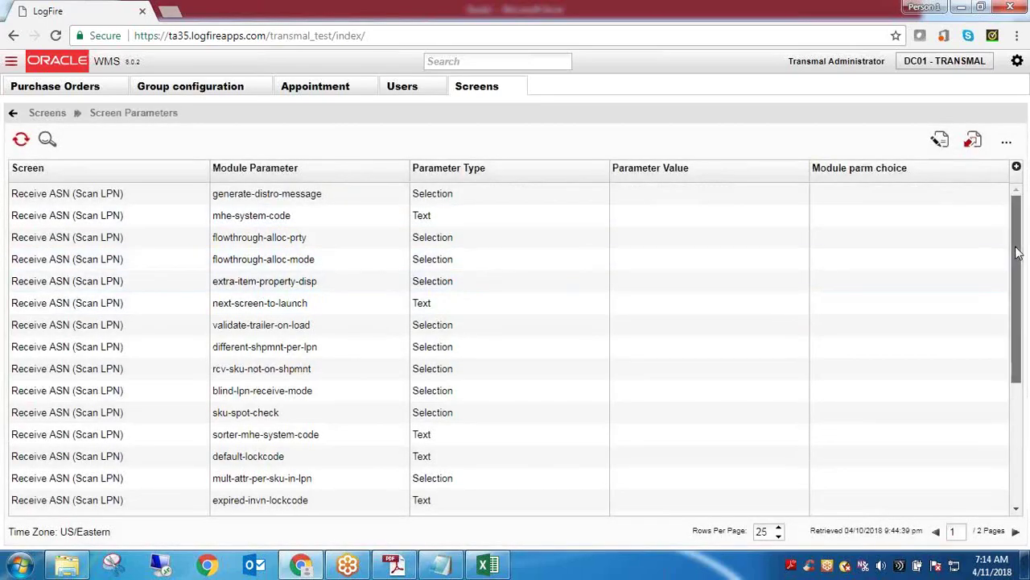
{"action": "left_click_drag", "start_coordinate": [1017, 258], "coordinate": [1026, 438]}
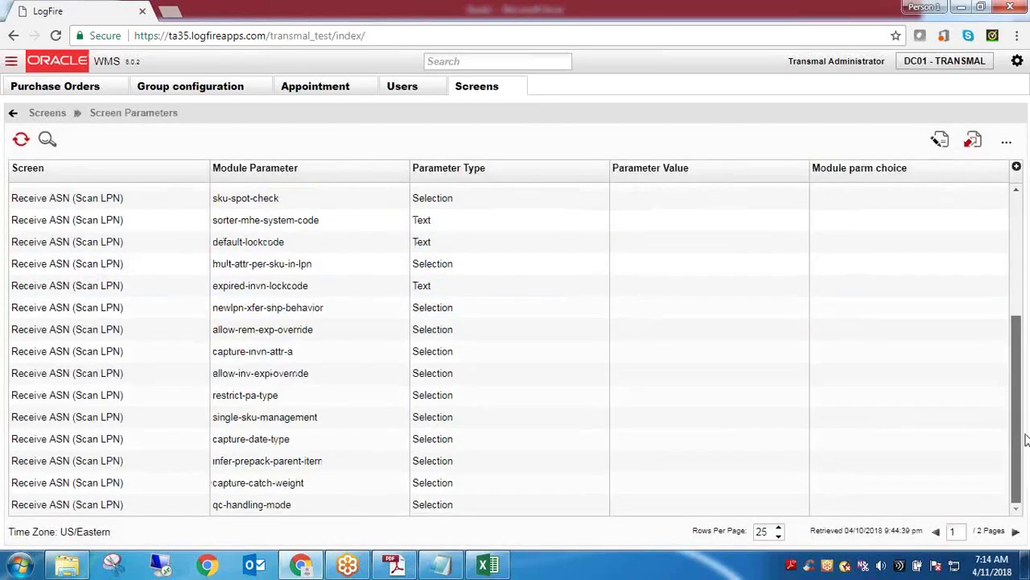
{"action": "left_click", "coordinate": [1016, 532]}
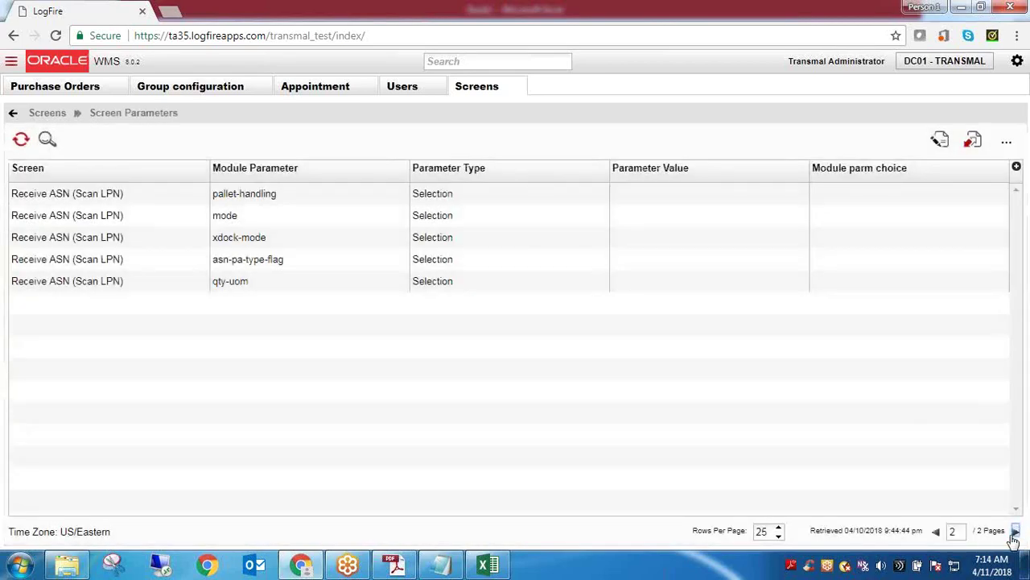
{"action": "left_click", "coordinate": [937, 532]}
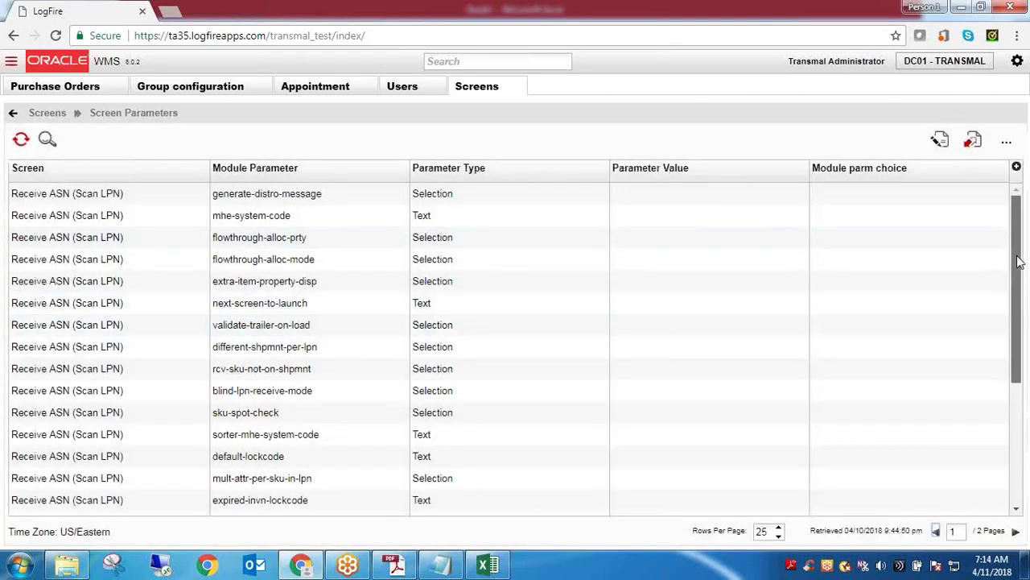
{"action": "left_click_drag", "start_coordinate": [1018, 264], "coordinate": [1021, 201]}
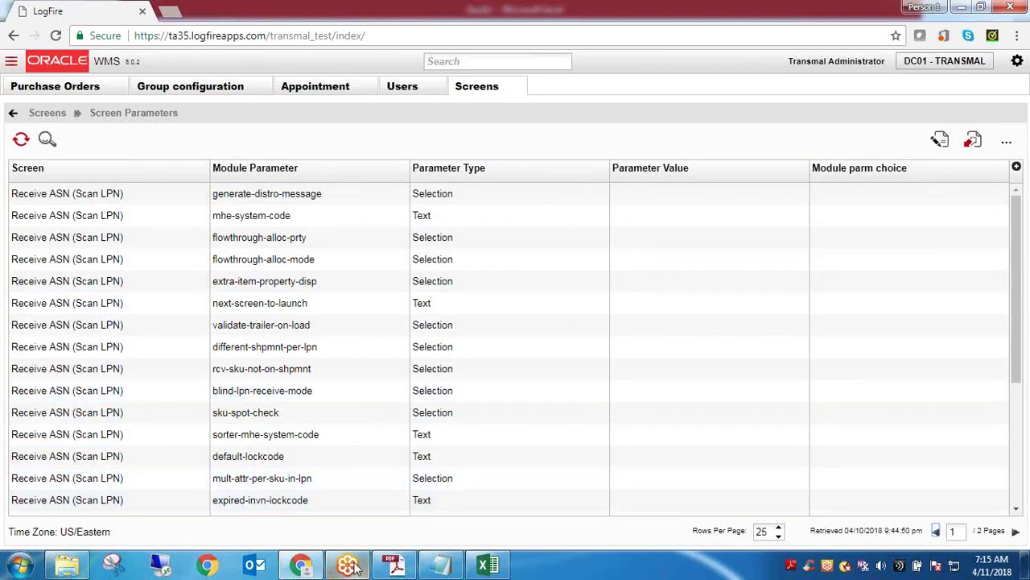
Start a new Notepad note reading 'ASN - 3 items - LPNs'
{"action": "left_click", "coordinate": [439, 566]}
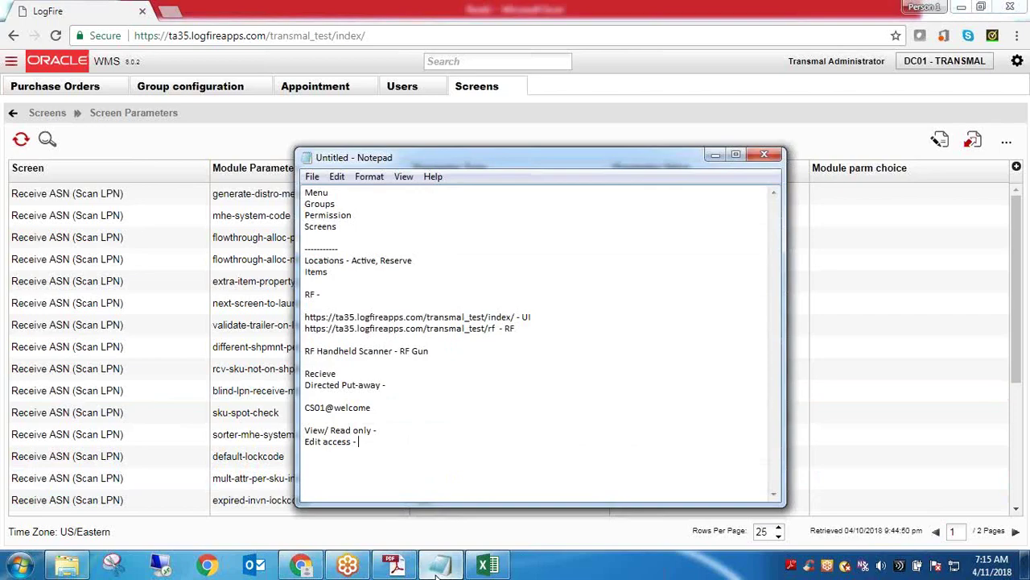
{"action": "right_click", "coordinate": [439, 566]}
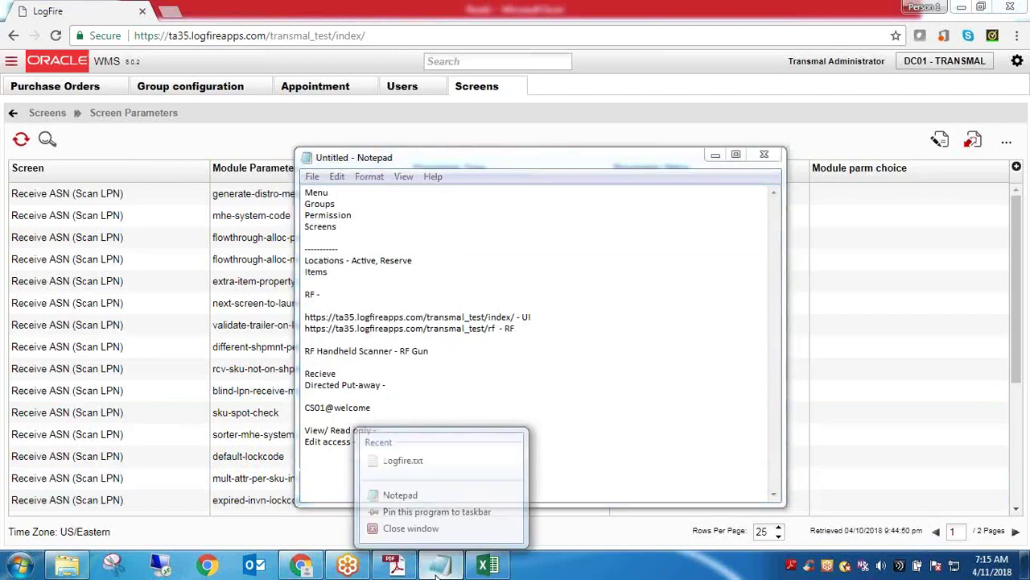
{"action": "left_click", "coordinate": [421, 491]}
{"action": "type", "text": "ASN - "}
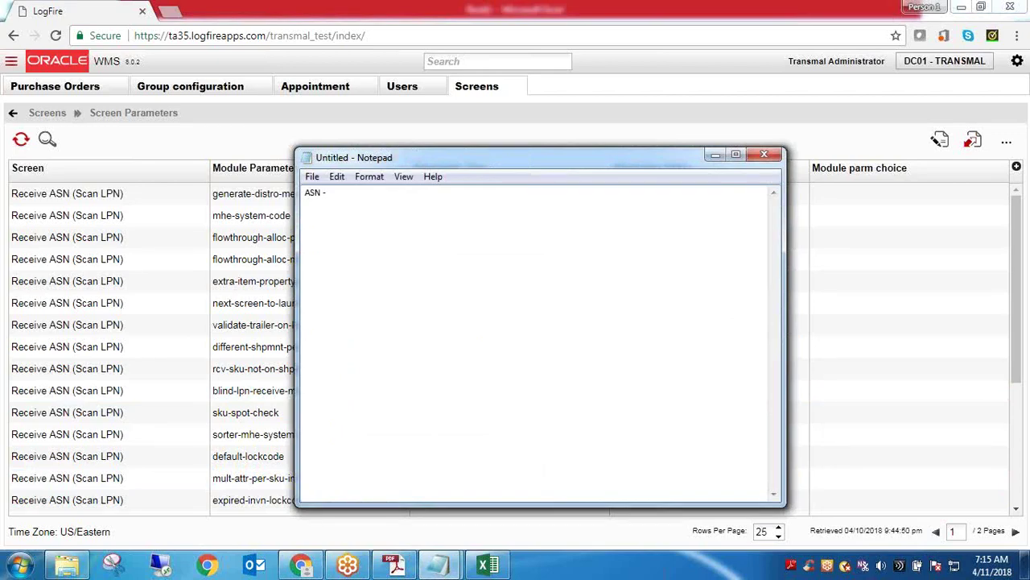
{"action": "type", "text": "3 items l"}
{"action": "type", "text": "'"}
{"action": "type", "text": "LPNs"}
Google 'lpn in warehouse' in a new tab and expand the 'What is meant by LPN in warehouse?' answer
{"action": "left_click", "coordinate": [178, 14]}
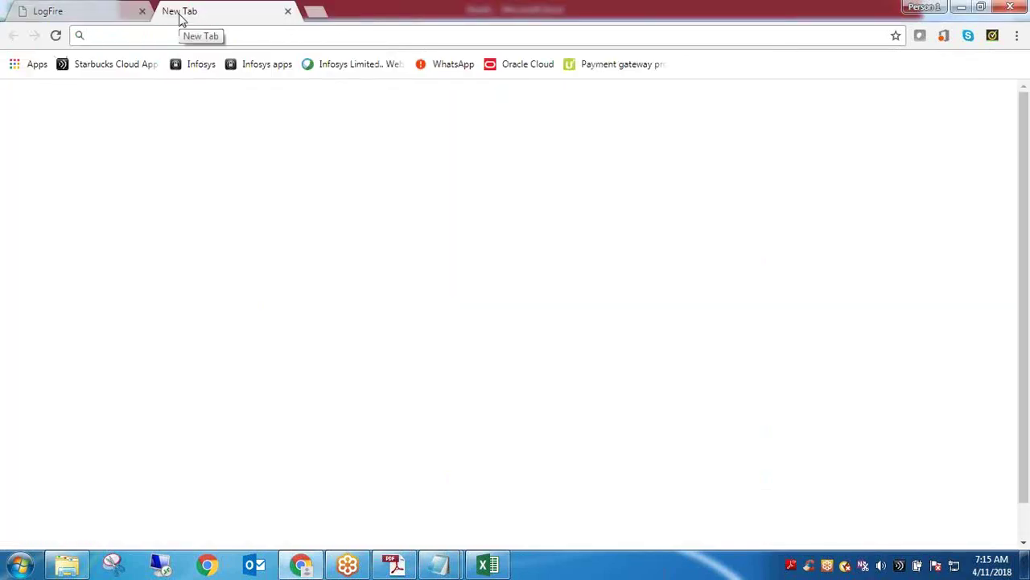
{"action": "type", "text": "lpn i"}
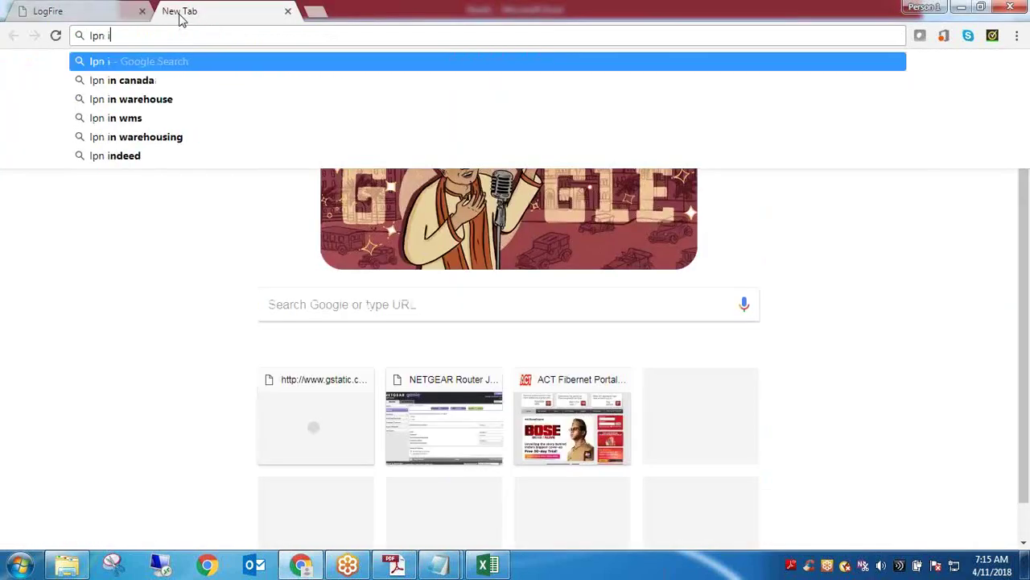
{"action": "type", "text": "n ware"}
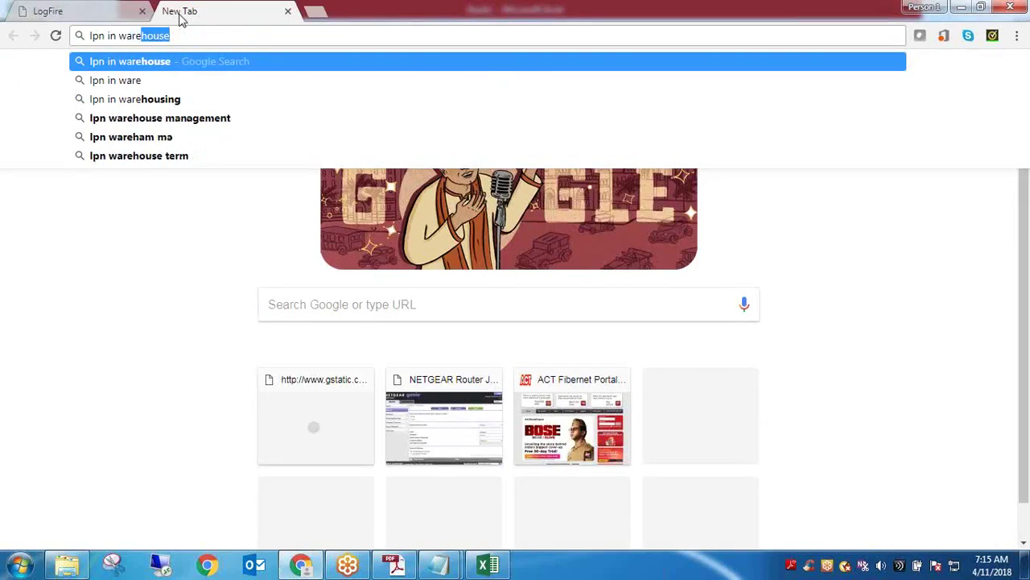
{"action": "key", "text": "Return"}
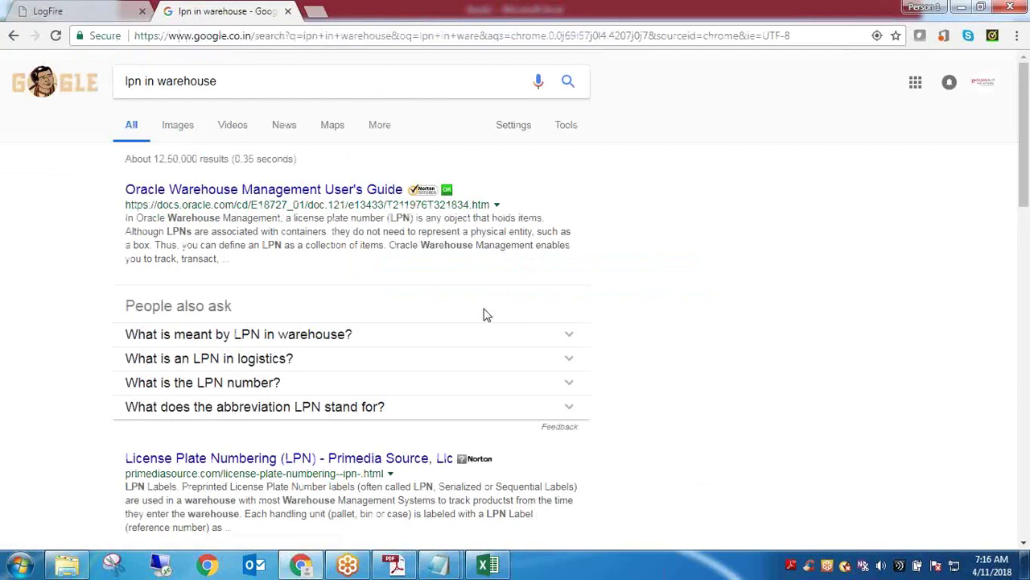
{"action": "left_click", "coordinate": [565, 336]}
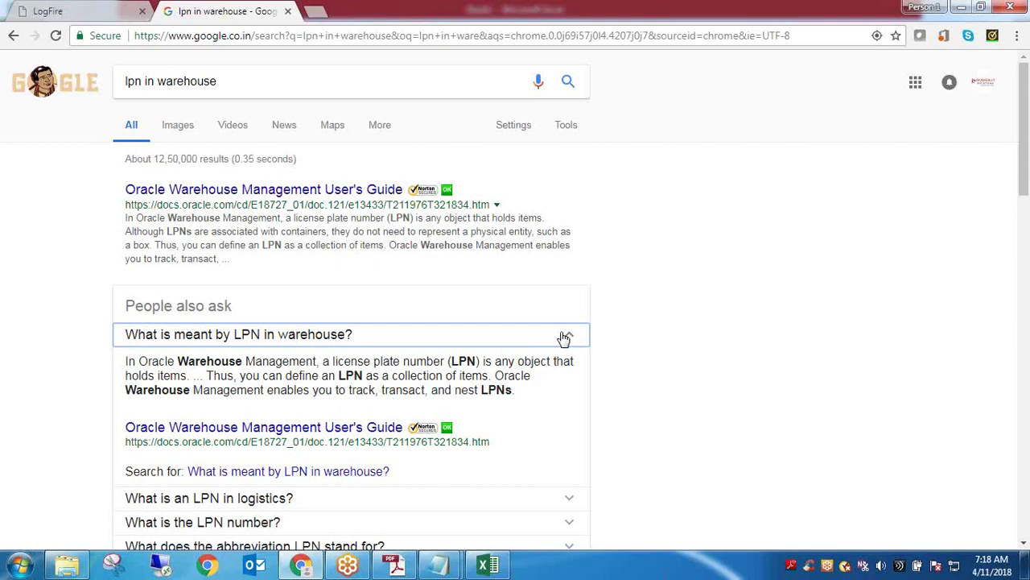
Edit the note line to 'ASN - 3 items - 3LPNs', then return to the LogFire parameters page
{"action": "mouse_move", "coordinate": [441, 566]}
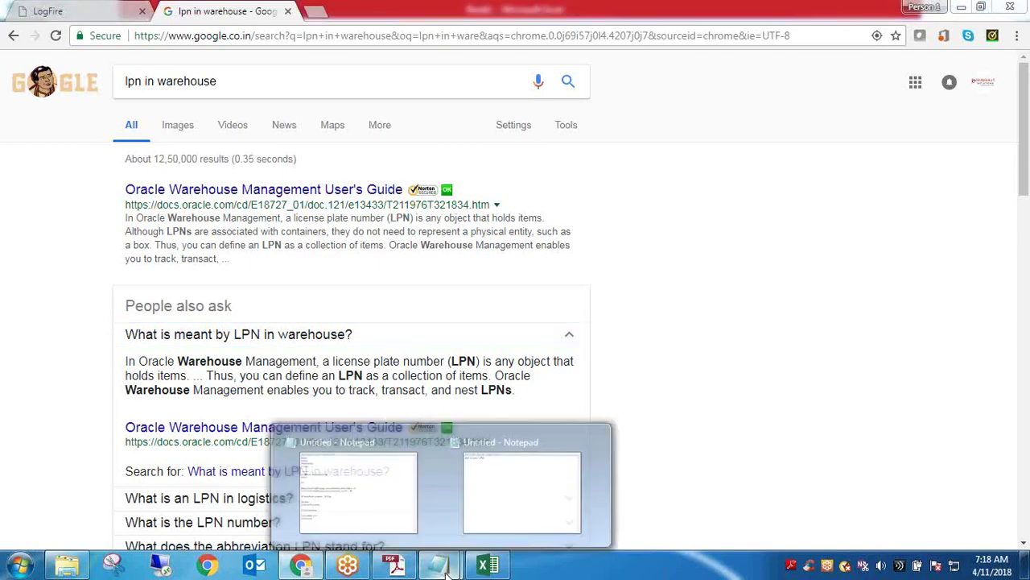
{"action": "left_click", "coordinate": [505, 508]}
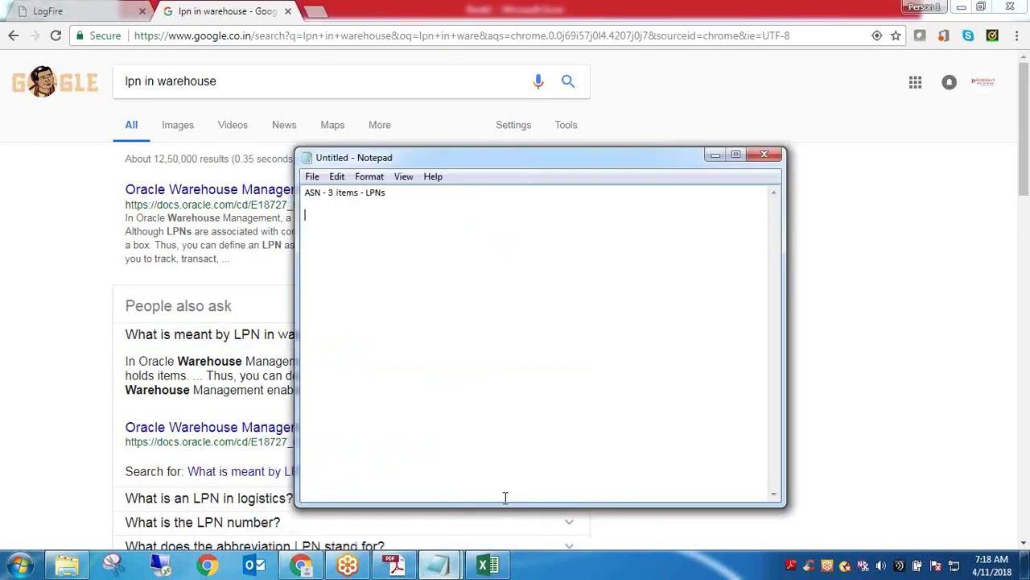
{"action": "double_click", "coordinate": [373, 193]}
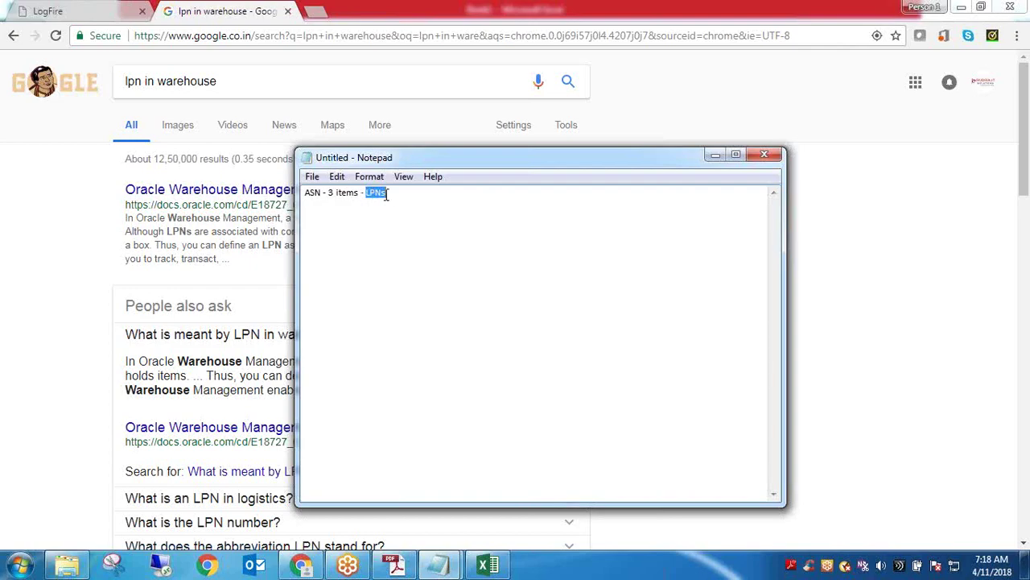
{"action": "left_click", "coordinate": [381, 195]}
{"action": "double_click", "coordinate": [375, 195]}
{"action": "left_click", "coordinate": [401, 195]}
{"action": "key", "text": "Return"}
{"action": "left_click", "coordinate": [365, 194]}
{"action": "type", "text": "3"}
{"action": "left_click_drag", "start_coordinate": [408, 191], "coordinate": [304, 195]}
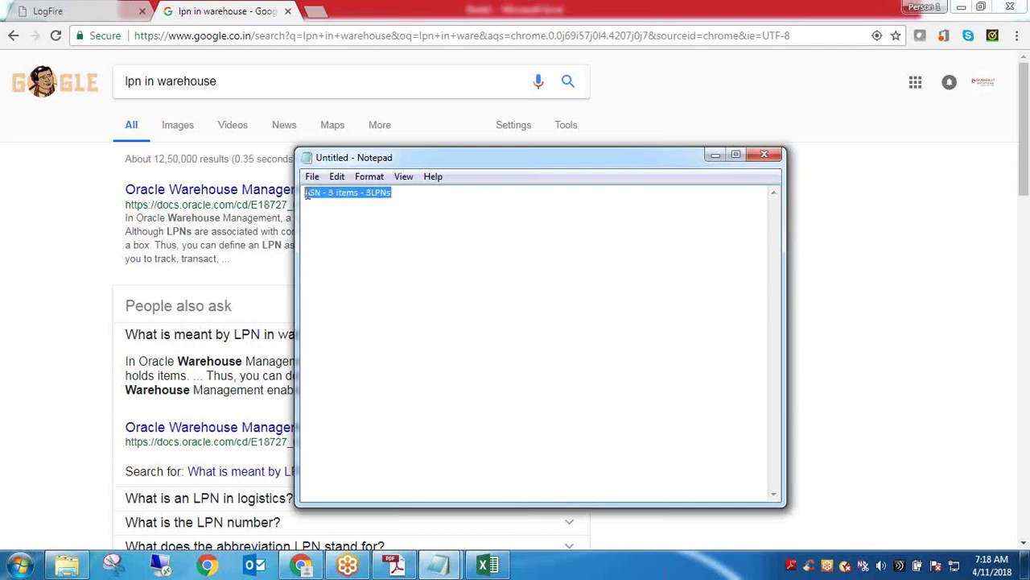
{"action": "left_click", "coordinate": [88, 7]}
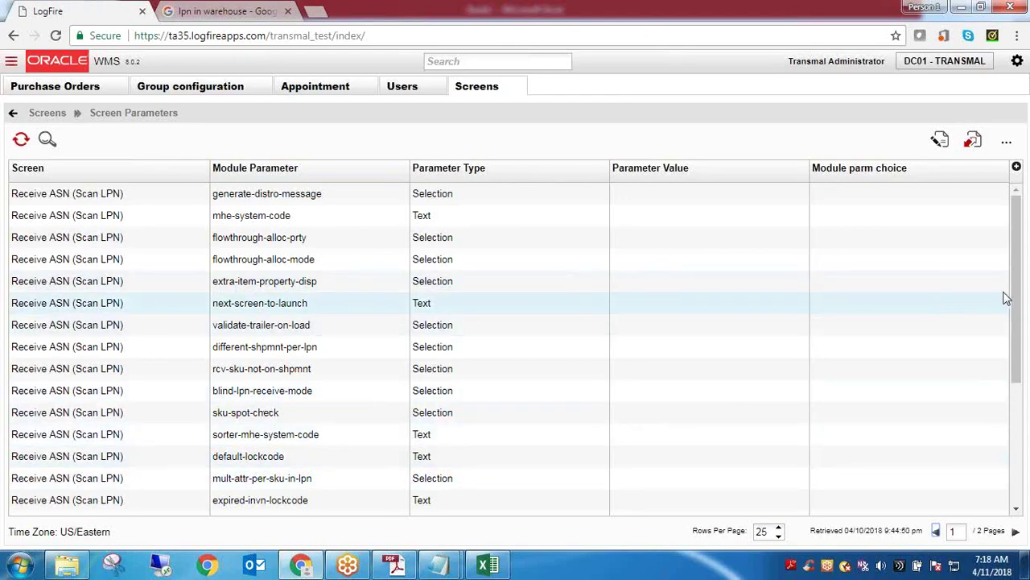
{"action": "left_click_drag", "start_coordinate": [1014, 296], "coordinate": [583, 492]}
{"action": "left_click", "coordinate": [326, 417]}
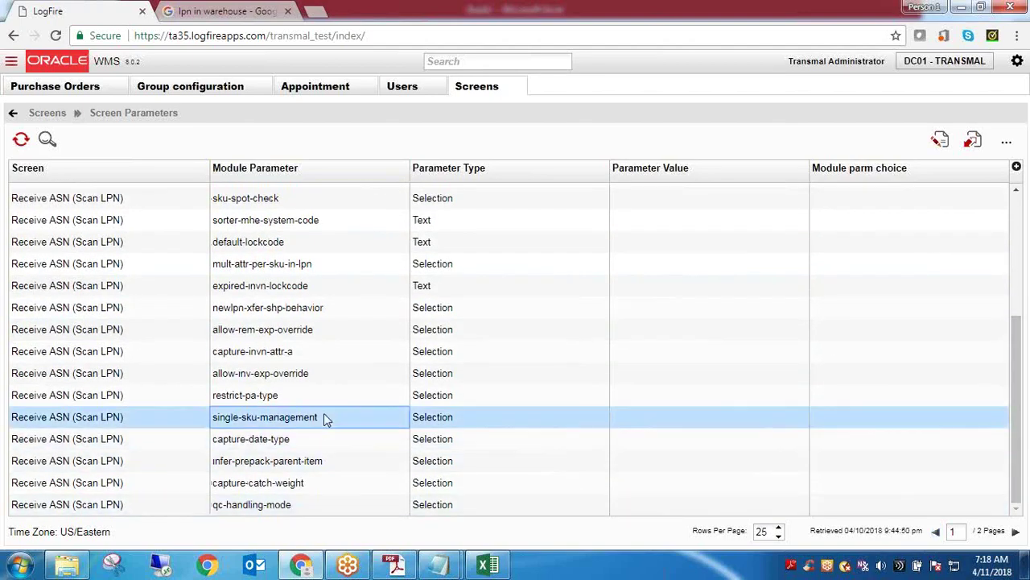
{"action": "left_click", "coordinate": [943, 143]}
{"action": "left_click", "coordinate": [1005, 241]}
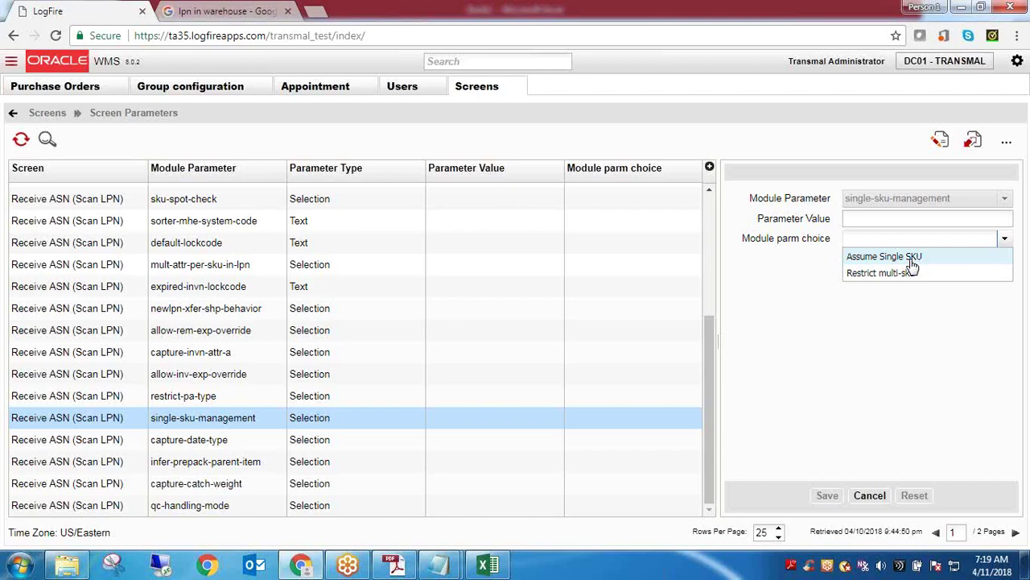
{"action": "left_click", "coordinate": [869, 495]}
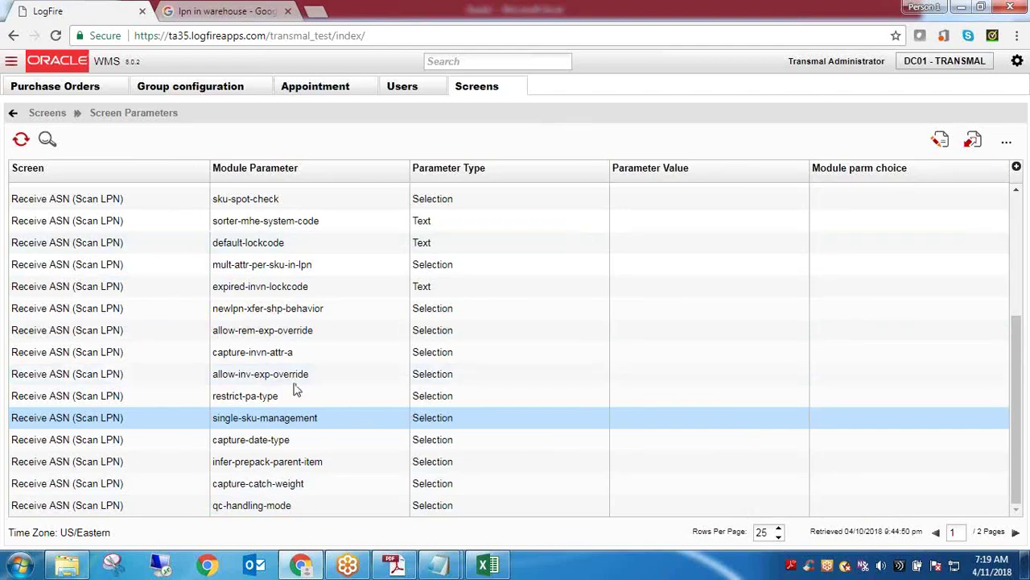
Return to the Screens list and select the Receive ASN (Scan LPN) module text 'RF-Text: Recv {lpn} Shipment'
{"action": "left_click", "coordinate": [55, 115]}
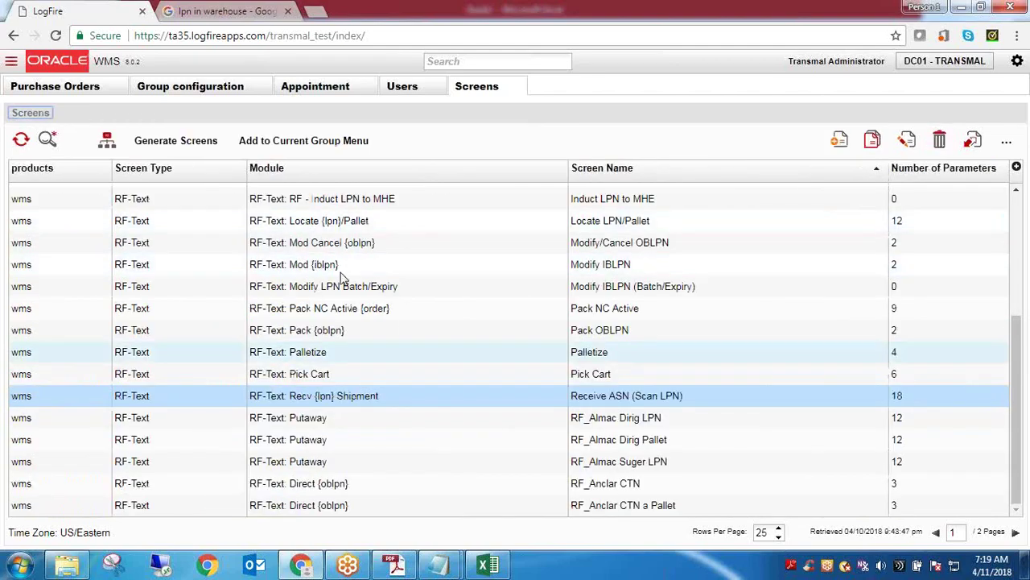
{"action": "double_click", "coordinate": [325, 399]}
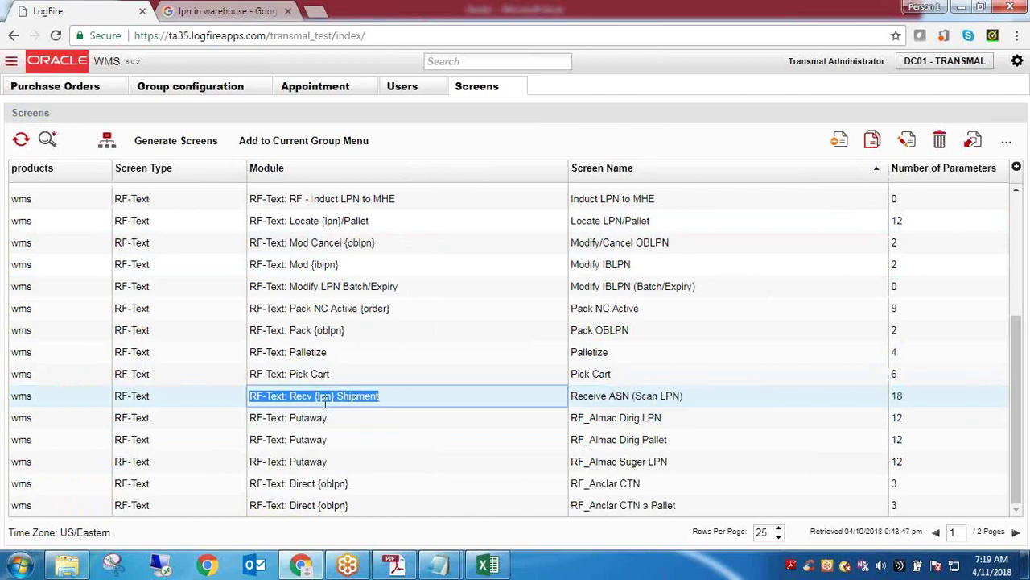
{"action": "left_click", "coordinate": [439, 563]}
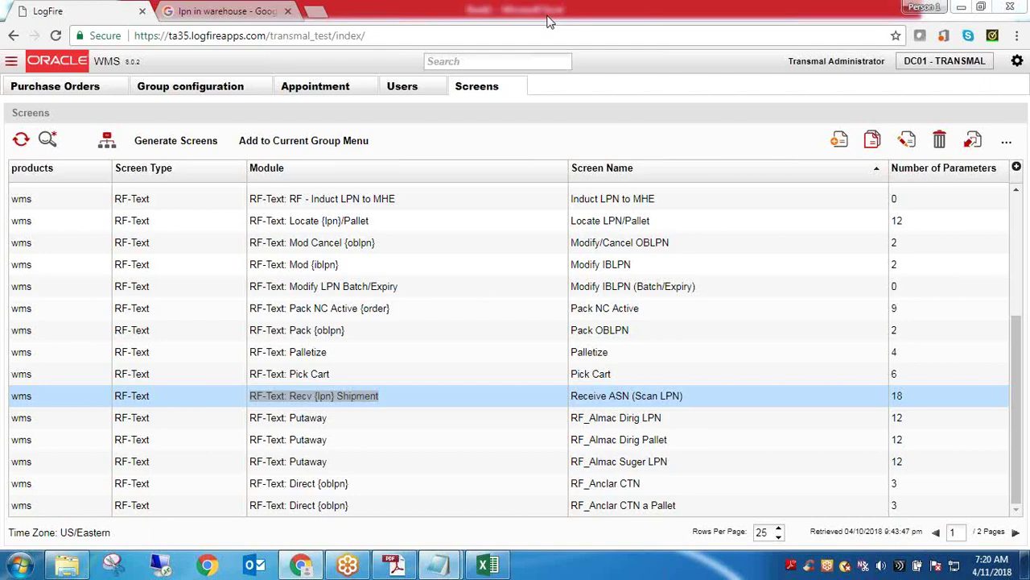
{"action": "left_click", "coordinate": [199, 9]}
{"action": "left_click", "coordinate": [117, 8]}
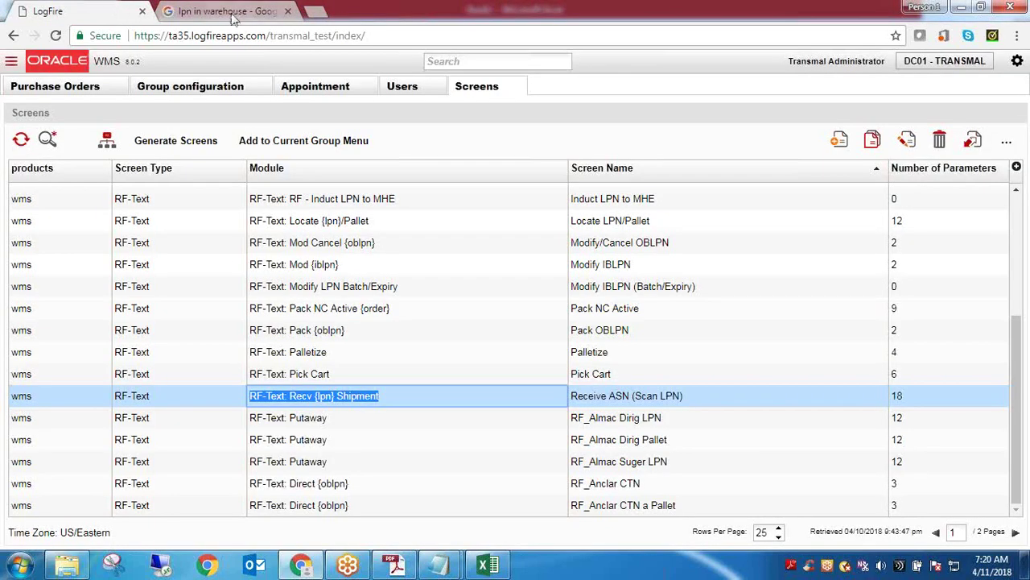
{"action": "left_click", "coordinate": [269, 34]}
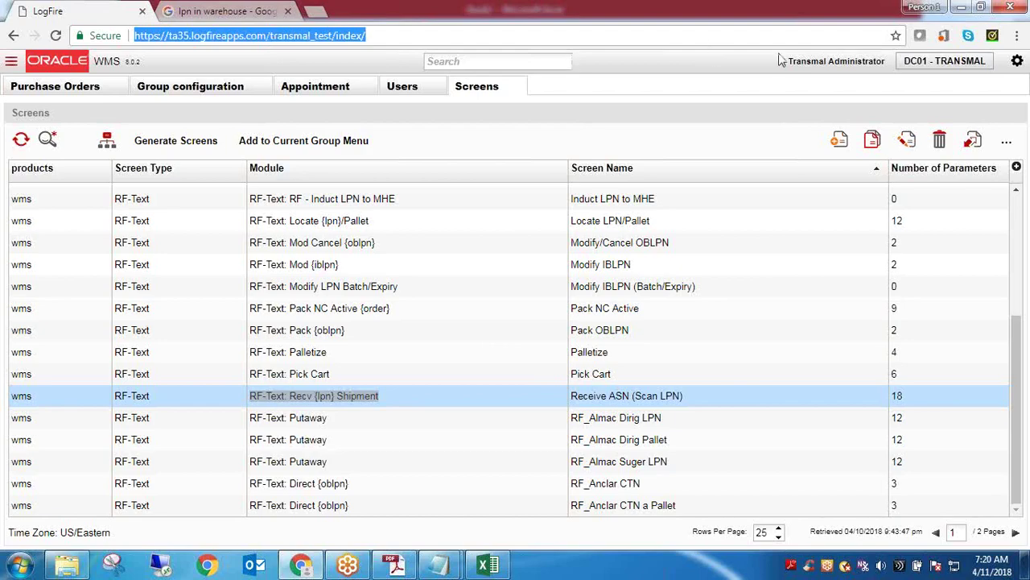
Select the LogFire site's web address in Chrome's address bar
{"action": "left_click", "coordinate": [371, 37]}
{"action": "left_click", "coordinate": [370, 38]}
{"action": "key", "text": "shift+Left"}
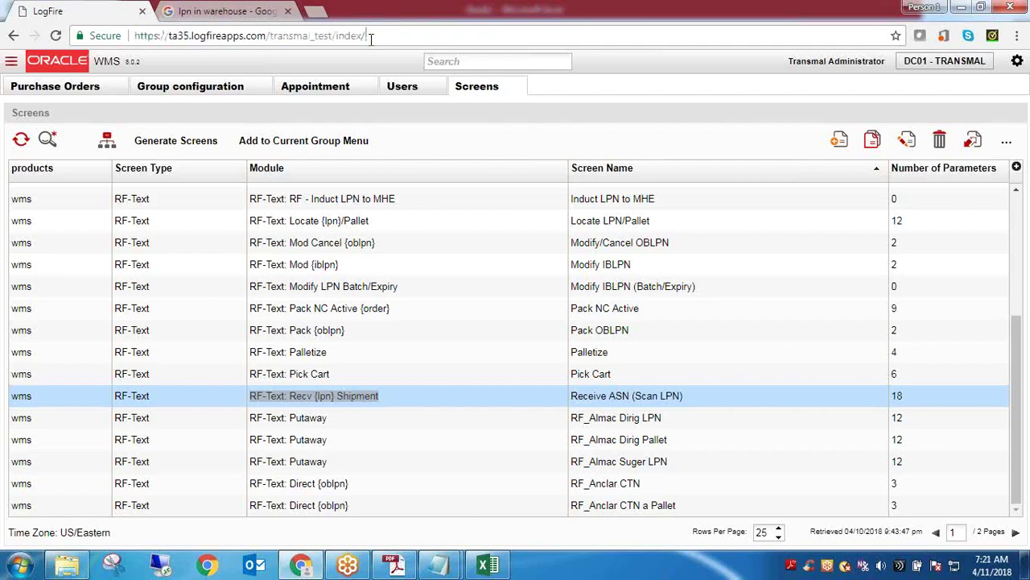
{"action": "left_click_drag", "start_coordinate": [370, 38], "coordinate": [97, 37]}
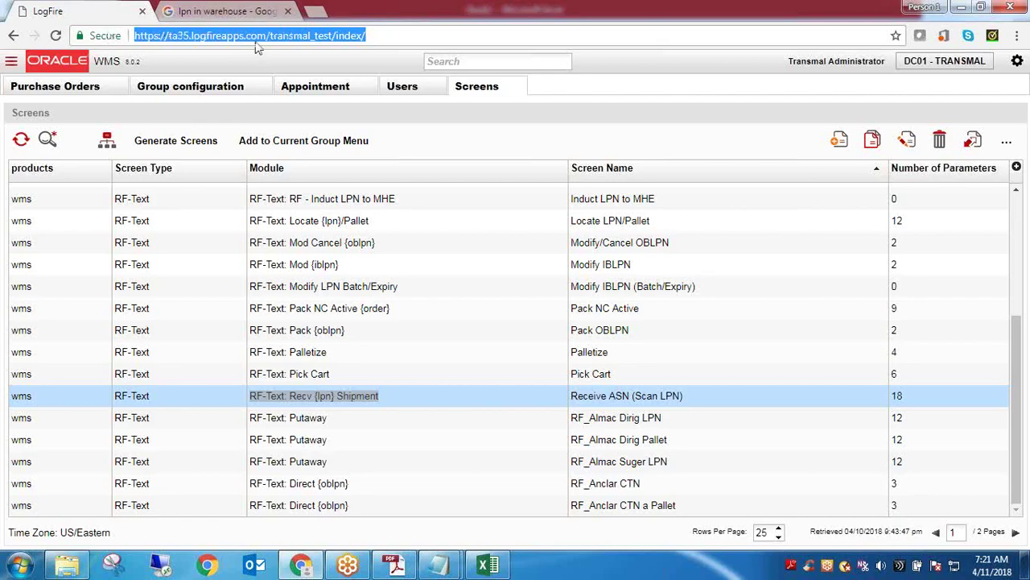
{"action": "left_click", "coordinate": [256, 35]}
{"action": "triple_click", "coordinate": [256, 35]}
{"action": "left_click", "coordinate": [256, 36]}
{"action": "triple_click", "coordinate": [256, 35]}
{"action": "double_click", "coordinate": [256, 35]}
{"action": "left_click", "coordinate": [255, 35]}
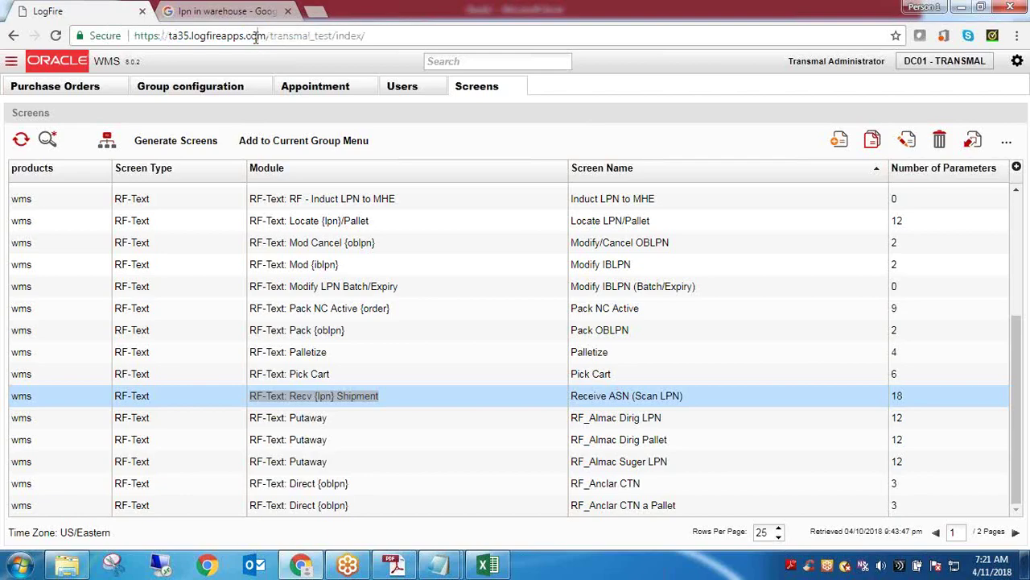
{"action": "double_click", "coordinate": [256, 37]}
{"action": "triple_click", "coordinate": [256, 35]}
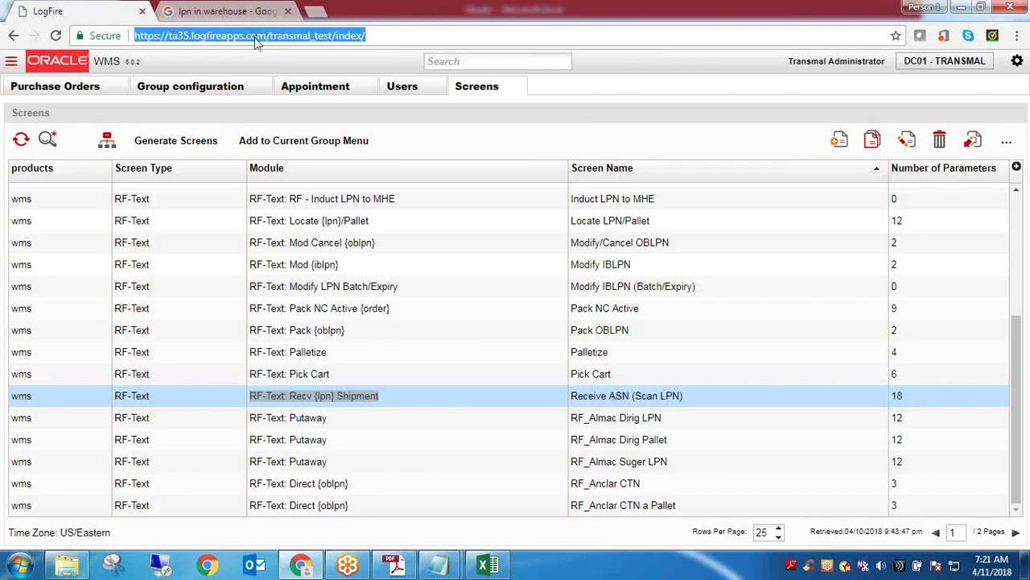
{"action": "left_click", "coordinate": [256, 37]}
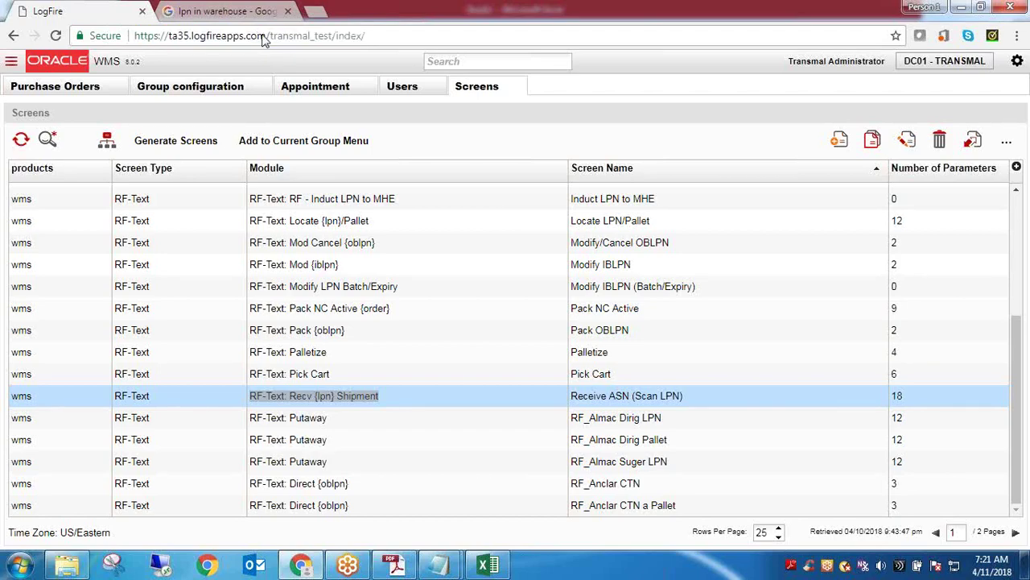
{"action": "left_click_drag", "start_coordinate": [367, 36], "coordinate": [122, 39]}
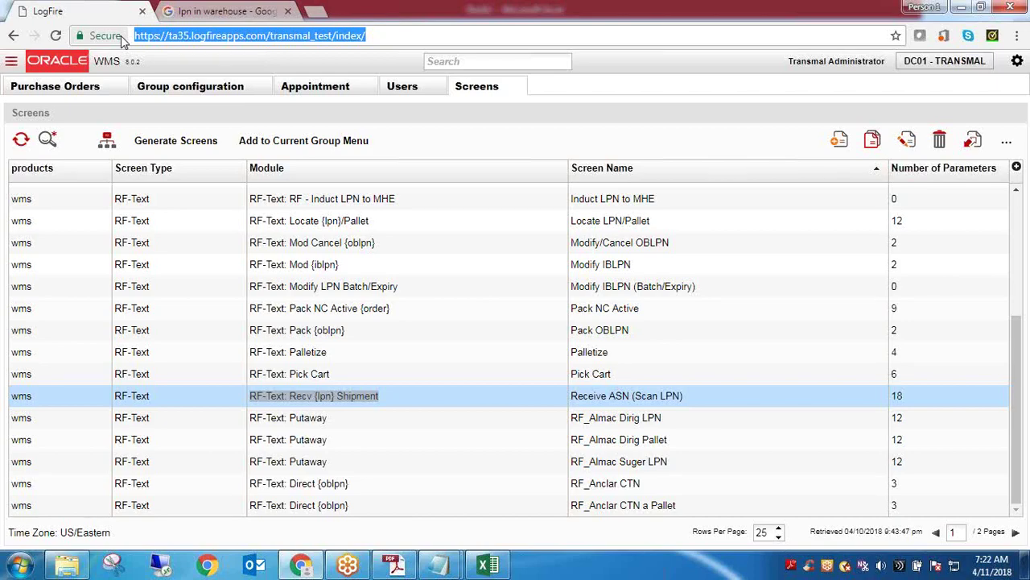
{"action": "double_click", "coordinate": [225, 37]}
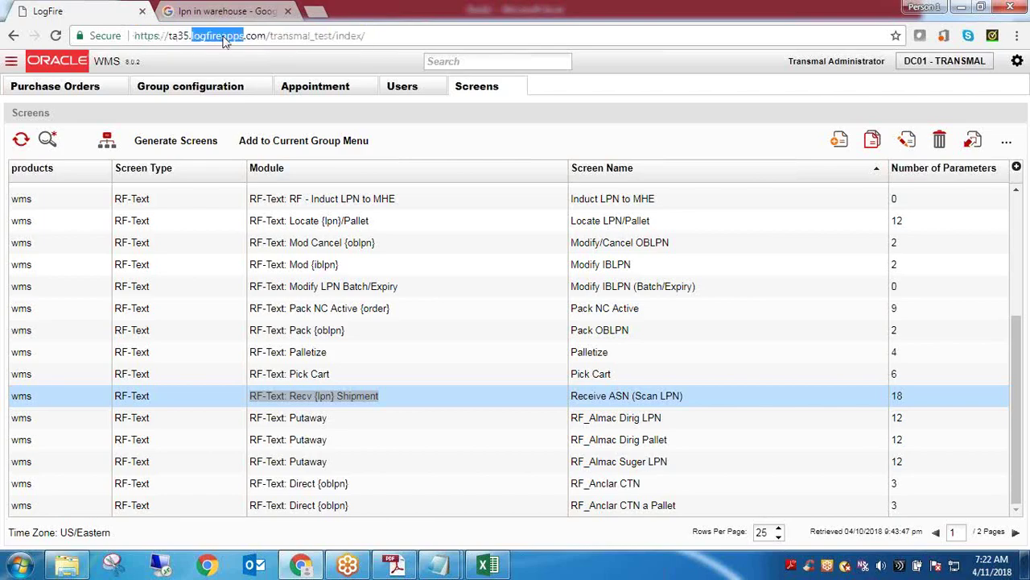
{"action": "left_click_drag", "start_coordinate": [378, 37], "coordinate": [114, 75]}
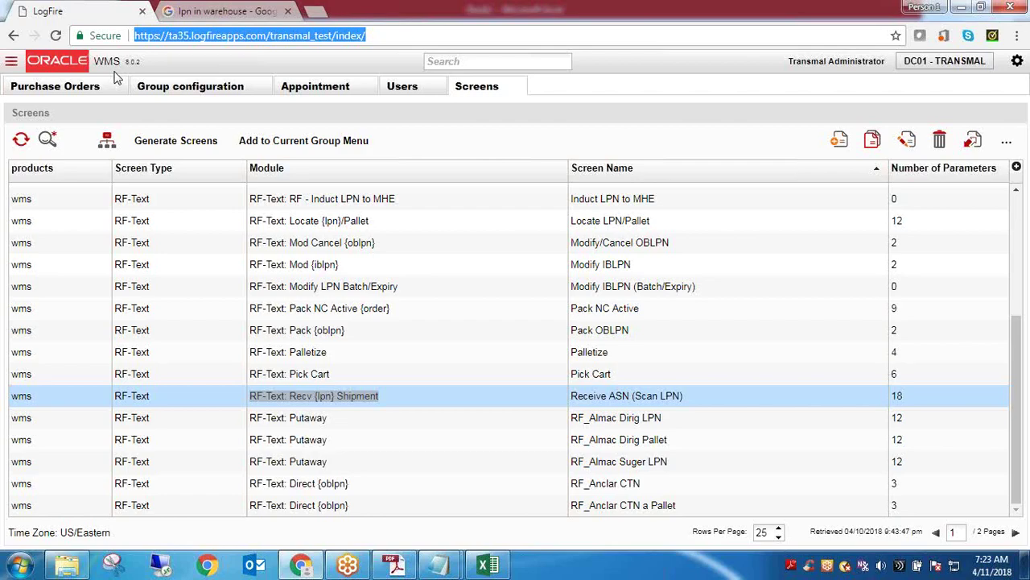
{"action": "left_click", "coordinate": [545, 24]}
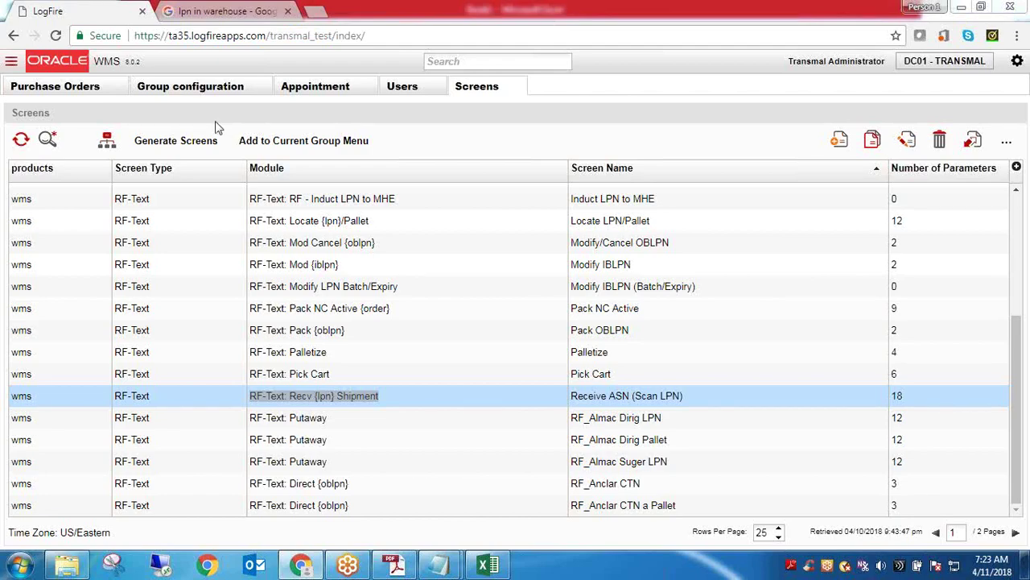
Close the 'lpn in warehouse' Google tab, leaving only the LogFire Screens page open
{"action": "left_click", "coordinate": [229, 9]}
{"action": "left_click", "coordinate": [110, 8]}
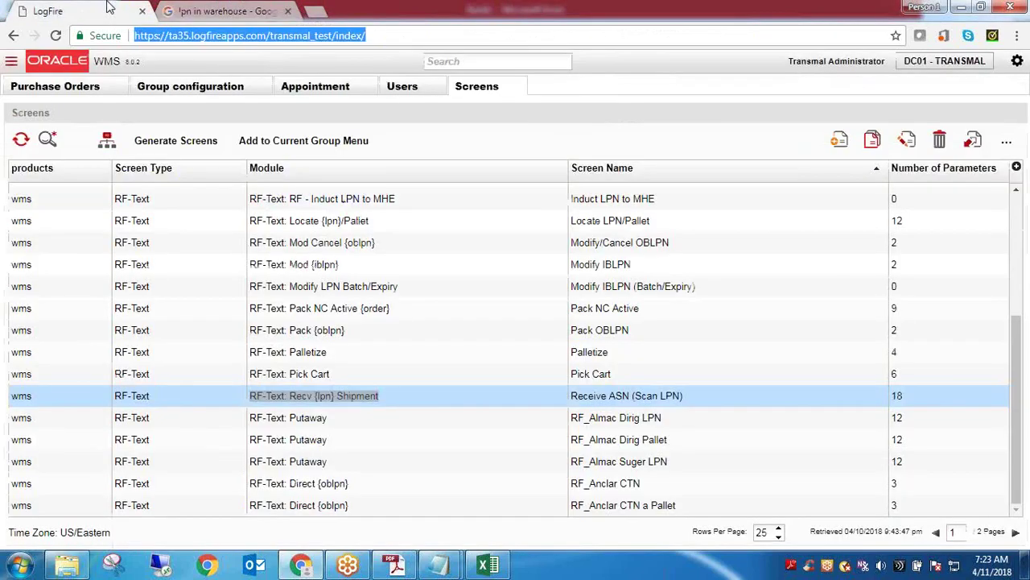
{"action": "left_click", "coordinate": [227, 11]}
{"action": "left_click", "coordinate": [288, 12]}
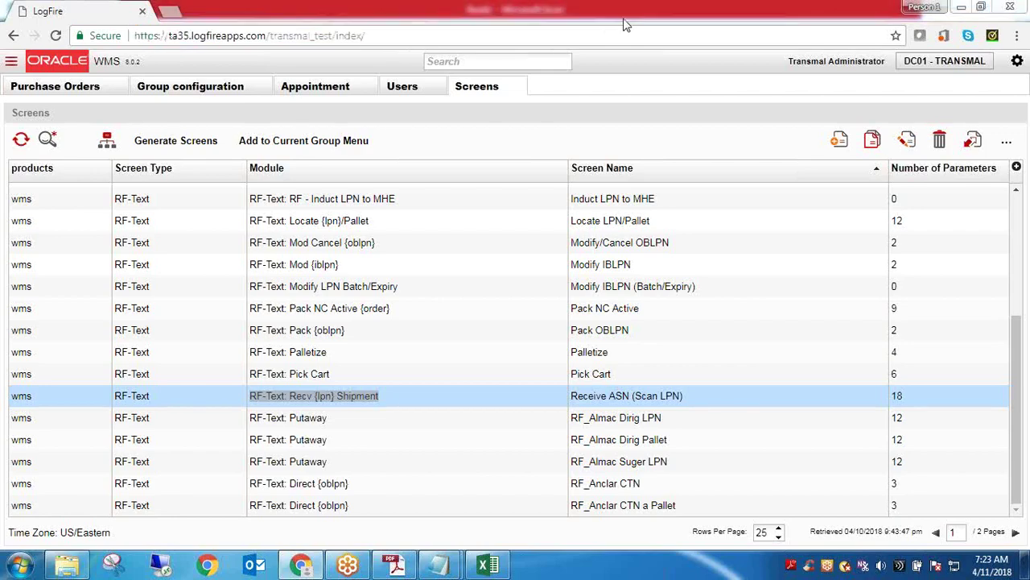
Bring the LogFire page back into focus in Chrome
{"action": "left_click", "coordinate": [624, 24]}
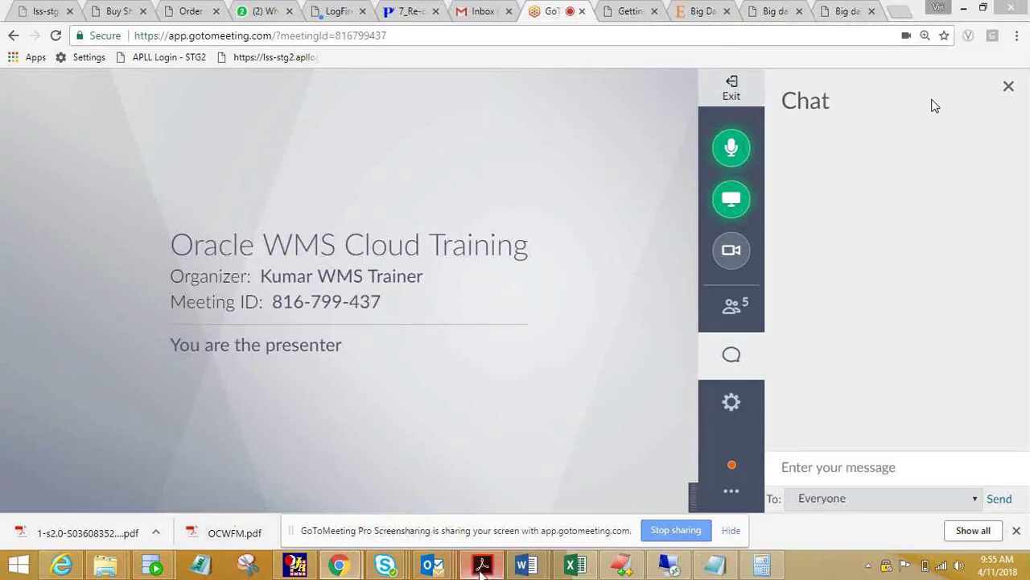
Open the downloaded OCWFM.pdf Getting Started Guide from Chrome's download shelf
{"action": "left_click", "coordinate": [481, 567]}
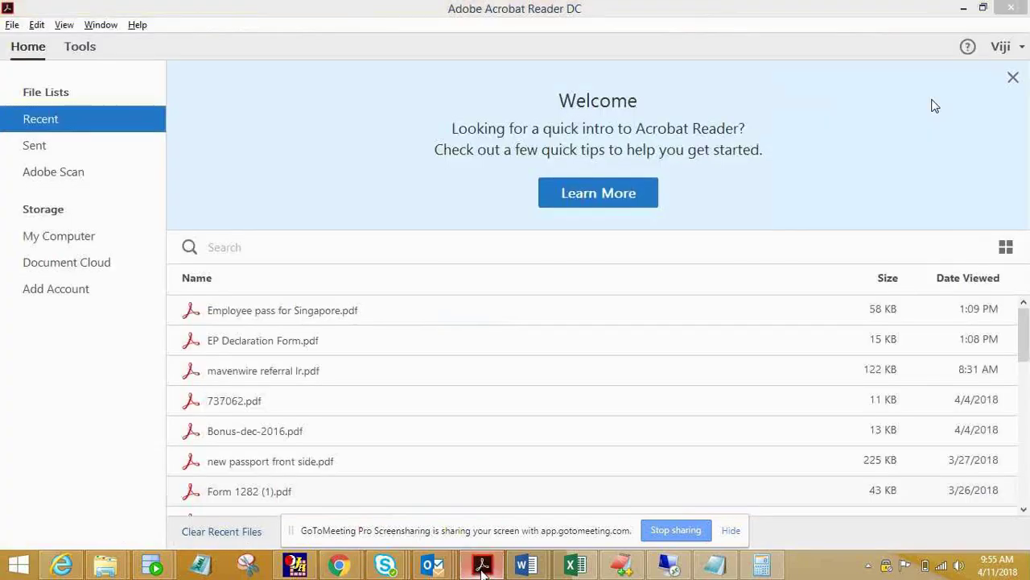
{"action": "left_click", "coordinate": [481, 566]}
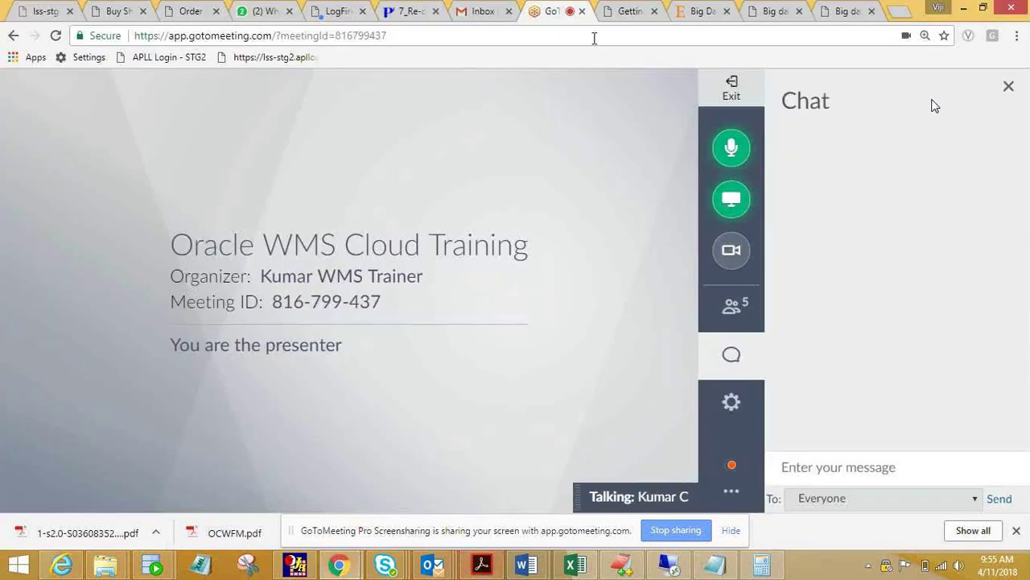
{"action": "left_click", "coordinate": [216, 538]}
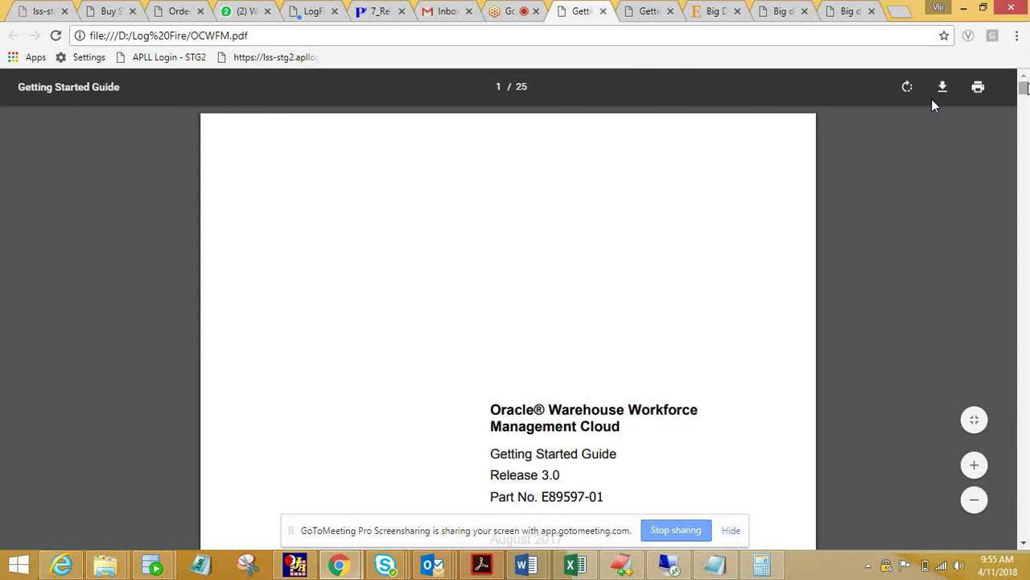
Switch to the OWMGS.pdf Getting Started Guide tab
{"action": "key", "text": "alt+Tab"}
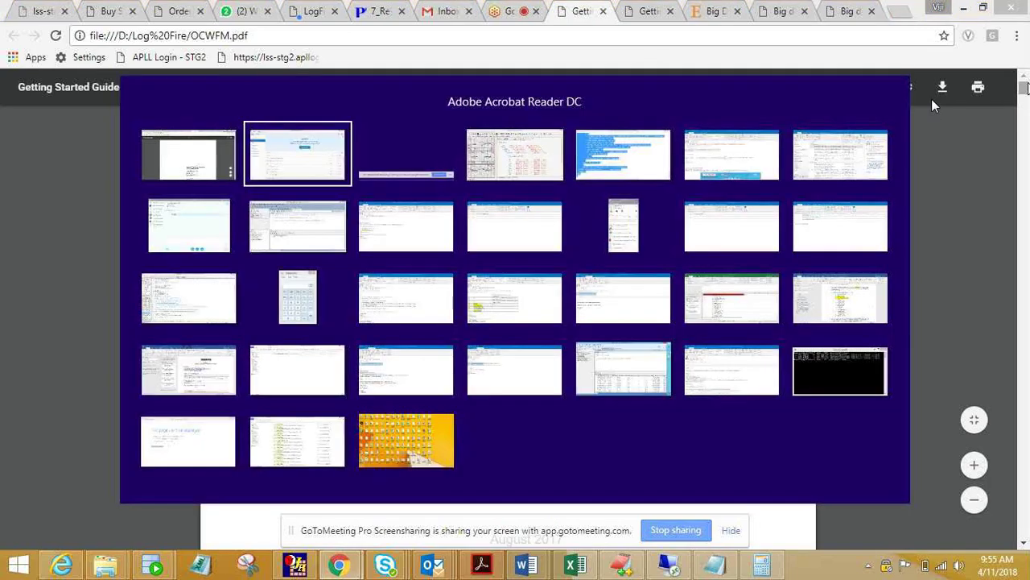
{"action": "key", "text": "alt+Tab"}
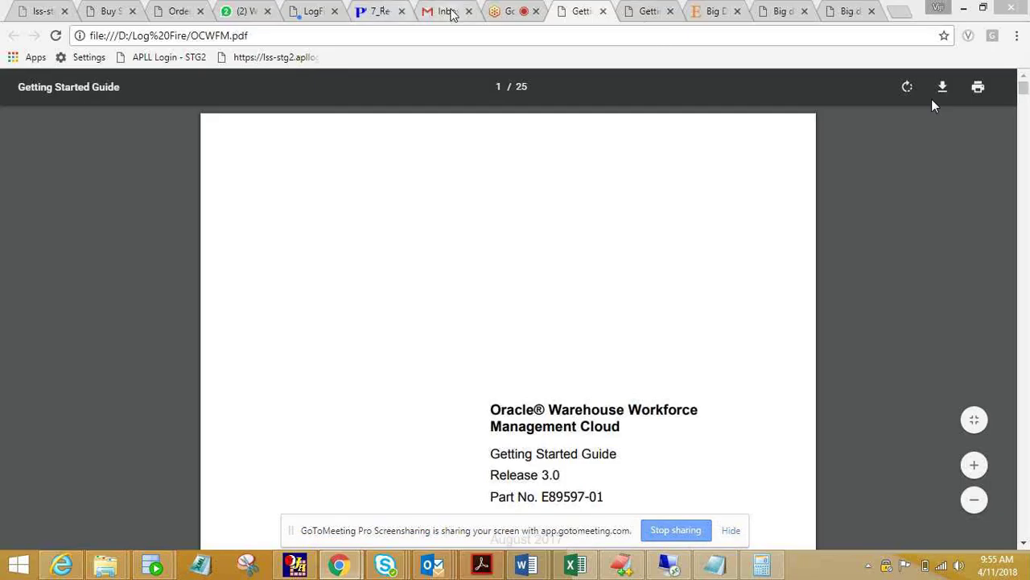
{"action": "left_click", "coordinate": [648, 11]}
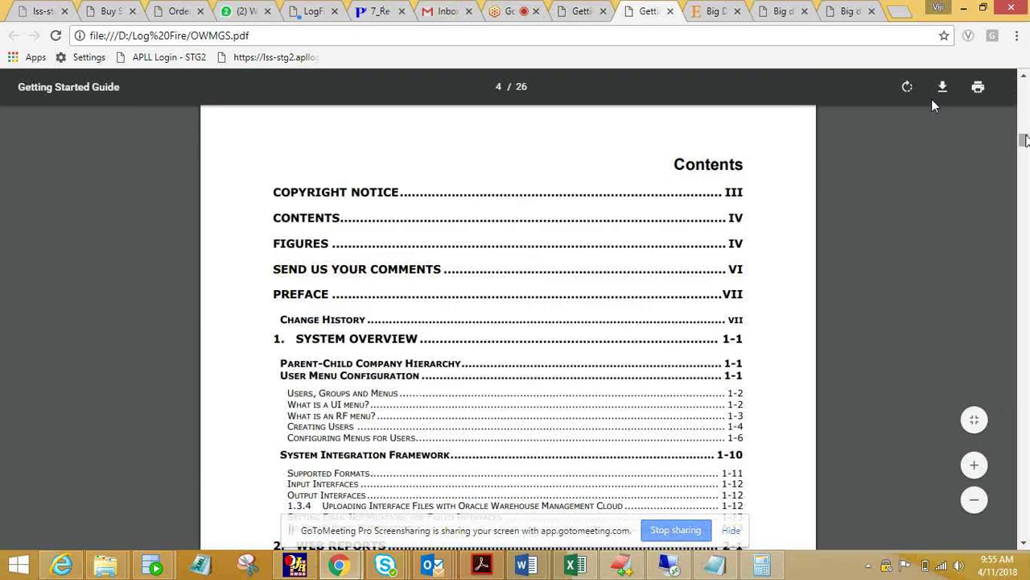
Scroll from the Contents down to page 11, 'What is an RF menu?'
{"action": "mouse_move", "coordinate": [1024, 139]}
{"action": "left_mouse_down"}
{"action": "mouse_move", "coordinate": [1024, 161]}
{"action": "mouse_move", "coordinate": [1023, 107]}
{"action": "mouse_move", "coordinate": [1023, 149]}
{"action": "left_mouse_up"}
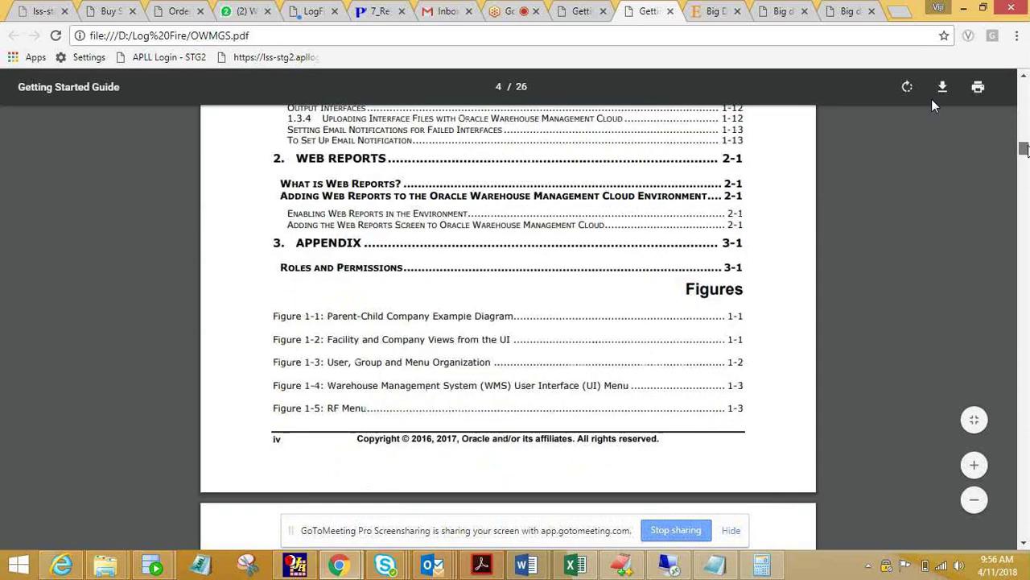
{"action": "scroll", "coordinate": [933, 106], "scroll_direction": "down", "scroll_amount": 15}
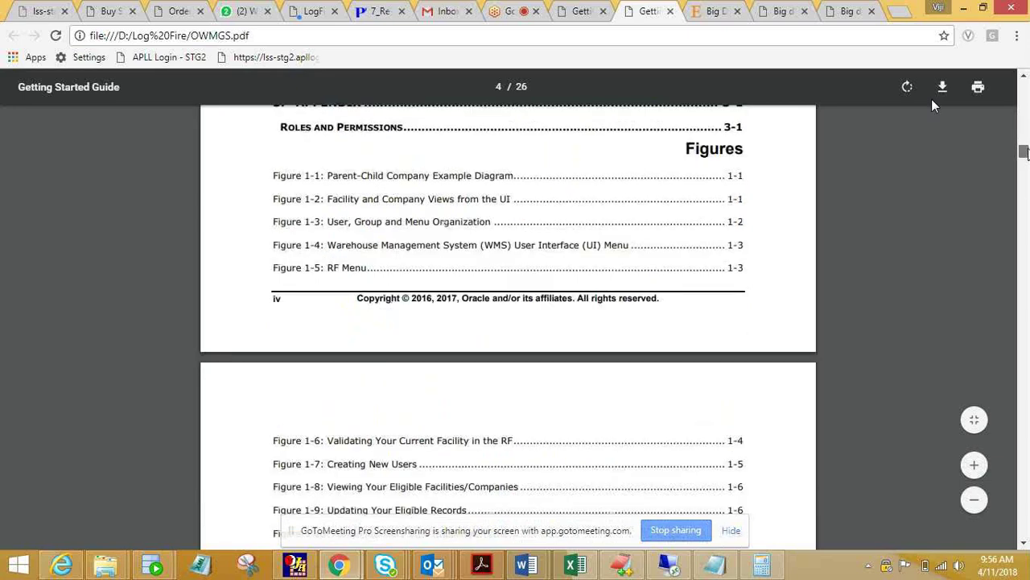
{"action": "scroll", "coordinate": [934, 105], "scroll_direction": "down", "scroll_amount": 15}
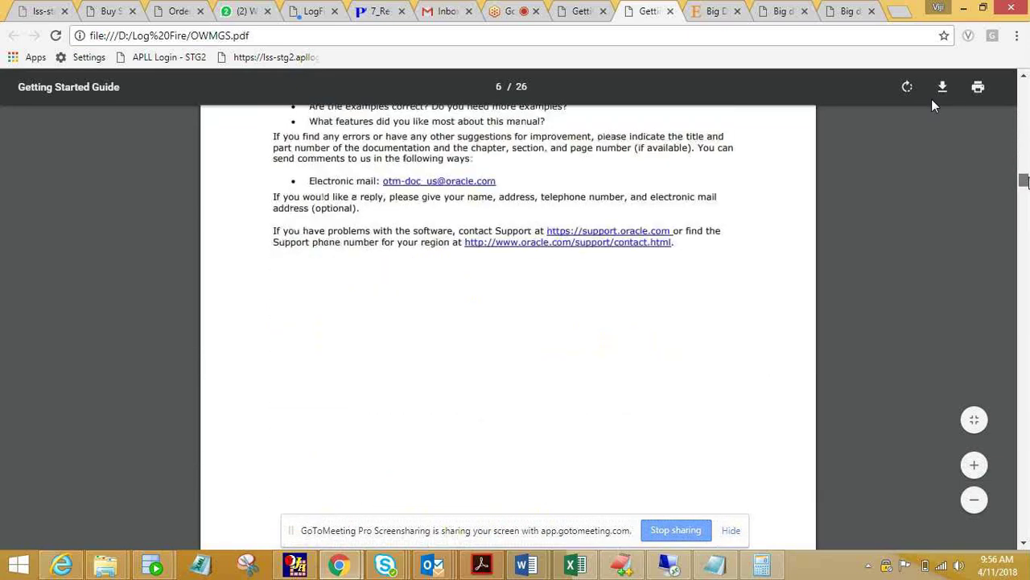
{"action": "scroll", "coordinate": [934, 105], "scroll_direction": "down", "scroll_amount": 5}
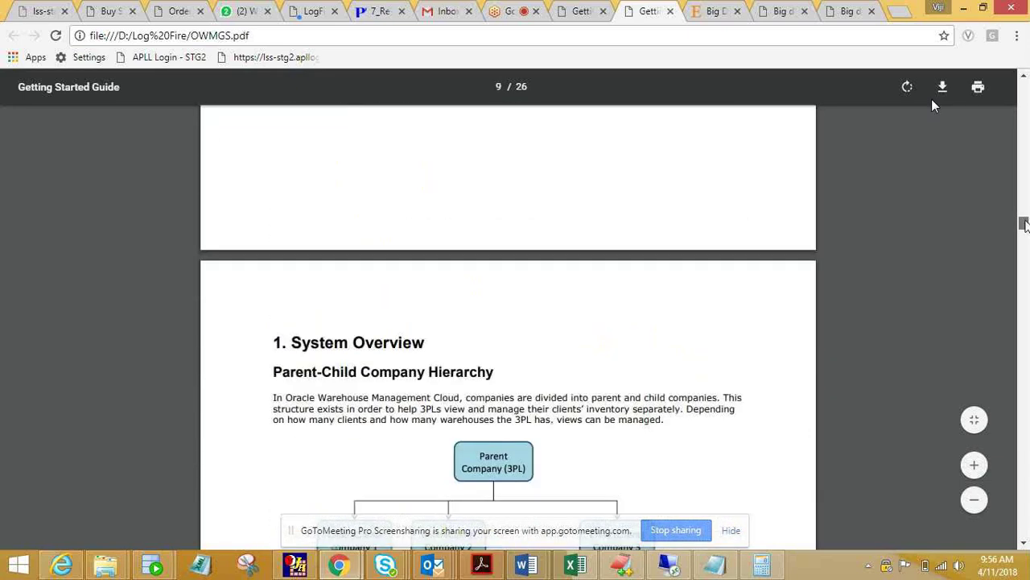
{"action": "scroll", "coordinate": [934, 106], "scroll_direction": "down", "scroll_amount": 5}
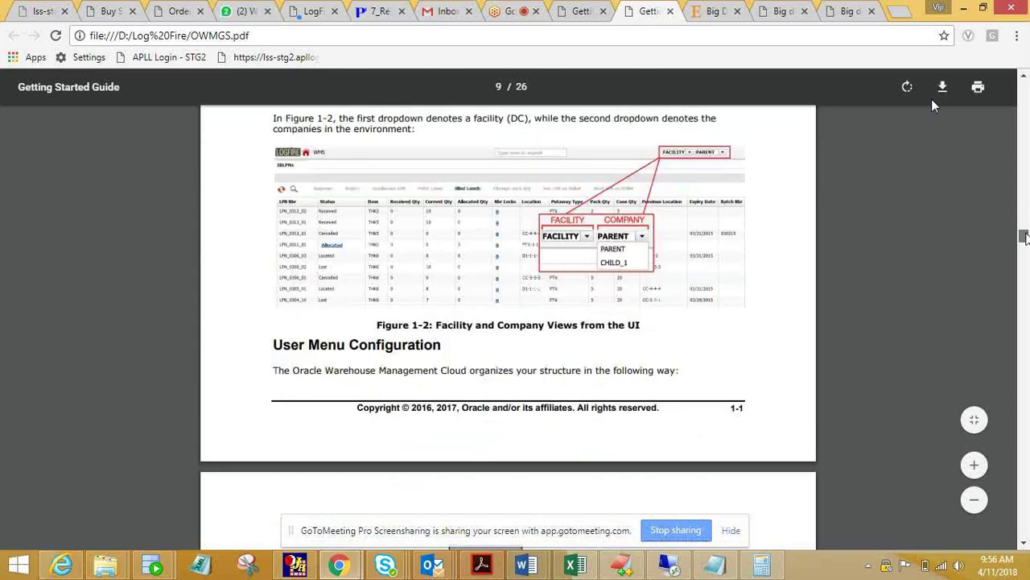
{"action": "scroll", "coordinate": [933, 105], "scroll_direction": "down", "scroll_amount": 3}
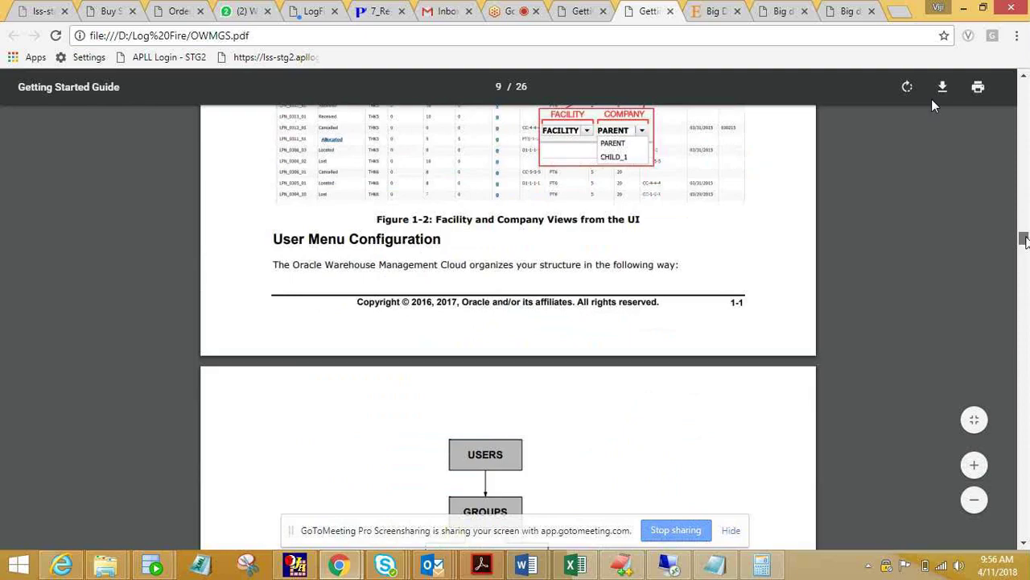
{"action": "scroll", "coordinate": [933, 105], "scroll_direction": "down", "scroll_amount": 10}
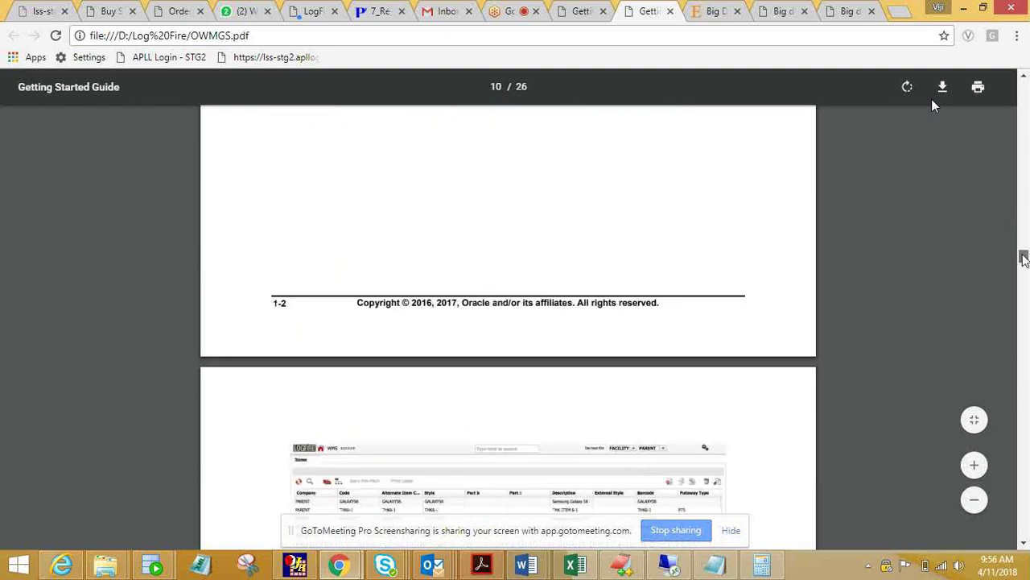
{"action": "scroll", "coordinate": [934, 106], "scroll_direction": "down", "scroll_amount": 15}
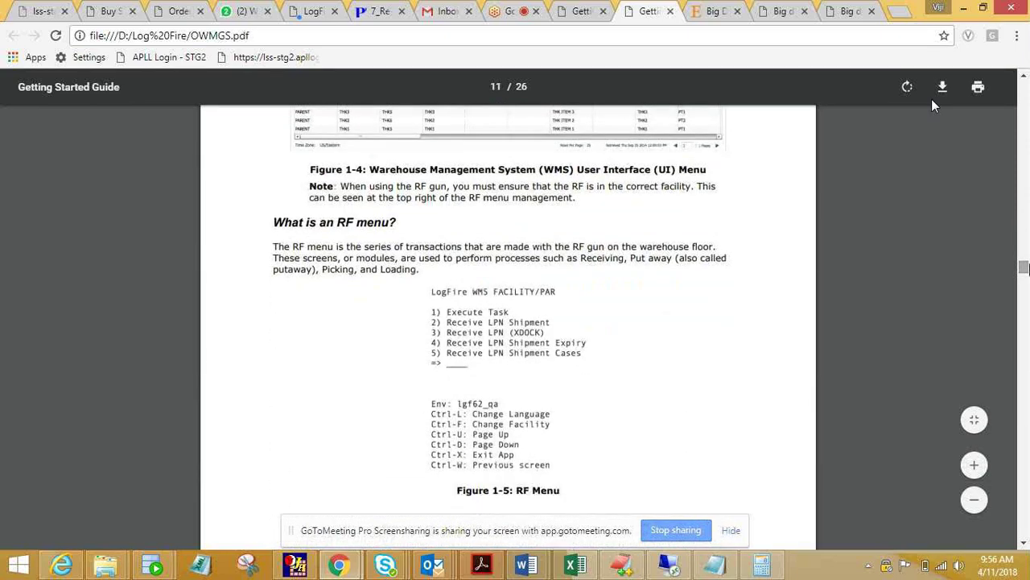
Switch back to the Oracle WMS Cloud Training meeting, leave chat recipients on Everyone, and close chat
{"action": "left_click", "coordinate": [509, 11]}
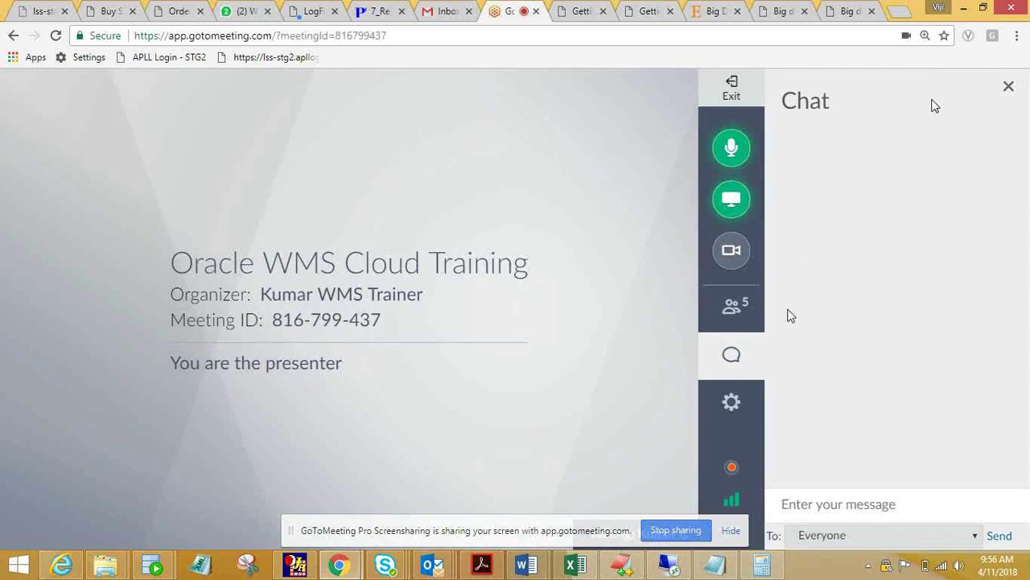
{"action": "left_click", "coordinate": [817, 544]}
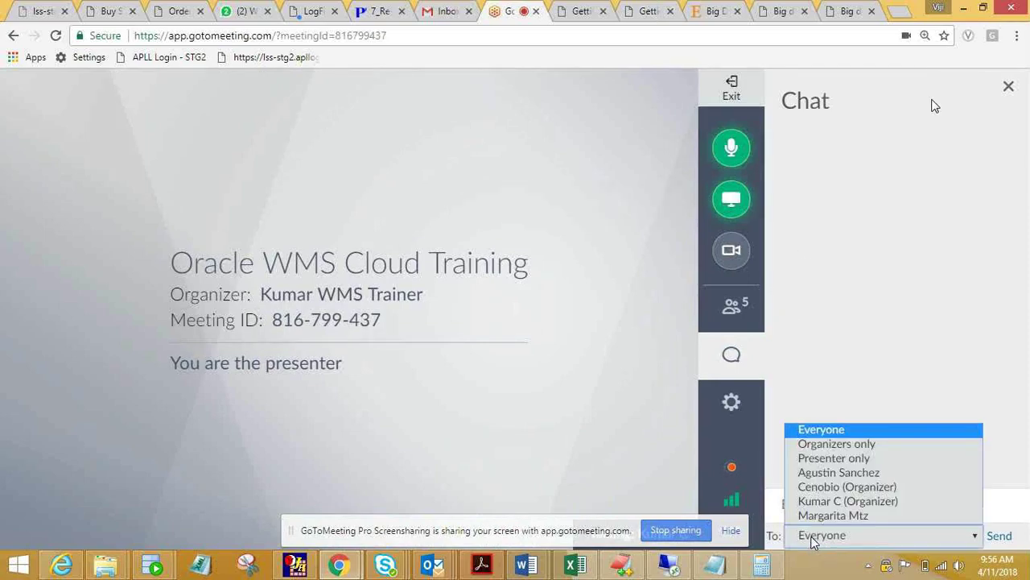
{"action": "left_click", "coordinate": [814, 543]}
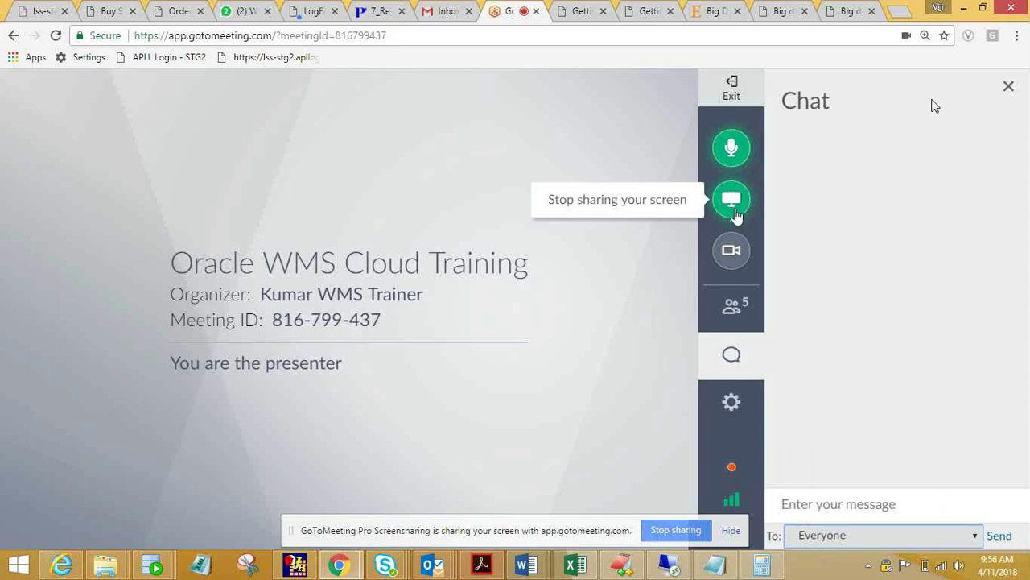
{"action": "left_click", "coordinate": [732, 356]}
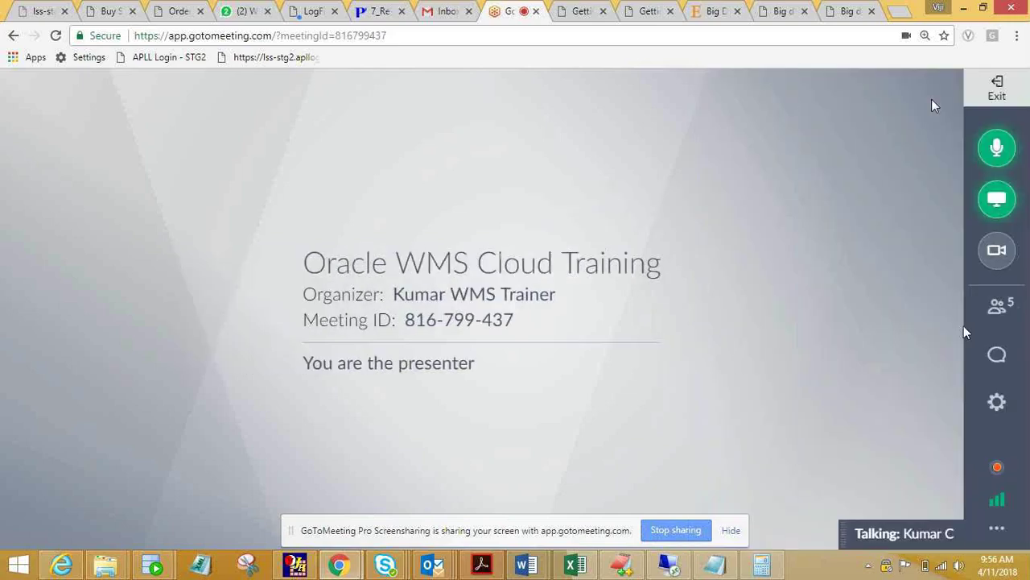